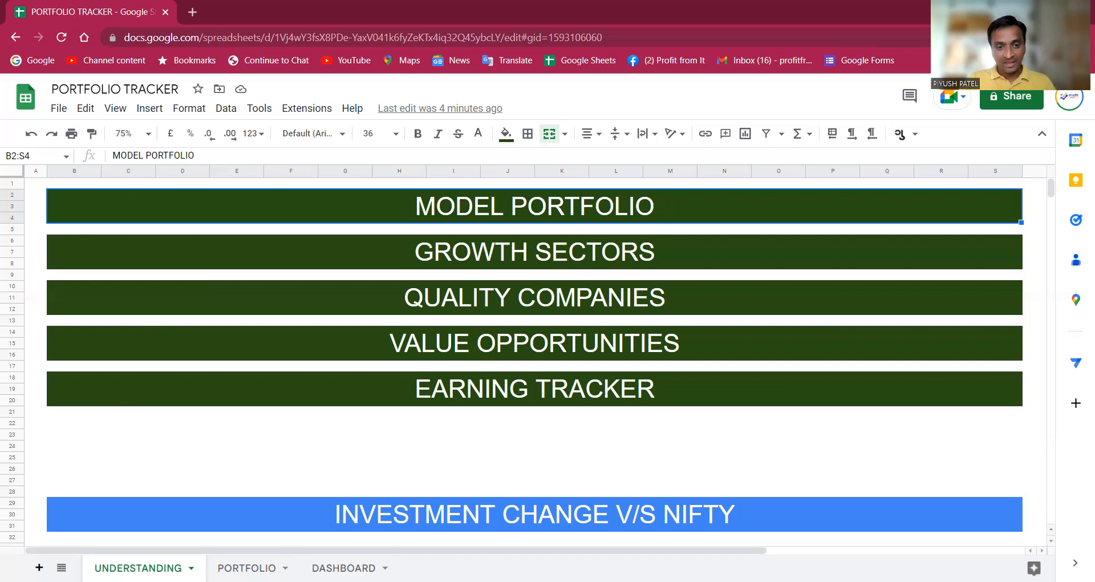
# Add a new sheet after UNDERSTANDING and rename it MODEL PORTFOLIO.
pyautogui.click(39, 567)
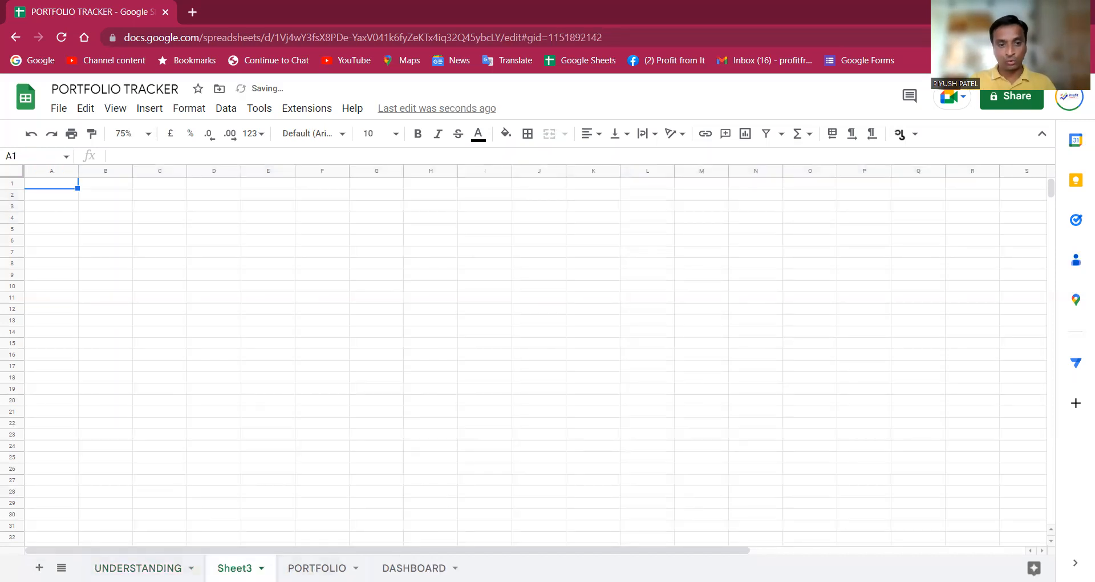
pyautogui.doubleClick(235, 568)
pyautogui.write('ind')
pyautogui.press('BackSpace')
pyautogui.press('BackSpace')
pyautogui.press('BackSpace')
pyautogui.write('MODEL POR')
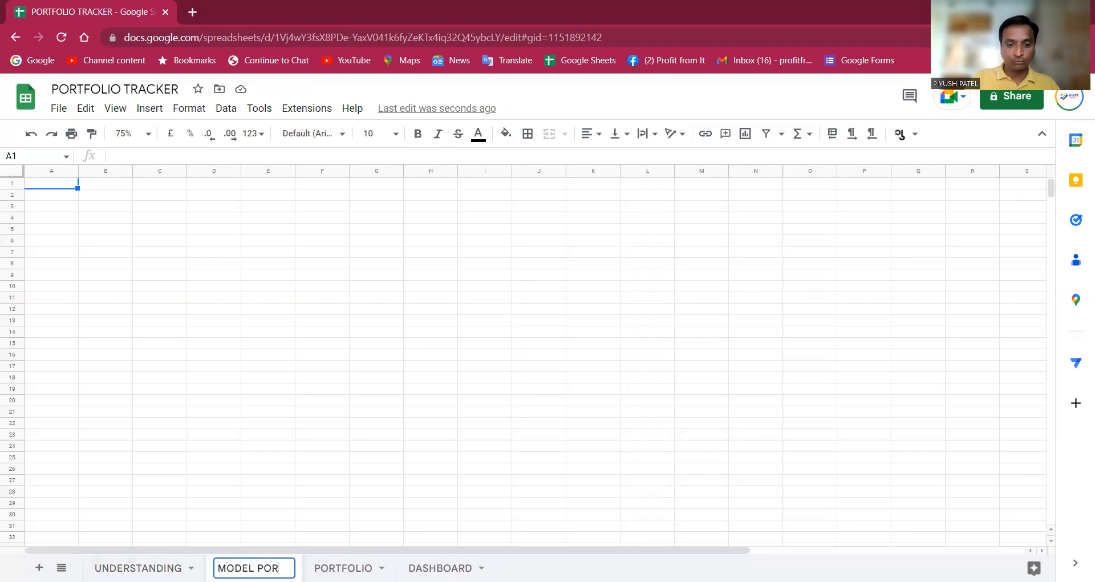
pyautogui.write('TFOLIO')
pyautogui.press('Return')
pyautogui.click(290, 505)
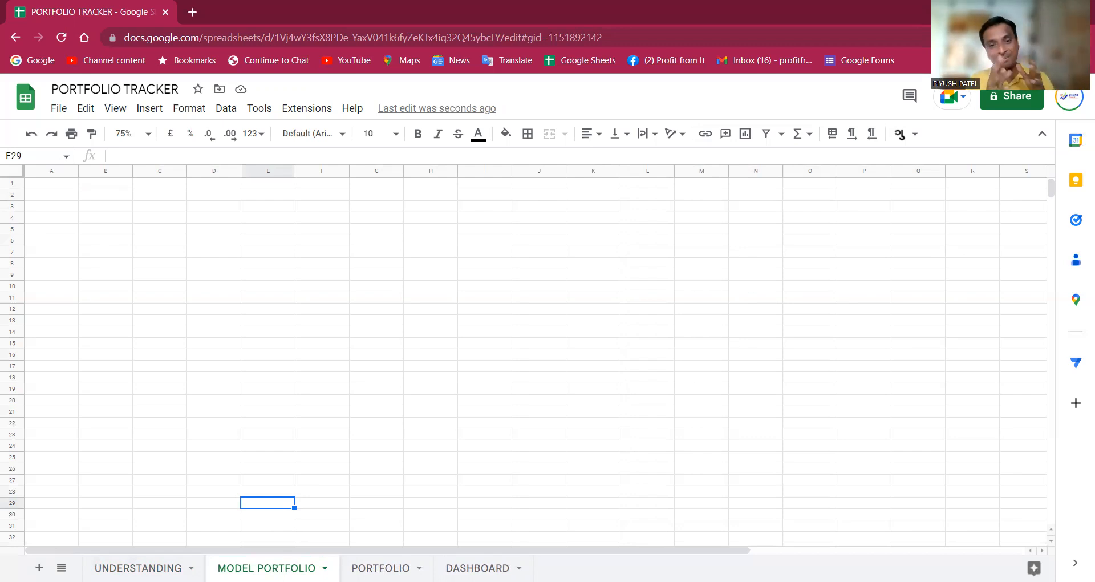
# Return to the UNDERSTANDING sheet and go to the GROWTH SECTORS heading.
pyautogui.click(138, 568)
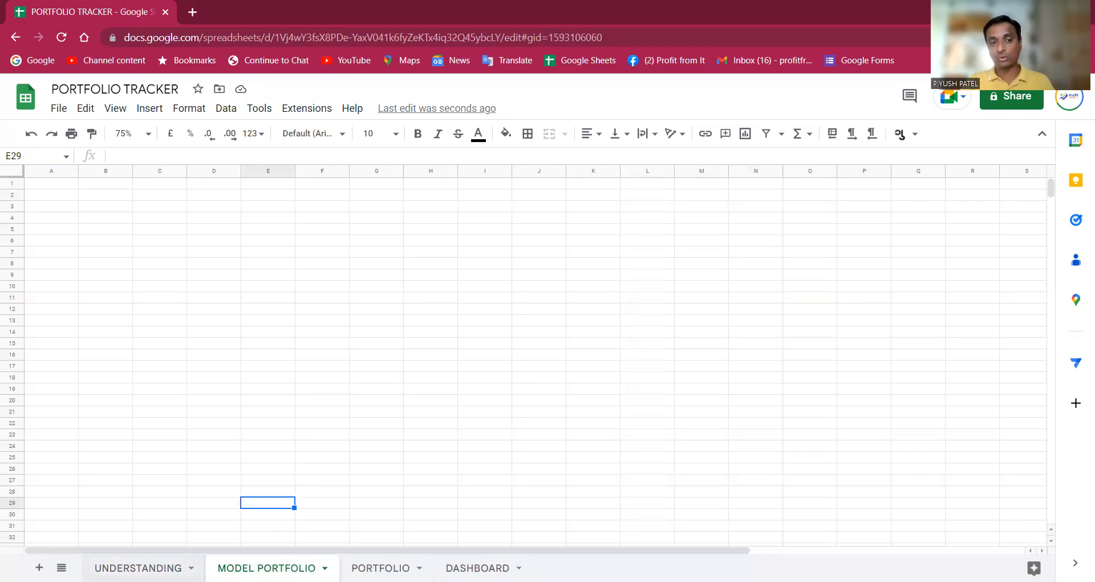
pyautogui.click(823, 448)
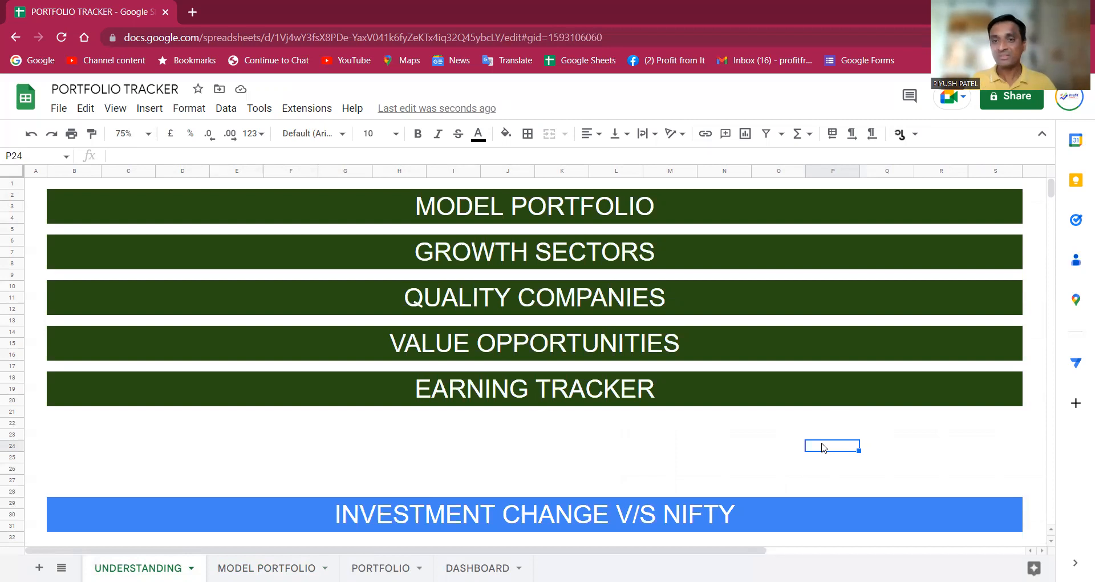
pyautogui.click(554, 251)
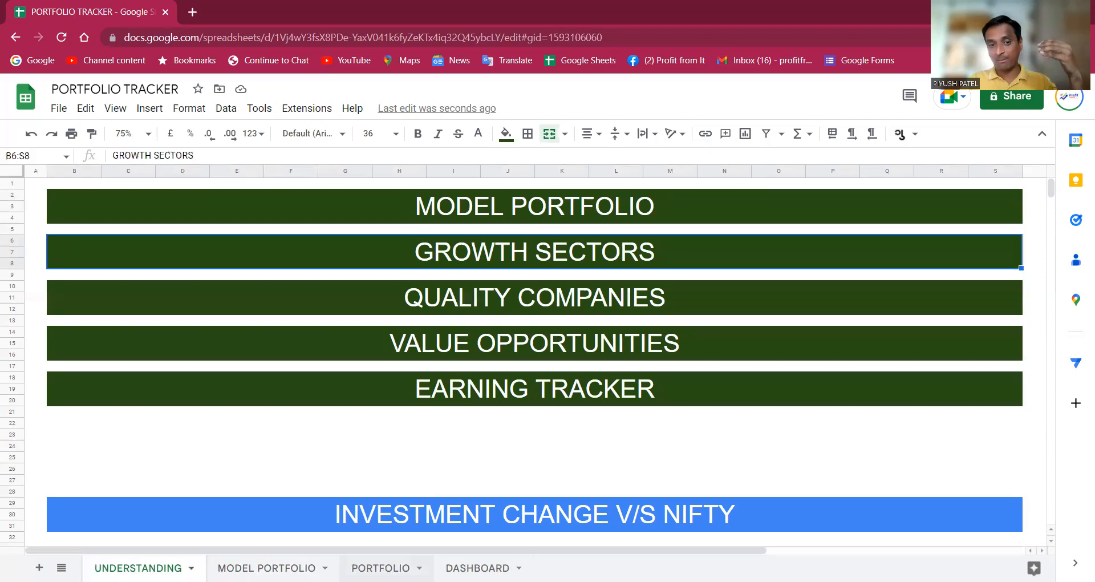
# Point out the blank areas in columns B, C and D, starting at row 3, on the MODEL PORTFOLIO sheet.
pyautogui.click(266, 568)
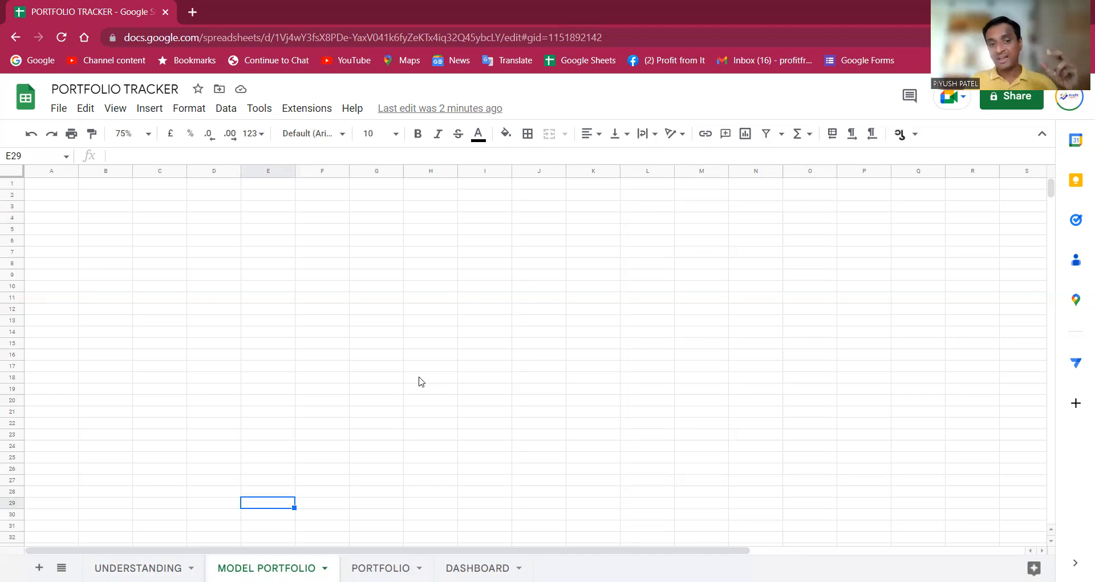
pyautogui.moveTo(118, 208); pyautogui.dragTo(114, 287)
pyautogui.moveTo(121, 332); pyautogui.dragTo(121, 333)
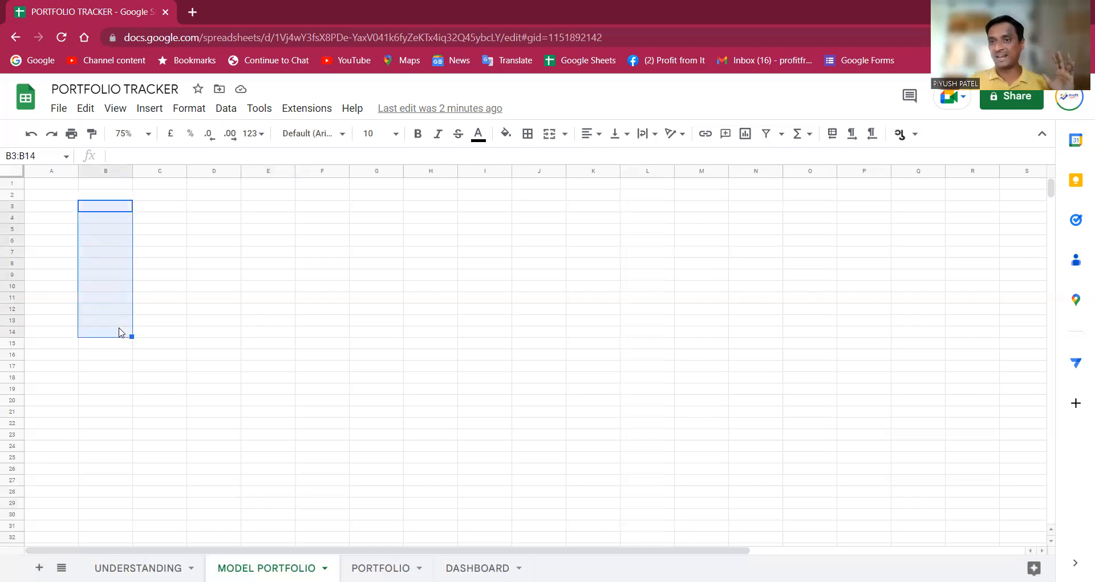
pyautogui.moveTo(122, 200); pyautogui.dragTo(167, 323)
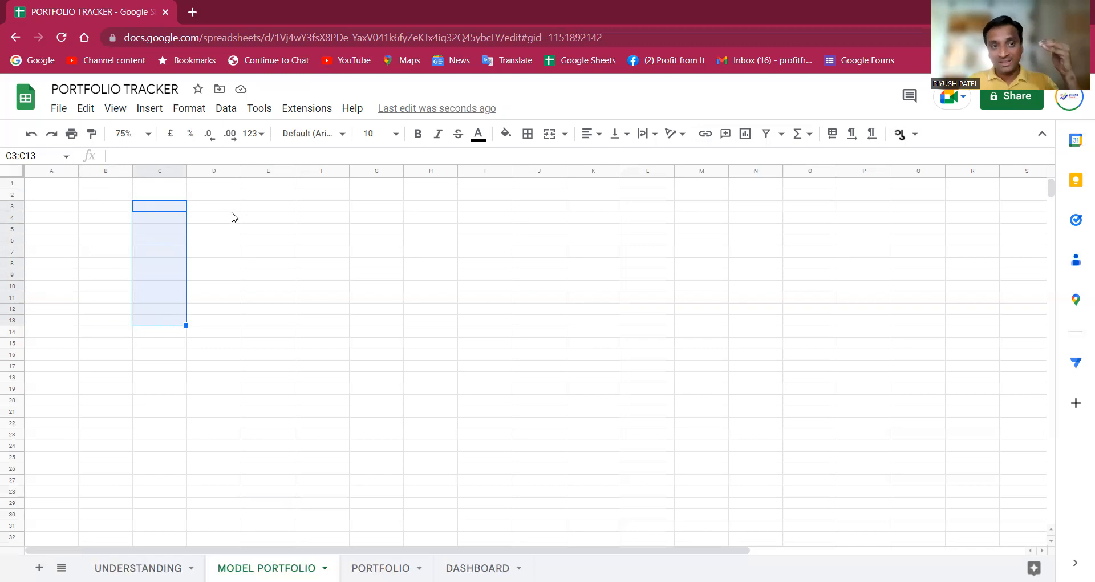
pyautogui.moveTo(217, 207); pyautogui.dragTo(223, 324)
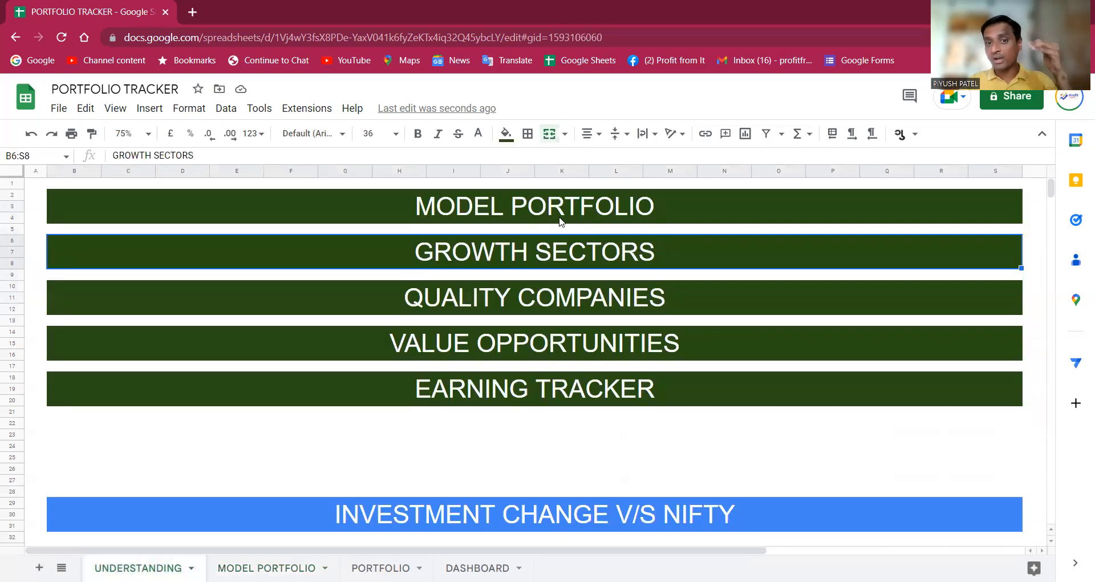
# Go through the green headings on the UNDERSTANDING sheet, from MODEL PORTFOLIO down to EARNING TRACKER.
pyautogui.click(560, 220)
pyautogui.click(579, 252)
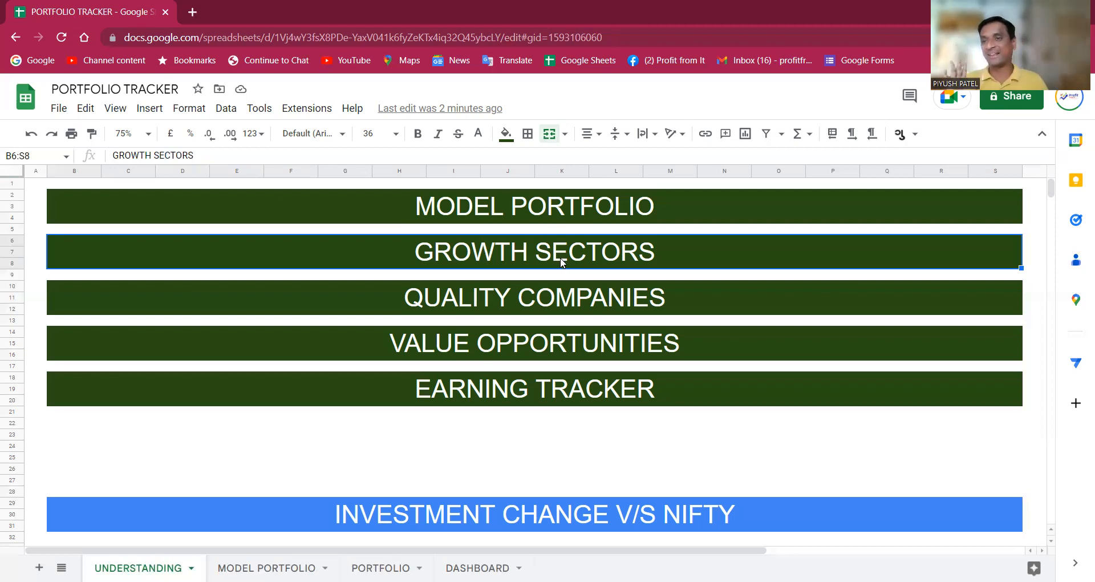
pyautogui.click(596, 309)
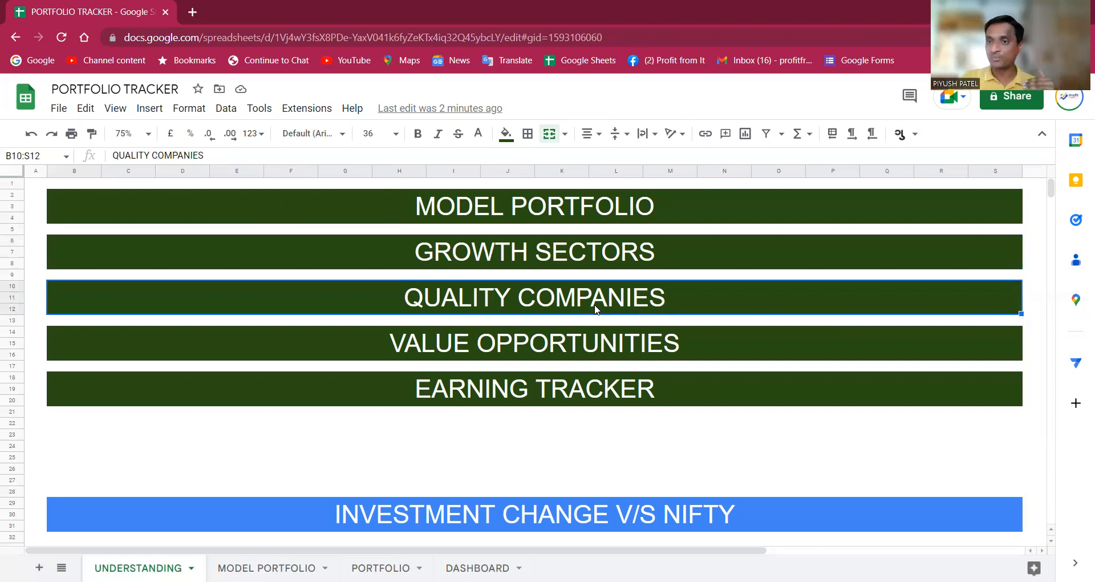
pyautogui.click(614, 357)
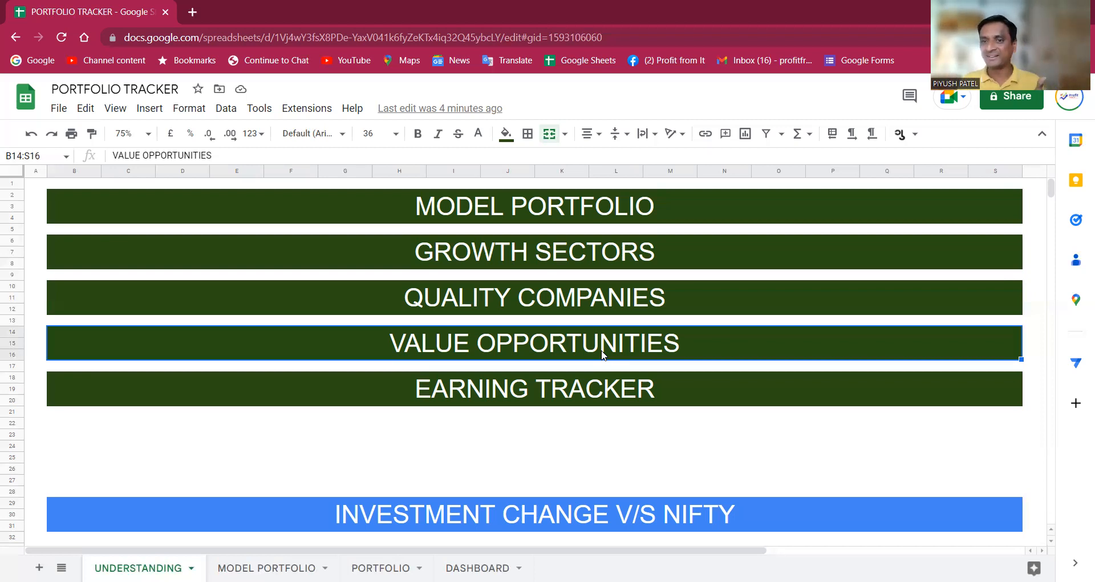
pyautogui.click(631, 393)
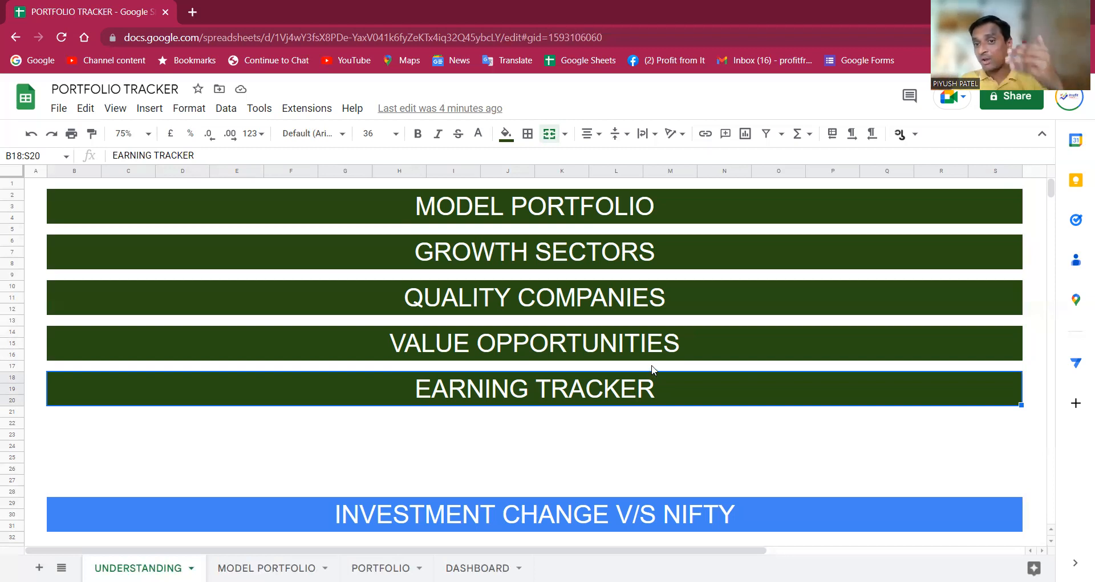
# Look over the blue headings below EARNING TRACKER and examine INVESTMENT CHANGE V/S NIFTY.
pyautogui.scroll(-1, 652, 370)
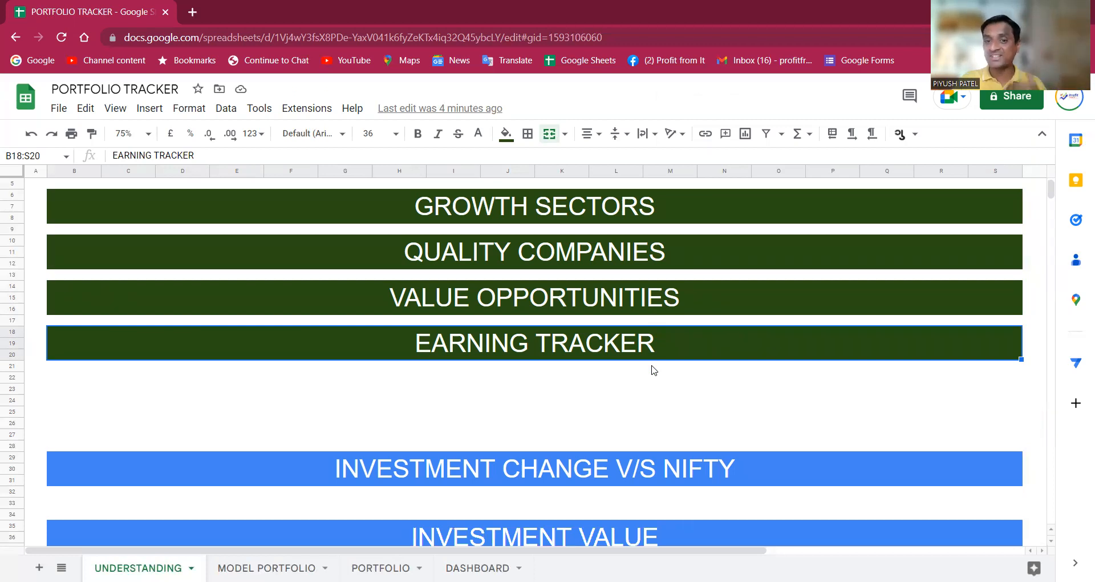
pyautogui.scroll(1, 654, 370)
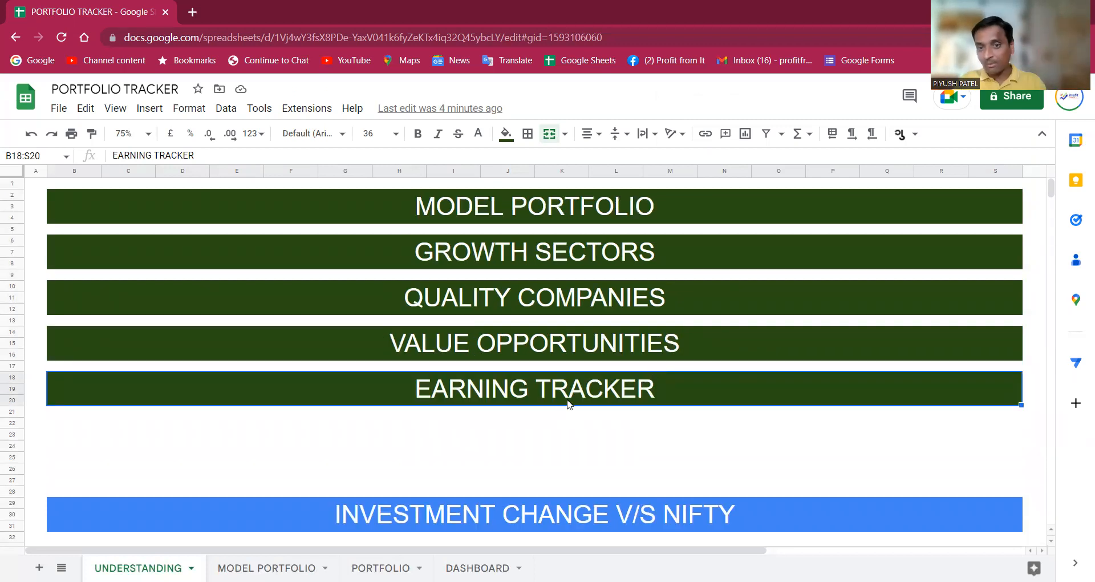
pyautogui.scroll(-1, 568, 397)
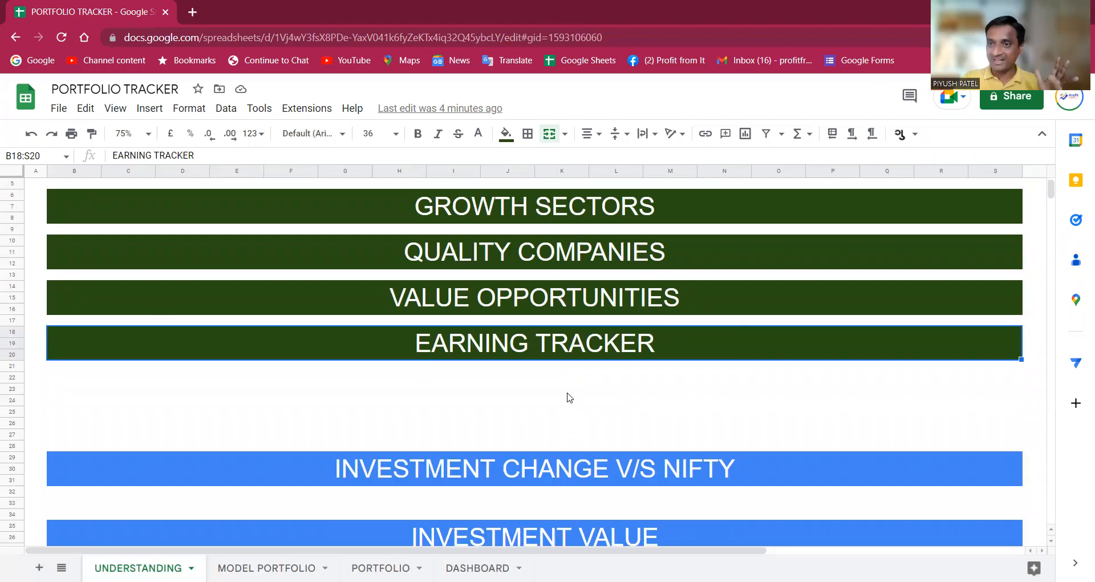
pyautogui.scroll(-2, 568, 397)
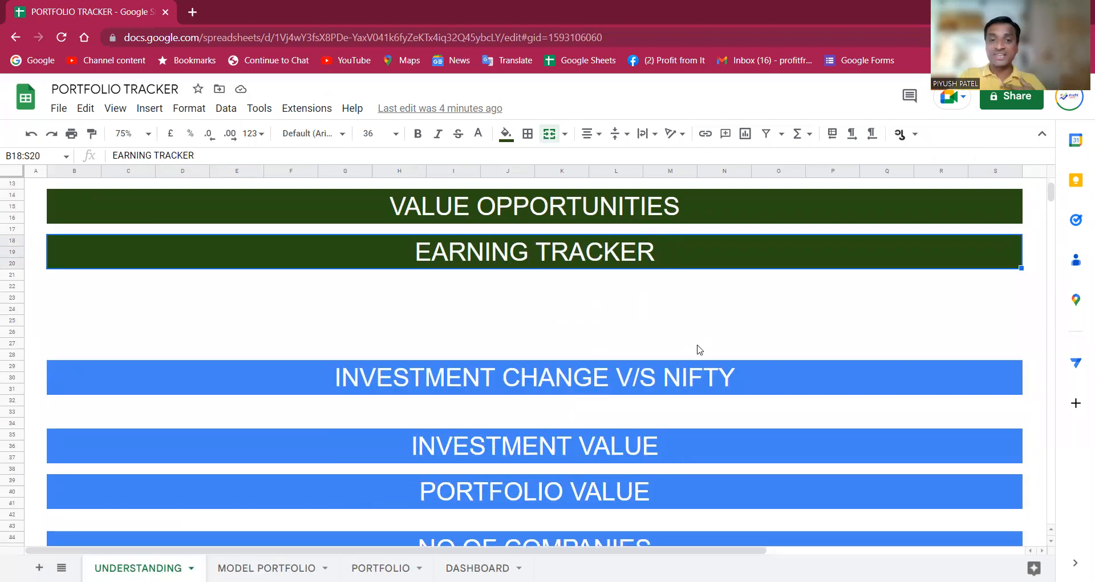
pyautogui.scroll(-2, 701, 347)
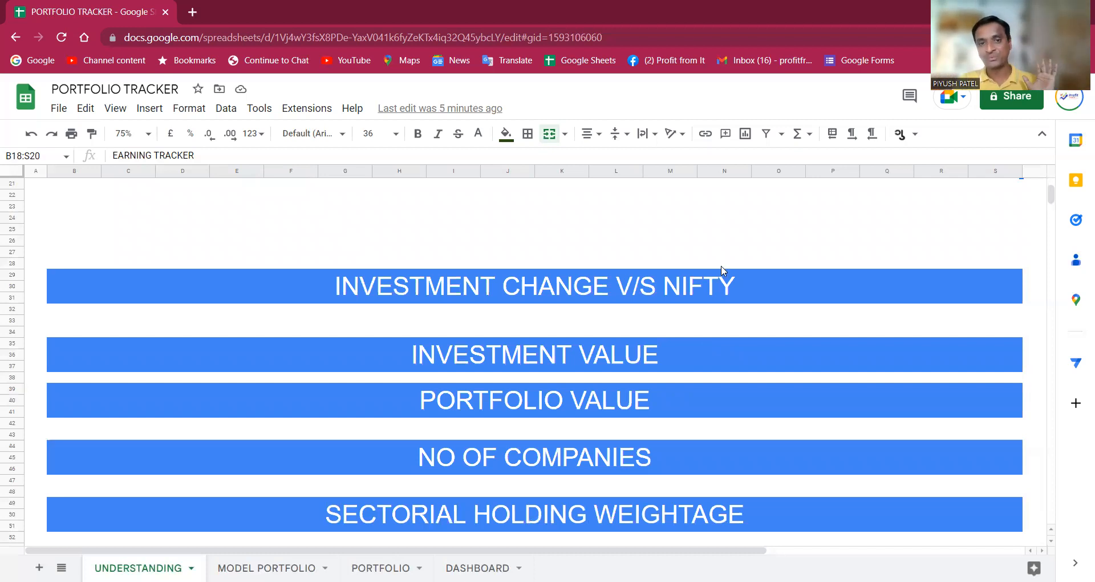
pyautogui.scroll(-1, 599, 303)
pyautogui.scroll(3, 559, 311)
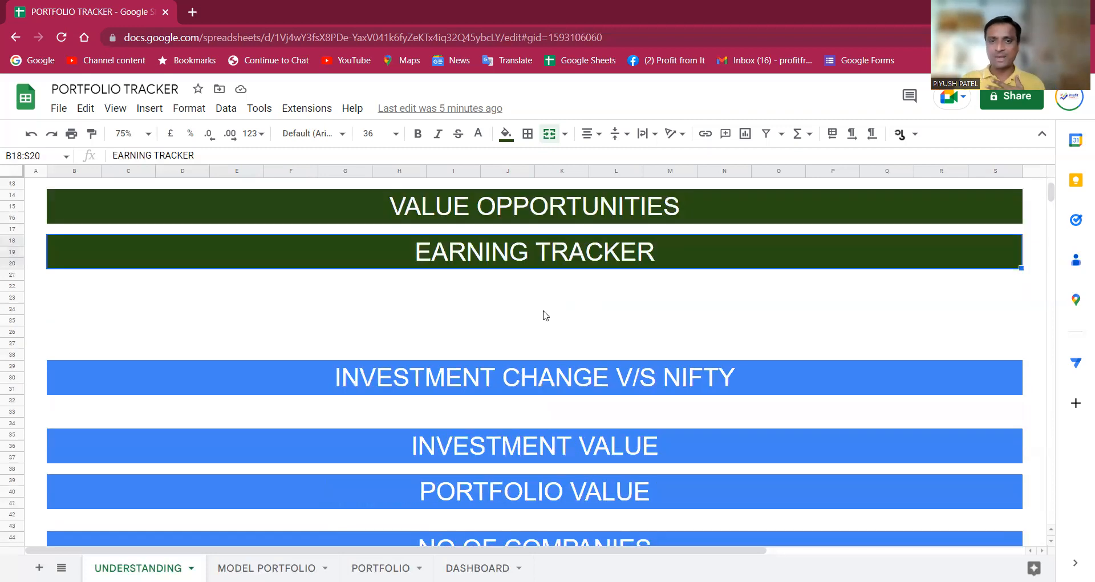
pyautogui.click(652, 390)
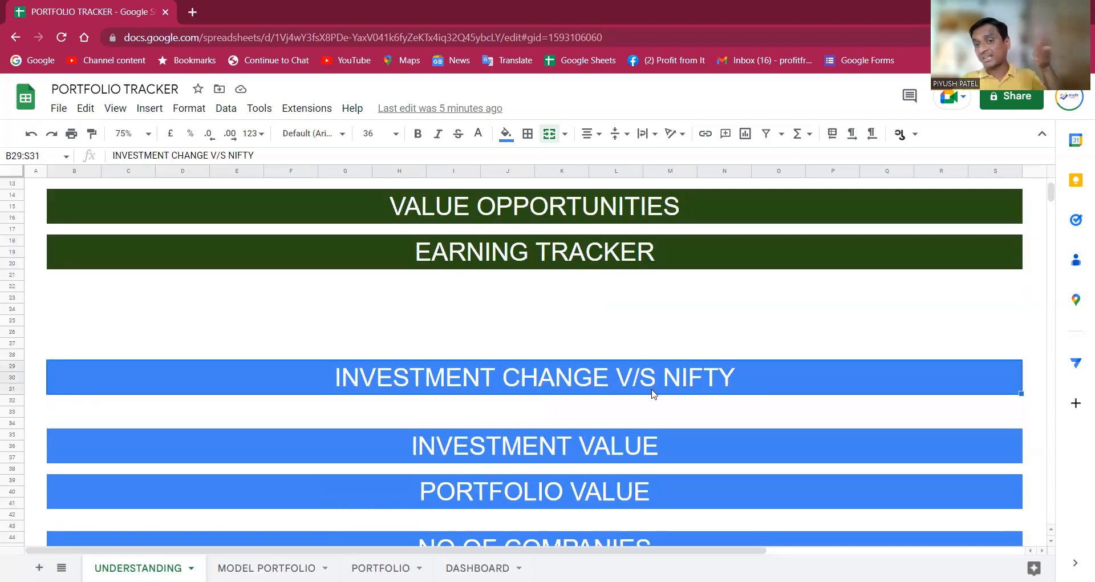
pyautogui.scroll(-1, 684, 394)
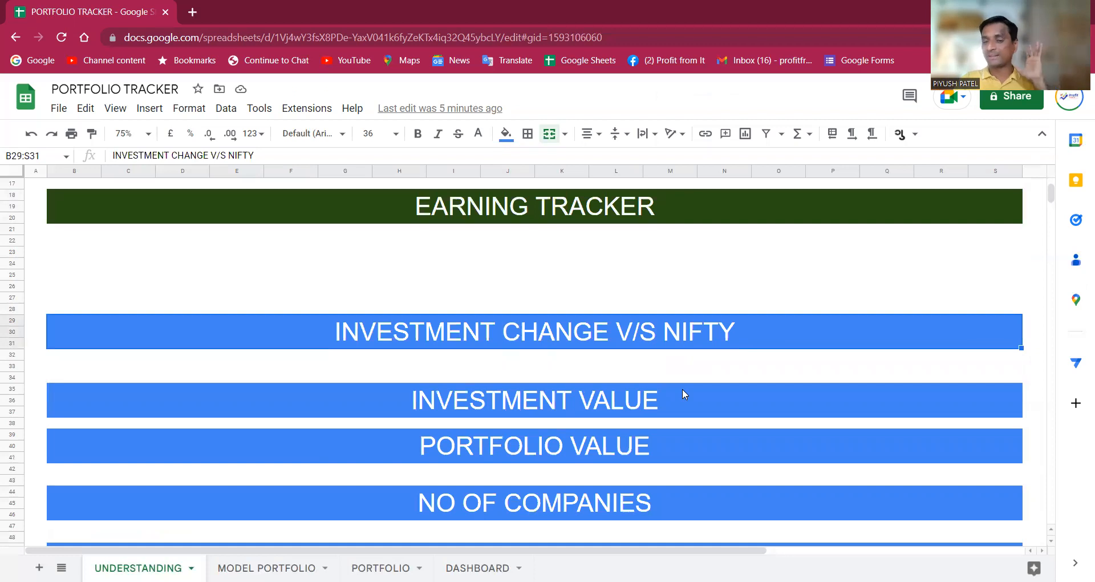
pyautogui.scroll(-1, 683, 393)
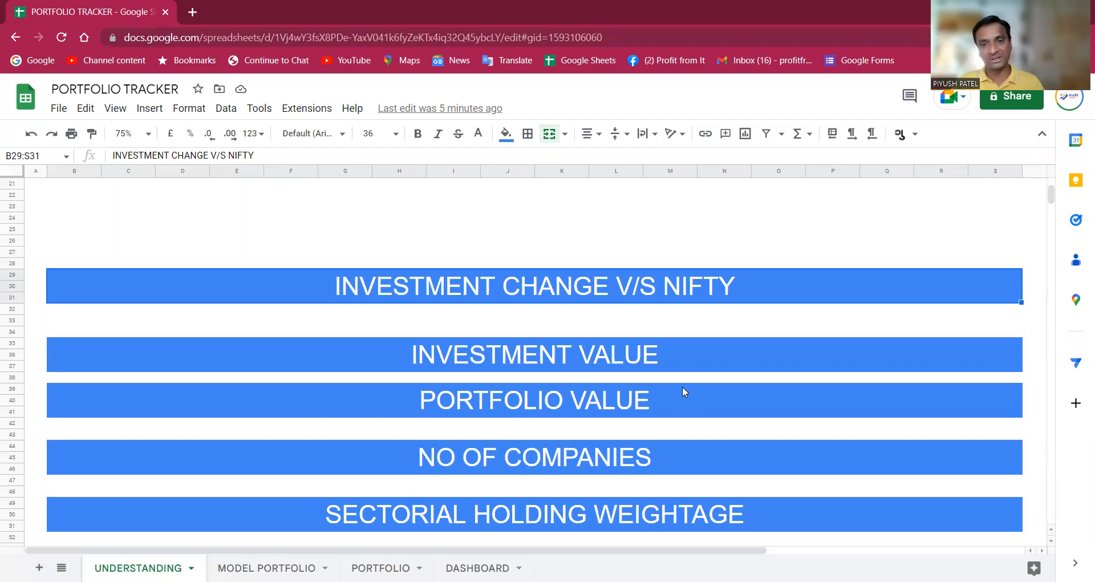
# Go through the INVESTMENT VALUE, PORTFOLIO VALUE and NO OF COMPANIES headings.
pyautogui.scroll(-2, 682, 386)
pyautogui.click(584, 315)
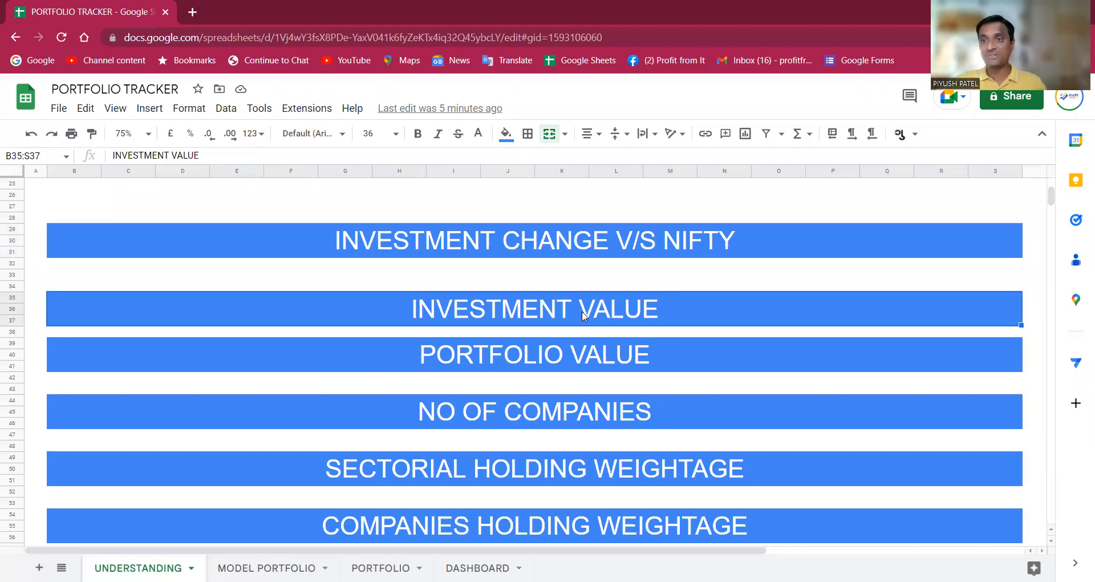
pyautogui.click(596, 358)
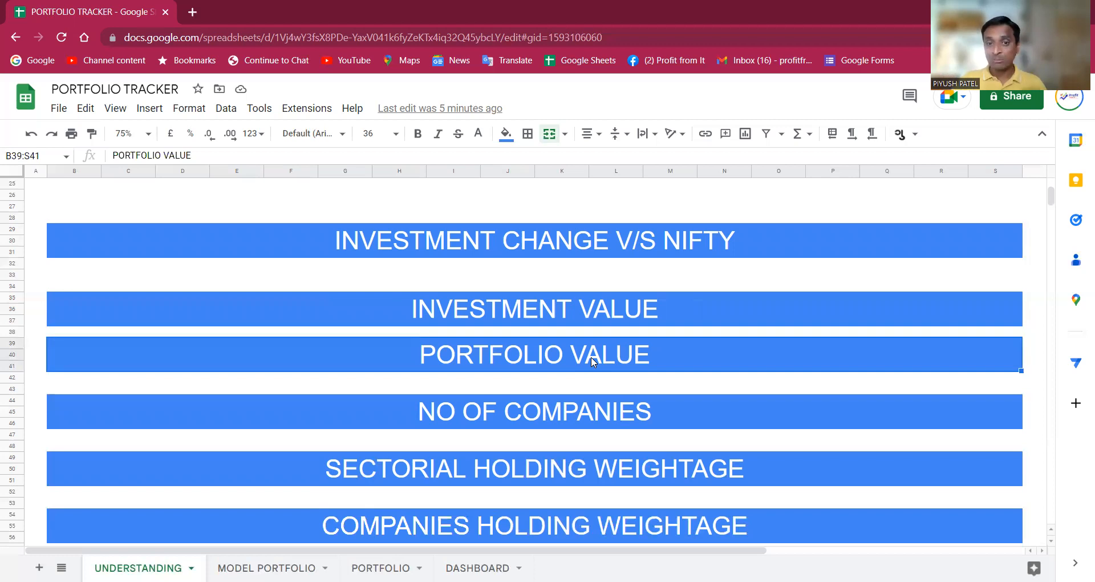
pyautogui.click(622, 427)
pyautogui.scroll(-3, 781, 394)
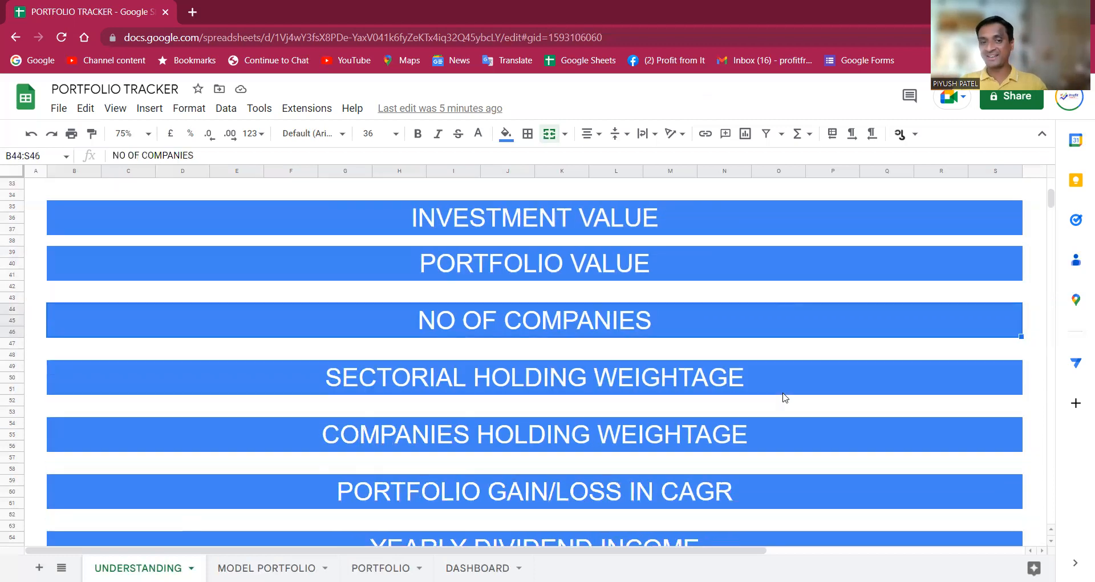
# Examine the SECTORIAL HOLDING WEIGHTAGE and COMPANIES HOLDING WEIGHTAGE headings.
pyautogui.click(597, 383)
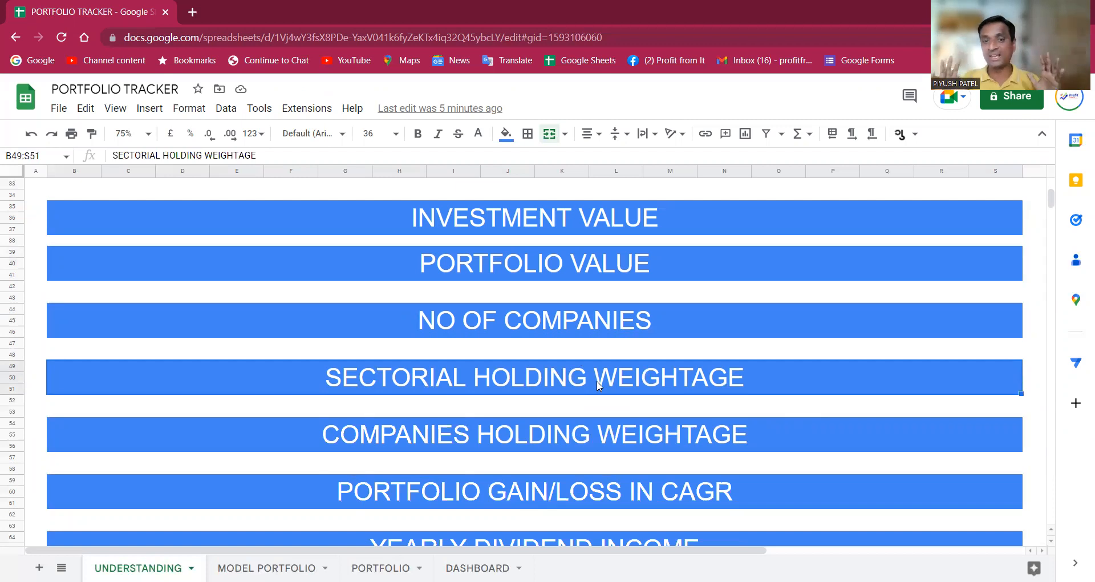
pyautogui.scroll(-2, 595, 381)
pyautogui.click(606, 389)
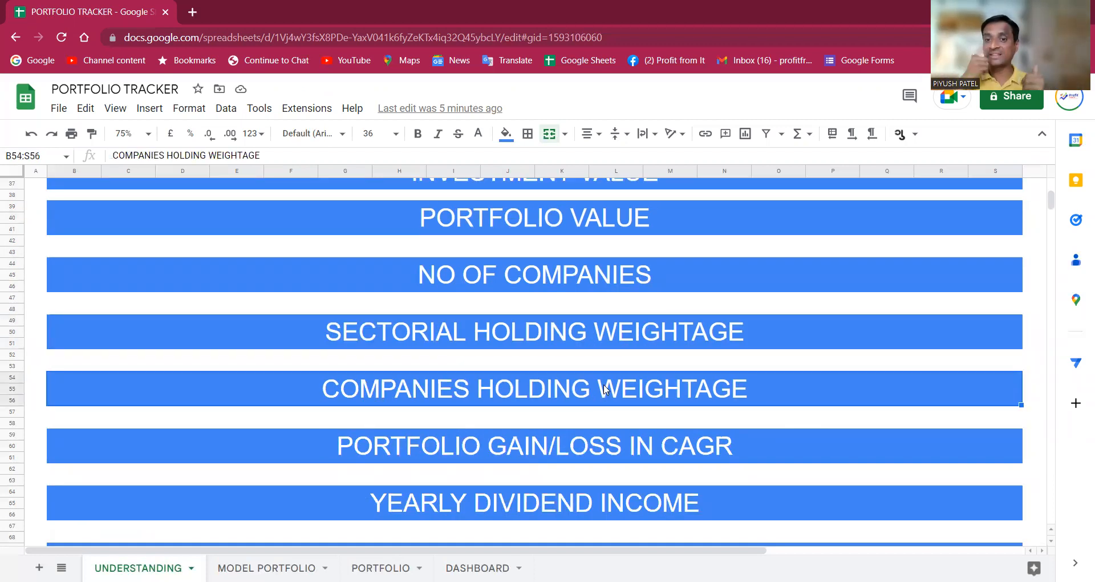
pyautogui.scroll(-2, 605, 390)
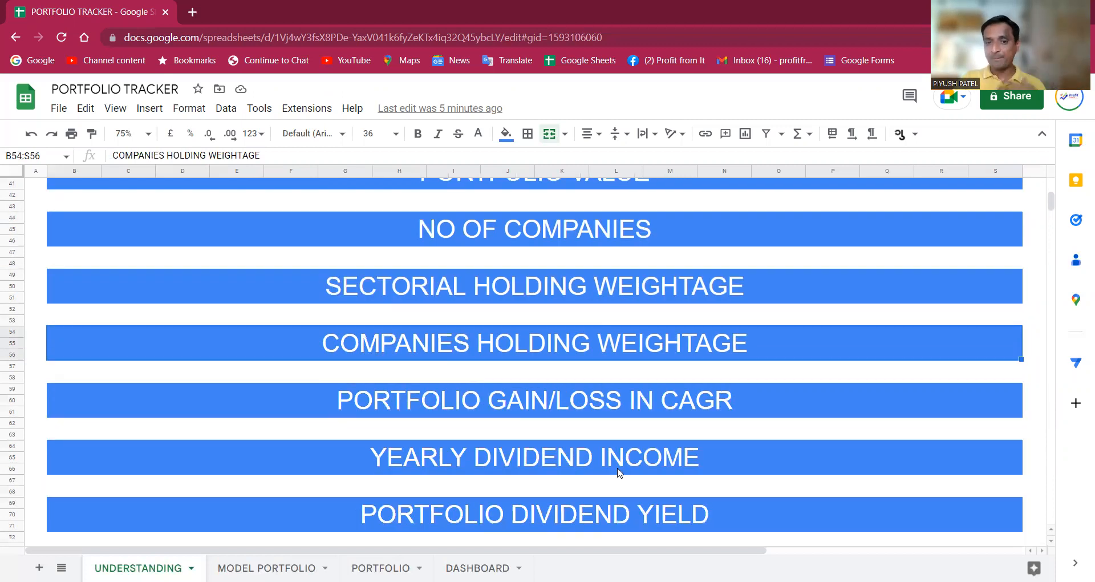
# Review the PORTFOLIO GAIN/LOSS IN CAGR, YEARLY DIVIDEND INCOME and PORTFOLIO DIVIDEND YIELD headings.
pyautogui.click(658, 401)
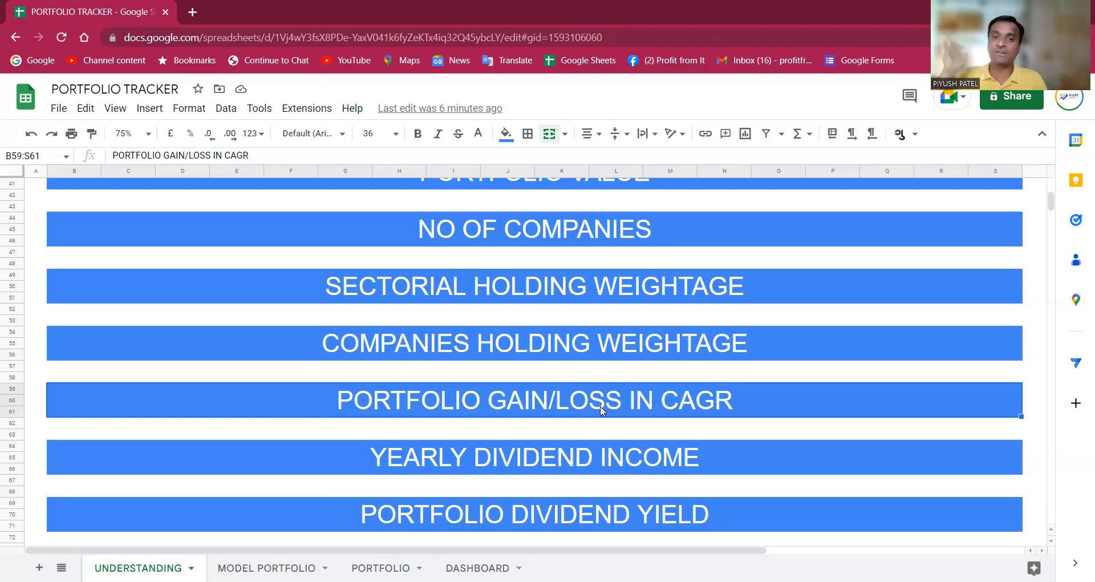
pyautogui.click(613, 459)
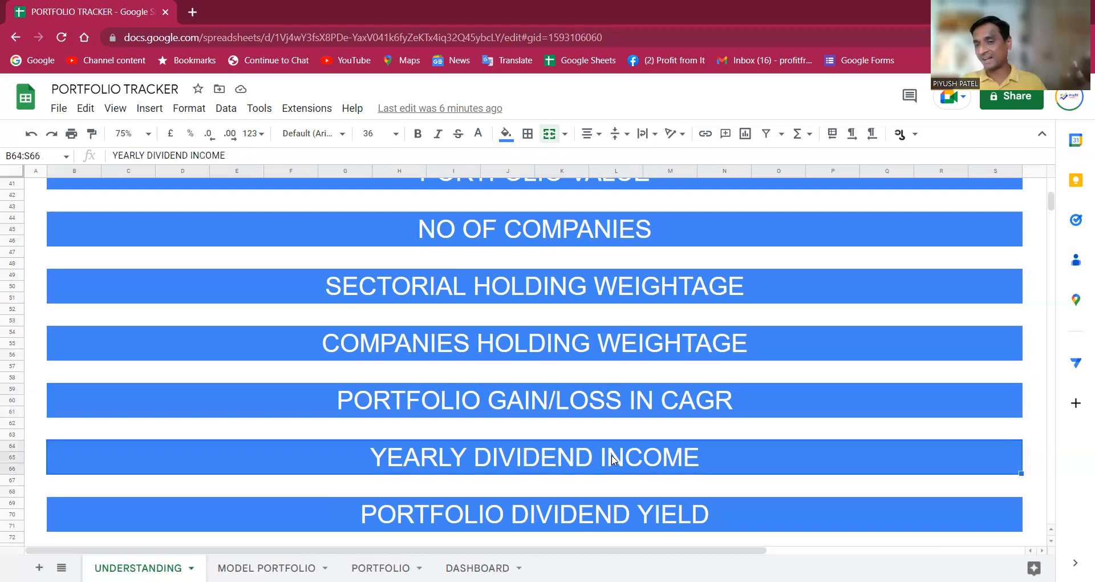
pyautogui.click(664, 414)
pyautogui.click(664, 459)
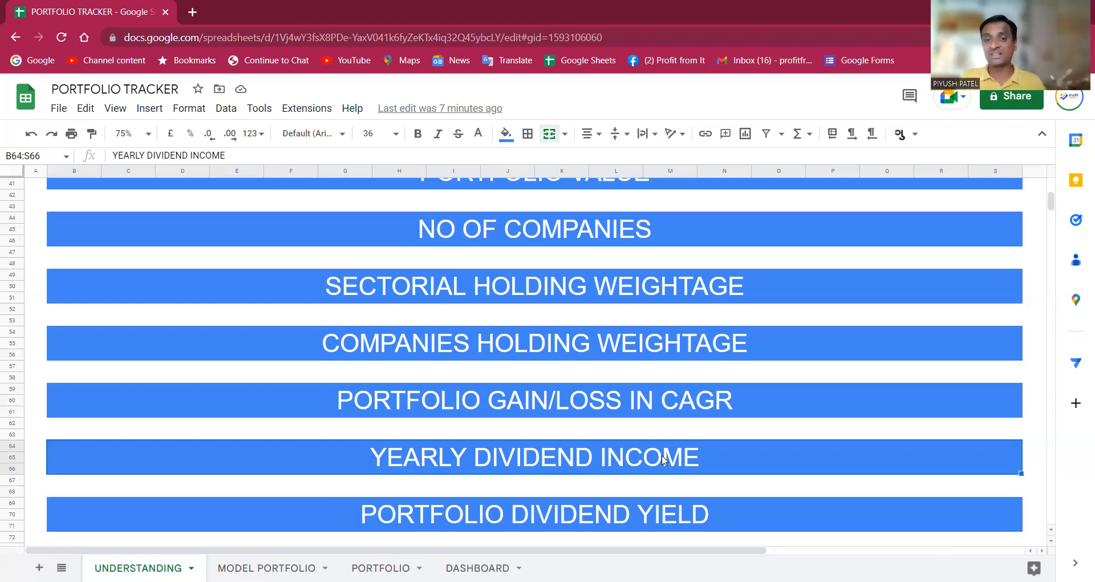
pyautogui.click(654, 525)
pyautogui.scroll(-1, 654, 525)
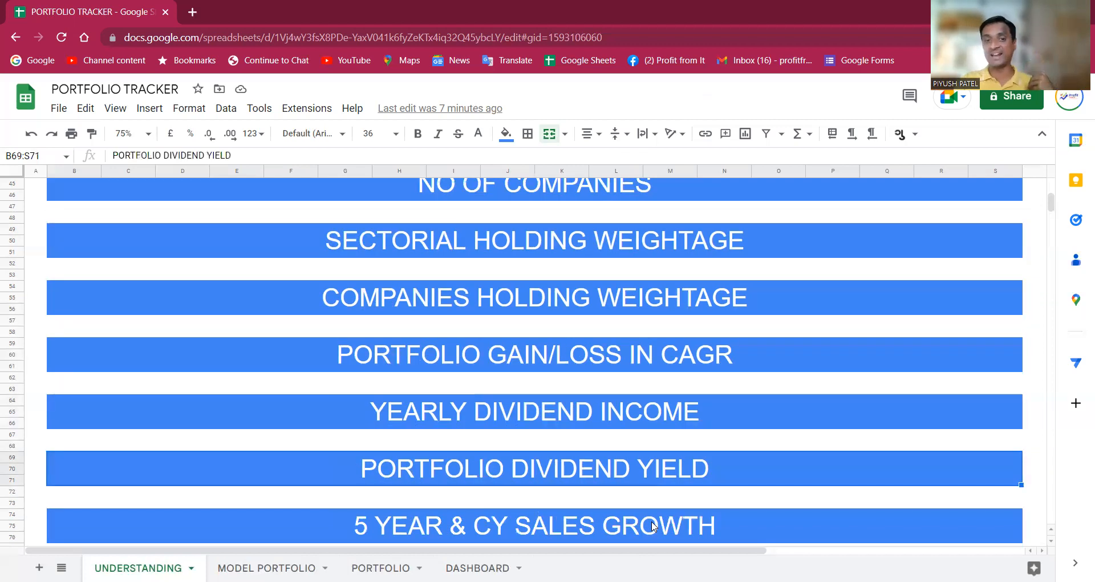
# Review the 5 YEAR & CY SALES GROWTH and CY PROFIT GROWTH headings.
pyautogui.scroll(-2, 516, 497)
pyautogui.click(579, 433)
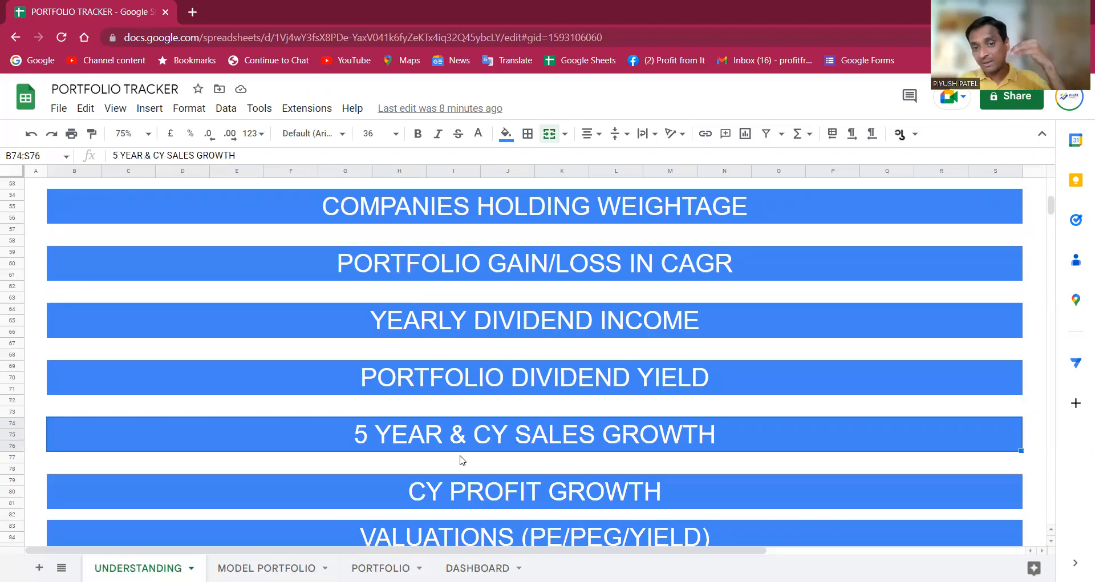
pyautogui.click(622, 491)
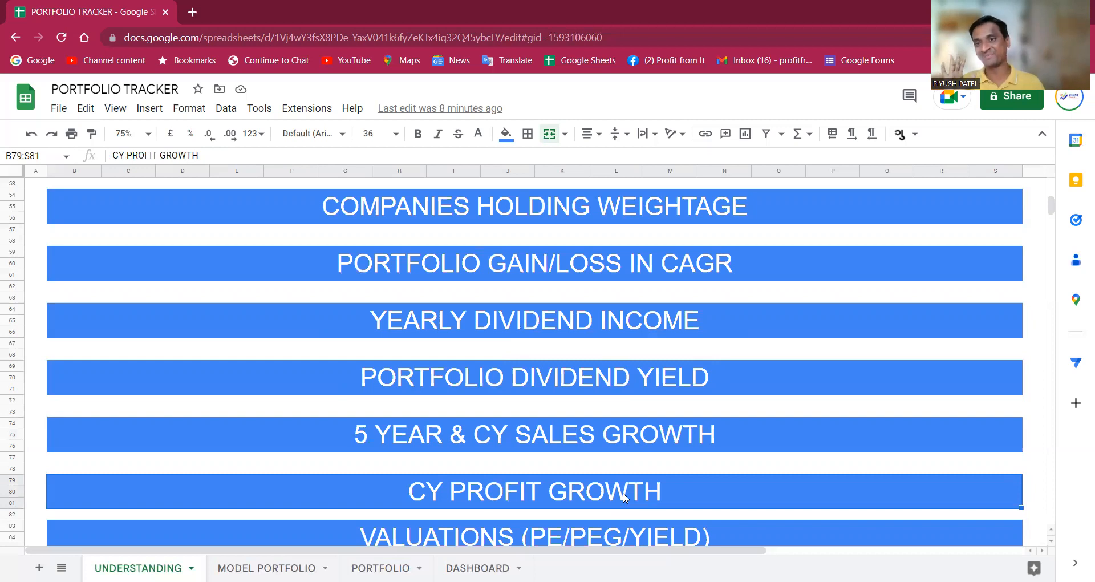
# Review the VALUATIONS (PE/PEG/YIELD) heading and revisit the PORTFOLIO DIVIDEND YIELD and YEARLY DIVIDEND INCOME headings.
pyautogui.scroll(-2, 599, 507)
pyautogui.click(571, 487)
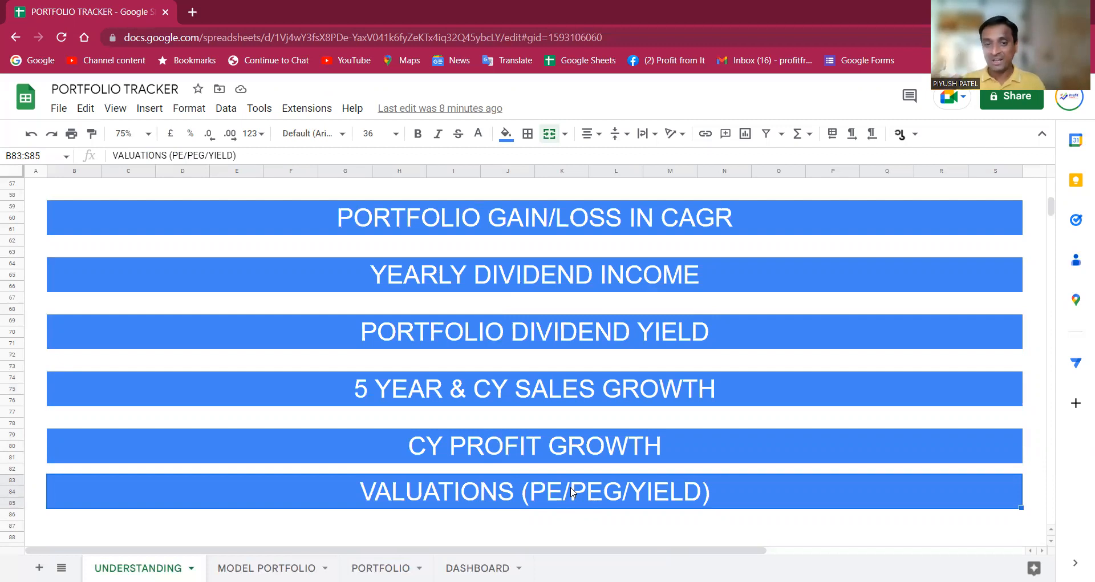
pyautogui.scroll(5, 575, 468)
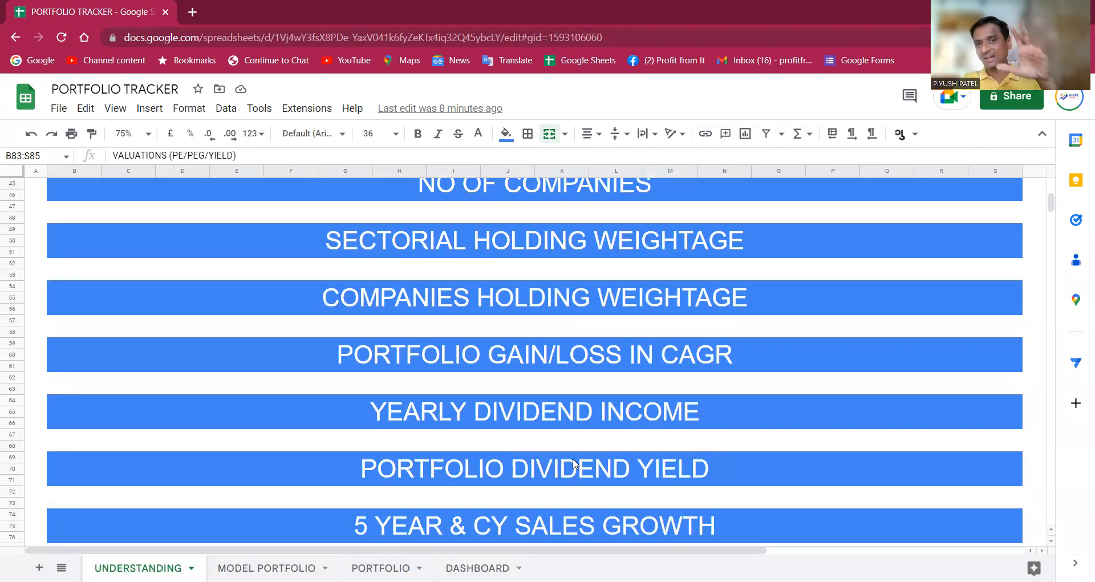
pyautogui.scroll(1, 653, 416)
pyautogui.scroll(-3, 653, 416)
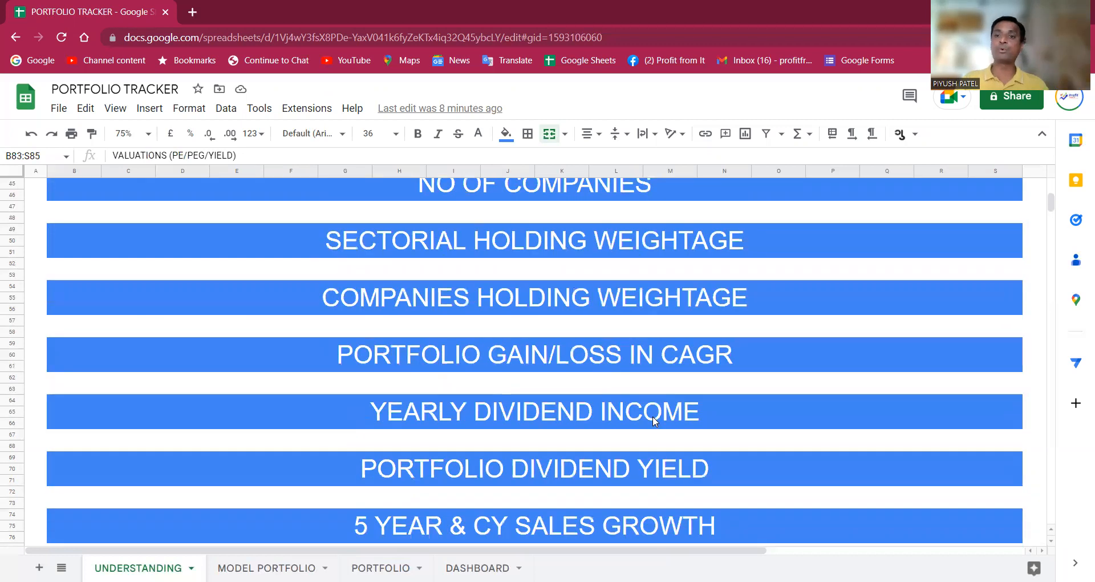
pyautogui.scroll(-1, 653, 421)
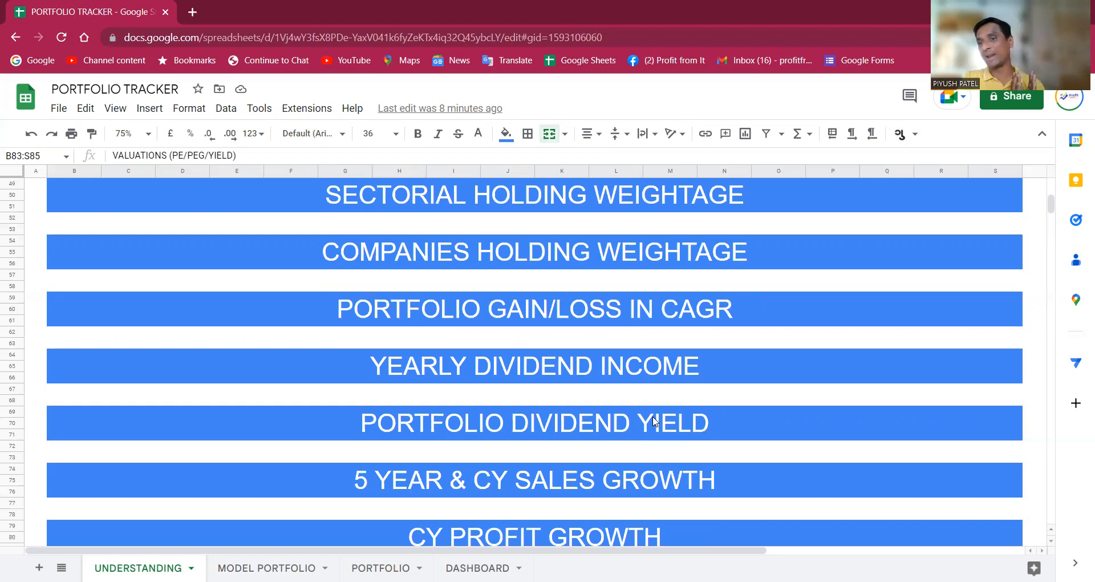
pyautogui.click(694, 432)
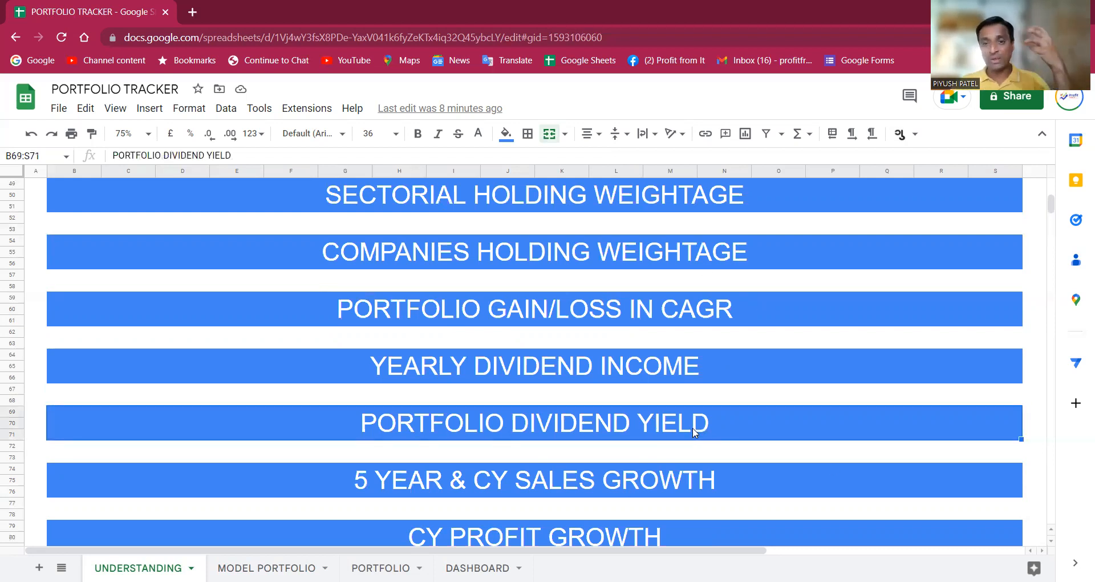
pyautogui.click(683, 374)
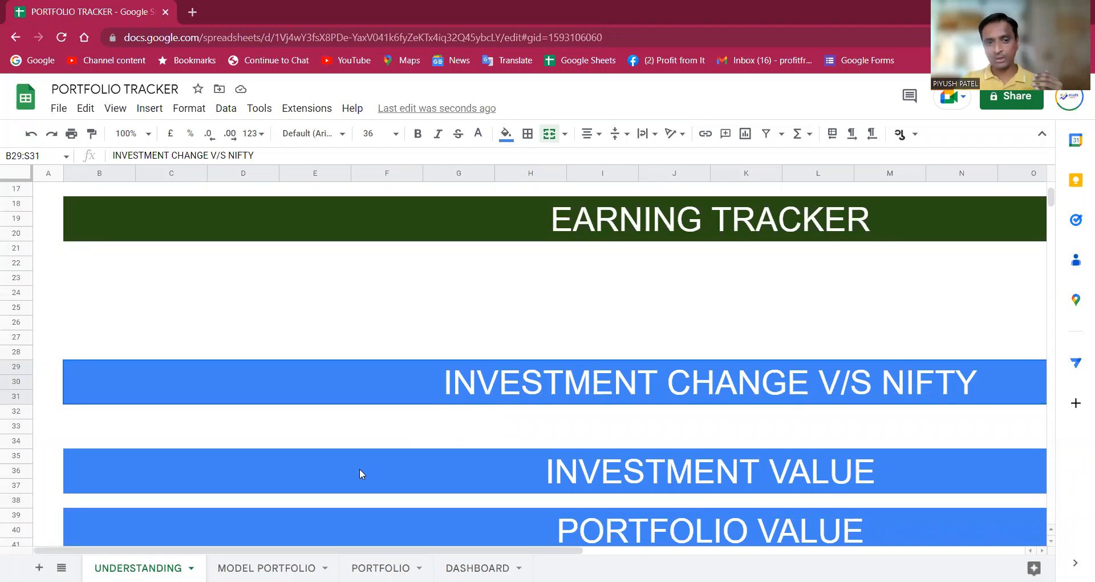
# Review the SECTOR, COMPANY and WEIGHTAGE headings on the MODEL PORTFOLIO sheet.
pyautogui.click(267, 567)
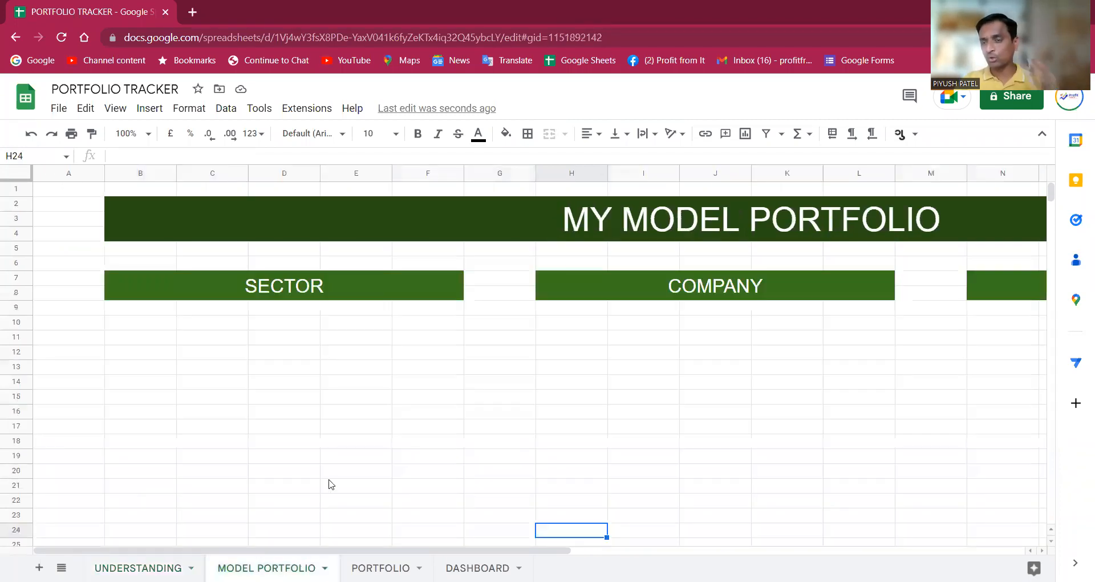
pyautogui.click(351, 285)
pyautogui.click(697, 292)
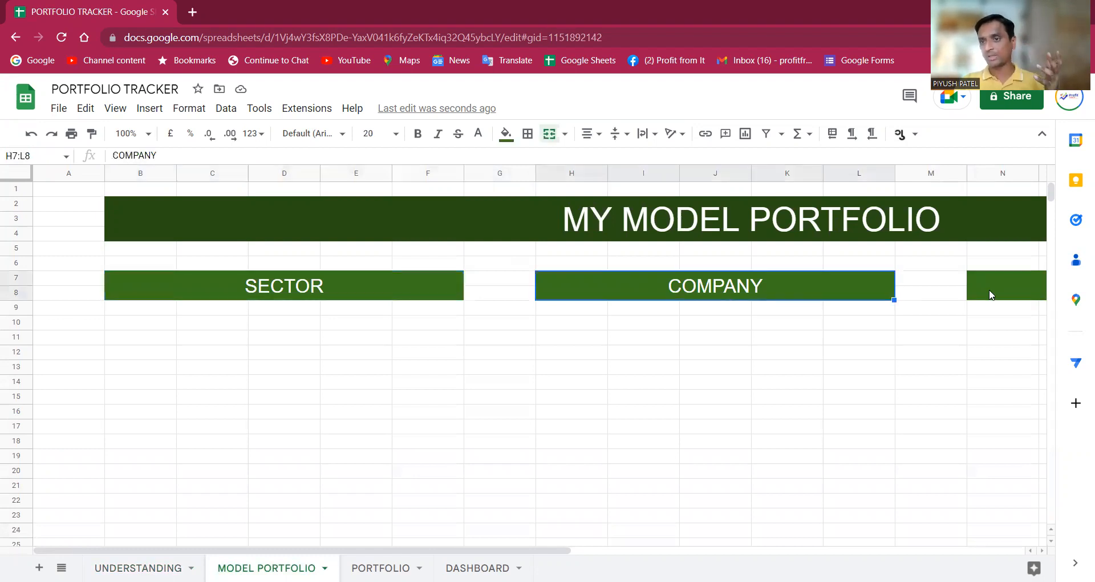
pyautogui.click(993, 295)
pyautogui.press('Right')
pyautogui.press('Right')
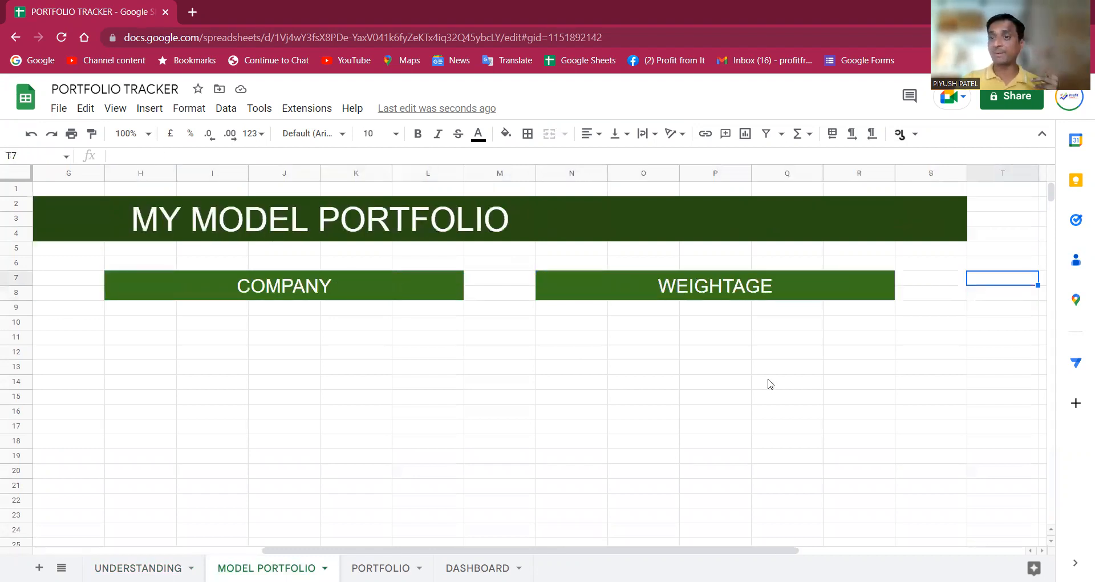
# Zoom the PORTFOLIO sheet to 200% and hide its gridlines.
pyautogui.click(382, 567)
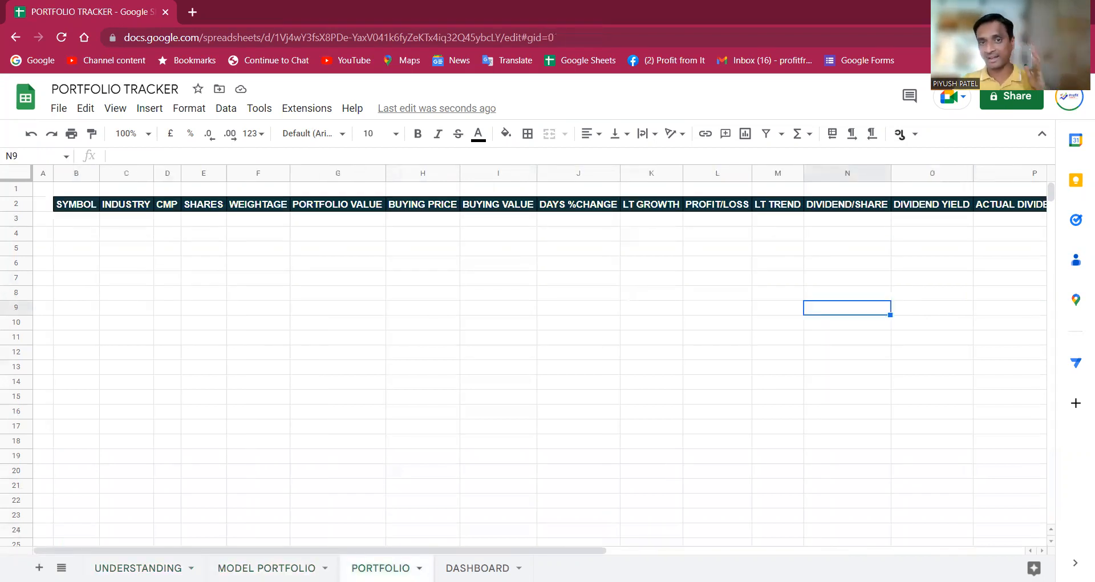
pyautogui.click(145, 133)
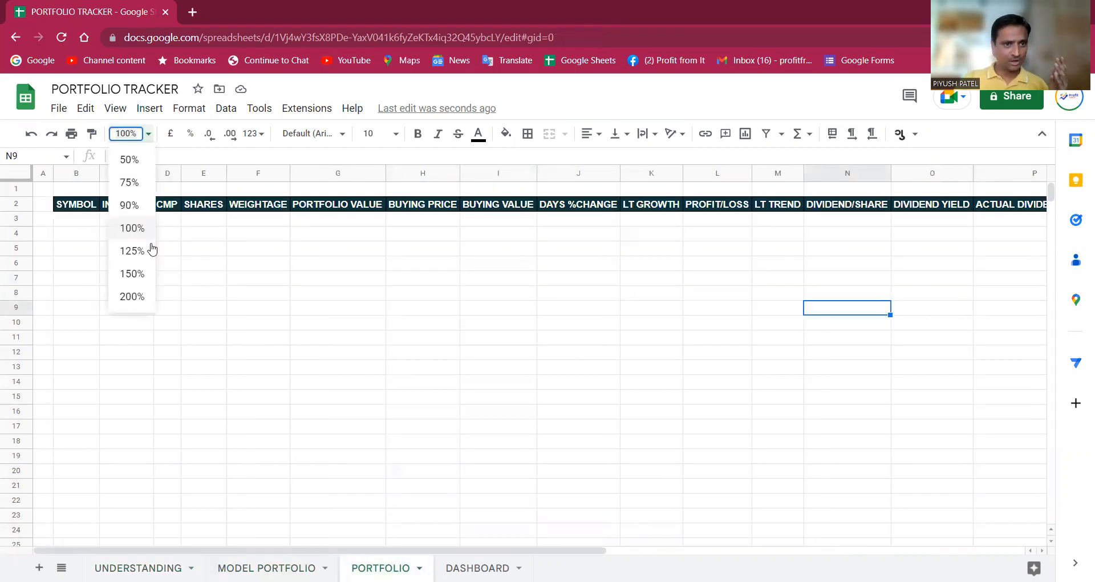
pyautogui.click(135, 297)
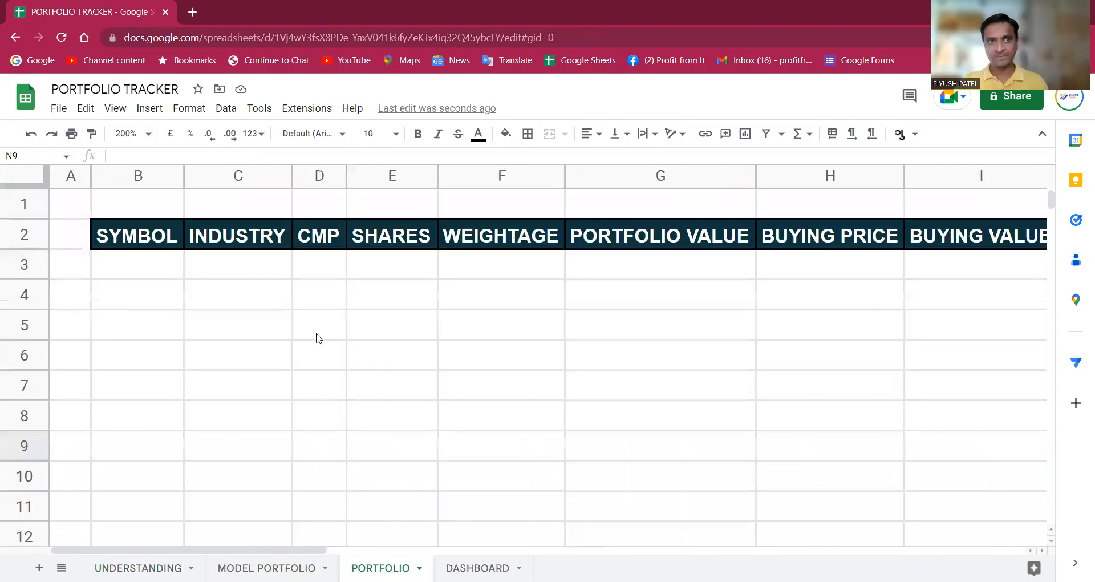
pyautogui.click(115, 108)
pyautogui.moveTo(258, 142)
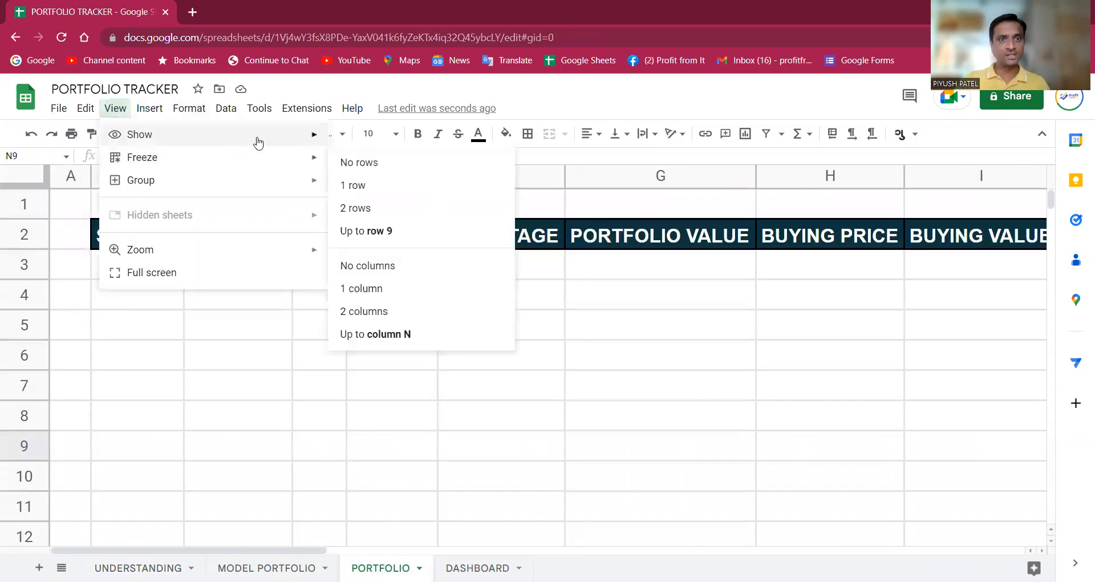
pyautogui.click(386, 161)
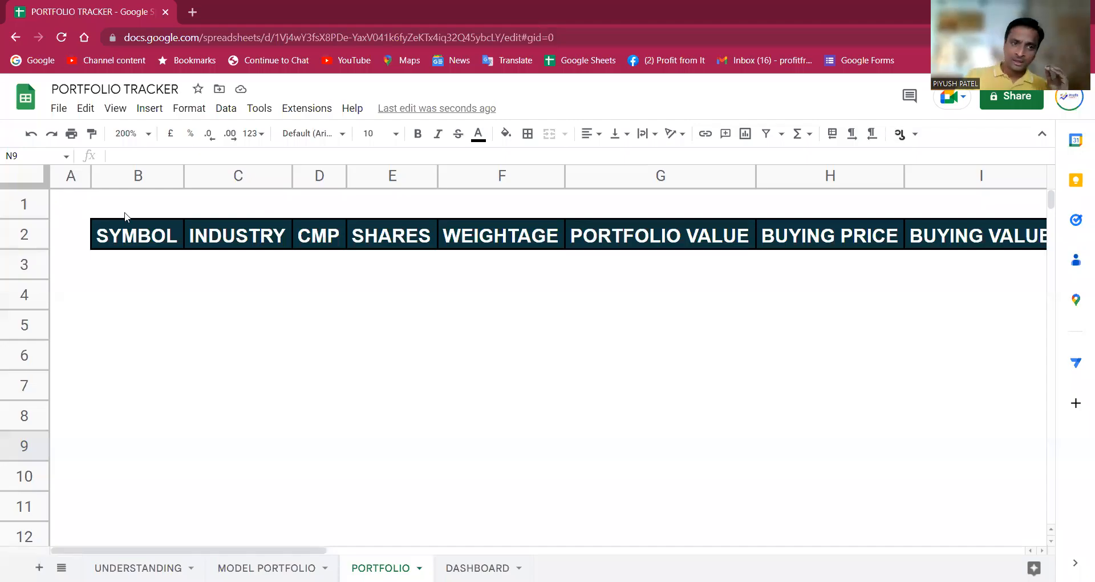
# Change the SYMBOL heading in cell B2 of the PORTFOLIO sheet to COMPANY.
pyautogui.click(143, 245)
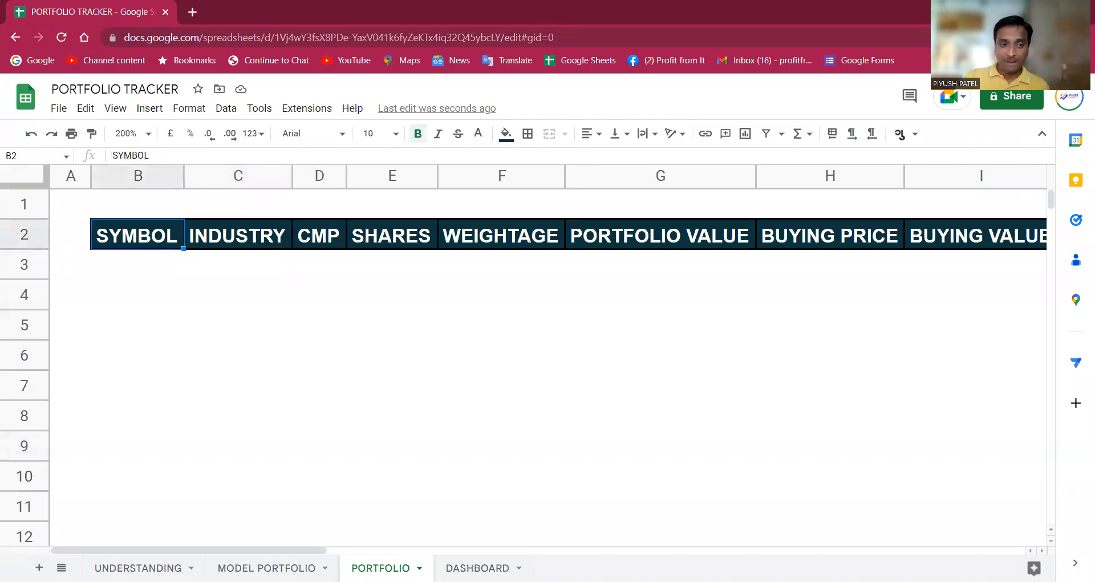
pyautogui.click(142, 569)
pyautogui.scroll(-5, 599, 388)
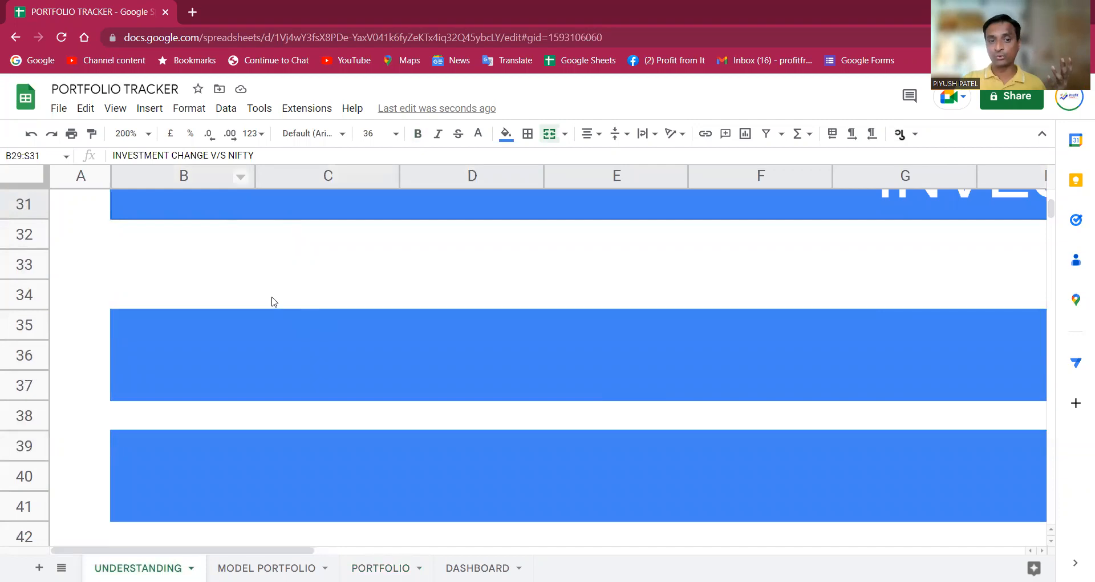
pyautogui.scroll(1, 274, 301)
pyautogui.click(381, 569)
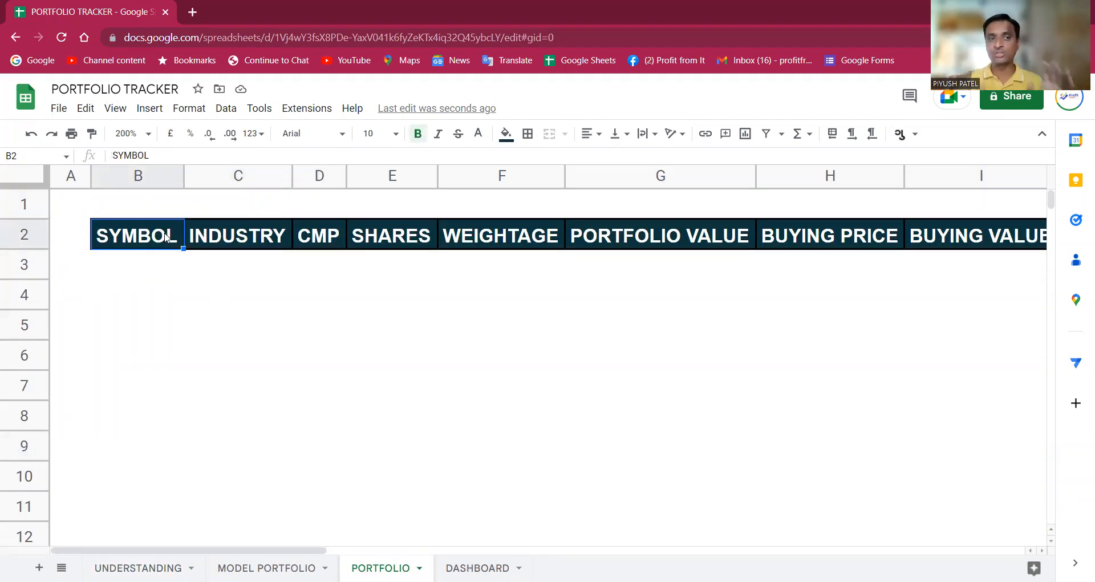
pyautogui.write('COMPANY')
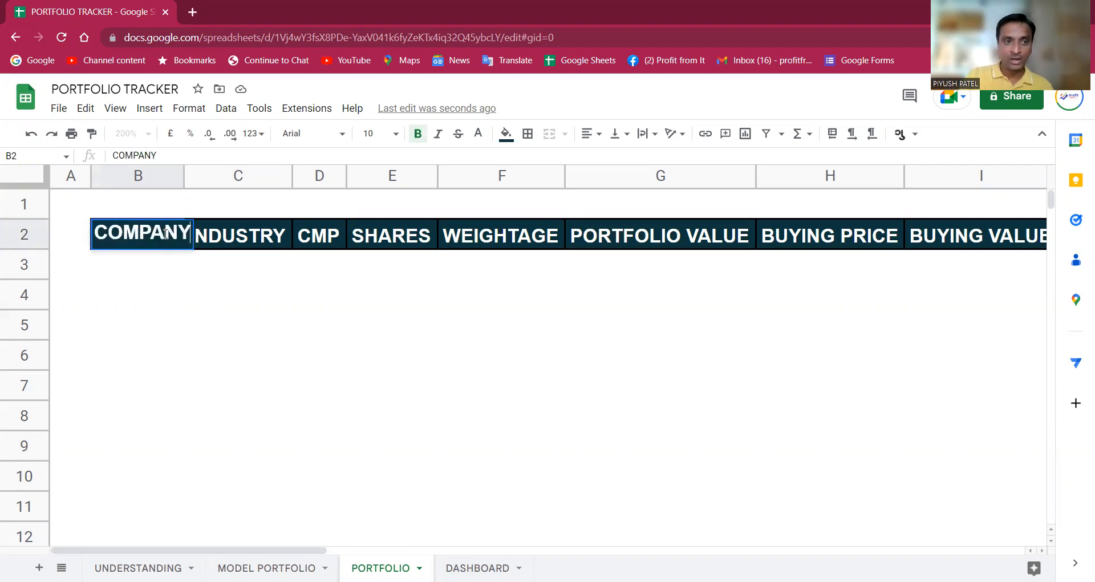
pyautogui.press('Return')
pyautogui.click(166, 237)
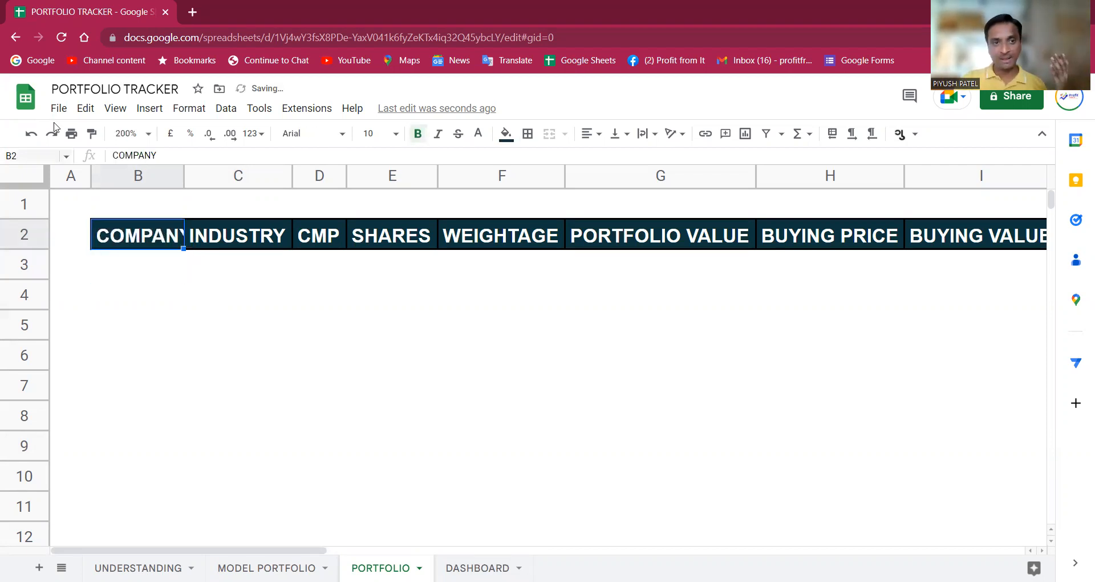
# Widen column B to fit the COMPANY heading.
pyautogui.moveTo(183, 174); pyautogui.dragTo(184, 173)
pyautogui.doubleClick(183, 173)
pyautogui.press('Down')
pyautogui.press('Up')
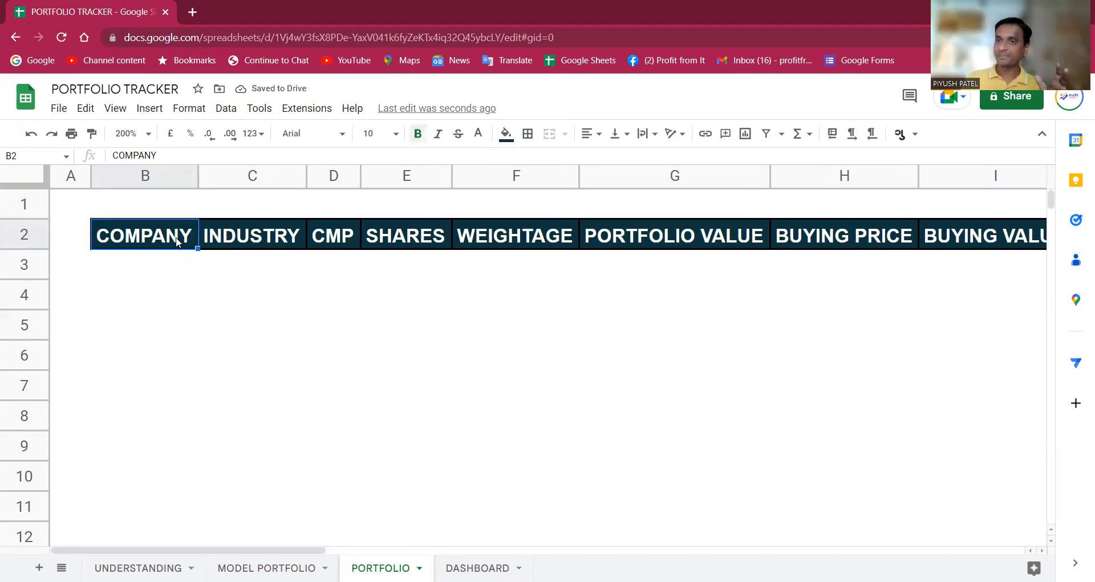
# Go over the cells beneath the COMPANY heading and compare them with the MODEL PORTFOLIO sheet.
pyautogui.press('Down')
pyautogui.press('Down')
pyautogui.press('Down')
pyautogui.press('Down')
pyautogui.press('Down')
pyautogui.press('Down')
pyautogui.press('Up')
pyautogui.press('Up')
pyautogui.press('Up')
pyautogui.press('Up')
pyautogui.press('Up')
pyautogui.press('Up')
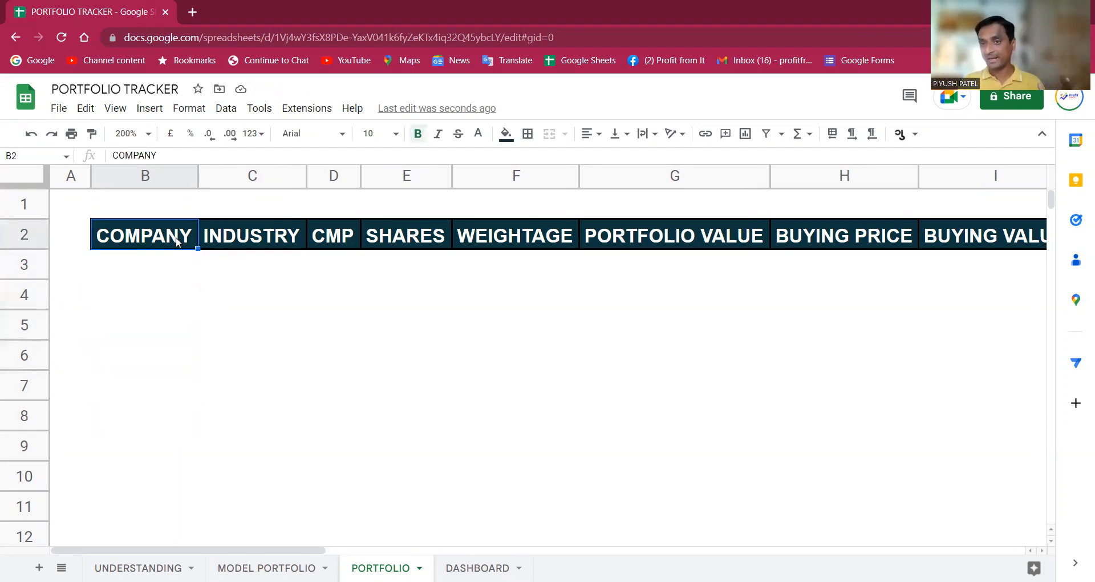
pyautogui.moveTo(177, 241); pyautogui.dragTo(168, 423)
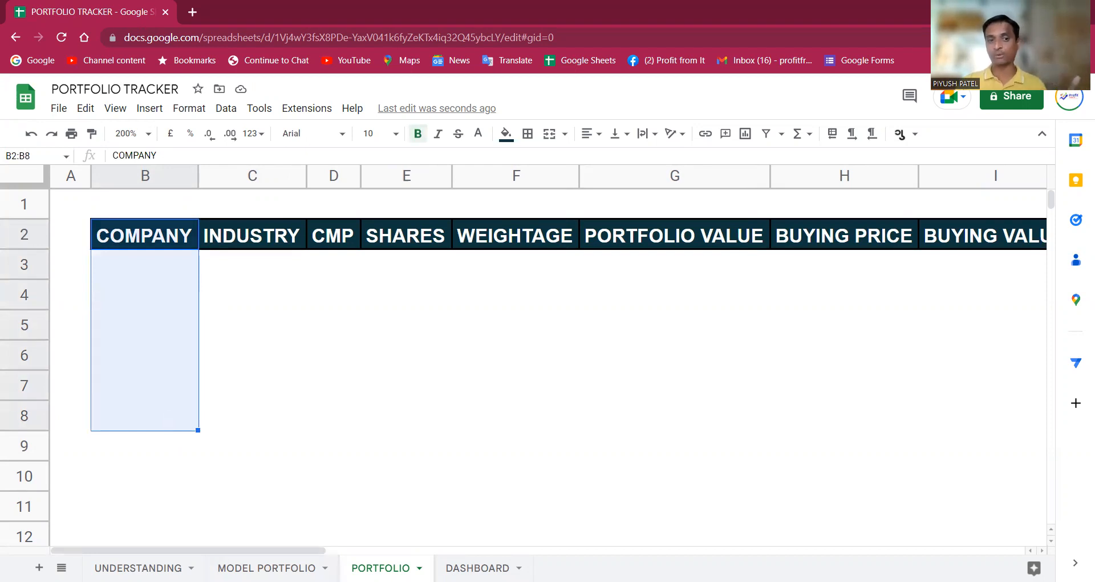
pyautogui.click(266, 567)
pyautogui.click(380, 568)
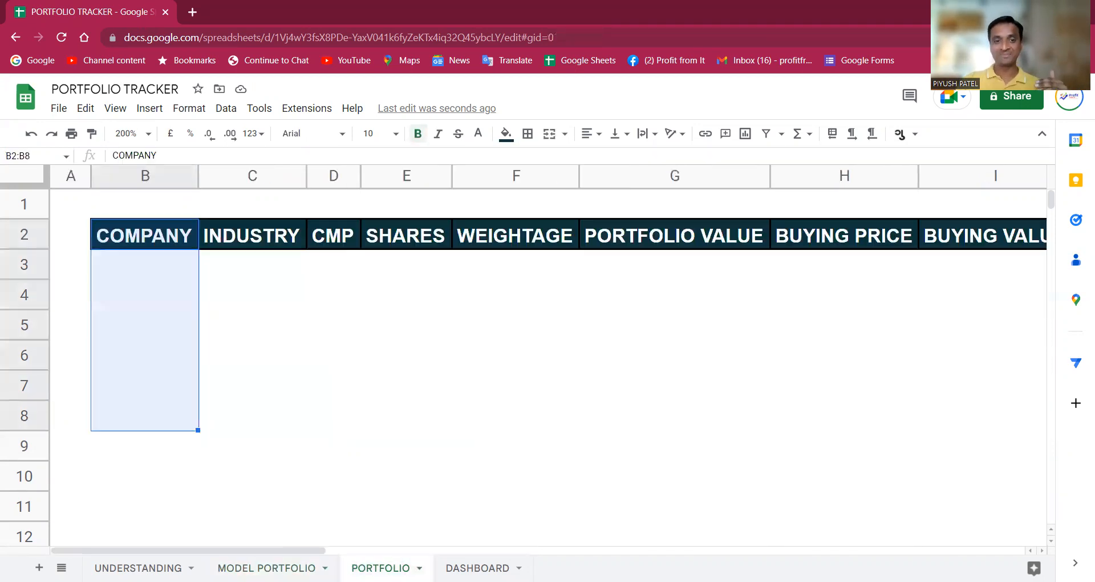
pyautogui.moveTo(182, 234); pyautogui.dragTo(187, 393)
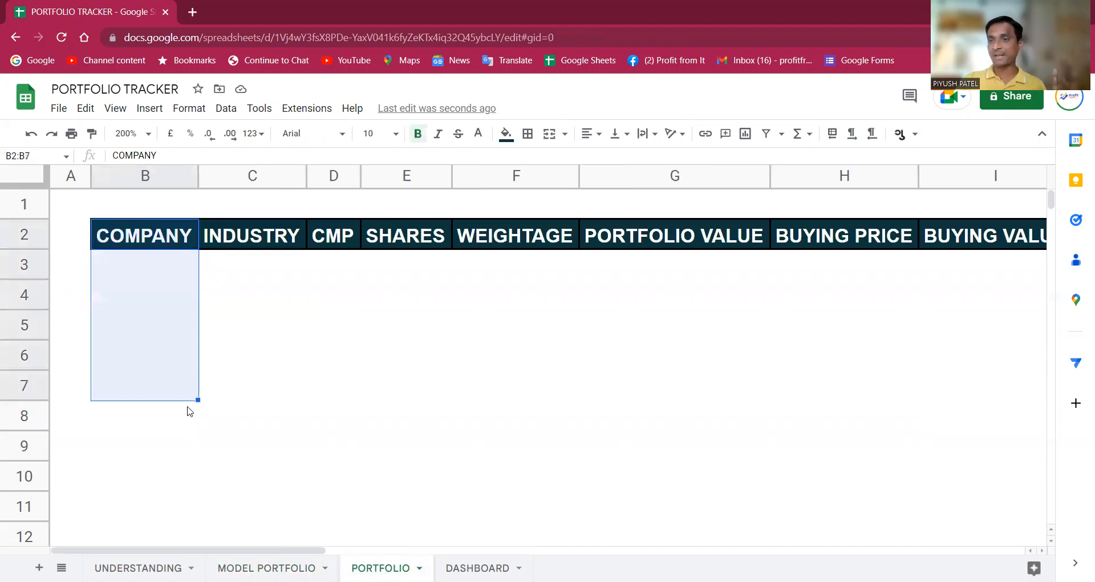
# Go through the INDUSTRY, CMP, SHARES, WEIGHTAGE and PORTFOLIO VALUE columns of the PORTFOLIO sheet.
pyautogui.moveTo(271, 237); pyautogui.dragTo(269, 393)
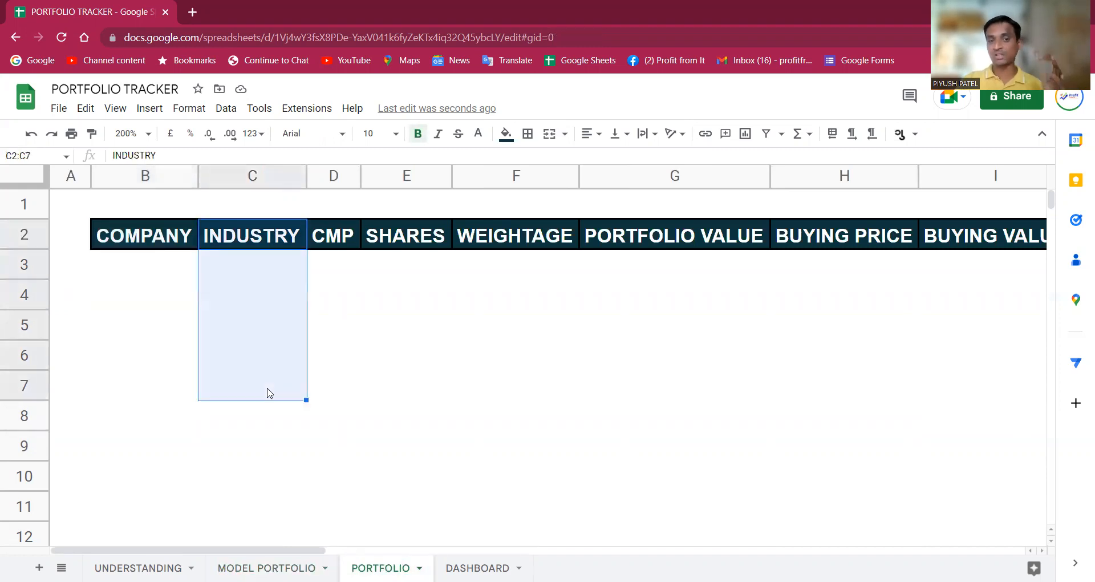
pyautogui.moveTo(345, 242); pyautogui.dragTo(365, 399)
pyautogui.moveTo(416, 249); pyautogui.dragTo(422, 404)
pyautogui.moveTo(520, 244); pyautogui.dragTo(526, 391)
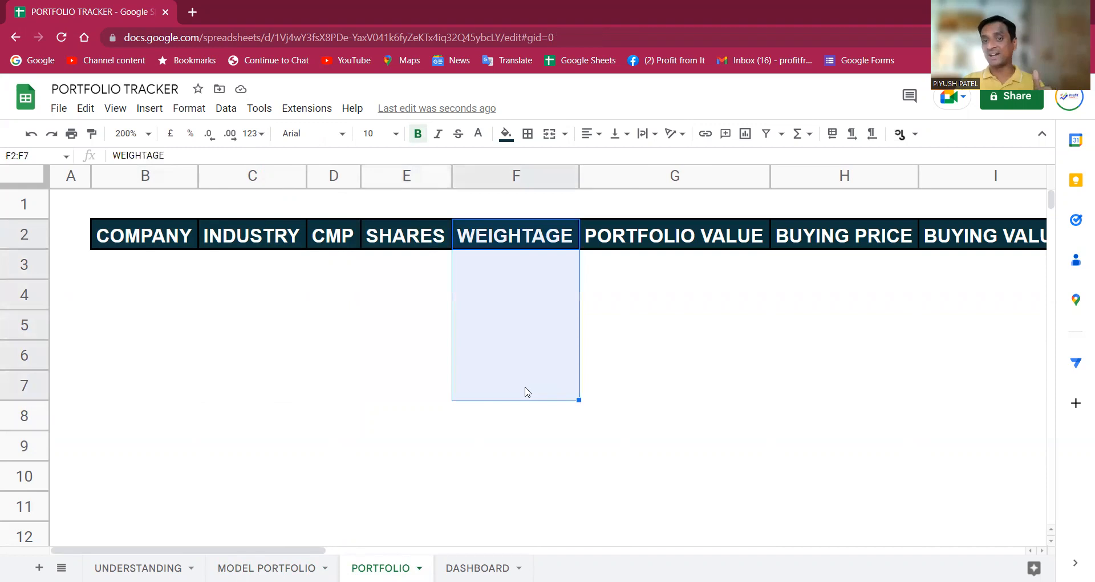
pyautogui.moveTo(682, 242); pyautogui.dragTo(696, 398)
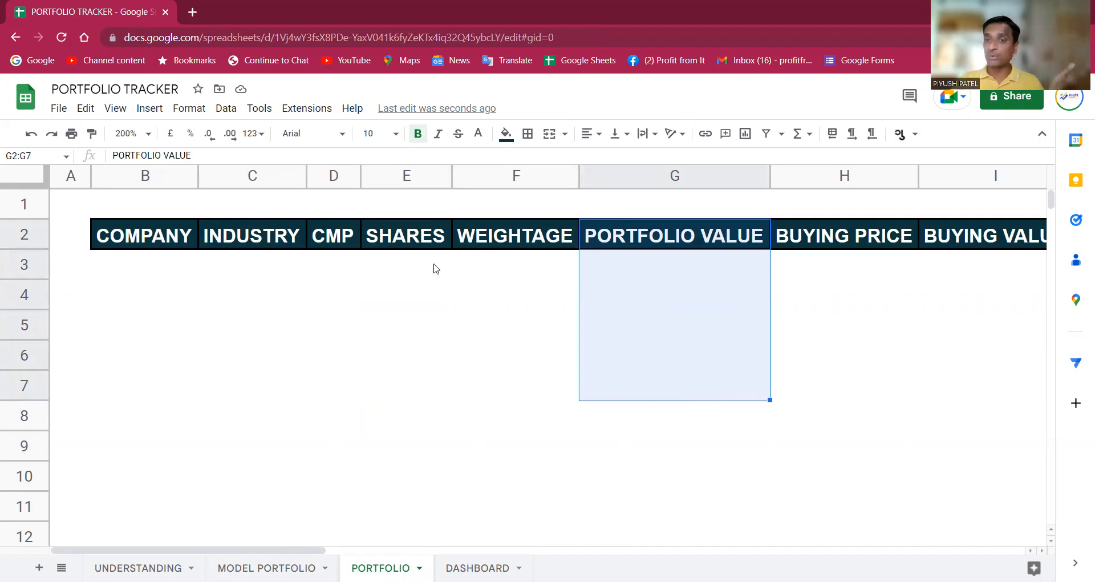
# Examine the BUYING PRICE and BUYING VALUE columns of the PORTFOLIO sheet.
pyautogui.click(180, 277)
pyautogui.moveTo(875, 238); pyautogui.dragTo(874, 379)
pyautogui.click(1007, 243)
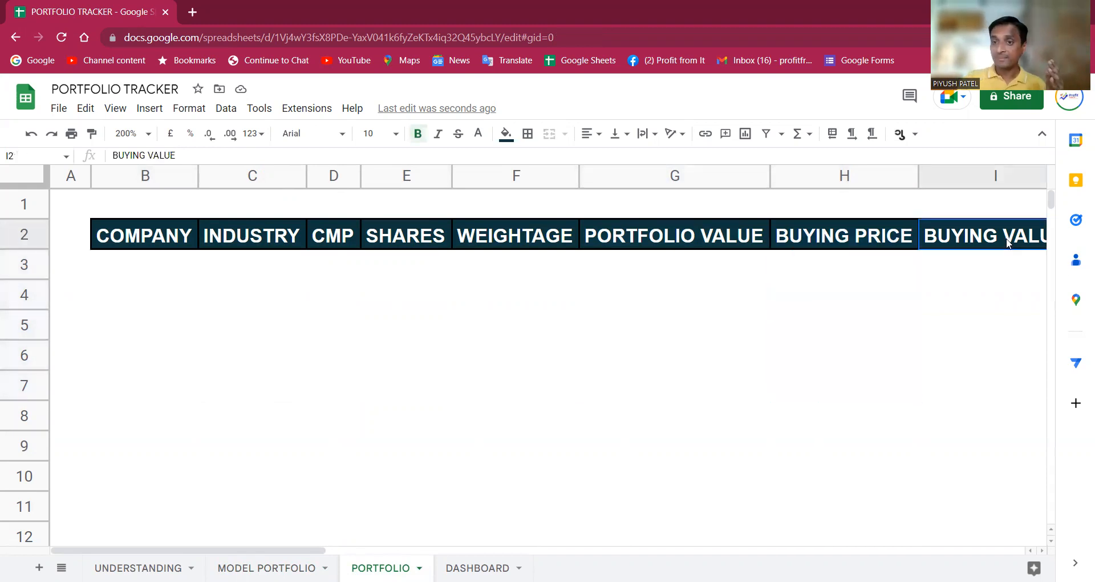
pyautogui.press('Right')
pyautogui.press('Left')
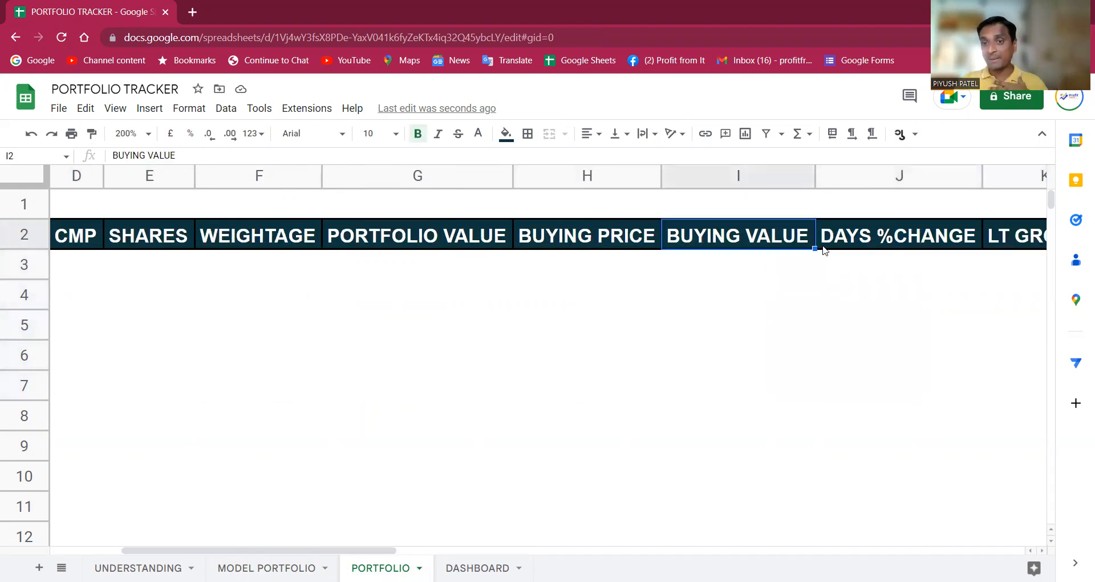
pyautogui.keyDown('shift'); pyautogui.click(782, 356); pyautogui.keyUp('shift')
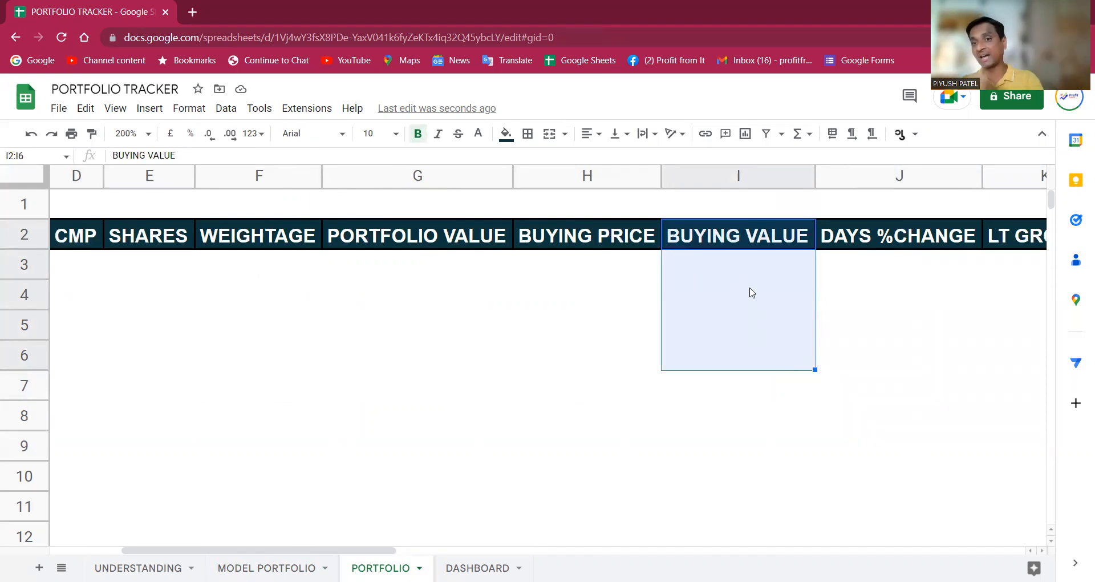
pyautogui.click(763, 266)
# Examine the DAYS %CHANGE and LT GROWTH columns of the PORTFOLIO sheet.
pyautogui.click(936, 235)
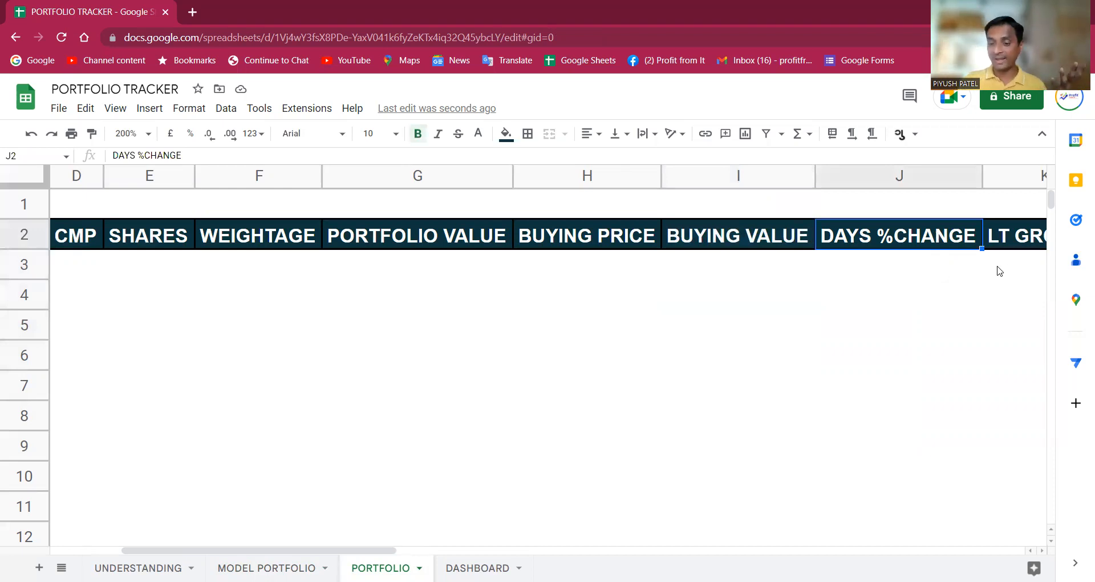
pyautogui.press('Right')
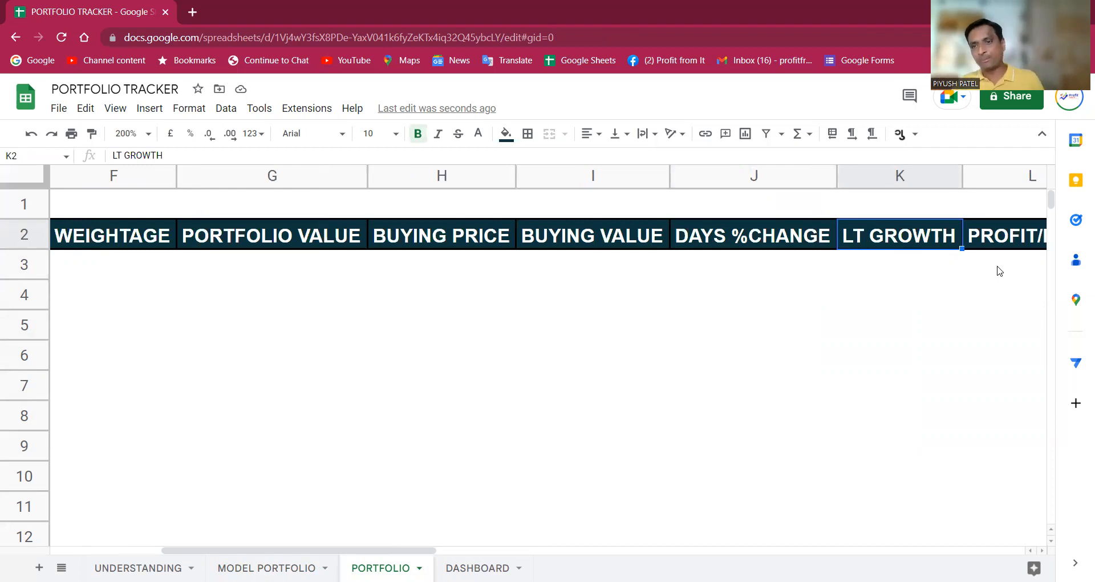
pyautogui.click(877, 276)
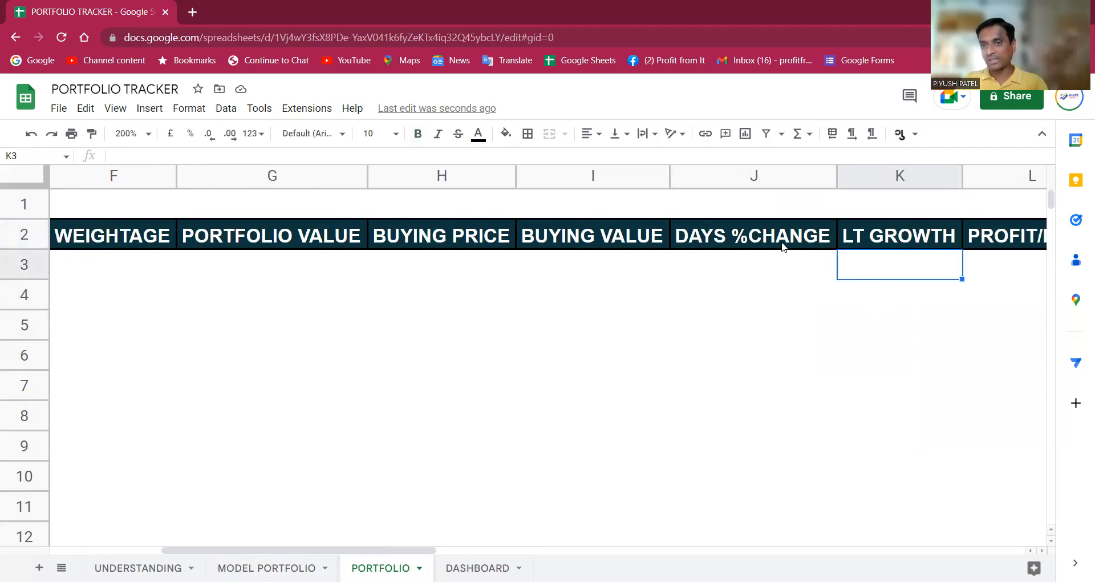
pyautogui.moveTo(782, 246); pyautogui.dragTo(787, 362)
pyautogui.click(914, 370)
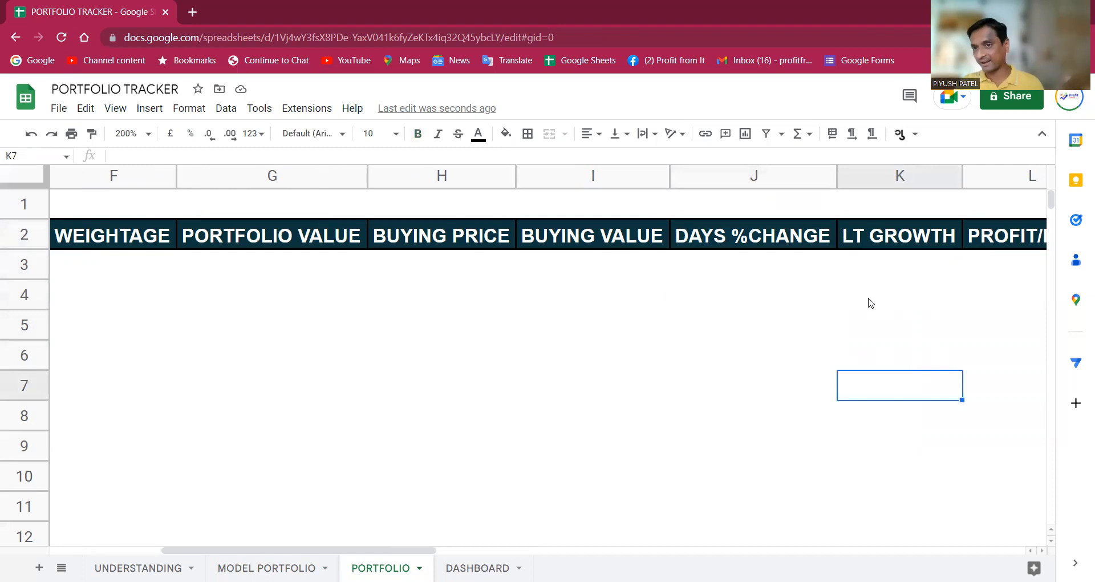
pyautogui.moveTo(903, 245); pyautogui.dragTo(899, 356)
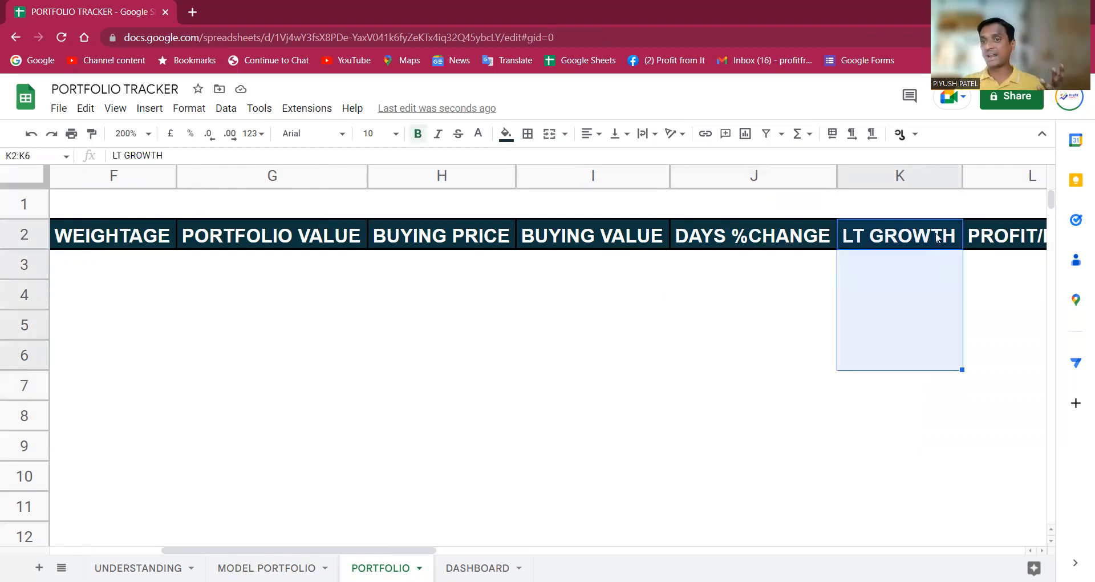
# Examine the PROFIT/LOSS and LT TREND columns of the PORTFOLIO sheet.
pyautogui.click(937, 237)
pyautogui.press('Right')
pyautogui.moveTo(937, 238); pyautogui.dragTo(941, 383)
pyautogui.click(939, 246)
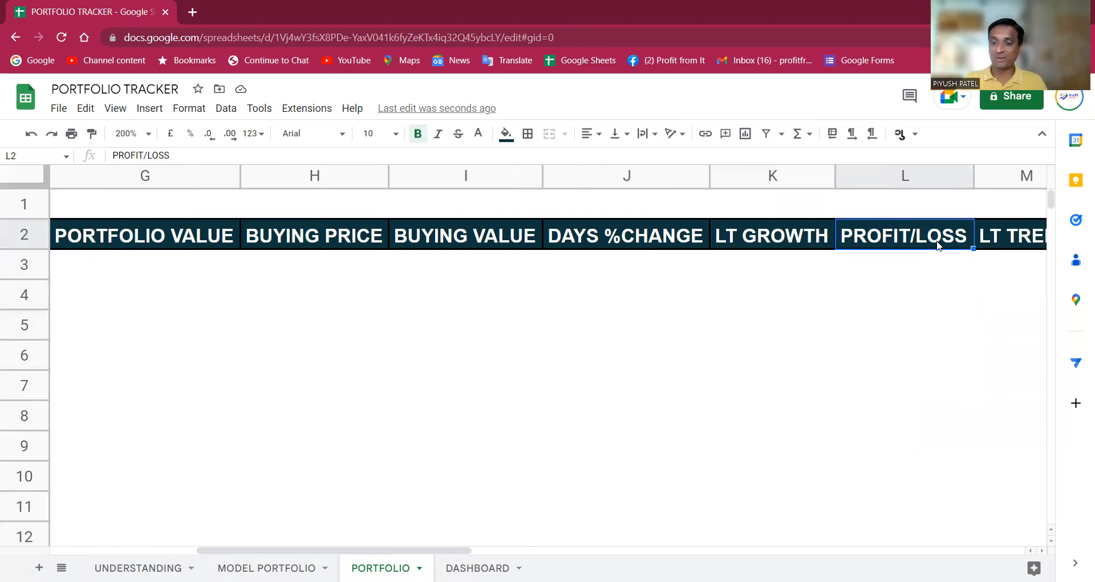
pyautogui.press('Right')
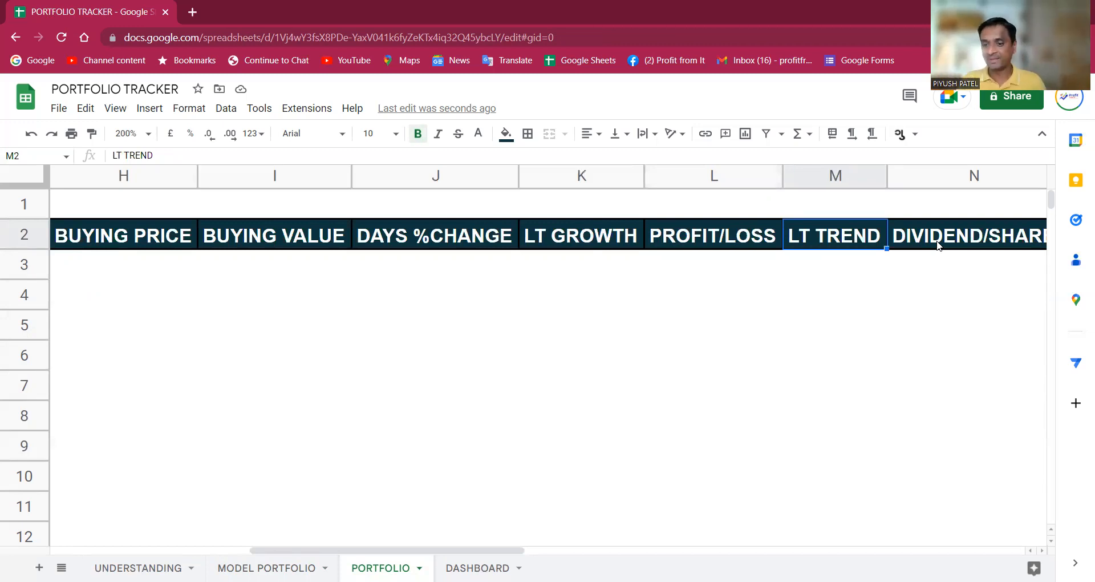
# Go through the DIVIDEND/SHARE, DIVIDEND YIELD, ACTUAL DIVIDEND YIELD and DIVIDEND INCOME headings.
pyautogui.press('Right')
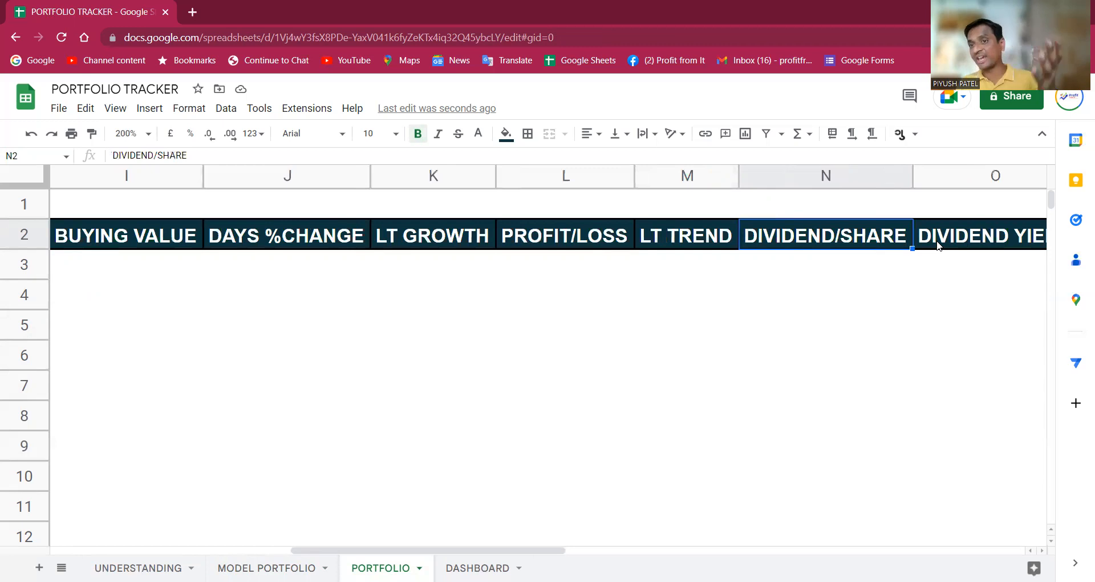
pyautogui.press('Right')
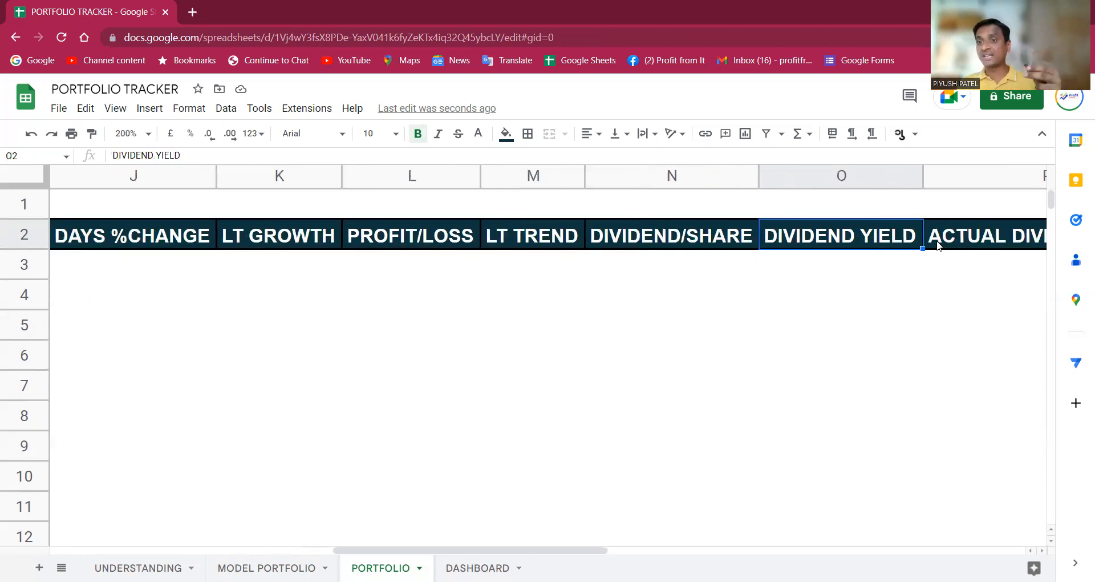
pyautogui.press('Right')
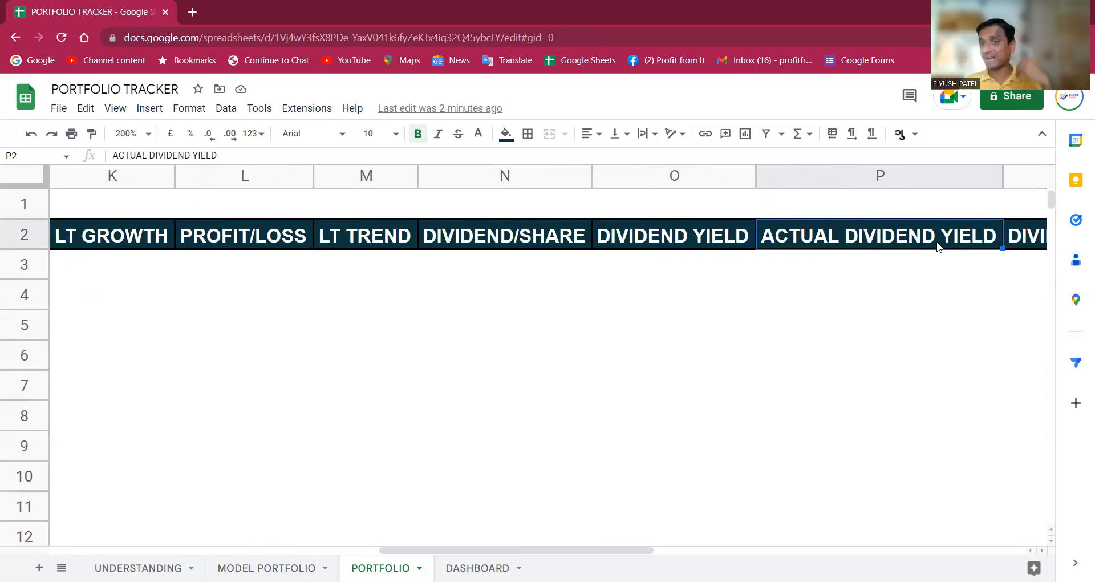
pyautogui.press('Right')
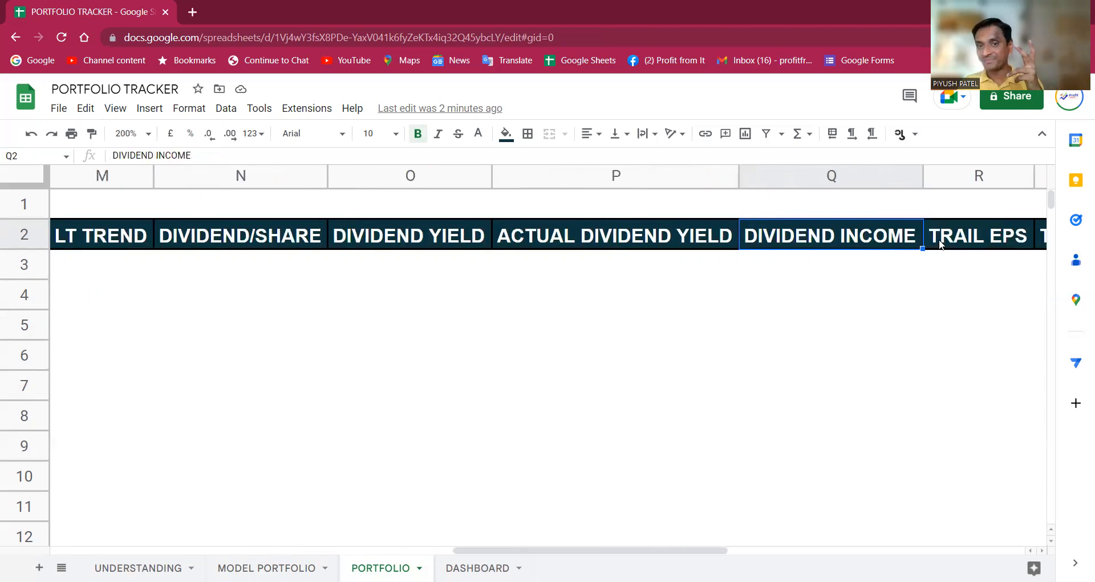
# Review the TRAIL EPS and TOTAL EPS headings of the PORTFOLIO sheet.
pyautogui.click(941, 244)
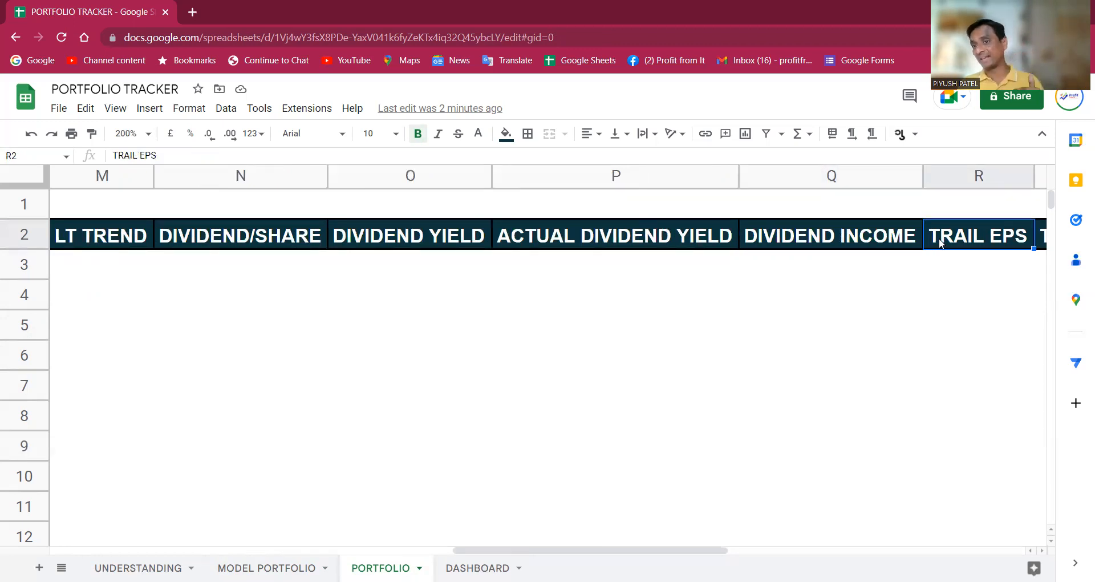
pyautogui.hscroll(2, 941, 242)
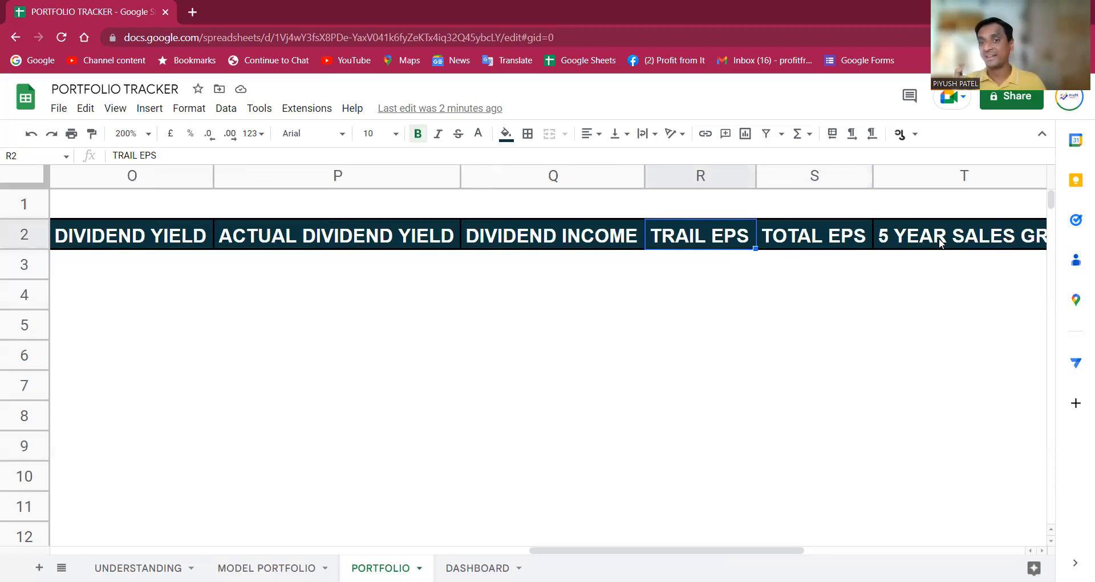
pyautogui.press('Right')
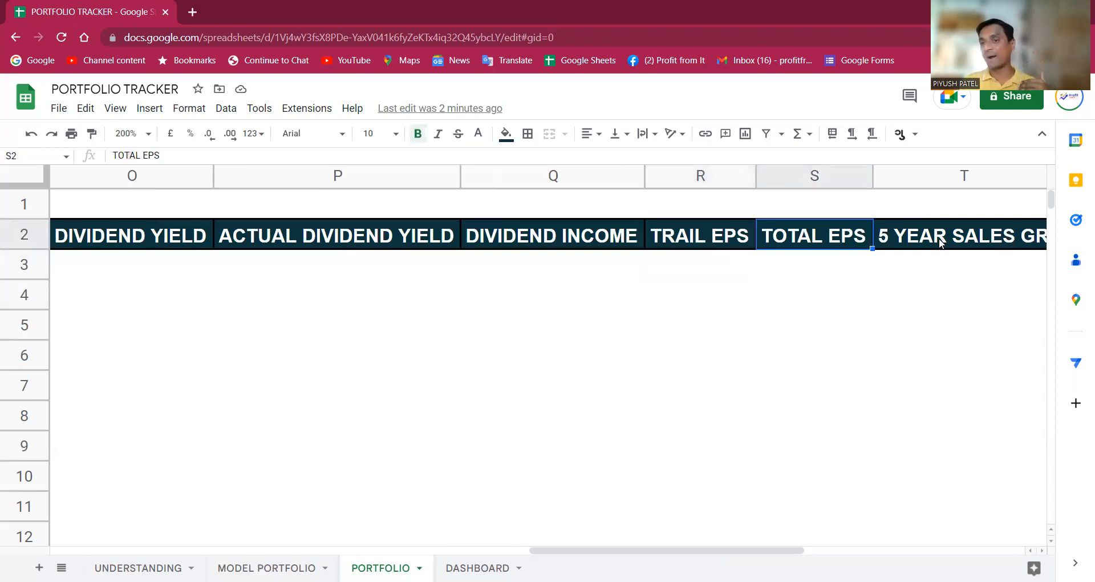
# Examine the 5 YEAR SALES GR, CY SALES GR and PROFIT CY headings of the PORTFOLIO sheet.
pyautogui.press('Right')
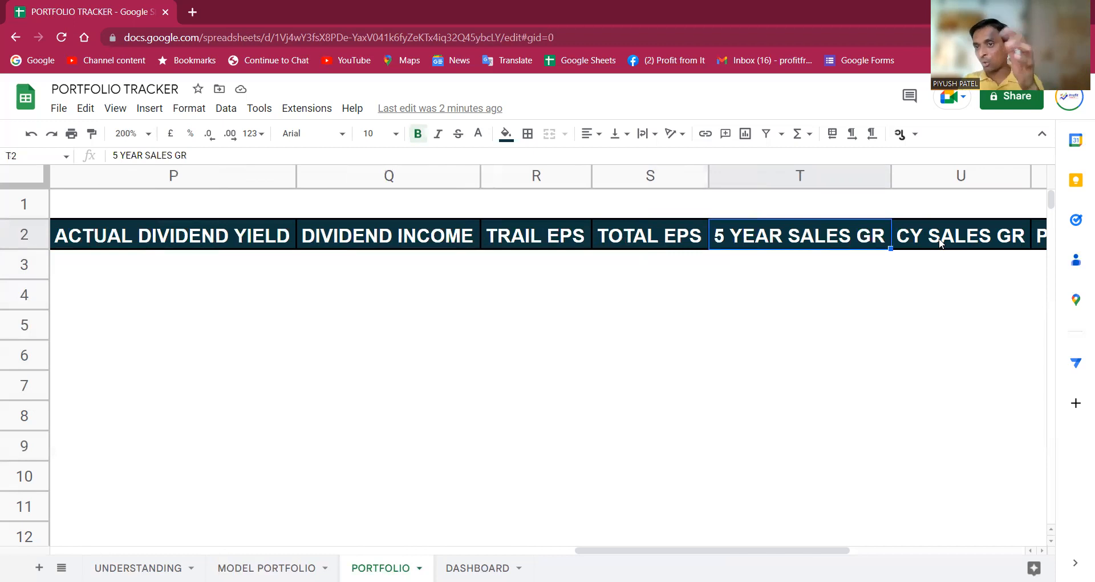
pyautogui.press('Right')
pyautogui.press('Right')
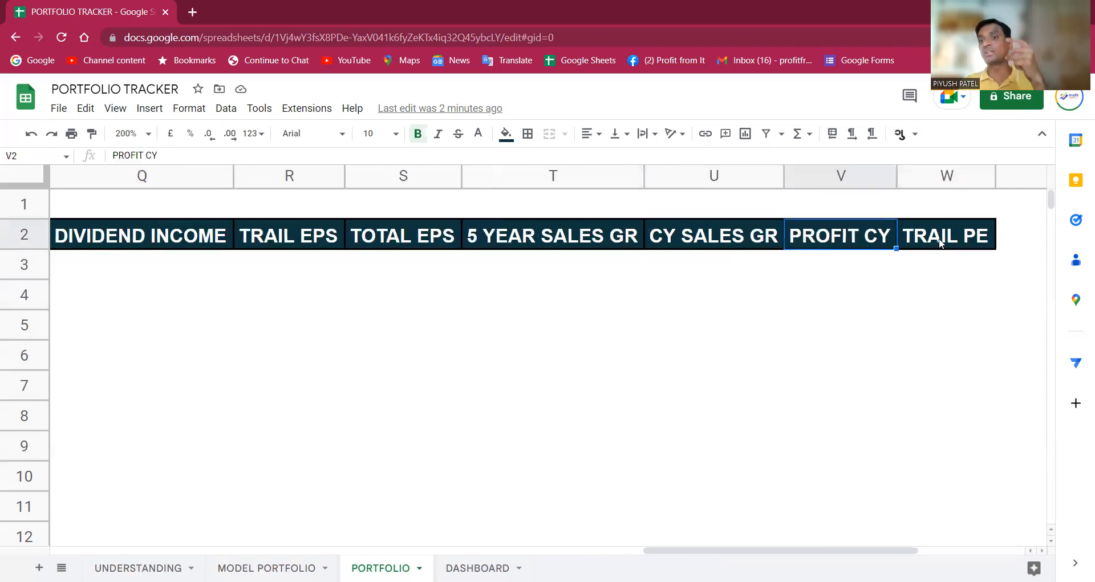
pyautogui.press('Left')
pyautogui.press('Right')
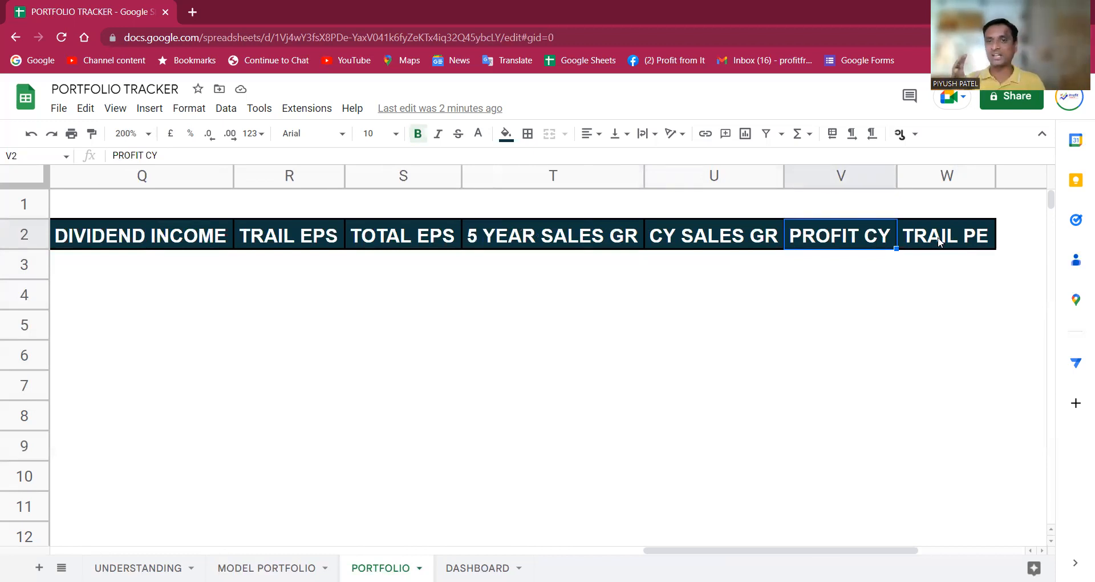
pyautogui.click(723, 244)
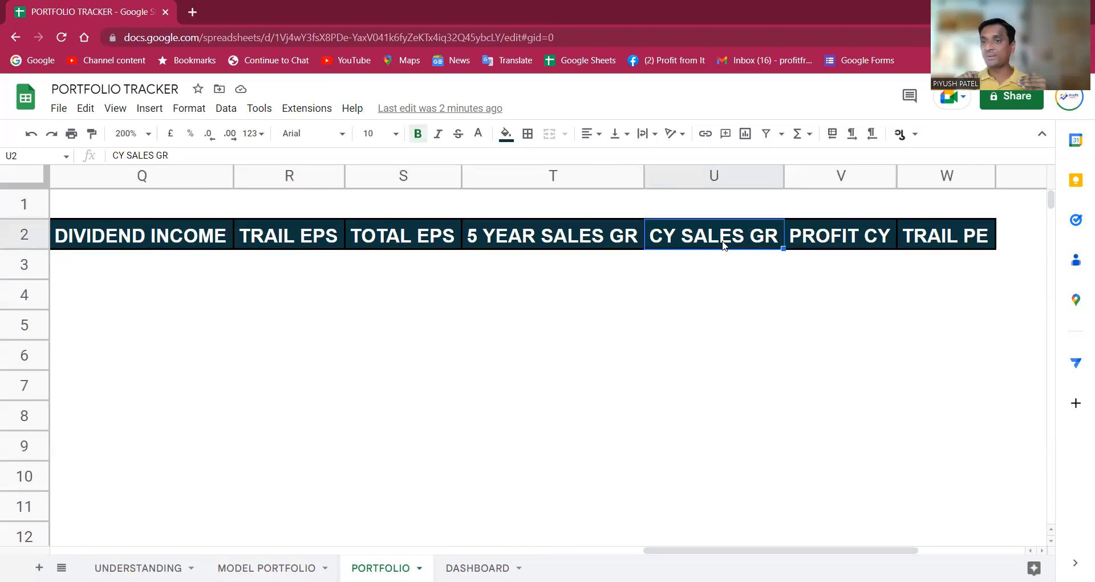
pyautogui.press('Right')
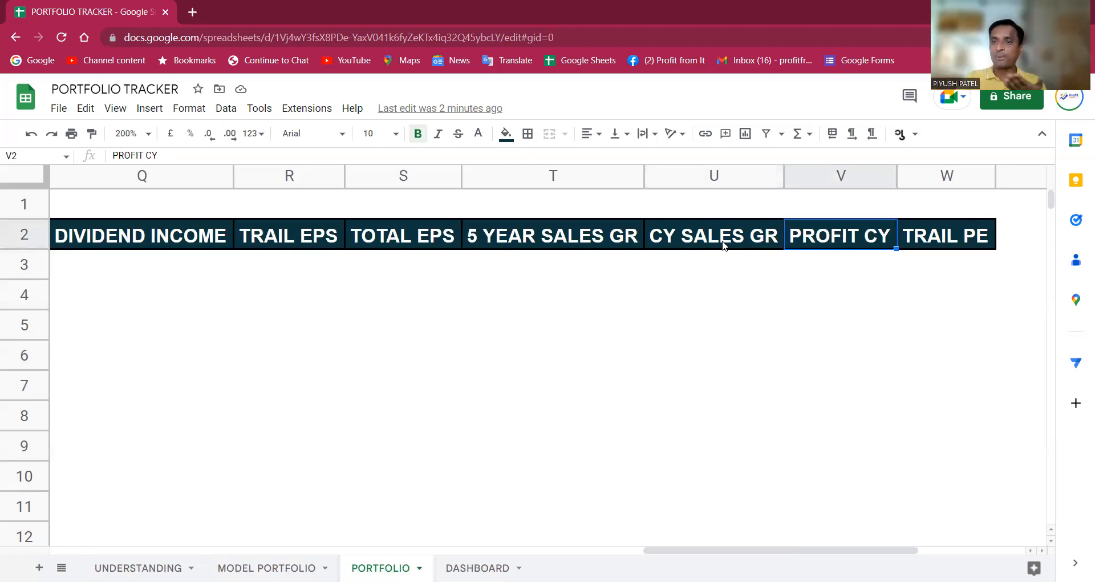
# Compare the PROFIT CY and TRAIL PE headings at the end of the PORTFOLIO header row.
pyautogui.press('Up')
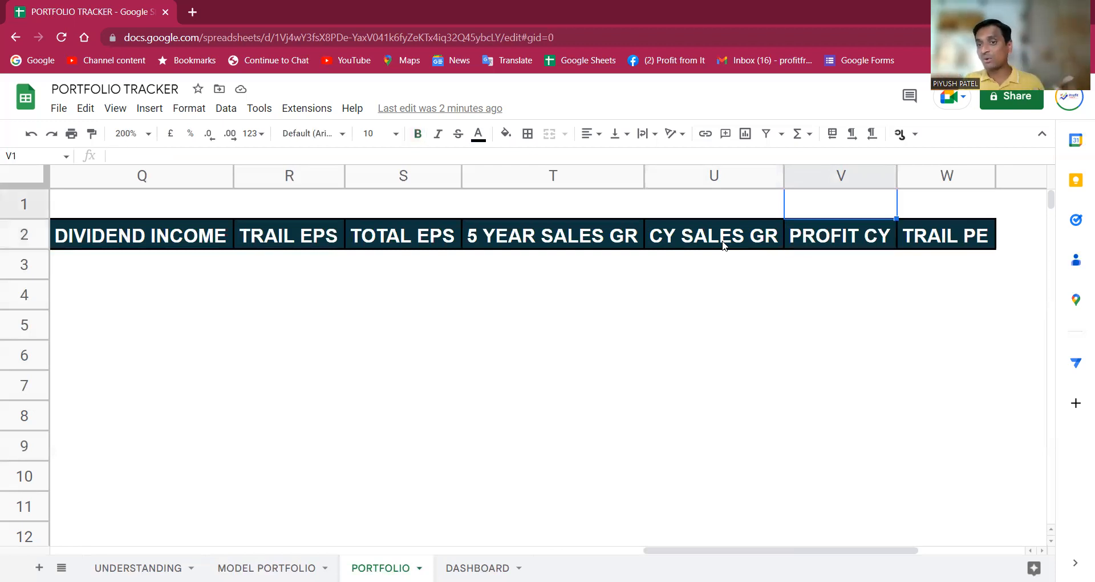
pyautogui.press('Down')
pyautogui.press('Down')
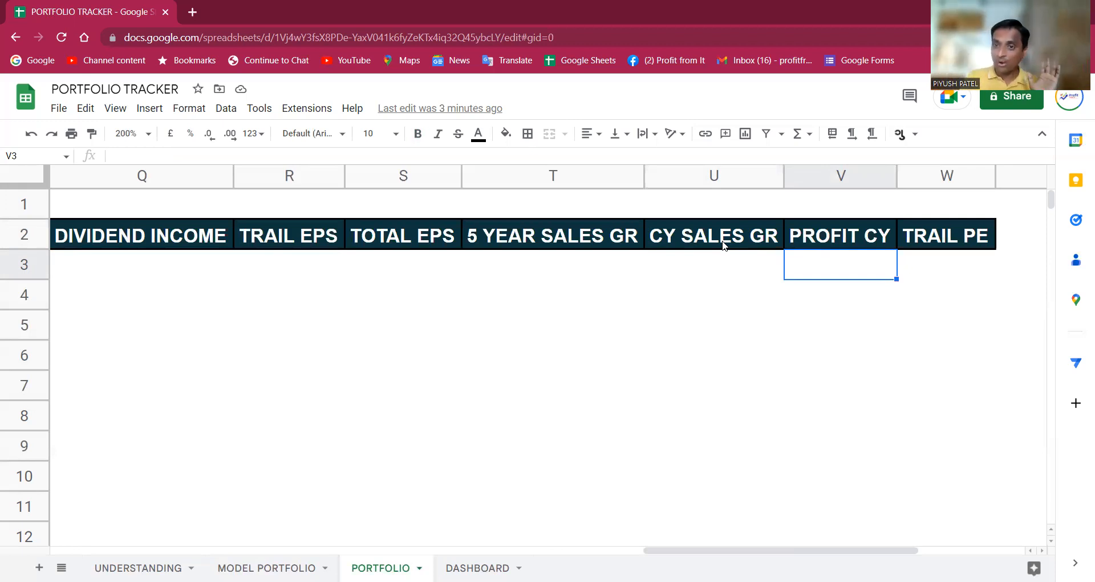
pyautogui.press('Up')
pyautogui.press('Right')
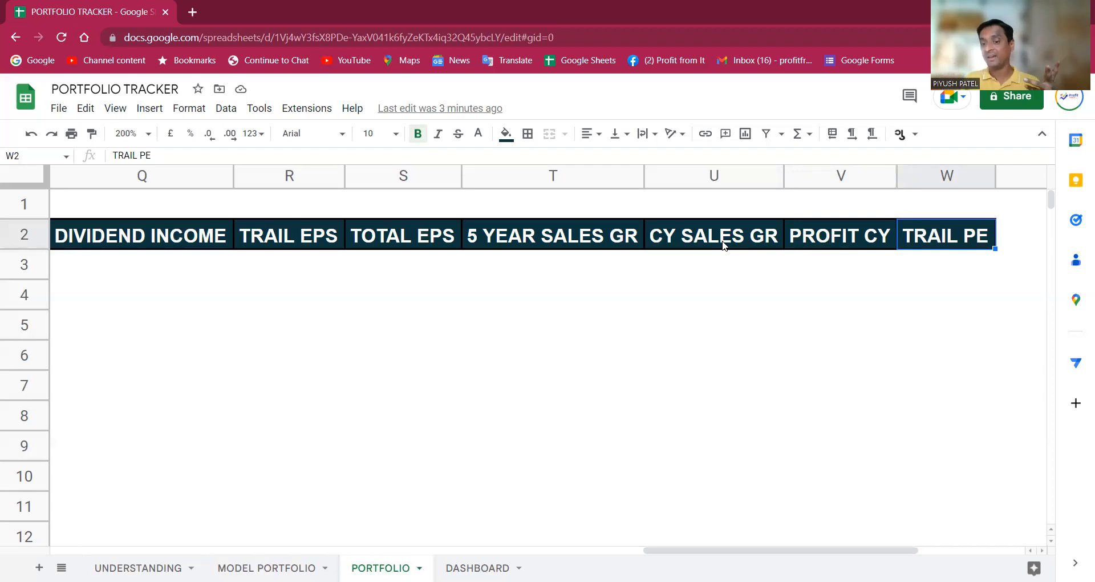
pyautogui.press('Left')
pyautogui.press('Left')
pyautogui.press('Right')
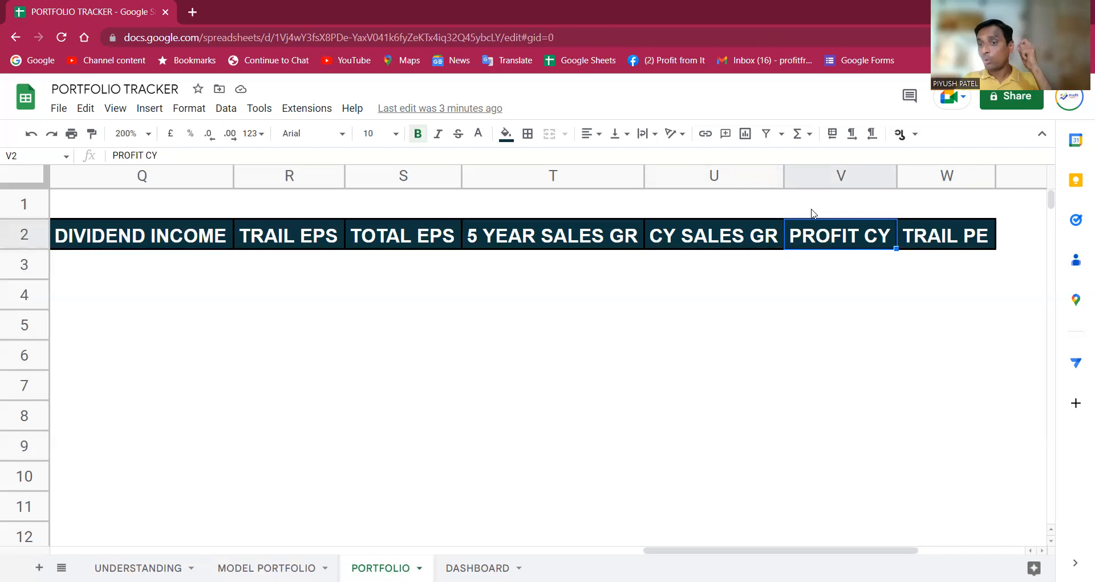
pyautogui.click(937, 231)
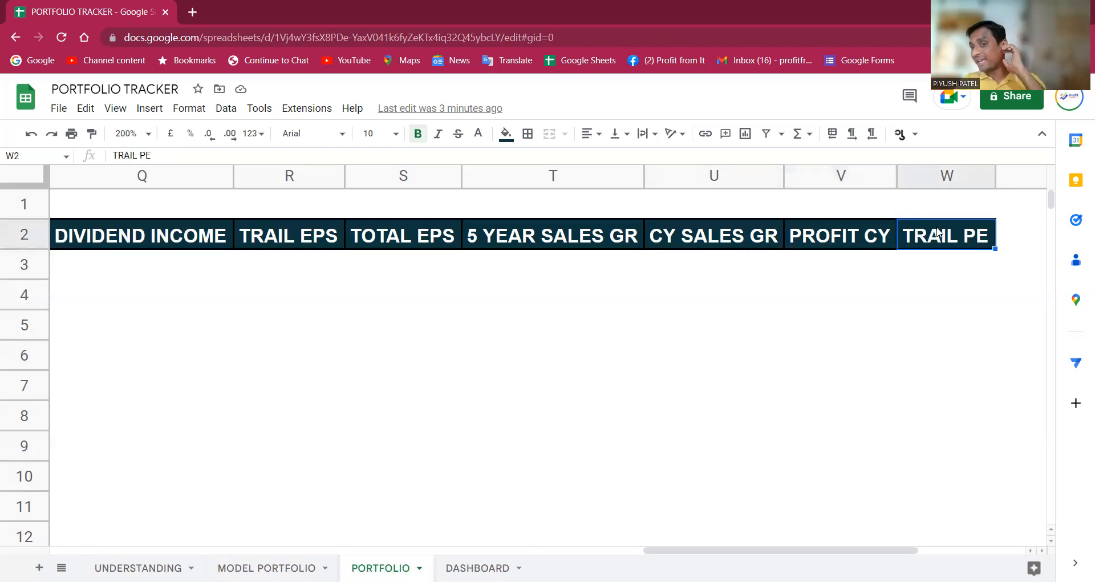
pyautogui.click(949, 271)
pyautogui.moveTo(951, 242); pyautogui.dragTo(819, 226)
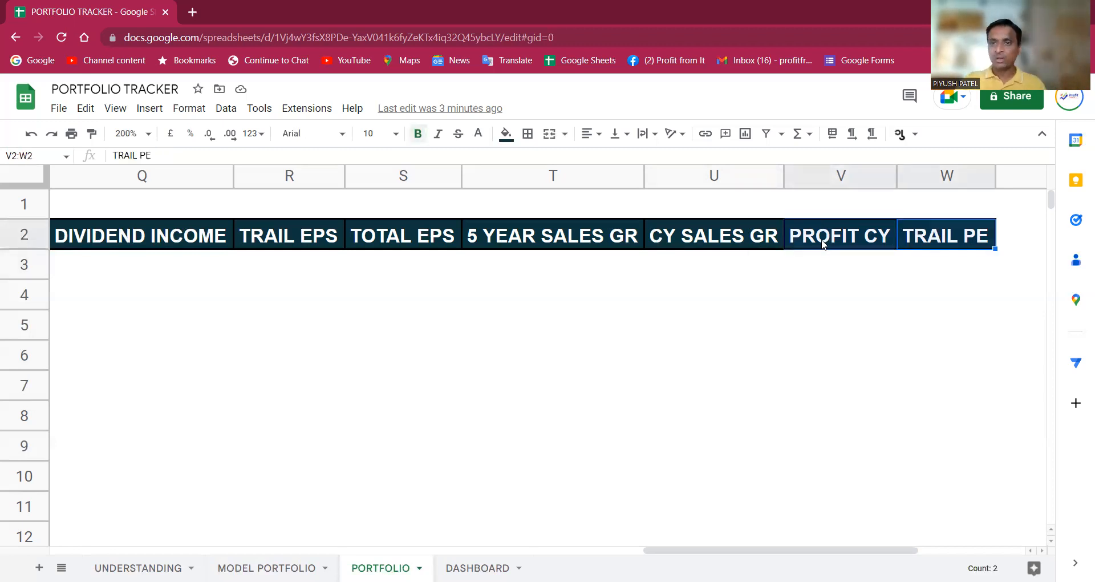
pyautogui.click(821, 237)
# Return to the start of the PORTFOLIO table and review the list of tickers under COMPANY, B3:B9.
pyautogui.press('Home')
pyautogui.press('Right')
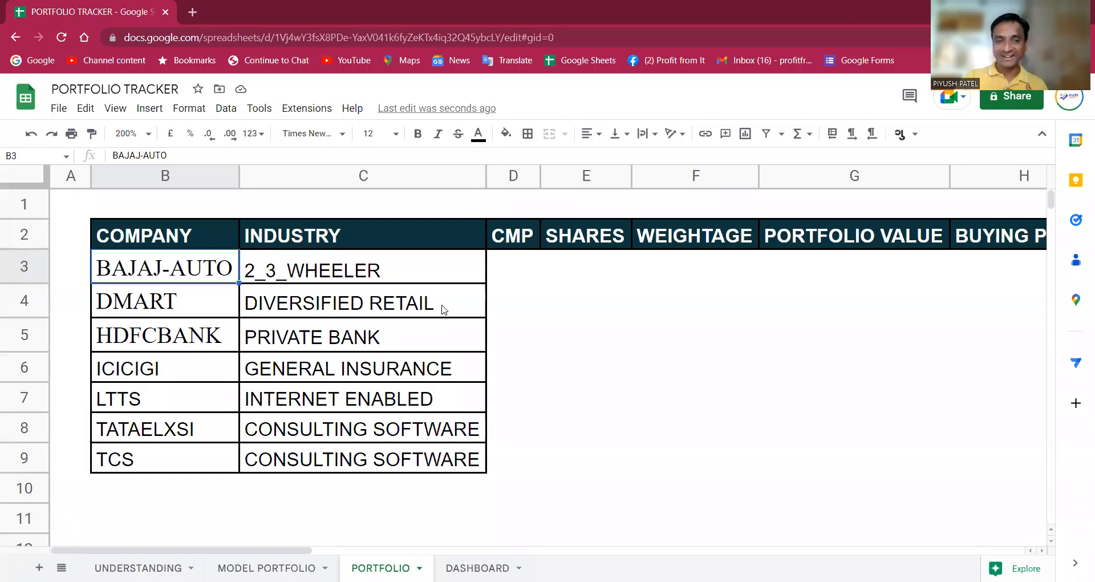
pyautogui.moveTo(209, 275); pyautogui.dragTo(204, 470)
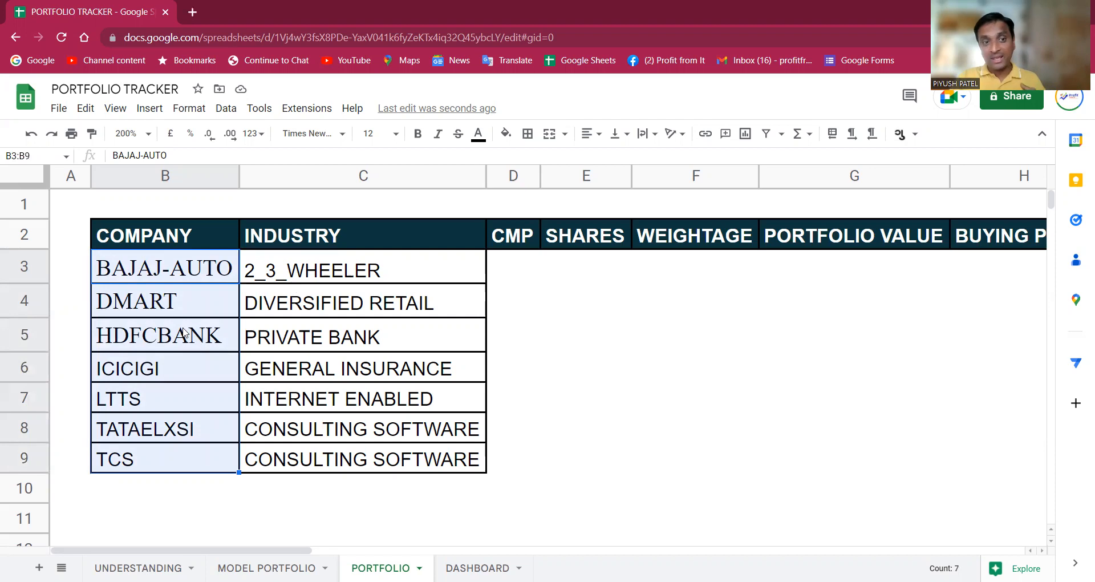
pyautogui.click(203, 277)
pyautogui.keyDown('shift'); pyautogui.click(203, 457); pyautogui.keyUp('shift')
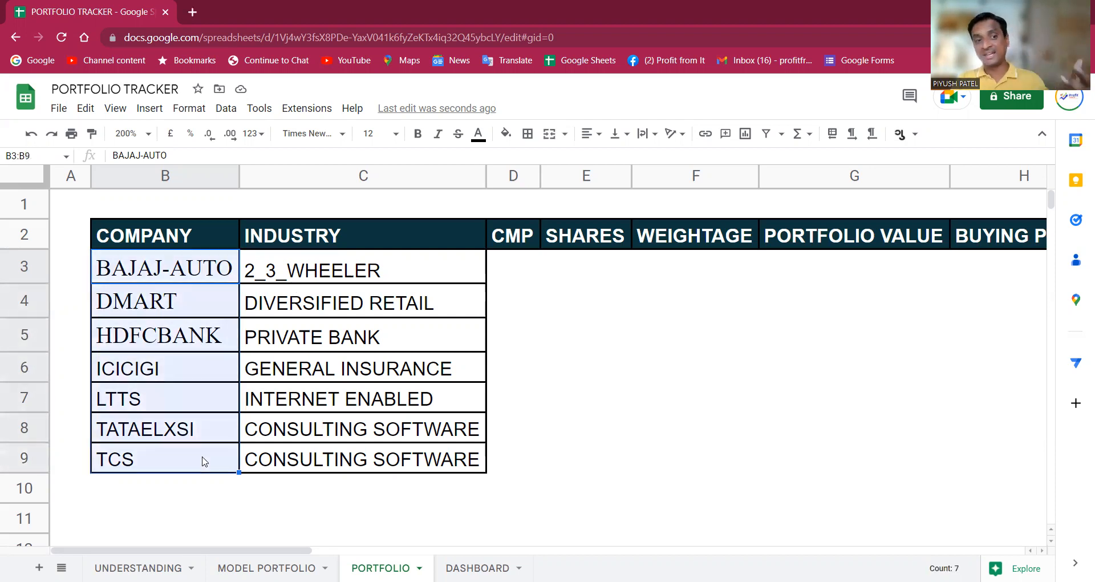
pyautogui.moveTo(216, 276); pyautogui.dragTo(212, 471)
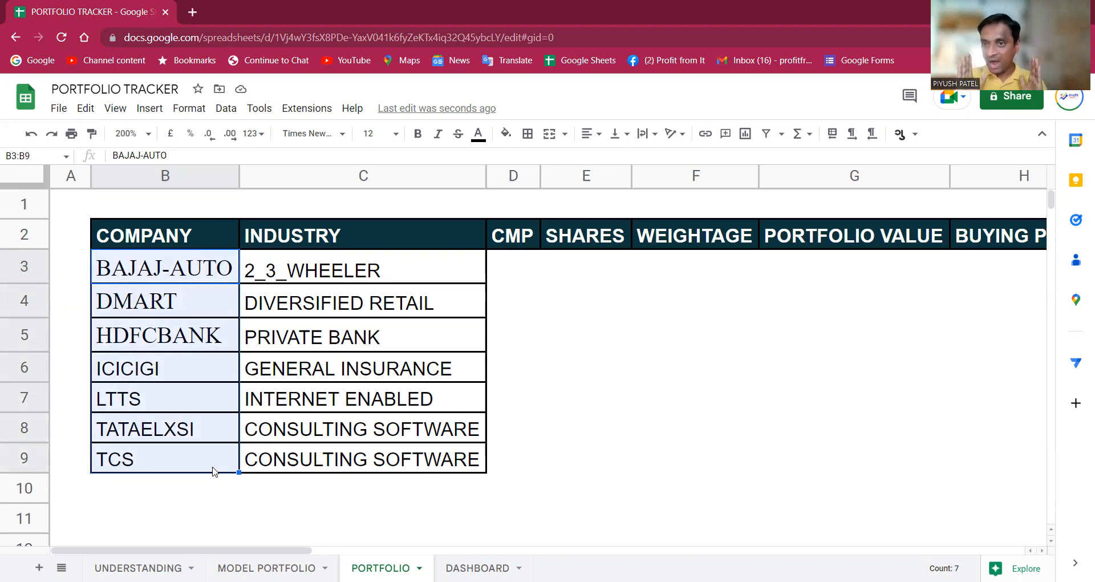
pyautogui.moveTo(213, 280); pyautogui.dragTo(195, 486)
pyautogui.scroll(3, 268, 402)
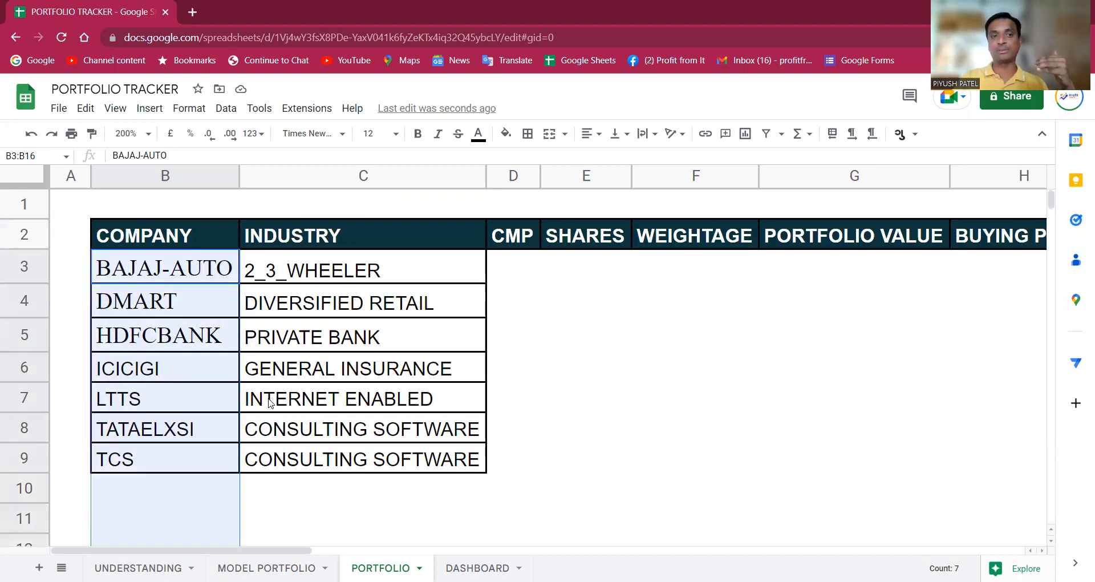
# Go through each ticker from BAJAJ-AUTO to TCS one by one, and look over the INDUSTRY entries in C3:C9.
pyautogui.click(438, 270)
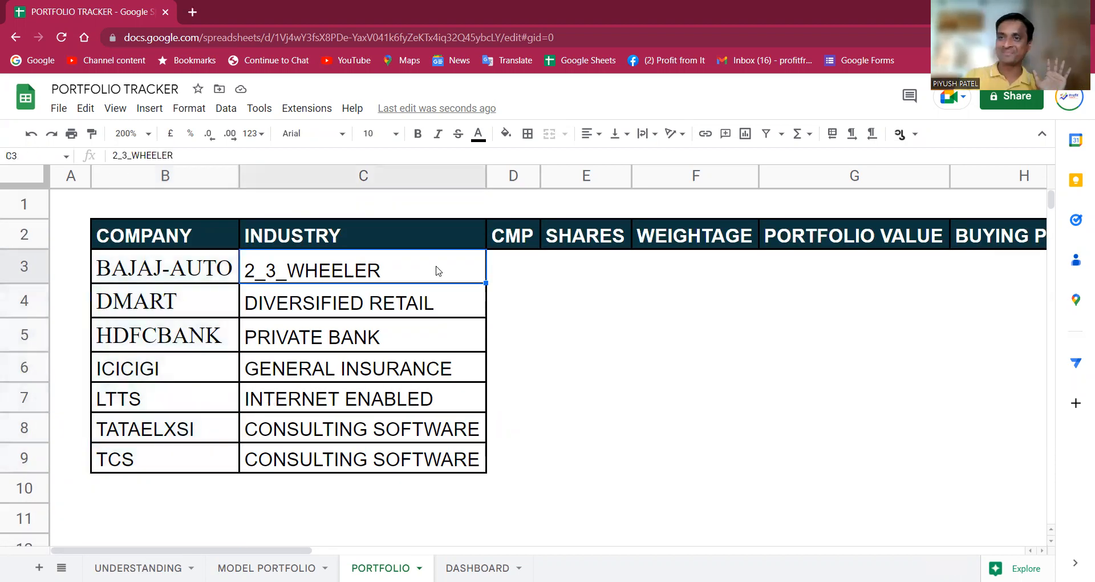
pyautogui.click(181, 279)
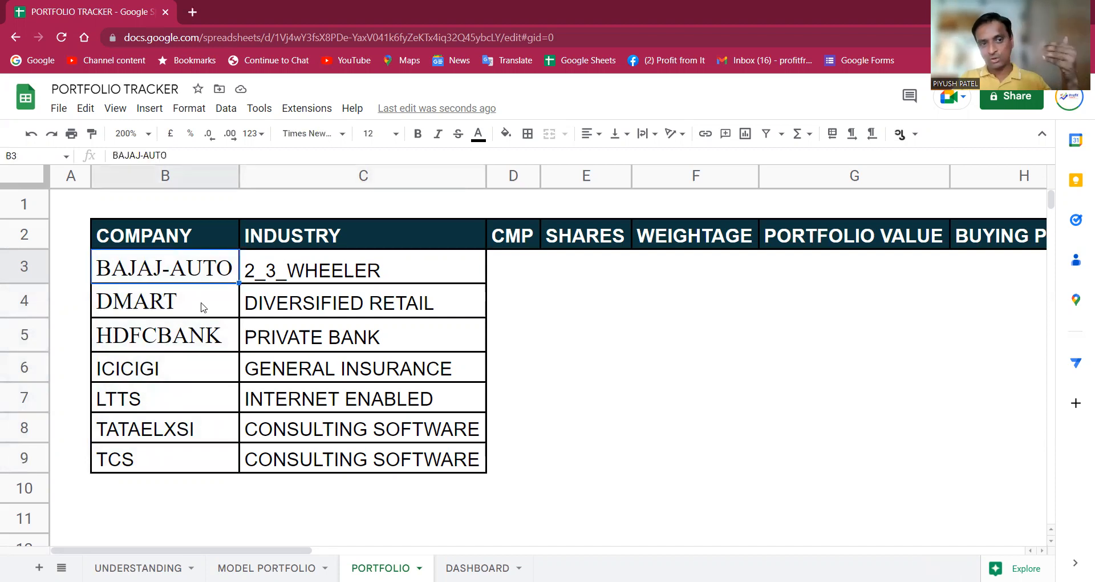
pyautogui.click(204, 306)
pyautogui.click(200, 349)
pyautogui.click(195, 376)
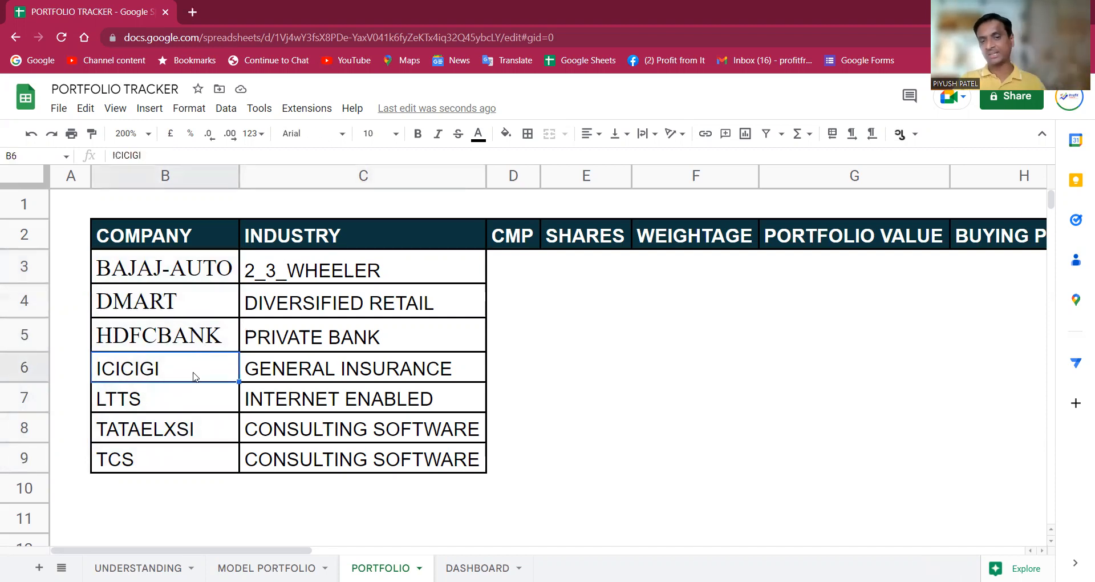
pyautogui.click(188, 407)
pyautogui.click(195, 433)
pyautogui.click(187, 466)
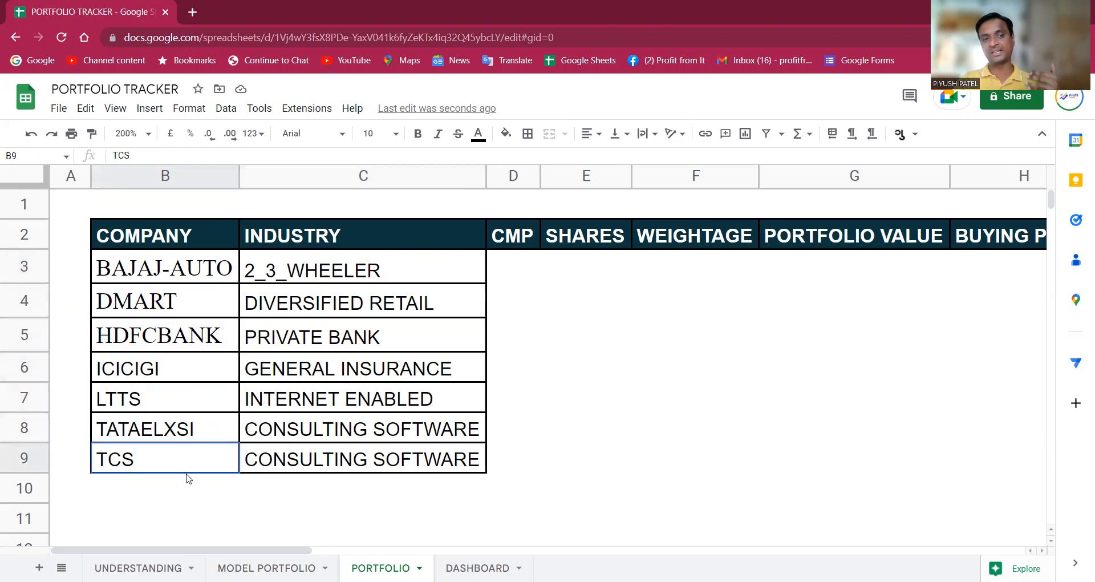
pyautogui.moveTo(214, 276); pyautogui.dragTo(214, 467)
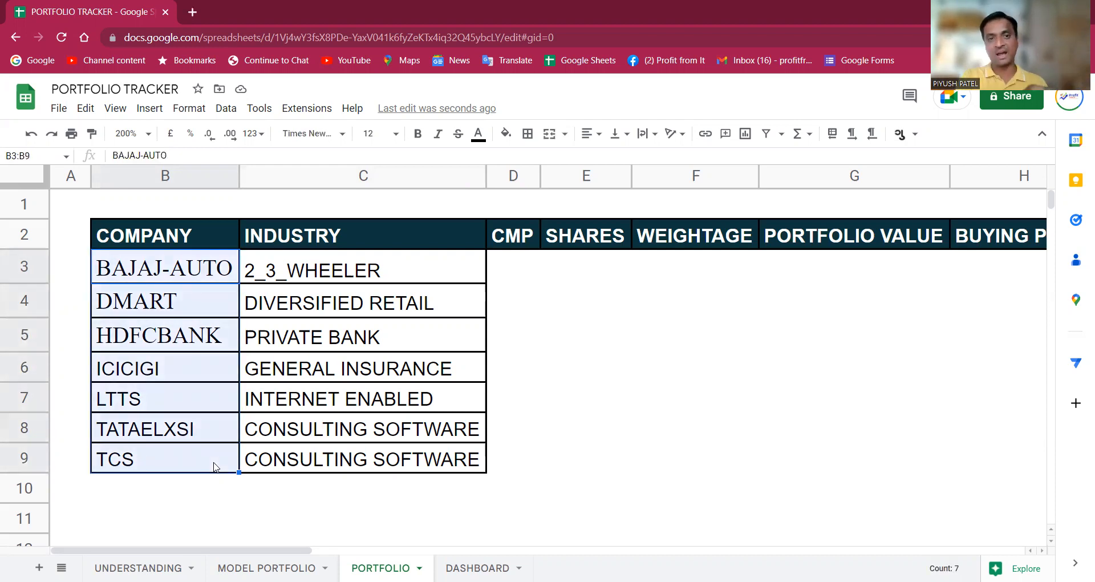
pyautogui.moveTo(349, 287); pyautogui.dragTo(364, 466)
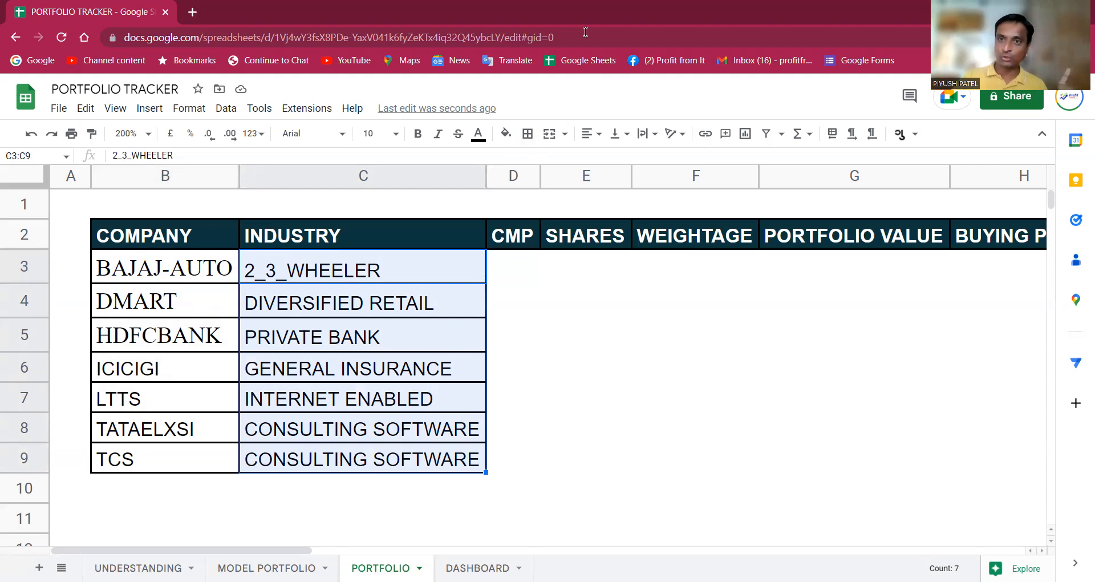
# Enter =GOOGLEFINANCE("NSE:"&B3,"PRICE") in D3 as the CMP for BAJAJ-AUTO.
pyautogui.press('Right')
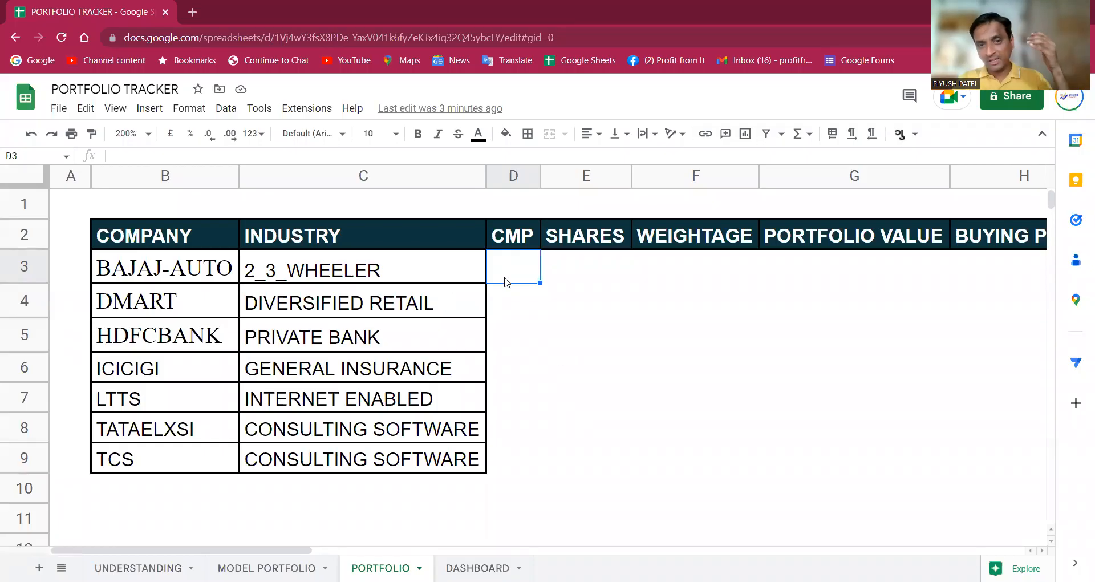
pyautogui.moveTo(506, 281); pyautogui.dragTo(518, 454)
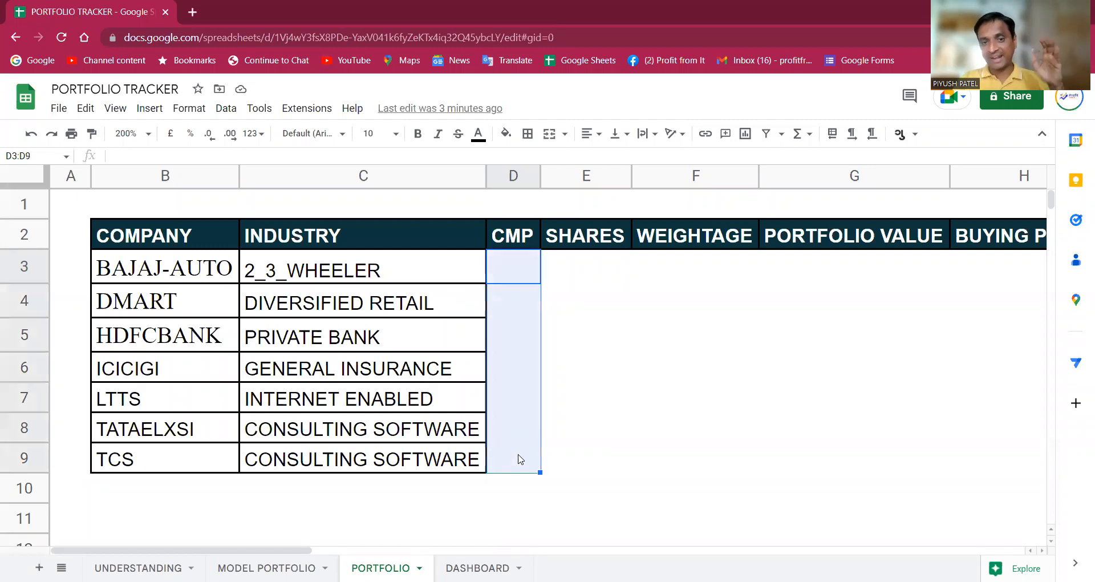
pyautogui.click(525, 278)
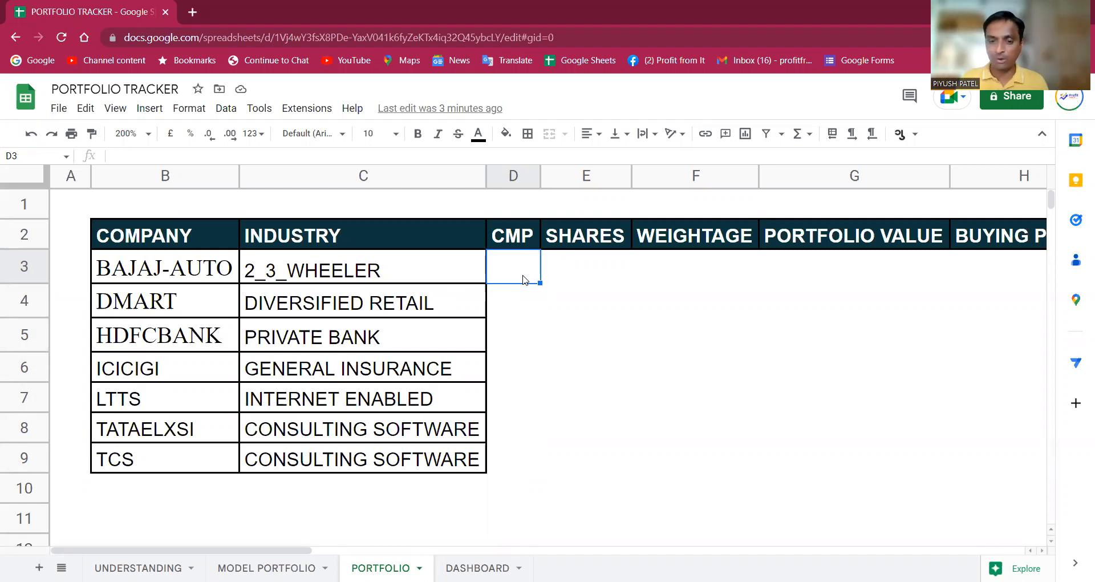
pyautogui.write('=GOOGLEFINAN')
pyautogui.press('Tab')
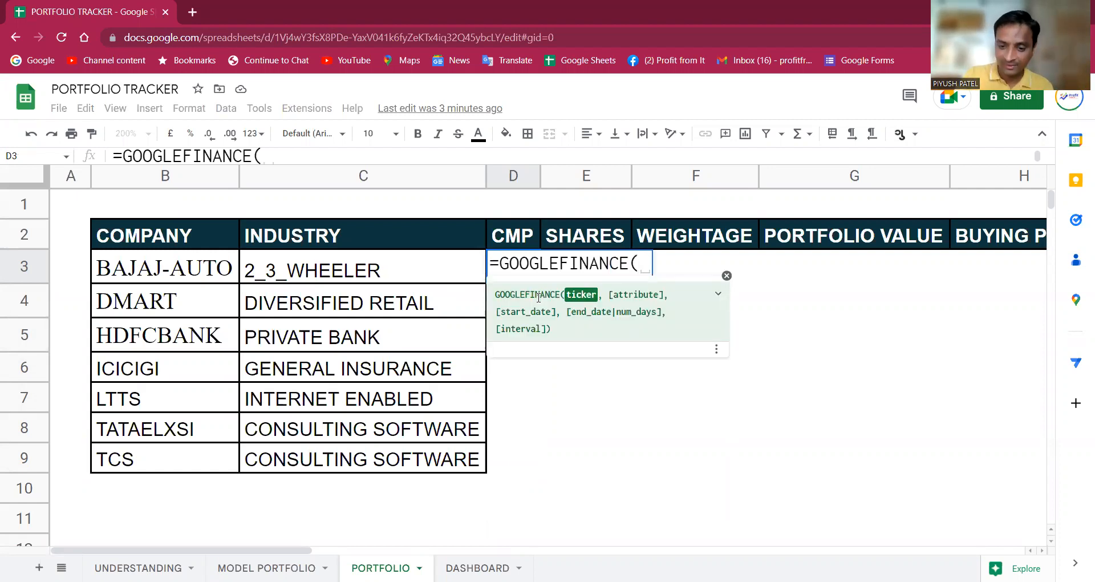
pyautogui.write('"')
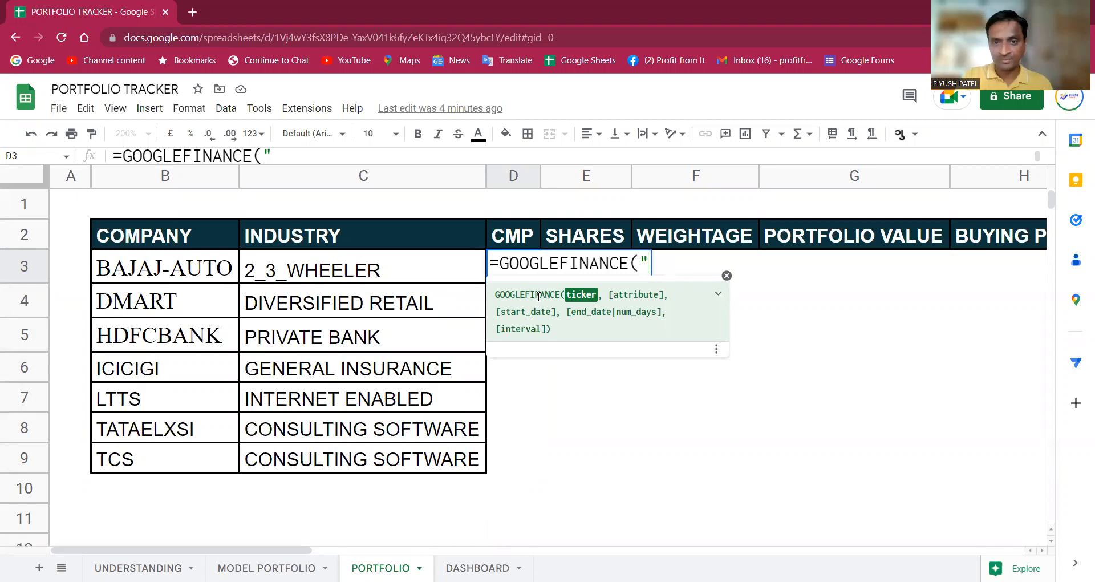
pyautogui.write('NSE:')
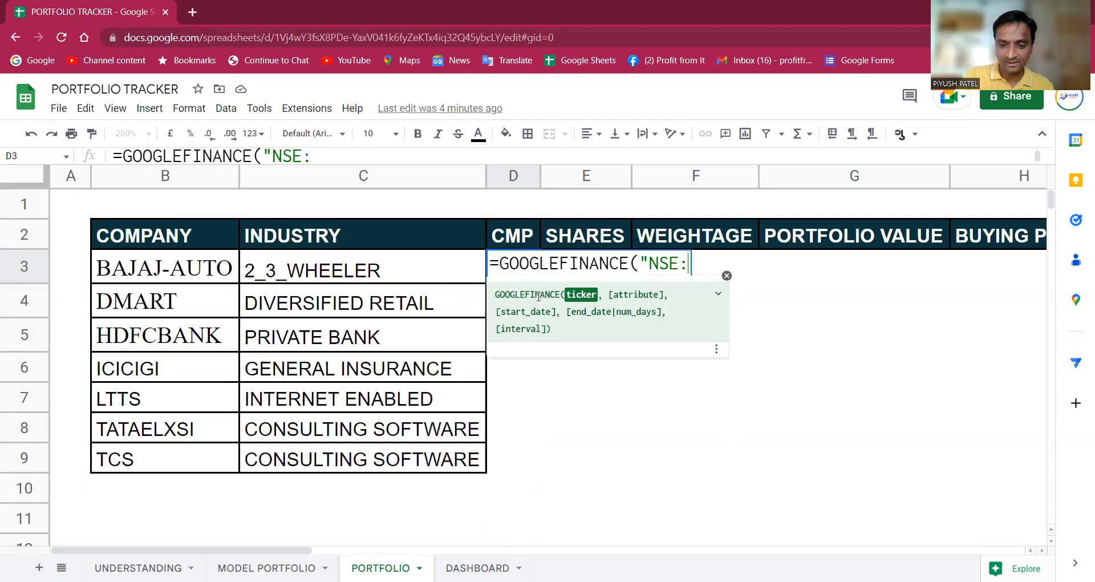
pyautogui.write('"')
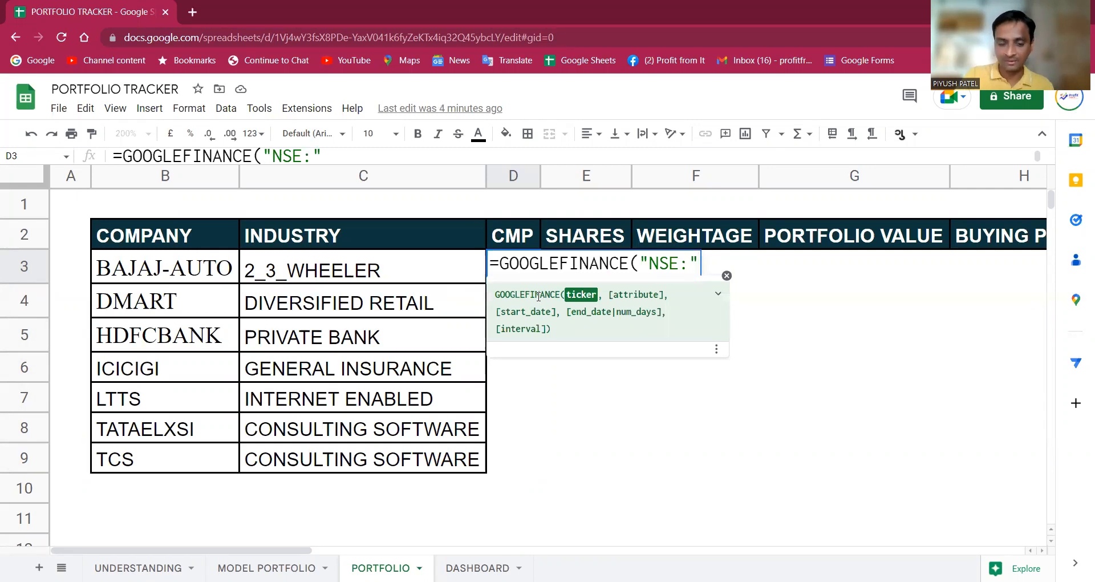
pyautogui.write('&')
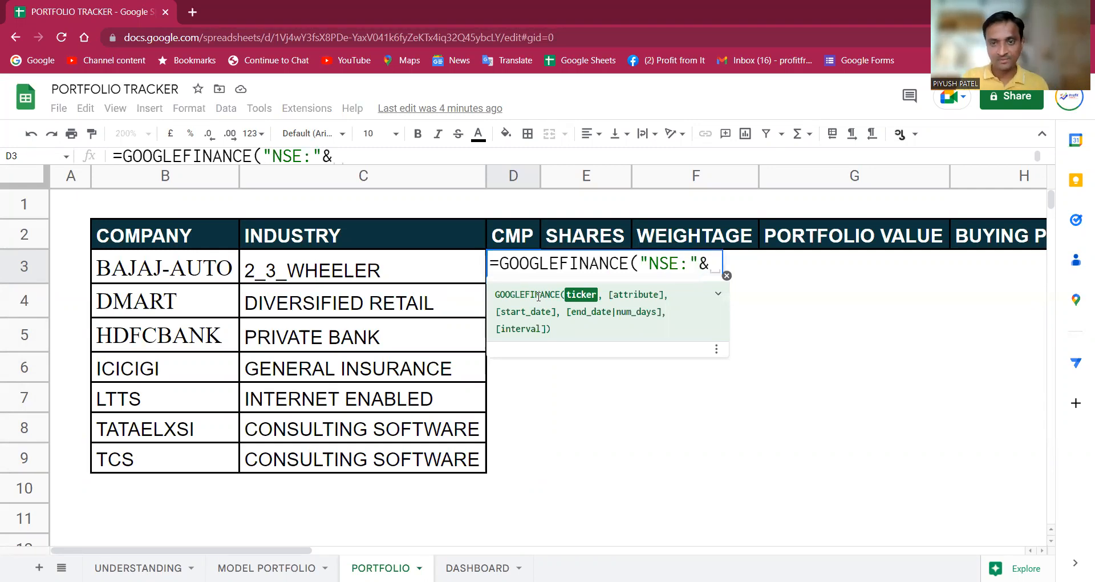
pyautogui.press('Left')
pyautogui.press('Left')
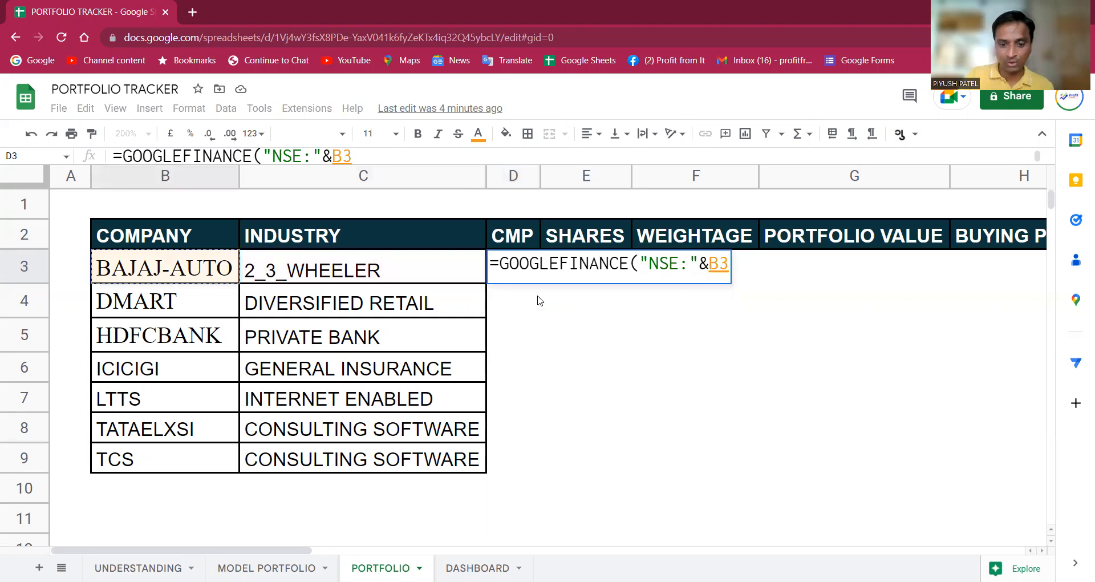
pyautogui.write(',')
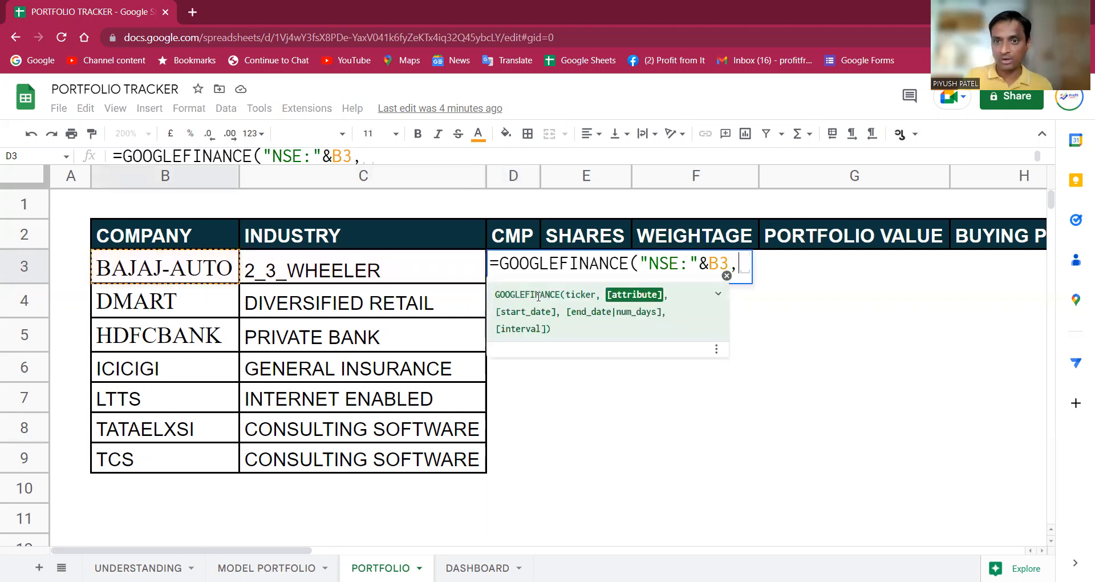
pyautogui.write('"PRICE"')
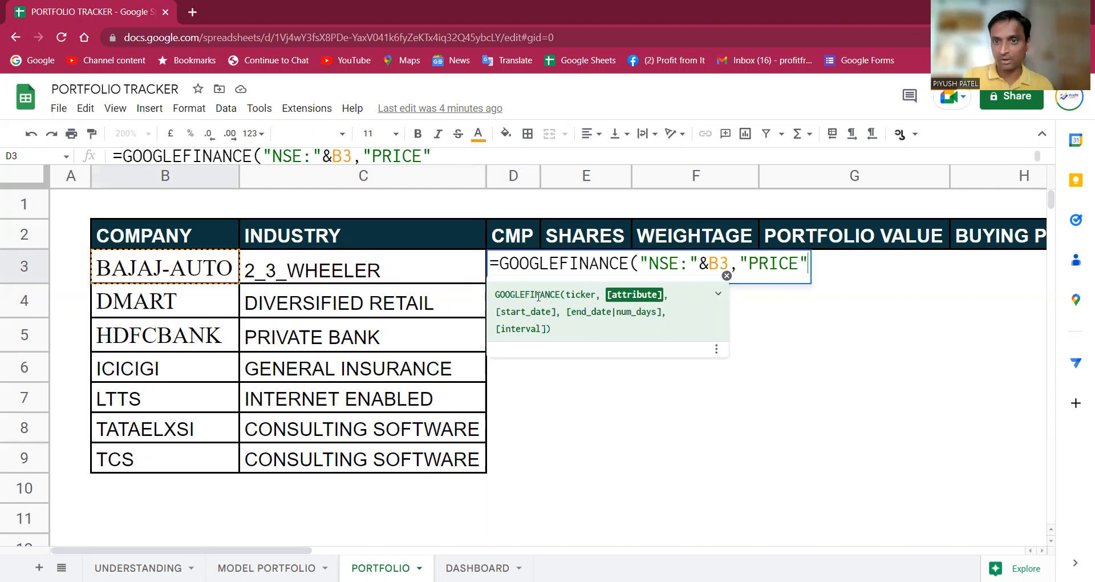
pyautogui.write(')')
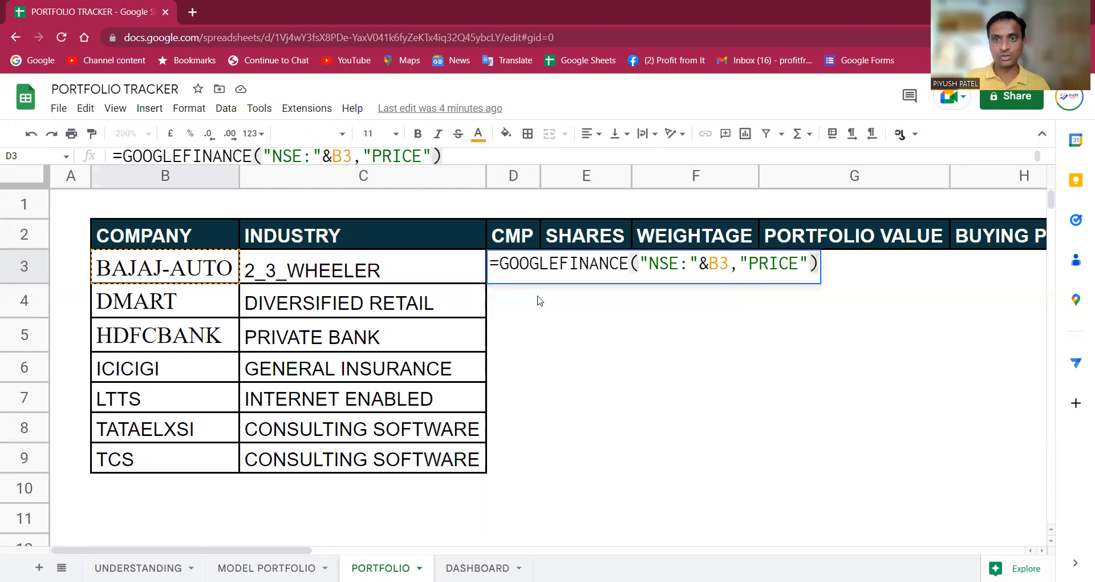
pyautogui.press('Return')
# Copy the D3 price formula down the CMP column through D9 and step through the filled cells.
pyautogui.press('Up')
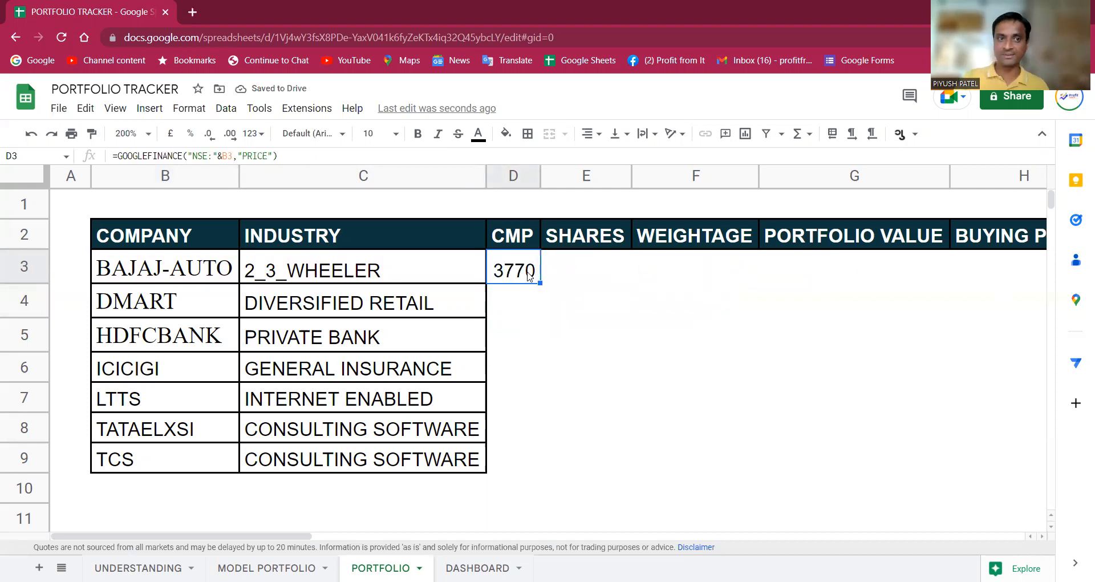
pyautogui.hotkey('ctrl', 'c')
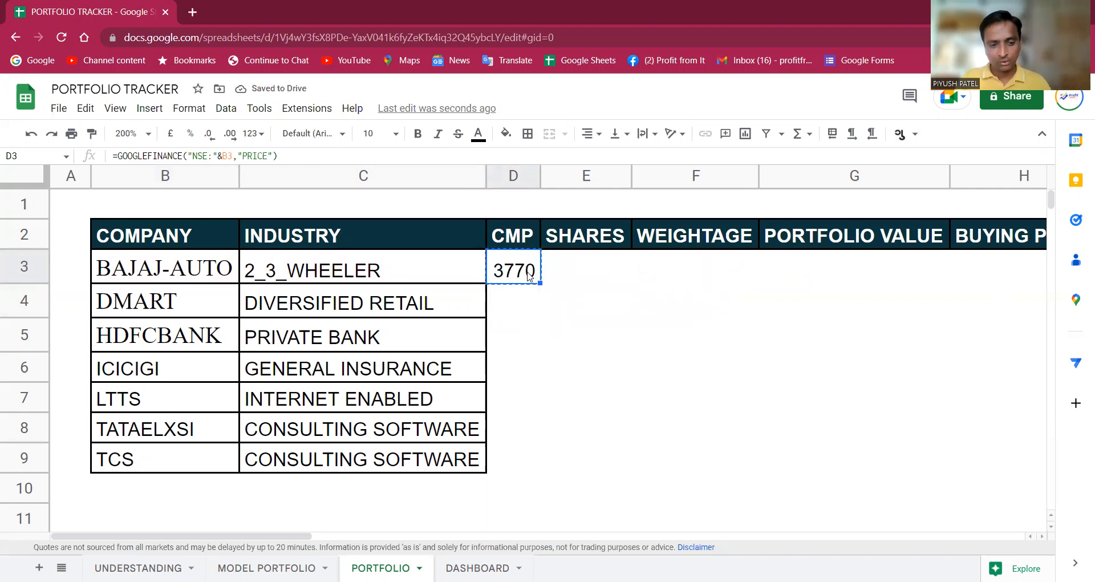
pyautogui.hotkey('shift', 'Down')
pyautogui.hotkey('shift', 'Down')
pyautogui.hotkey('shift', 'Down')
pyautogui.hotkey('shift', 'Down')
pyautogui.hotkey('shift', 'Down')
pyautogui.hotkey('shift', 'Down')
pyautogui.hotkey('ctrl', 'v')
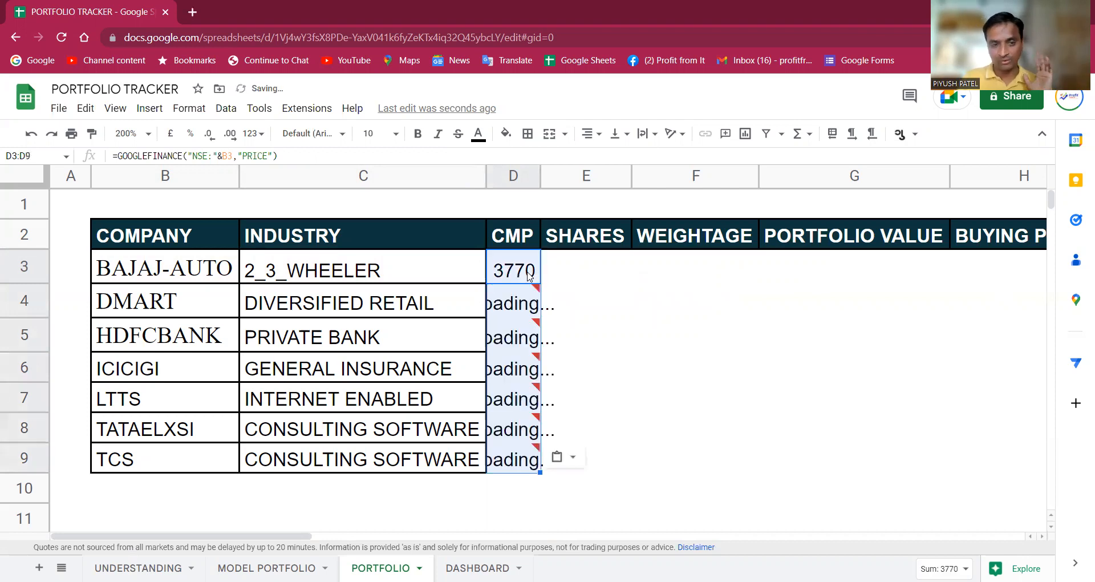
pyautogui.press('Down')
pyautogui.press('Down')
pyautogui.press('Down')
pyautogui.press('Down')
pyautogui.press('Down')
pyautogui.press('Down')
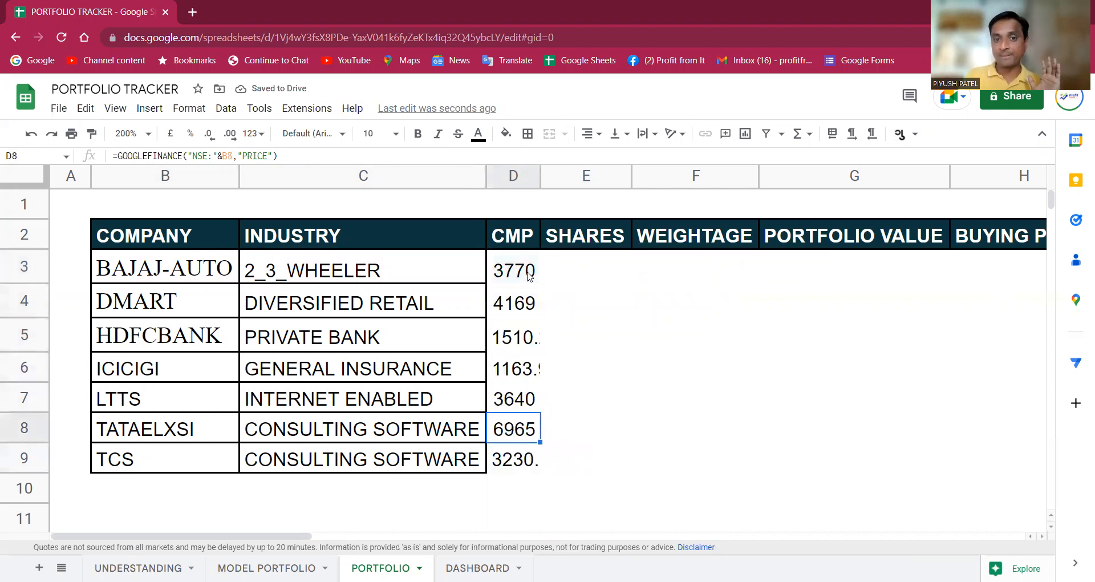
# Format the CMP prices in D3:D9 as whole numbers without decimals.
pyautogui.moveTo(514, 272); pyautogui.dragTo(516, 467)
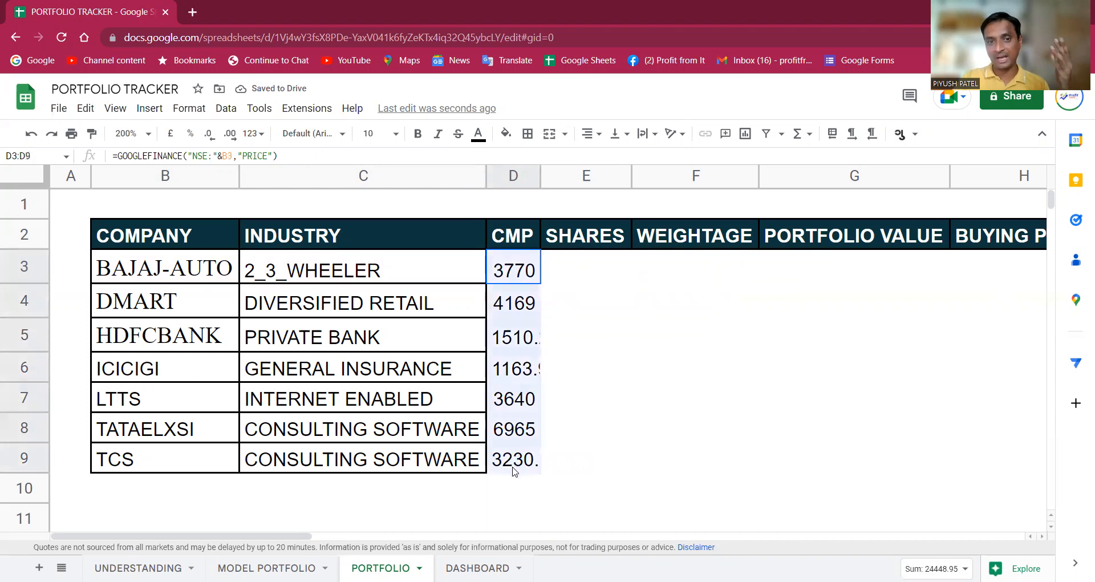
pyautogui.click(209, 133)
pyautogui.click(705, 437)
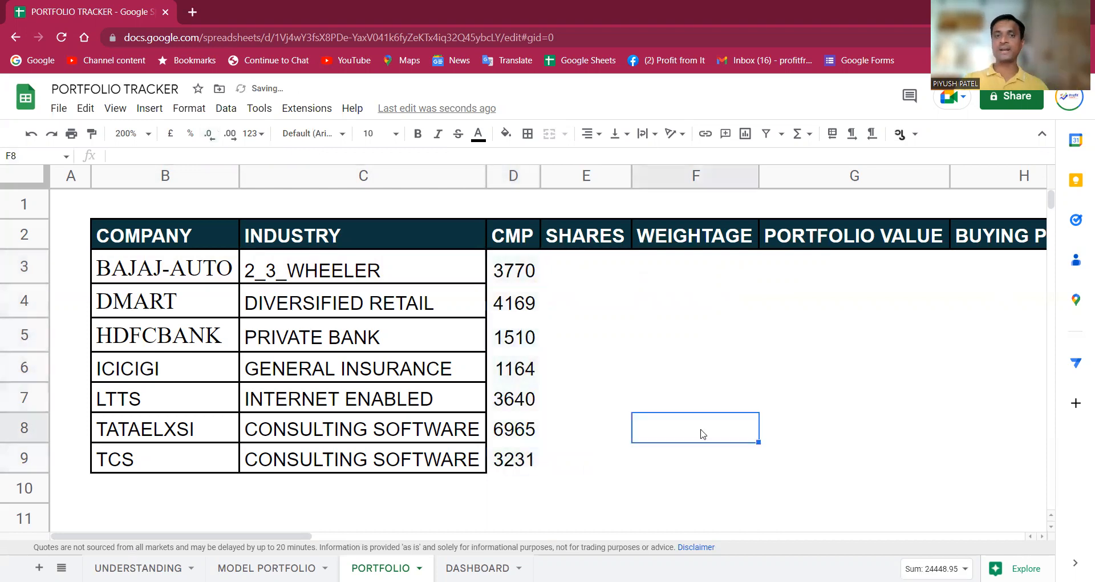
# Enter 5 in the SHARES column for every company, E3:E9, and review the filled range.
pyautogui.click(520, 276)
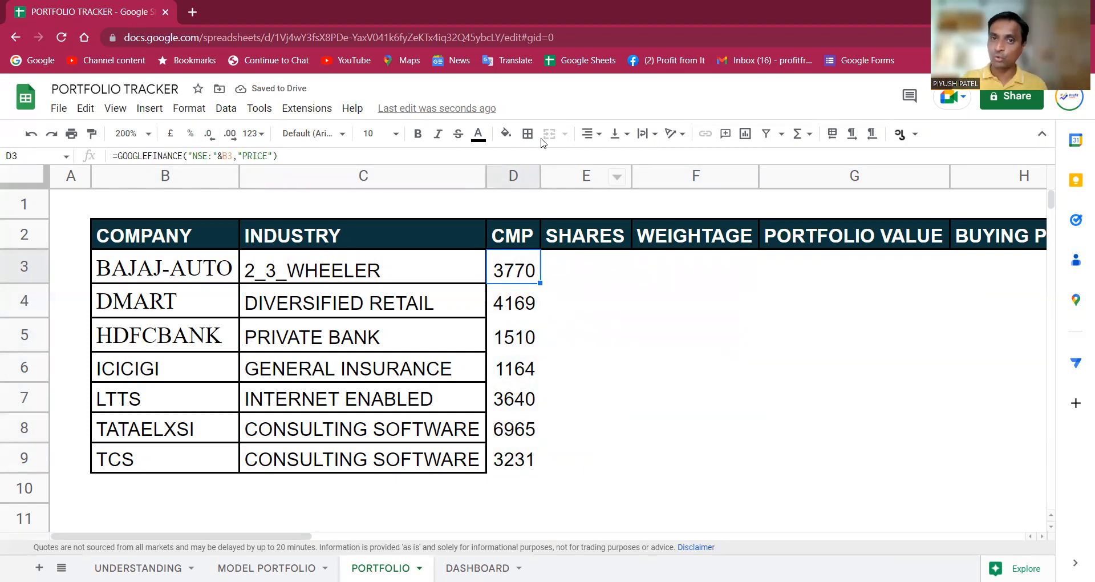
pyautogui.press('Right')
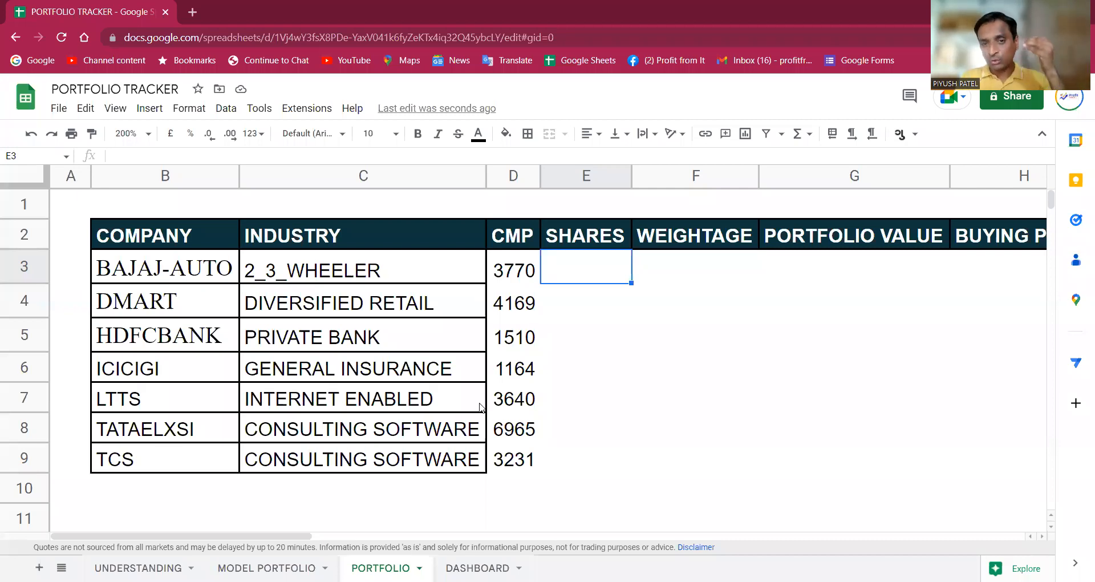
pyautogui.click(627, 336)
pyautogui.click(589, 254)
pyautogui.moveTo(595, 278); pyautogui.dragTo(576, 464)
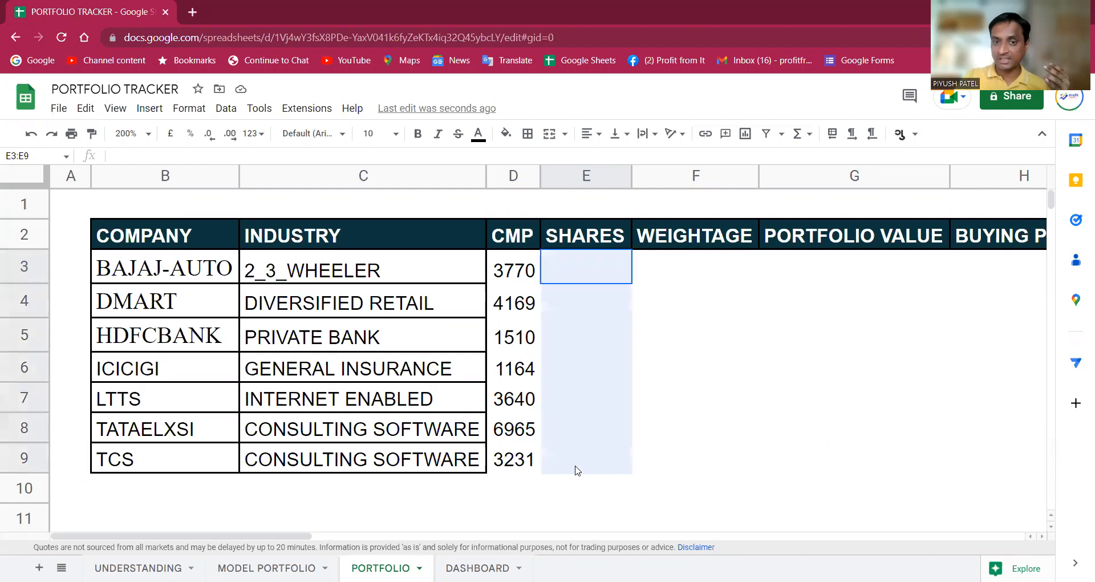
pyautogui.click(714, 428)
pyautogui.click(588, 280)
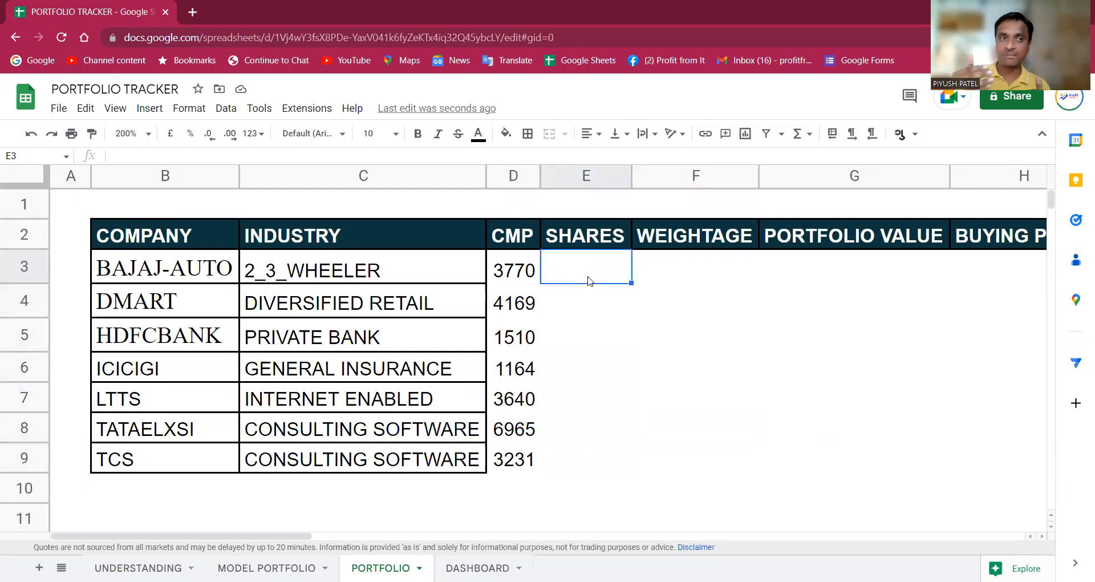
pyautogui.write('5')
pyautogui.press('Return')
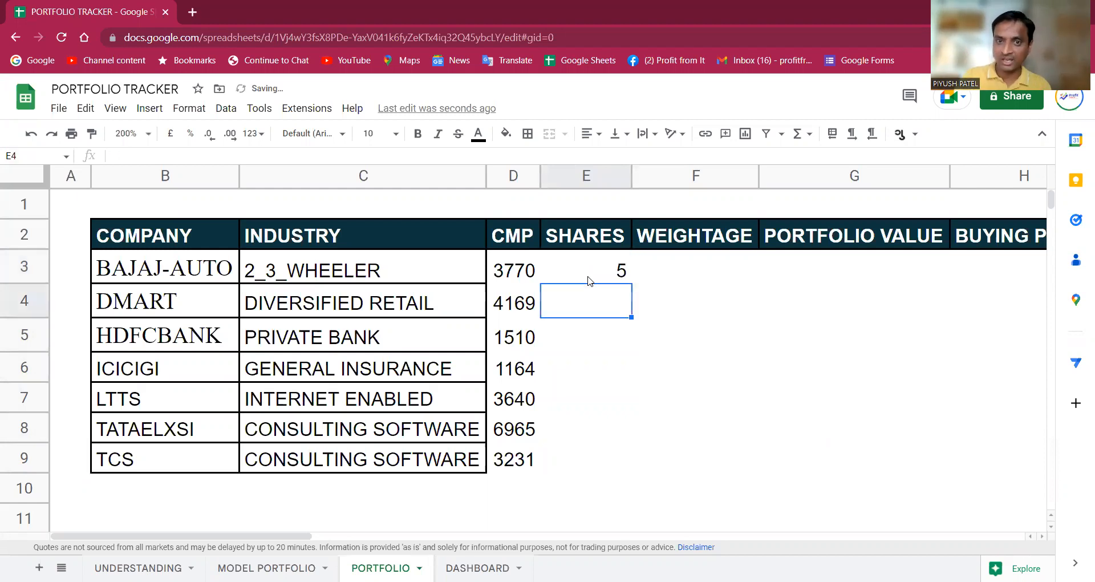
pyautogui.write('5 5 5 5 5 5')
pyautogui.press('Return')
pyautogui.write('5')
pyautogui.press('BackSpace')
pyautogui.click(809, 330)
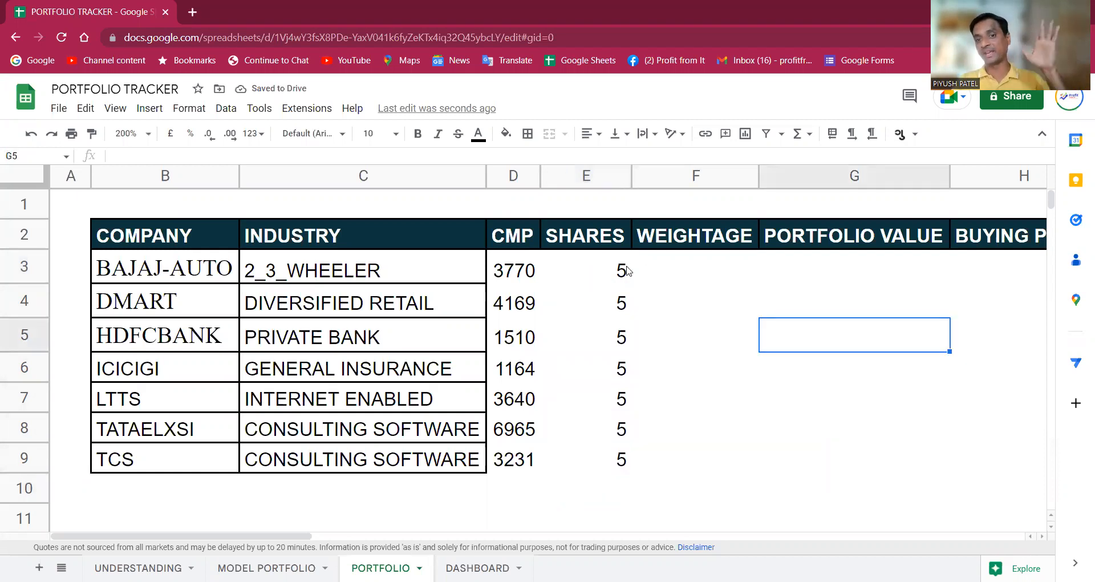
pyautogui.moveTo(627, 267); pyautogui.dragTo(622, 338)
pyautogui.moveTo(610, 465); pyautogui.dragTo(613, 465)
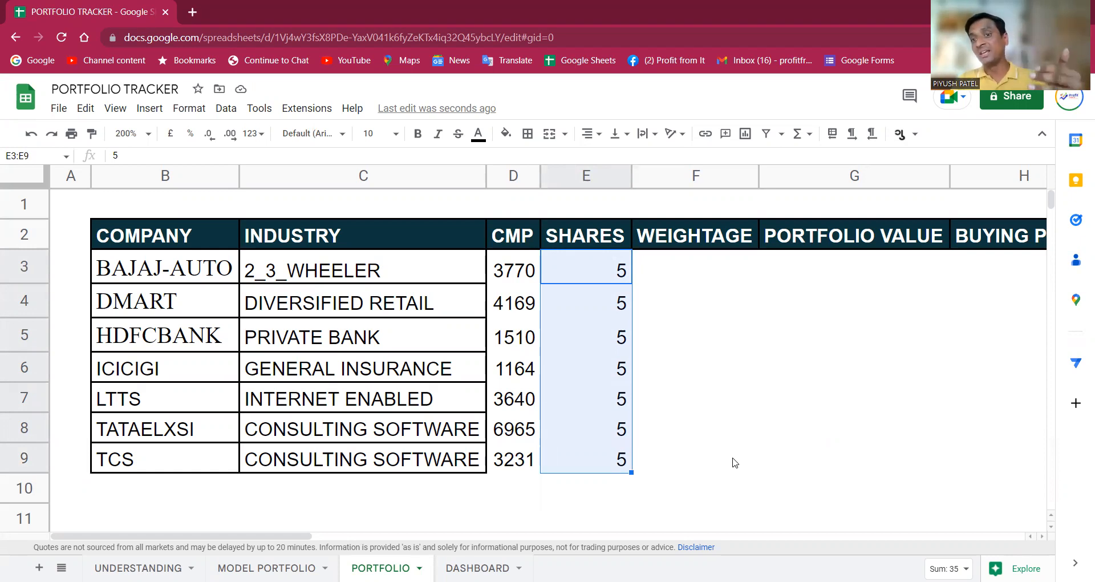
pyautogui.moveTo(623, 275); pyautogui.dragTo(618, 472)
pyautogui.click(761, 396)
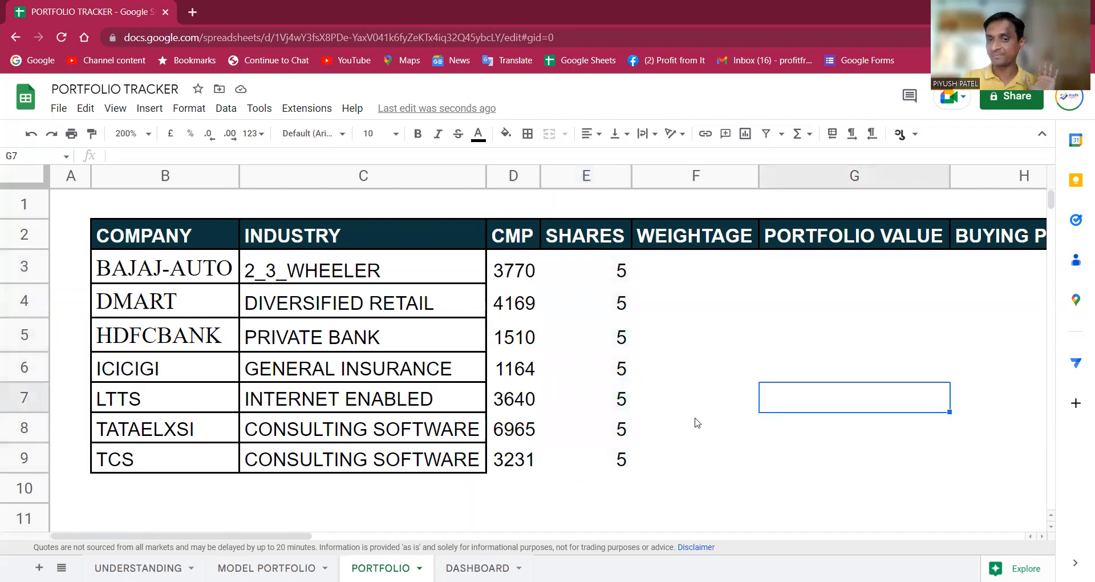
# Calculate the PORTFOLIO VALUE for BAJAJ-AUTO in G3 with the formula =E3*D3.
pyautogui.click(726, 266)
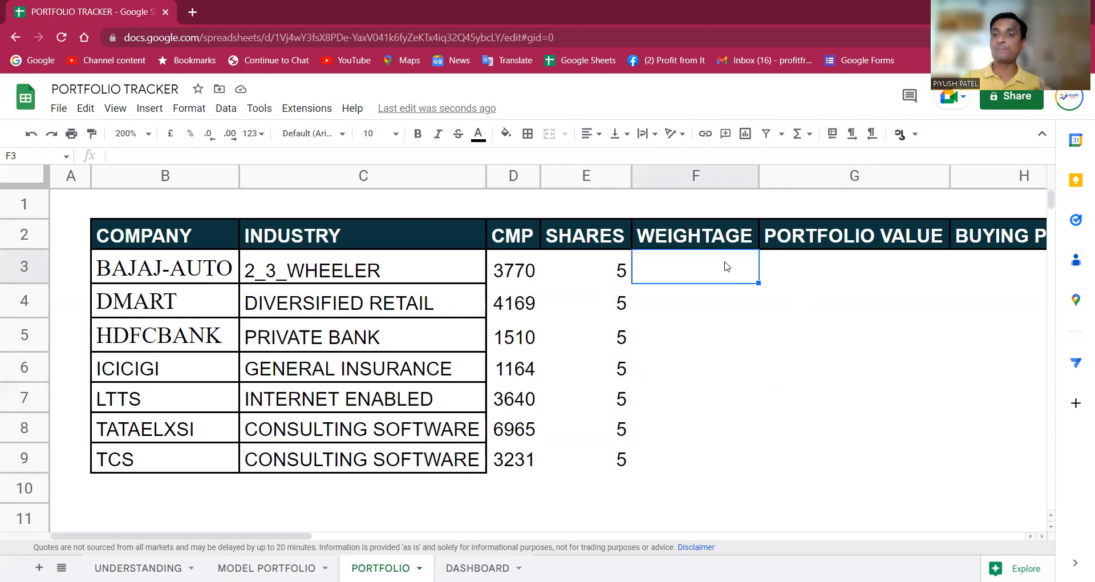
pyautogui.click(855, 271)
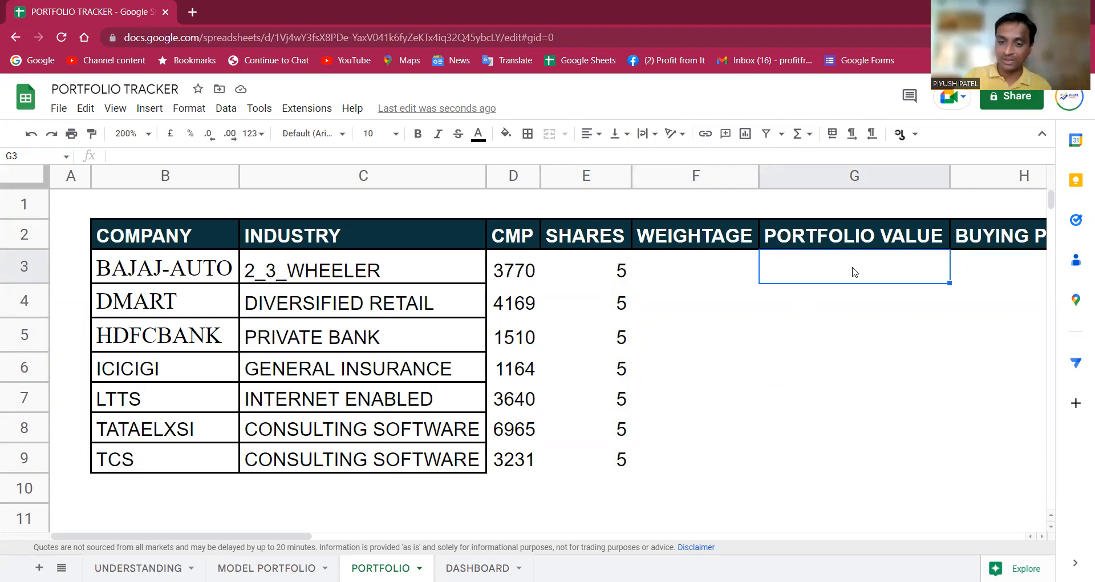
pyautogui.write('=')
pyautogui.press('Left')
pyautogui.press('Left')
pyautogui.write('*')
pyautogui.press('Left')
pyautogui.press('Left')
pyautogui.press('Left')
pyautogui.press('Return')
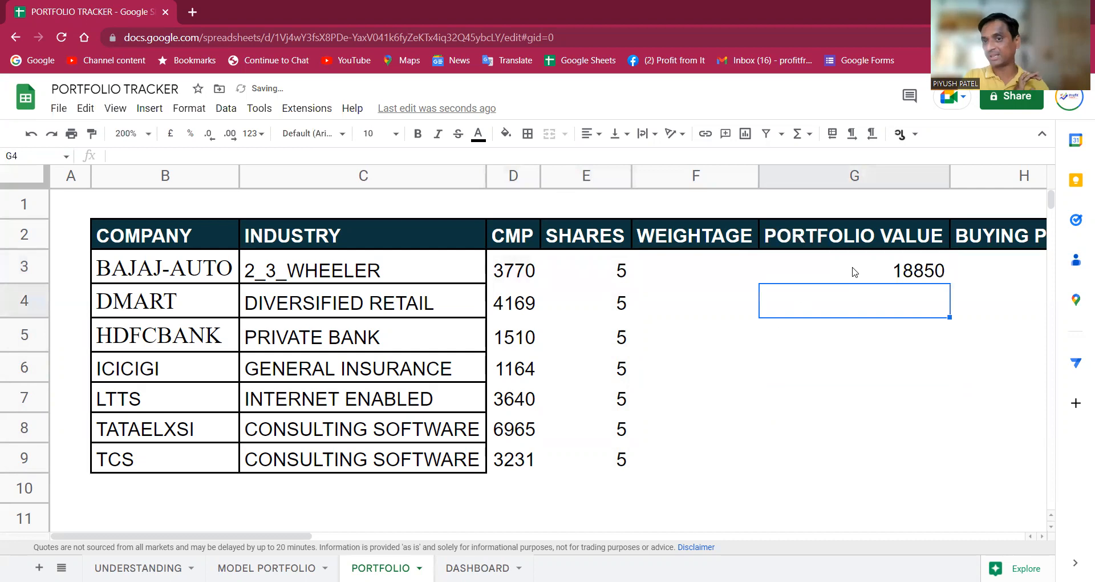
# Copy the G3 portfolio value formula down through G9 for the remaining companies.
pyautogui.click(855, 272)
pyautogui.hotkey('ctrl', 'c')
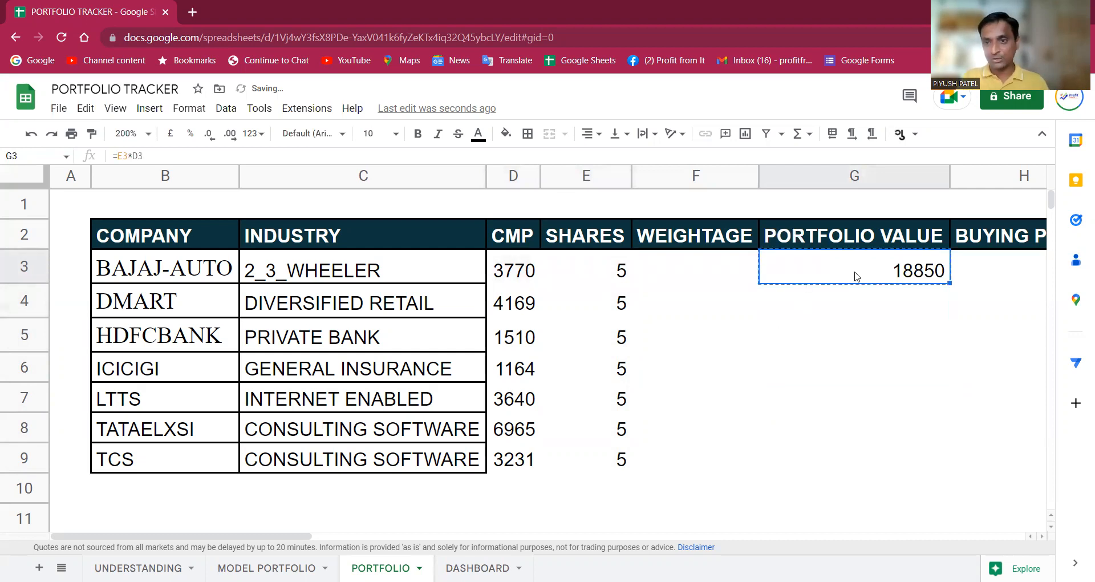
pyautogui.hotkey('shift', 'Down')
pyautogui.hotkey('shift', 'Down')
pyautogui.hotkey('shift', 'Down')
pyautogui.hotkey('shift', 'Down')
pyautogui.hotkey('shift', 'Down')
pyautogui.hotkey('shift', 'Down')
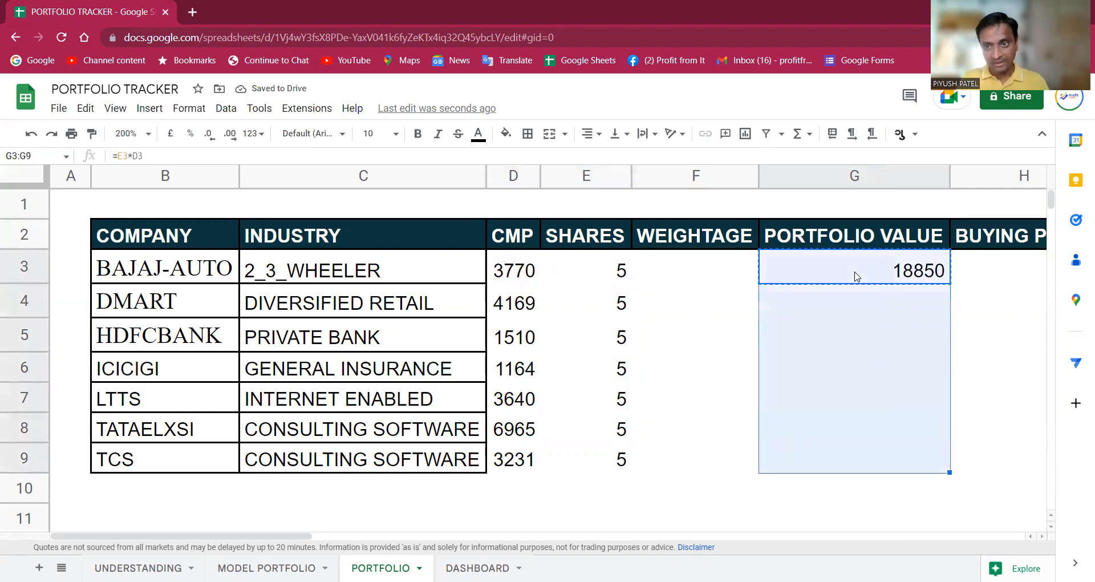
pyautogui.hotkey('ctrl', 'v')
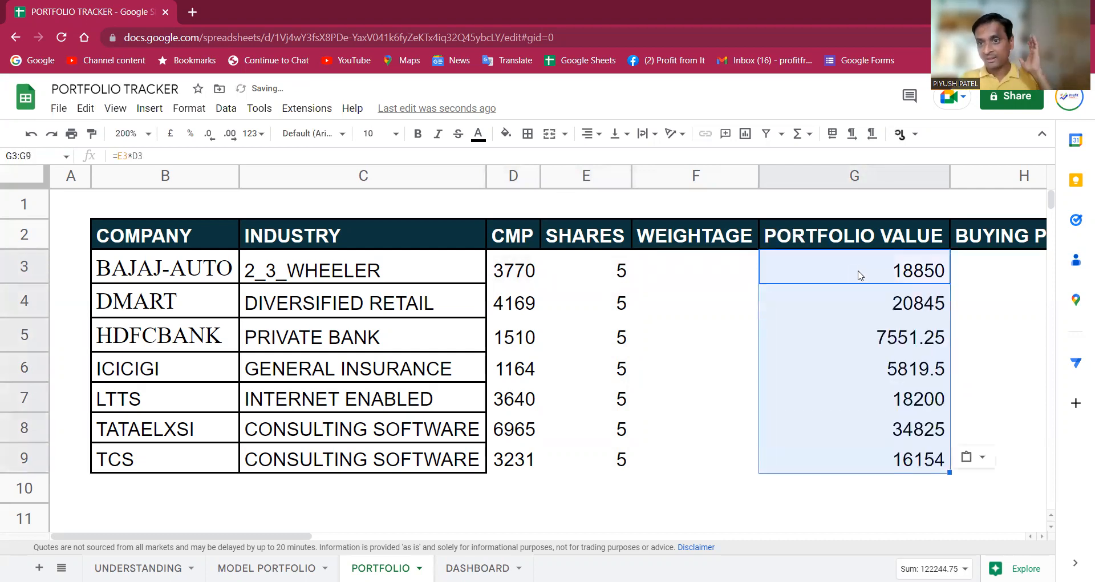
# Format the portfolio values in G3:G9 as whole numbers without decimals.
pyautogui.click(209, 132)
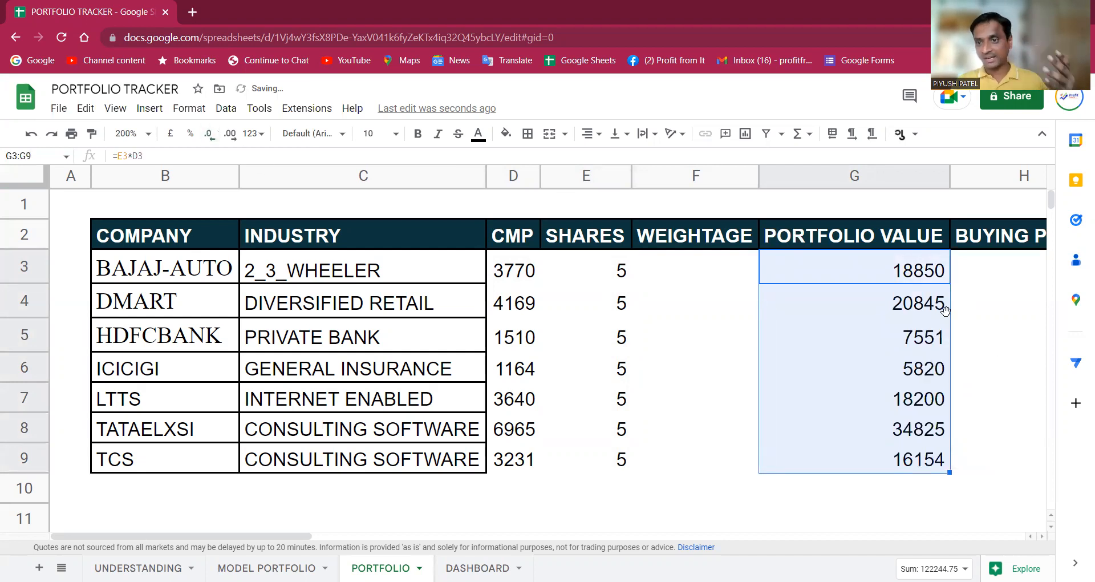
pyautogui.click(932, 338)
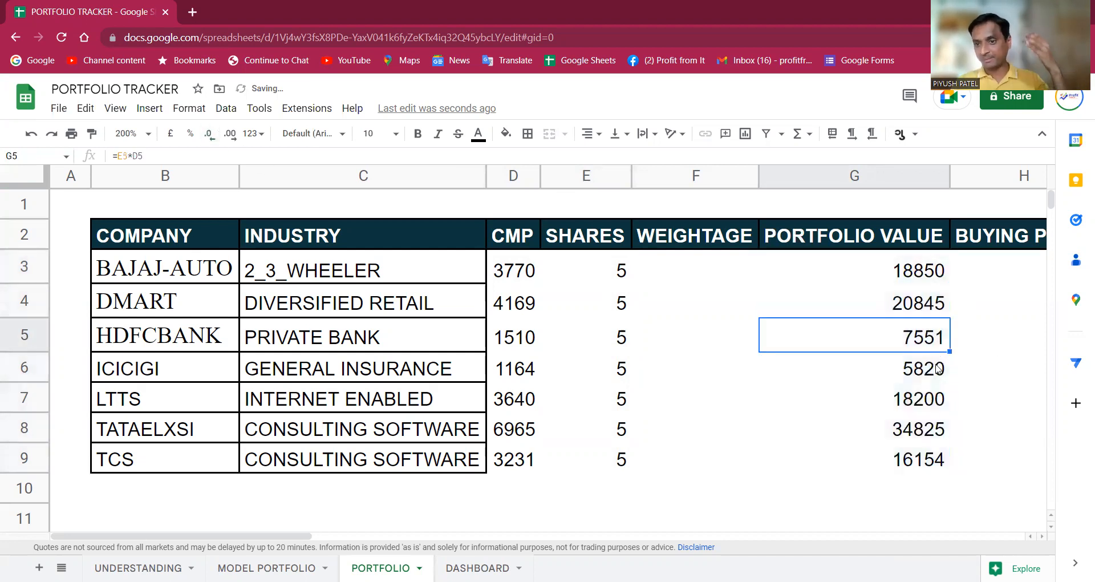
pyautogui.click(928, 513)
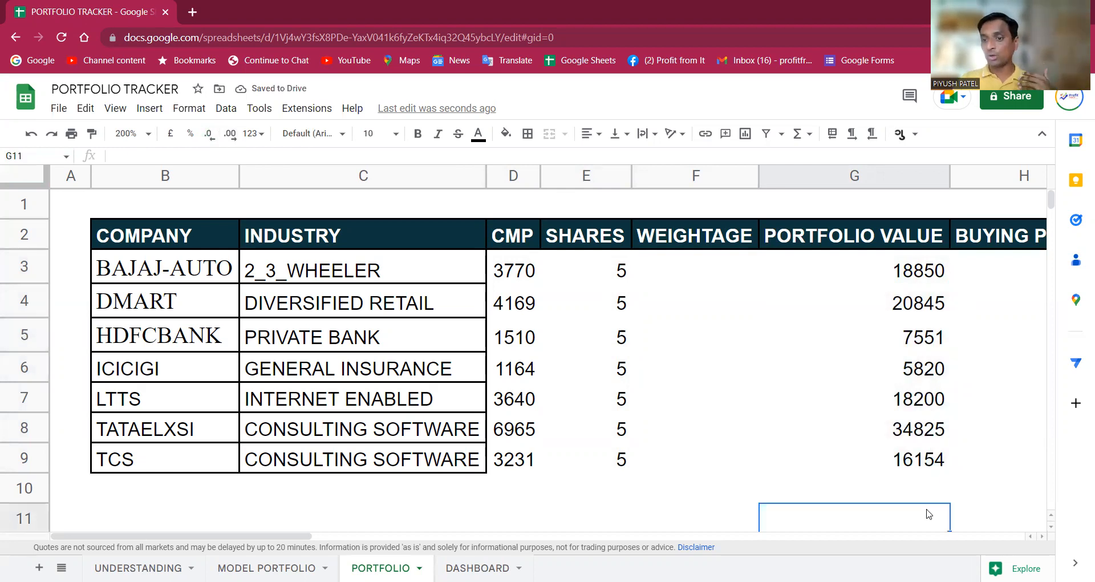
# Add a TOTAL label in B11, two rows below the last company.
pyautogui.click(325, 515)
pyautogui.press('Left')
pyautogui.write('TOTAL')
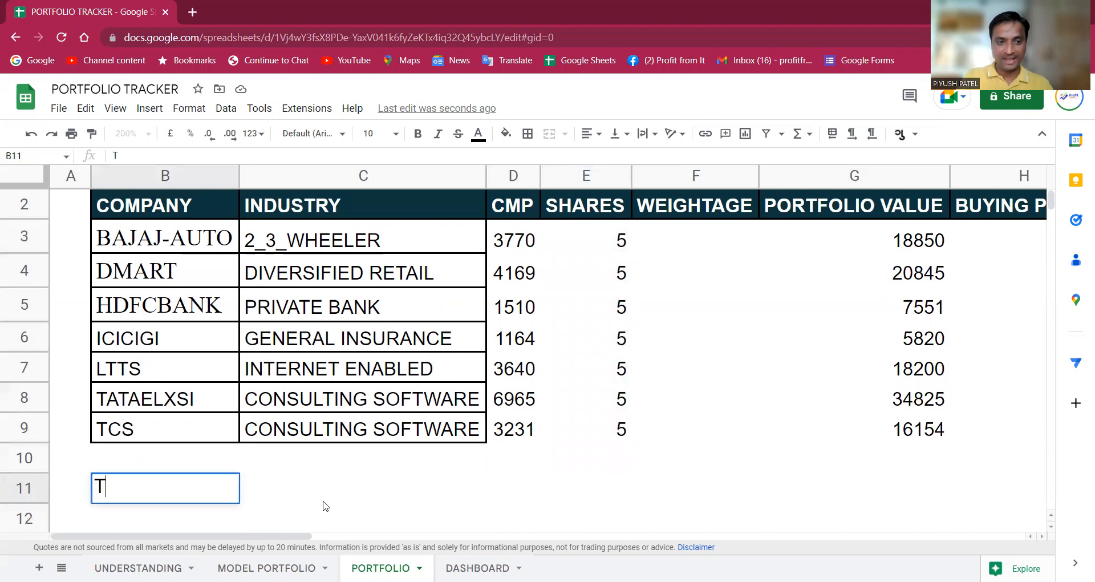
pyautogui.press('Return')
# Sum the PORTFOLIO VALUE column in G11 with the formula =SUM(G3:G9).
pyautogui.press('Up')
pyautogui.press('Right')
pyautogui.press('Right')
pyautogui.press('Right')
pyautogui.press('Right')
pyautogui.press('Right')
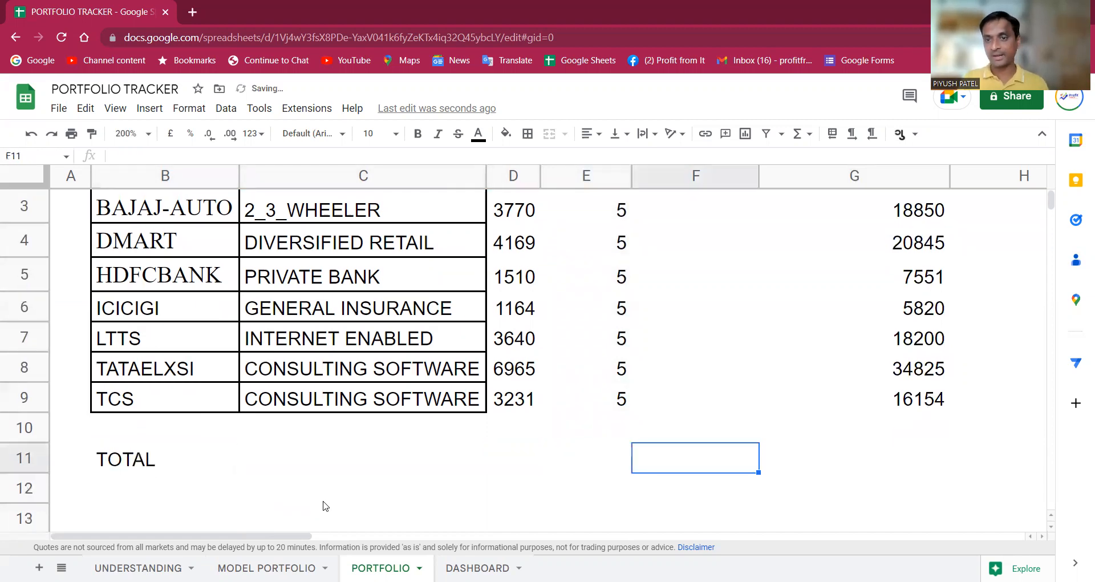
pyautogui.scroll(2, 785, 519)
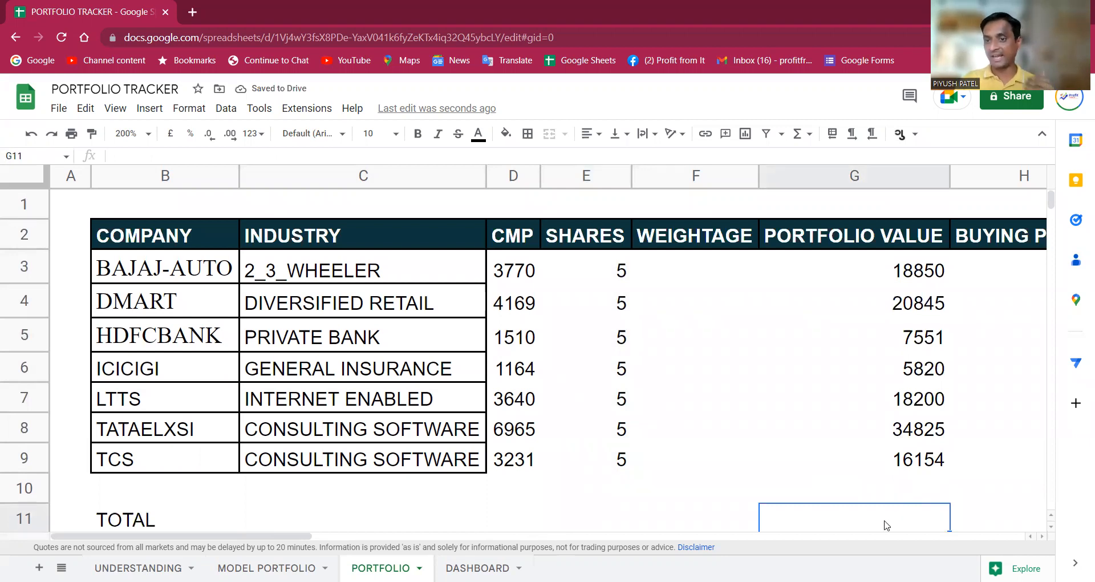
pyautogui.write('=SU')
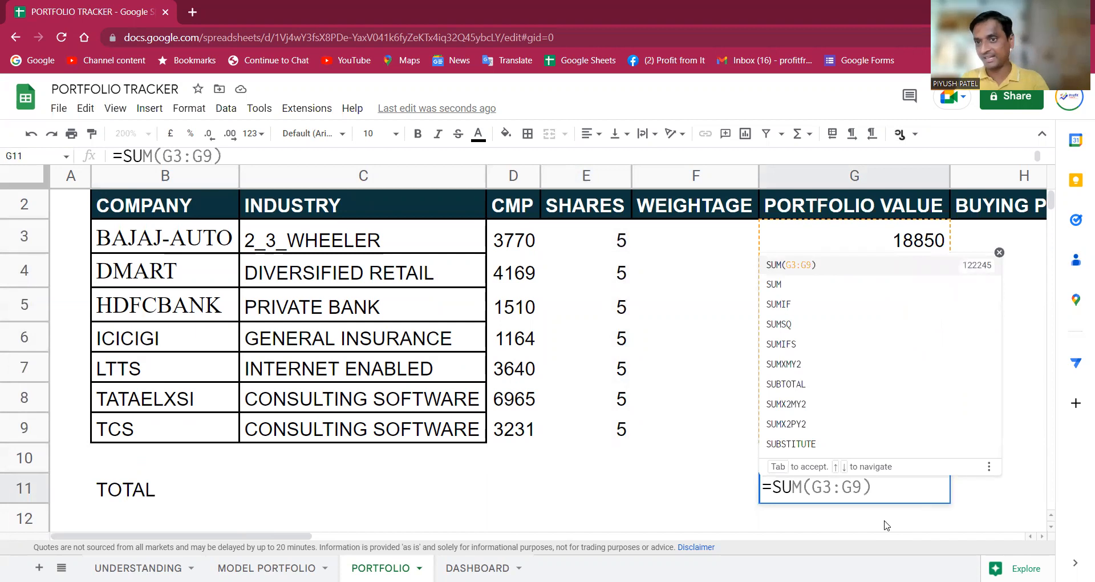
pyautogui.press('Tab')
pyautogui.press('Up')
pyautogui.press('Down')
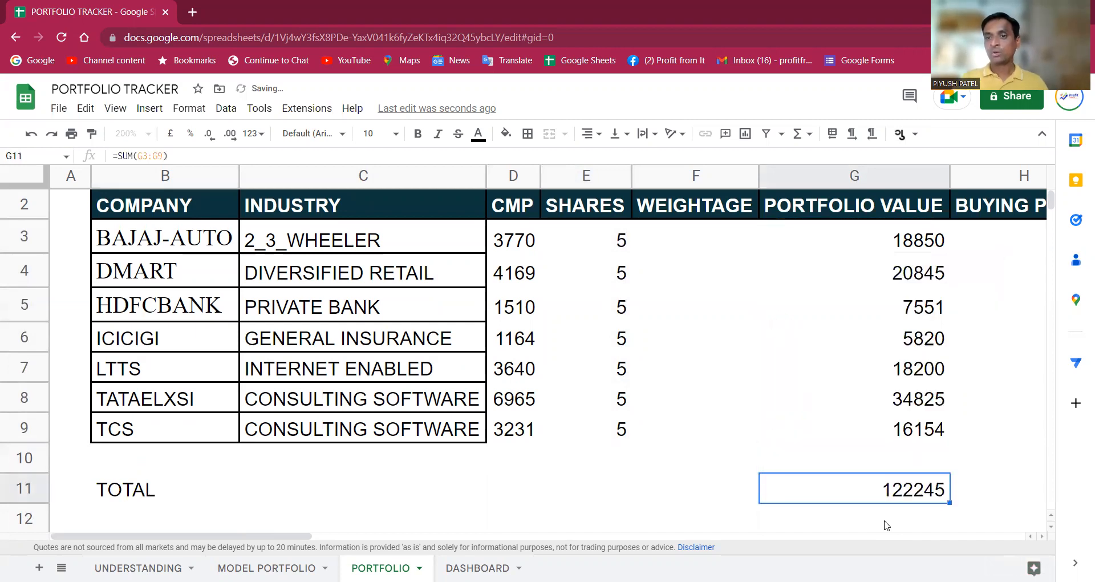
pyautogui.scroll(1, 884, 462)
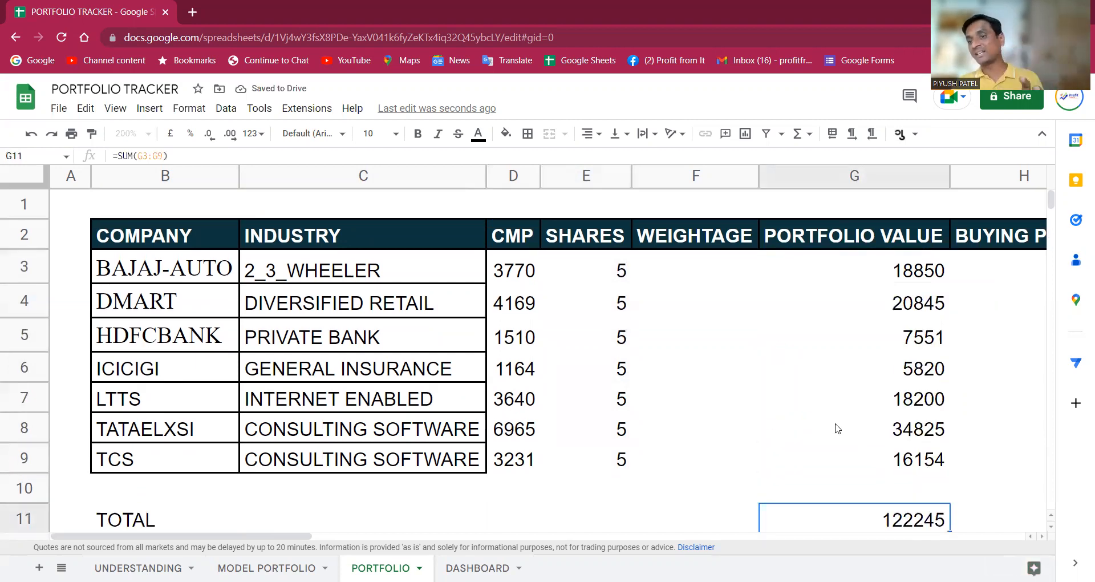
pyautogui.click(721, 272)
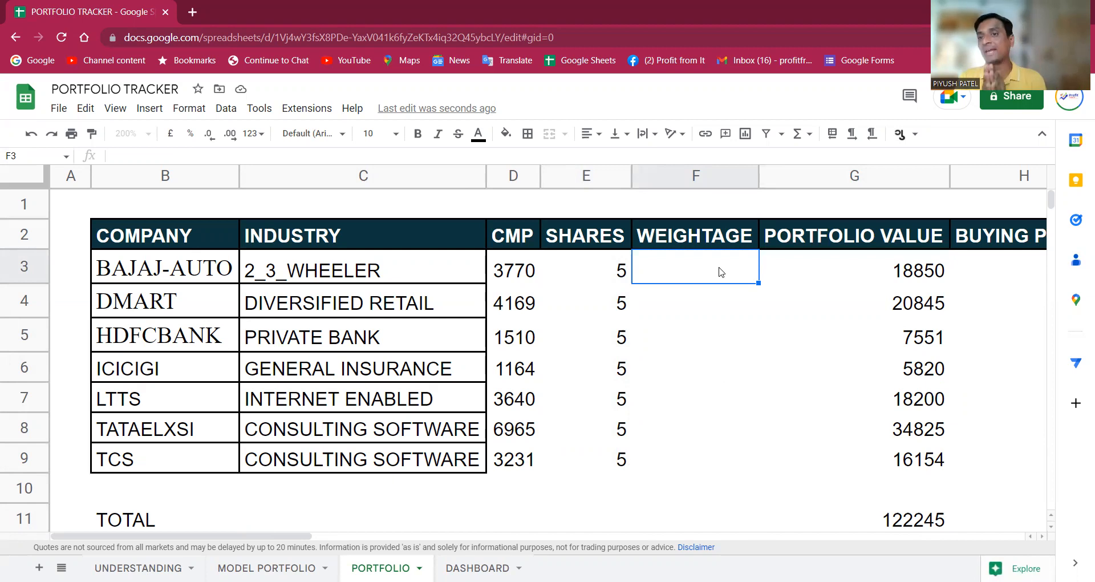
pyautogui.write('=')
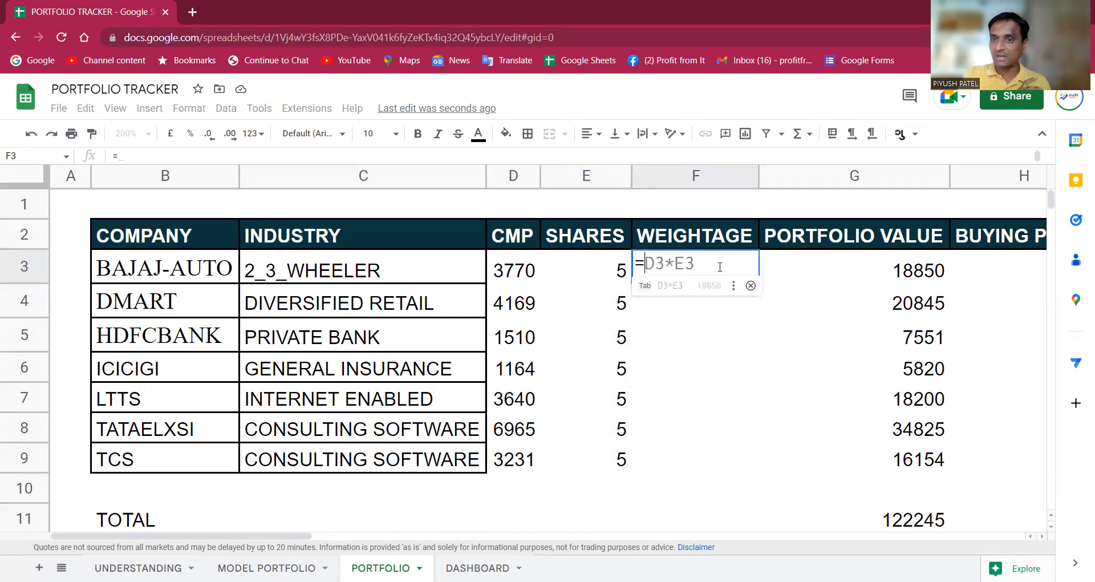
pyautogui.press('Right')
pyautogui.press('Right')
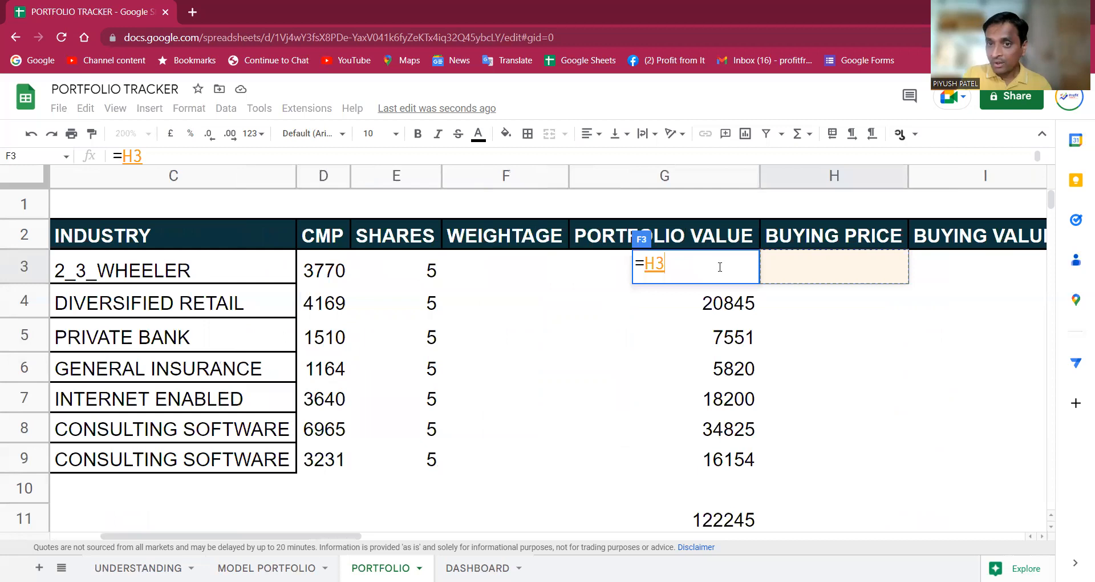
pyautogui.click(720, 265)
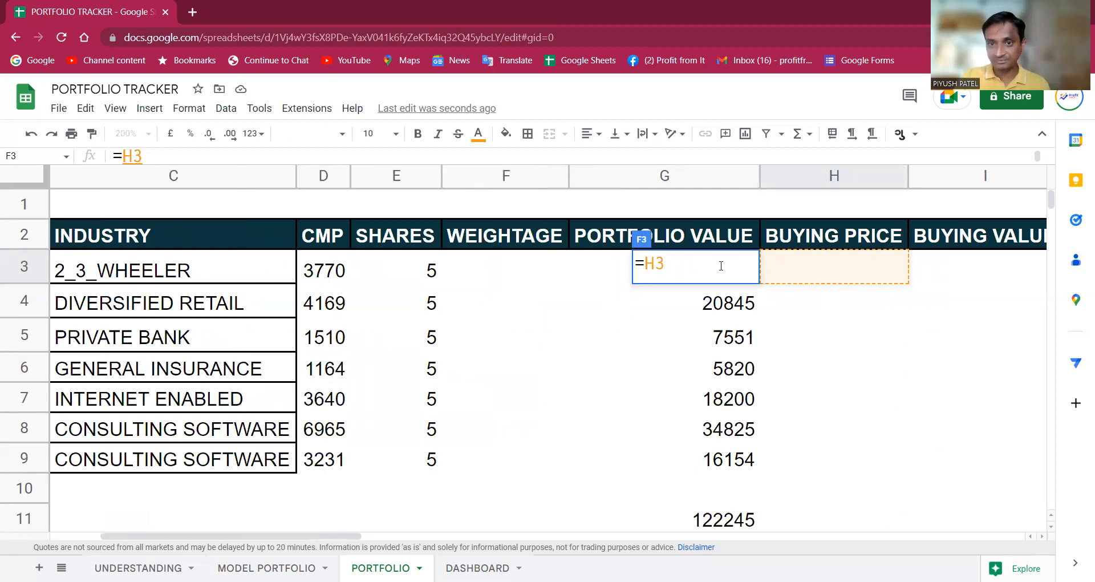
pyautogui.press('BackSpace')
pyautogui.press('BackSpace')
pyautogui.press('Escape')
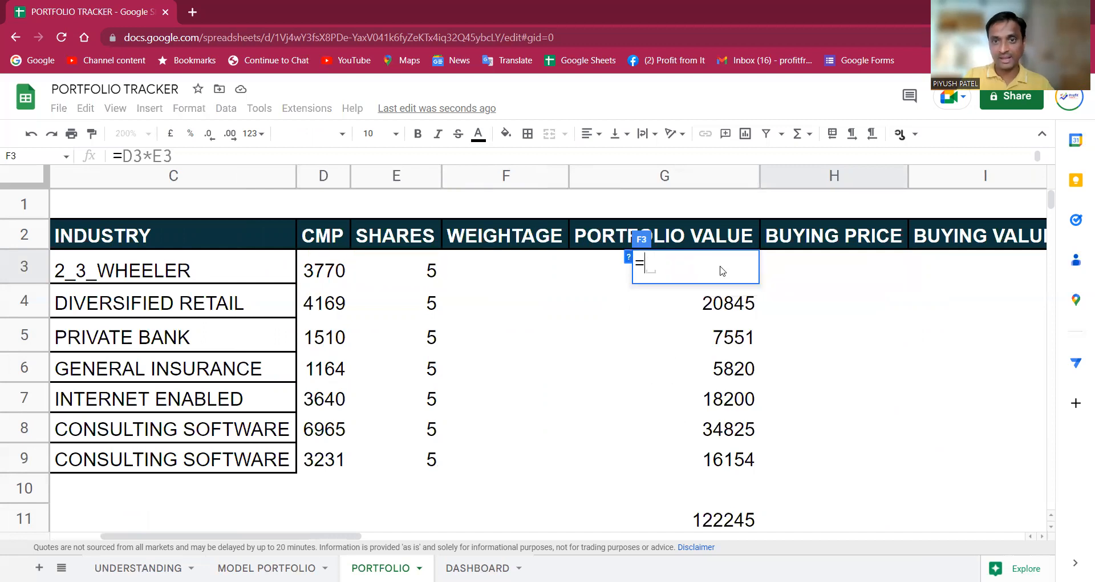
pyautogui.press('Escape')
# Calculate the WEIGHTAGE for BAJAJ-AUTO in F3 with the formula =G3/$G$11, locking the total cell reference.
pyautogui.write('=')
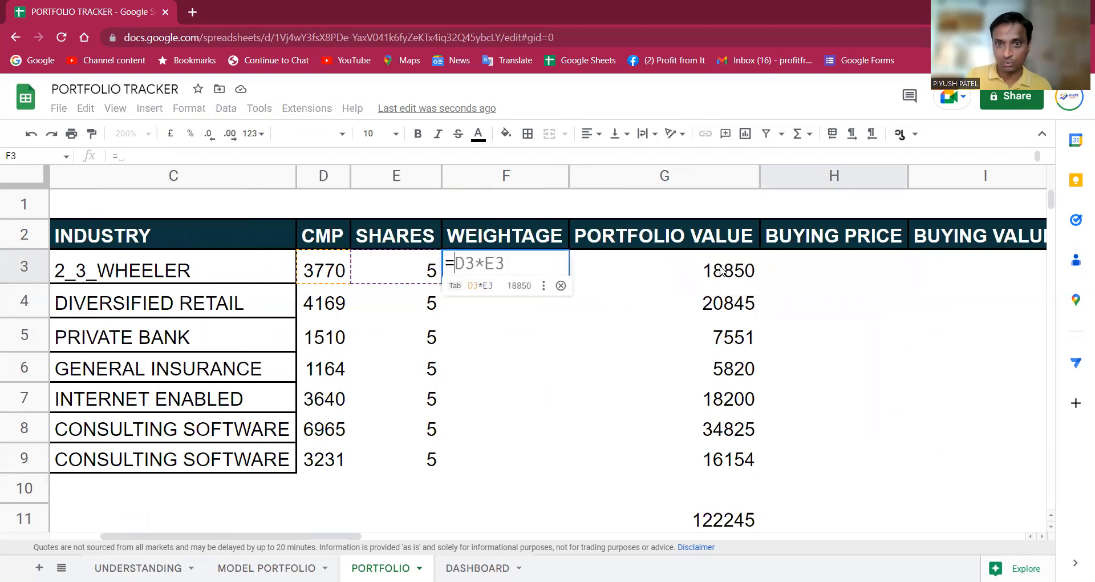
pyautogui.click(721, 270)
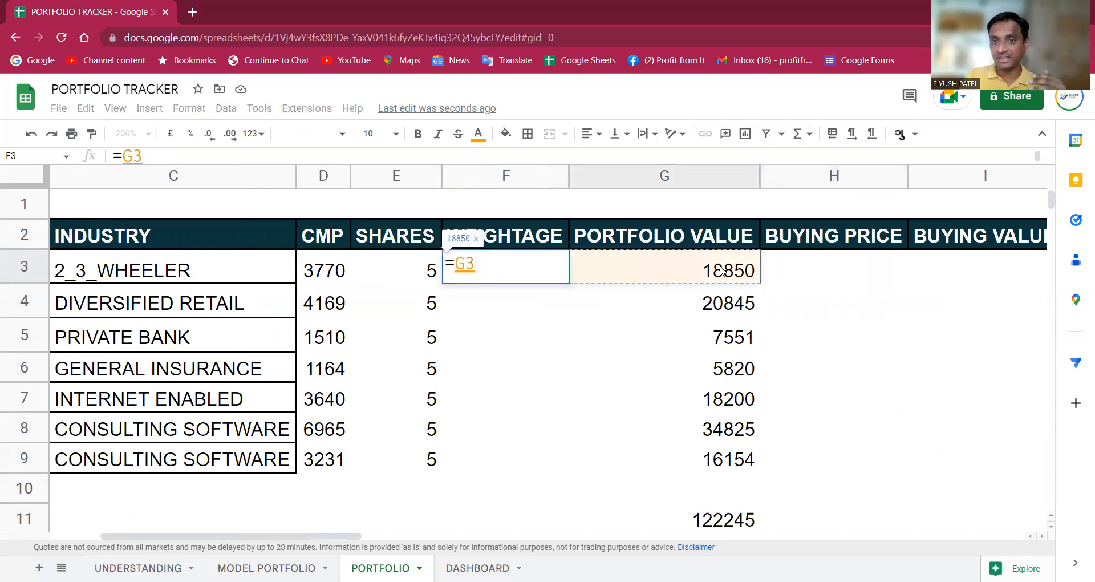
pyautogui.write('/')
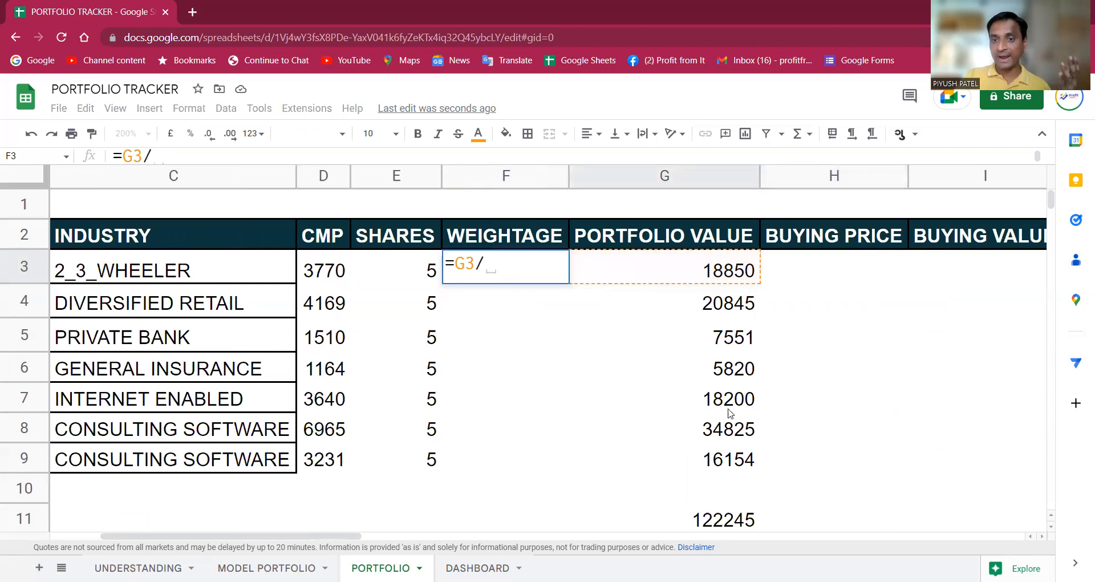
pyautogui.click(730, 524)
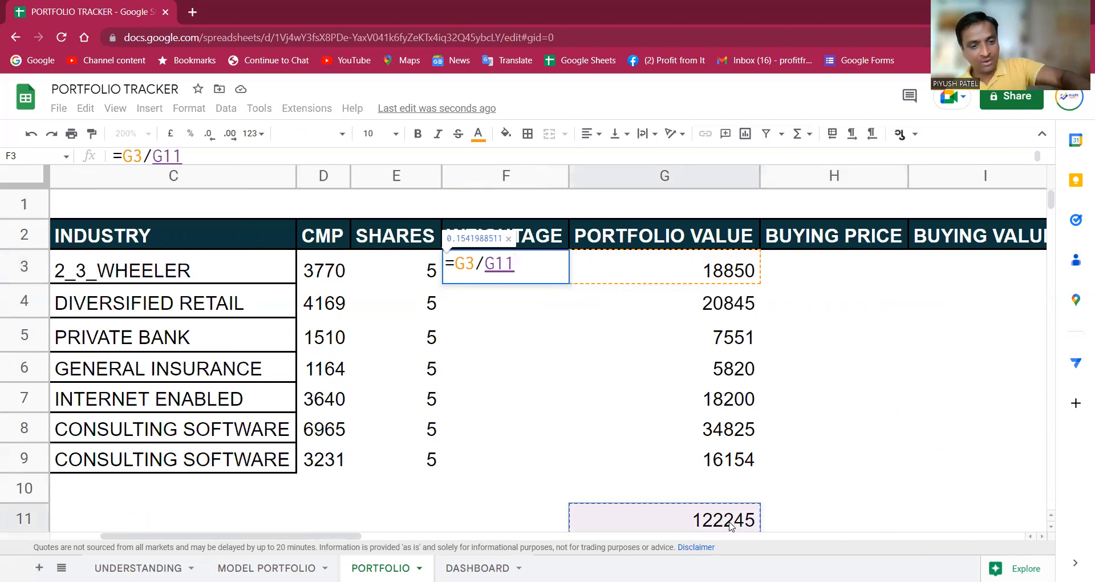
pyautogui.press('F4')
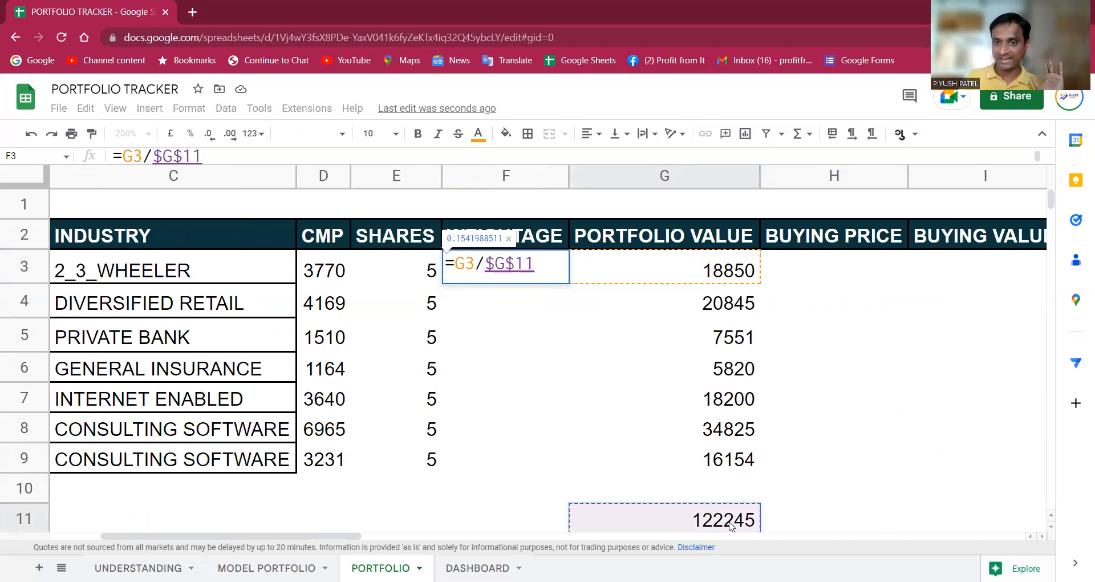
pyautogui.press('Return')
pyautogui.press('Up')
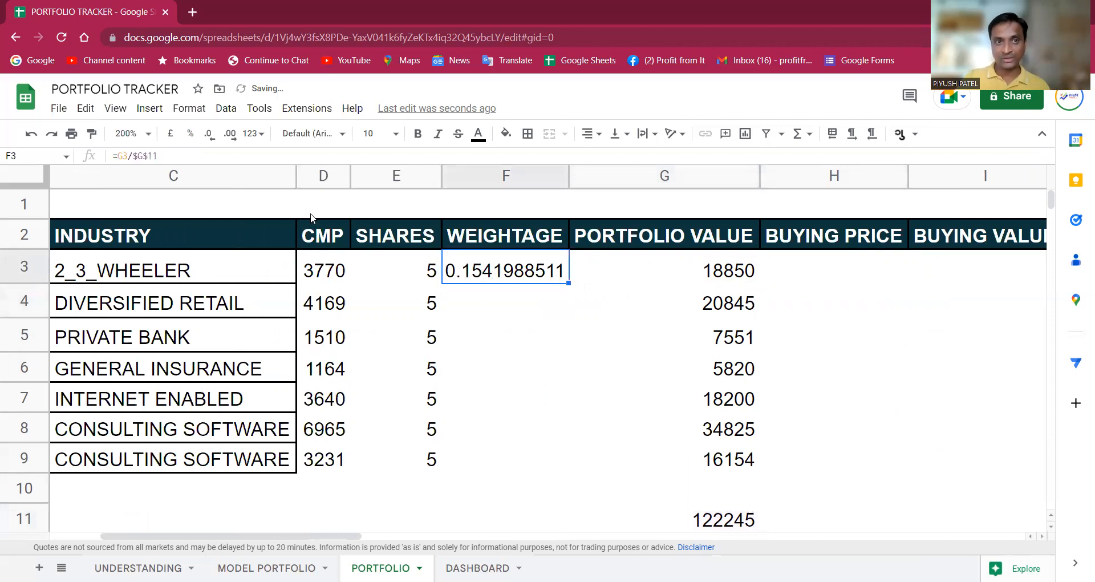
# Format the weightage in F3 as a percentage without decimals.
pyautogui.click(190, 134)
pyautogui.click(208, 137)
pyautogui.click(209, 140)
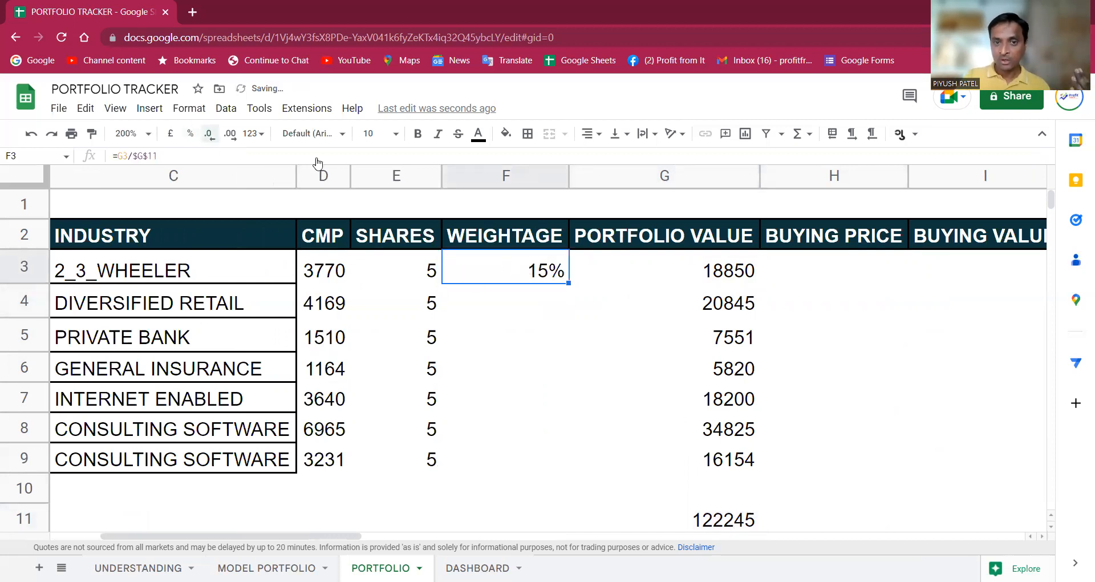
# Copy the F3 weightage formula down through F9 for the remaining companies.
pyautogui.click(764, 422)
pyautogui.press('Left')
pyautogui.press('Left')
pyautogui.press('Left')
pyautogui.press('Left')
pyautogui.press('Left')
pyautogui.press('Left')
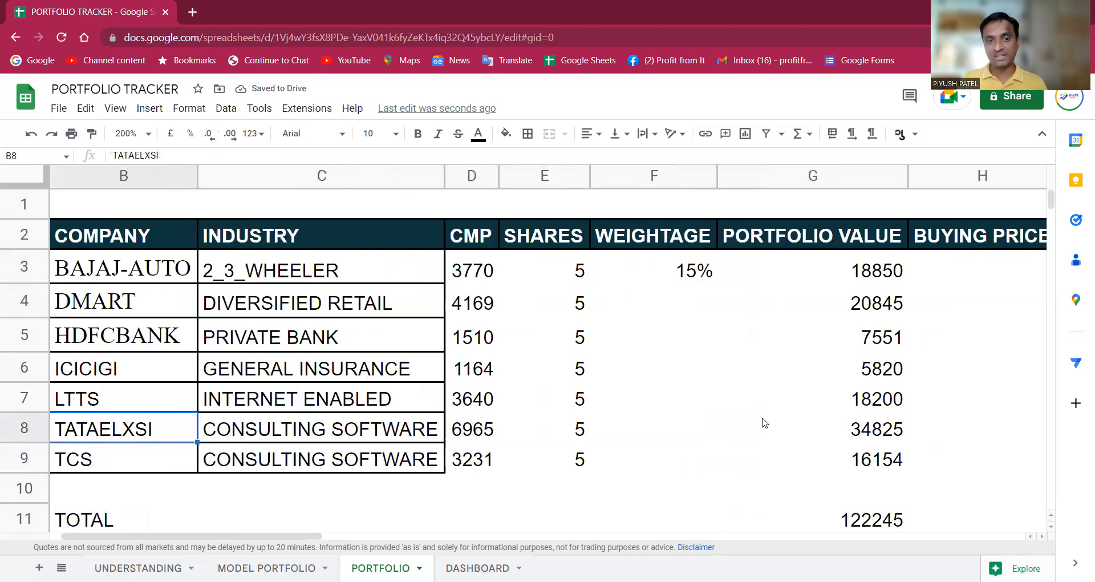
pyautogui.press('Left')
pyautogui.click(735, 273)
pyautogui.hotkey('ctrl', 'c')
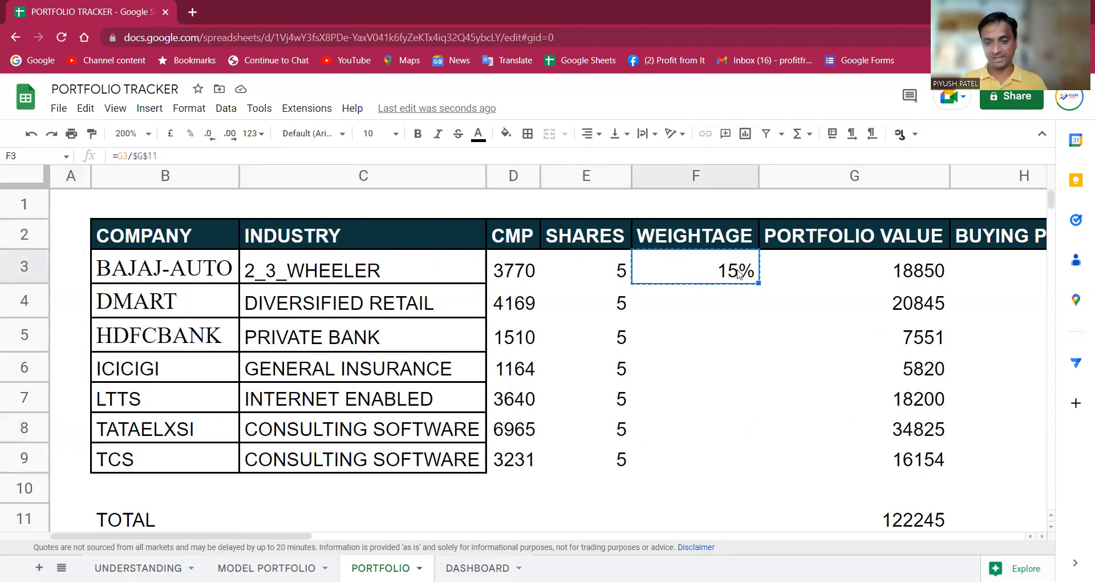
pyautogui.hotkey('shift', 'Down')
pyautogui.hotkey('shift', 'Down')
pyautogui.hotkey('shift', 'Down')
pyautogui.hotkey('shift', 'Down')
pyautogui.hotkey('shift', 'Down')
pyautogui.hotkey('shift', 'Down')
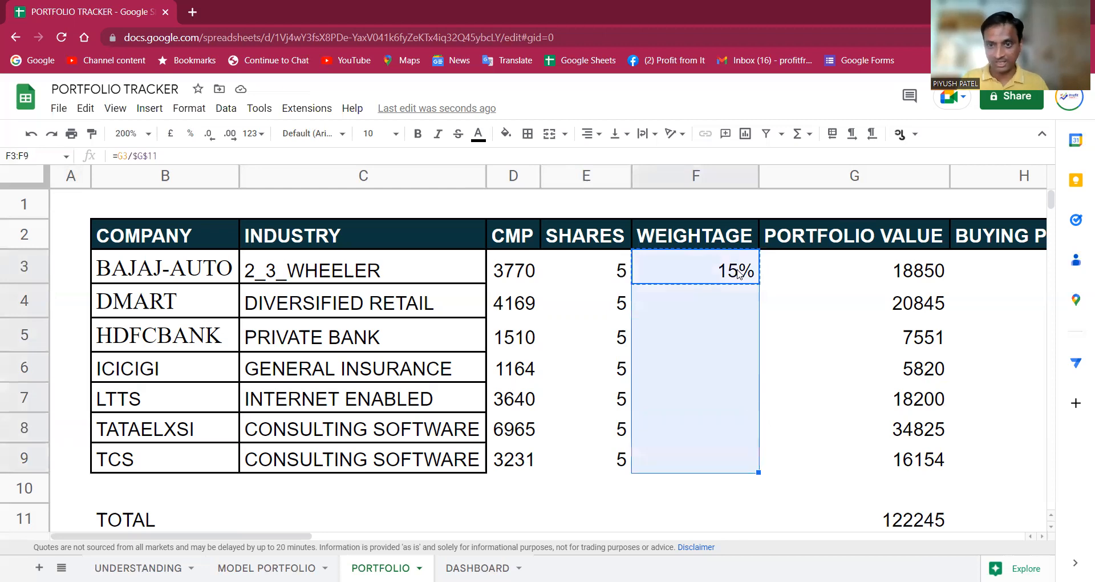
pyautogui.hotkey('ctrl', 'v')
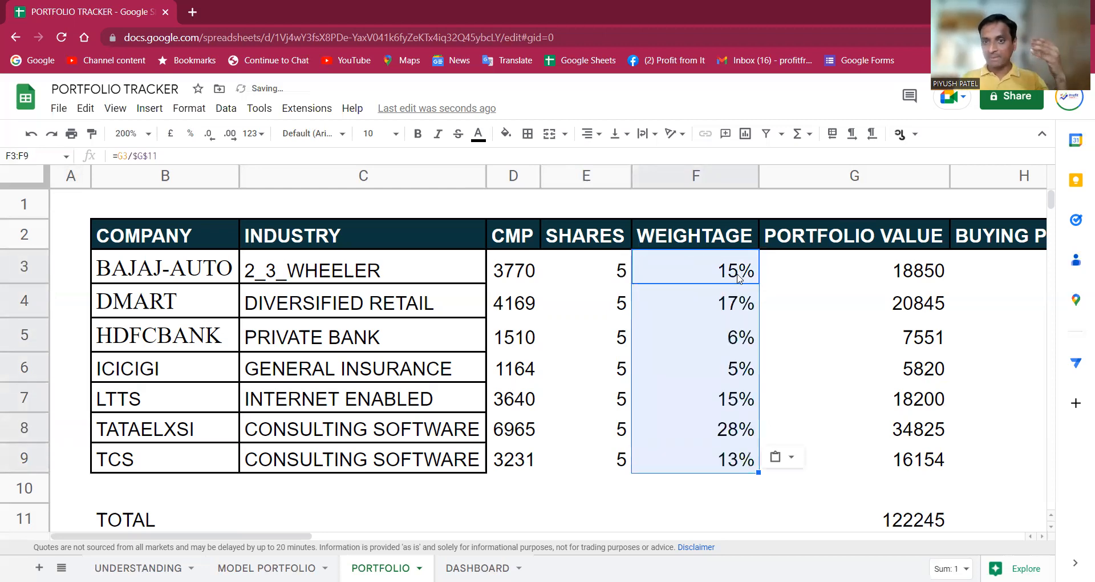
# Review each company's weightage in F3:F9 alongside the PORTFOLIO VALUE column.
pyautogui.click(724, 431)
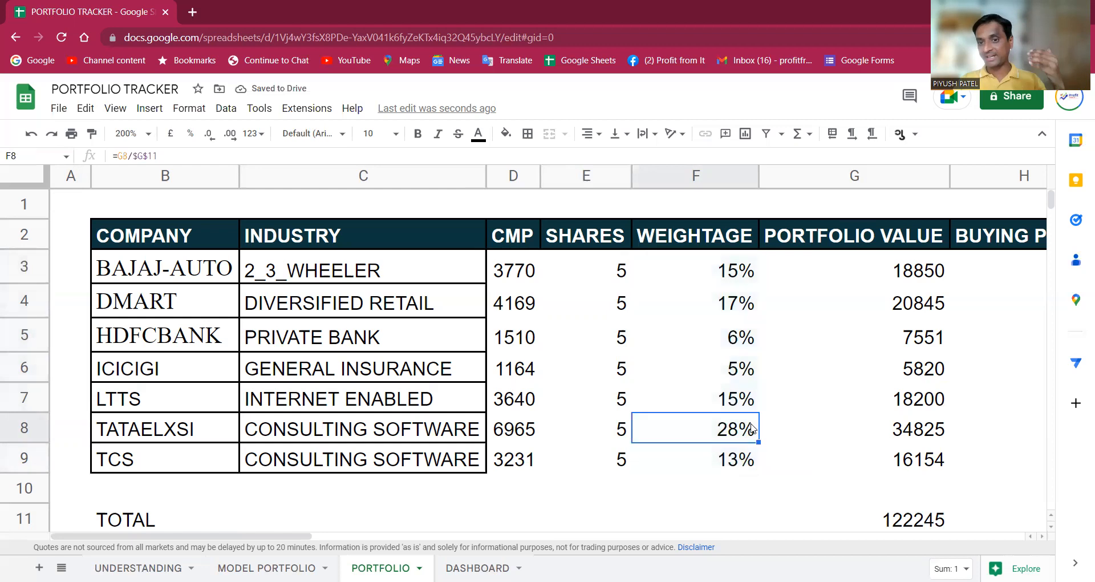
pyautogui.click(738, 402)
pyautogui.click(735, 461)
pyautogui.click(741, 369)
pyautogui.click(736, 338)
pyautogui.click(737, 305)
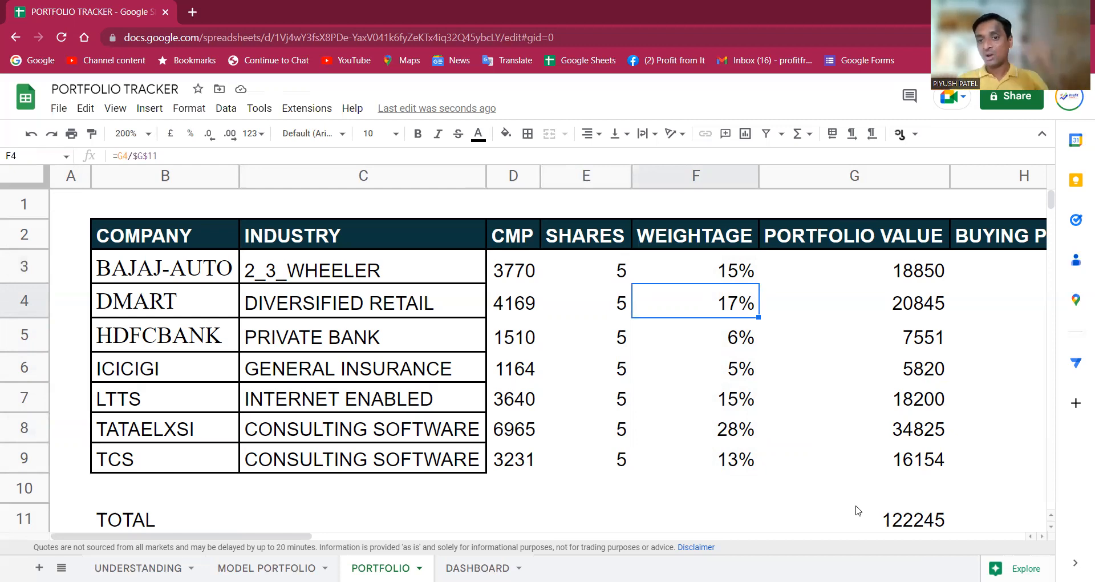
pyautogui.moveTo(742, 251); pyautogui.dragTo(731, 459)
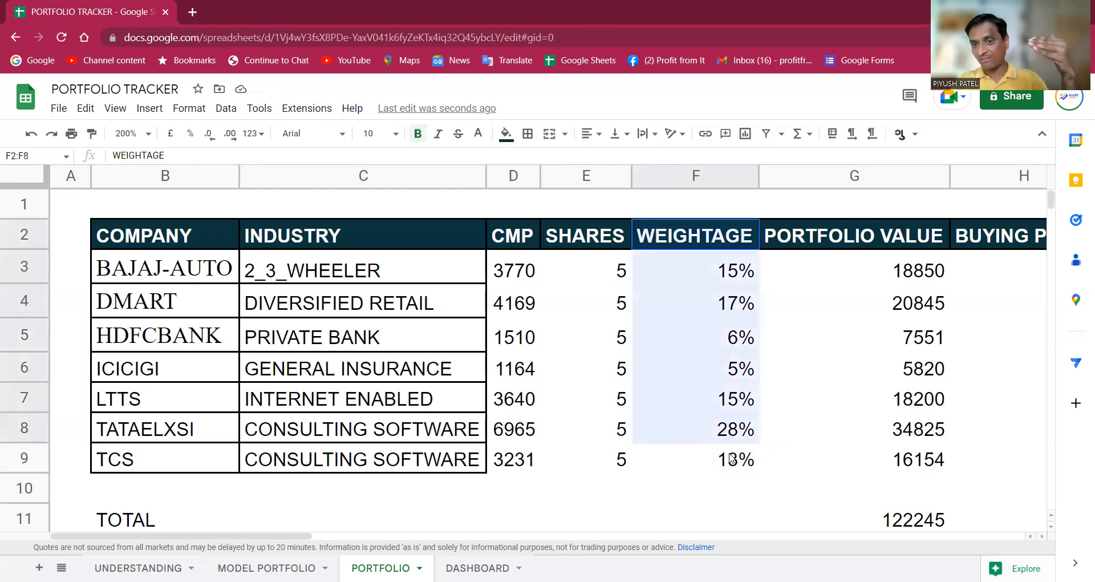
pyautogui.click(935, 403)
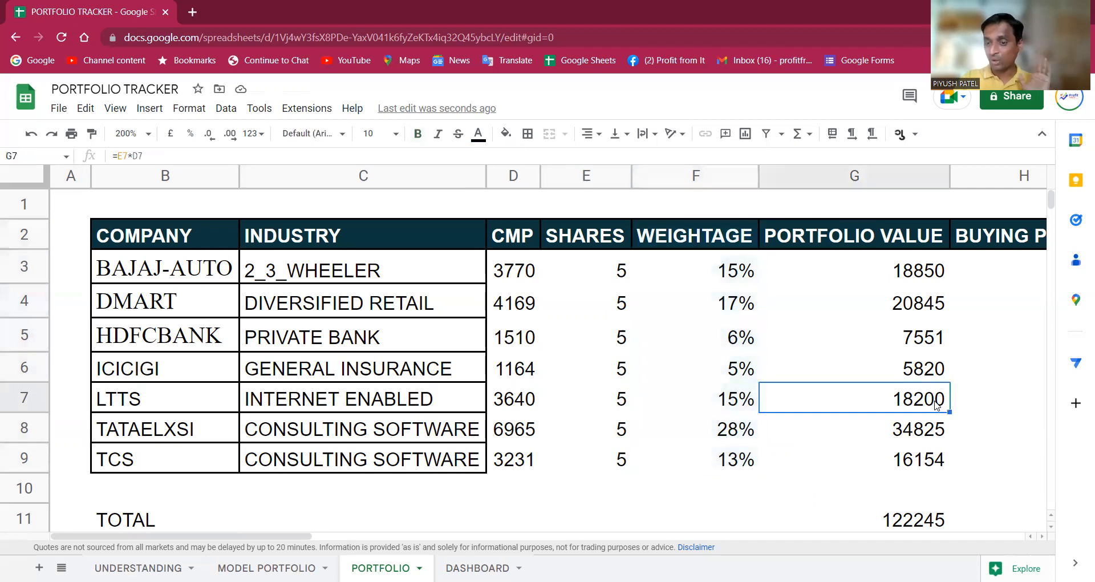
pyautogui.click(735, 246)
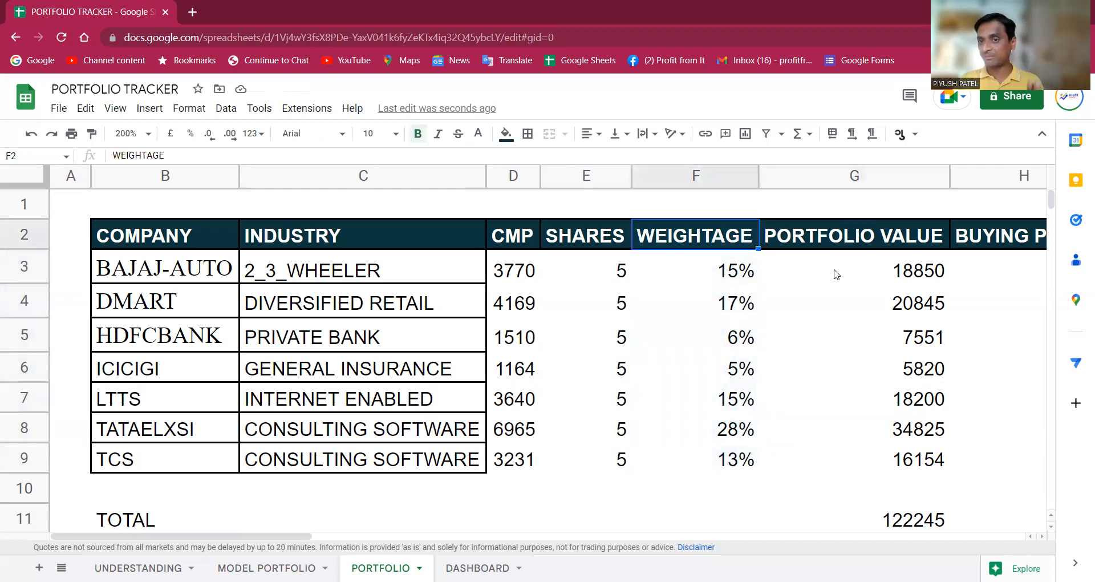
pyautogui.click(896, 240)
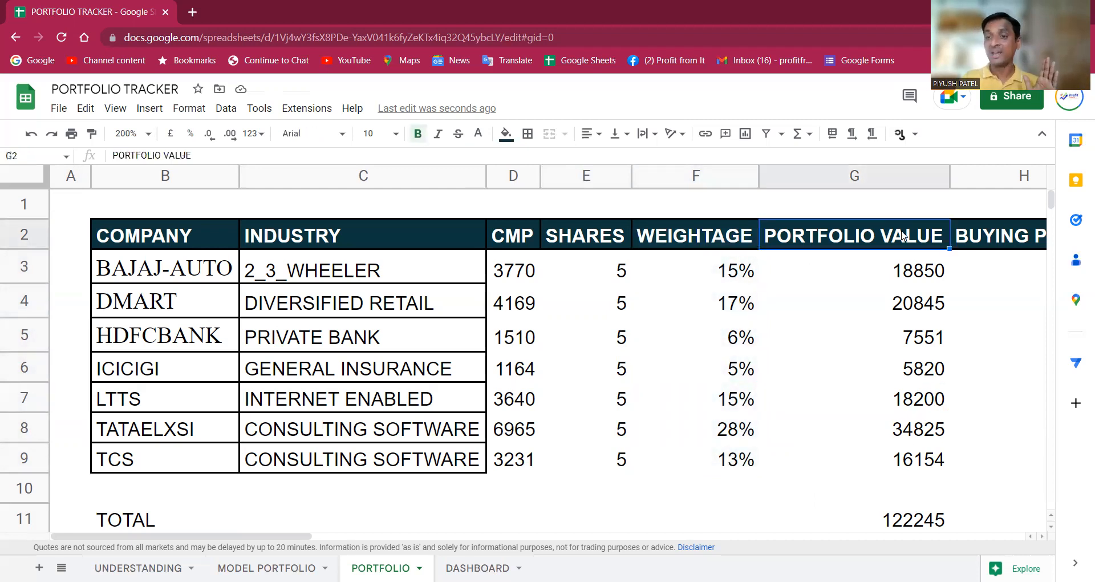
# Examine the BUYING PRICE range H3:H9 next to the weightage and portfolio value columns.
pyautogui.press('Right')
pyautogui.press('Down')
pyautogui.press('Left')
pyautogui.press('Right')
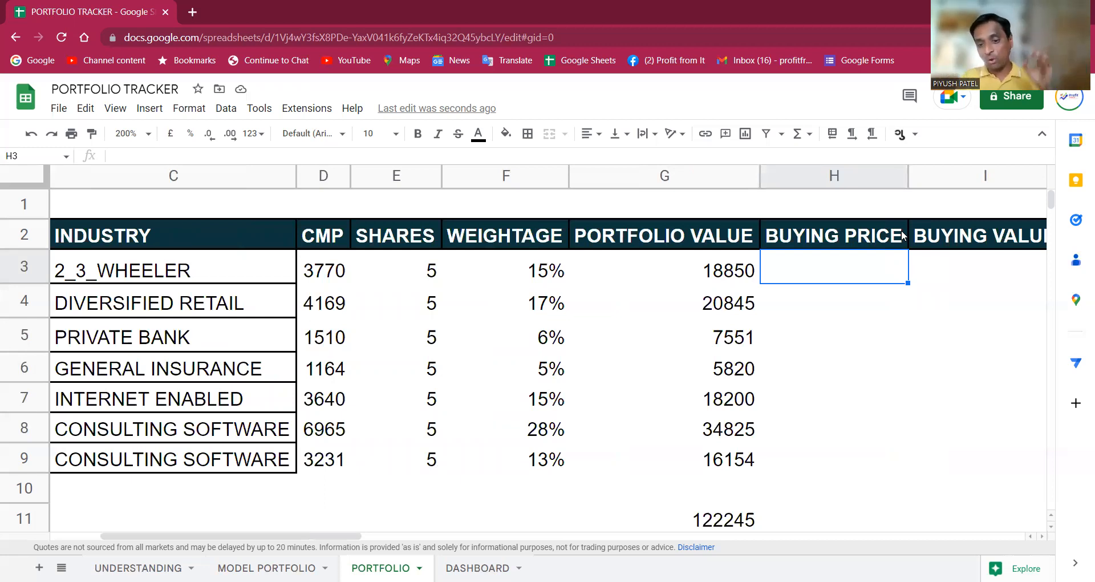
pyautogui.press('Left')
pyautogui.press('Left')
pyautogui.press('Right')
pyautogui.press('Right')
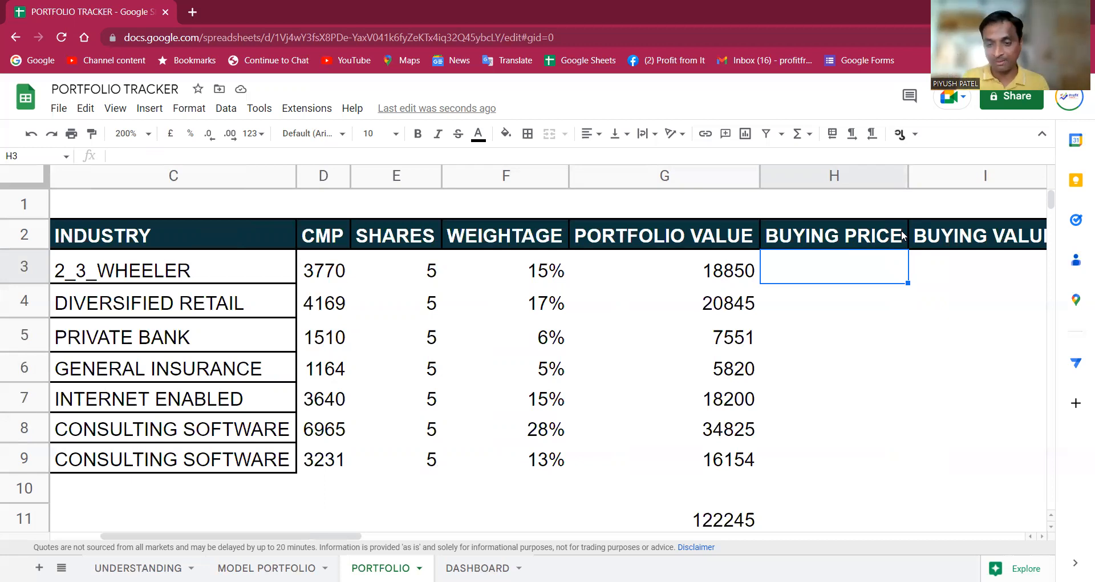
pyautogui.hotkey('shift', 'Down')
pyautogui.hotkey('shift', 'Down')
pyautogui.hotkey('shift', 'Down')
pyautogui.hotkey('shift', 'Down')
pyautogui.hotkey('shift', 'Down')
pyautogui.hotkey('shift', 'Down')
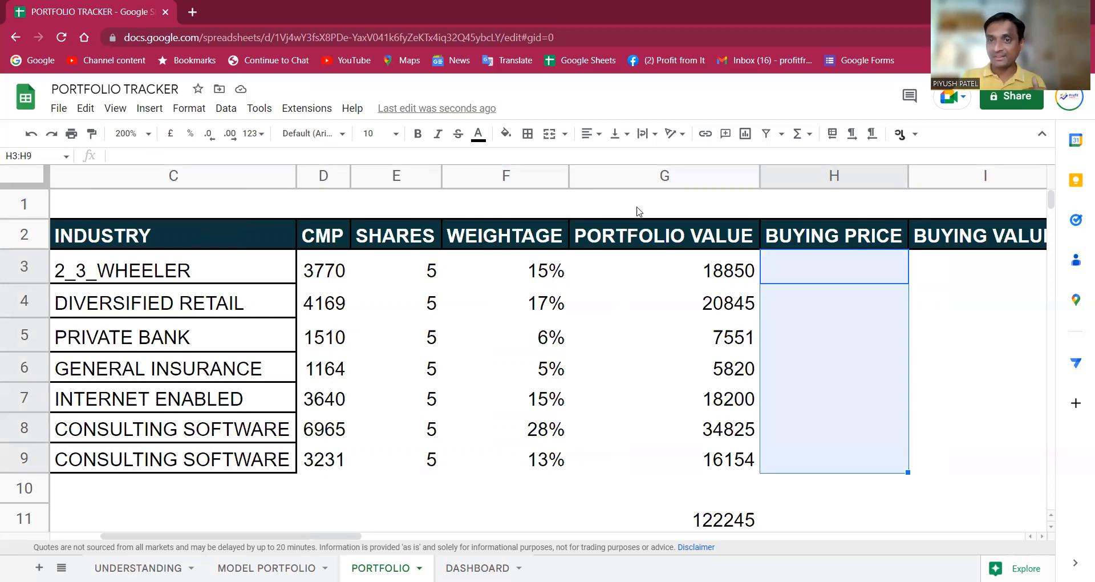
# Fill the BUYING PRICE column, H3:H9, with 3200, 1100, 1500, 1200, 778, 1500 and 2200.
pyautogui.click(829, 277)
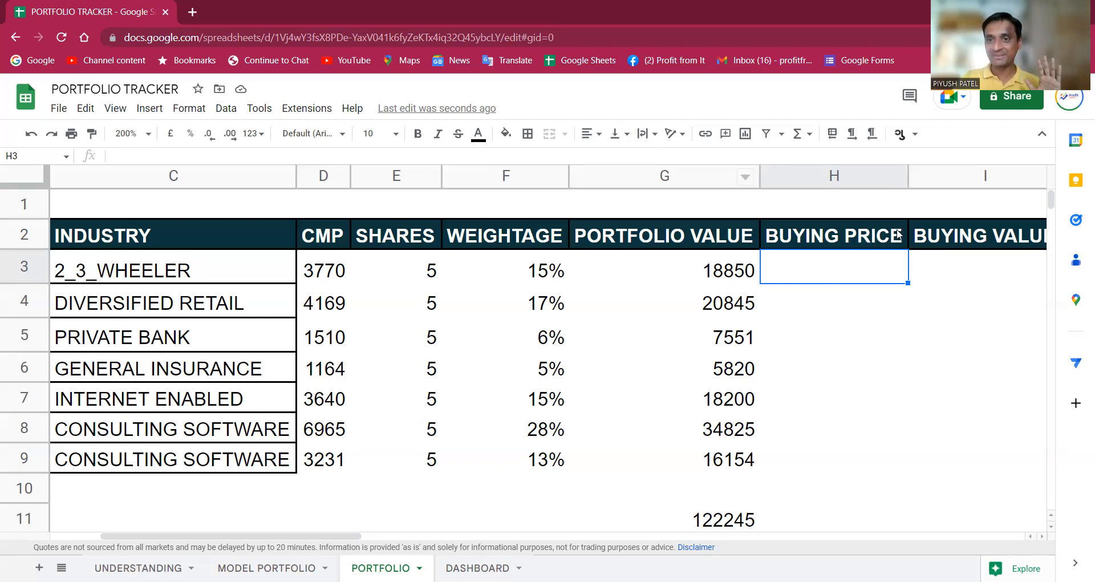
pyautogui.moveTo(873, 266); pyautogui.dragTo(844, 457)
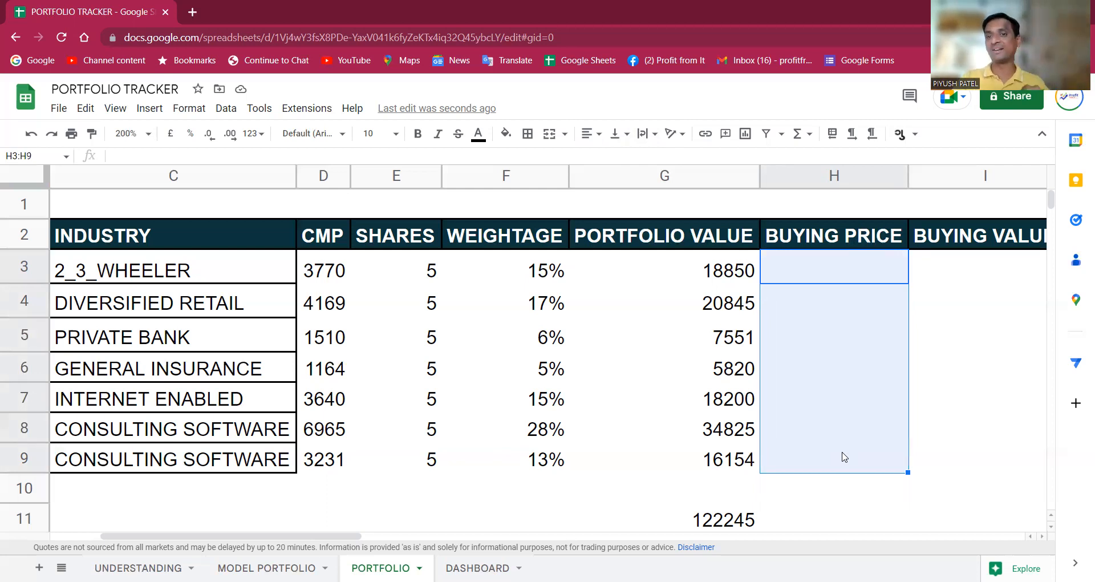
pyautogui.click(844, 457)
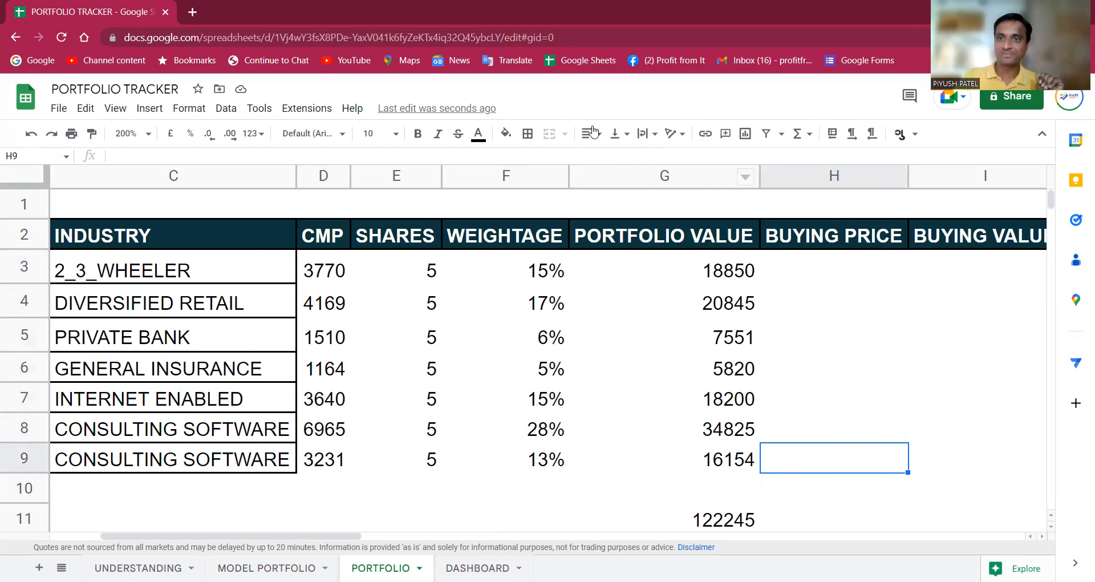
pyautogui.hotkey('ctrl', 'z')
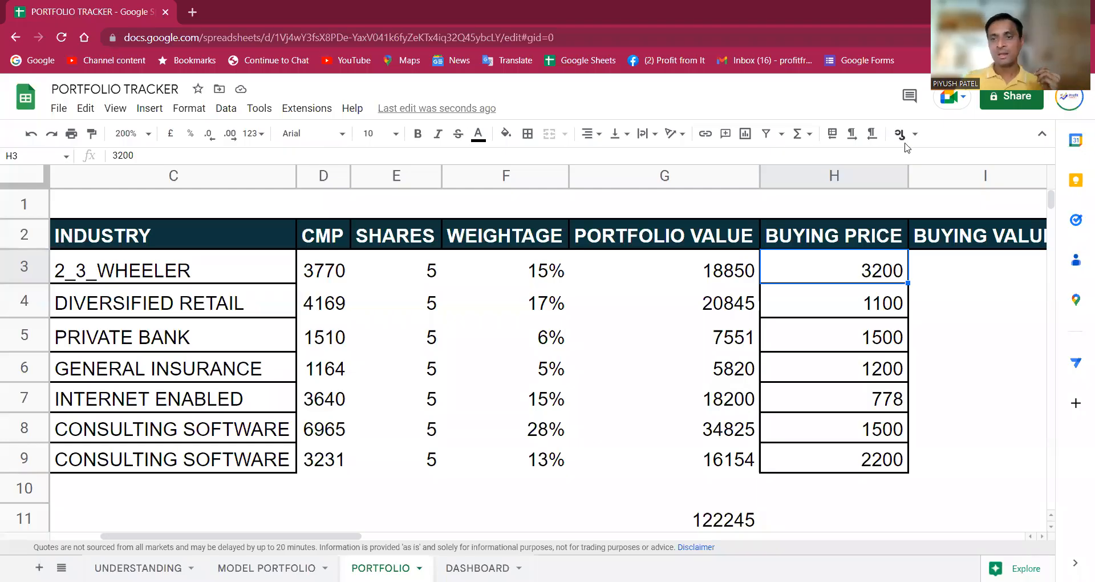
# Look over the BUYING PRICE values in H3:H9 and set the sheet zoom to 150%.
pyautogui.moveTo(883, 269); pyautogui.dragTo(887, 460)
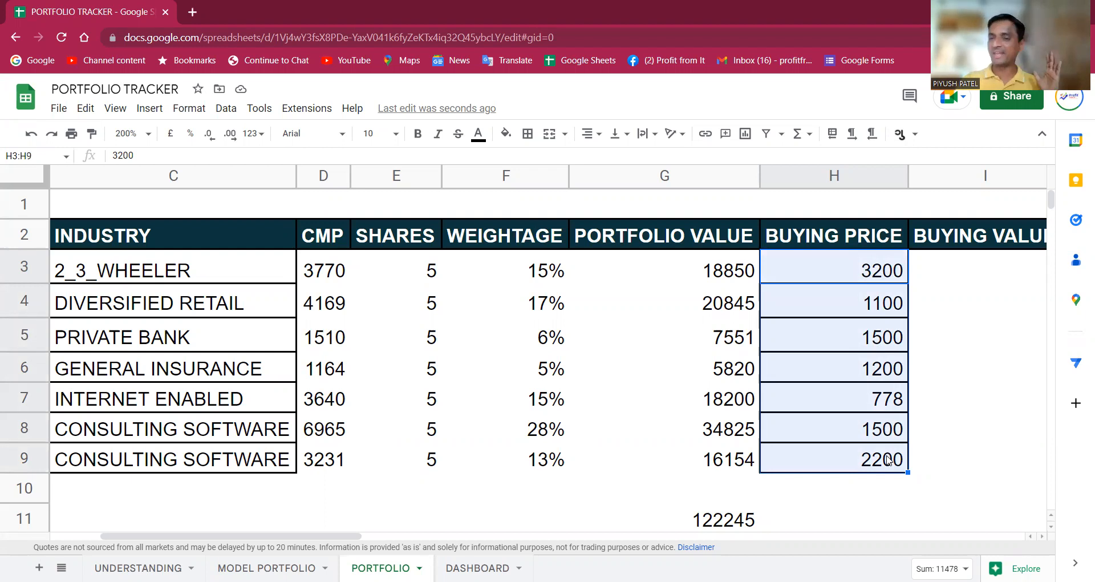
pyautogui.click(887, 459)
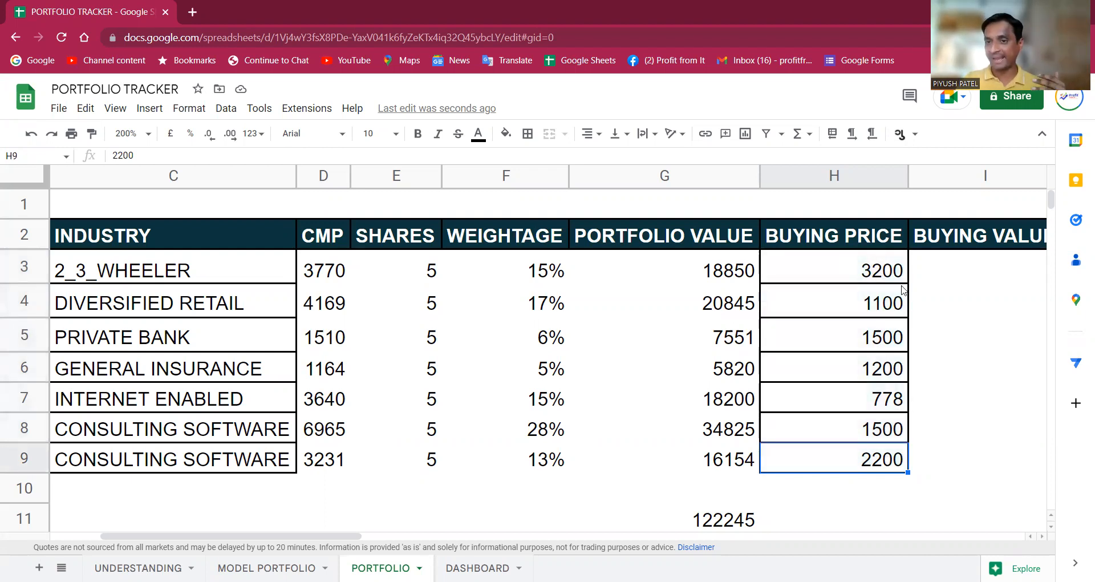
pyautogui.click(888, 276)
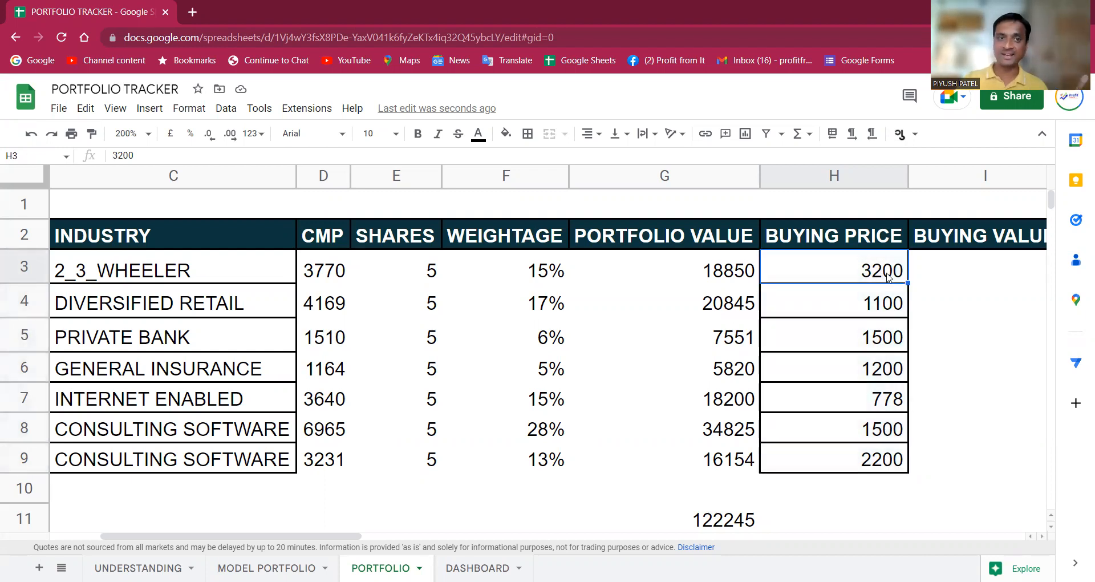
pyautogui.click(151, 135)
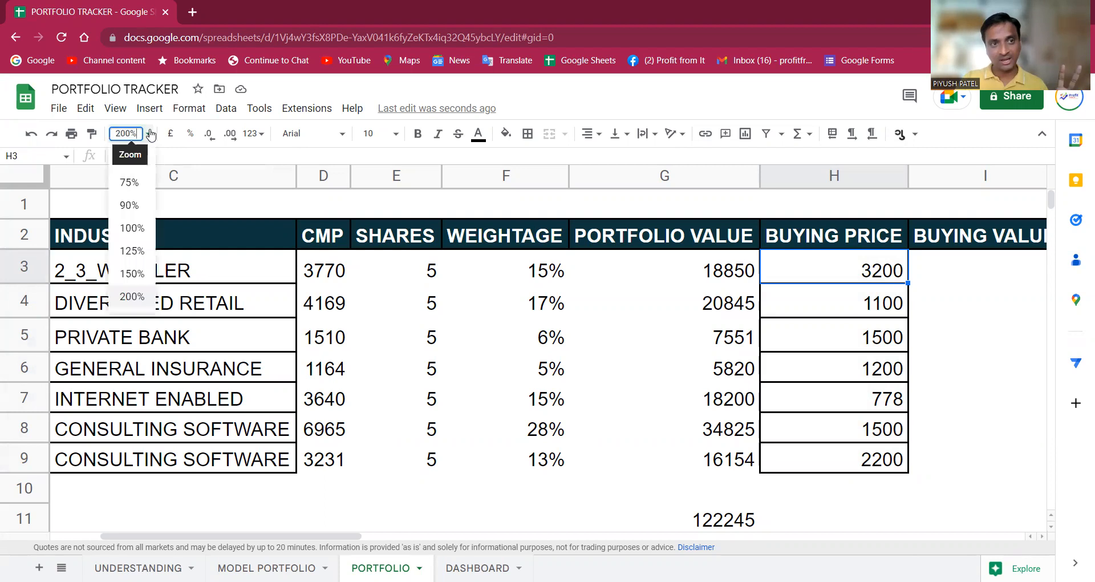
pyautogui.click(131, 273)
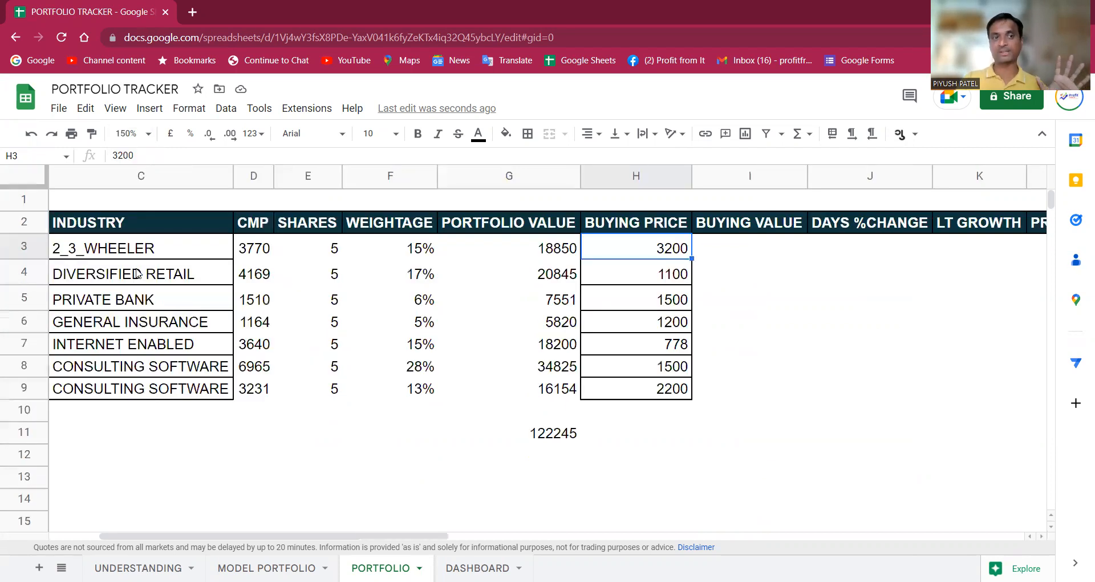
# Enter the formula =H3*E3 in I3 to calculate the first company's BUYING VALUE from buying price and shares.
pyautogui.click(741, 253)
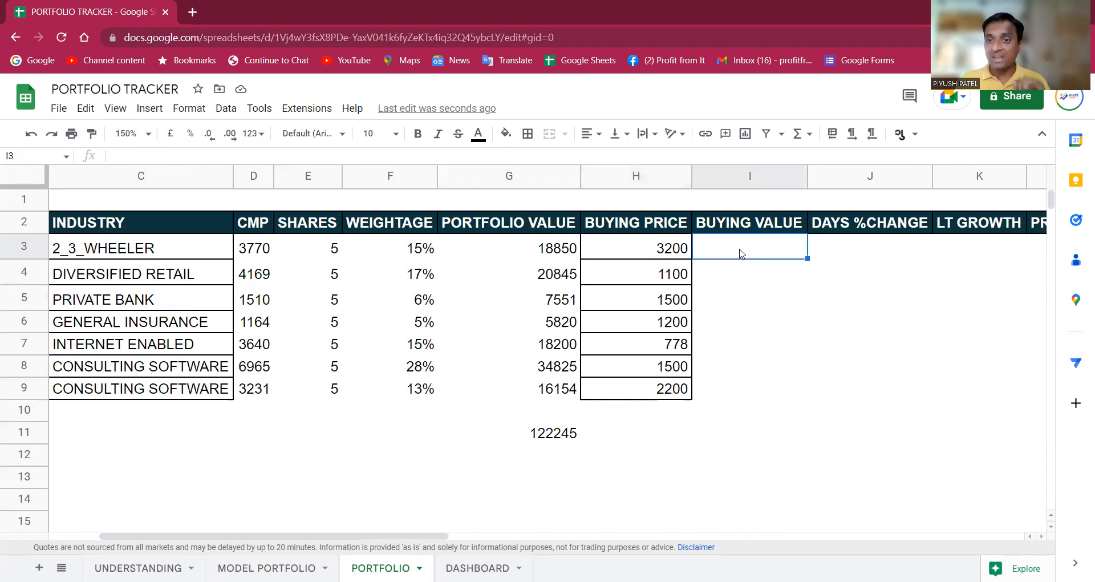
pyautogui.press('Left')
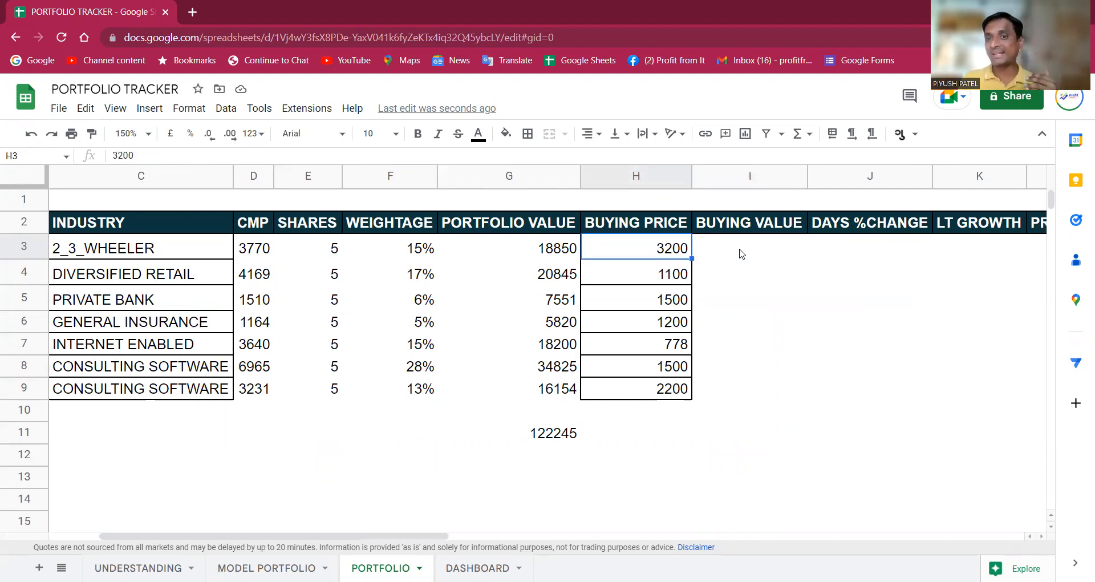
pyautogui.click(741, 254)
pyautogui.write('=')
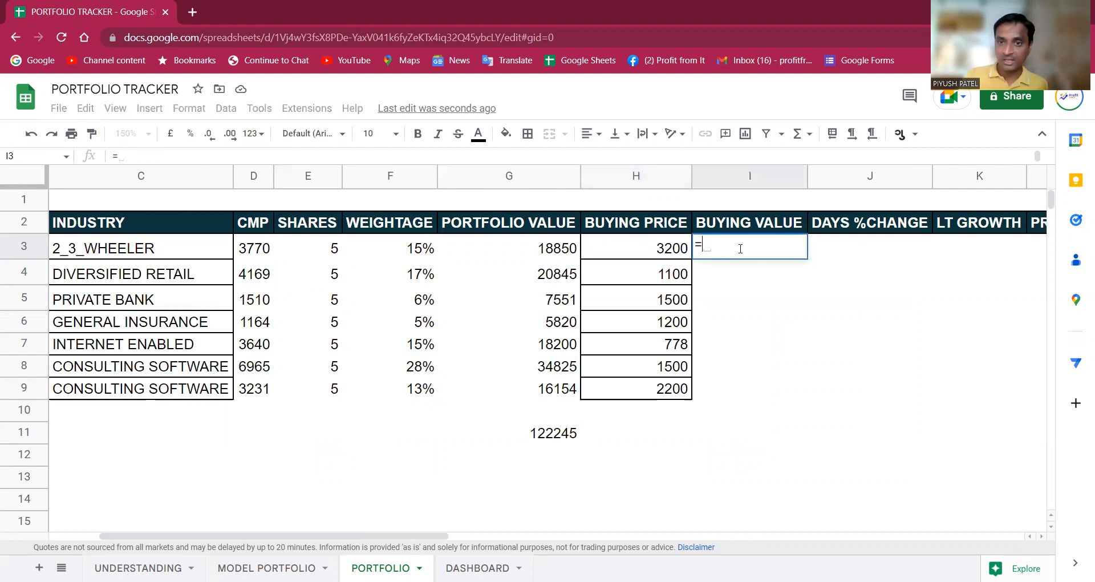
pyautogui.press('Left')
pyautogui.write('*')
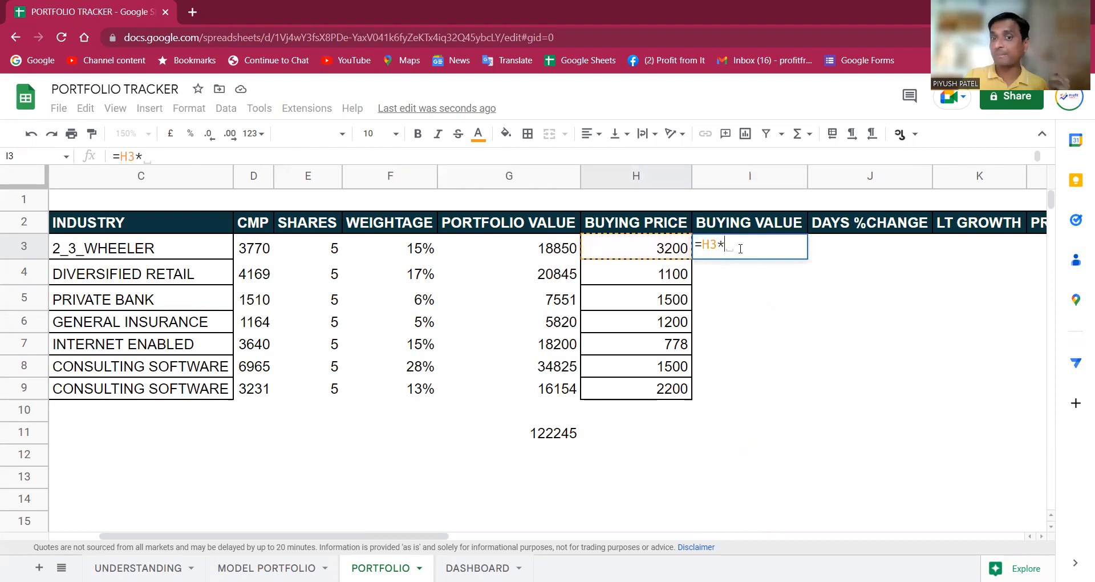
pyautogui.press('Left')
pyautogui.press('Left')
pyautogui.press('Left')
pyautogui.press('Left')
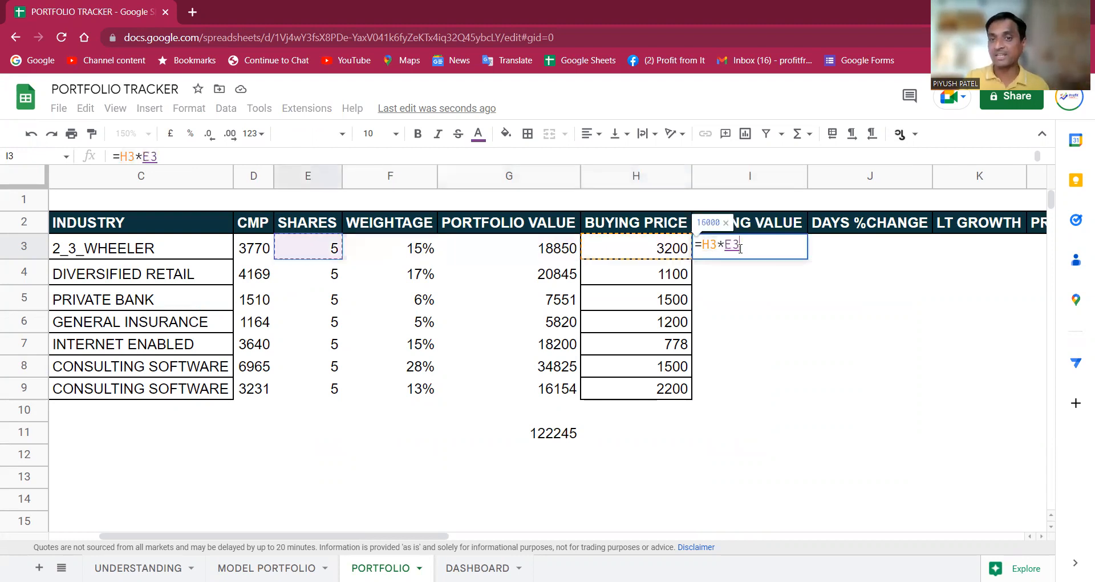
pyautogui.press('Return')
# Copy the I3 buying value formula down through I9 for the remaining companies.
pyautogui.click(741, 254)
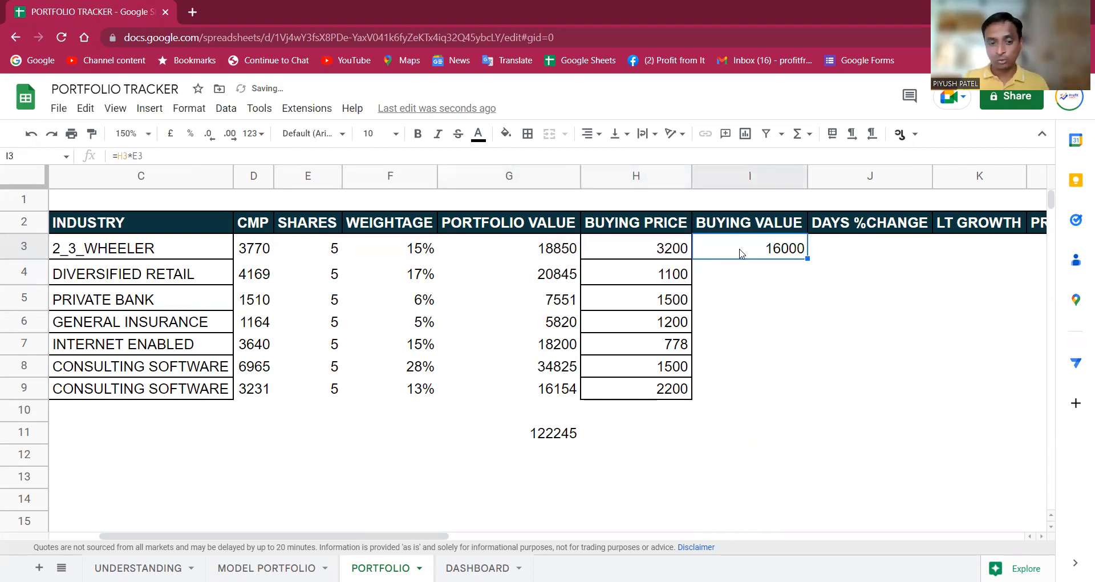
pyautogui.hotkey('shift', 'Down')
pyautogui.hotkey('shift', 'Down')
pyautogui.hotkey('shift', 'Down')
pyautogui.hotkey('shift', 'Down')
pyautogui.hotkey('shift', 'Down')
pyautogui.hotkey('shift', 'Down')
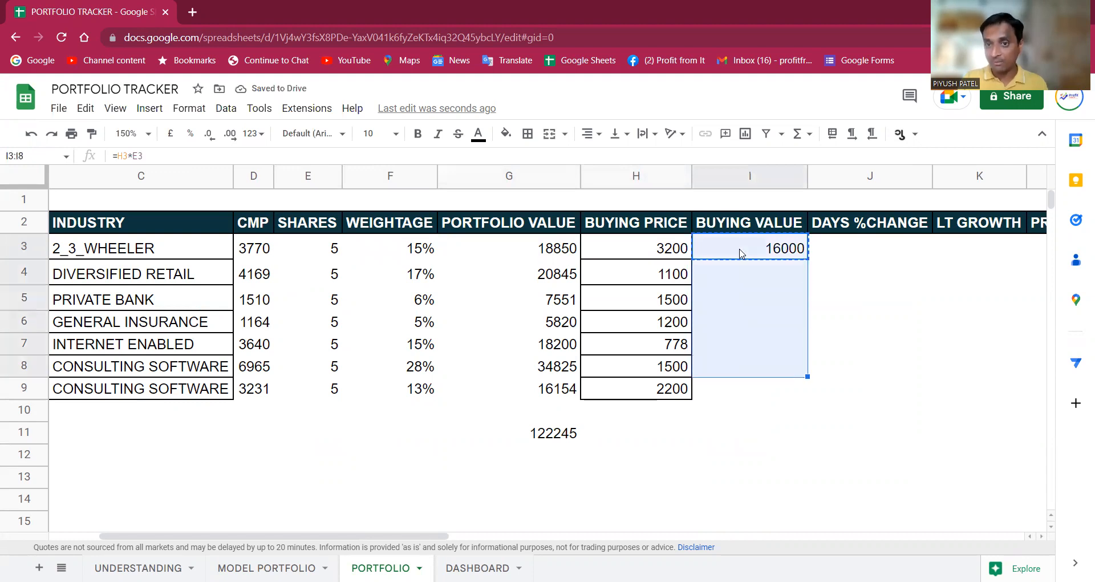
pyautogui.hotkey('ctrl', 'v')
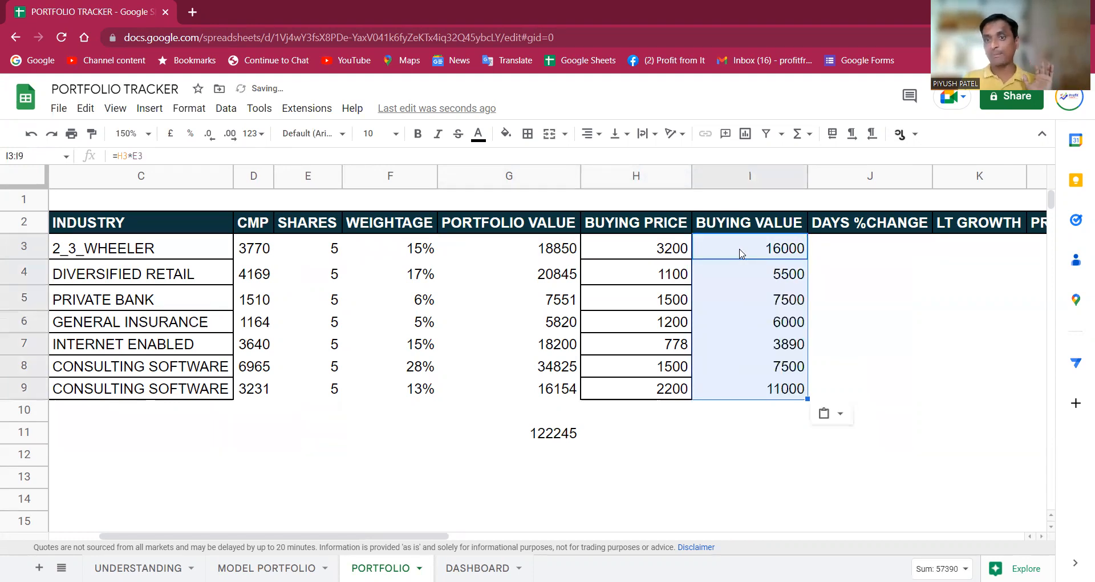
# Copy the SUM formula from G11 into I11 to total the BUYING VALUE column.
pyautogui.press('Down')
pyautogui.press('Down')
pyautogui.press('Down')
pyautogui.press('Down')
pyautogui.press('Down')
pyautogui.press('Down')
pyautogui.press('Down')
pyautogui.press('Down')
pyautogui.press('Down')
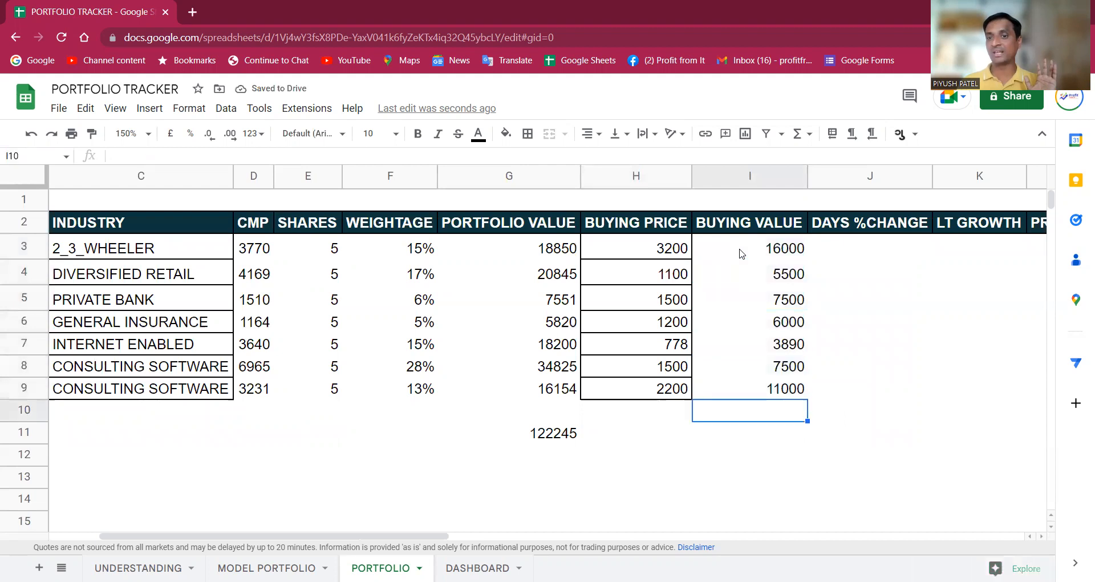
pyautogui.press('Left')
pyautogui.press('Left')
pyautogui.press('Up')
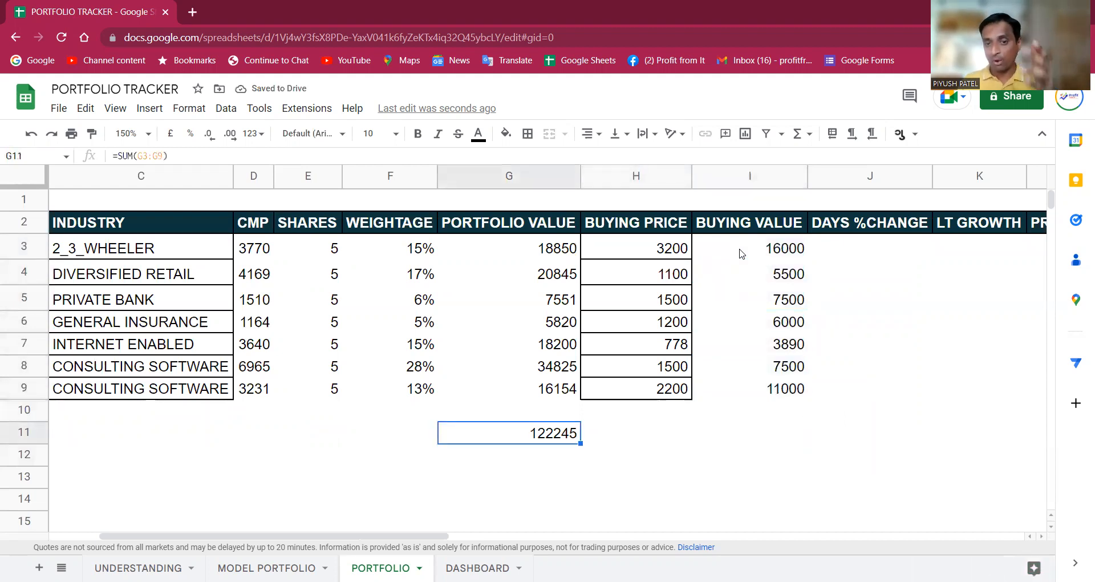
pyautogui.hotkey('ctrl', 'c')
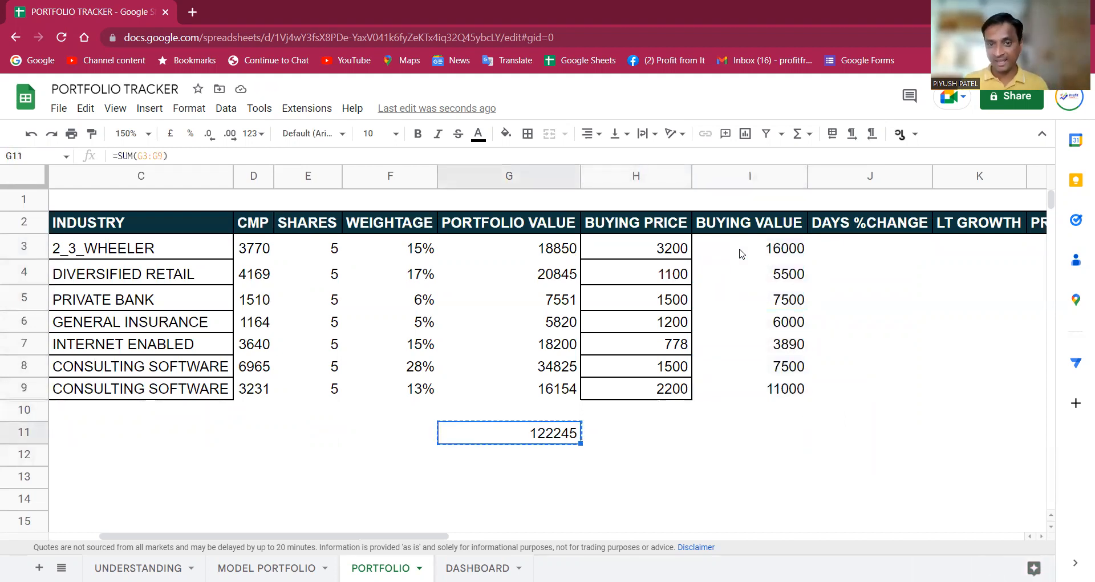
pyautogui.press('Right')
pyautogui.press('Right')
pyautogui.press('Left')
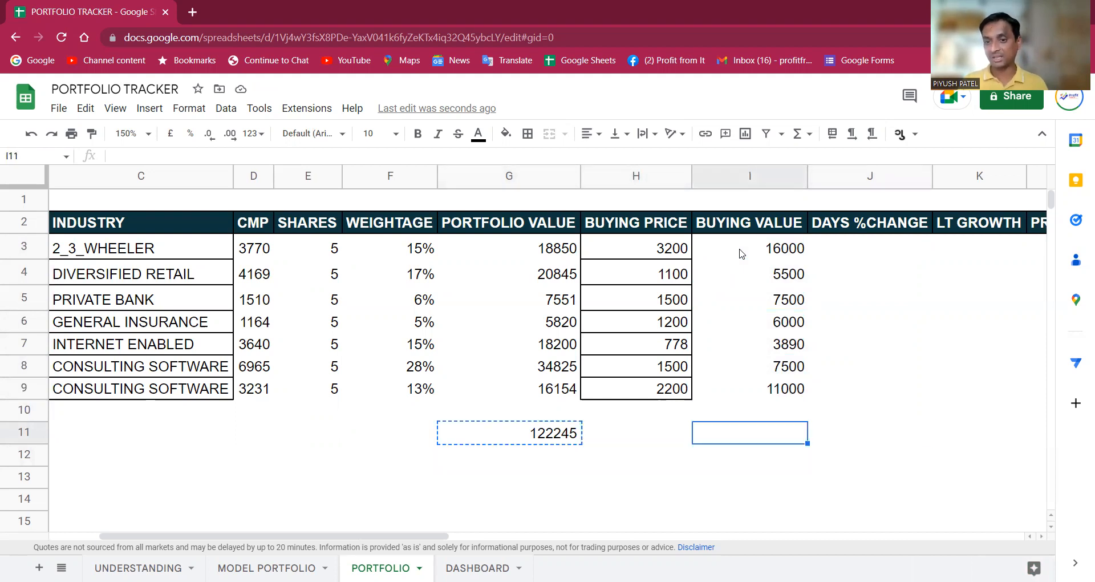
pyautogui.hotkey('ctrl', 'v')
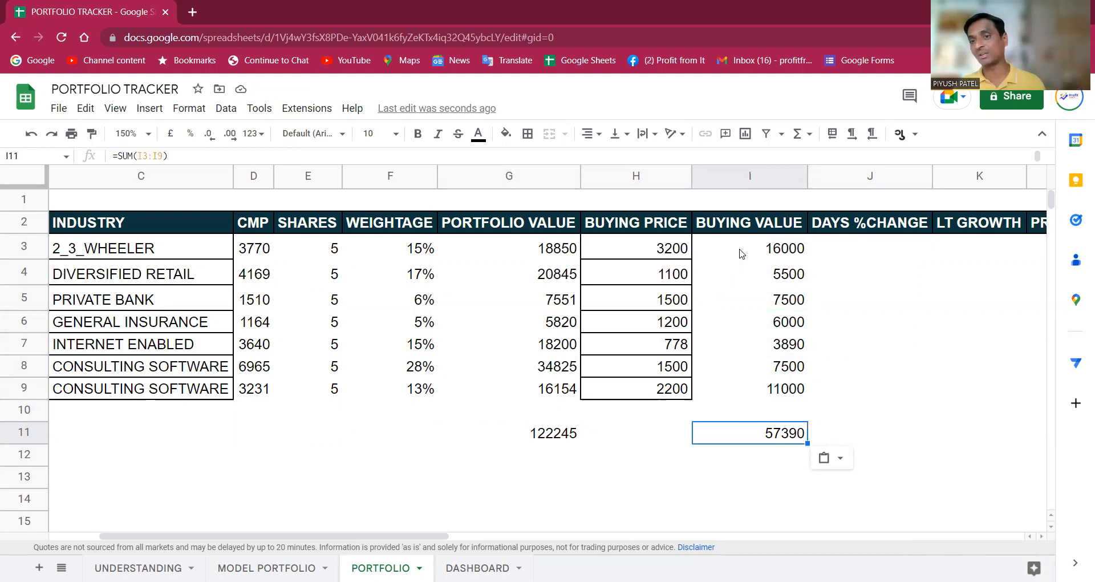
pyautogui.press('Left')
pyautogui.press('Left')
pyautogui.press('Left')
pyautogui.press('Right')
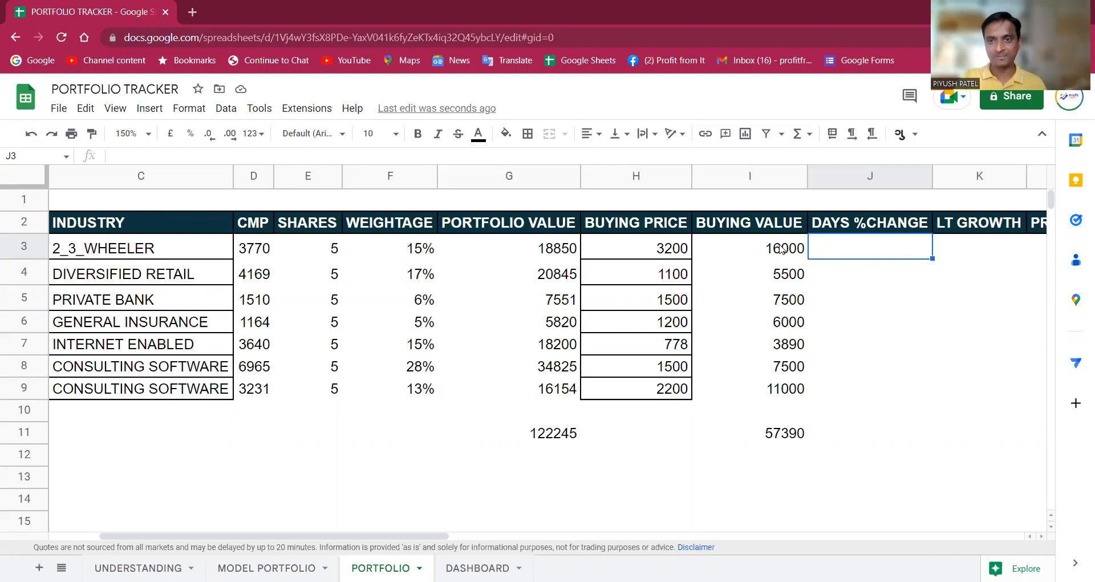
pyautogui.press('Left')
pyautogui.press('Left')
pyautogui.press('Left')
pyautogui.press('Left')
pyautogui.press('Left')
pyautogui.press('Left')
pyautogui.press('Left')
pyautogui.hotkey('ctrl', 'c')
pyautogui.press('Right')
pyautogui.press('Right')
pyautogui.press('Right')
pyautogui.press('Right')
pyautogui.press('Right')
pyautogui.press('Right')
pyautogui.press('Right')
pyautogui.press('Right')
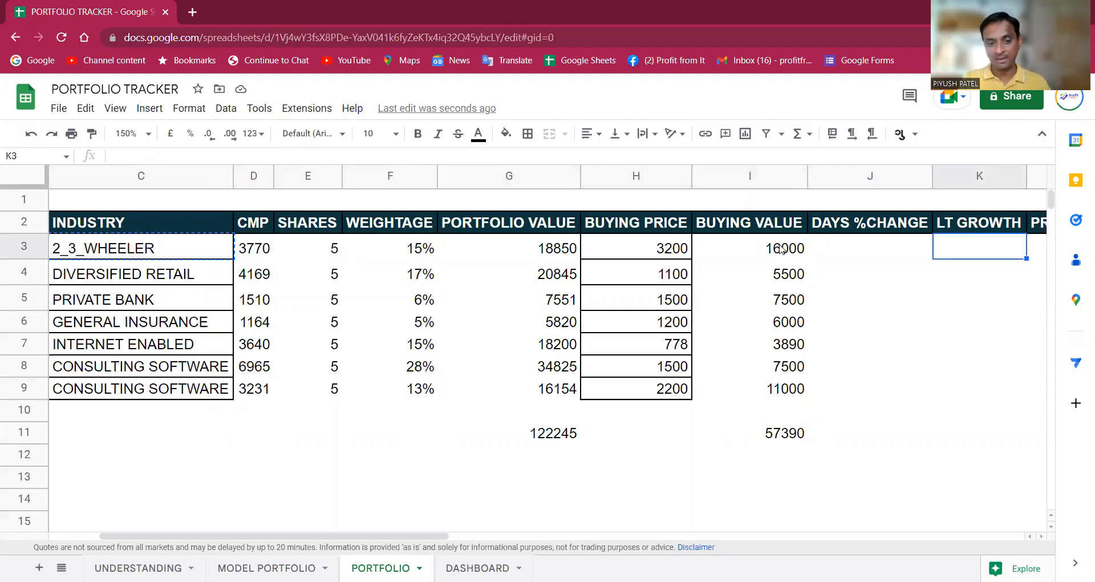
pyautogui.press('Left')
pyautogui.hotkey('ctrl', 'v')
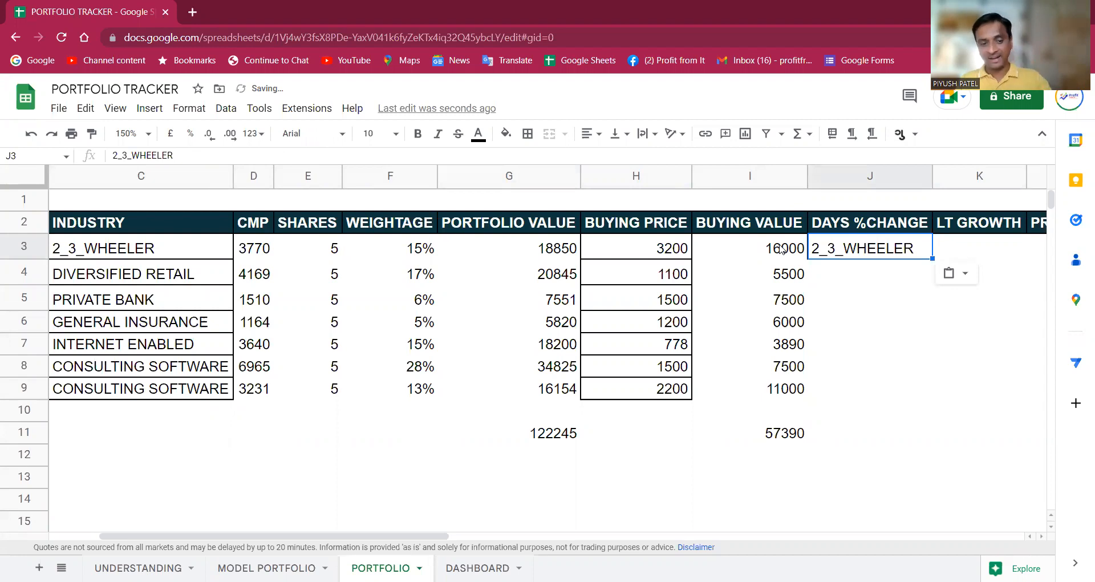
pyautogui.press('F2')
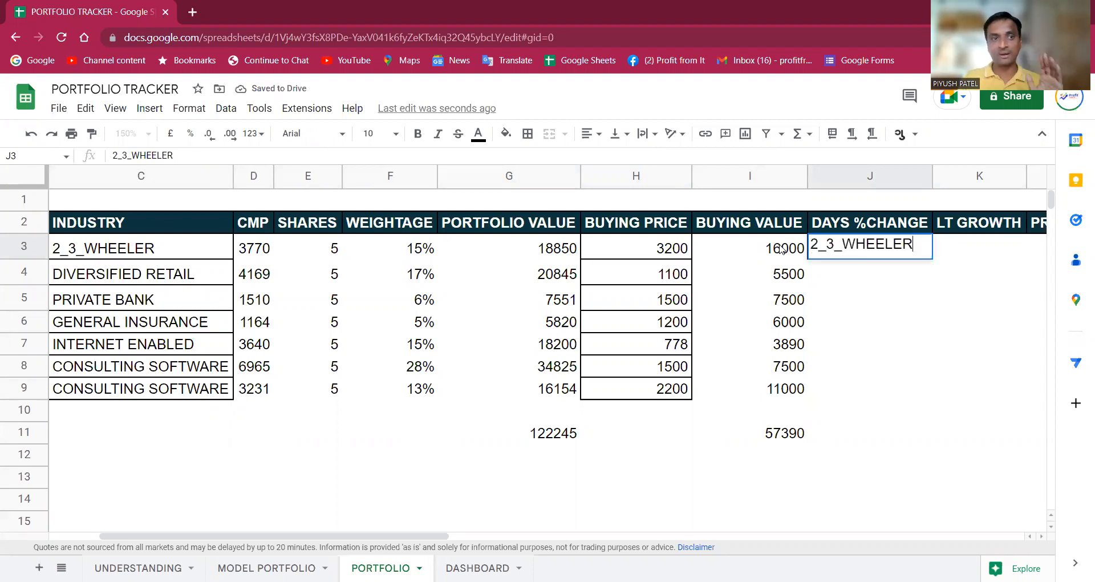
pyautogui.press('Escape')
# Copy the GOOGLEFINANCE price formula from D3 into J3 under DAYS %CHANGE, replacing the industry text.
pyautogui.press('Left')
pyautogui.press('Left')
pyautogui.press('Left')
pyautogui.press('Left')
pyautogui.press('Left')
pyautogui.press('Left')
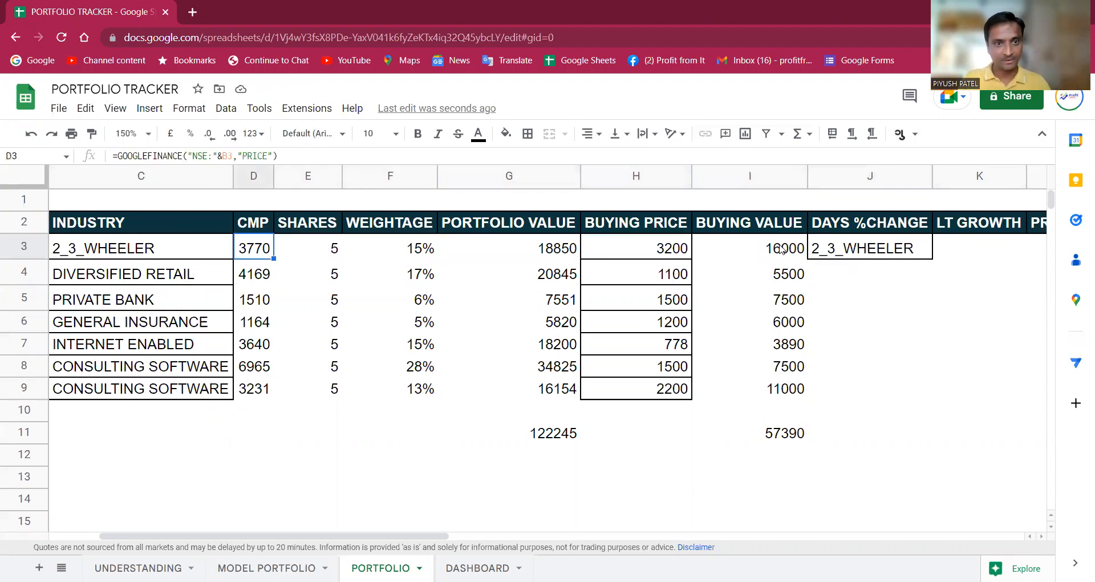
pyautogui.press('Right')
pyautogui.press('Right')
pyautogui.press('Right')
pyautogui.press('Right')
pyautogui.press('Right')
pyautogui.press('Right')
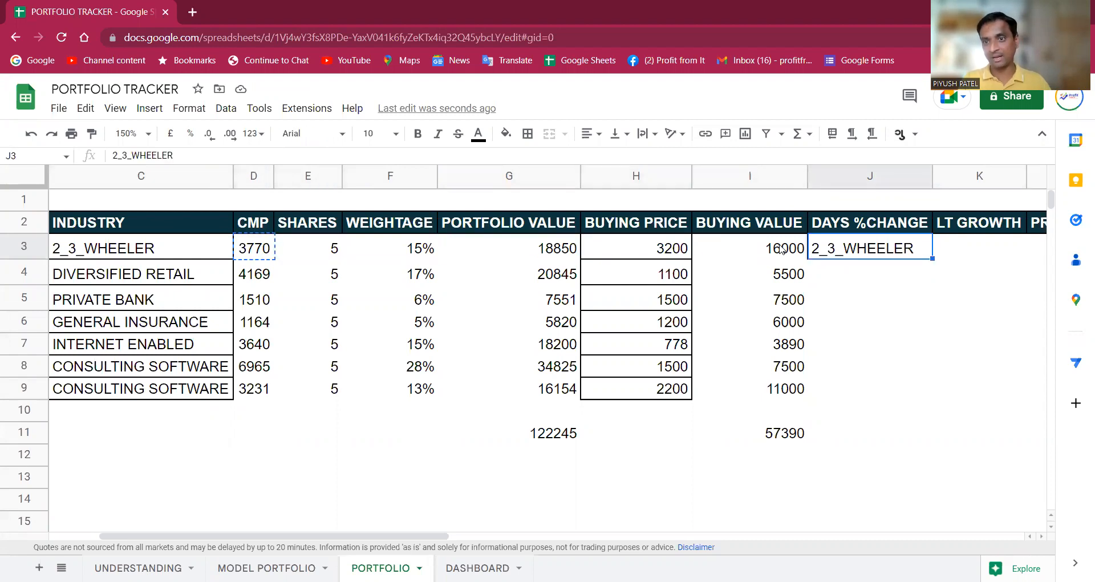
pyautogui.hotkey('ctrl', 'v')
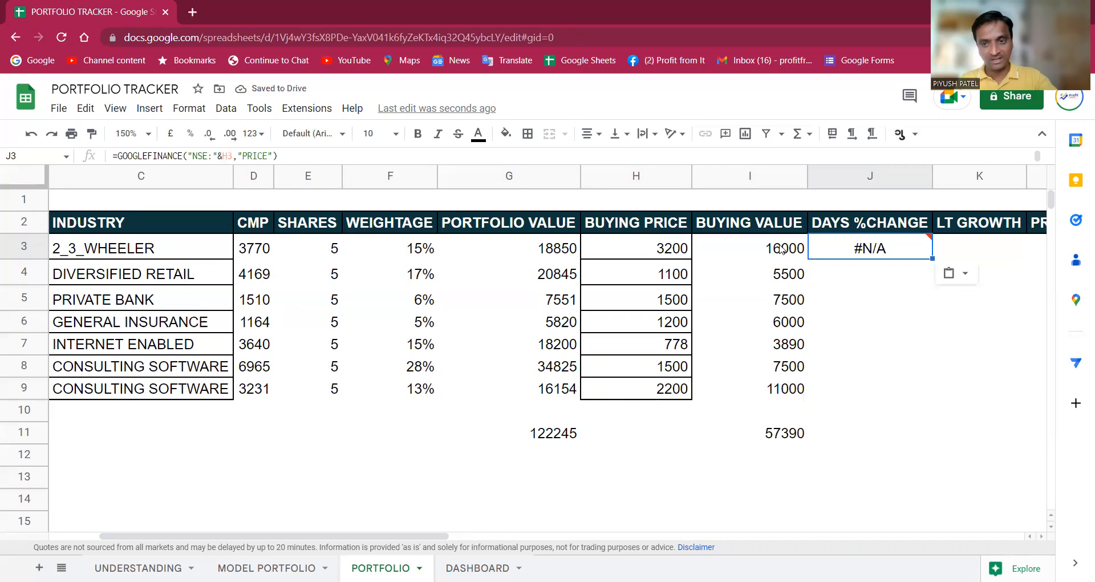
# Change the ticker reference in J3's GOOGLEFINANCE formula to C3, keeping the "PRICE" attribute.
pyautogui.press('F2')
pyautogui.press('Left')
pyautogui.press('Left')
pyautogui.press('Left')
pyautogui.press('Left')
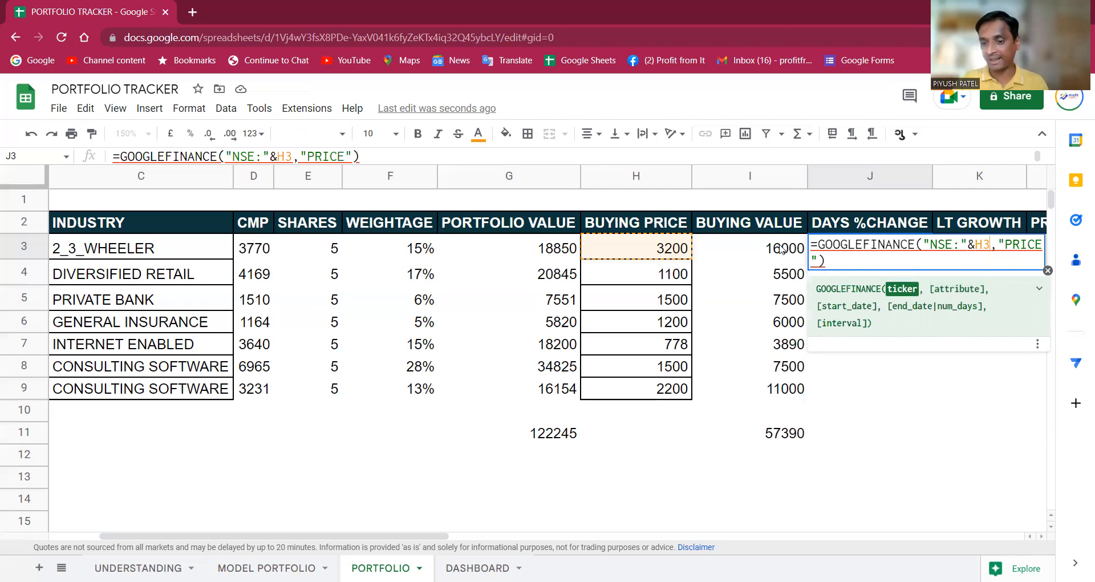
pyautogui.press('BackSpace')
pyautogui.press('Delete')
pyautogui.press('Left')
pyautogui.press('Left')
pyautogui.press('Left')
pyautogui.press('Left')
pyautogui.press('Left')
pyautogui.press('Left')
pyautogui.press('Left')
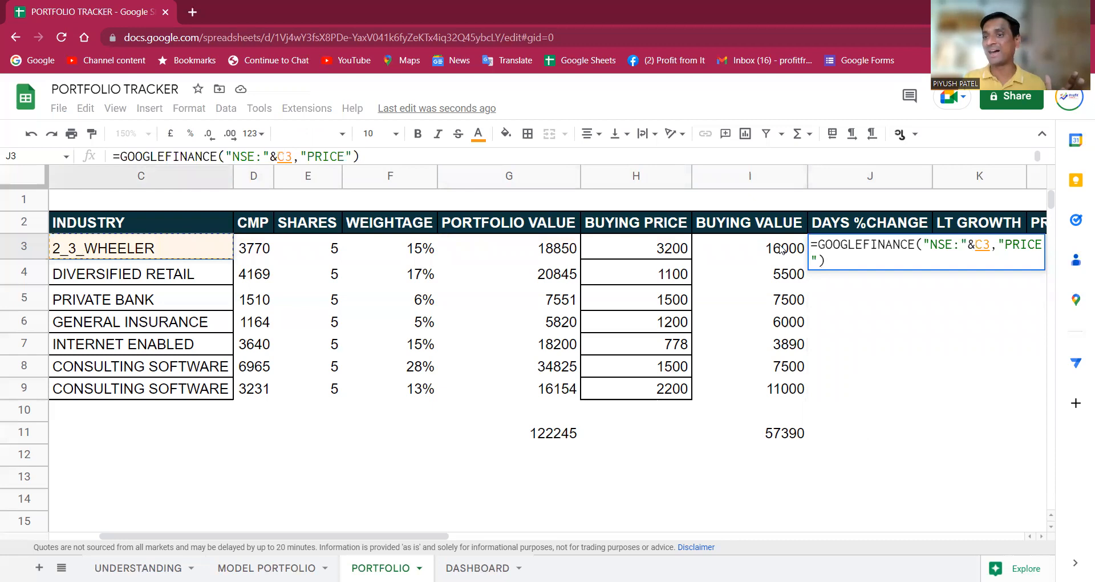
pyautogui.press('Return')
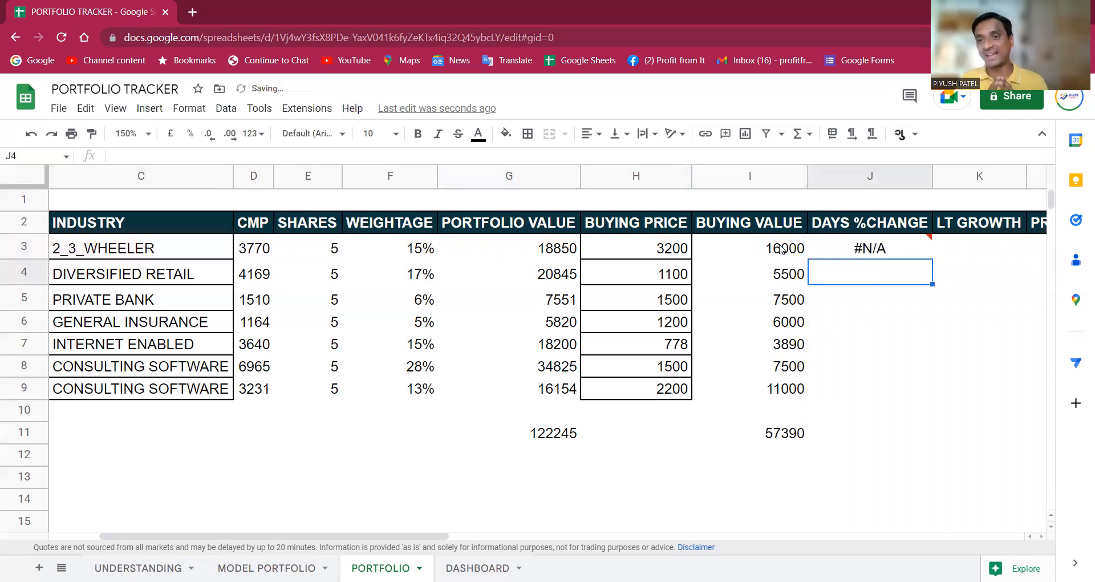
# Inspect the ticker reference and attribute arguments of the GOOGLEFINANCE formula in J3.
pyautogui.press('Up')
pyautogui.press('Return')
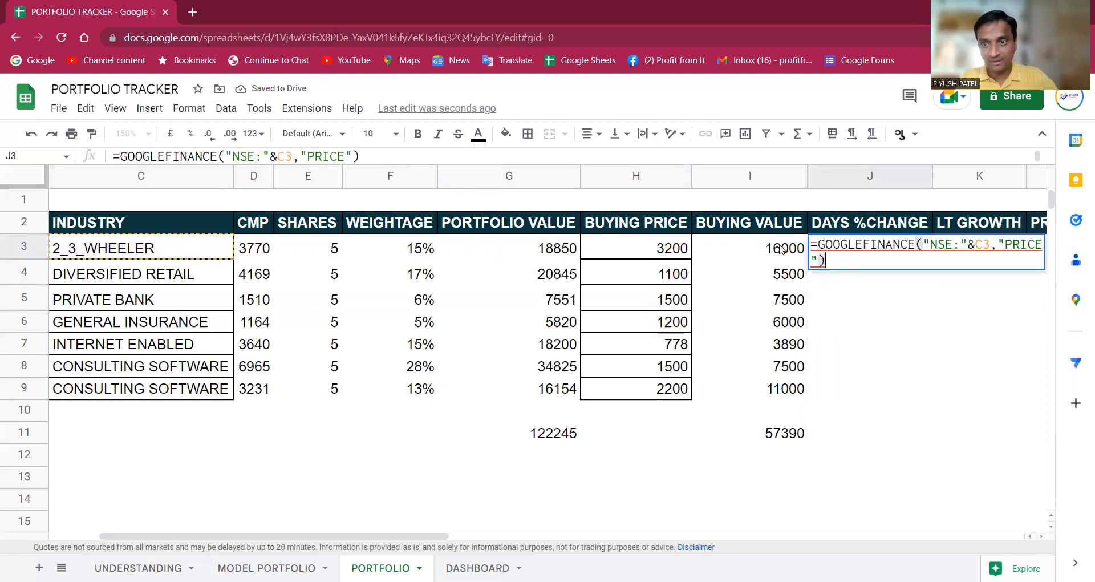
pyautogui.press('Left')
pyautogui.press('Left')
pyautogui.press('Left')
pyautogui.press('Left')
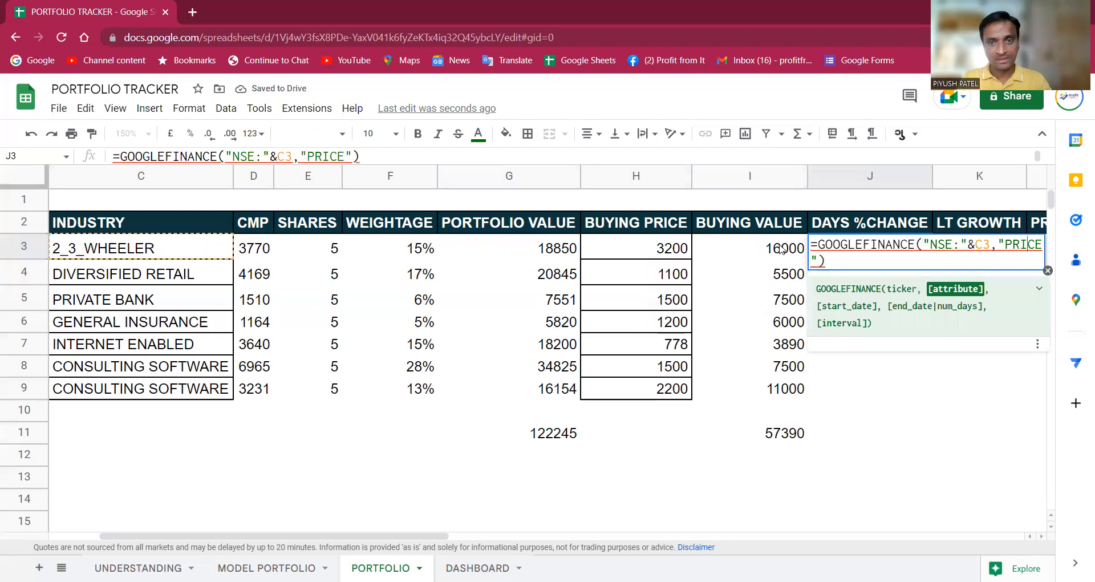
pyautogui.press('Left')
pyautogui.press('Left')
pyautogui.press('Left')
pyautogui.press('Left')
pyautogui.press('Left')
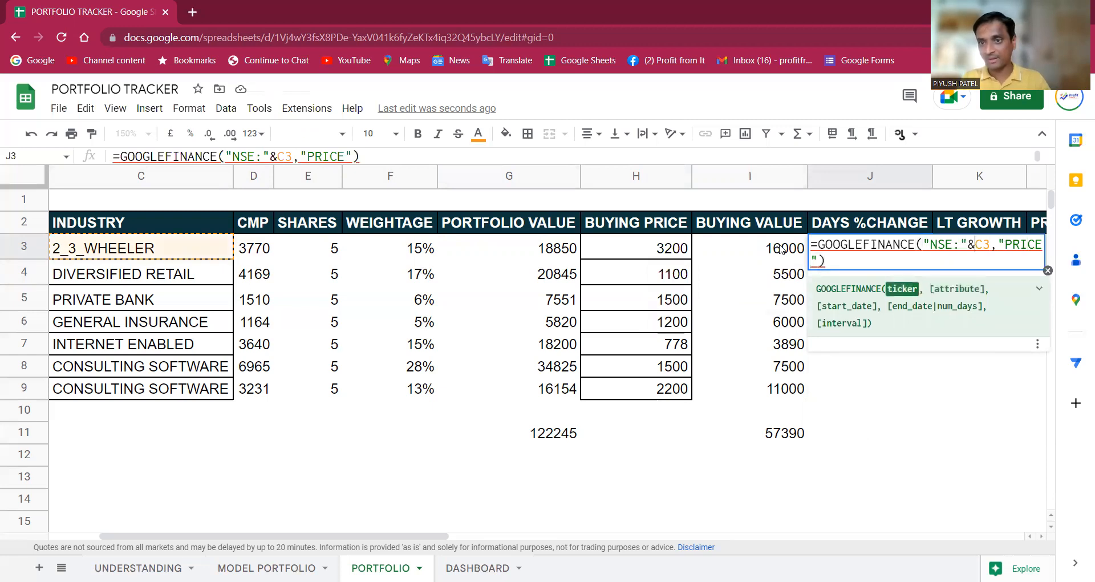
pyautogui.press('Right')
pyautogui.press('Right')
pyautogui.press('Right')
pyautogui.press('Right')
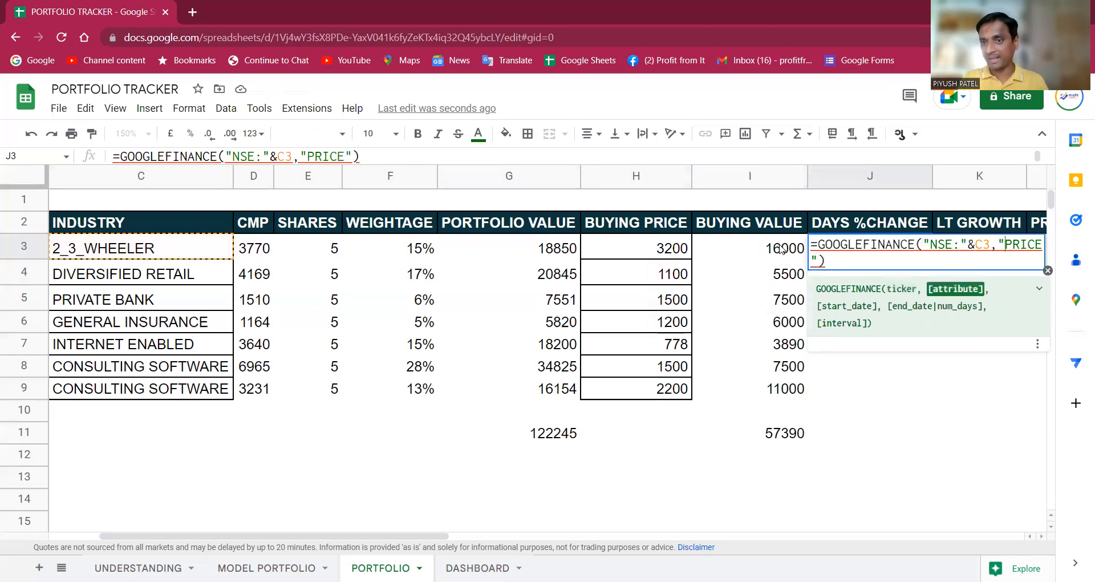
pyautogui.press('Right')
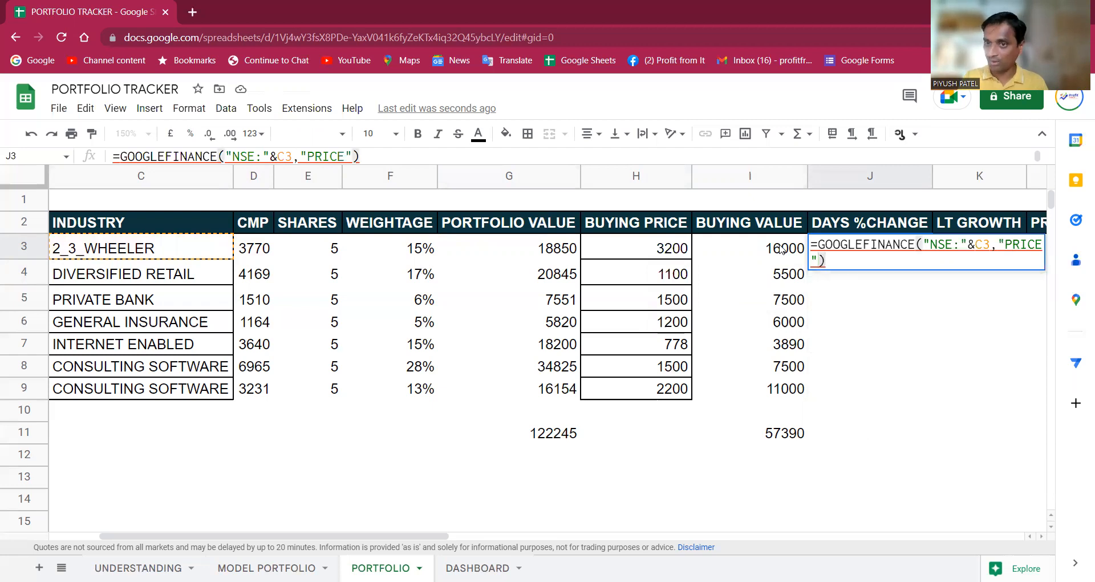
pyautogui.press('Return')
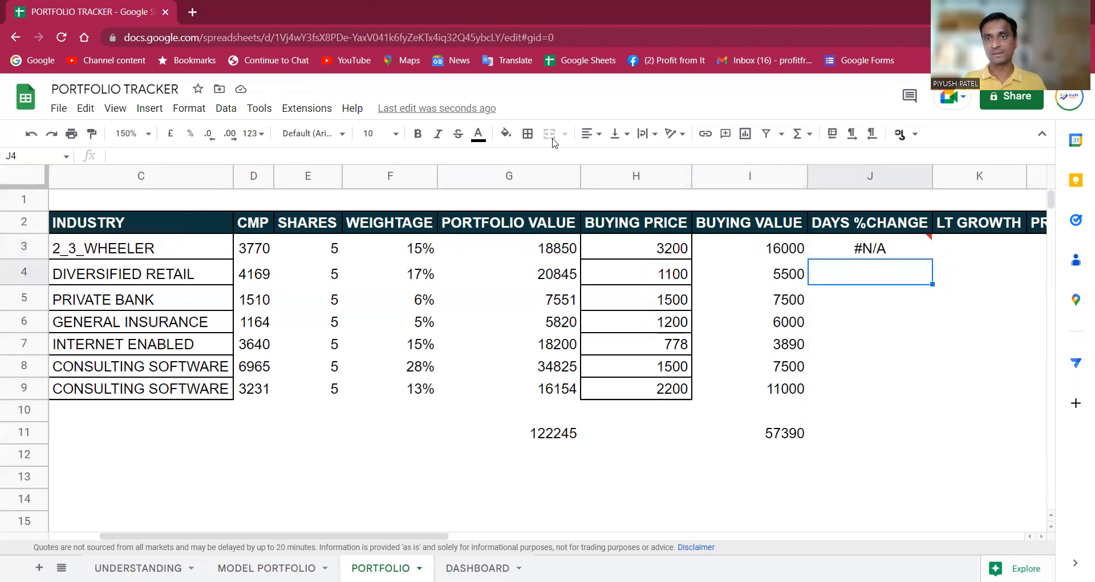
pyautogui.press('Up')
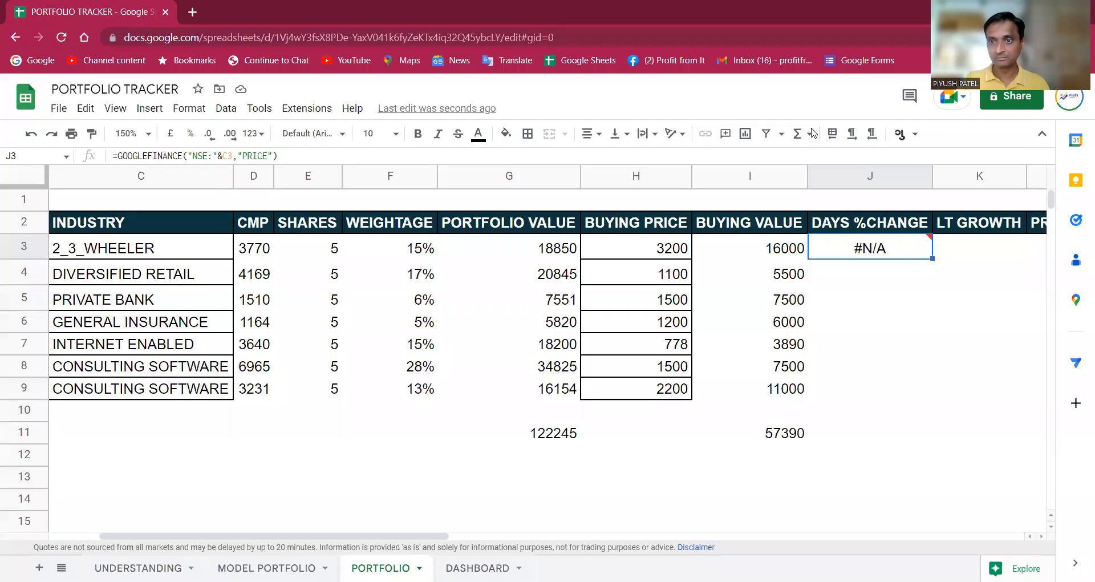
# Change the ticker reference in J3's GOOGLEFINANCE formula to B3, the company symbol cell.
pyautogui.doubleClick(898, 252)
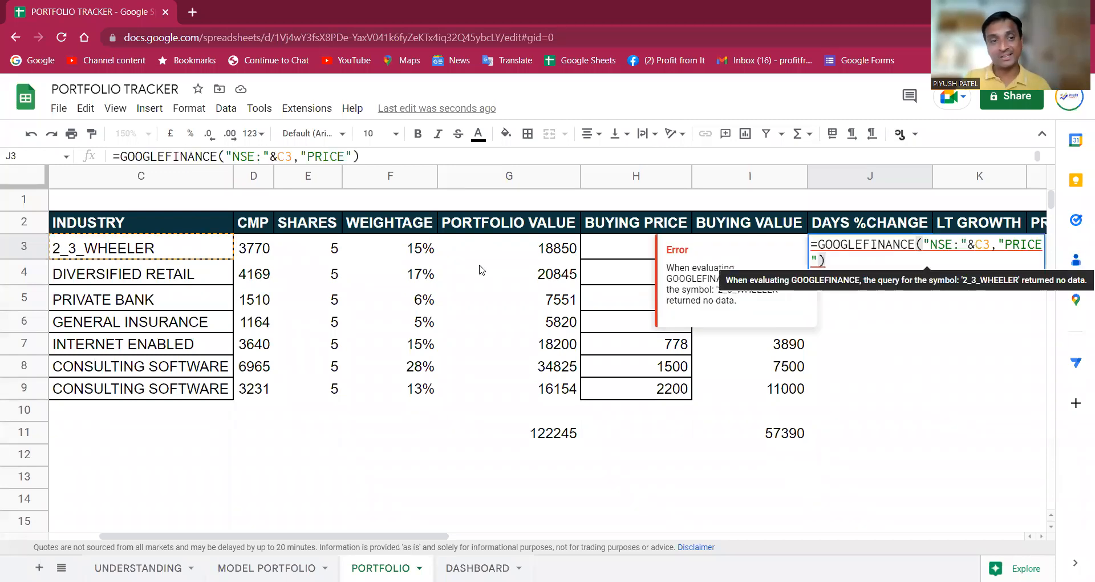
pyautogui.click(984, 245)
pyautogui.press('BackSpace')
pyautogui.write('B')
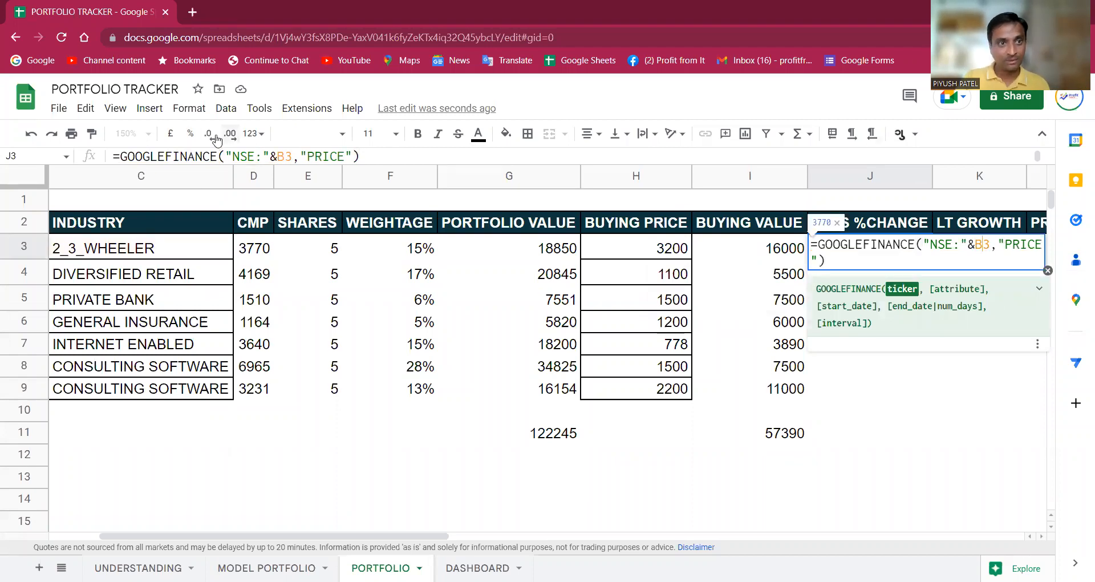
pyautogui.moveTo(350, 542); pyautogui.dragTo(322, 542)
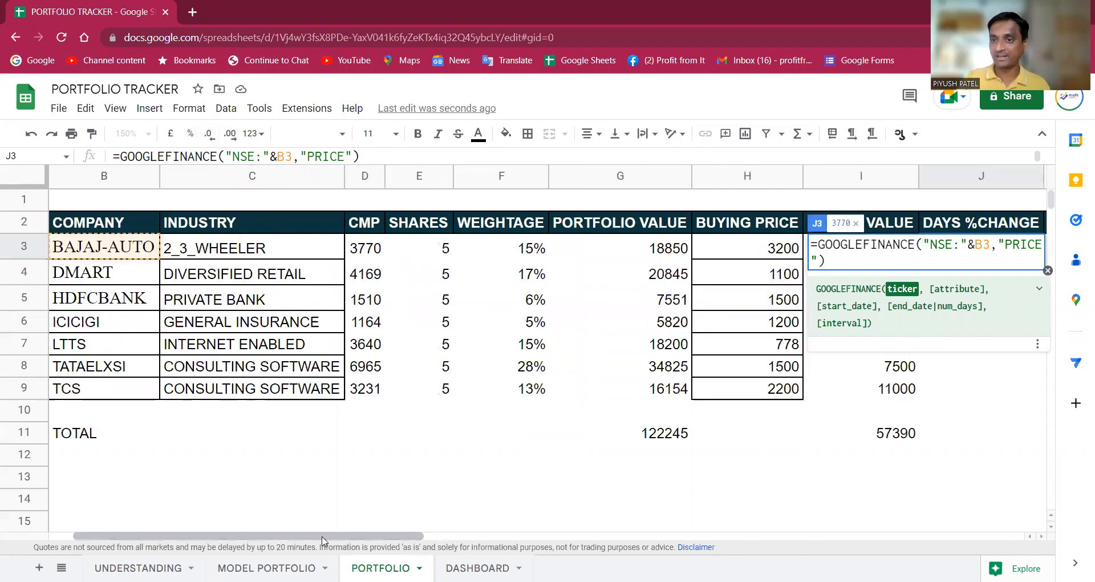
pyautogui.press('Return')
pyautogui.press('Up')
pyautogui.press('Right')
pyautogui.press('Left')
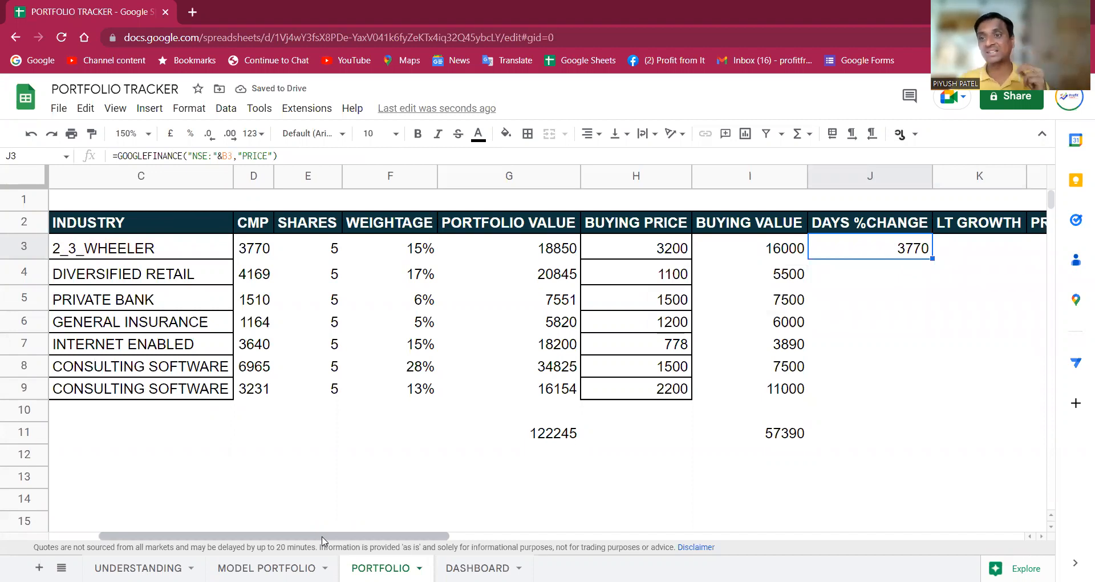
# Replace the attribute in J3's GOOGLEFINANCE formula with "CHANGEPCT".
pyautogui.press('F2')
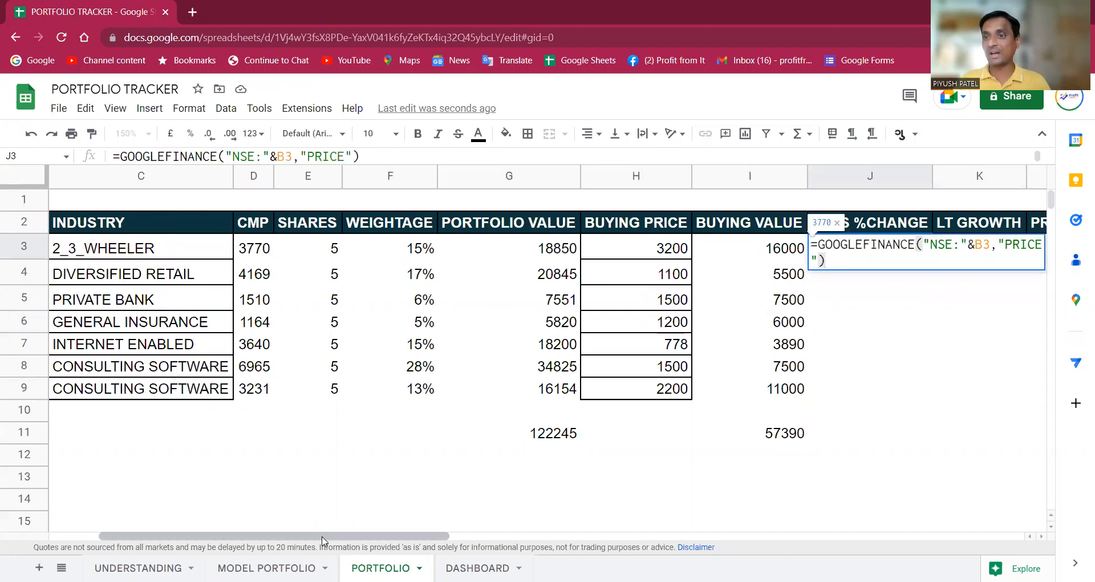
pyautogui.press('Left')
pyautogui.press('Left')
pyautogui.press('BackSpace')
pyautogui.press('BackSpace')
pyautogui.press('BackSpace')
pyautogui.press('BackSpace')
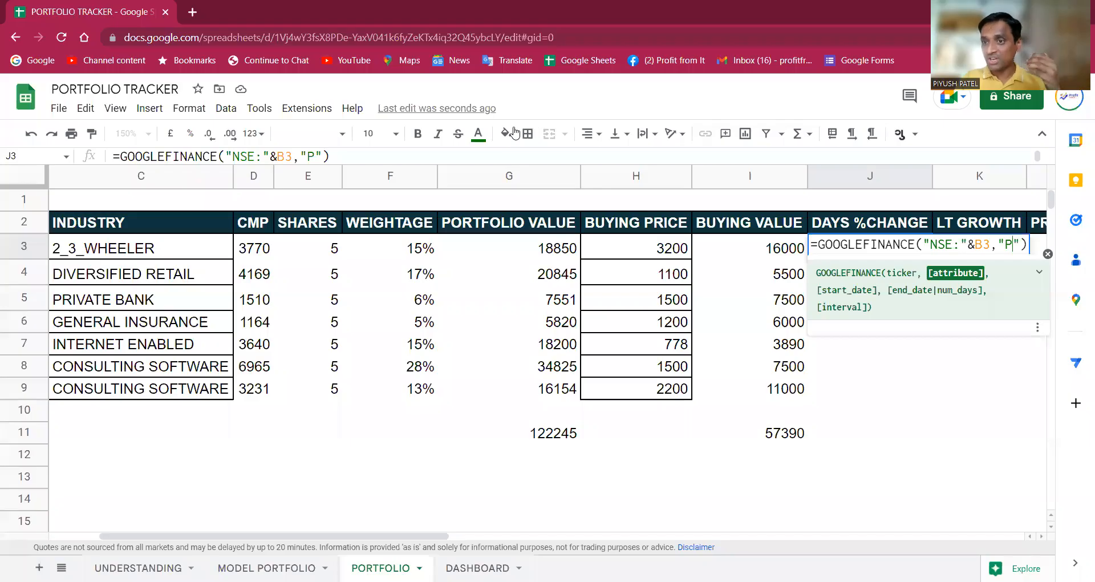
pyautogui.press('BackSpace')
pyautogui.write('CHANGEPCT')
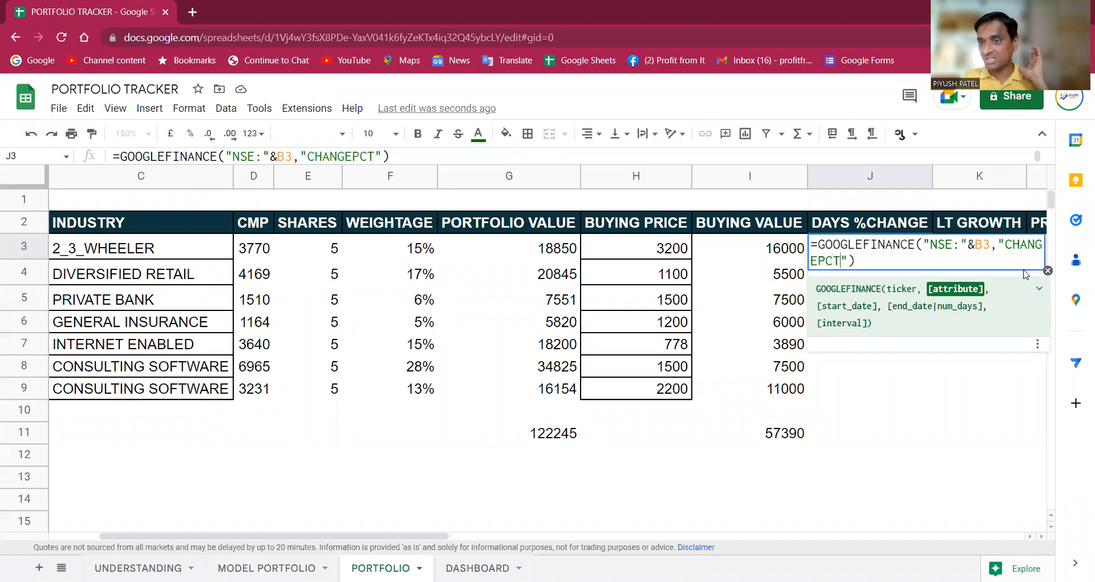
pyautogui.press('Return')
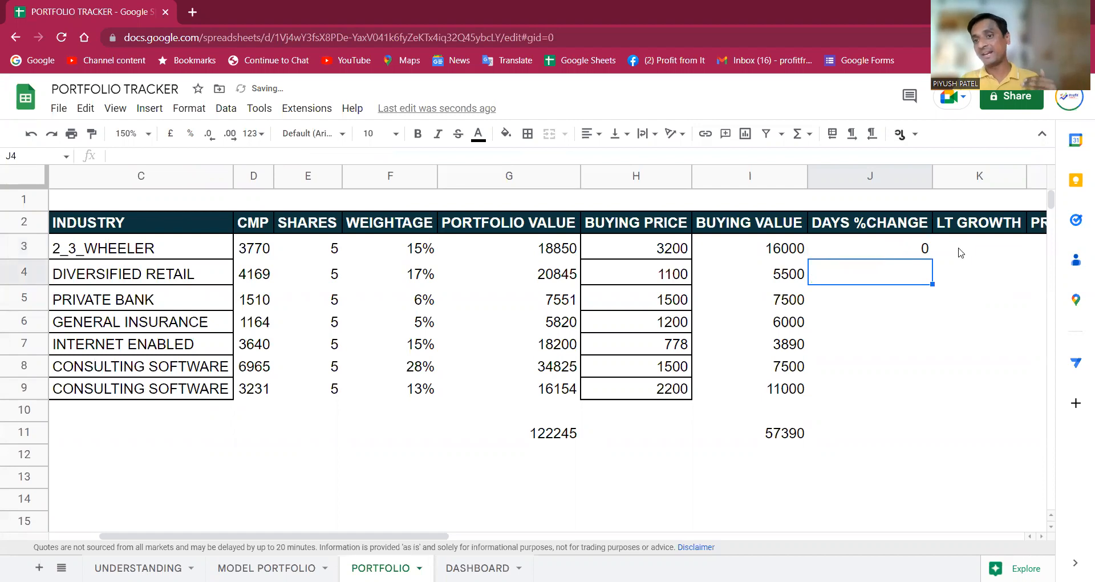
# Format J3 under DAYS %CHANGE as a percentage with one decimal place.
pyautogui.click(915, 251)
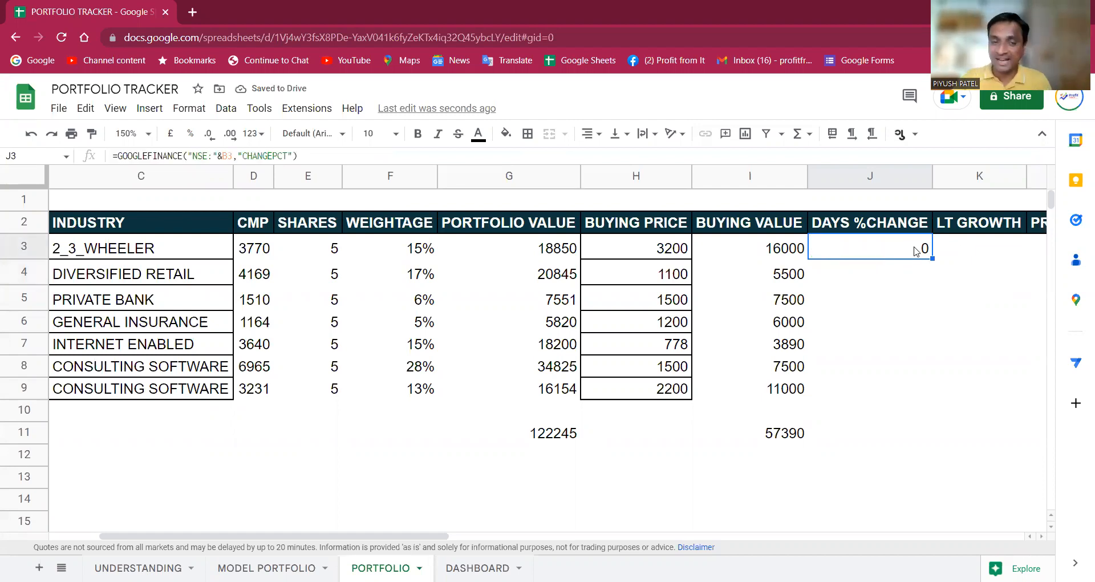
pyautogui.click(193, 136)
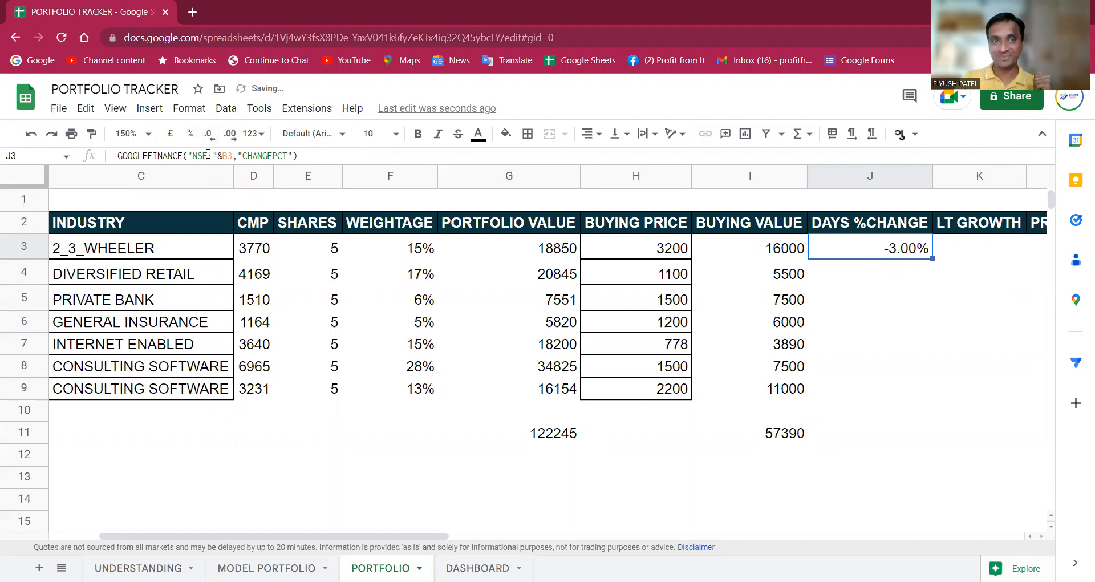
pyautogui.click(211, 134)
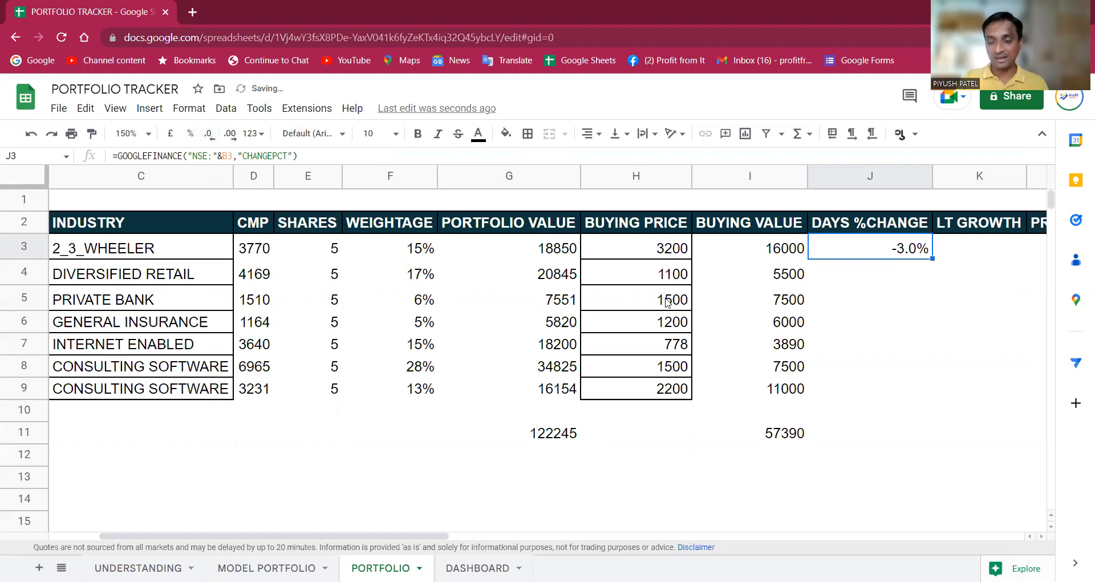
# Copy the CHANGEPCT formula from J3 down through J9 to fill the DAYS %CHANGE column.
pyautogui.hotkey('shift', 'Down')
pyautogui.hotkey('shift', 'Down')
pyautogui.hotkey('shift', 'Down')
pyautogui.hotkey('shift', 'Down')
pyautogui.hotkey('shift', 'Down')
pyautogui.hotkey('shift', 'Down')
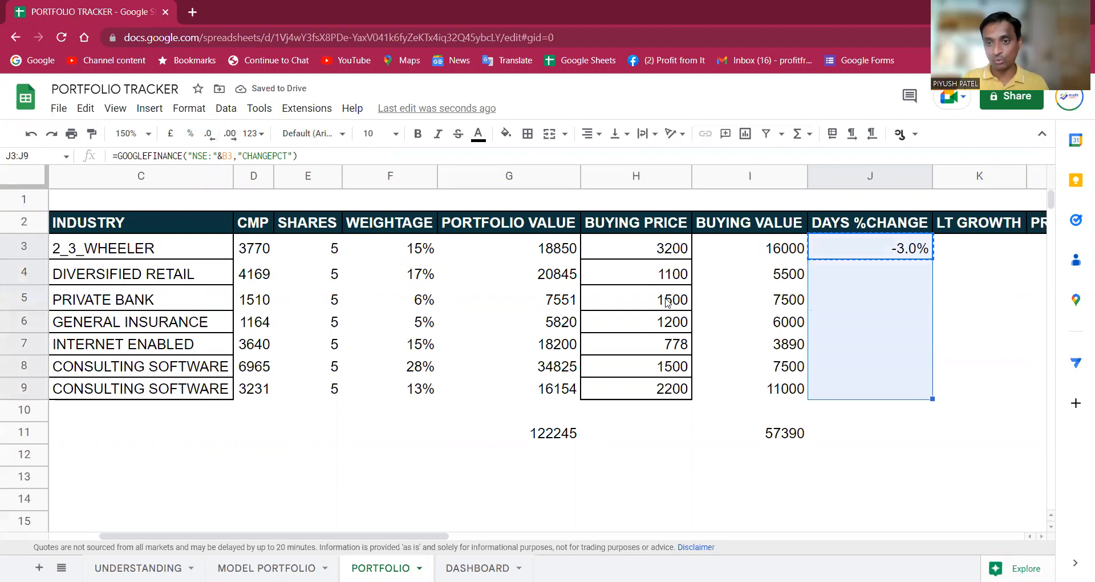
pyautogui.hotkey('ctrl', 'v')
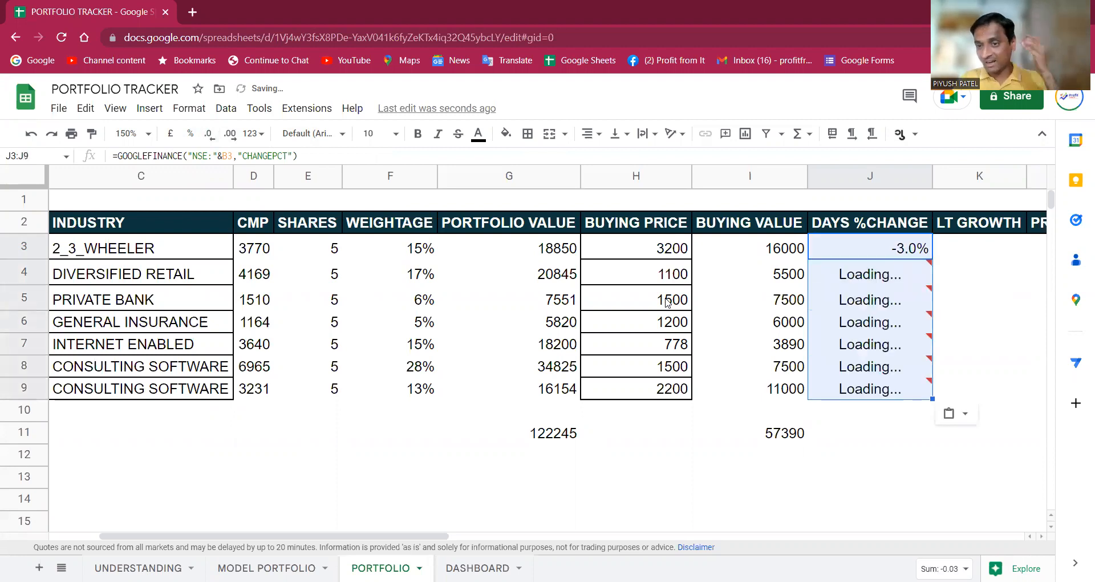
# Examine the DAYS %CHANGE values in J3:J9 and the CHANGEPCT formula behind them.
pyautogui.click(915, 387)
pyautogui.click(911, 251)
pyautogui.moveTo(911, 251); pyautogui.dragTo(909, 393)
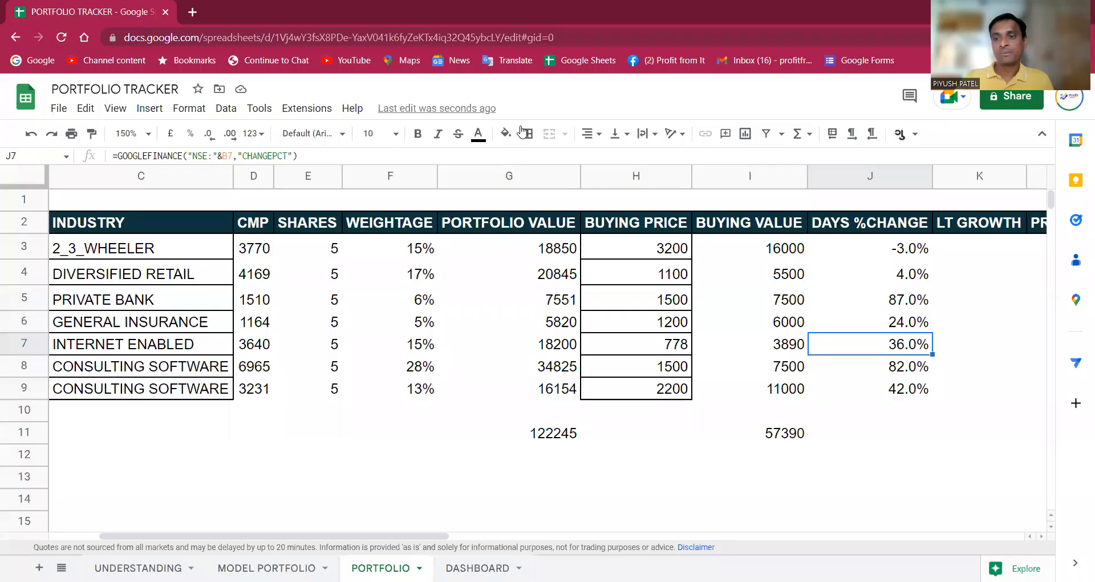
pyautogui.moveTo(919, 253); pyautogui.dragTo(898, 392)
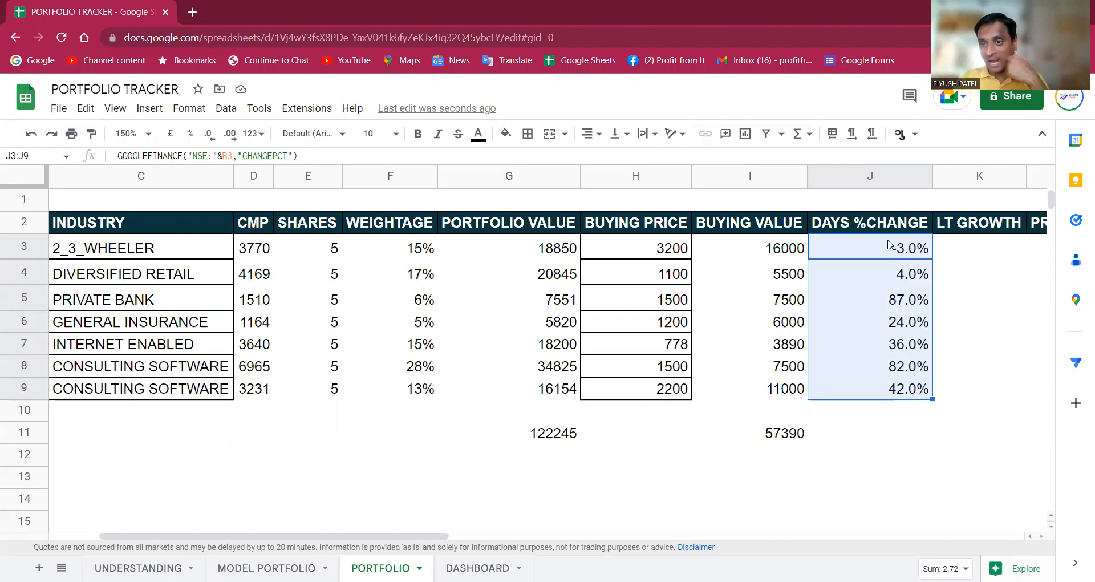
pyautogui.click(865, 229)
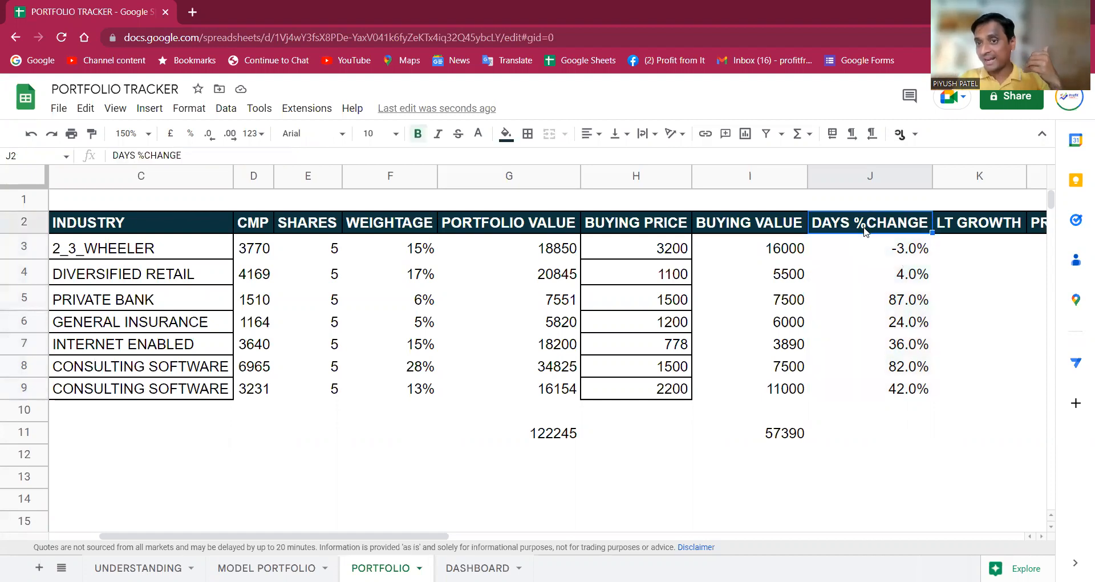
pyautogui.click(906, 250)
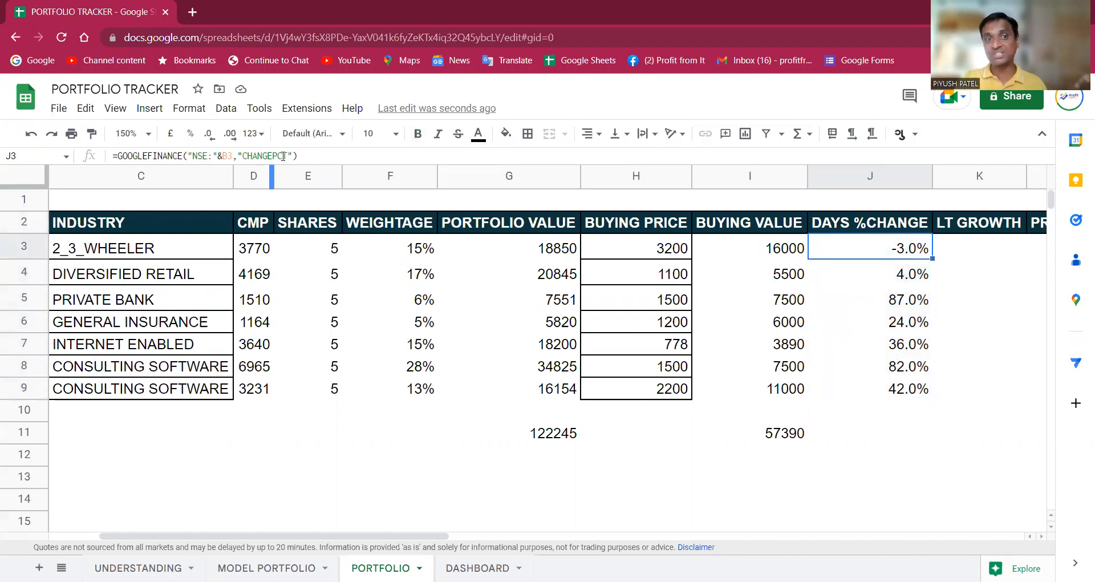
# Format the DAYS %CHANGE values in J3:J9 as plain numbers with two decimal places.
pyautogui.moveTo(921, 255); pyautogui.dragTo(924, 395)
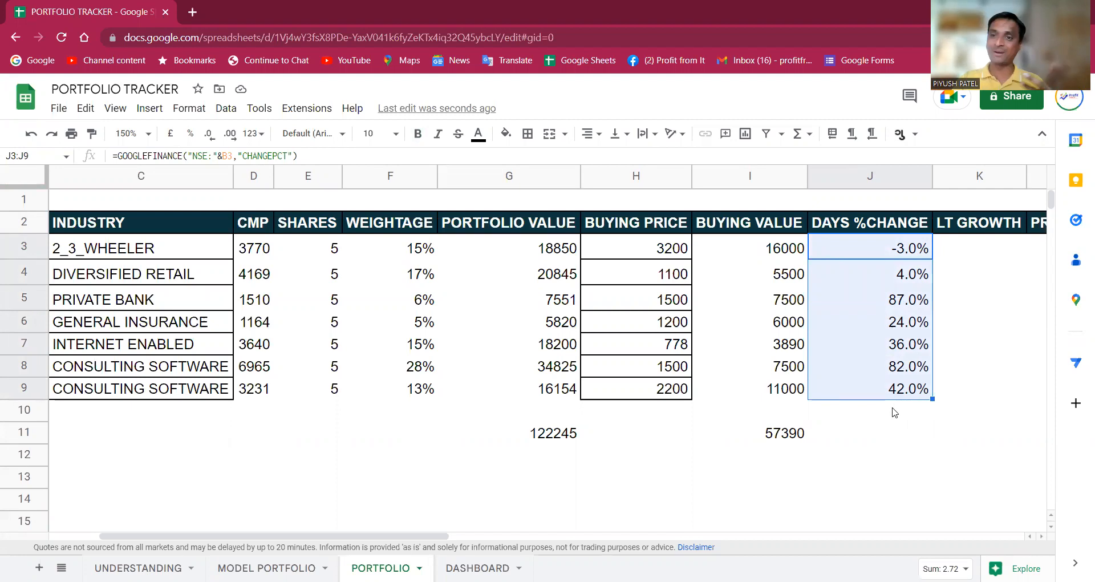
pyautogui.click(253, 133)
pyautogui.click(288, 217)
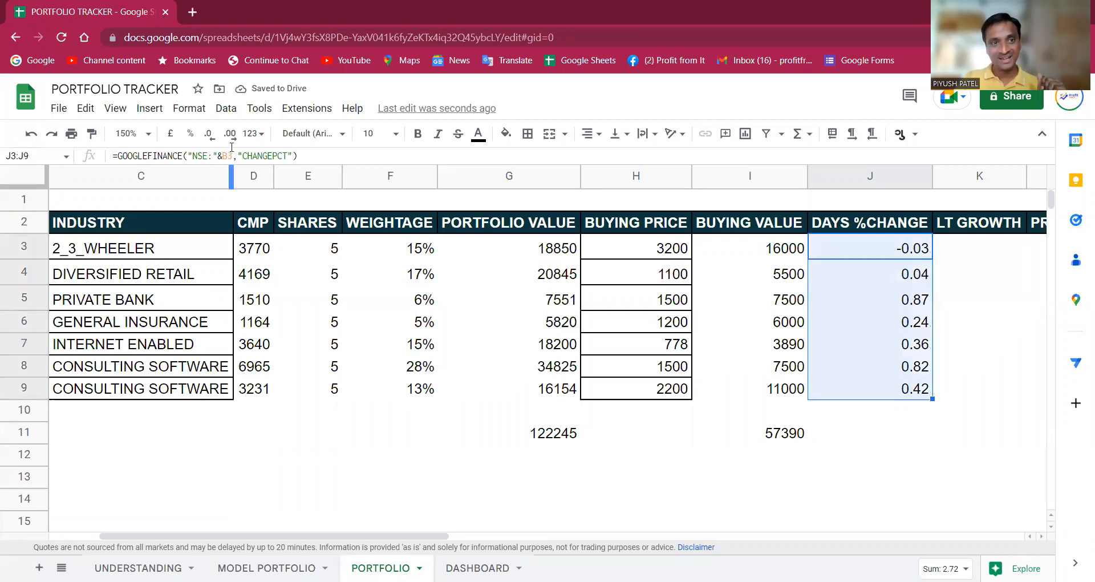
# Try one decimal place on J3:J9 and restore the two-decimal display.
pyautogui.click(209, 134)
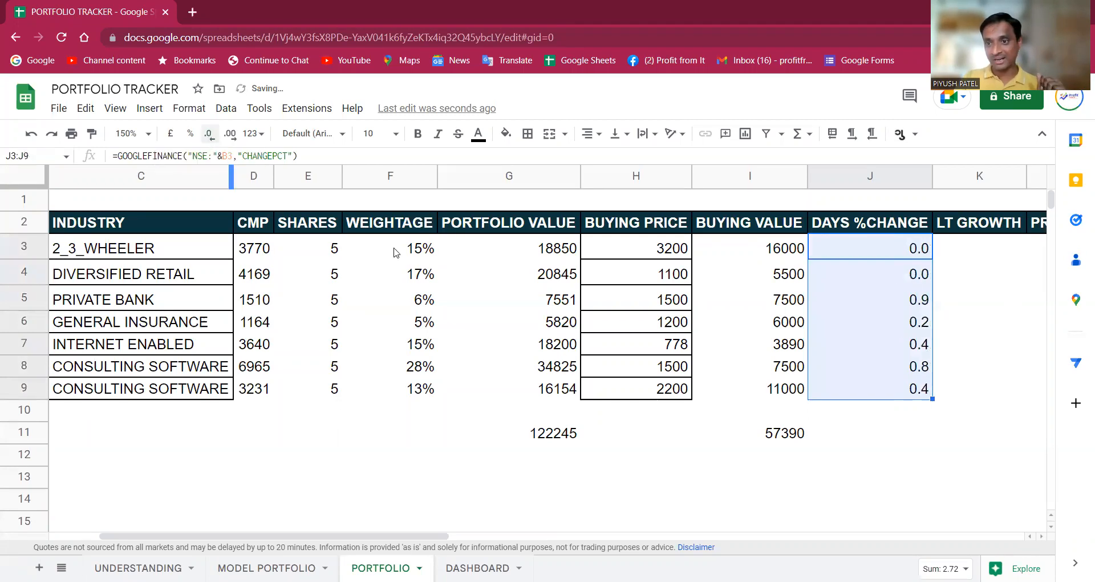
pyautogui.click(923, 301)
pyautogui.moveTo(923, 251); pyautogui.dragTo(912, 389)
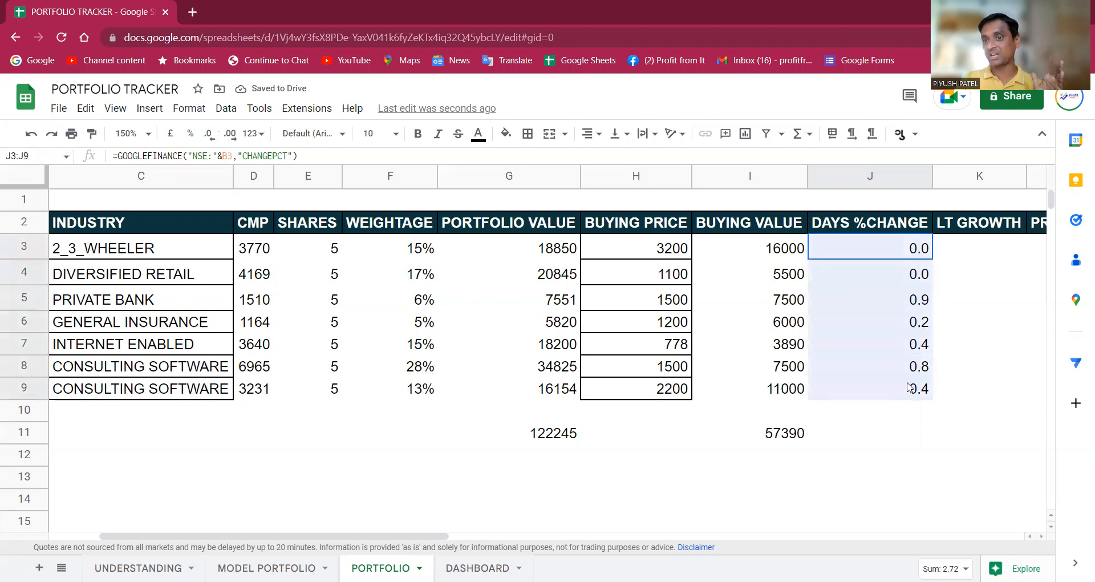
pyautogui.click(230, 133)
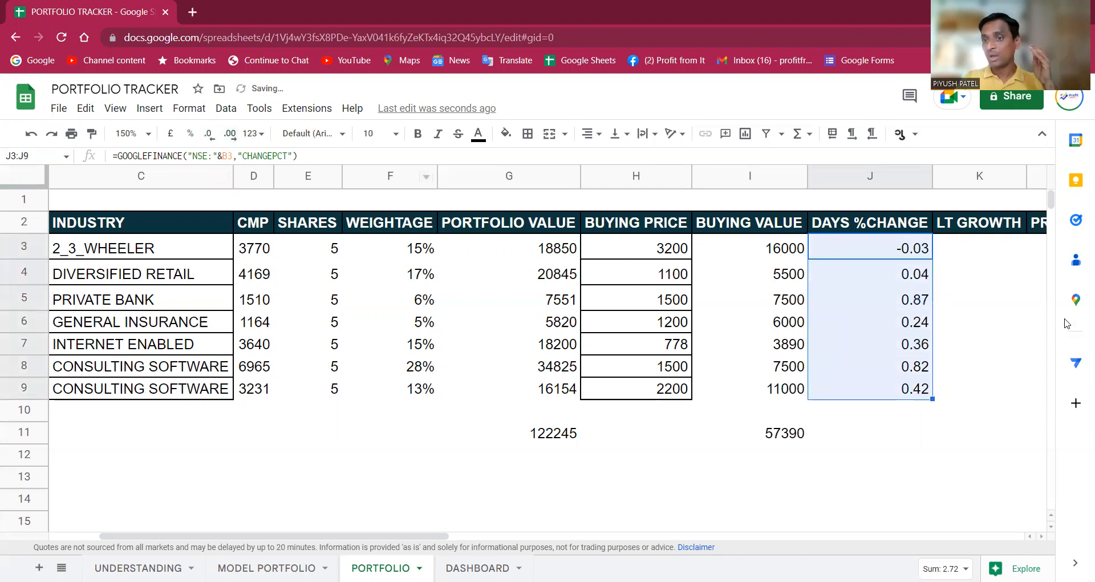
# Compare the day change in J3 with the values in J4:J9.
pyautogui.click(926, 253)
pyautogui.click(916, 275)
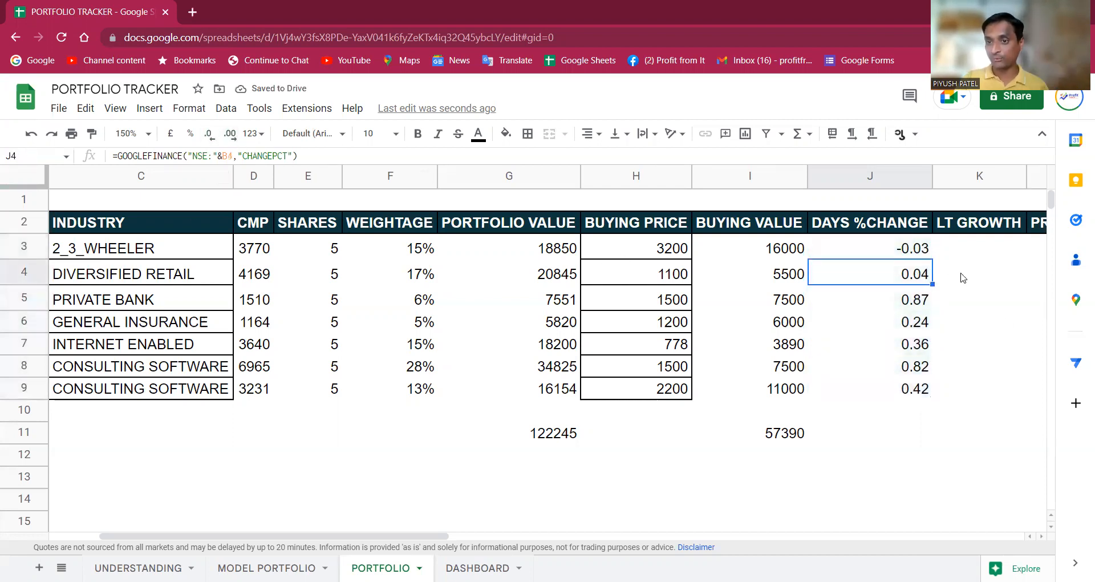
pyautogui.click(915, 249)
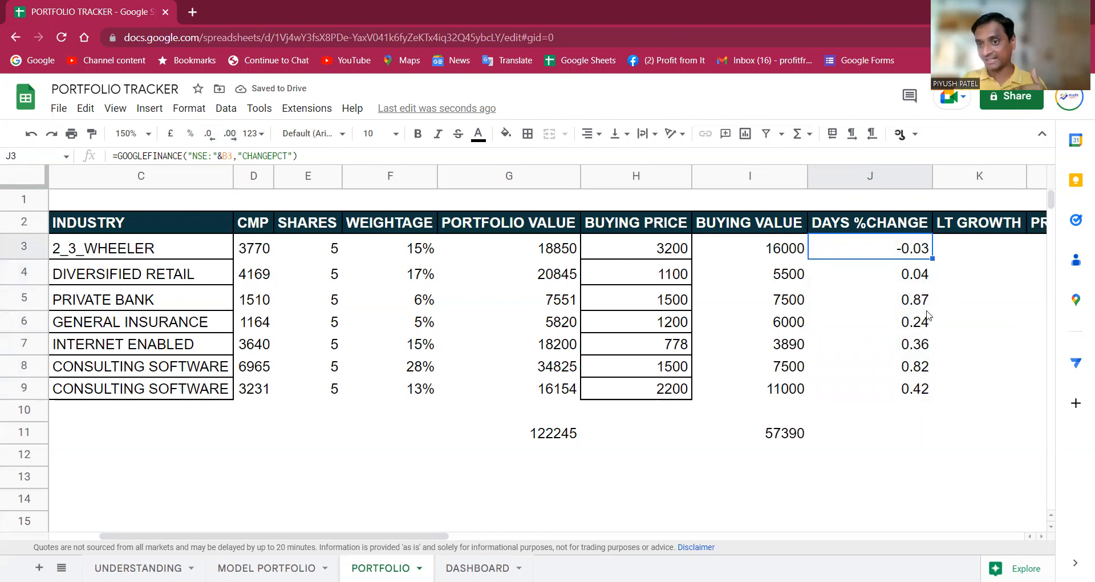
pyautogui.moveTo(914, 276); pyautogui.dragTo(919, 392)
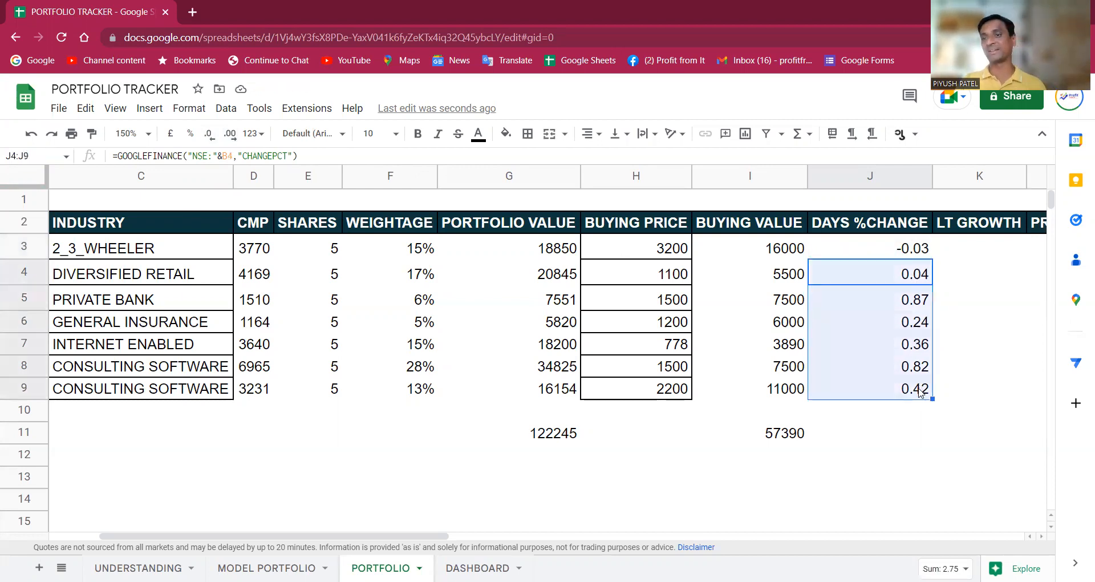
pyautogui.click(919, 391)
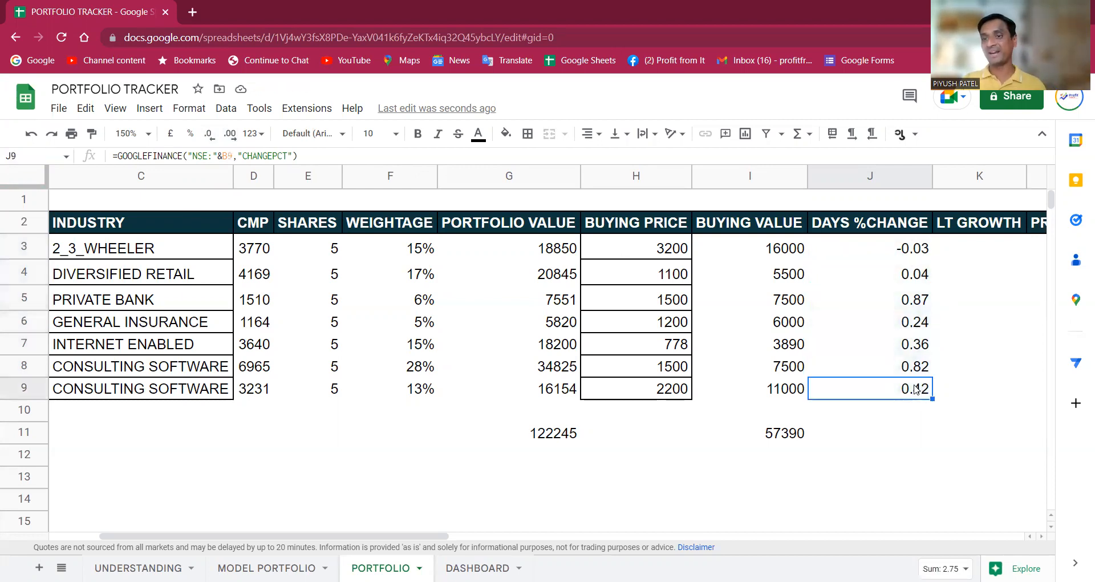
# Open nseindia.com in a new browser tab and bring up the quote page for BAJAJ-AUTO.
pyautogui.click(193, 12)
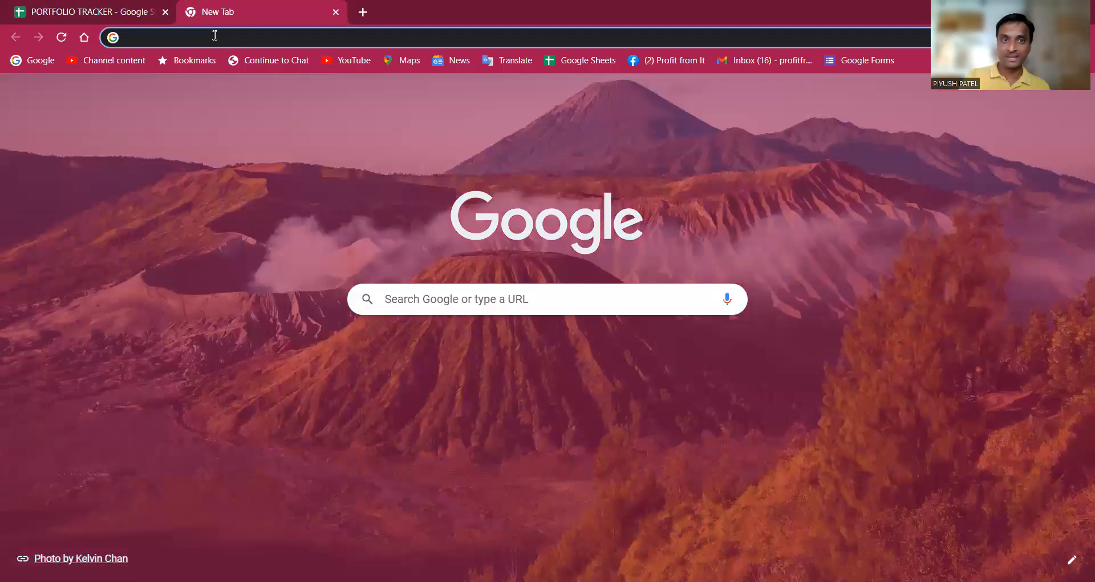
pyautogui.write('nseindia.com')
pyautogui.press('Return')
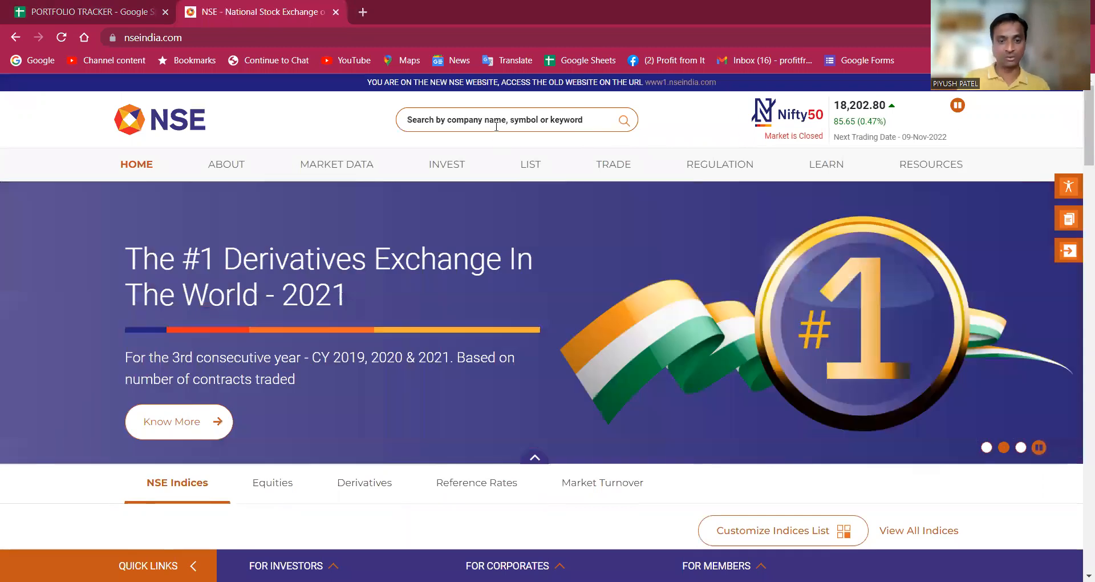
pyautogui.click(496, 127)
pyautogui.write('BAJAJ AUTO')
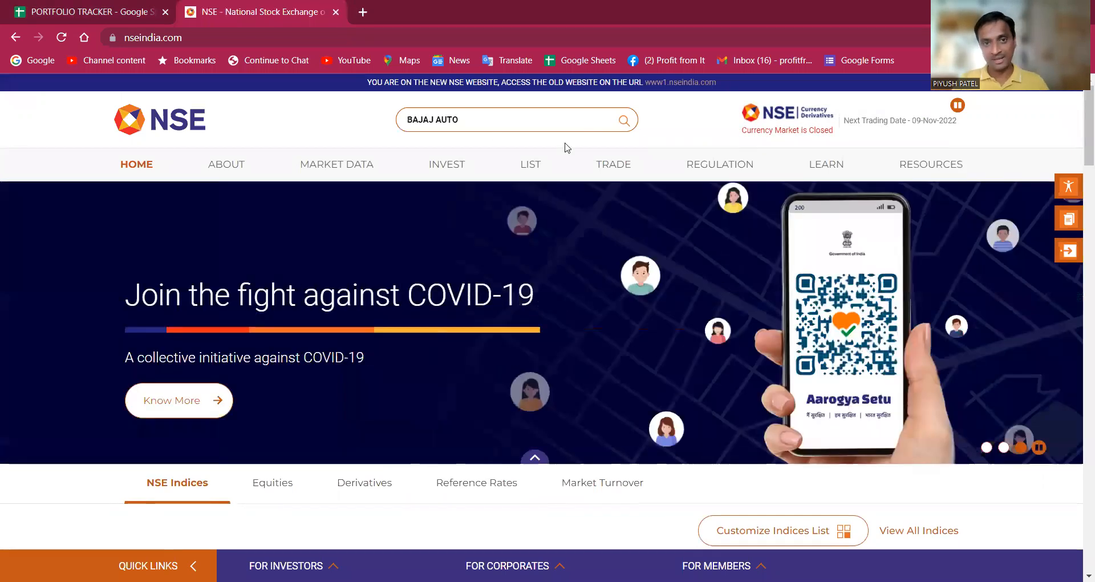
pyautogui.click(500, 163)
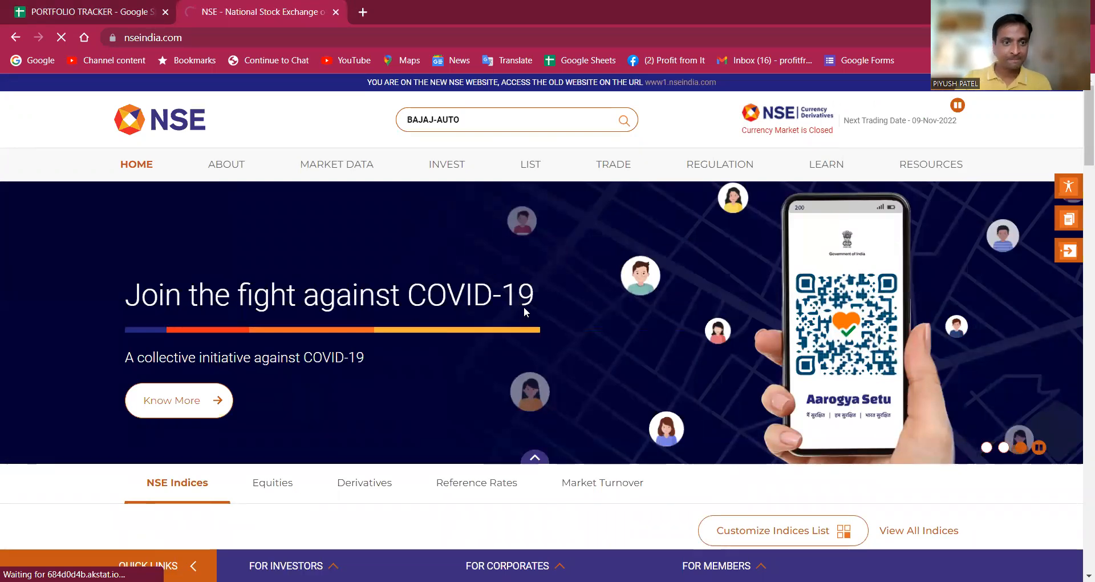
# Examine the Bajaj Auto quote page's price and day change, trade information, securities information and industry classification.
pyautogui.scroll(-3, 518, 294)
pyautogui.scroll(-5, 538, 318)
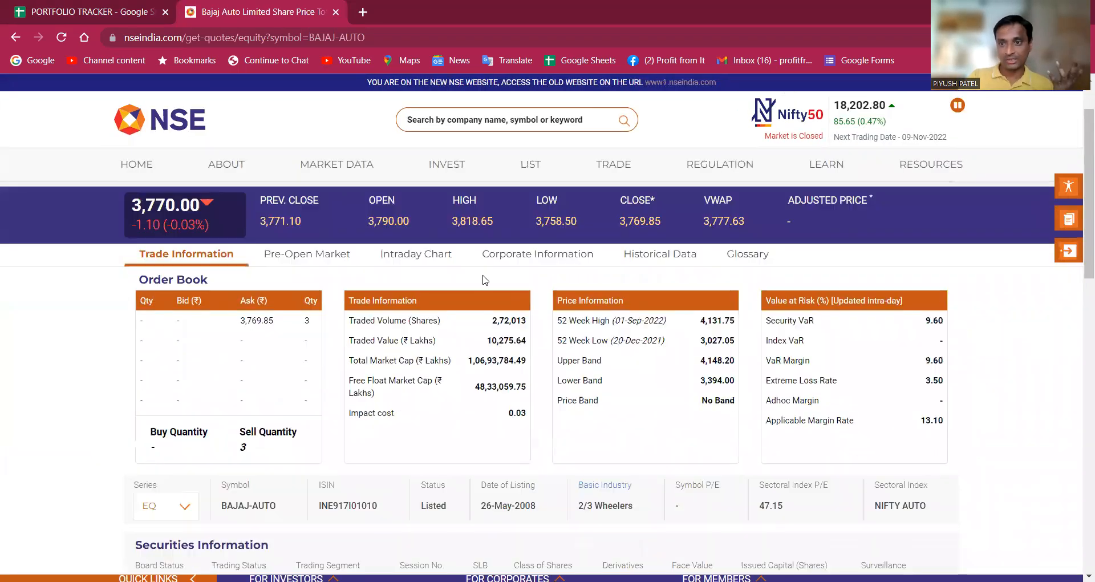
pyautogui.scroll(-2, 484, 279)
pyautogui.scroll(-1, 485, 279)
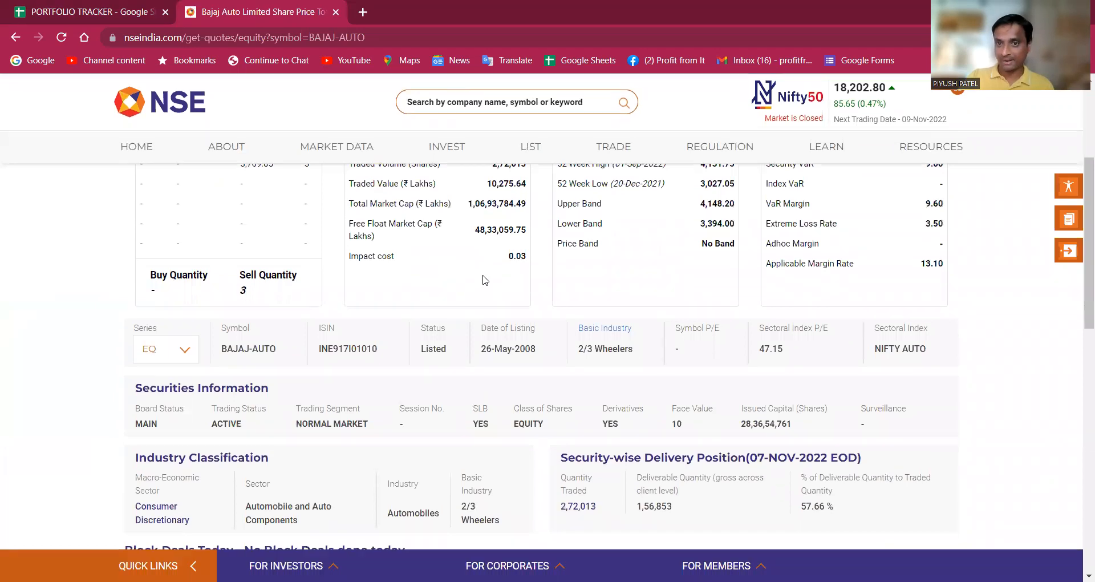
pyautogui.scroll(3, 484, 280)
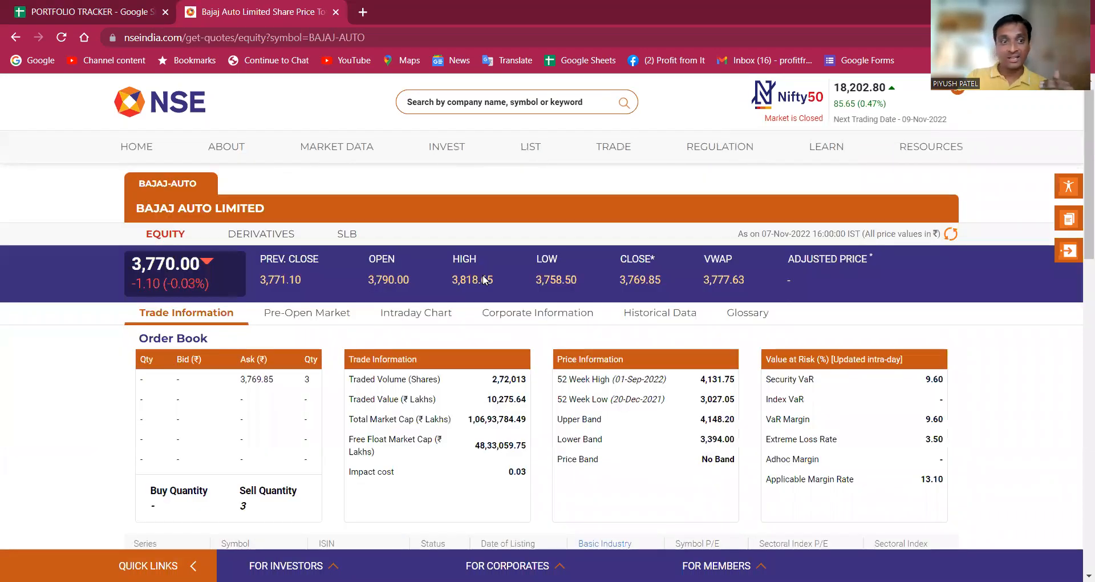
pyautogui.scroll(-3, 484, 279)
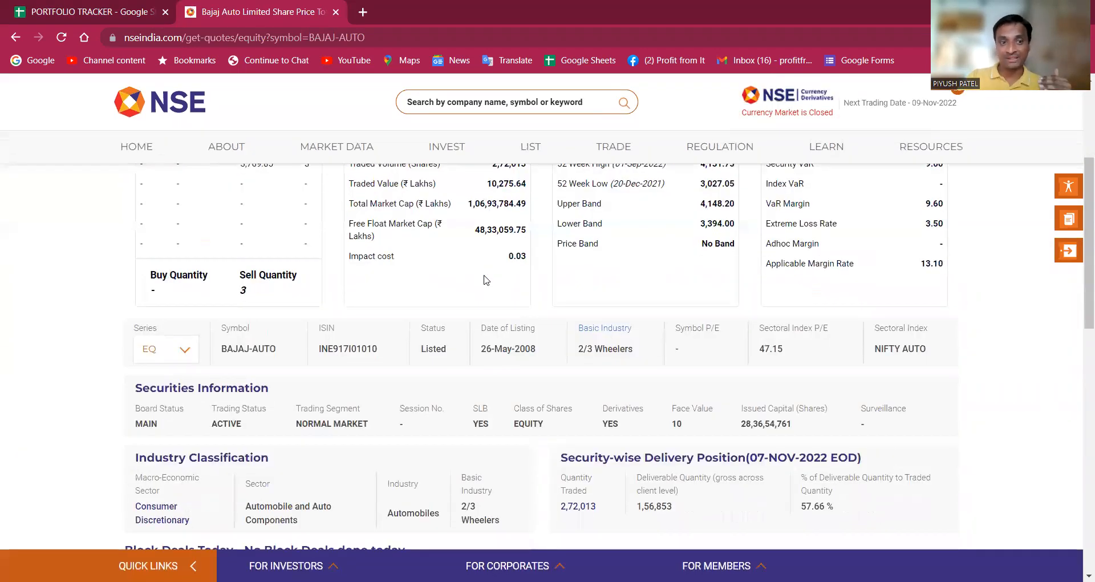
pyautogui.scroll(-1, 486, 280)
pyautogui.scroll(-1, 485, 275)
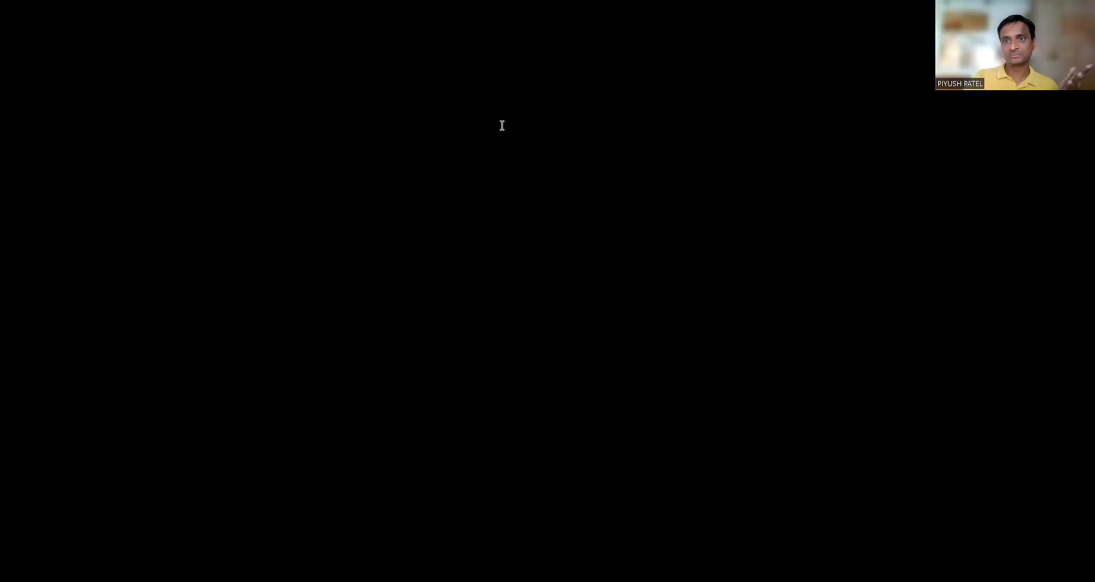
# Compare Bajaj Auto's percentage change on the NSE quote page with J3 of the portfolio sheet, and close the NSE page.
pyautogui.scroll(-6, 527, 434)
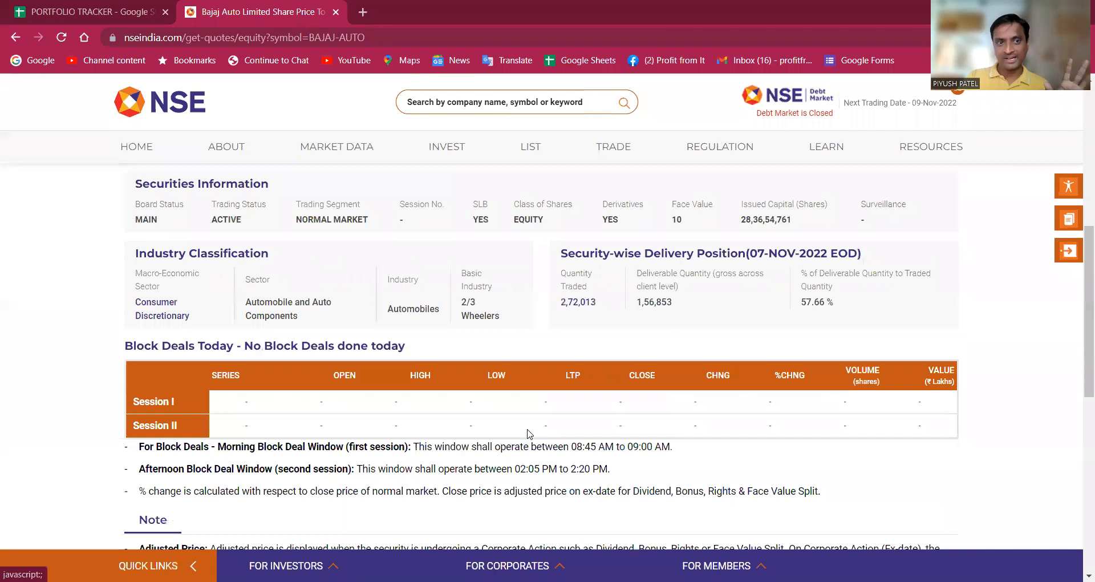
pyautogui.scroll(7, 528, 430)
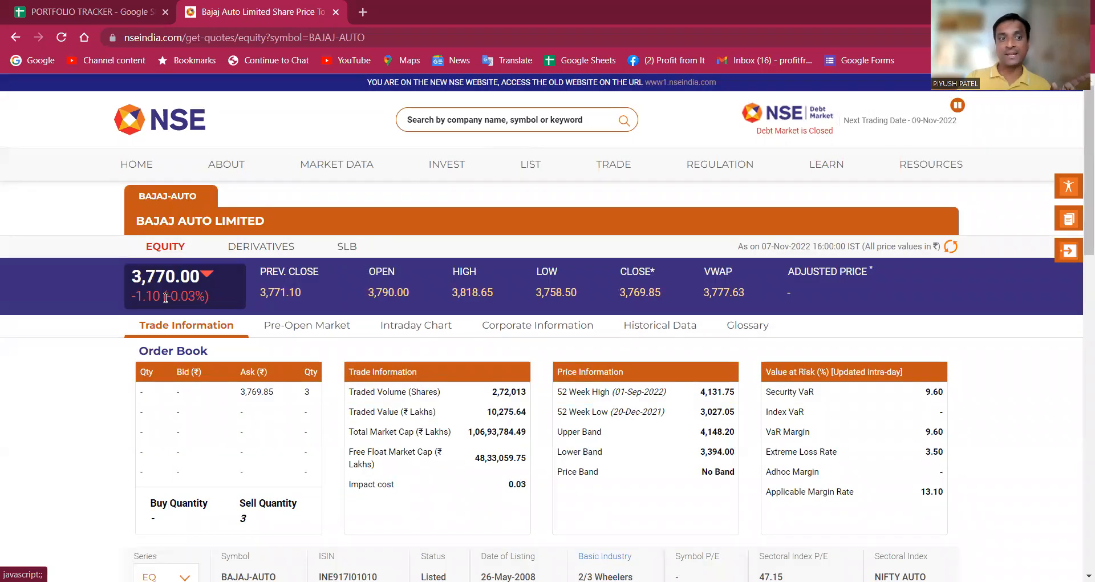
pyautogui.moveTo(164, 298); pyautogui.dragTo(220, 302)
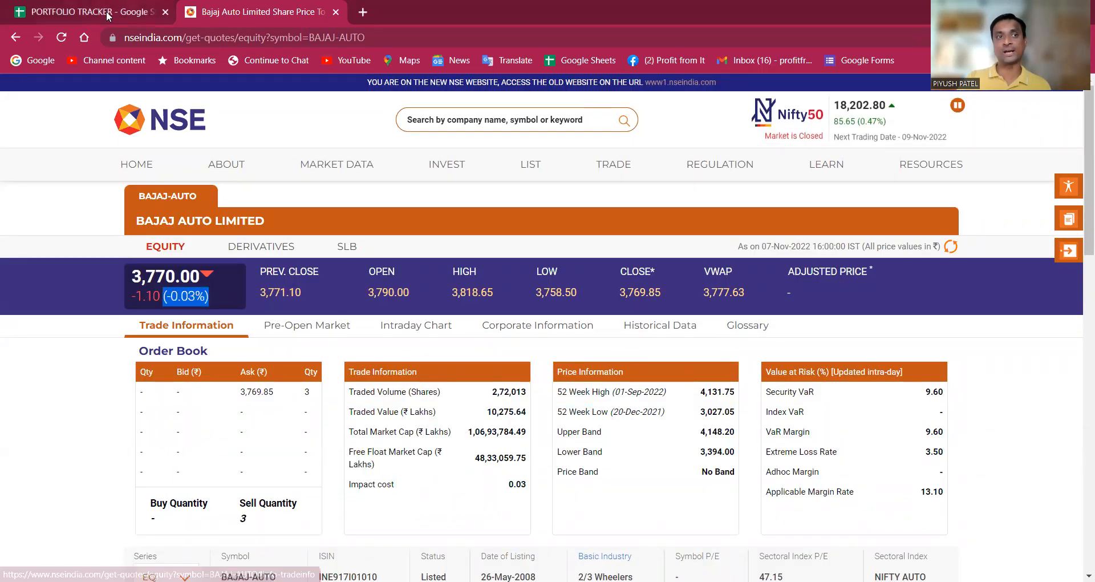
pyautogui.click(134, 12)
pyautogui.click(921, 251)
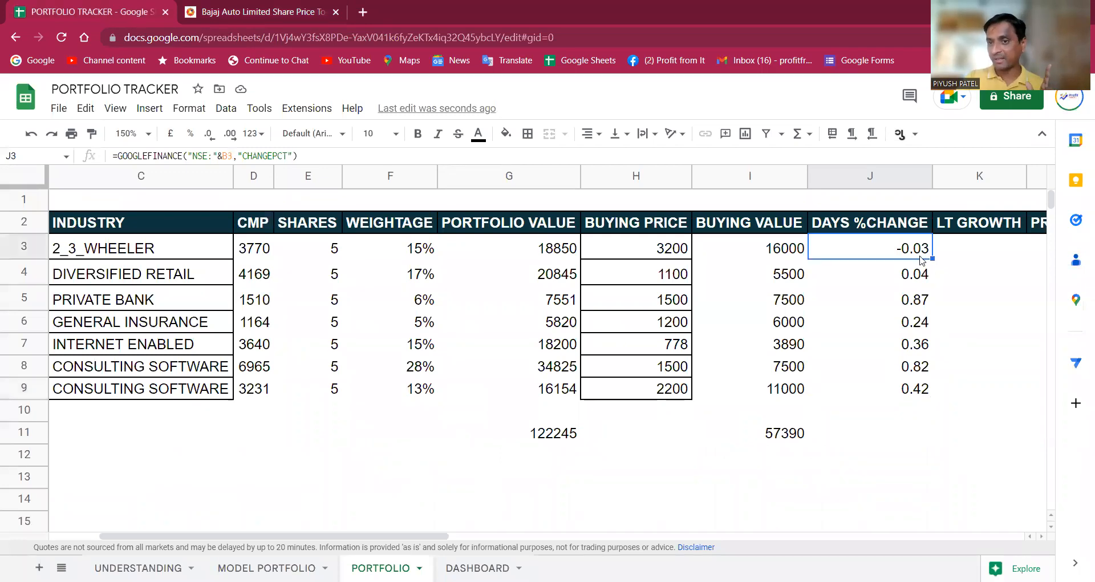
pyautogui.click(281, 13)
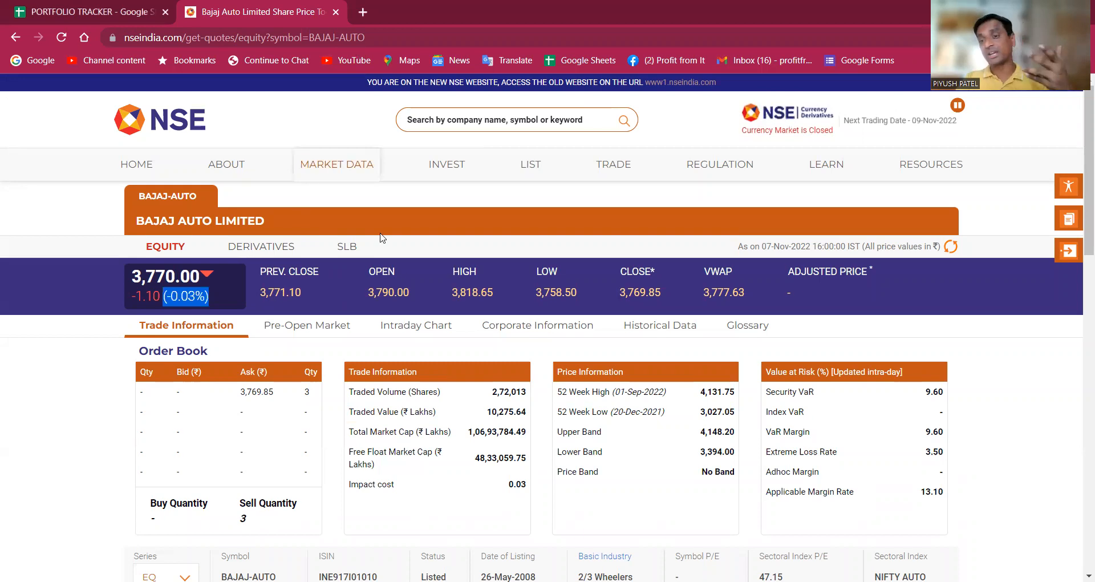
pyautogui.click(336, 12)
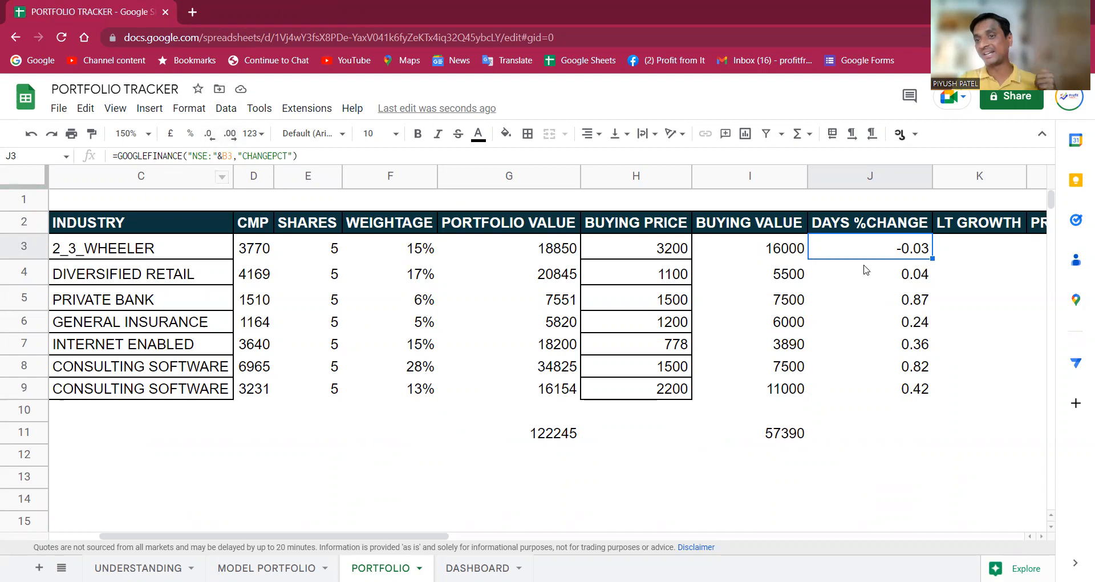
# Enter =MEDIAN(J3:J9) in J11 to calculate the median of the DAYS %CHANGE column.
pyautogui.click(923, 314)
pyautogui.click(915, 393)
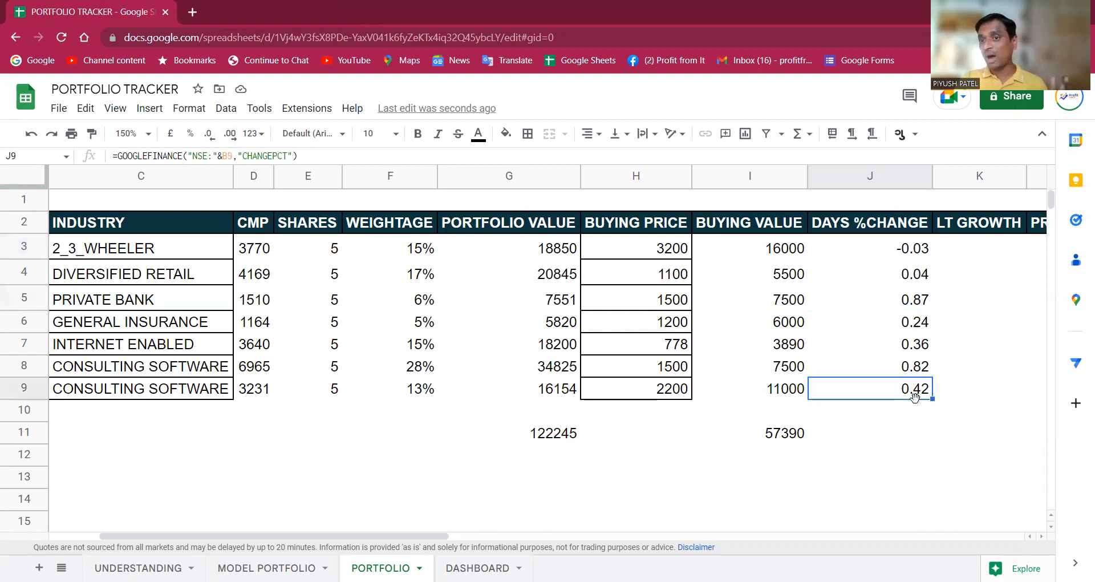
pyautogui.moveTo(917, 249); pyautogui.dragTo(919, 390)
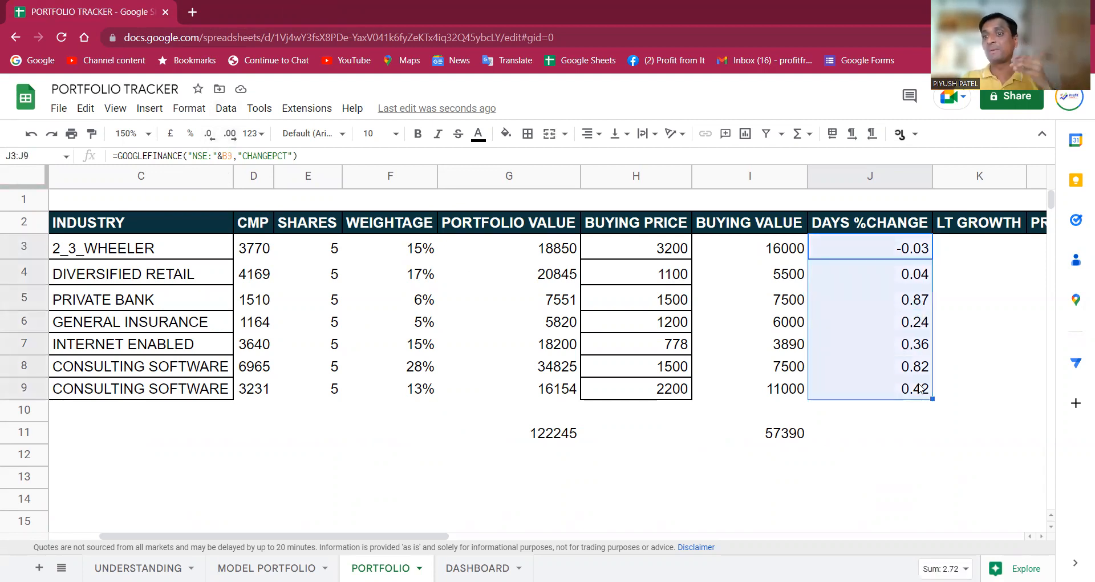
pyautogui.click(911, 442)
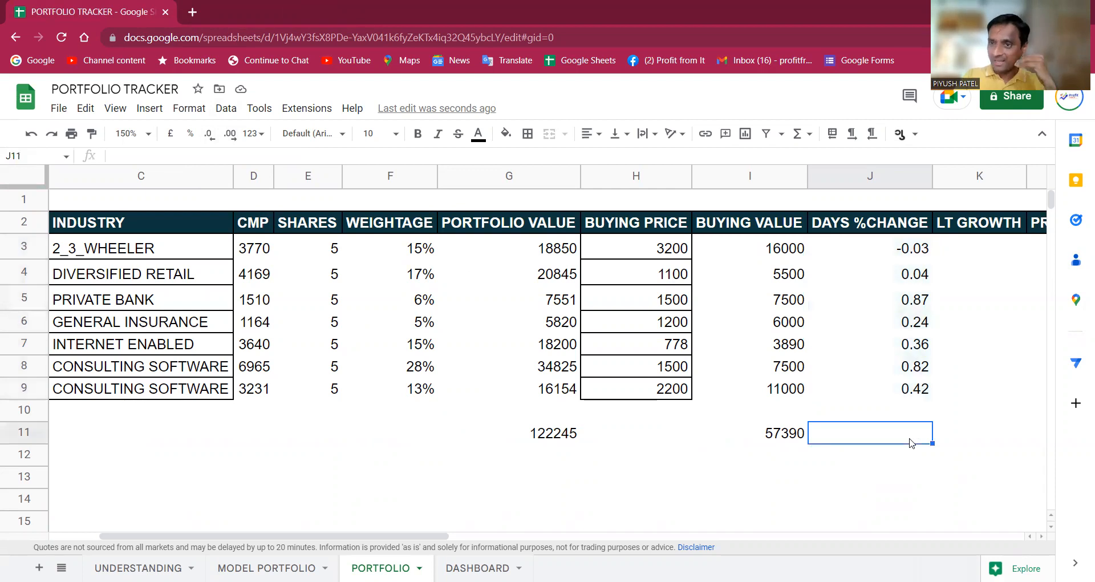
pyautogui.write('=MEDIAN')
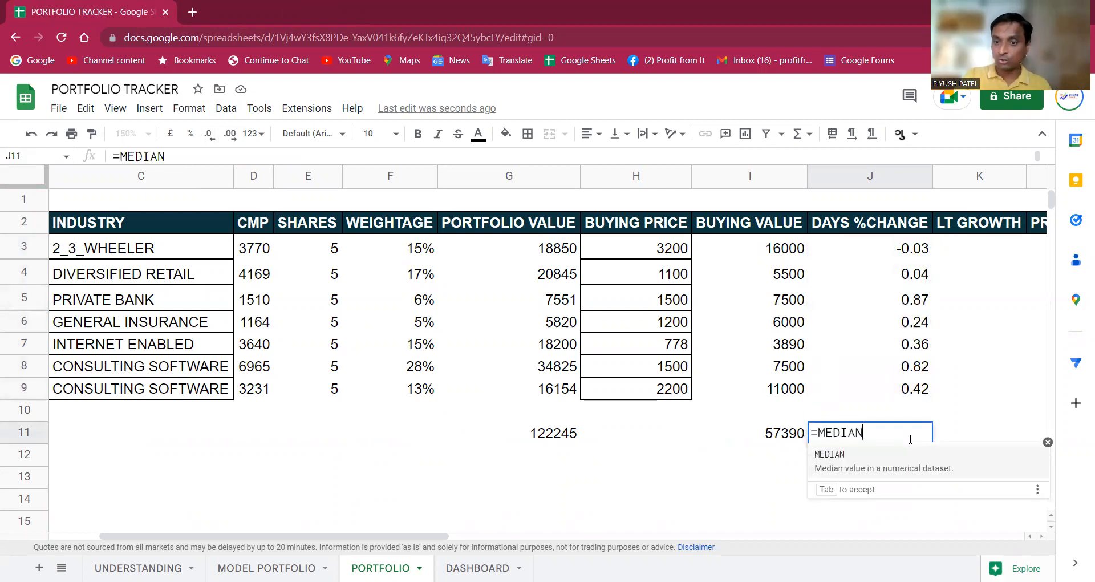
pyautogui.write('(')
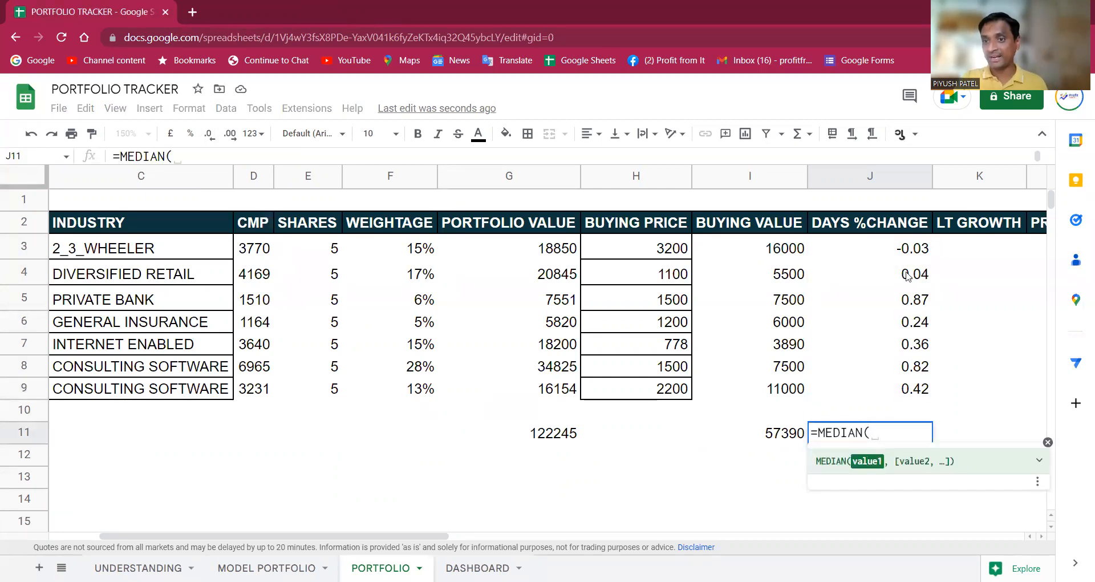
pyautogui.click(911, 250)
pyautogui.moveTo(919, 302); pyautogui.dragTo(918, 396)
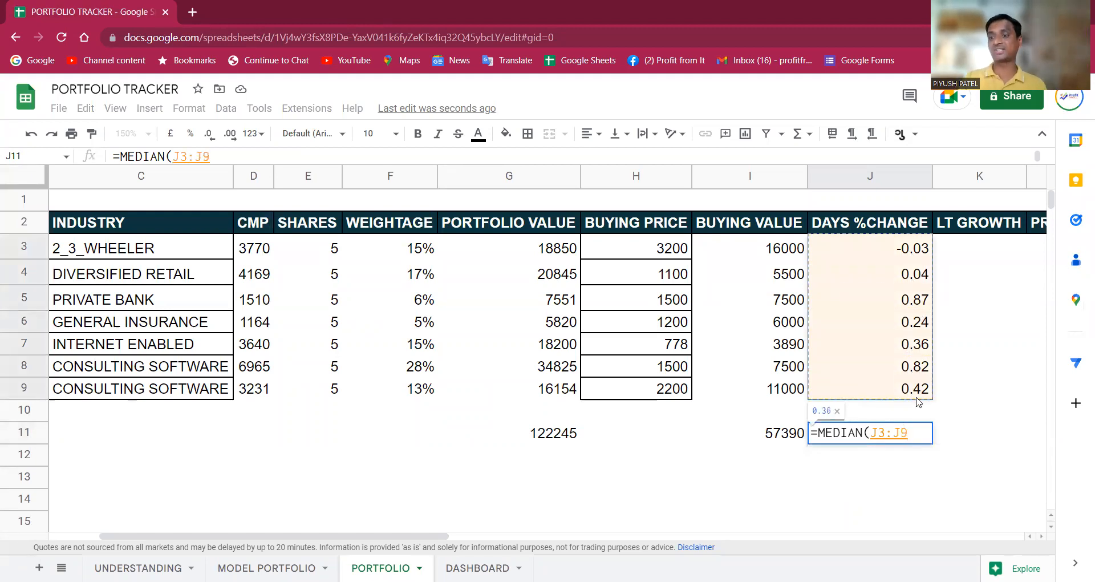
pyautogui.press('Return')
pyautogui.press('Up')
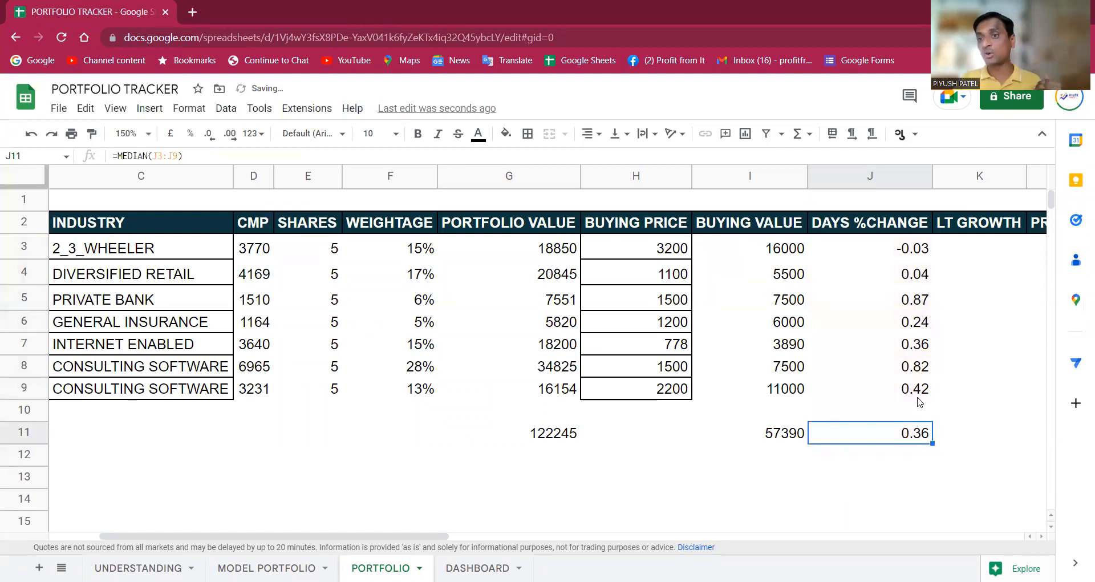
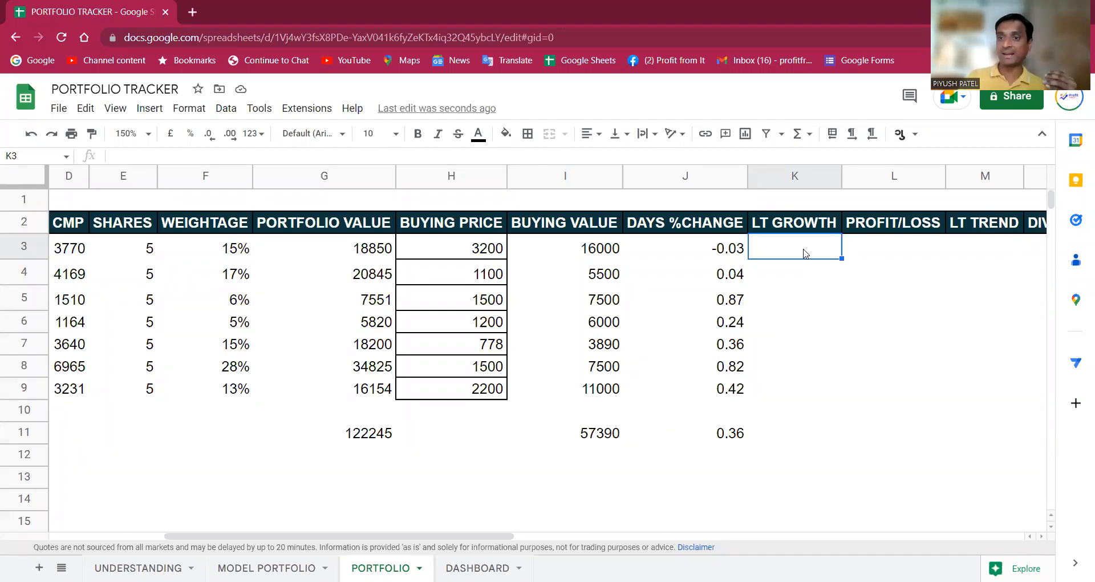
# Enter the LT GROWTH formula =(G3/I3)^(1/5)-1 in K3 and format the cell as a percentage.
pyautogui.click(582, 252)
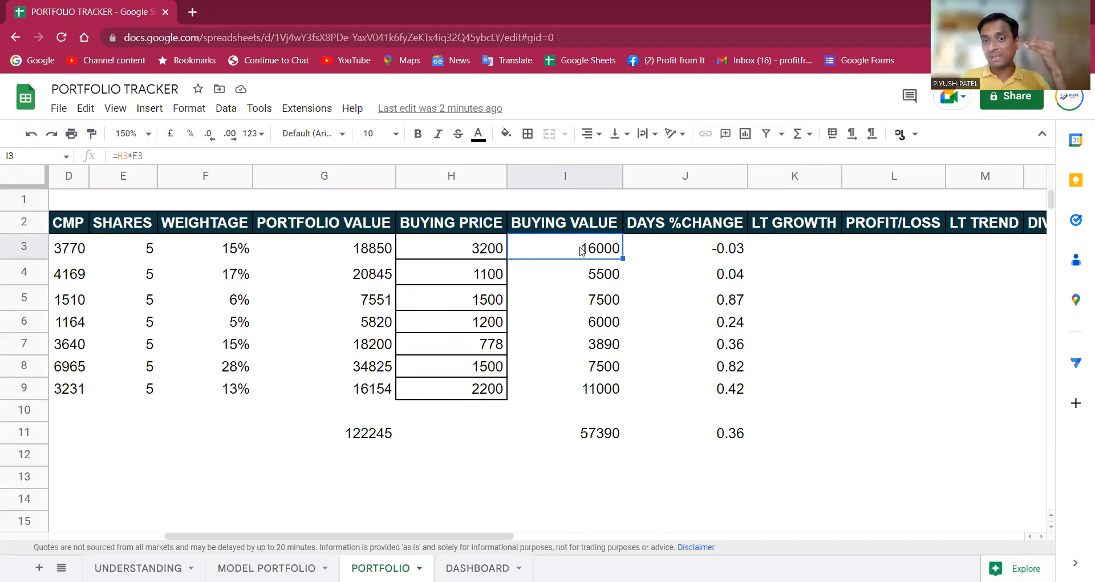
pyautogui.press('Right')
pyautogui.press('Right')
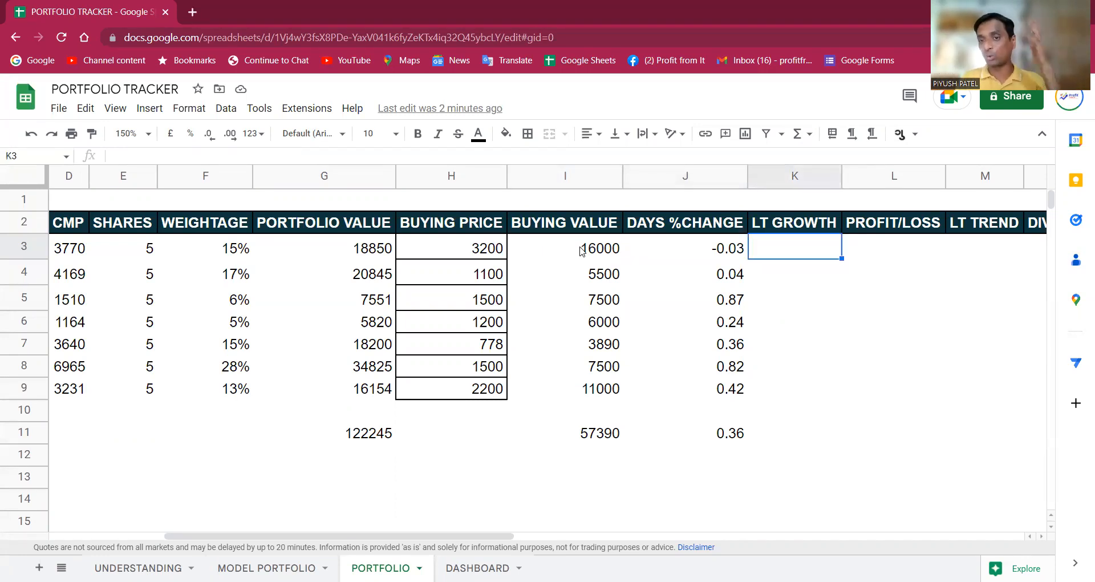
pyautogui.write('=(')
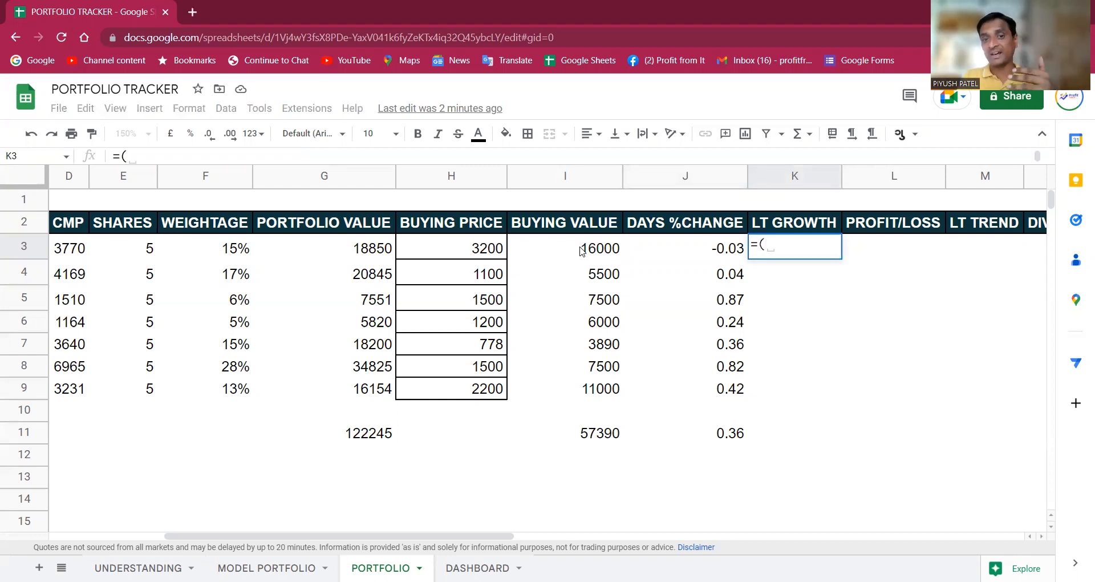
pyautogui.press('Left')
pyautogui.press('Left')
pyautogui.press('Left')
pyautogui.press('Left')
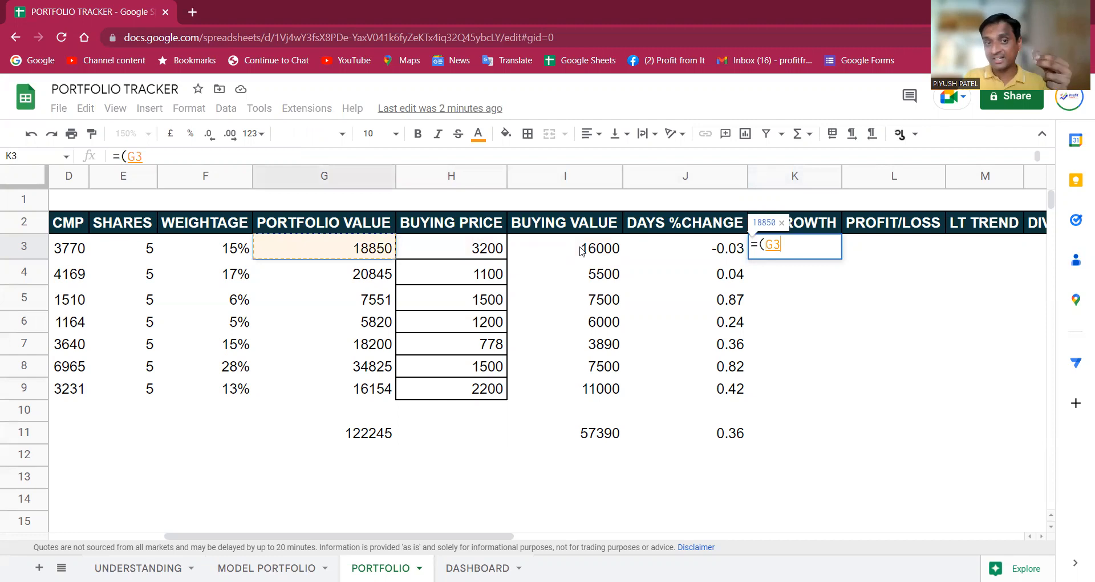
pyautogui.write('/')
pyautogui.press('Left')
pyautogui.press('Left')
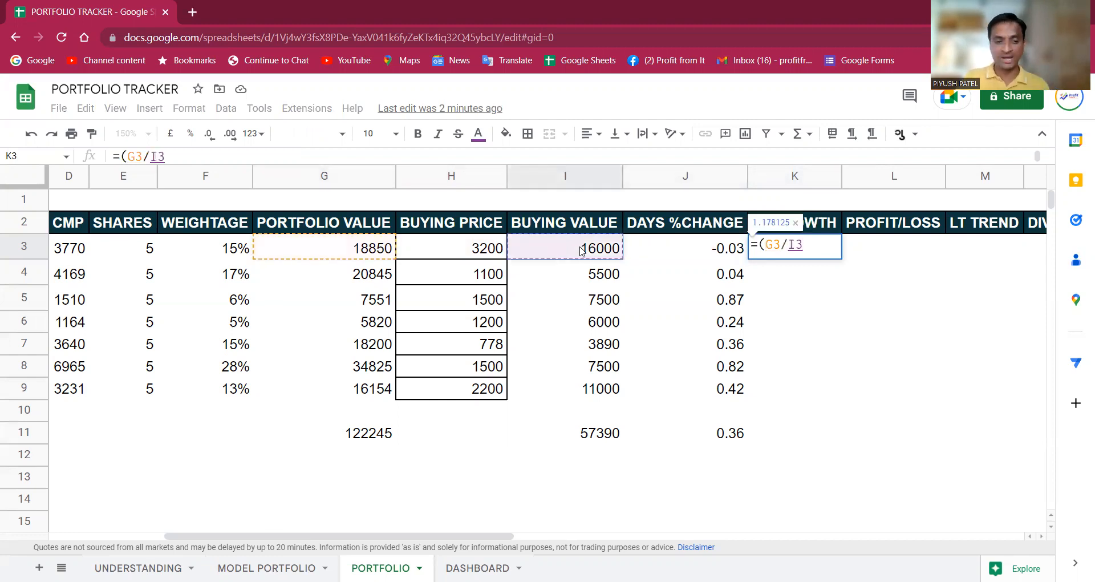
pyautogui.write(')^(')
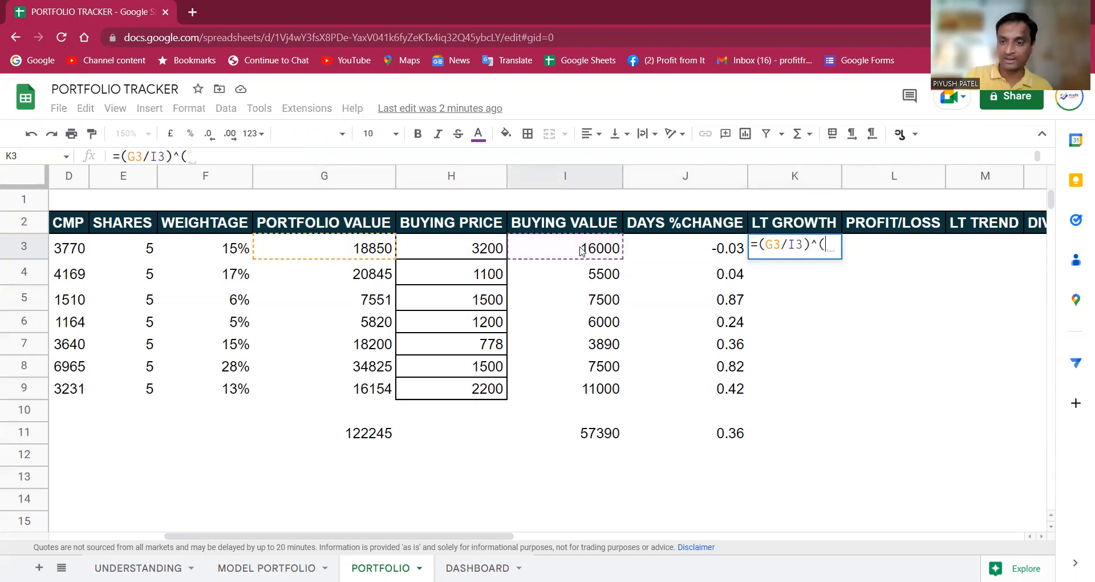
pyautogui.write('1/5)-1')
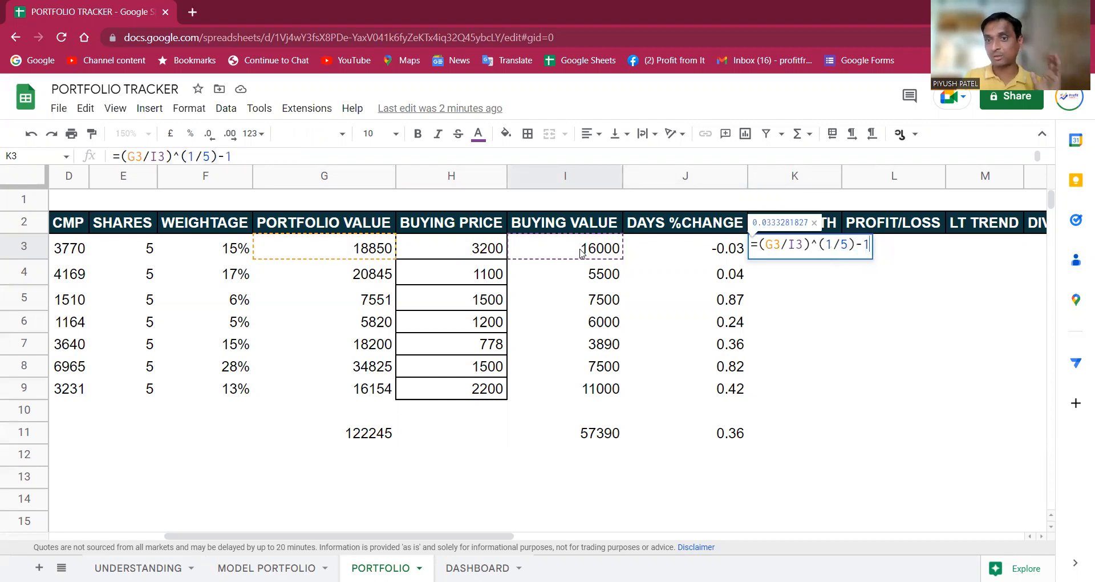
pyautogui.press('Return')
pyautogui.press('Up')
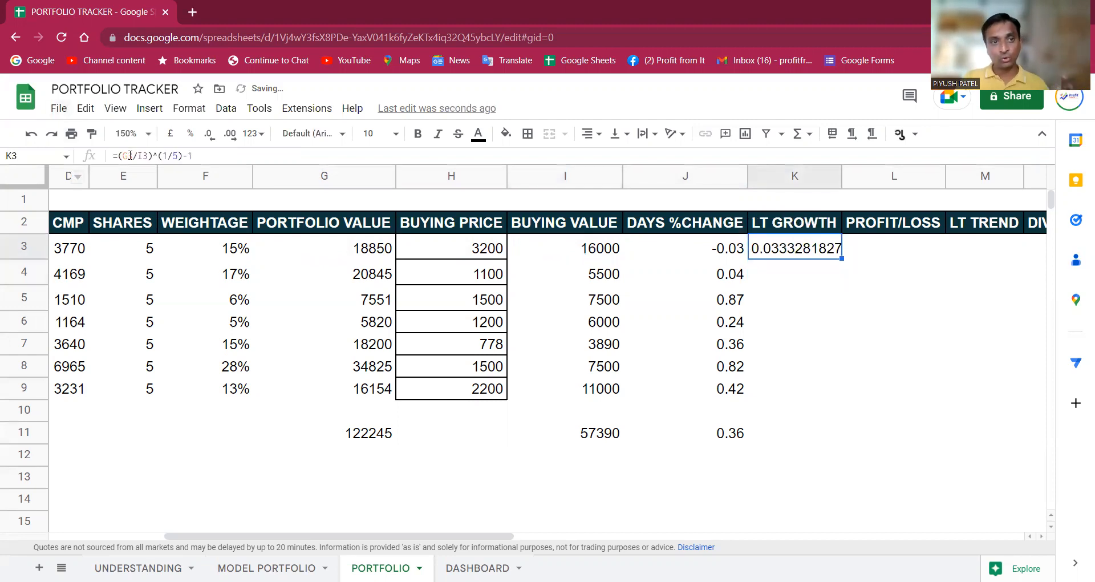
pyautogui.click(190, 133)
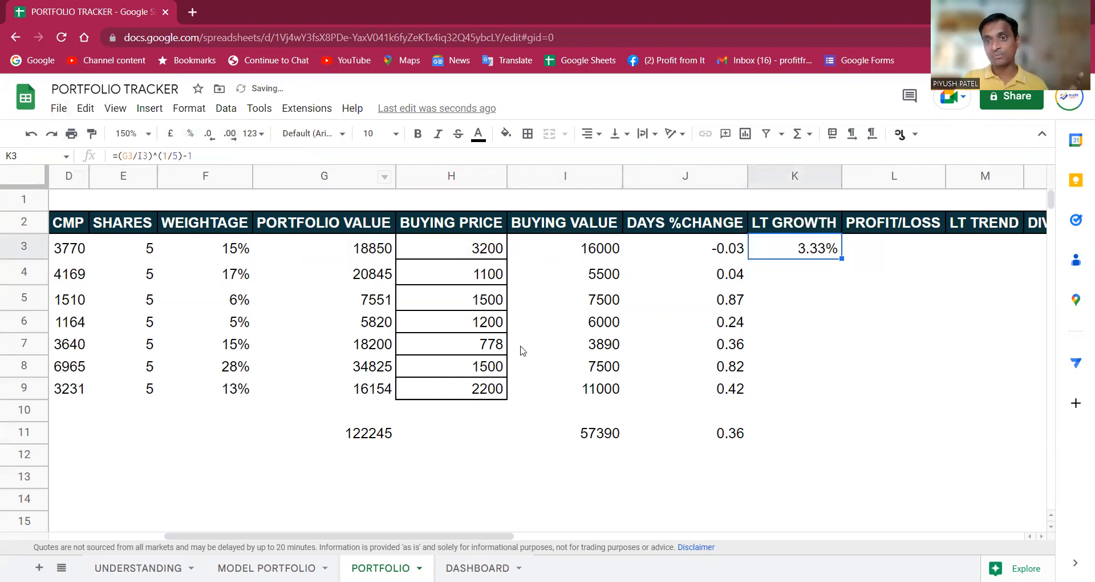
# Copy the LT GROWTH formula from K3 down through K9 and review the filled range.
pyautogui.hotkey('ctrl', 'c')
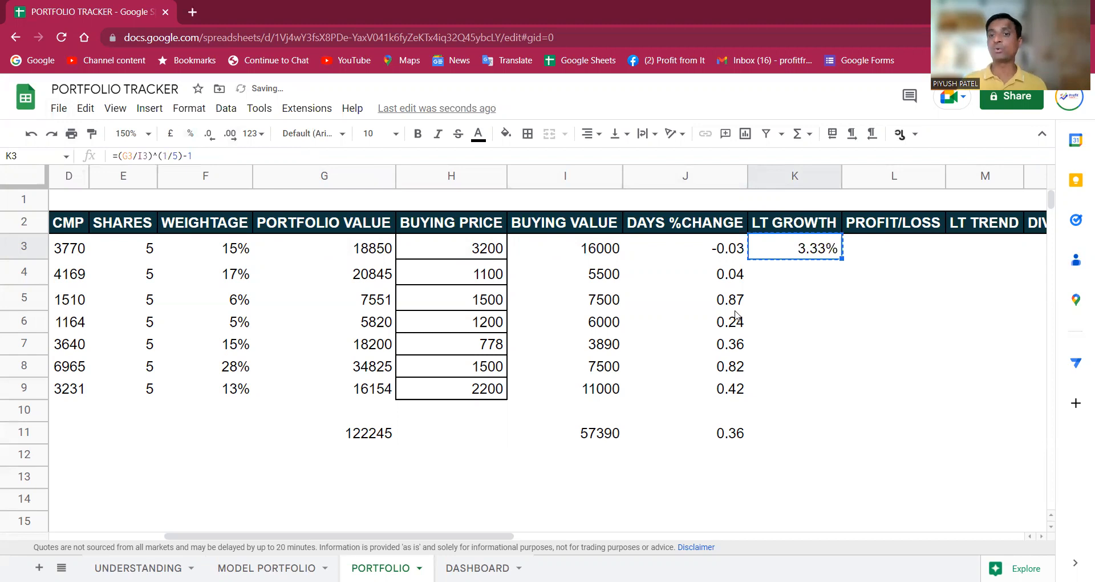
pyautogui.hotkey('shift', 'Down')
pyautogui.hotkey('shift', 'Down')
pyautogui.hotkey('shift', 'Down')
pyautogui.hotkey('shift', 'Down')
pyautogui.hotkey('shift', 'Down')
pyautogui.hotkey('shift', 'Down')
pyautogui.hotkey('ctrl', 'v')
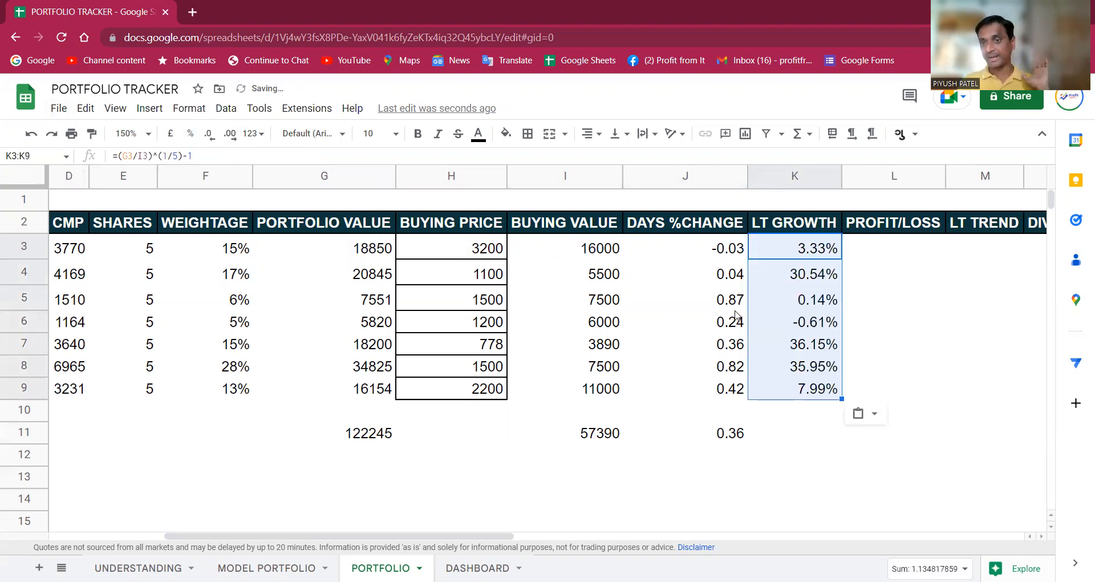
pyautogui.click(806, 330)
pyautogui.moveTo(816, 253); pyautogui.dragTo(809, 390)
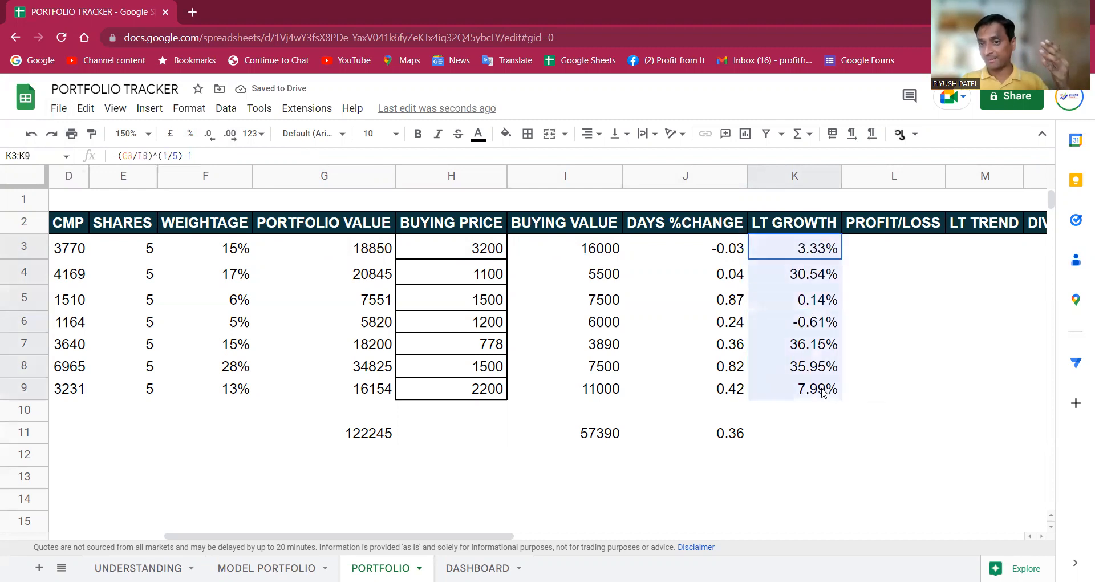
pyautogui.click(878, 372)
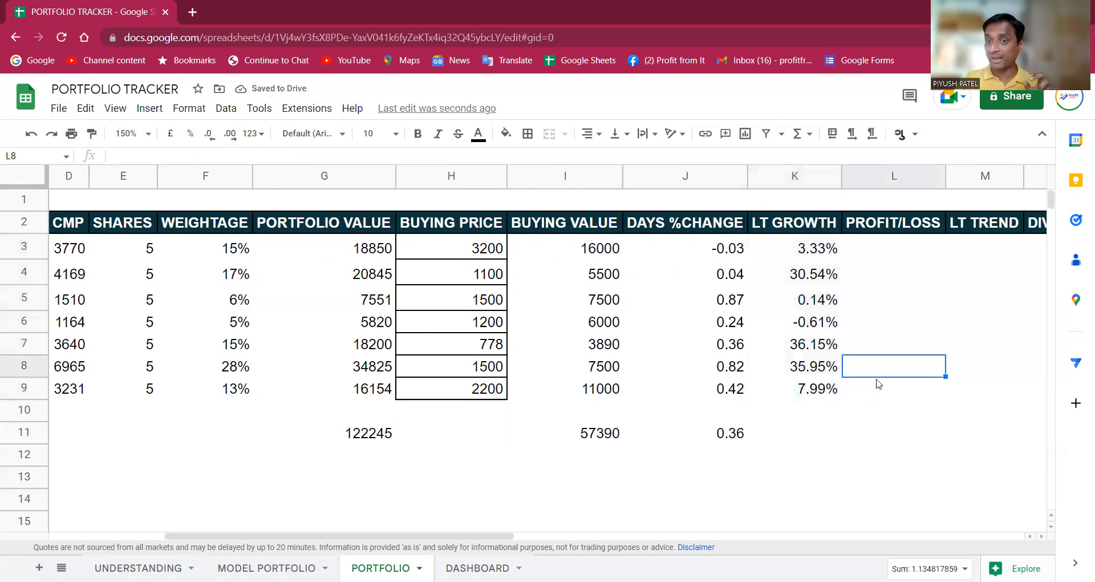
# Reduce the LT GROWTH percentages in K3:K9 to one decimal place.
pyautogui.click(817, 396)
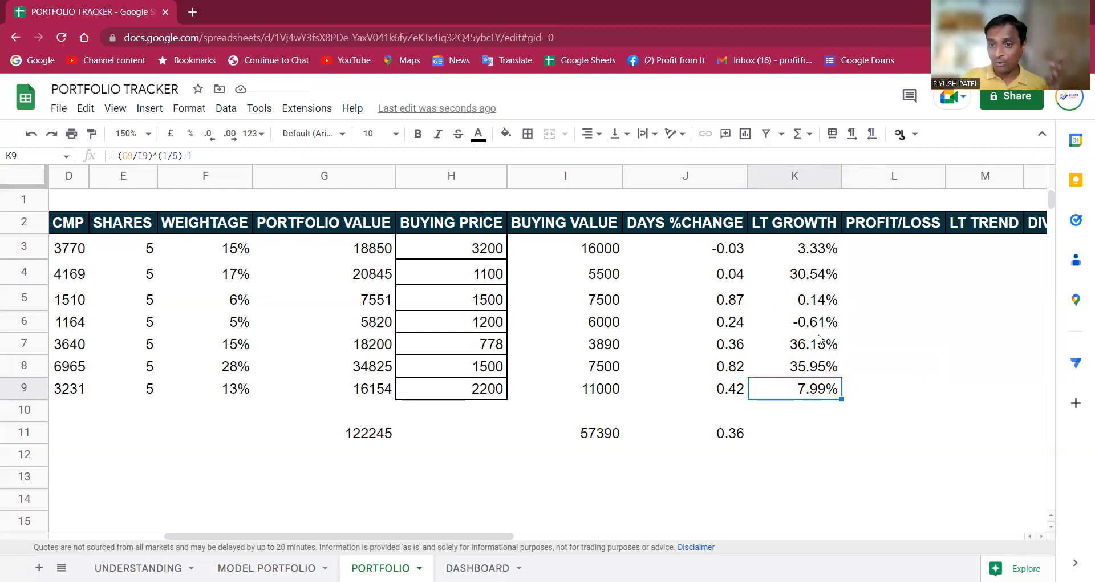
pyautogui.moveTo(815, 251); pyautogui.dragTo(814, 402)
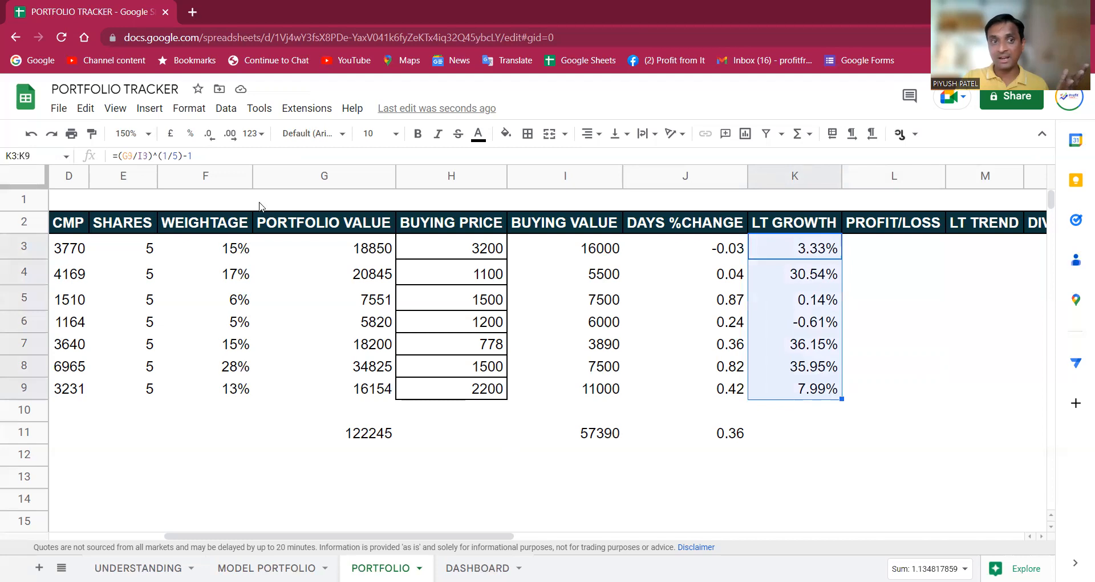
pyautogui.click(209, 133)
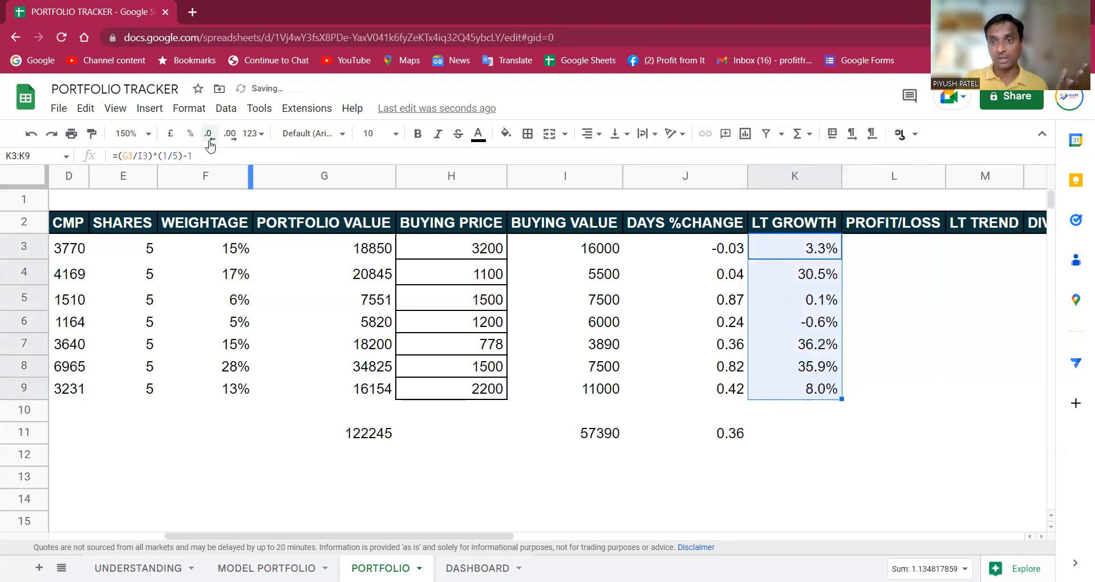
pyautogui.click(827, 377)
pyautogui.click(828, 394)
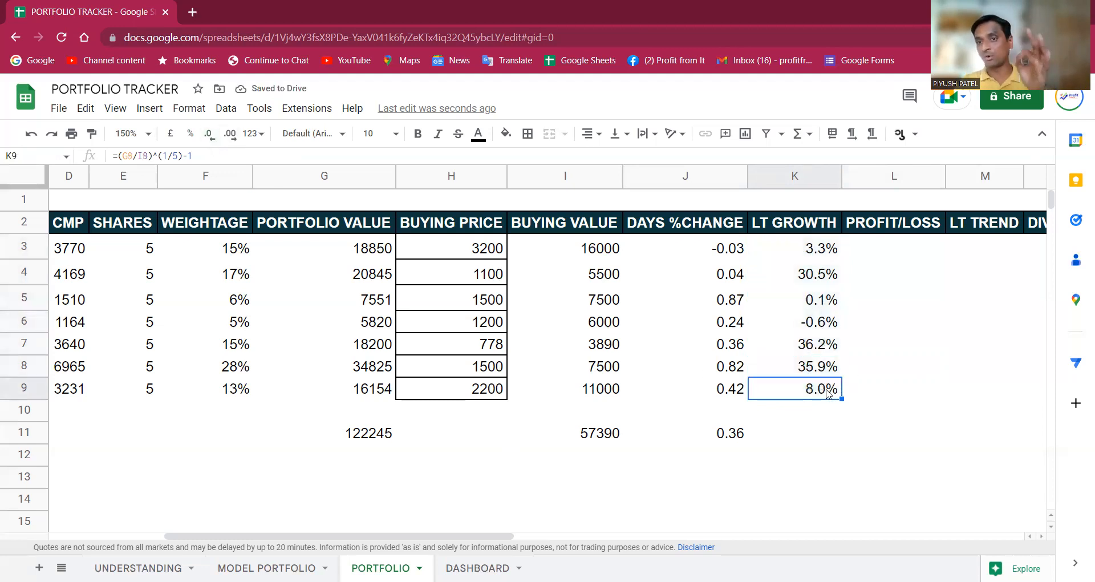
# Copy the growth formula from K9 into K11 for the portfolio totals and check its references to G11 and I11.
pyautogui.click(807, 436)
pyautogui.click(822, 389)
pyautogui.hotkey('ctrl', 'c')
pyautogui.press('Down')
pyautogui.press('Down')
pyautogui.hotkey('ctrl', 'v')
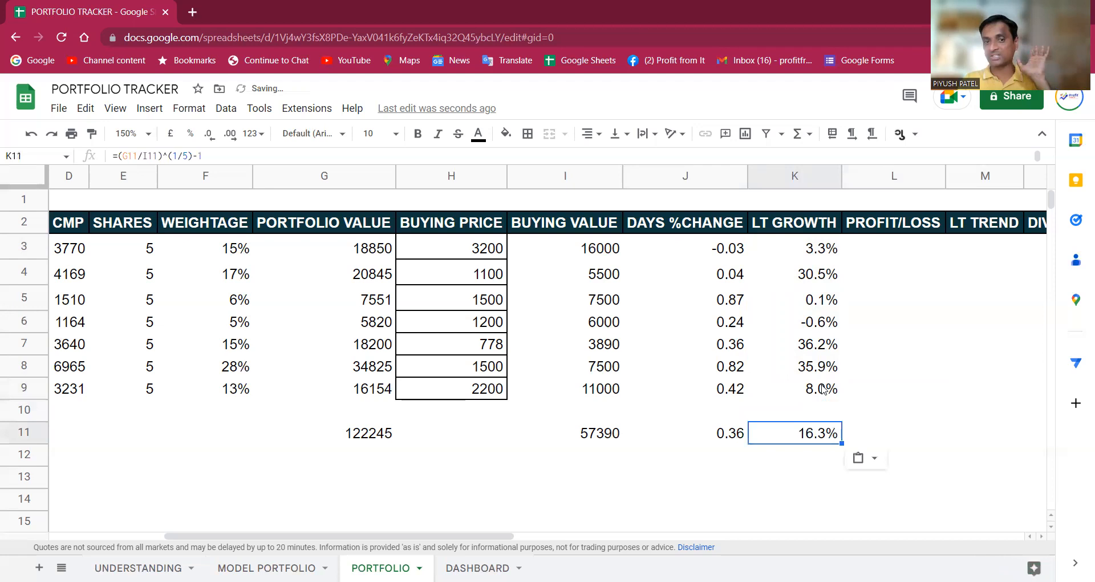
pyautogui.press('F2')
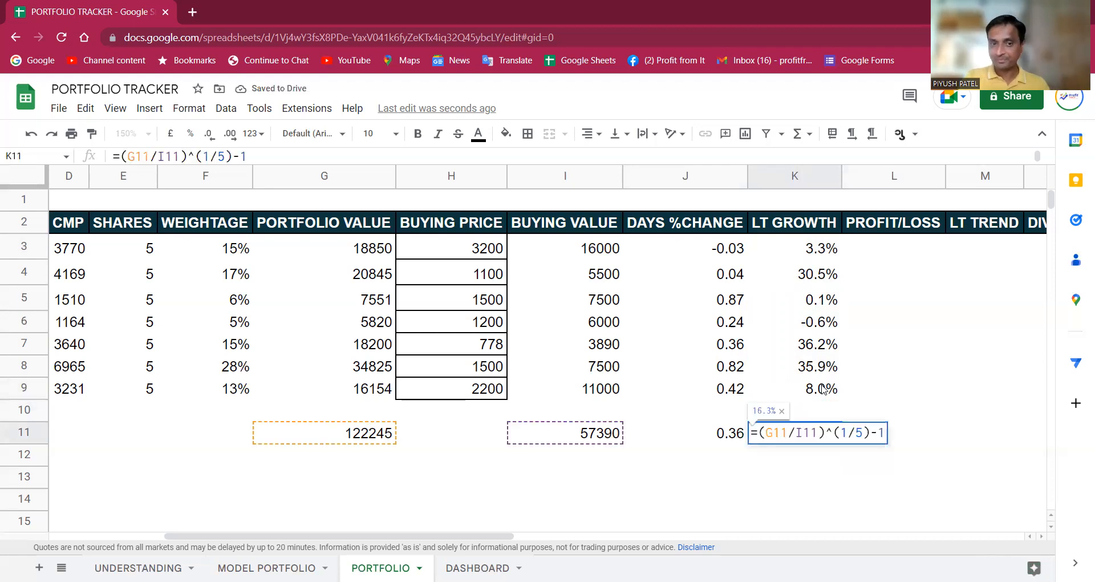
pyautogui.press('Escape')
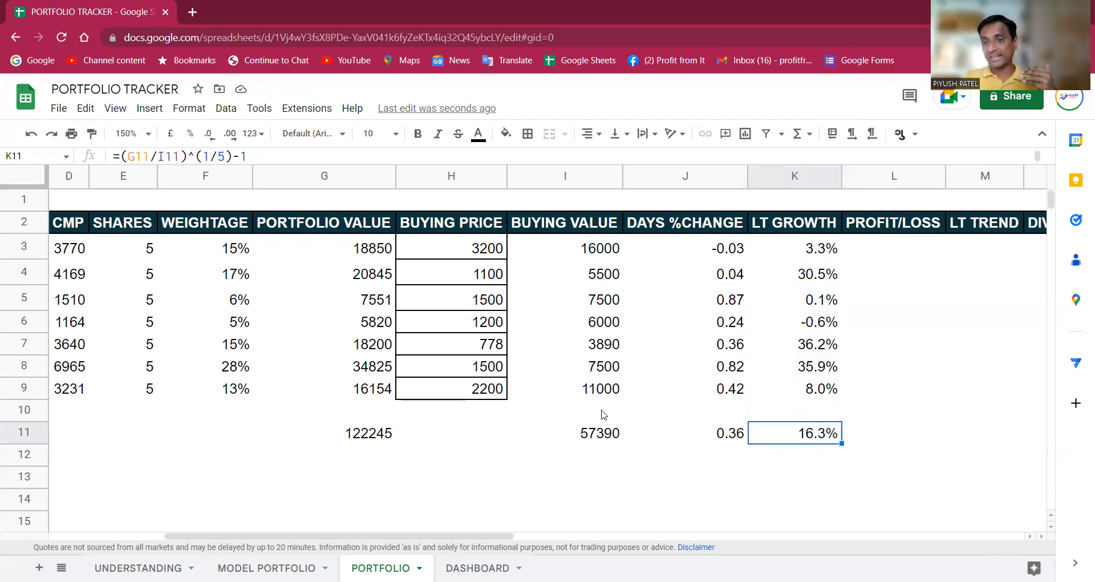
pyautogui.click(830, 323)
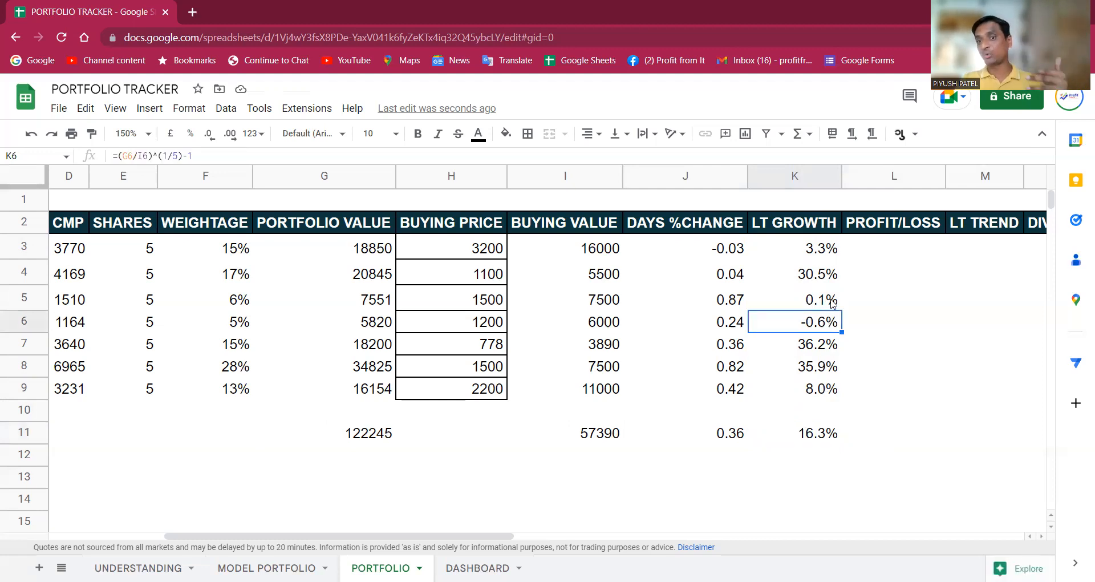
# Review the individual LT GROWTH percentages in K3:K9 alongside the whole portfolio's growth in K11.
pyautogui.click(827, 301)
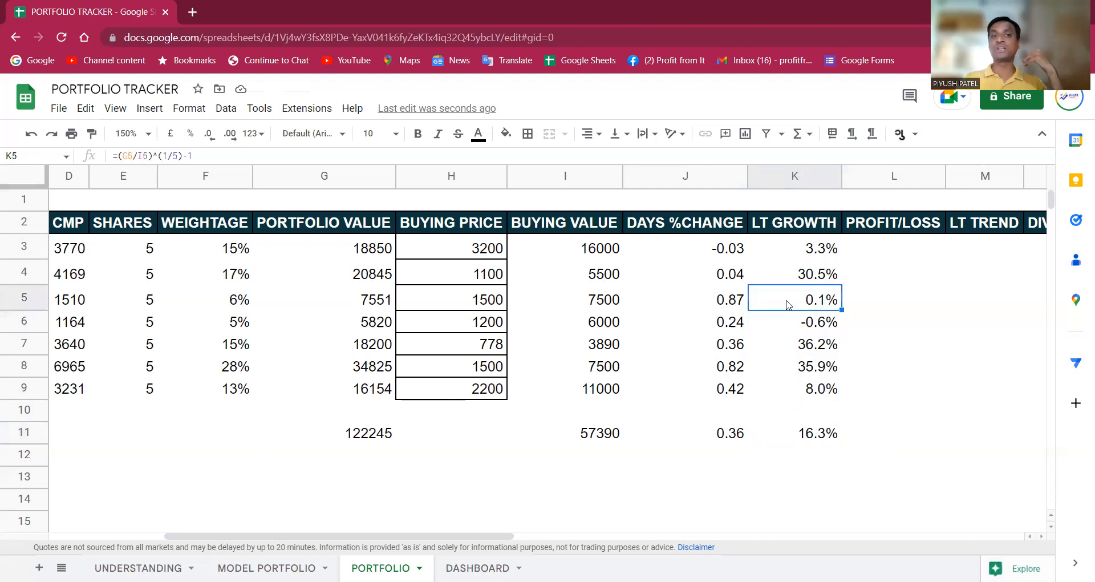
pyautogui.click(826, 255)
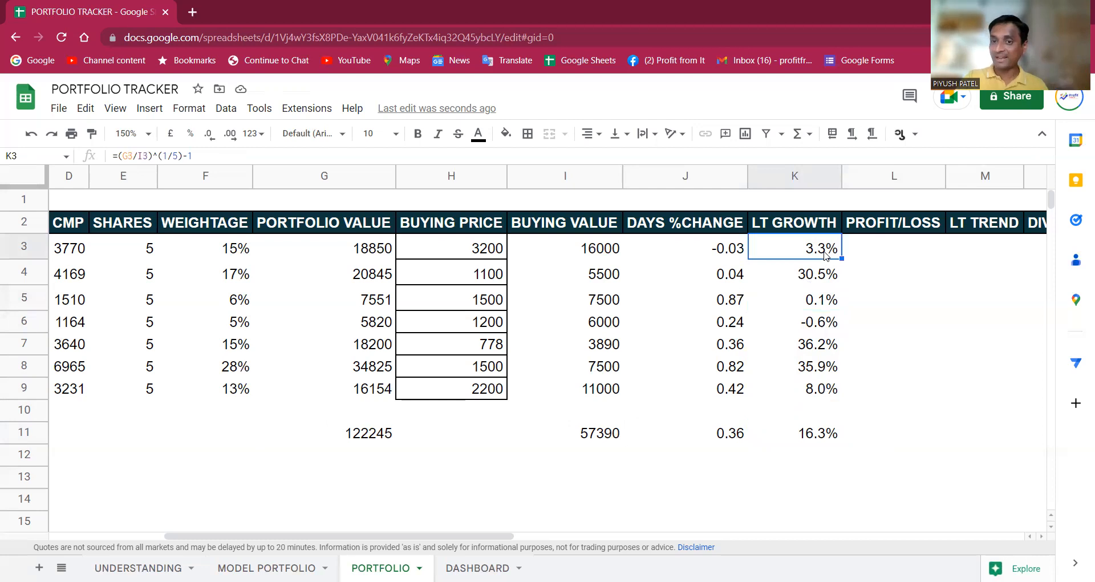
pyautogui.moveTo(825, 255); pyautogui.dragTo(828, 389)
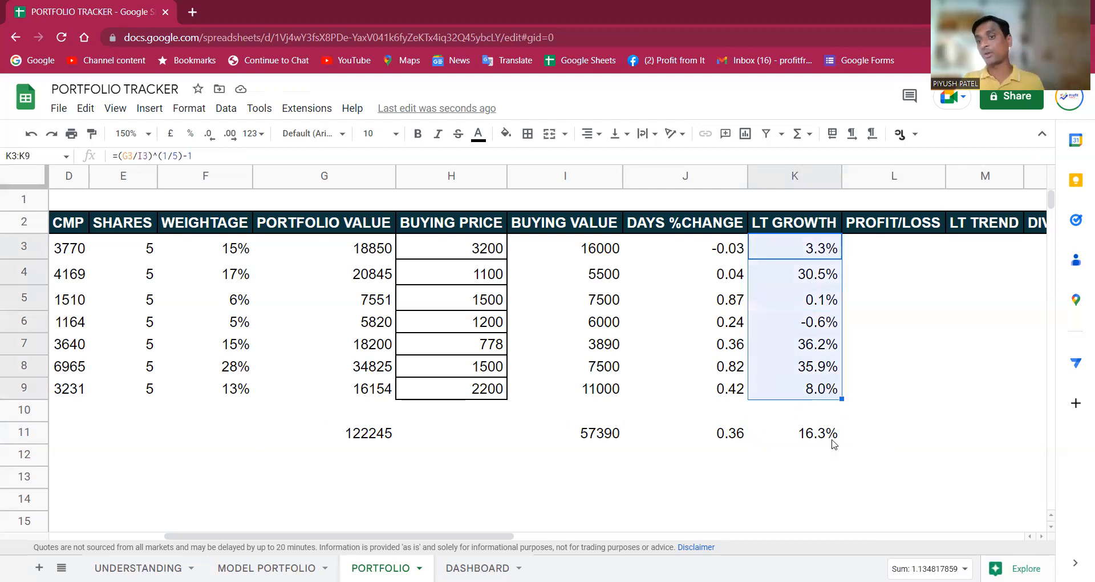
pyautogui.click(834, 444)
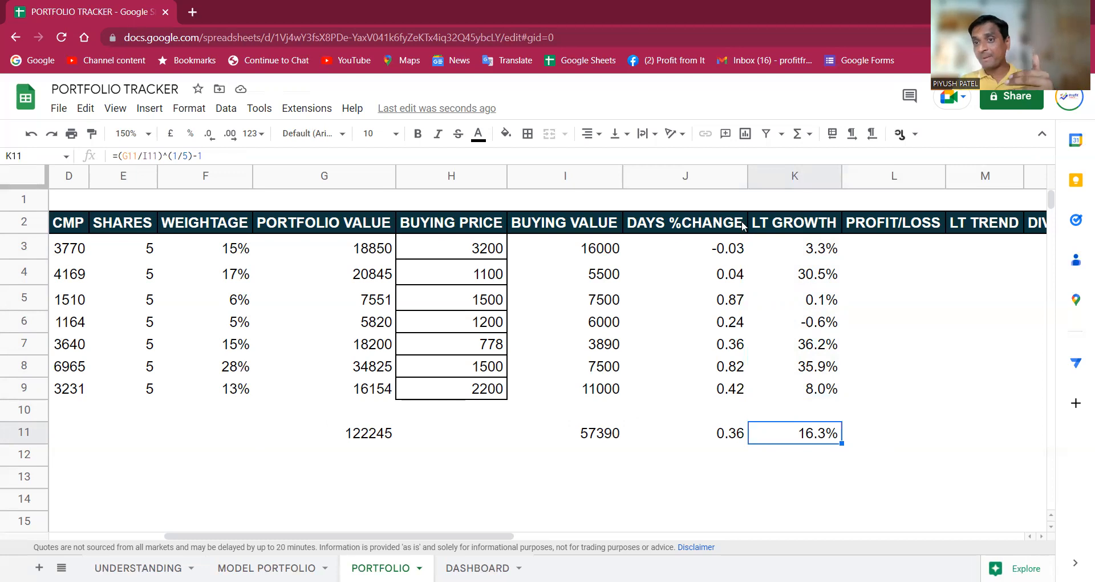
# Enter the PROFIT/LOSS formula =G3-I3 in L3, subtracting buying value from portfolio value.
pyautogui.click(915, 242)
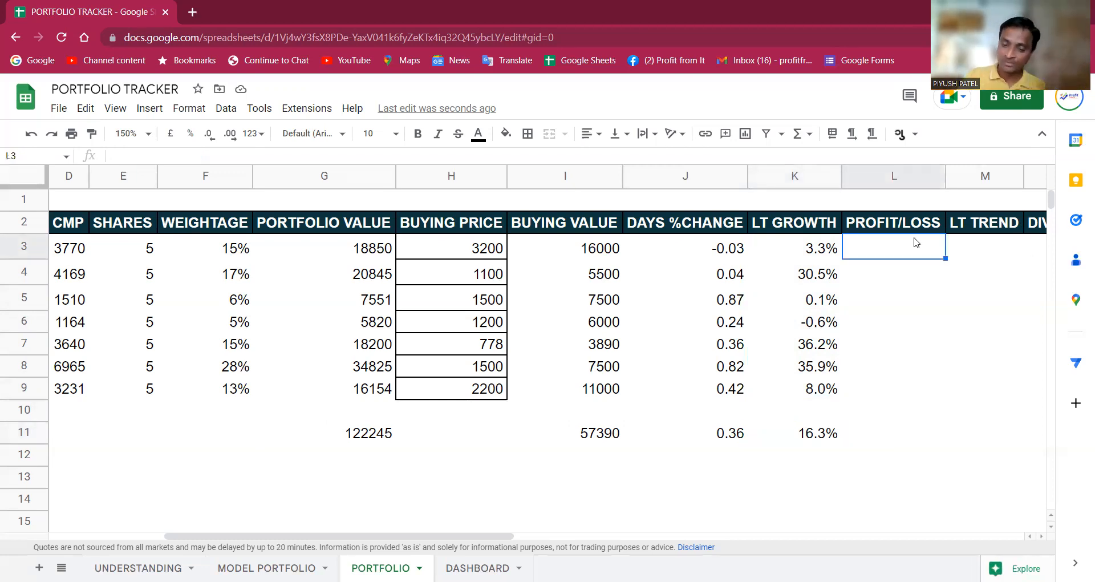
pyautogui.write('=')
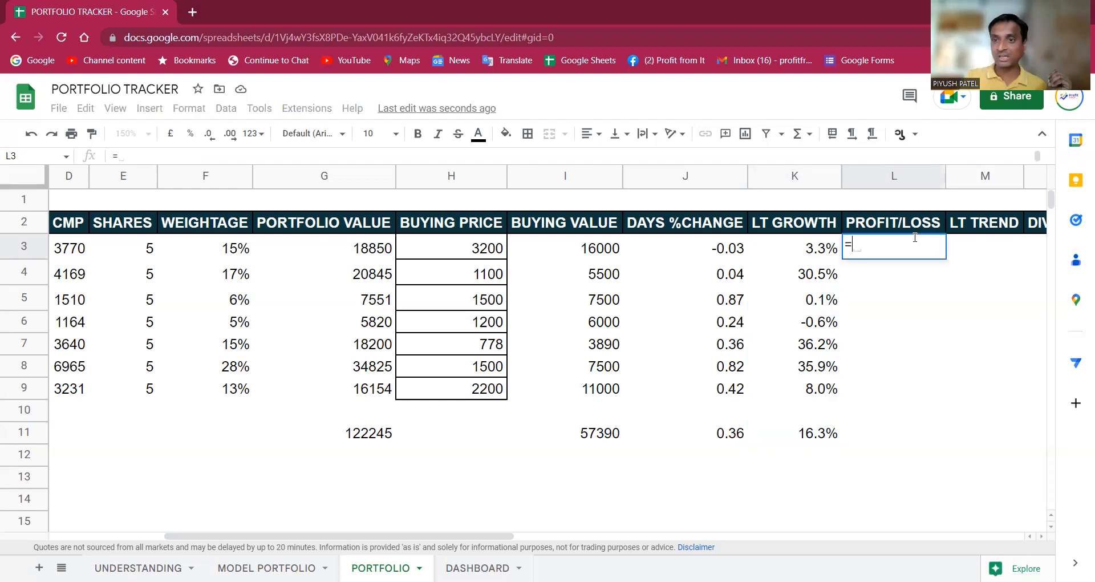
pyautogui.press('Left')
pyautogui.press('Left')
pyautogui.press('Left')
pyautogui.press('Left')
pyautogui.press('Left')
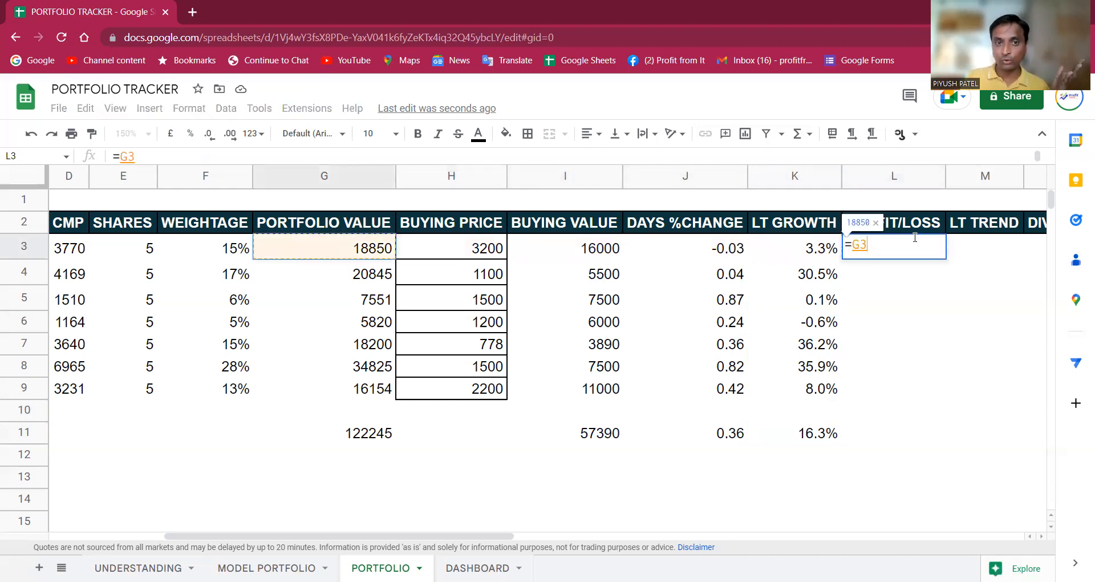
pyautogui.write('-')
pyautogui.press('Left')
pyautogui.press('Left')
pyautogui.press('Left')
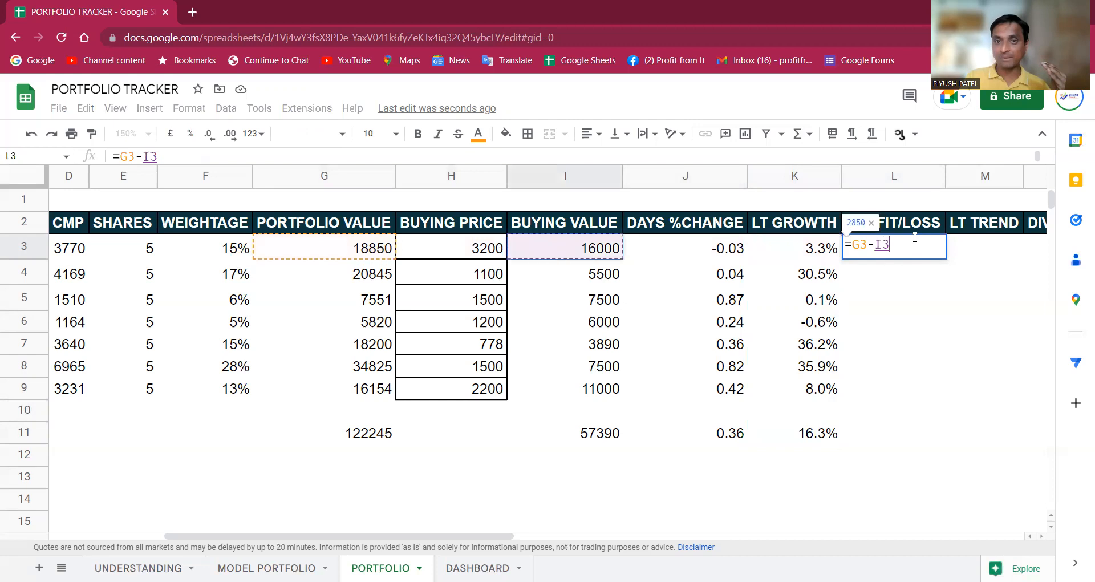
pyautogui.press('Return')
# Copy the PROFIT/LOSS formula from L3 down through L9.
pyautogui.click(914, 242)
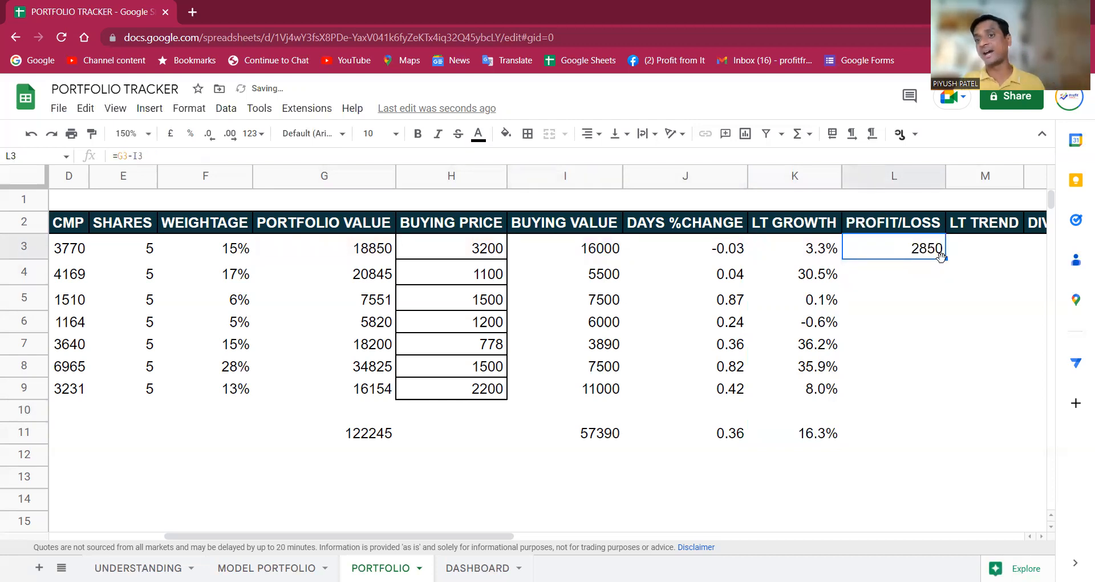
pyautogui.hotkey('ctrl', 'c')
pyautogui.hotkey('shift', 'Down')
pyautogui.hotkey('shift', 'Down')
pyautogui.hotkey('shift', 'Down')
pyautogui.hotkey('shift', 'Down')
pyautogui.hotkey('shift', 'Down')
pyautogui.hotkey('shift', 'Down')
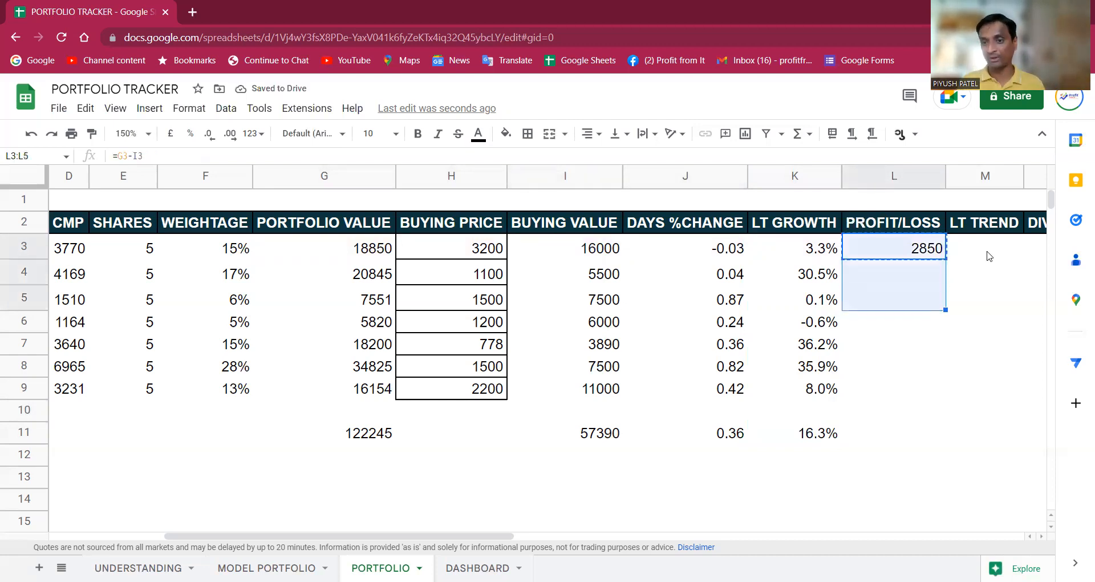
pyautogui.hotkey('ctrl', 'v')
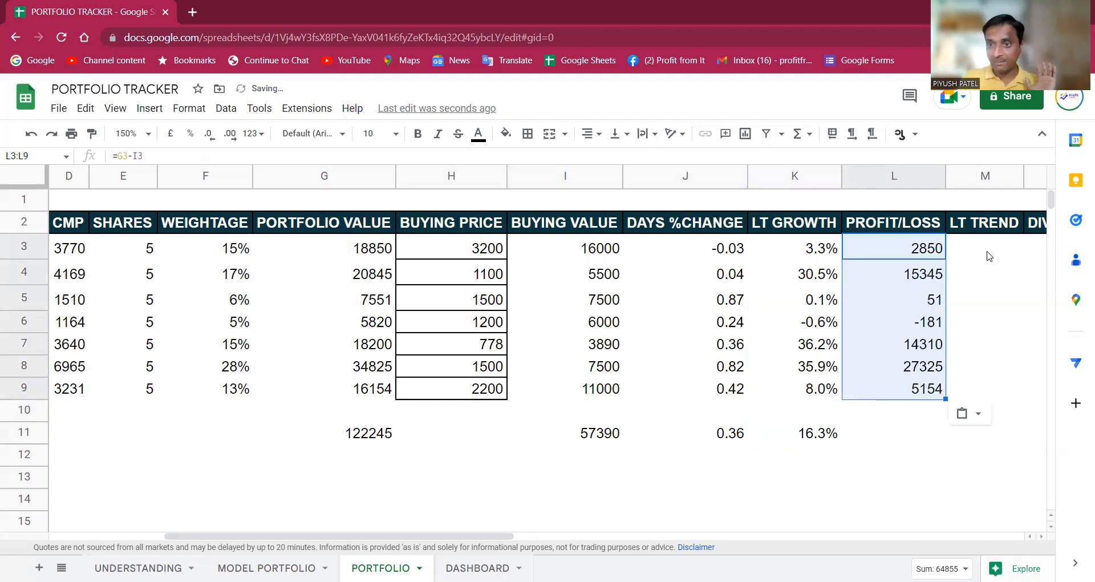
# Trace the PROFIT/LOSS result in L6 back across row 6 to the stock's details and return to it.
pyautogui.press('Down')
pyautogui.press('Down')
pyautogui.press('Down')
pyautogui.press('Left')
pyautogui.press('Left')
pyautogui.press('Left')
pyautogui.press('Left')
pyautogui.press('Left')
pyautogui.press('Left')
pyautogui.press('Left')
pyautogui.press('Left')
pyautogui.press('Left')
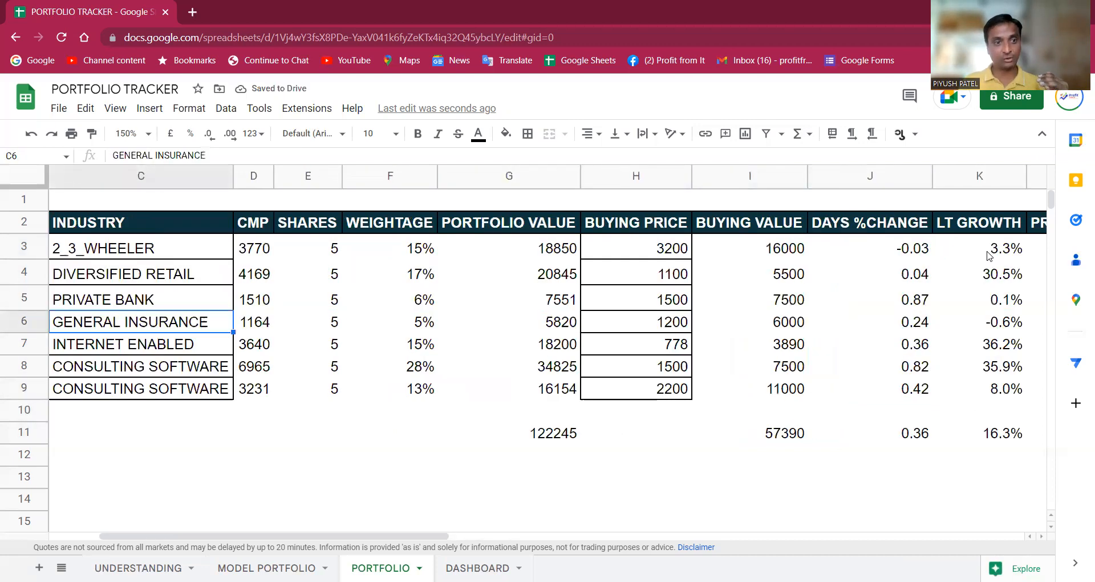
pyautogui.press('Left')
pyautogui.press('Right')
pyautogui.press('Right')
pyautogui.press('Right')
pyautogui.press('Right')
pyautogui.press('Right')
pyautogui.press('Right')
pyautogui.press('Right')
pyautogui.press('Right')
pyautogui.press('Right')
pyautogui.press('Right')
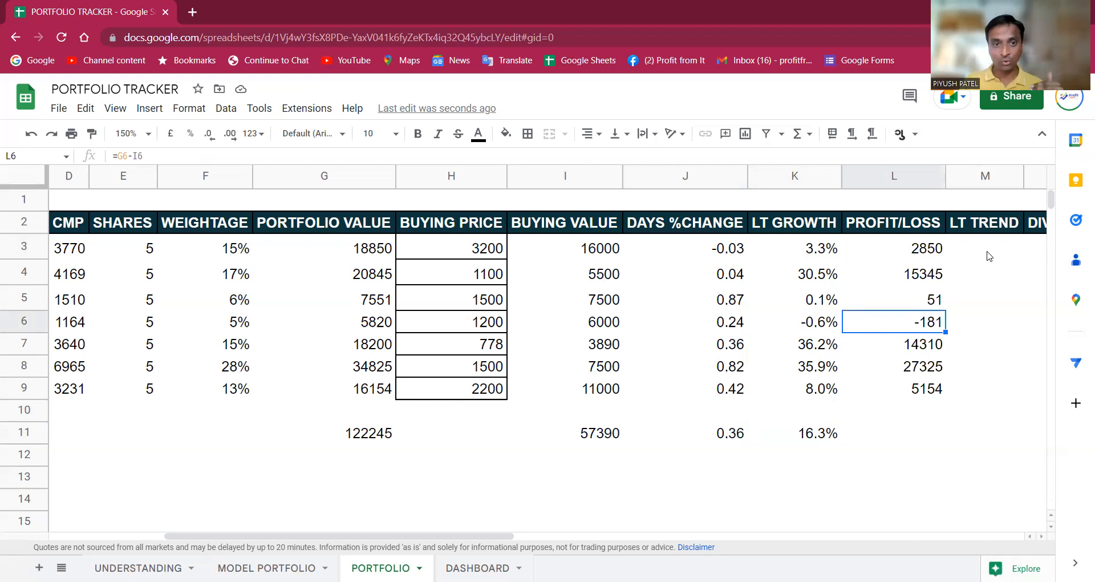
# Go through the PROFIT/LOSS values of the individual stocks in column L.
pyautogui.press('Up')
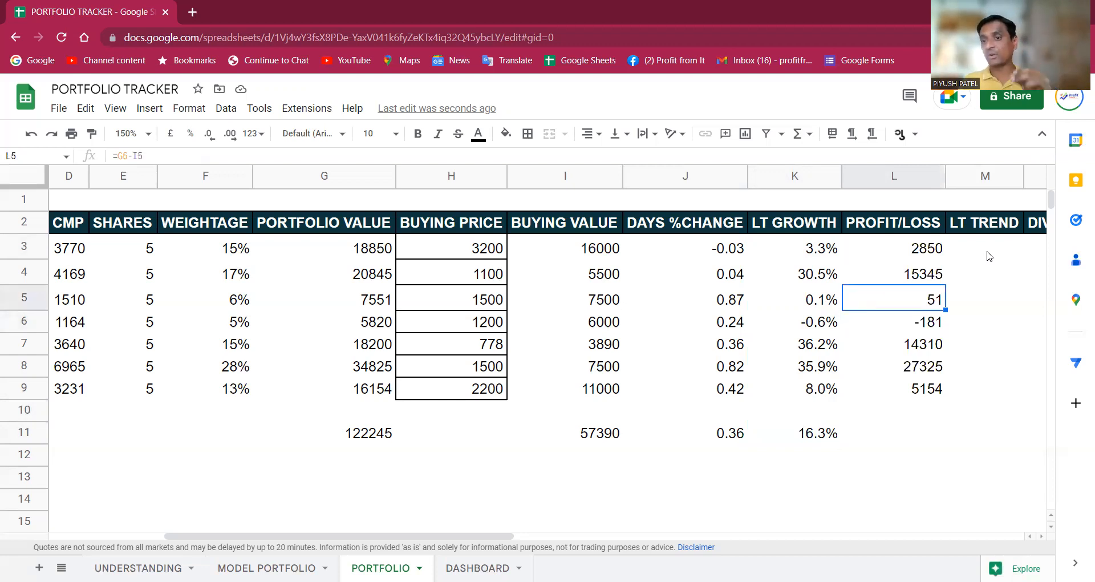
pyautogui.press('Up')
pyautogui.press('Up')
pyautogui.press('Up')
pyautogui.press('Down')
pyautogui.press('Down')
pyautogui.press('Down')
pyautogui.press('Down')
pyautogui.press('Down')
pyautogui.press('Down')
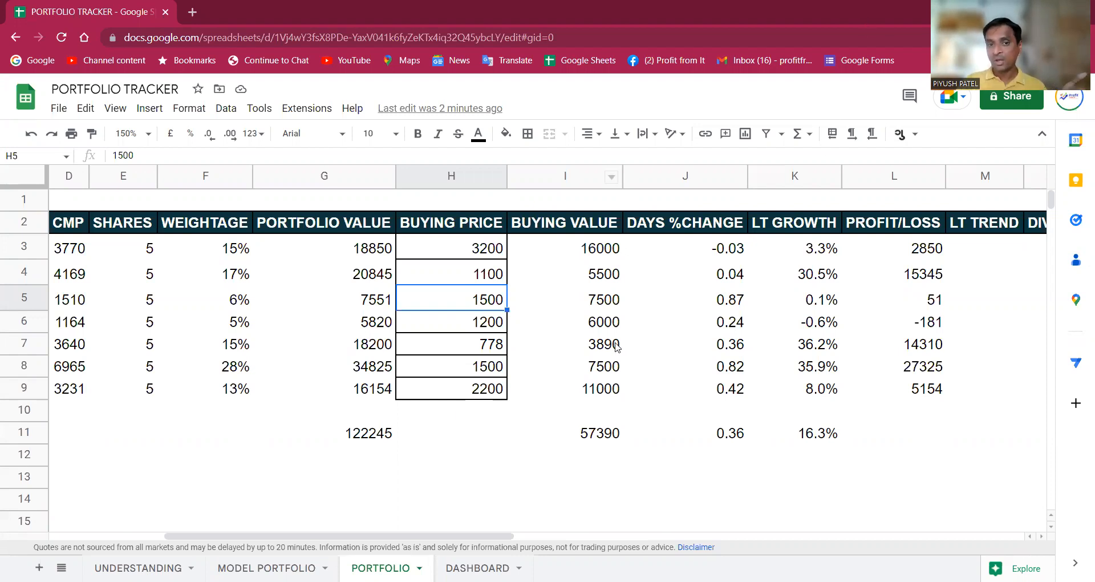
# Set the BUYING PRICE in H5 to 1000.
pyautogui.write('1000')
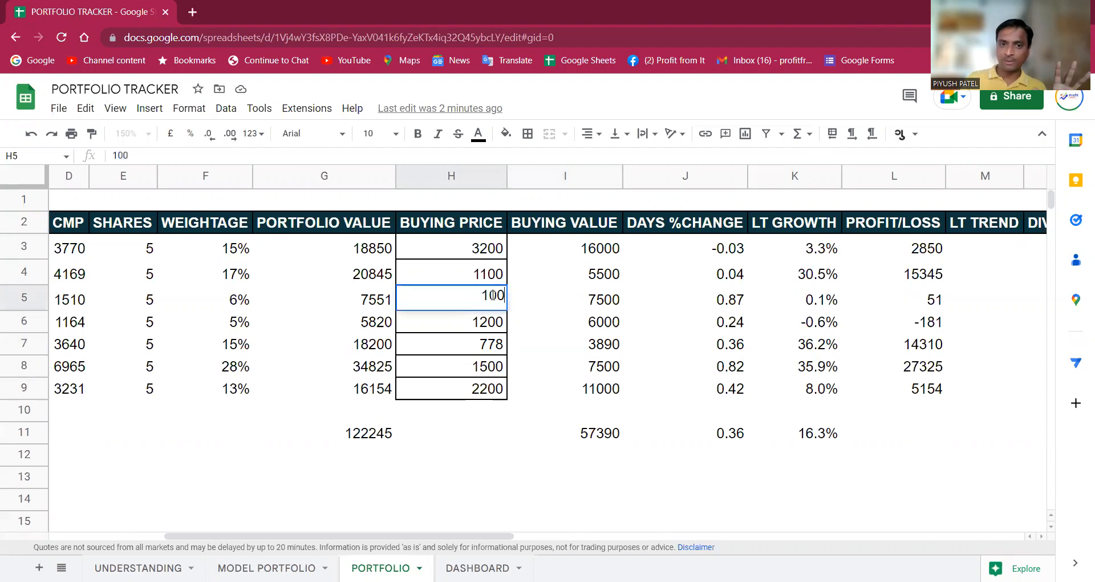
pyautogui.press('Return')
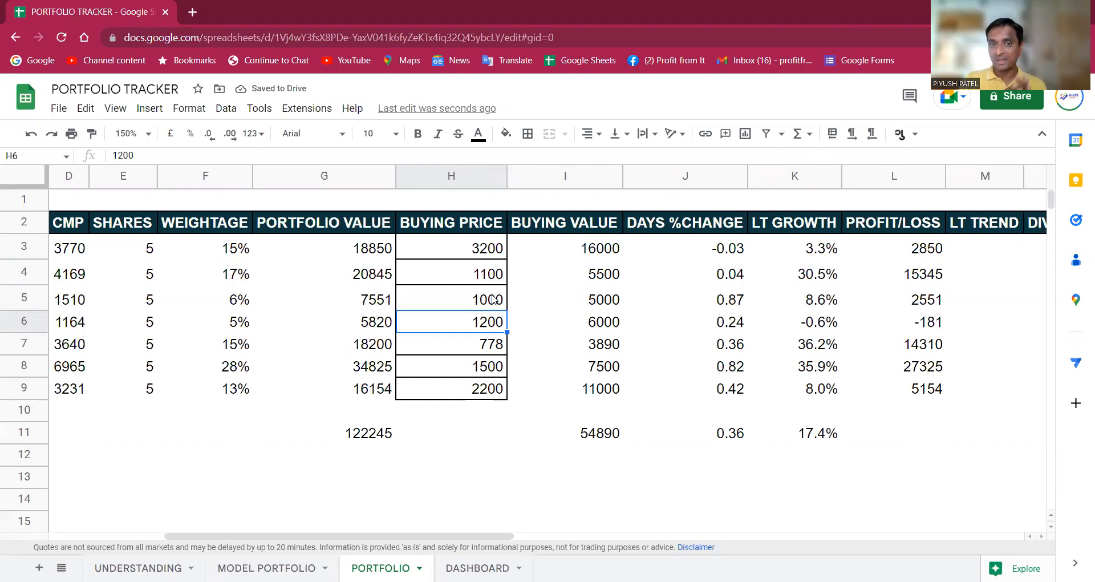
pyautogui.click(495, 300)
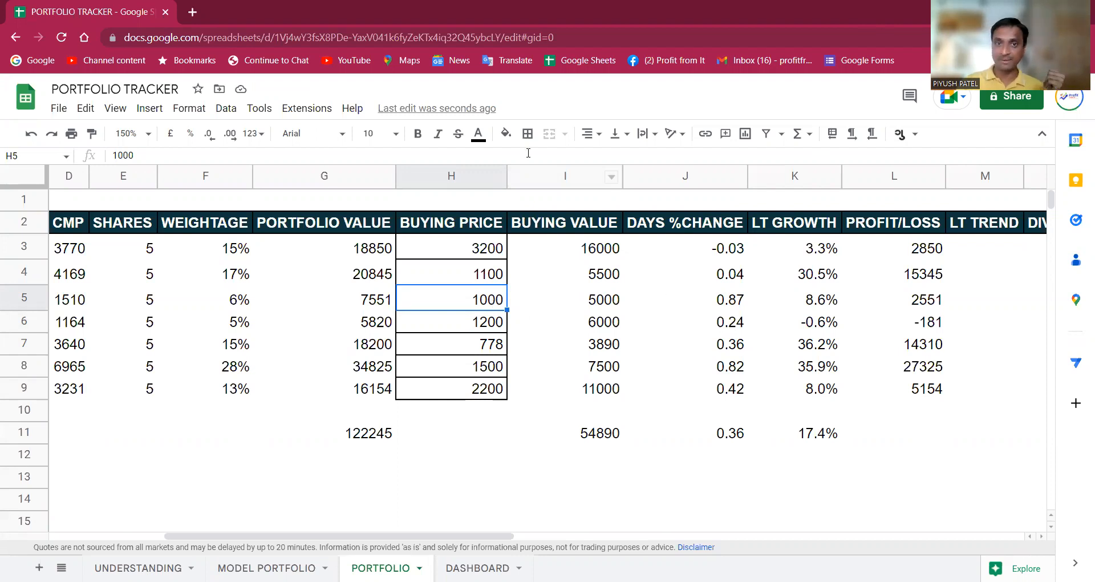
# Total the PROFIT/LOSS column in L11 by copying the SUM formula from the buying value total in I11.
pyautogui.moveTo(912, 230); pyautogui.dragTo(915, 392)
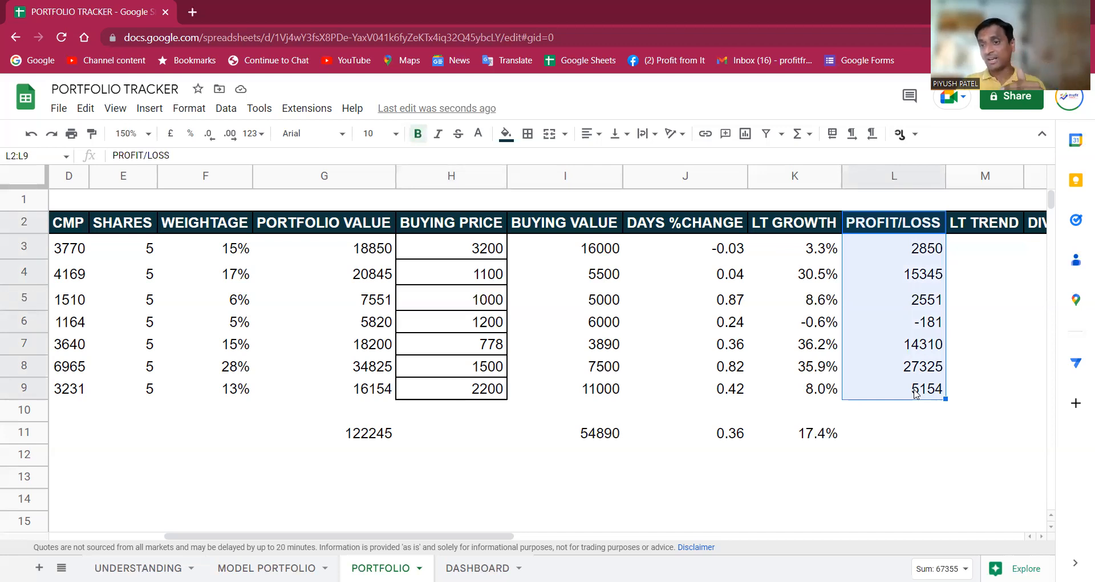
pyautogui.click(915, 392)
pyautogui.moveTo(912, 223); pyautogui.dragTo(926, 395)
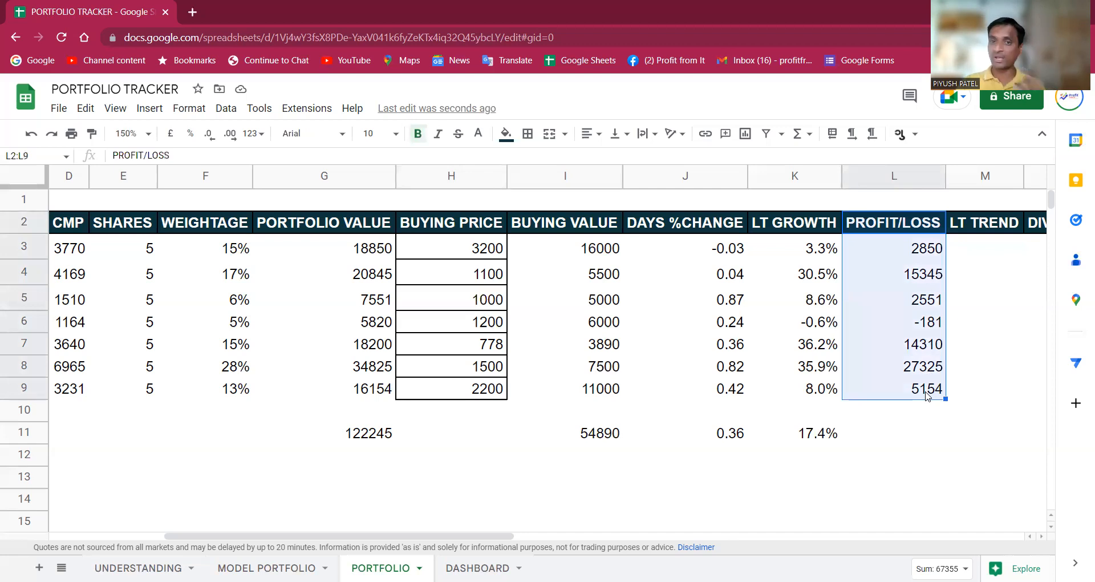
pyautogui.click(600, 432)
pyautogui.hotkey('ctrl', 'c')
pyautogui.press('Right')
pyautogui.press('Right')
pyautogui.press('Right')
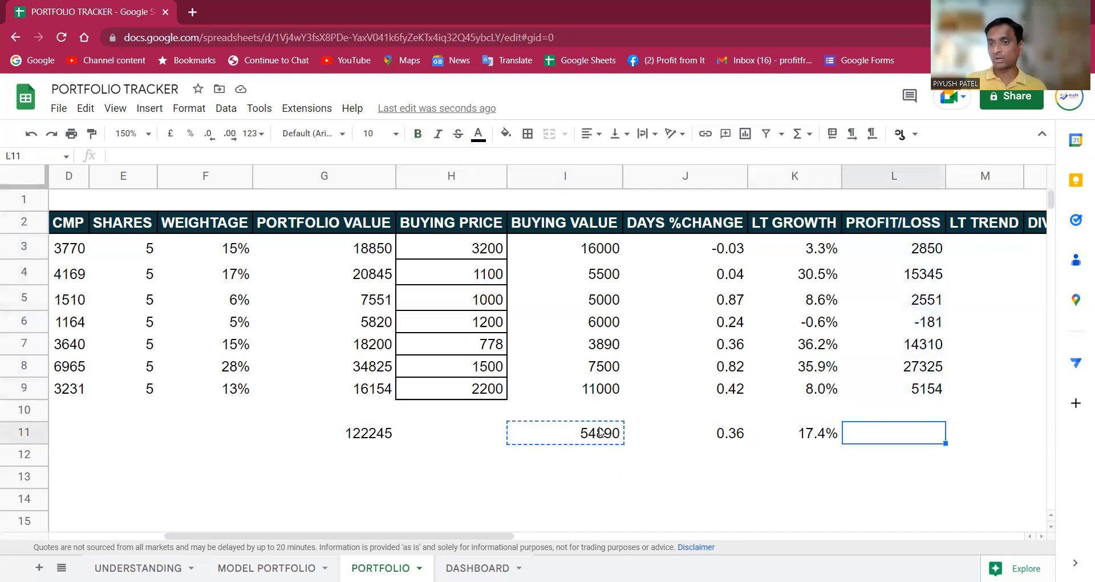
pyautogui.hotkey('ctrl', 'v')
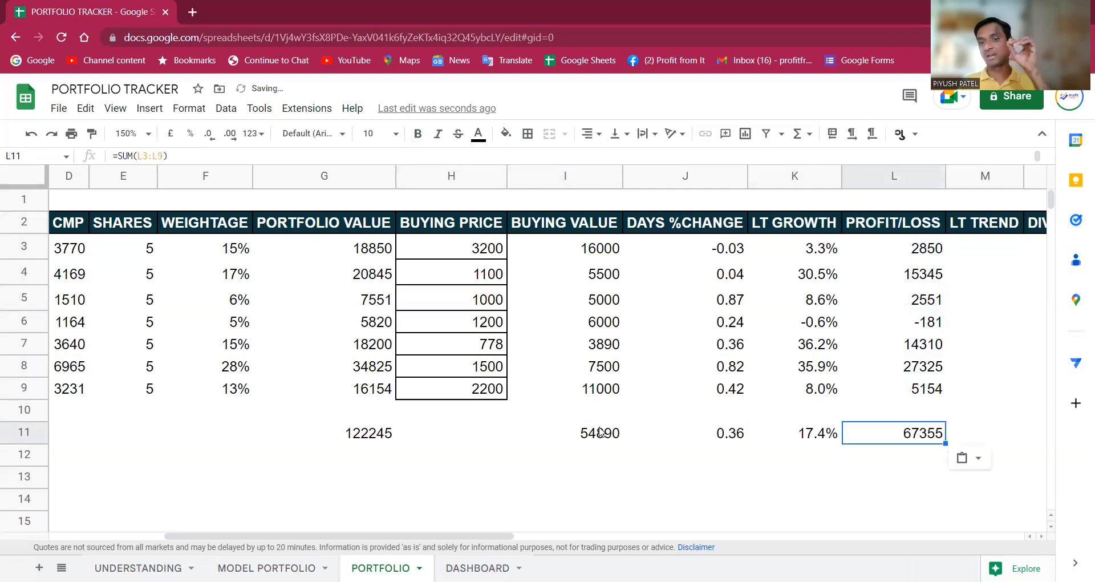
# Check the summary formulas in row 11, comparing the portfolio value, buying value, day change, growth and profit/loss cells.
pyautogui.press('Left')
pyautogui.press('Left')
pyautogui.press('Left')
pyautogui.press('Right')
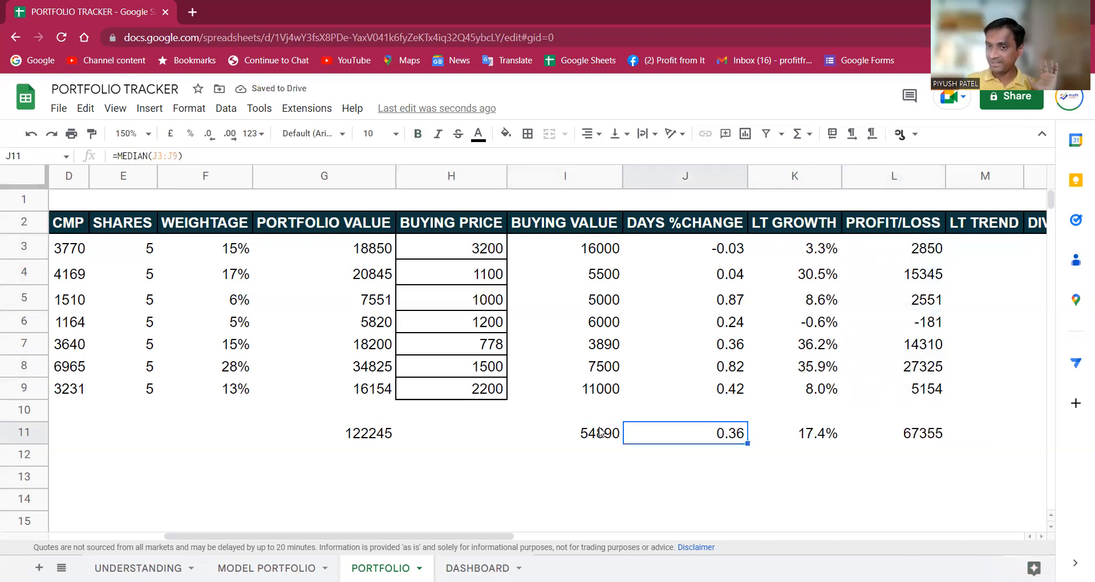
pyautogui.press('Right')
pyautogui.press('Right')
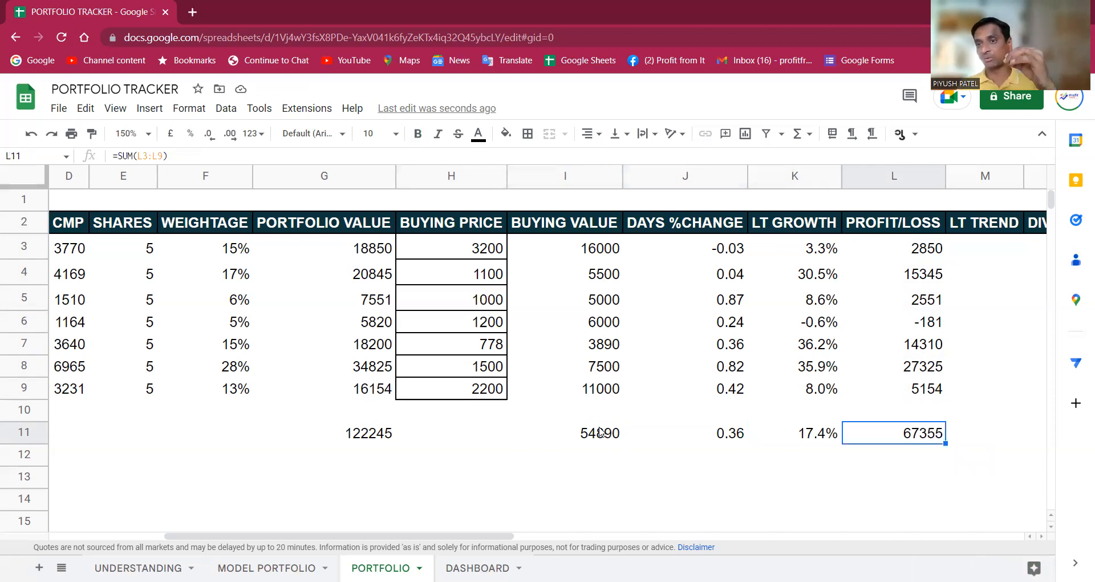
pyautogui.press('Left')
pyautogui.press('Left')
pyautogui.press('Left')
pyautogui.press('Left')
pyautogui.press('Right')
pyautogui.press('Right')
pyautogui.click(588, 432)
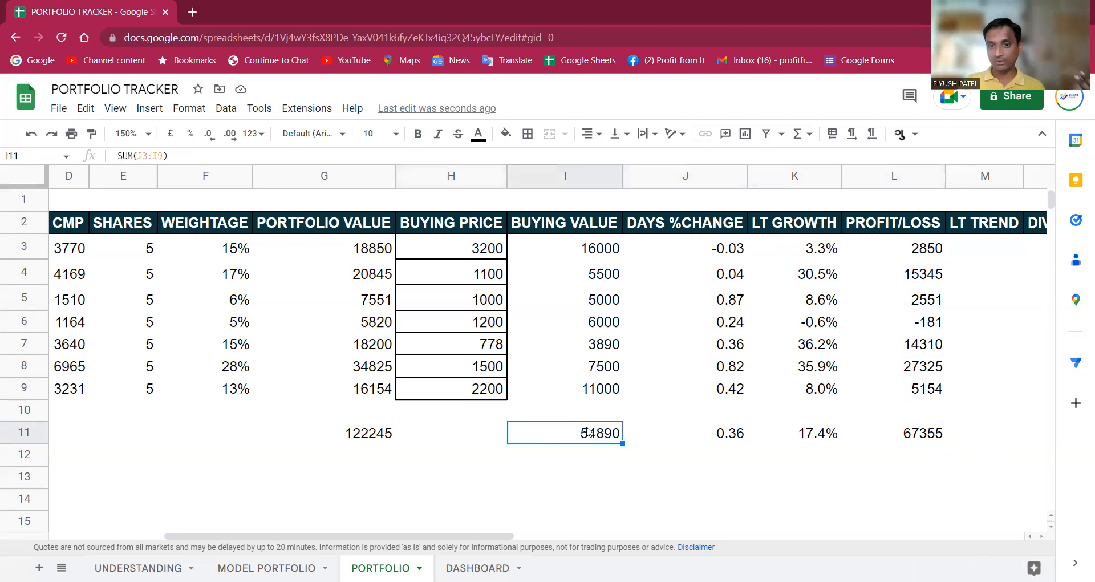
pyautogui.click(363, 436)
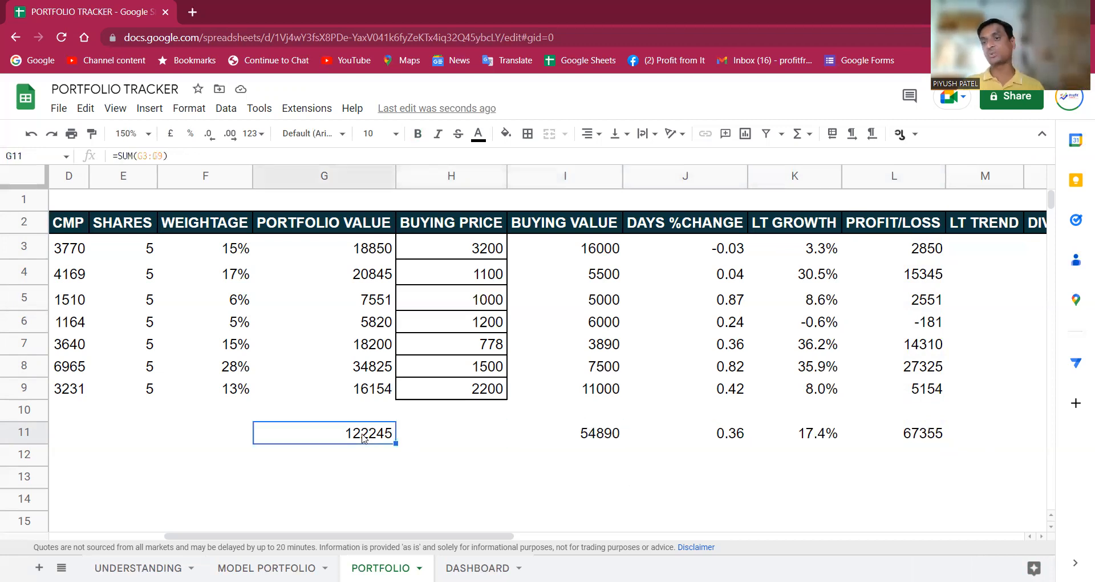
pyautogui.click(923, 435)
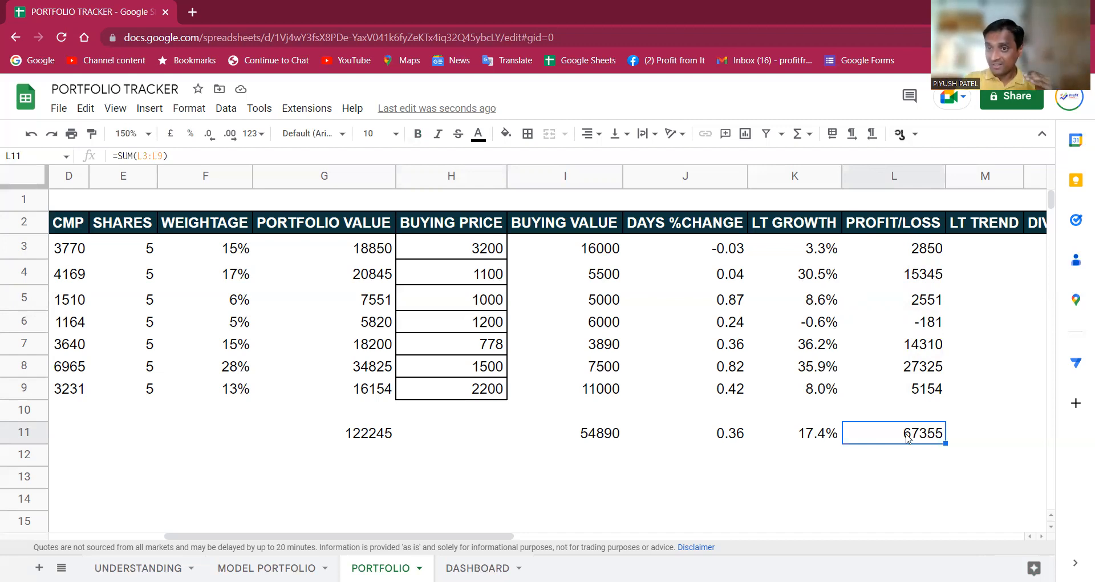
pyautogui.moveTo(720, 254); pyautogui.dragTo(719, 281)
pyautogui.moveTo(720, 284); pyautogui.dragTo(719, 304)
pyautogui.click(723, 300)
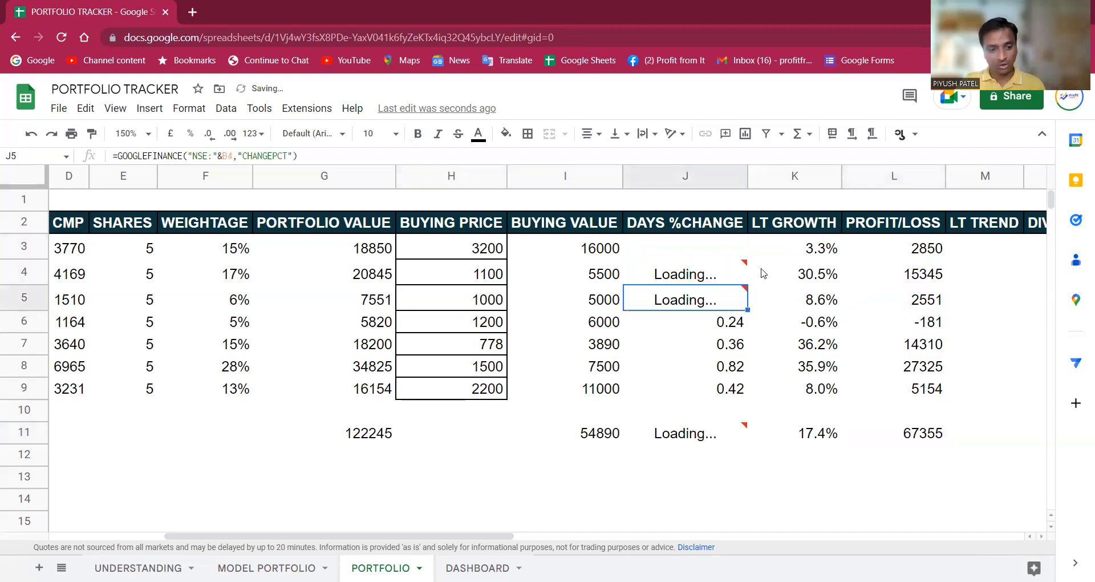
pyautogui.click(798, 280)
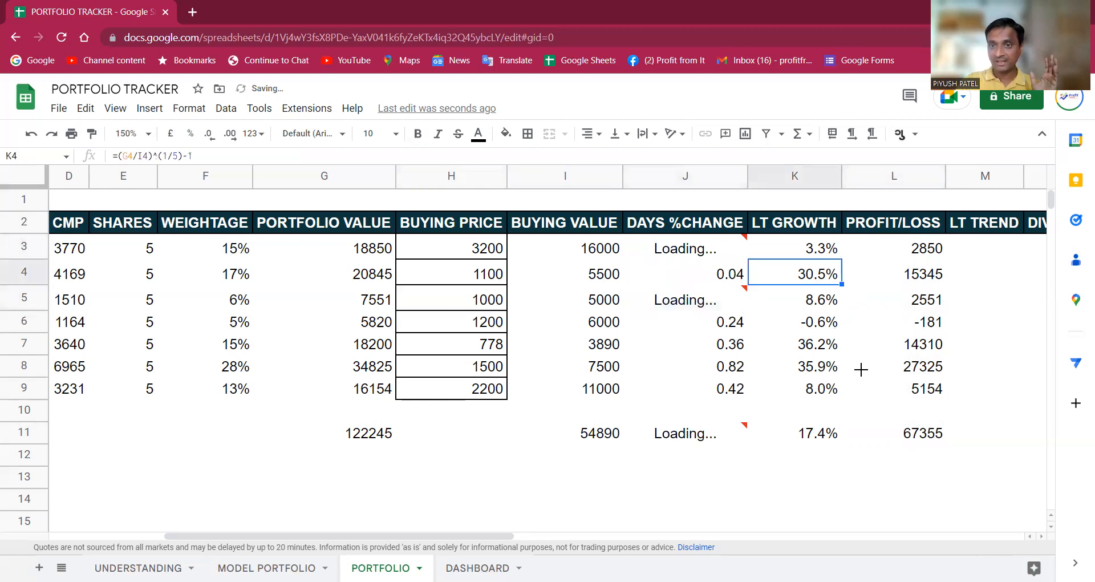
# Examine the formulas behind the DAYS %CHANGE and LT GROWTH cells of the portfolio table.
pyautogui.click(833, 346)
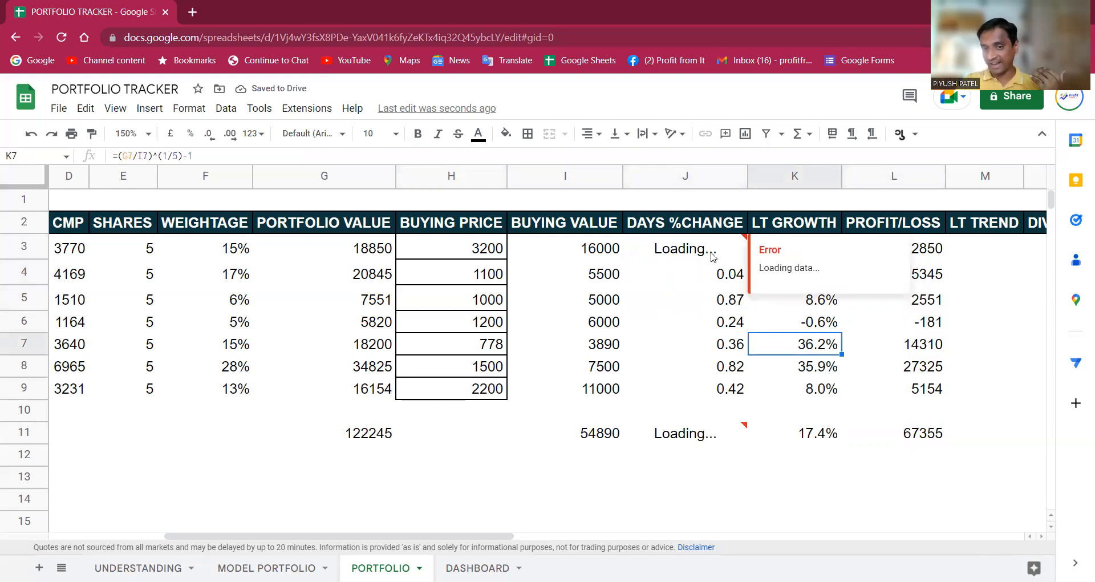
pyautogui.click(729, 394)
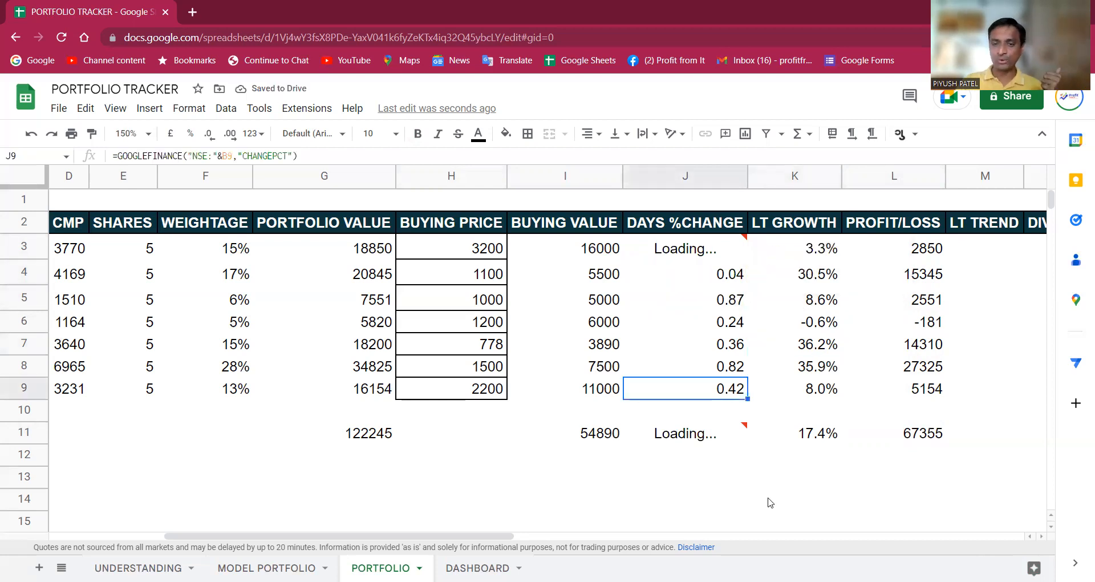
pyautogui.click(698, 486)
pyautogui.click(729, 254)
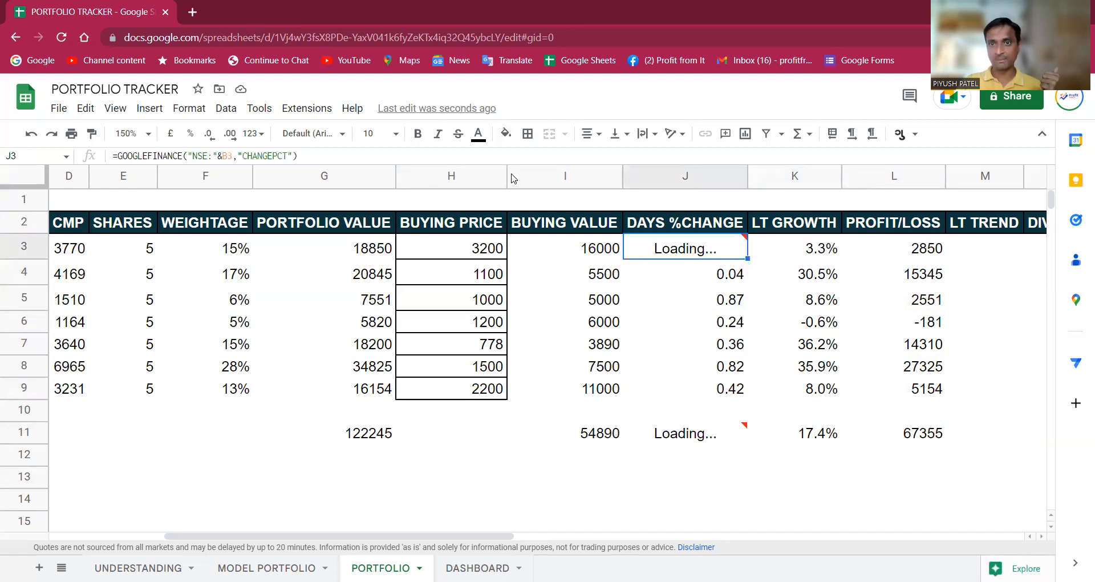
pyautogui.press('Right')
pyautogui.press('Down')
pyautogui.press('Down')
pyautogui.press('Down')
pyautogui.press('Down')
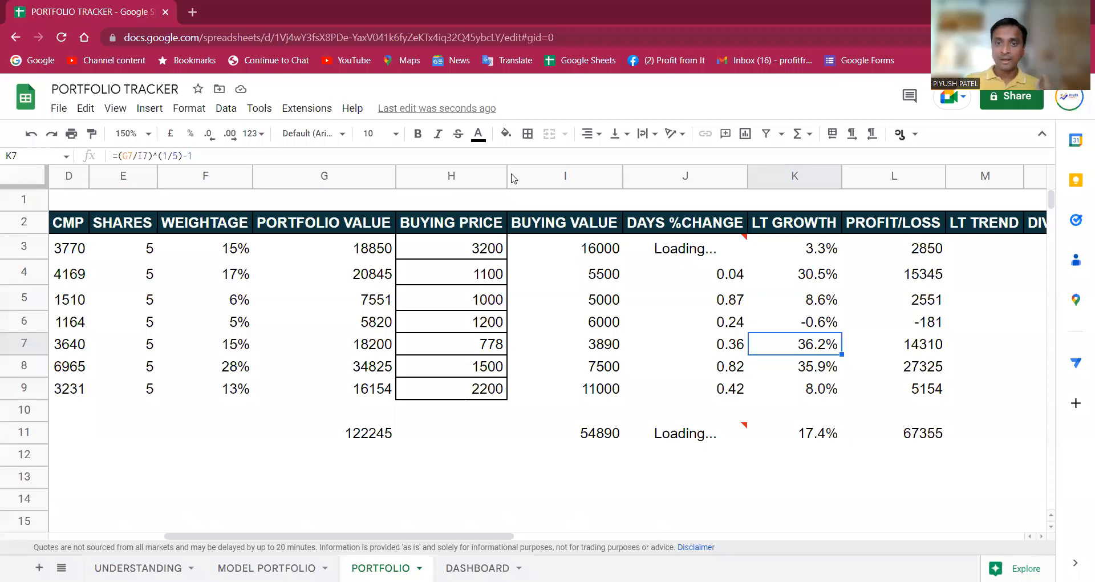
pyautogui.press('Left')
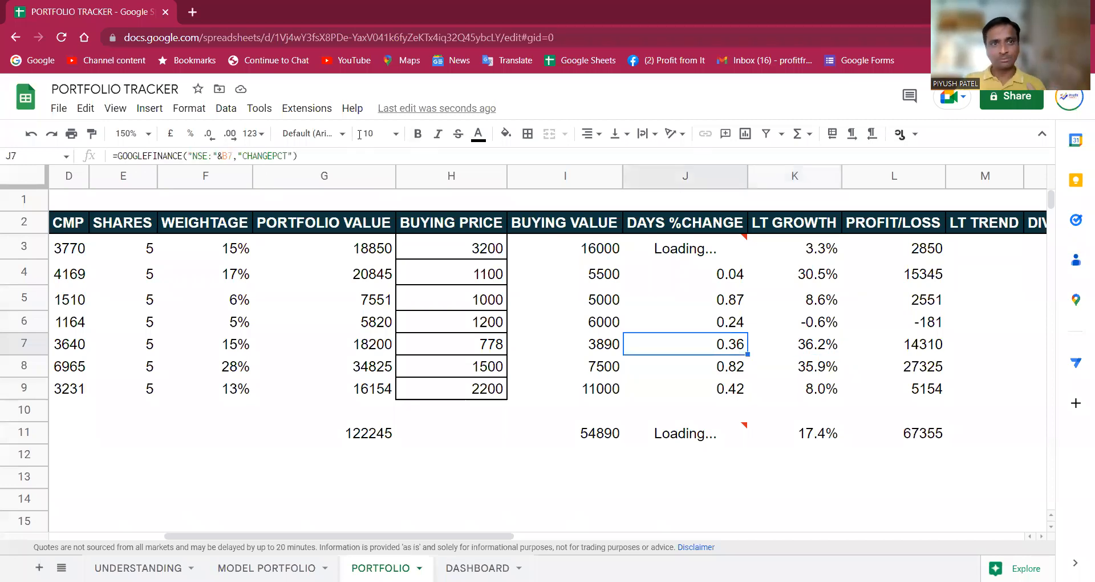
# Apply a red-white-green colour scale to the DAYS %CHANGE values in J3:J9 with conditional formatting, using the 50th percentile as midpoint.
pyautogui.moveTo(730, 251); pyautogui.dragTo(727, 387)
pyautogui.click(189, 108)
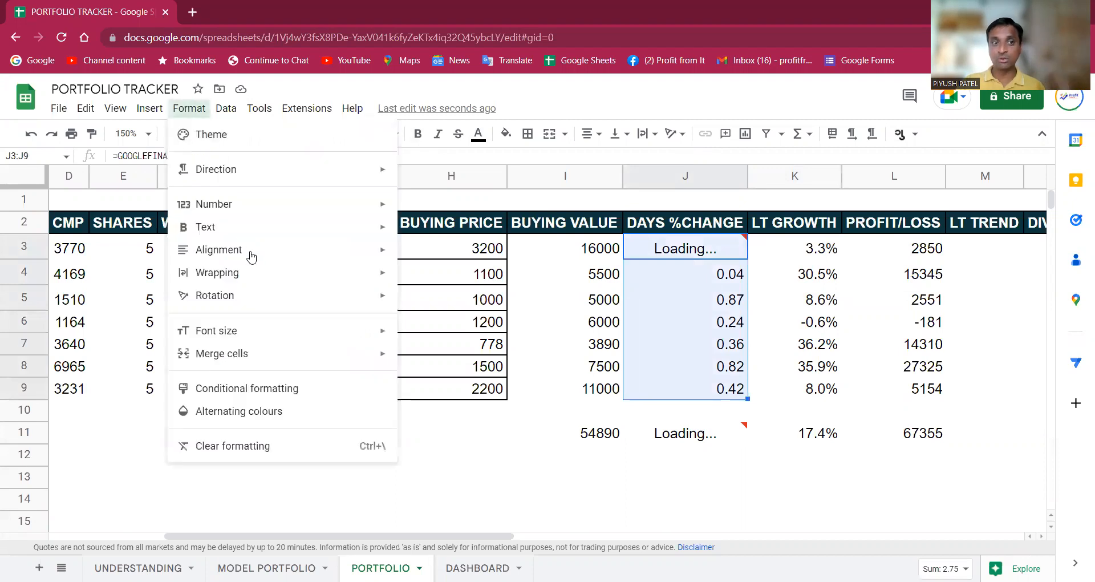
pyautogui.click(273, 397)
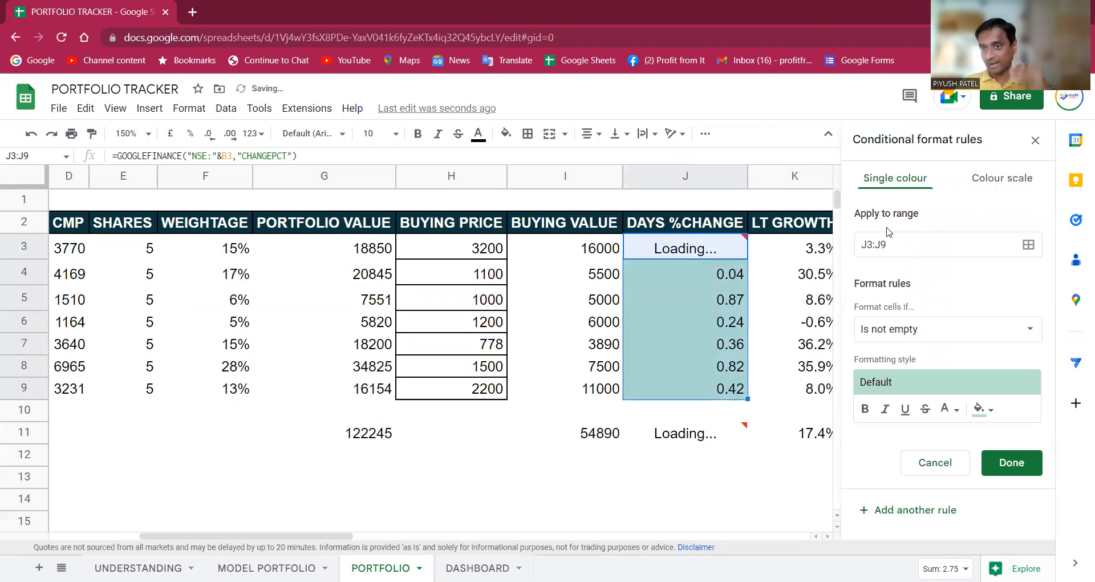
pyautogui.click(1004, 181)
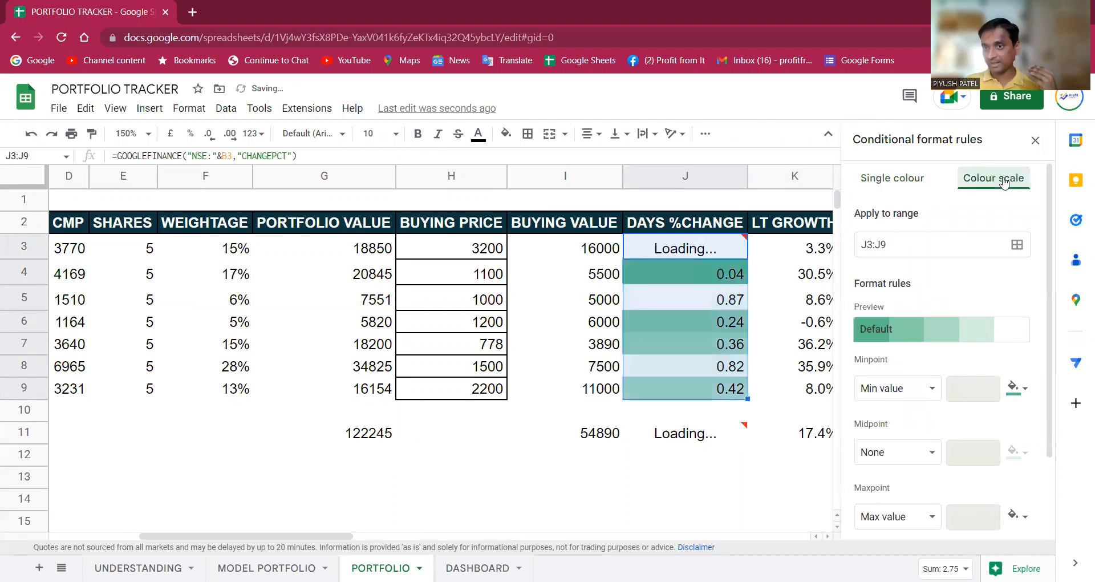
pyautogui.click(938, 331)
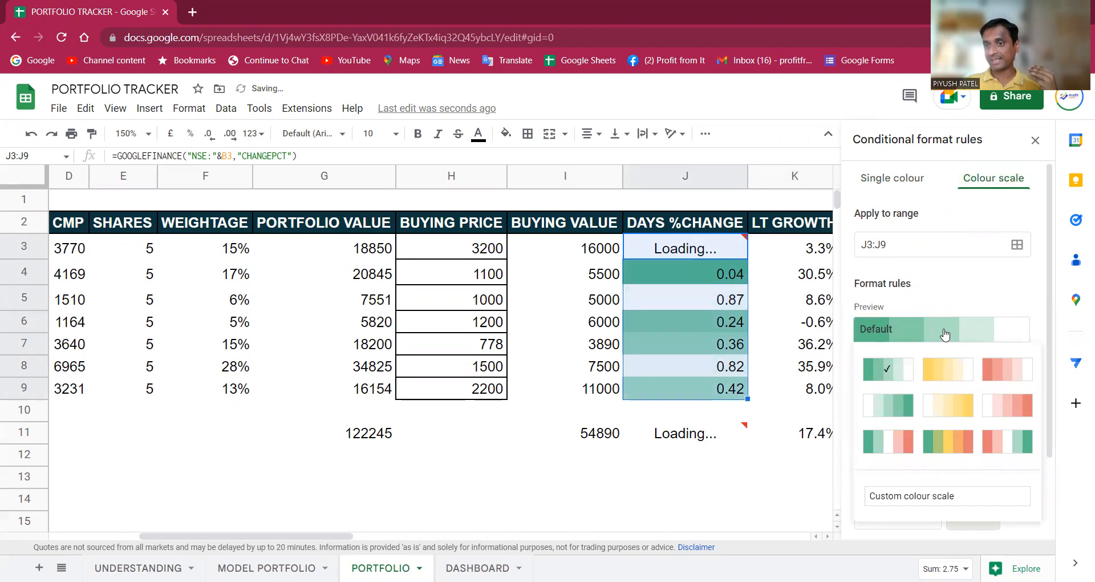
pyautogui.click(1008, 449)
pyautogui.scroll(-2, 1009, 457)
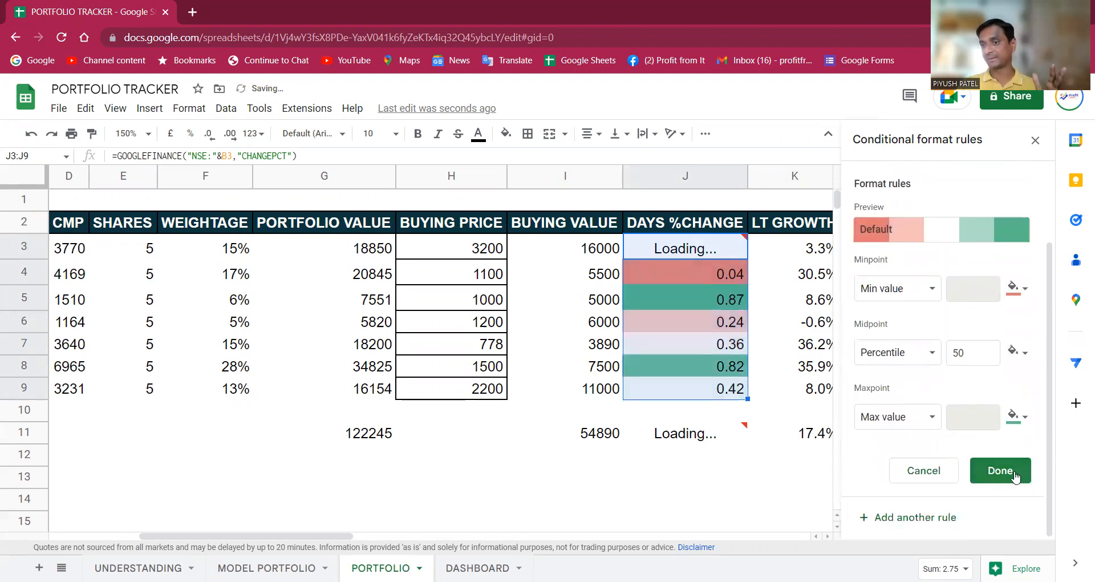
pyautogui.click(983, 477)
pyautogui.click(1034, 140)
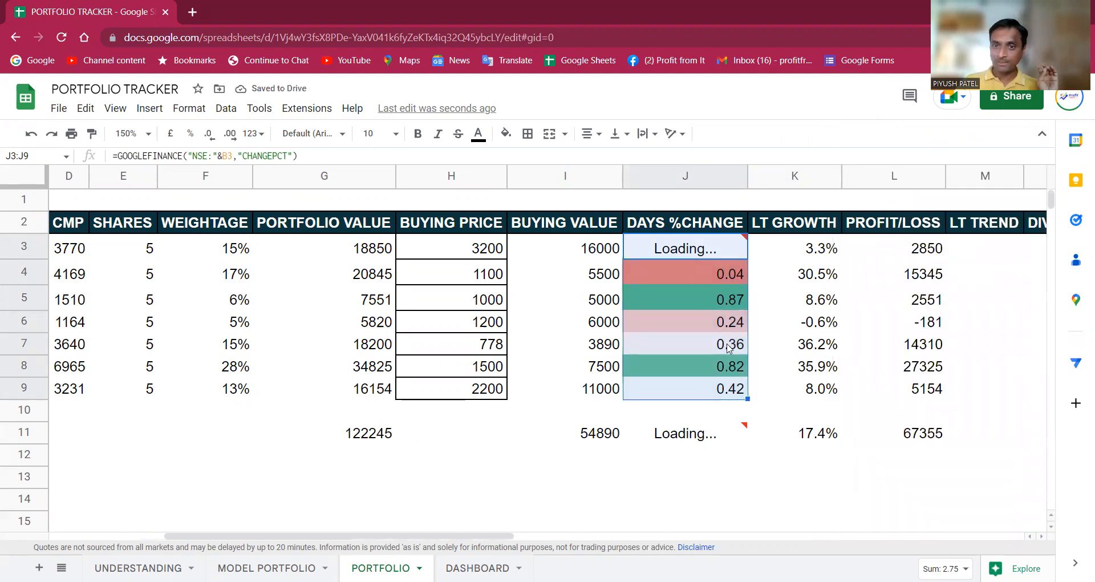
pyautogui.click(792, 413)
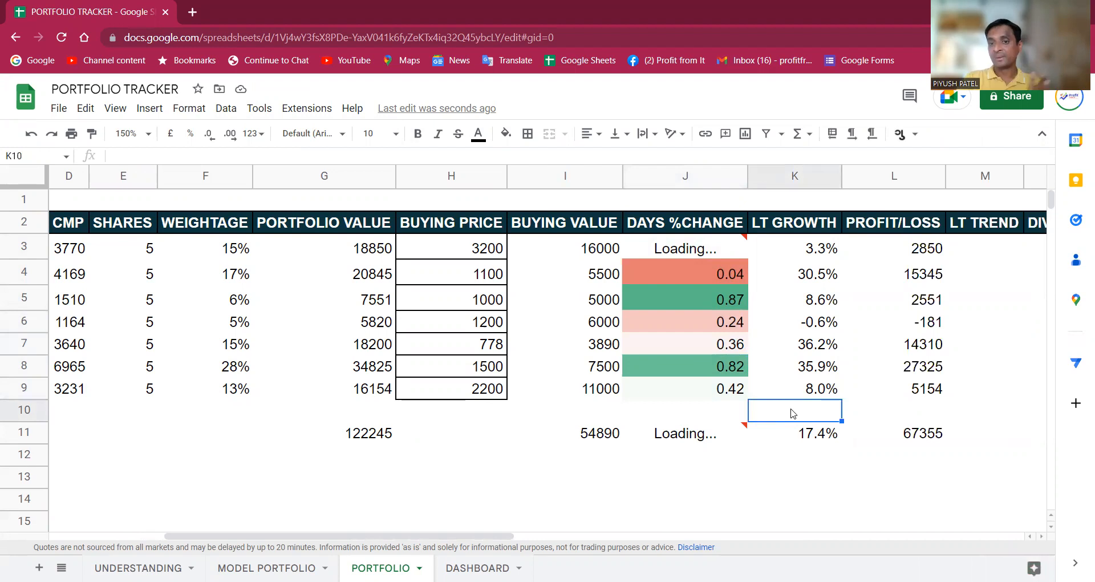
pyautogui.click(726, 374)
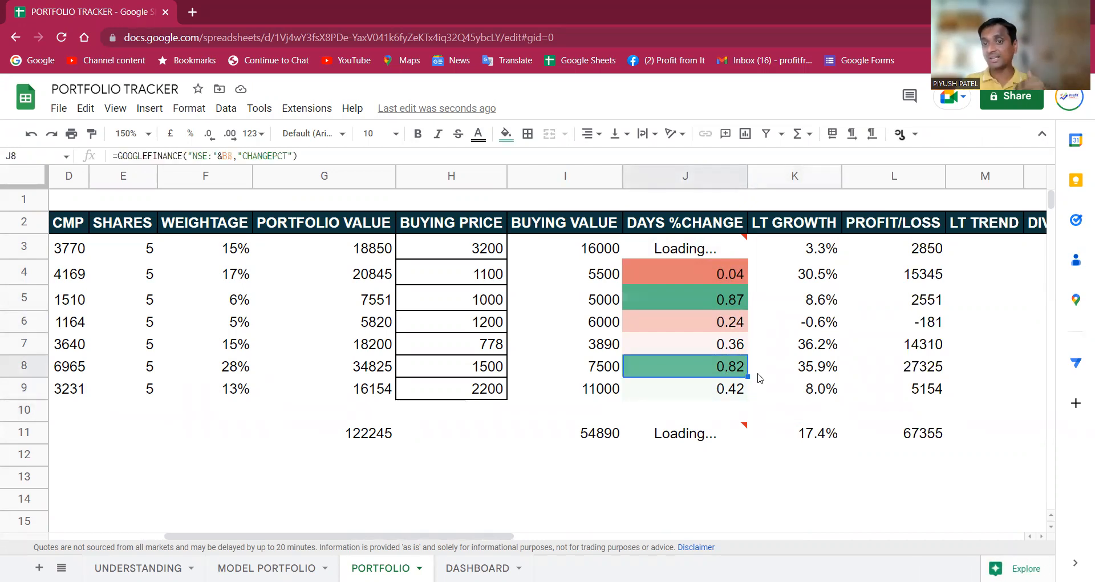
pyautogui.click(729, 279)
pyautogui.click(744, 349)
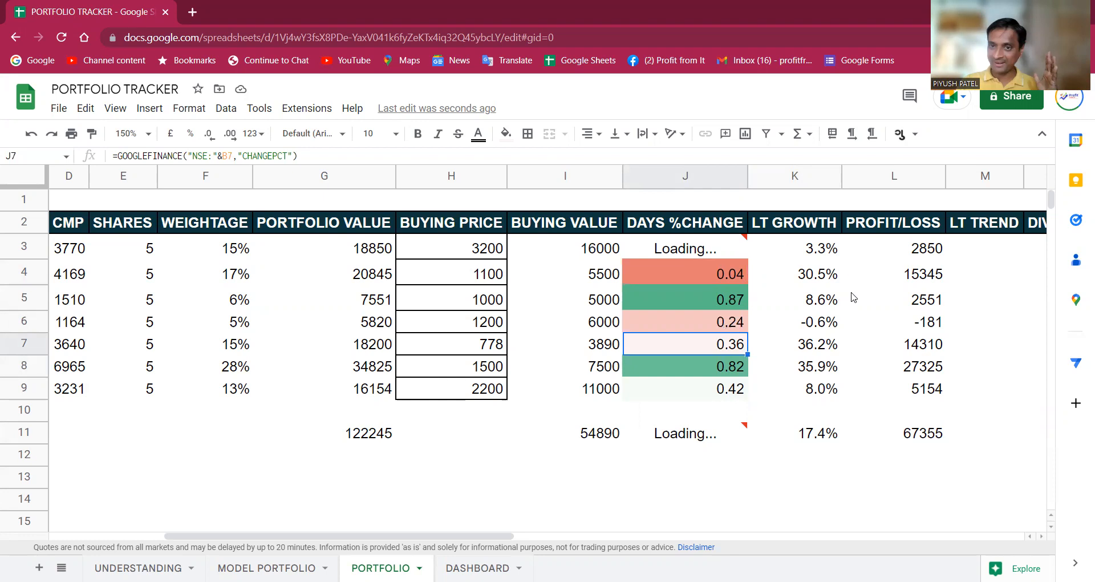
# Try to apply a red-white-green colour scale to the LT GROWTH values in K3:K9.
pyautogui.moveTo(832, 250); pyautogui.dragTo(836, 393)
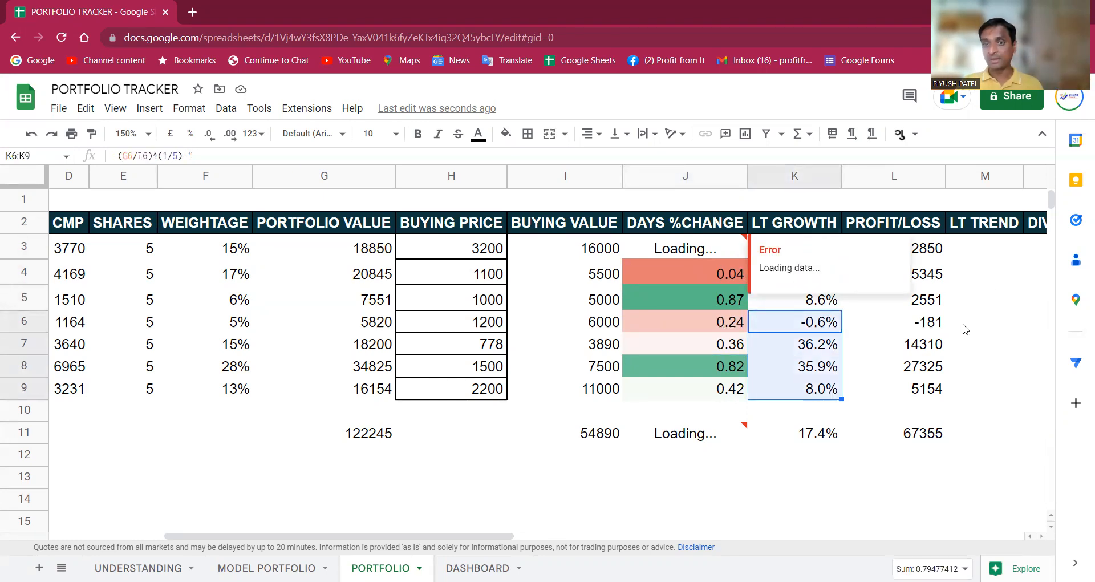
pyautogui.click(824, 251)
pyautogui.moveTo(804, 358); pyautogui.dragTo(815, 388)
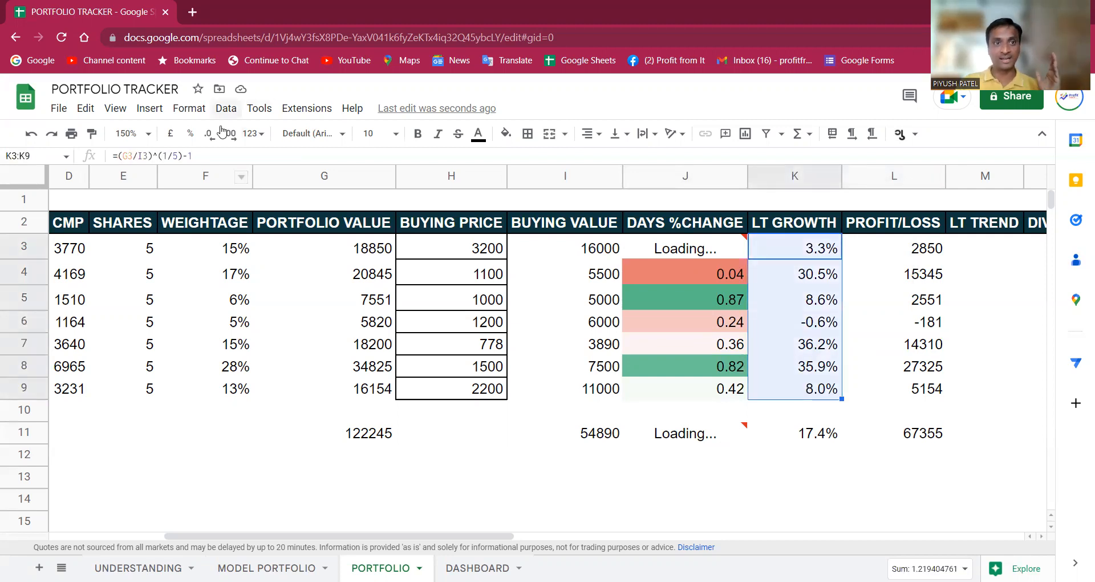
pyautogui.click(189, 108)
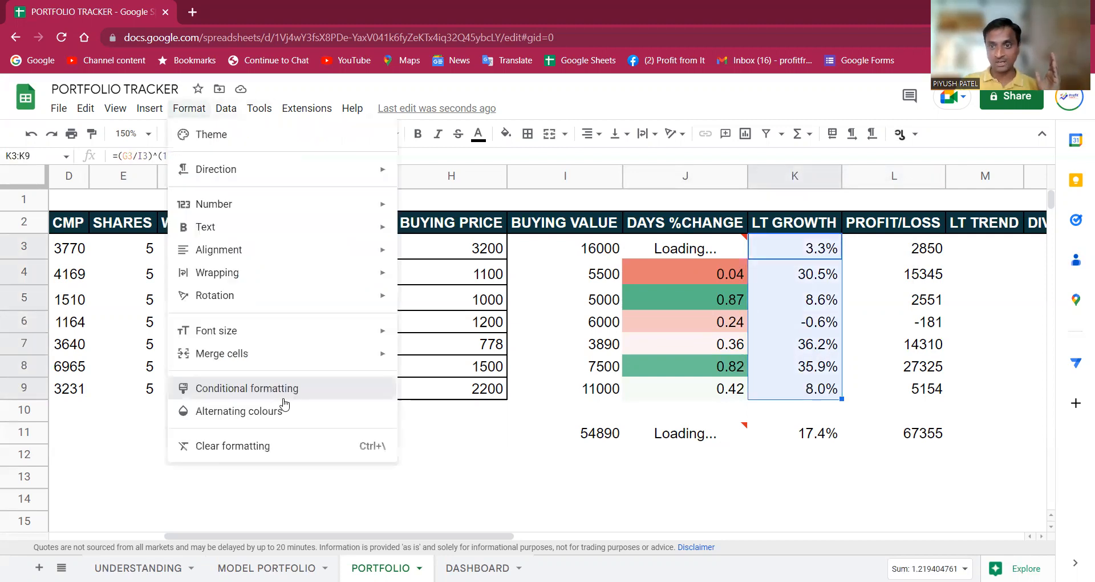
pyautogui.click(277, 394)
pyautogui.click(1015, 182)
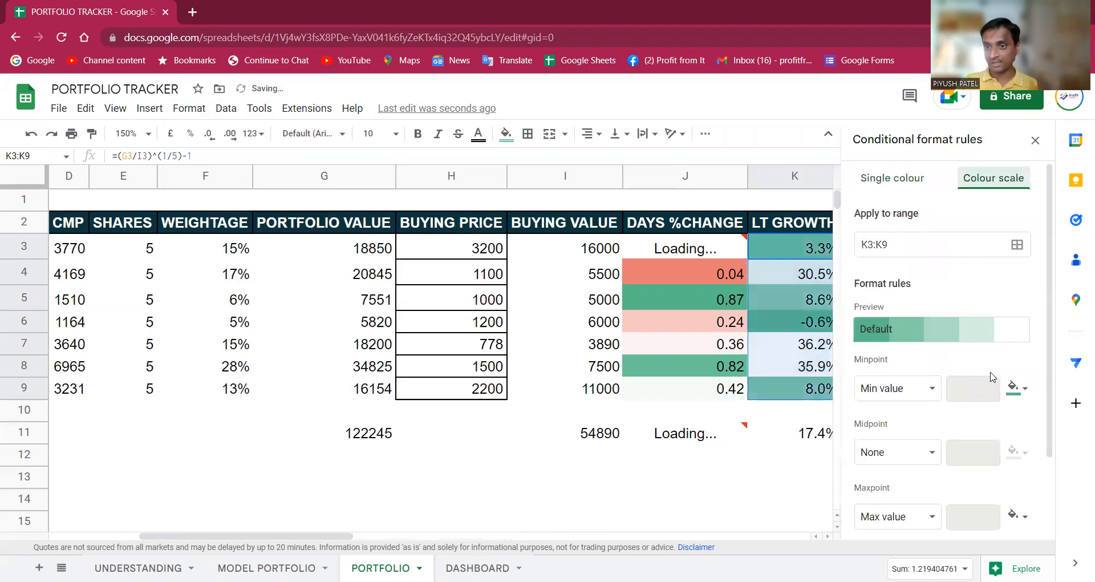
pyautogui.scroll(-2, 990, 342)
pyautogui.click(967, 258)
pyautogui.click(1015, 380)
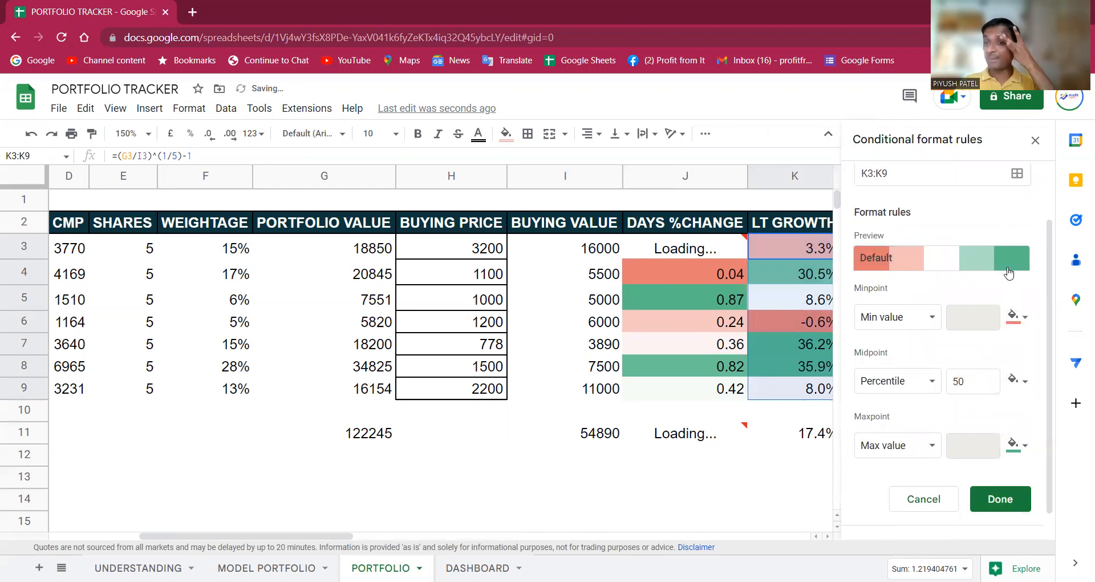
# Leave the colour scale rule without saving and undo the conditional formatting on K3:K9.
pyautogui.click(1035, 140)
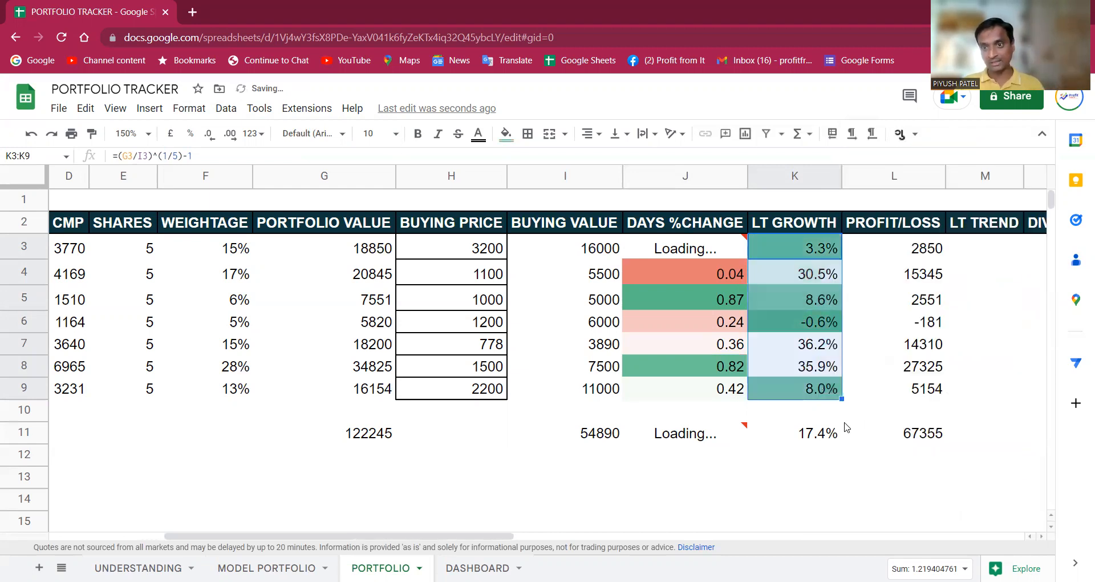
pyautogui.click(671, 522)
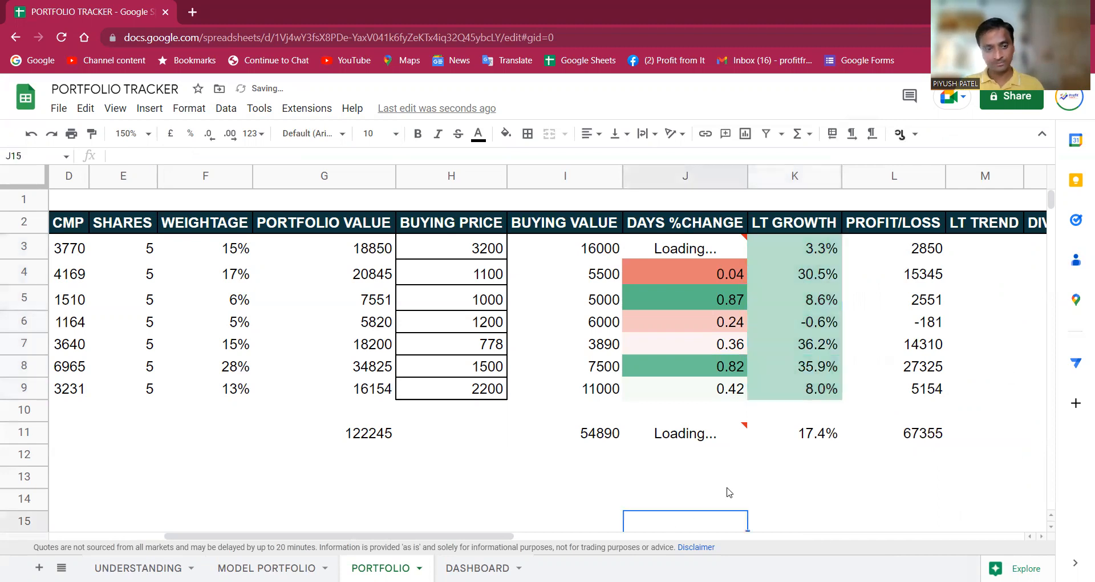
pyautogui.hotkey('ctrl', 'z')
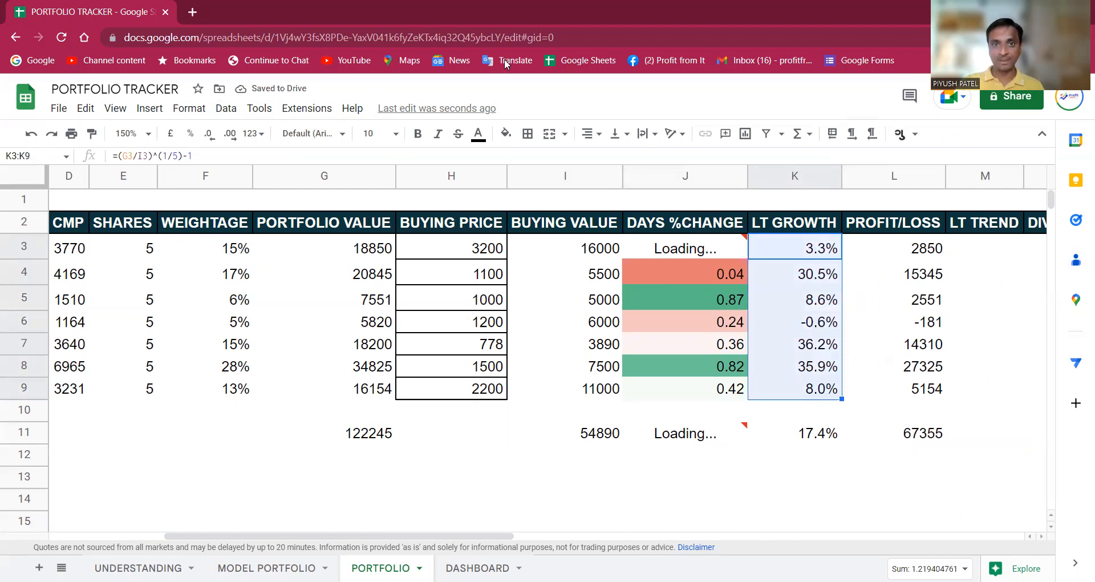
# Create a single-colour conditional format rule for K3:K9 that matches values greater than 6%.
pyautogui.click(189, 108)
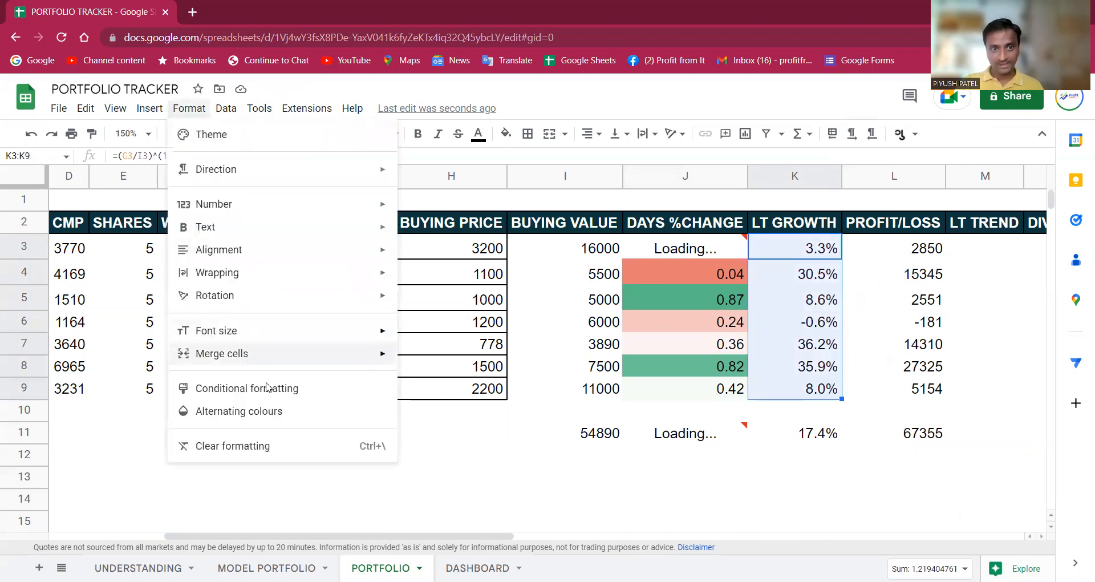
pyautogui.click(265, 391)
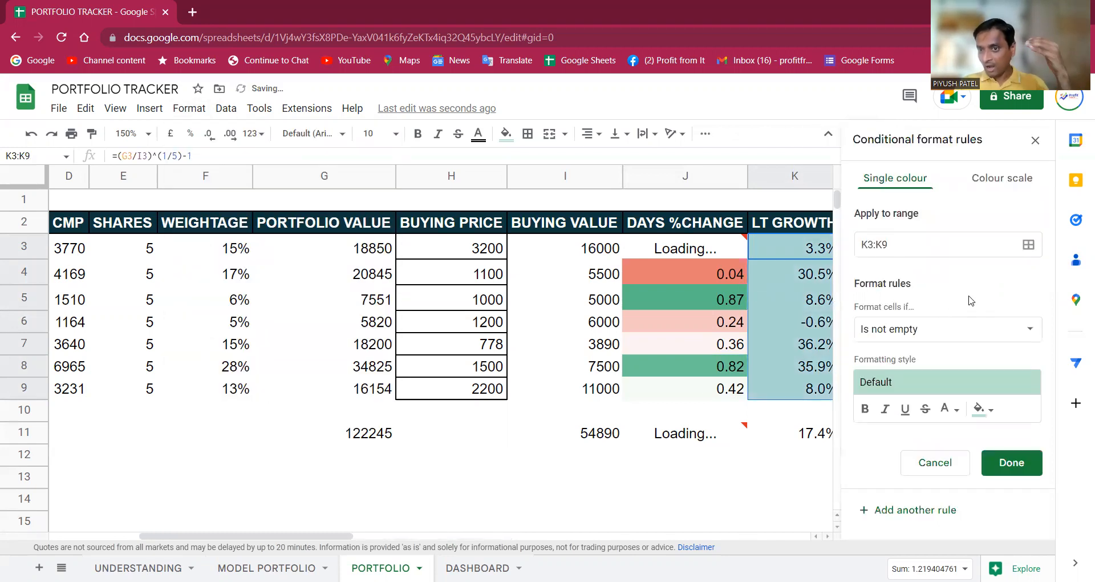
pyautogui.click(934, 335)
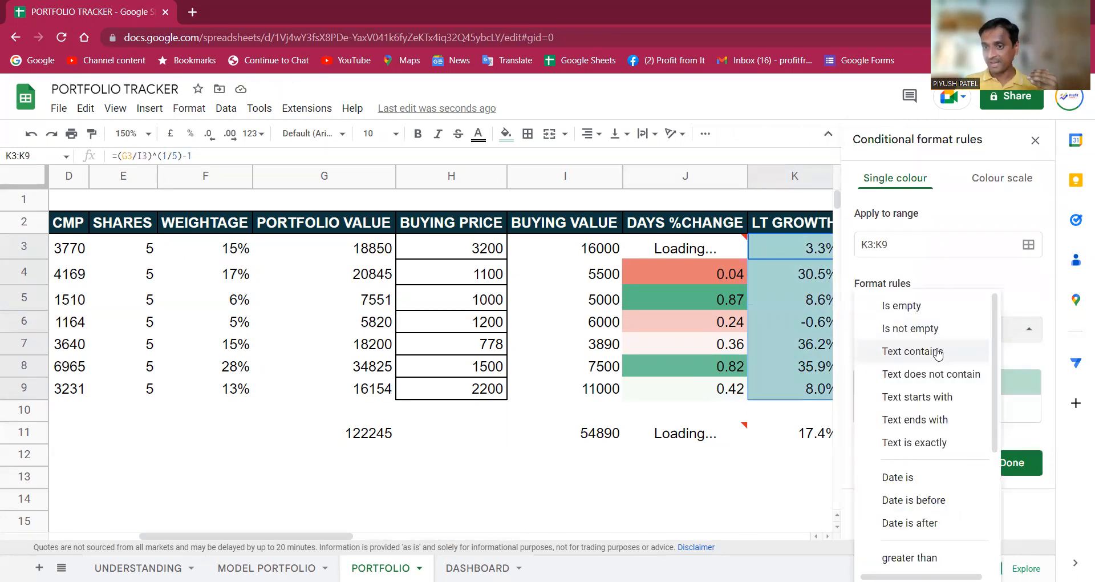
pyautogui.scroll(-3, 940, 461)
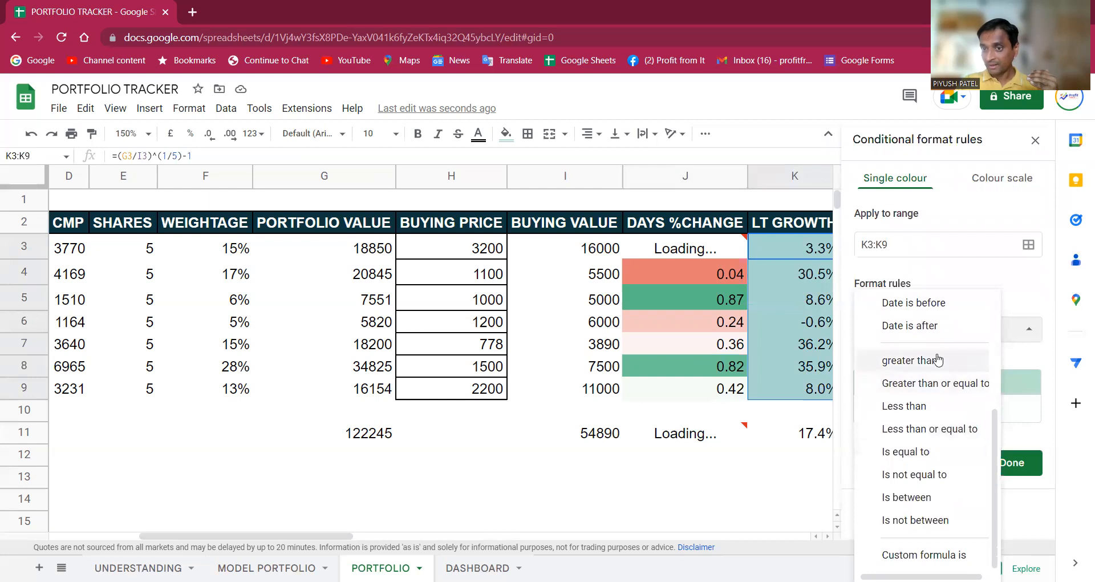
pyautogui.click(916, 359)
pyautogui.click(907, 364)
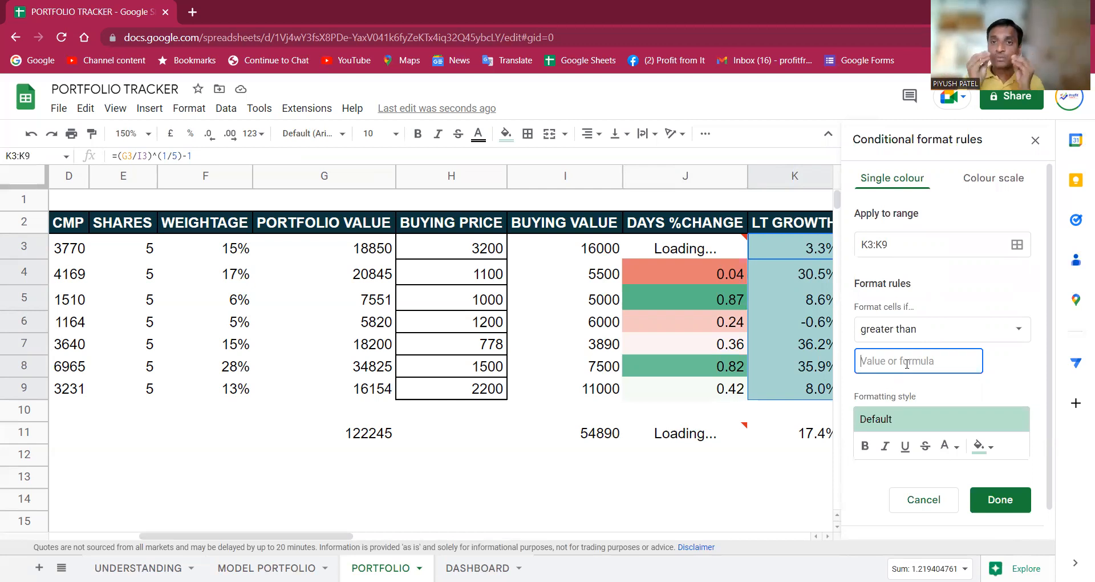
pyautogui.write('6%')
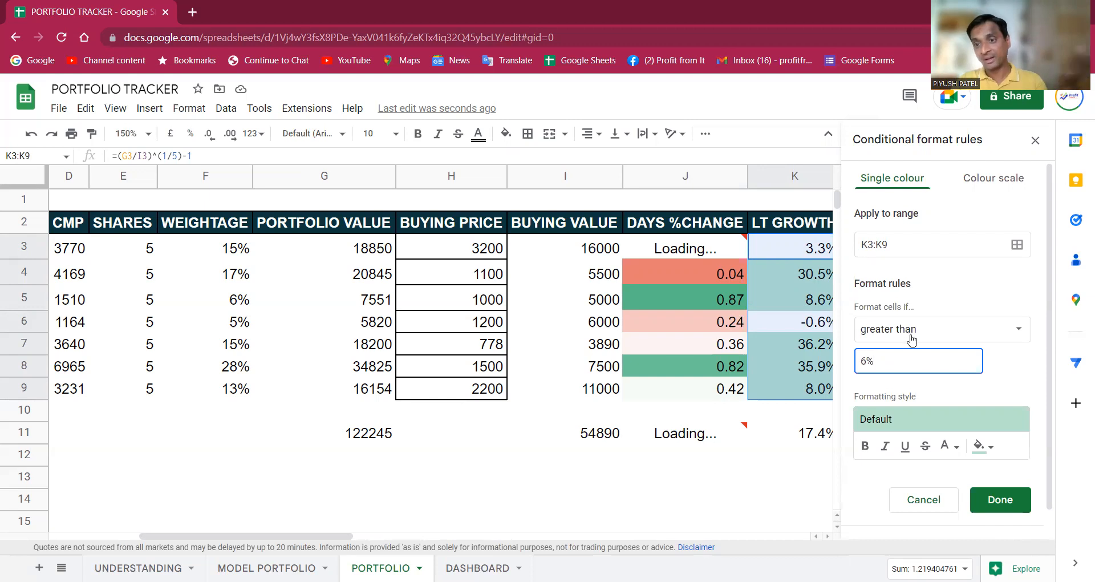
# Use the default green formatting style for the greater-than-6% rule and save the rule.
pyautogui.scroll(-1, 910, 360)
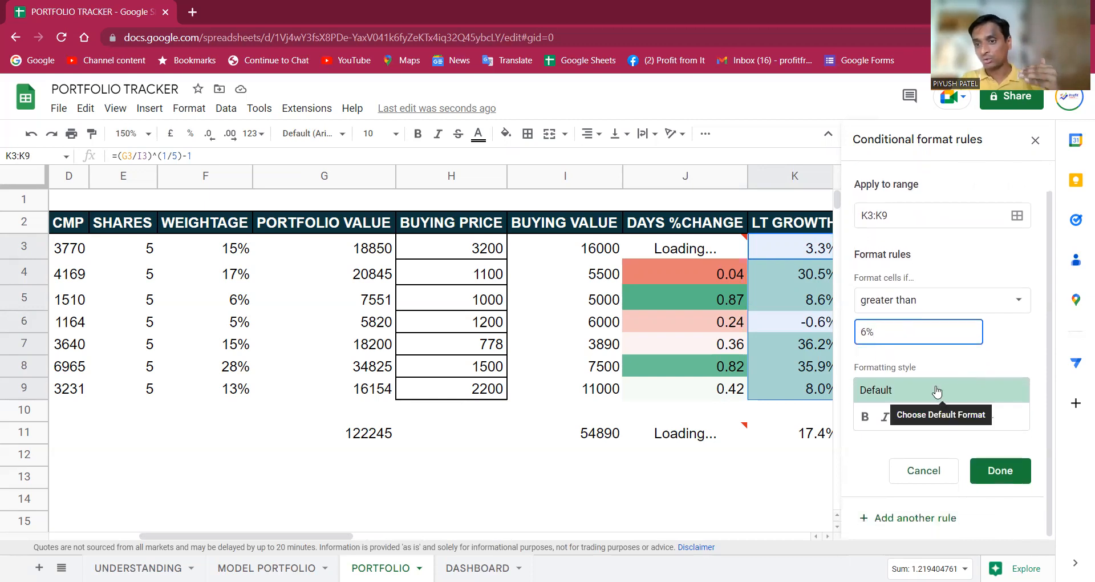
pyautogui.click(935, 392)
pyautogui.click(888, 429)
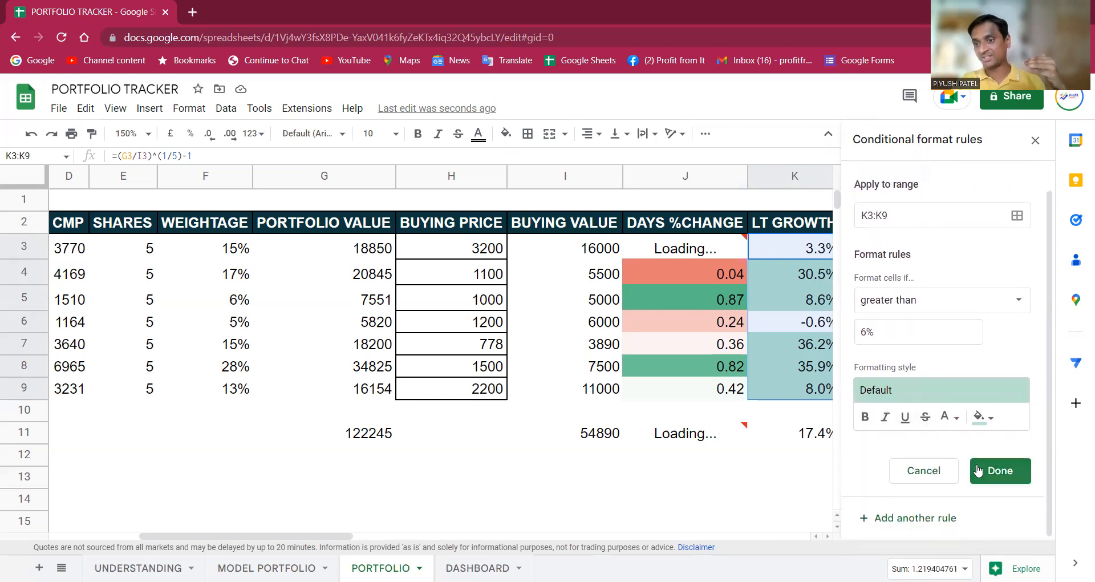
pyautogui.click(1003, 477)
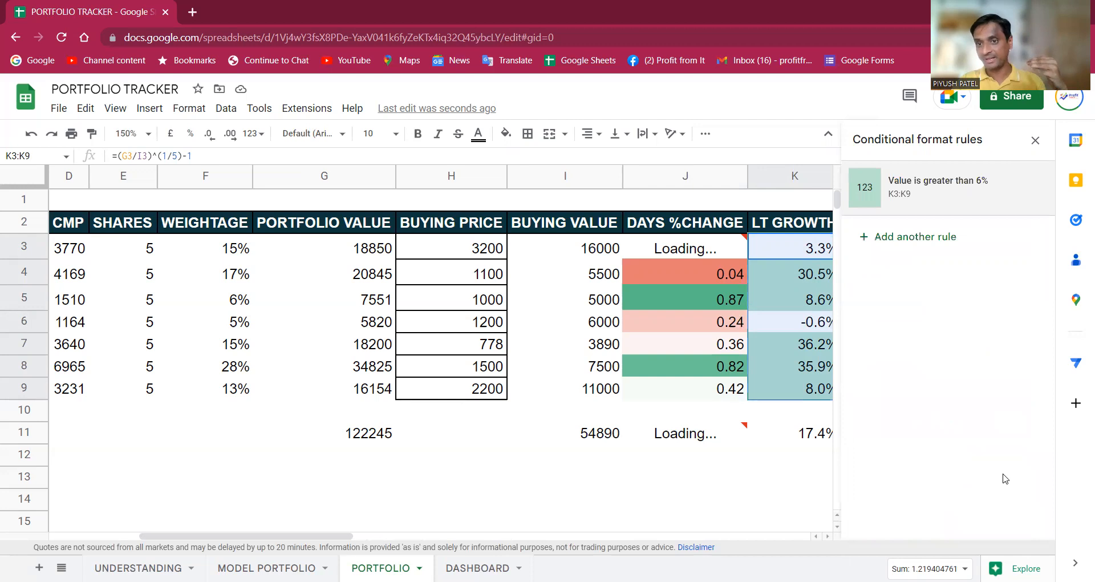
# Add a second single-colour rule for K3:K9 that matches values less than 6%.
pyautogui.click(912, 236)
pyautogui.click(904, 330)
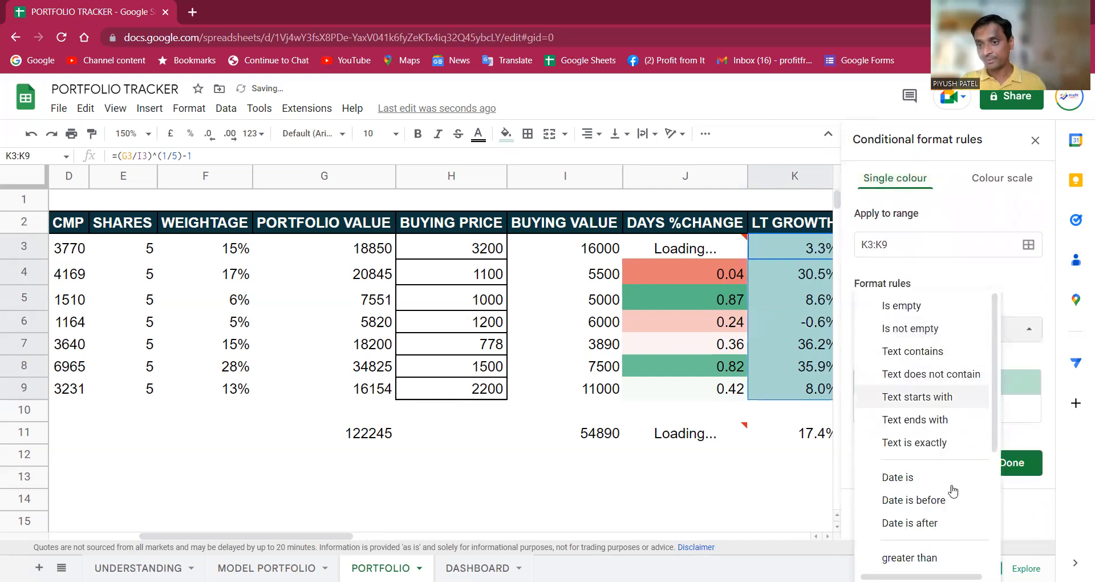
pyautogui.scroll(-5, 947, 490)
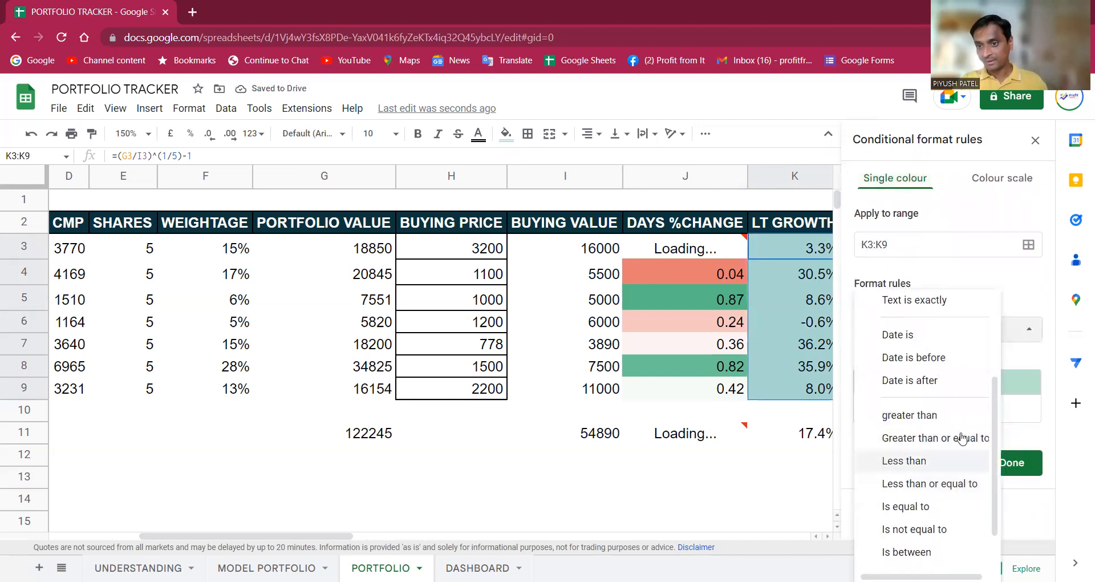
pyautogui.click(924, 460)
pyautogui.click(901, 360)
pyautogui.write('6%')
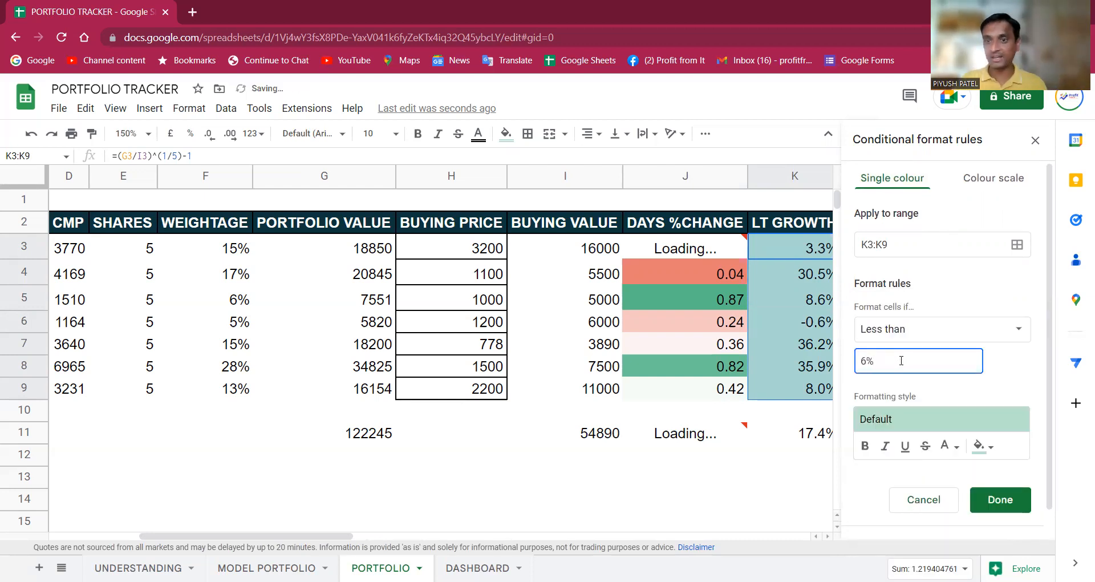
# Give the less-than-6% rule the default light red formatting style, save it and leave the conditional format rules.
pyautogui.scroll(-1, 912, 368)
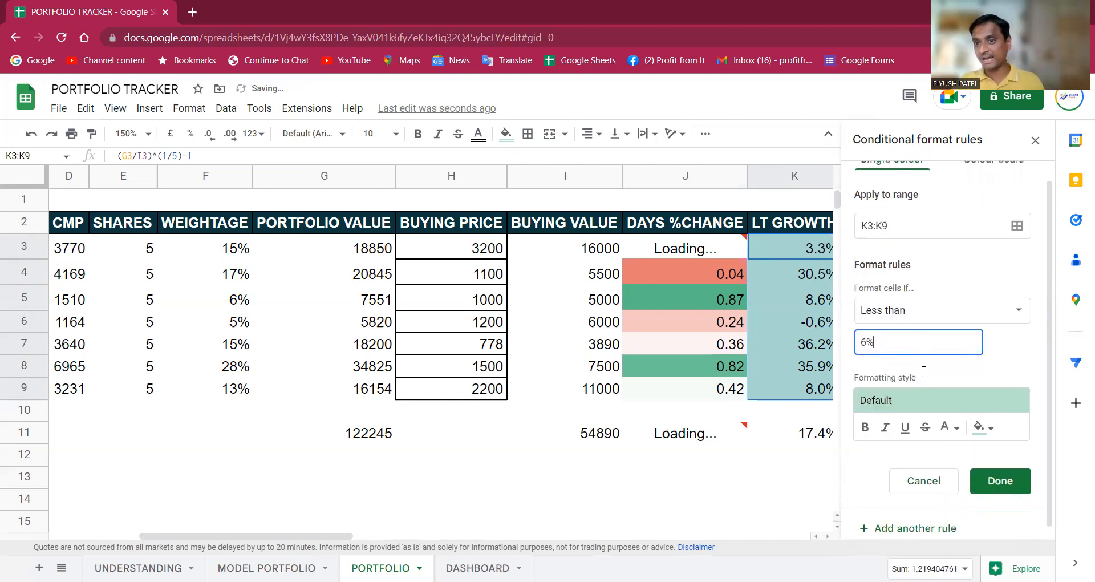
pyautogui.click(955, 390)
pyautogui.click(1005, 431)
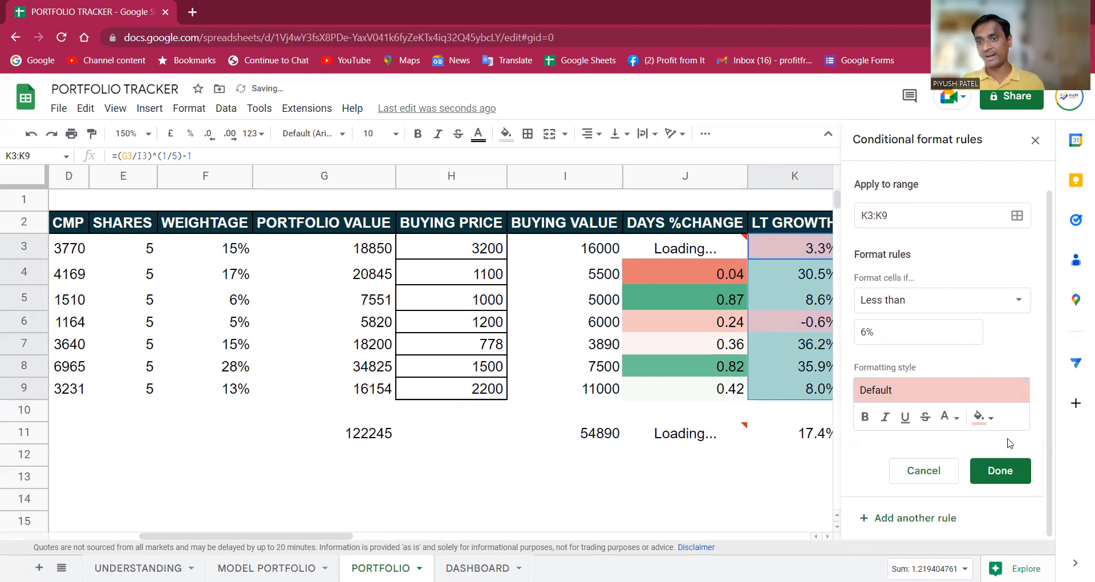
pyautogui.click(999, 471)
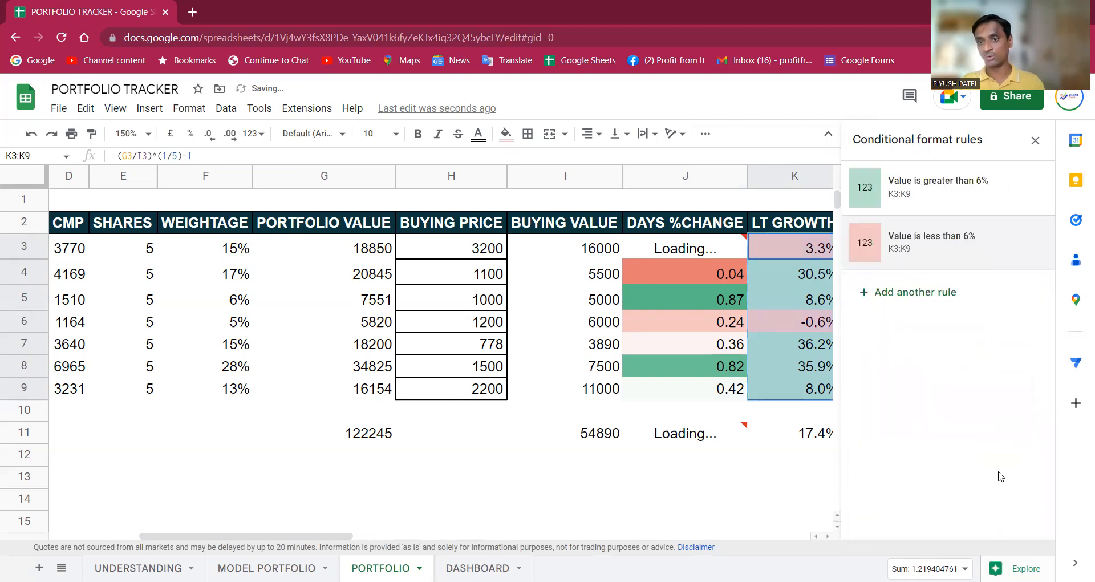
pyautogui.click(1035, 139)
pyautogui.click(934, 324)
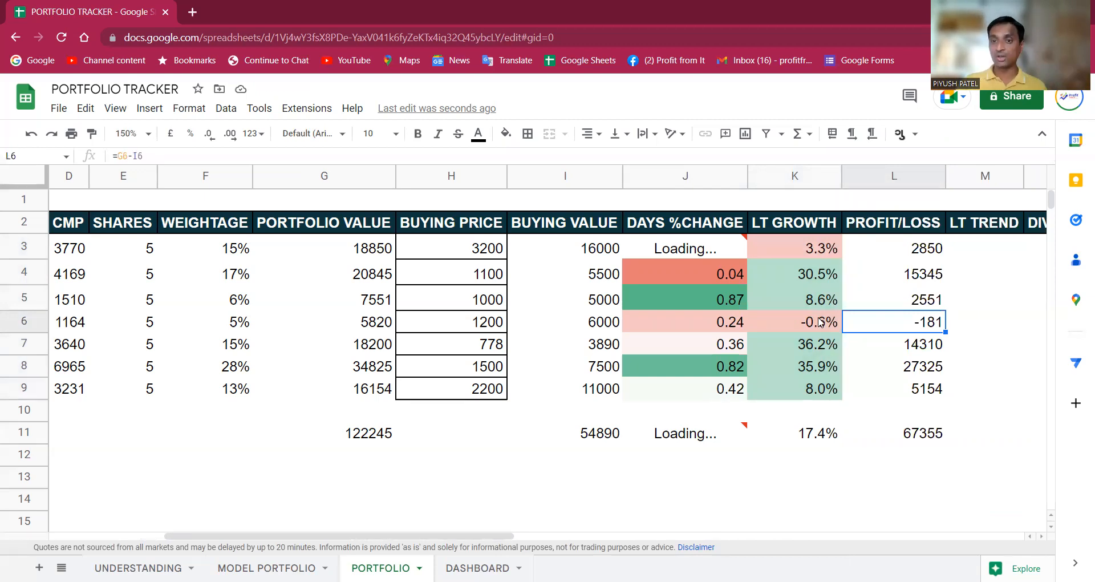
# Examine the LT GROWTH value of ICICIGI in row 6 against its shares, buying price and buying value.
pyautogui.click(824, 250)
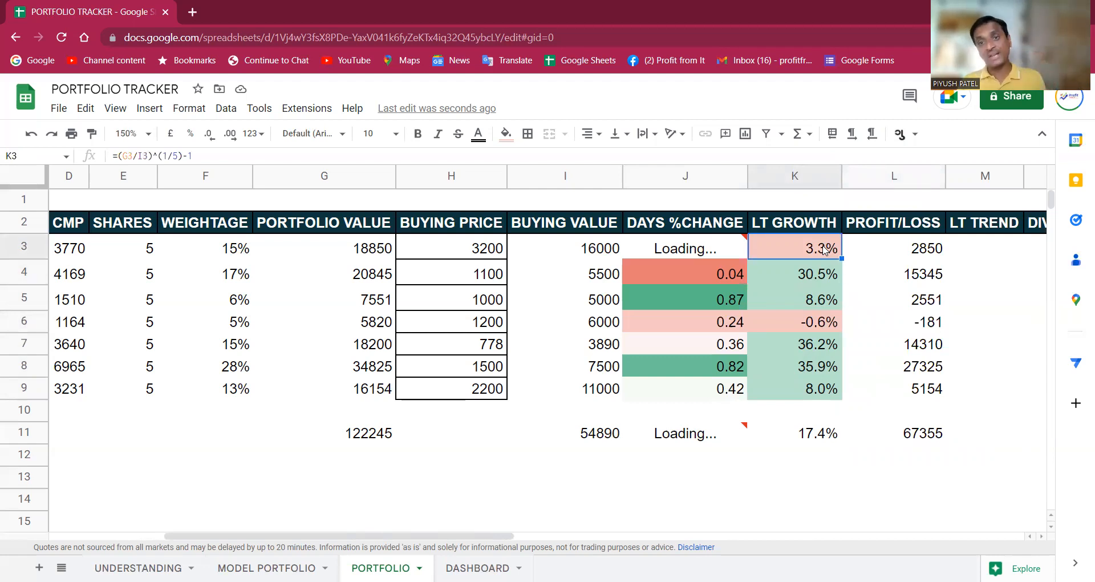
pyautogui.press('Down')
pyautogui.press('Down')
pyautogui.press('Down')
pyautogui.press('Left')
pyautogui.press('Left')
pyautogui.press('Left')
pyautogui.press('Left')
pyautogui.press('Left')
pyautogui.press('Left')
pyautogui.press('Left')
pyautogui.press('Left')
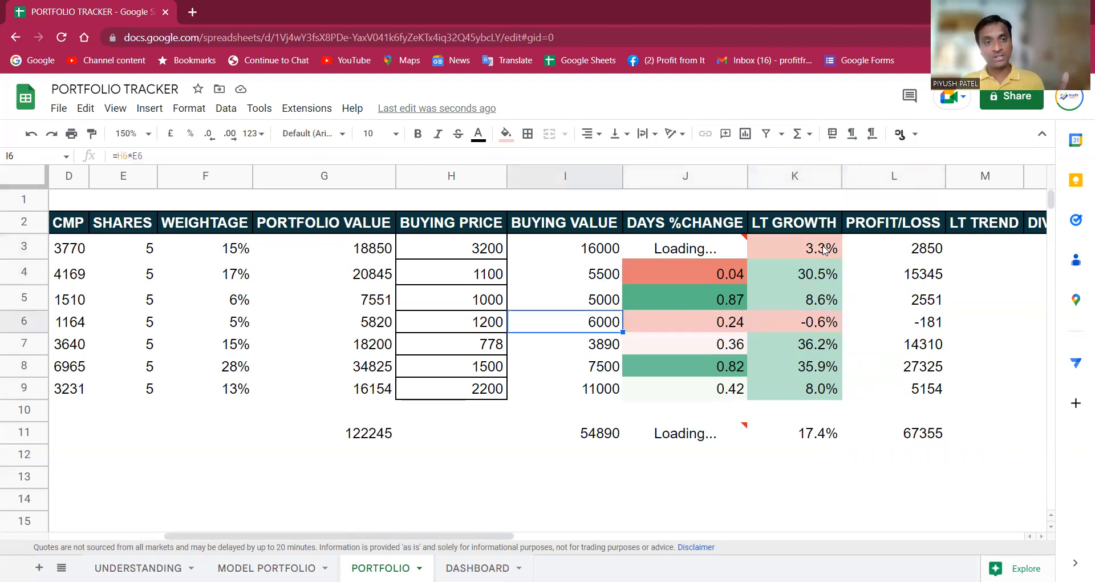
pyautogui.press('Left')
pyautogui.press('Right')
pyautogui.press('Right')
pyautogui.press('Right')
pyautogui.press('Right')
pyautogui.press('Right')
pyautogui.press('Right')
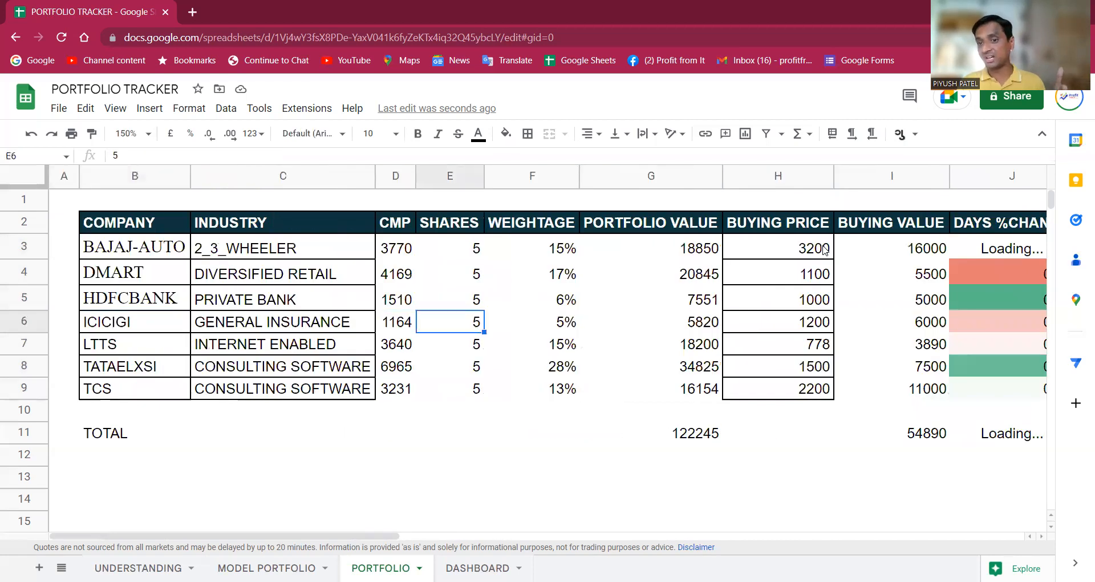
pyautogui.press('Right')
pyautogui.press('Right')
pyautogui.press('Right')
pyautogui.press('Right')
pyautogui.press('Left')
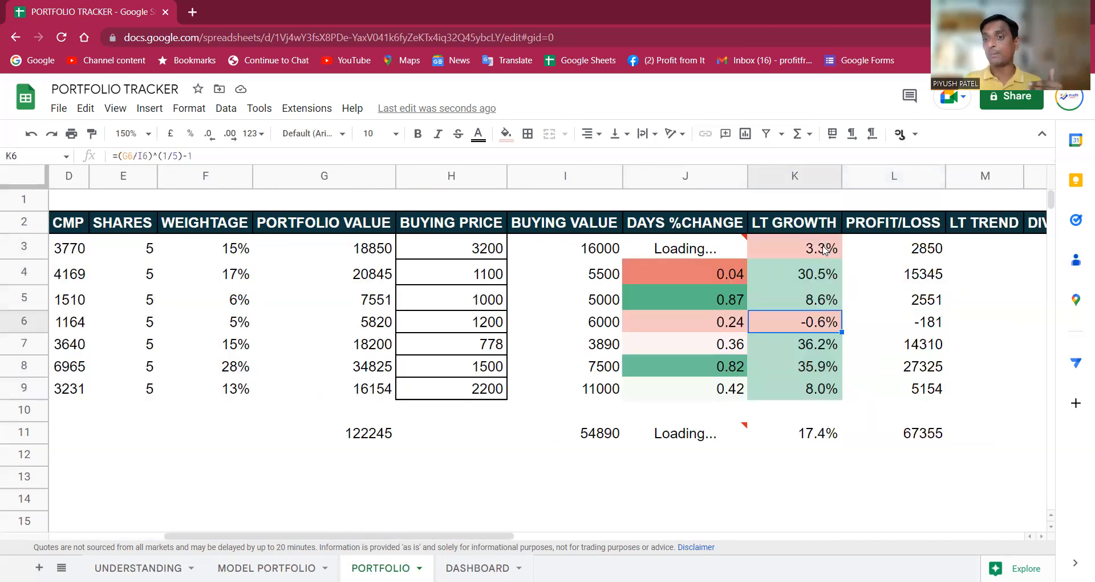
# Review the colour-coded LT GROWTH values in column K, down to the total in K11.
pyautogui.press('Down')
pyautogui.press('Down')
pyautogui.press('Down')
pyautogui.press('Up')
pyautogui.press('Up')
pyautogui.press('Up')
pyautogui.press('Up')
pyautogui.press('Up')
pyautogui.press('Down')
pyautogui.press('Down')
pyautogui.press('Down')
pyautogui.press('Up')
pyautogui.press('Up')
pyautogui.press('Up')
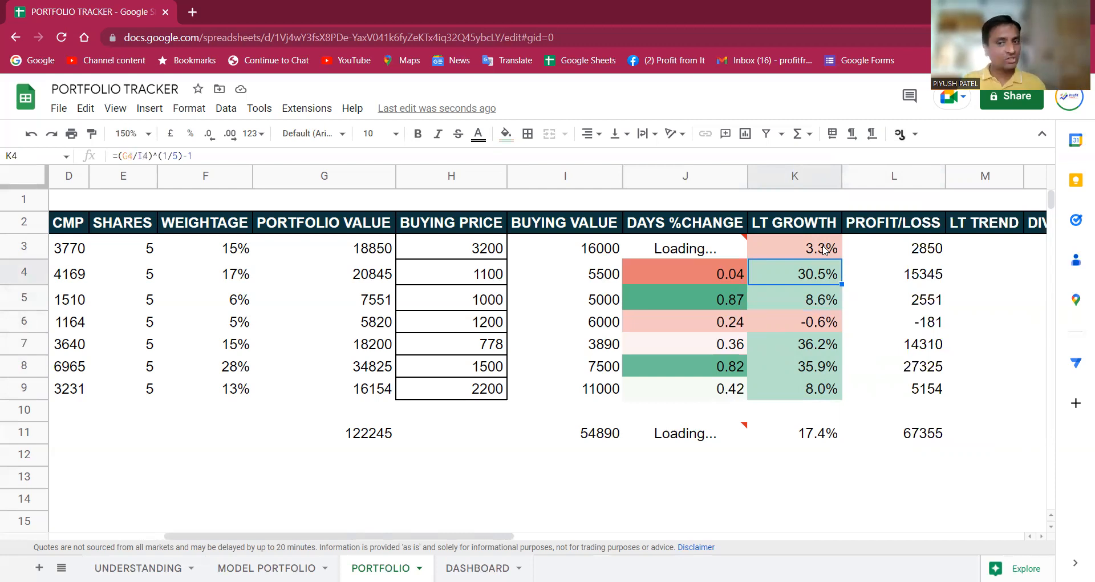
pyautogui.press('Down')
pyautogui.press('Down')
pyautogui.press('Down')
pyautogui.press('Down')
pyautogui.press('Down')
pyautogui.press('Down')
pyautogui.press('Down')
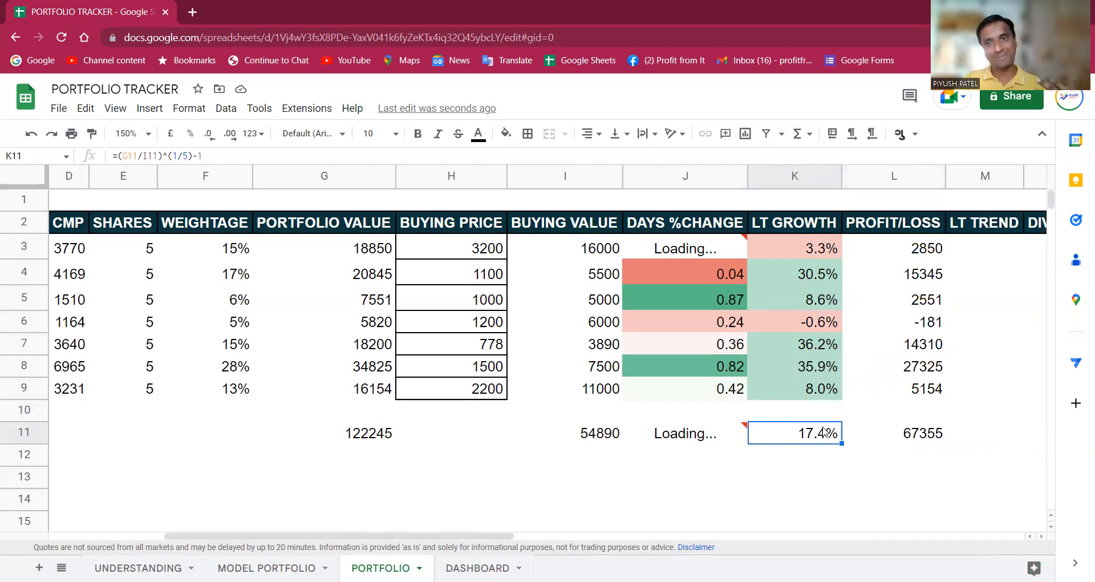
# Start a colour scale conditional format rule for the PROFIT/LOSS values in L3:L9.
pyautogui.moveTo(925, 251); pyautogui.dragTo(917, 388)
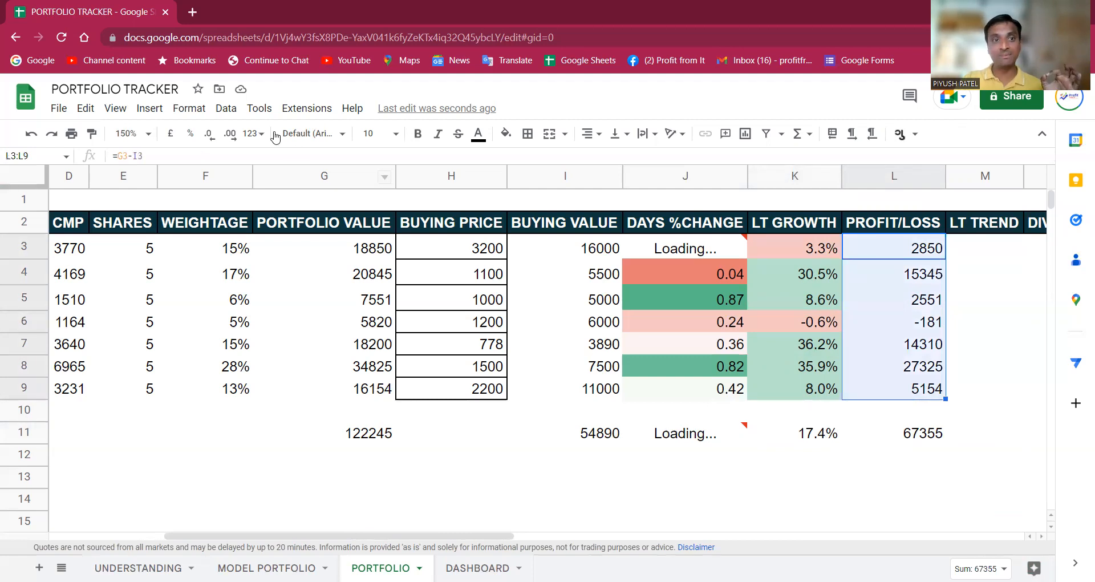
pyautogui.click(226, 108)
pyautogui.moveTo(188, 108)
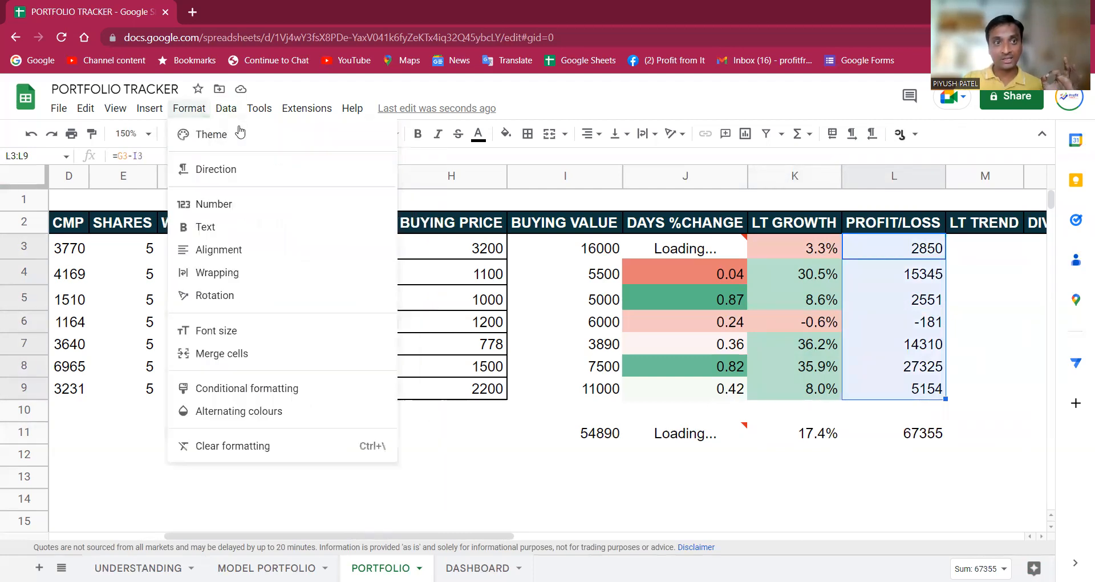
pyautogui.click(246, 388)
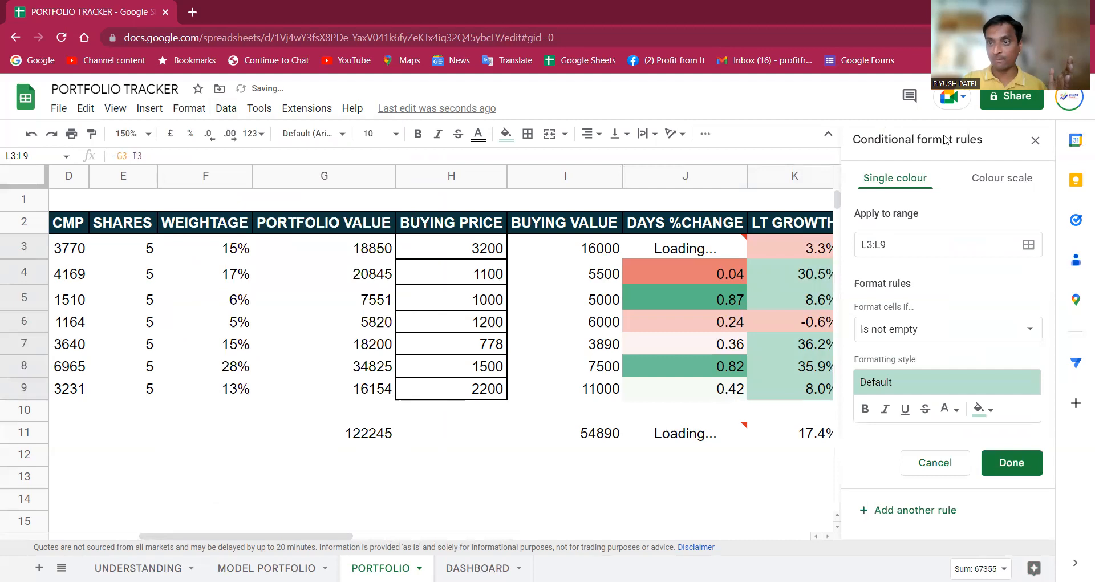
pyautogui.click(1017, 187)
# Choose the red-white-green preset for the L3:L9 colour scale, save the rule and leave the conditional format rules.
pyautogui.click(961, 328)
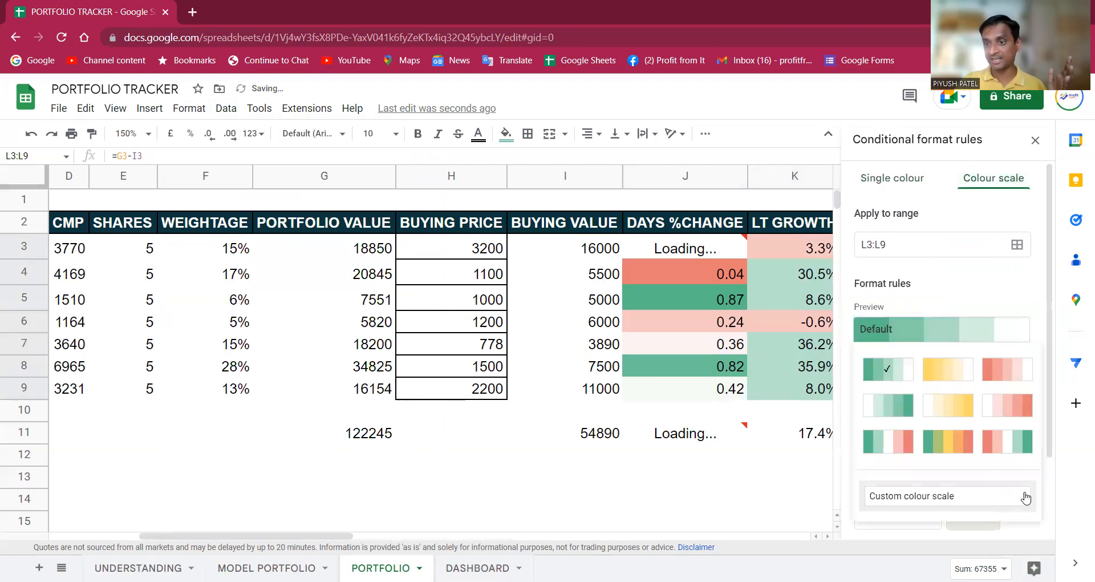
pyautogui.click(1004, 447)
pyautogui.scroll(-1, 1002, 472)
pyautogui.click(1002, 472)
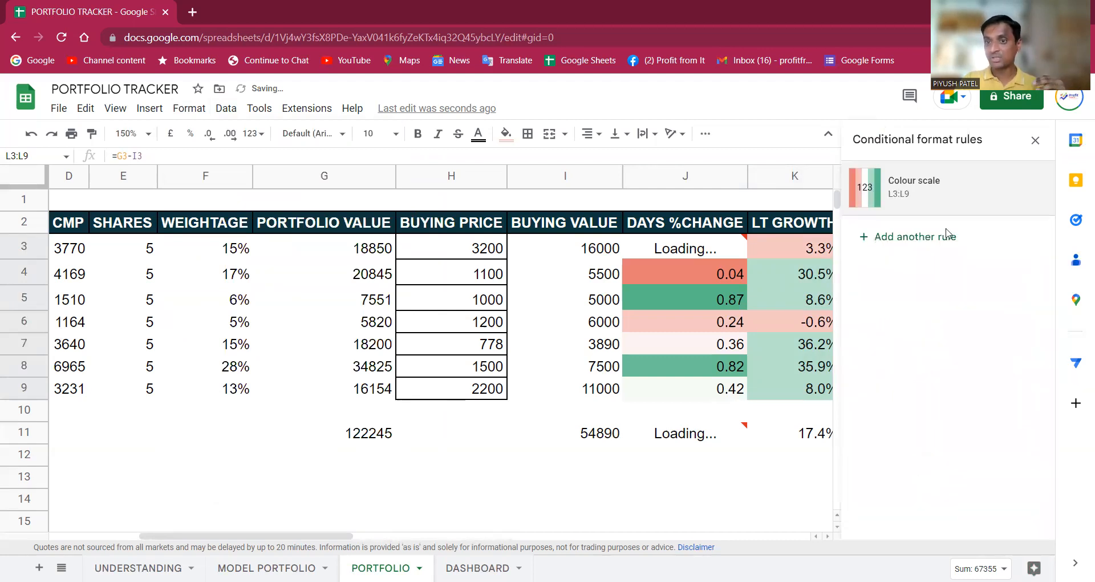
pyautogui.click(1034, 142)
pyautogui.click(794, 392)
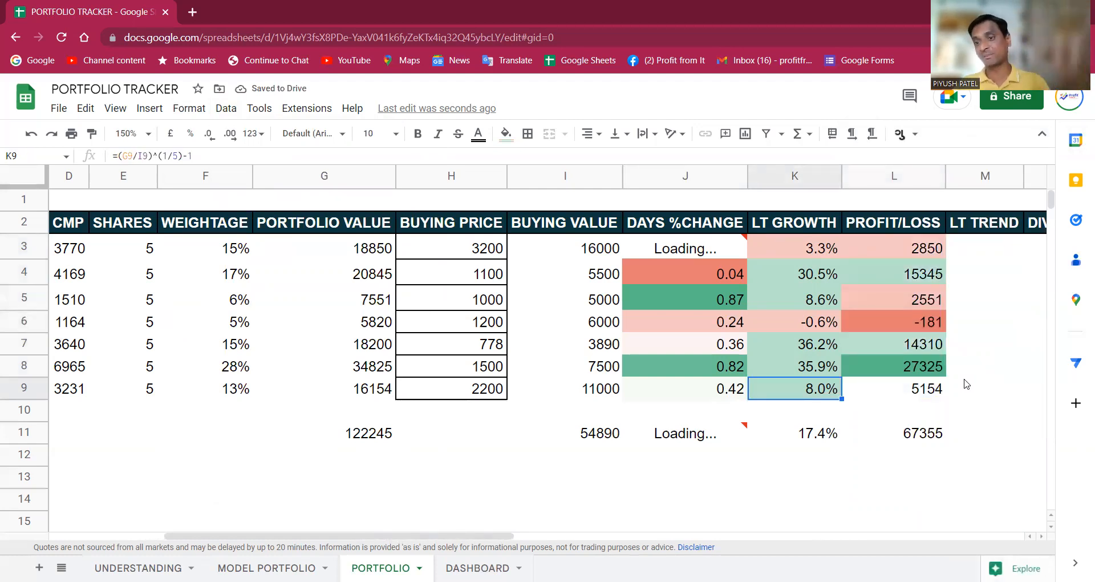
# Begin a SPARKLINE formula with a nested GOOGLEFINANCE function in M3 under LT TREND.
pyautogui.moveTo(894, 232); pyautogui.dragTo(896, 392)
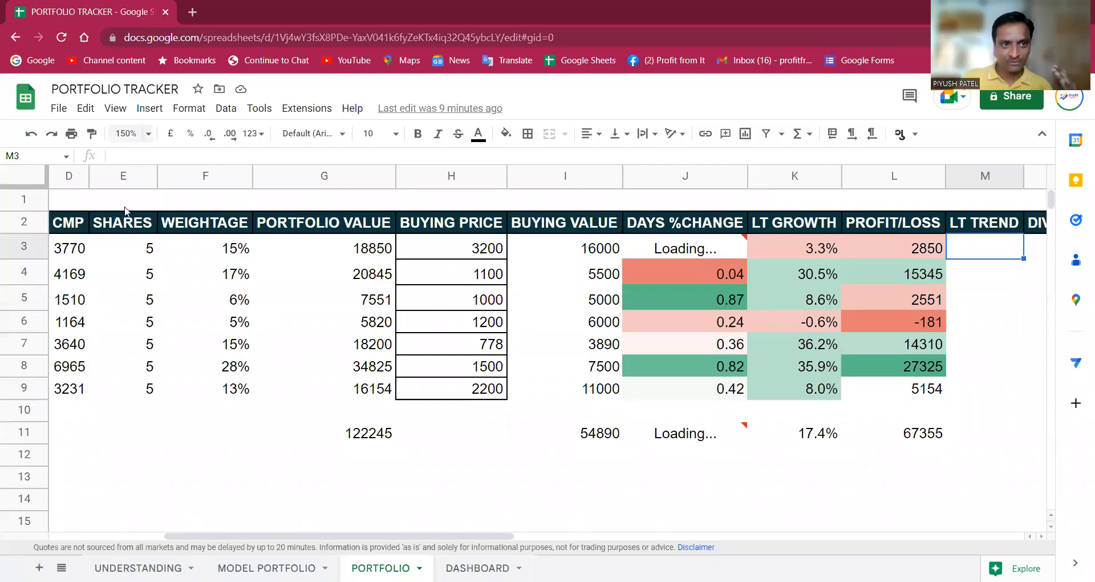
pyautogui.click(132, 133)
pyautogui.click(133, 250)
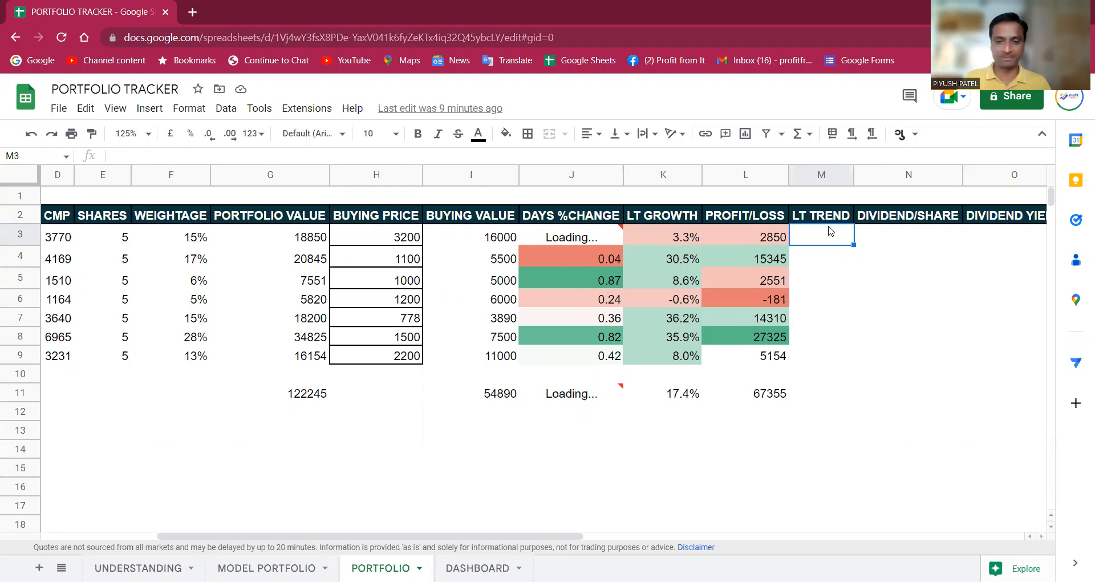
pyautogui.write('=')
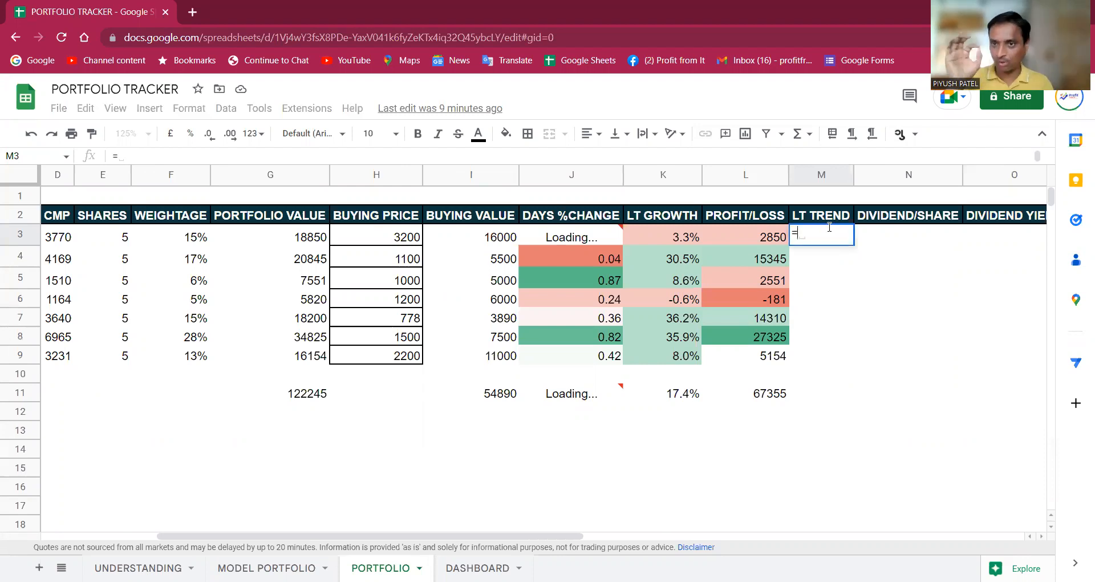
pyautogui.write('SPARKLINE')
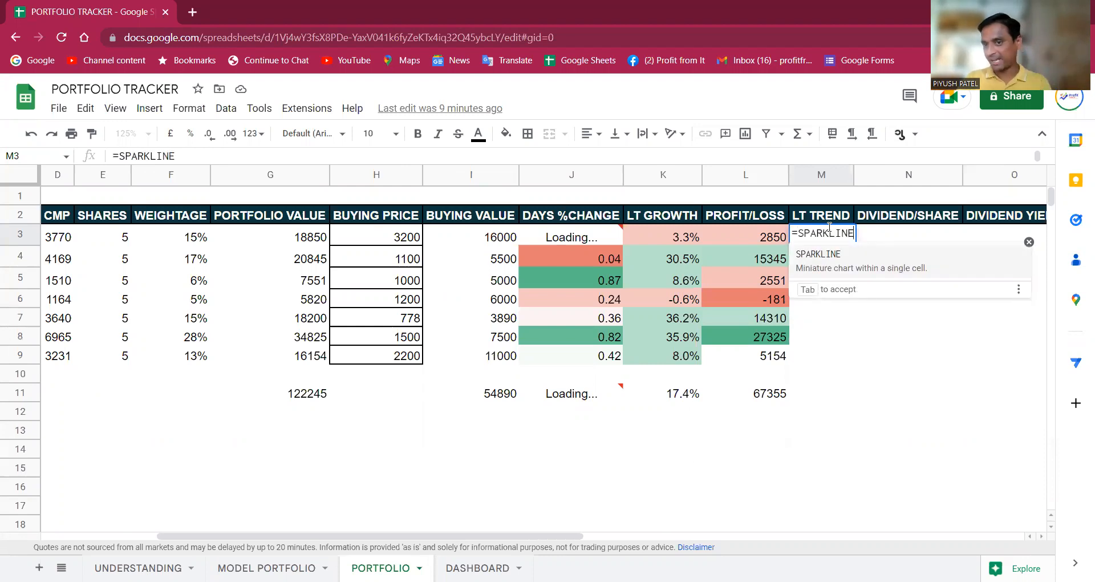
pyautogui.click(822, 258)
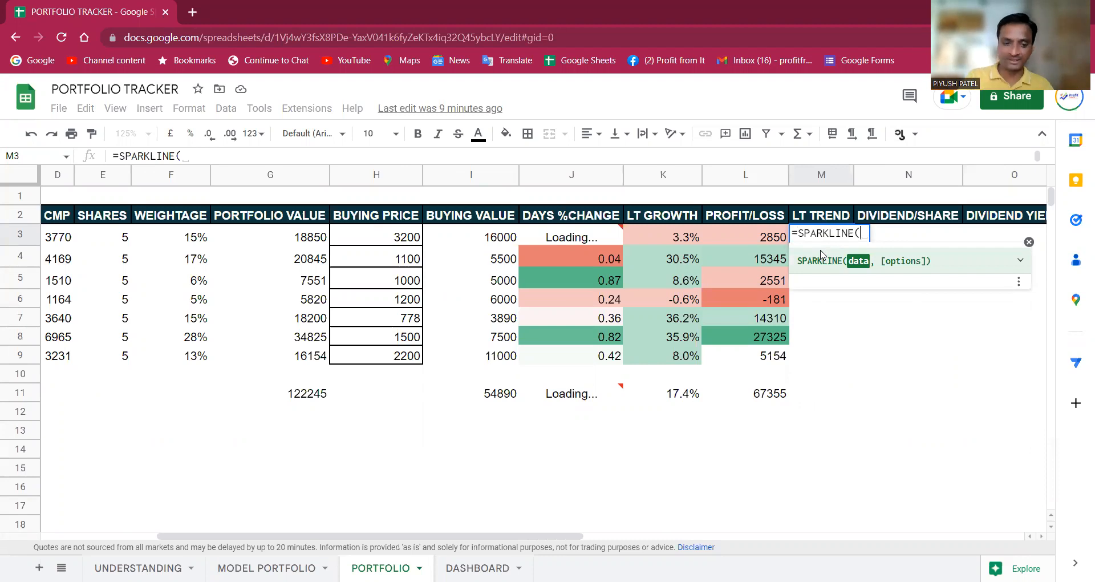
pyautogui.write('GOOGLE')
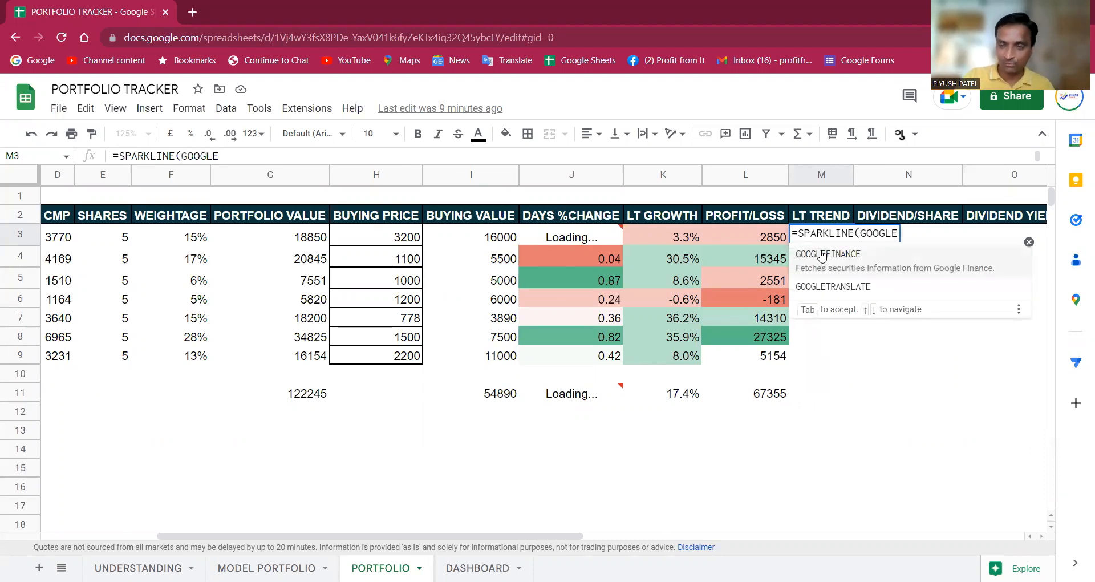
pyautogui.click(821, 258)
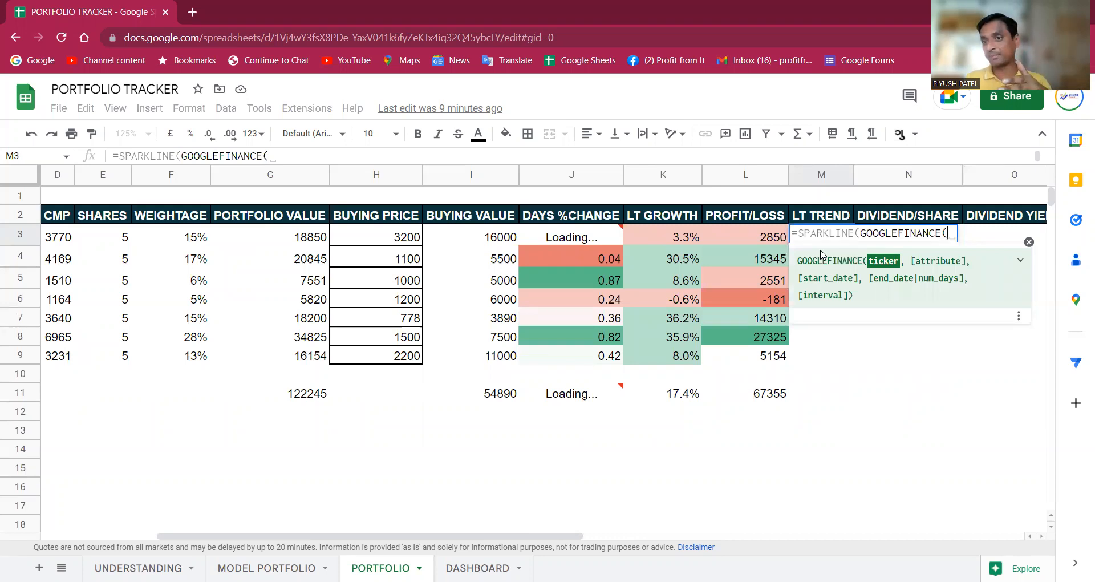
# Set the GOOGLEFINANCE ticker to cell B3 and its attribute to "PRICE" in the M3 formula.
pyautogui.press('Left')
pyautogui.press('Left')
pyautogui.press('Left')
pyautogui.press('Left')
pyautogui.press('Left')
pyautogui.press('Left')
pyautogui.press('Left')
pyautogui.press('Left')
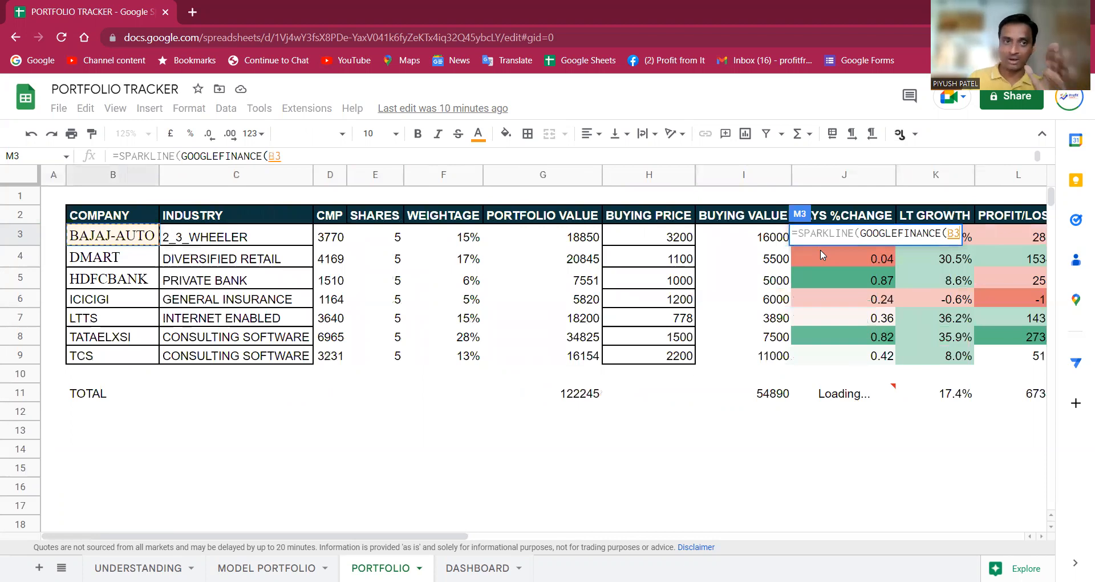
pyautogui.write(', ')
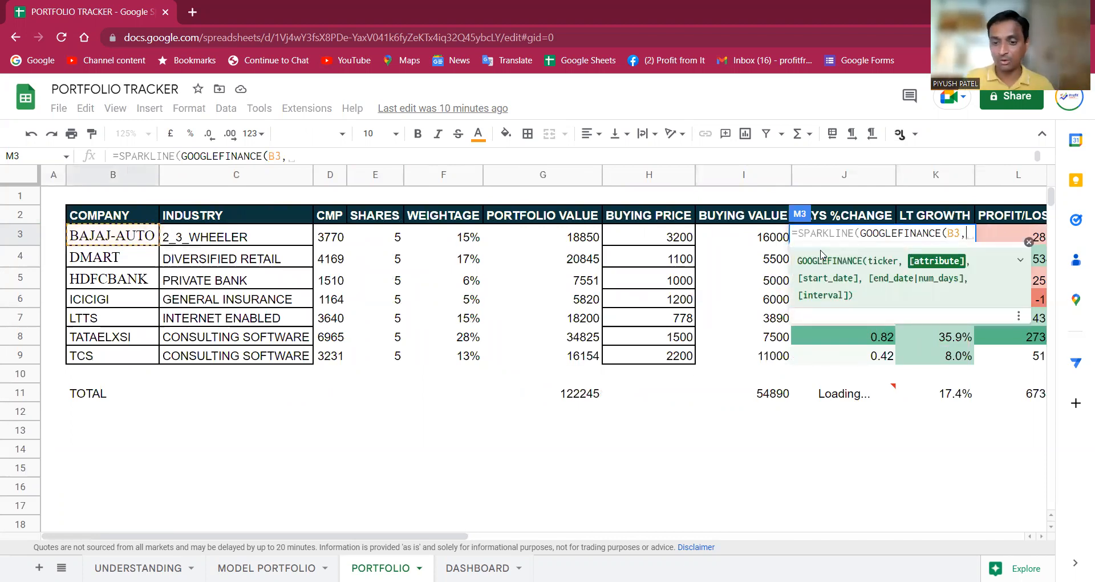
pyautogui.write('"PRICE')
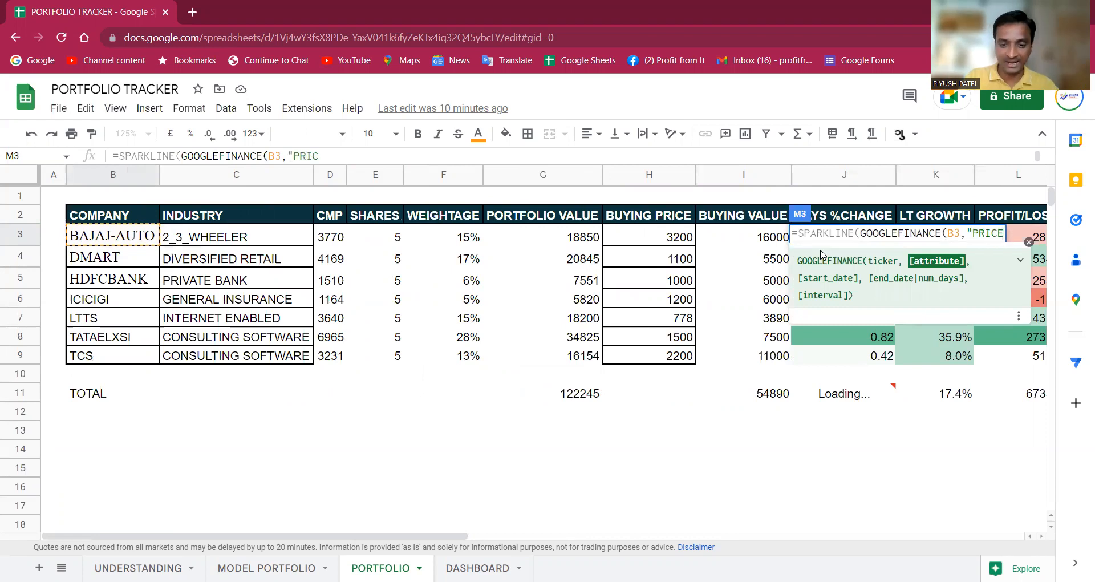
pyautogui.write('"')
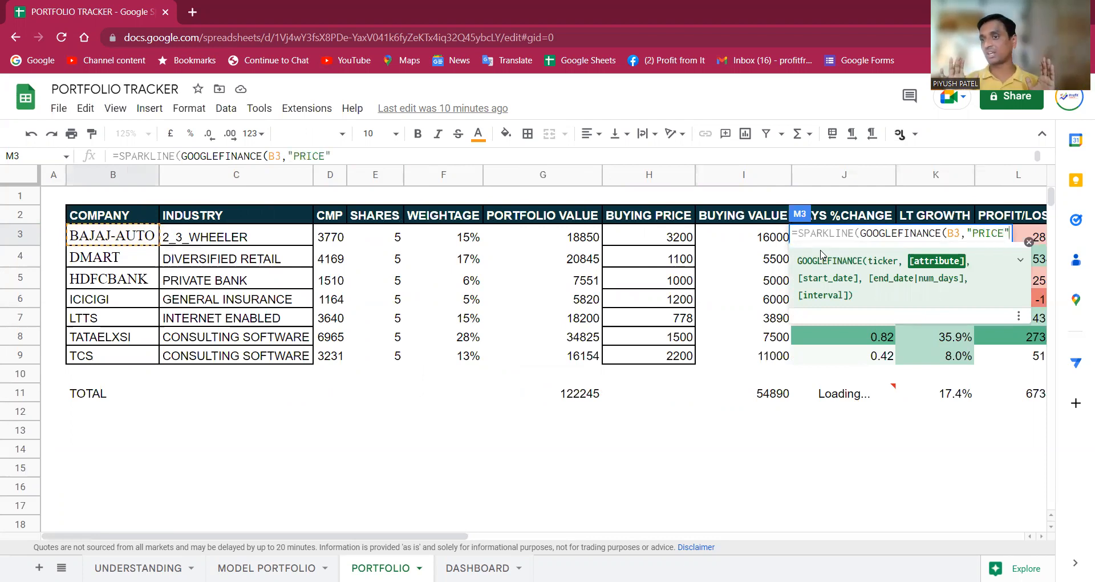
# Complete the M3 sparkline formula with start date TODAY()-365 and end date TODAY().
pyautogui.write(',')
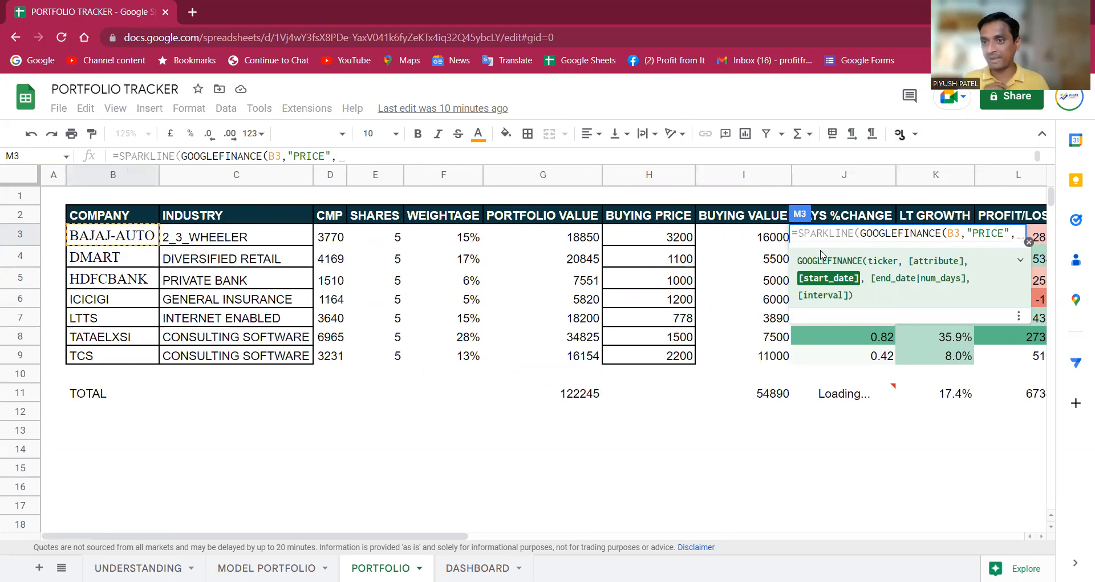
pyautogui.write('TODAY')
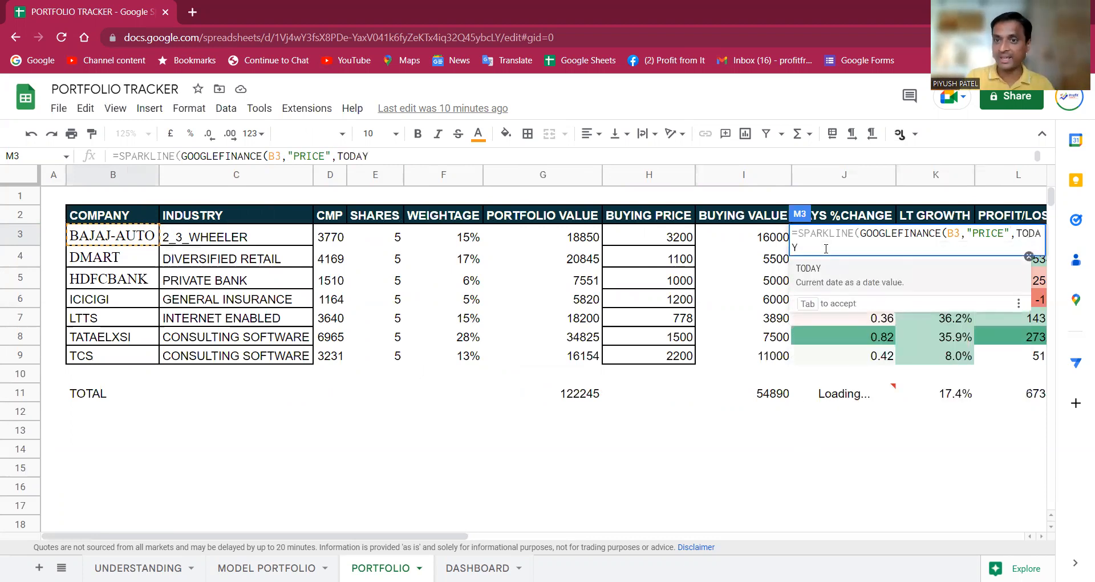
pyautogui.write('()')
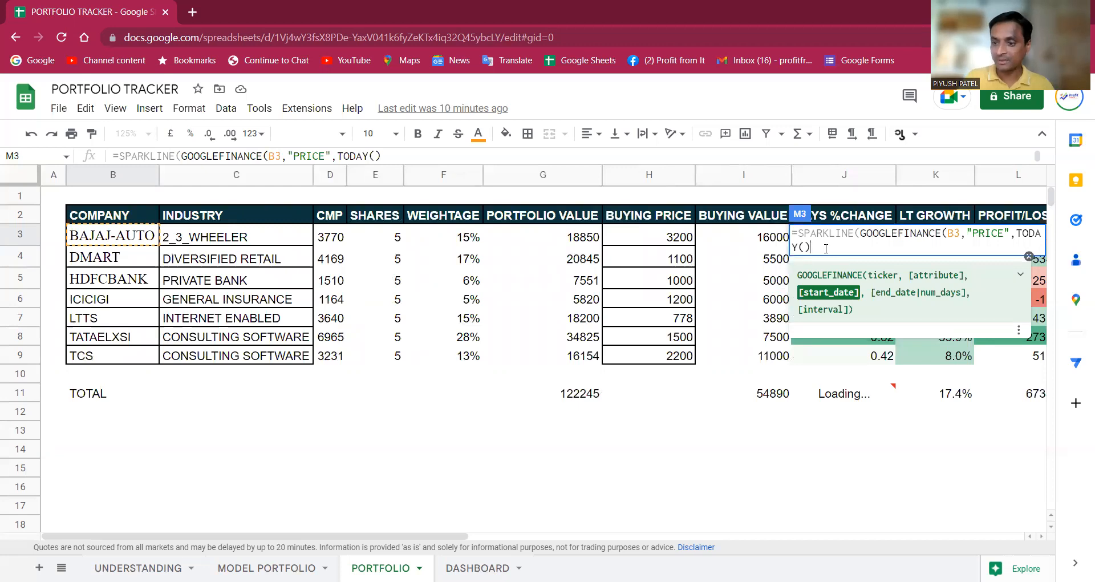
pyautogui.write('-365')
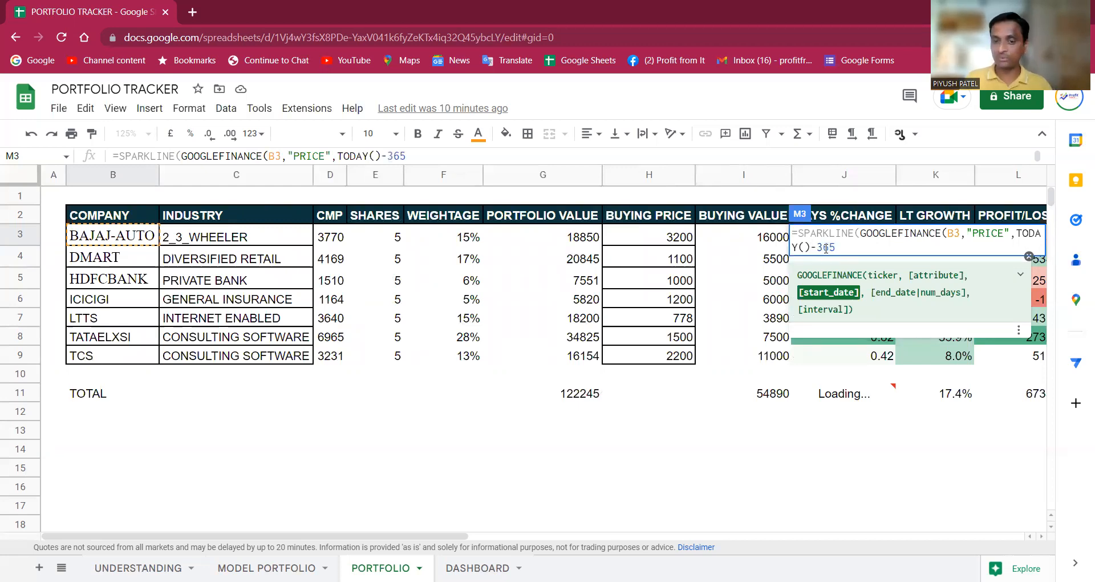
pyautogui.write(',TODAY')
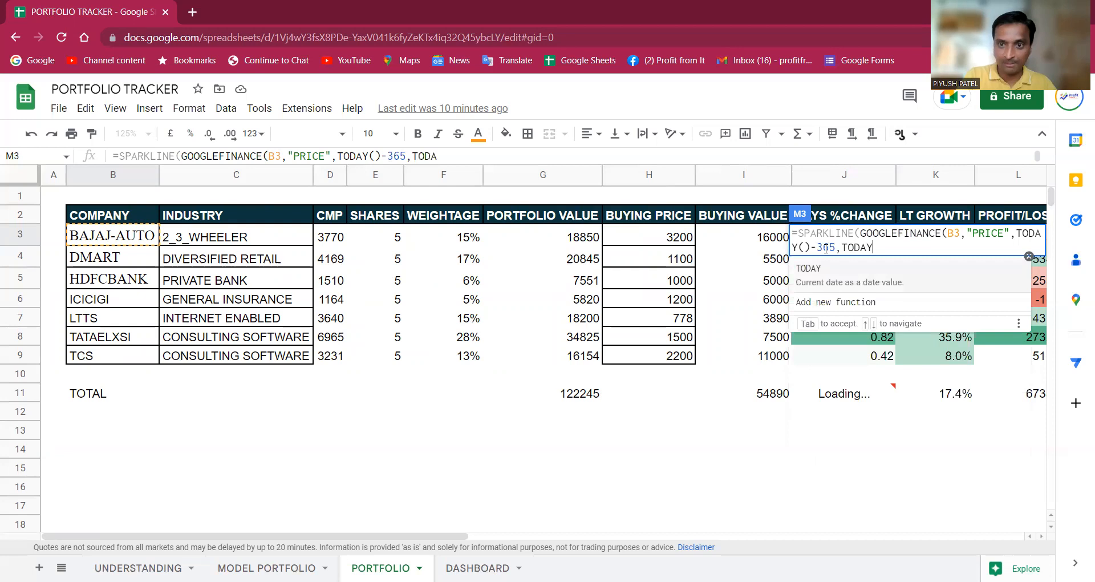
pyautogui.write('()')
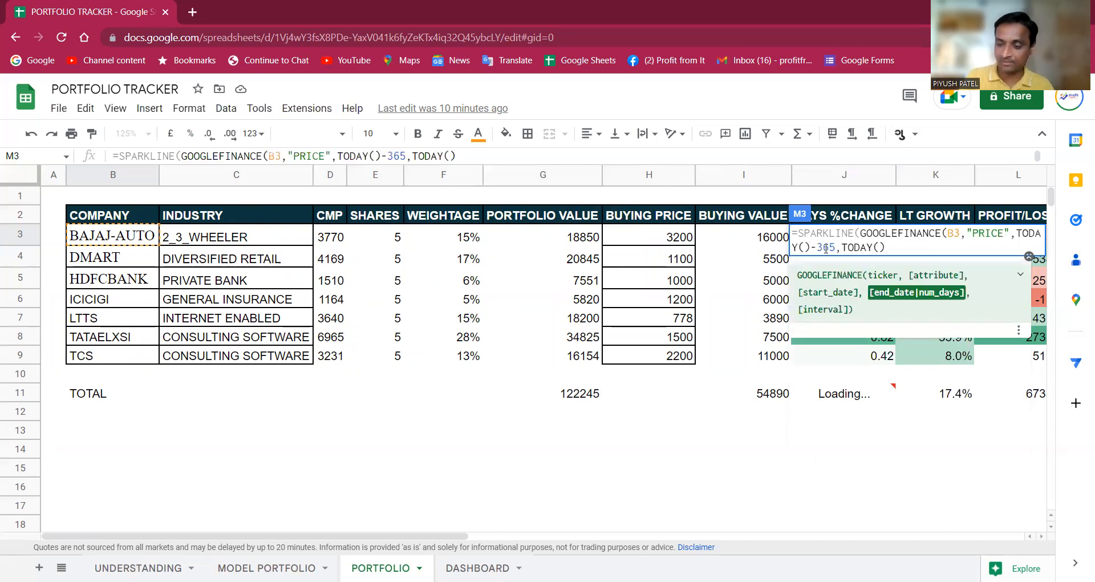
pyautogui.press('Return')
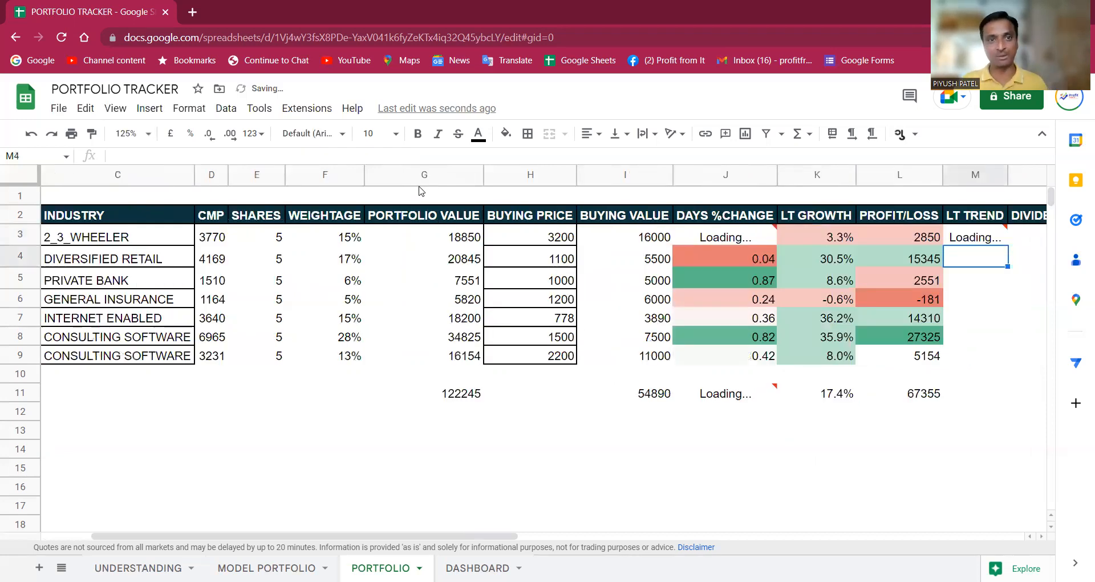
pyautogui.click(968, 240)
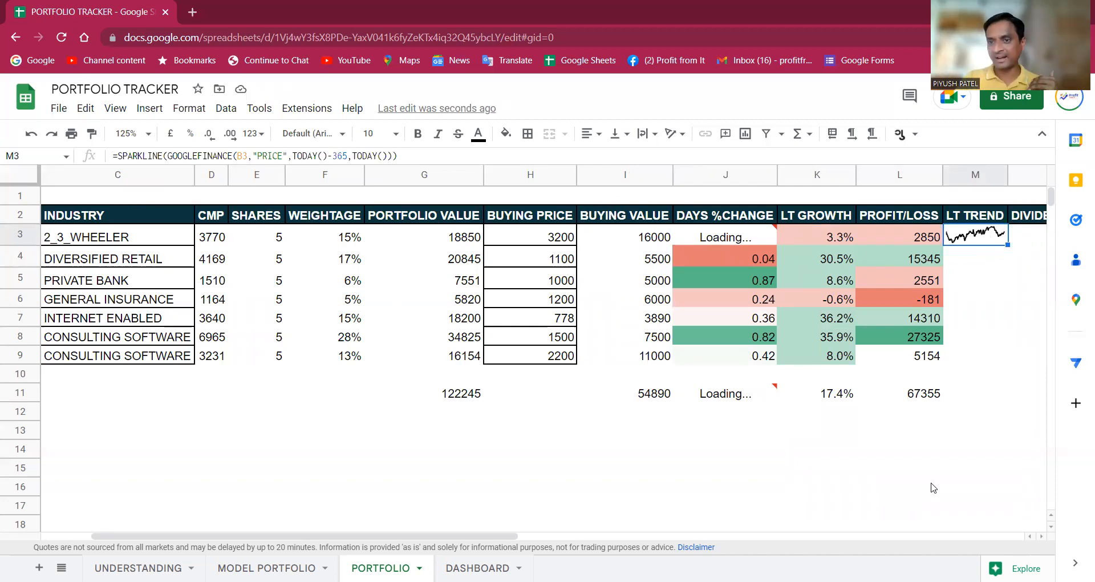
# Calculate 365*5 in the empty cell I16 and clear the cell again.
pyautogui.click(636, 485)
pyautogui.write('=365-')
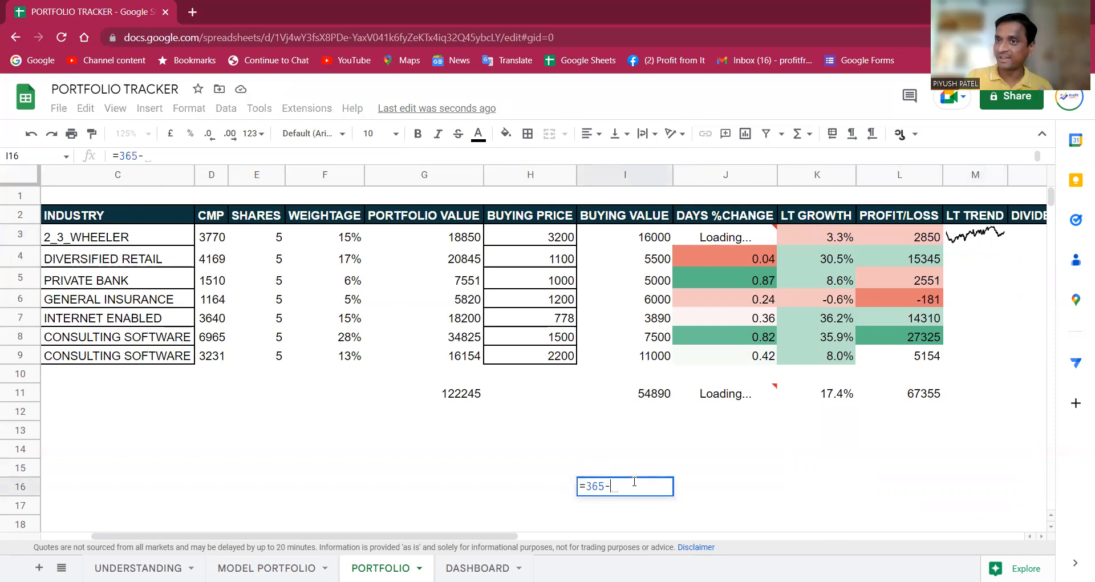
pyautogui.write('5')
pyautogui.press('Return')
pyautogui.click(636, 485)
pyautogui.write('=365*5')
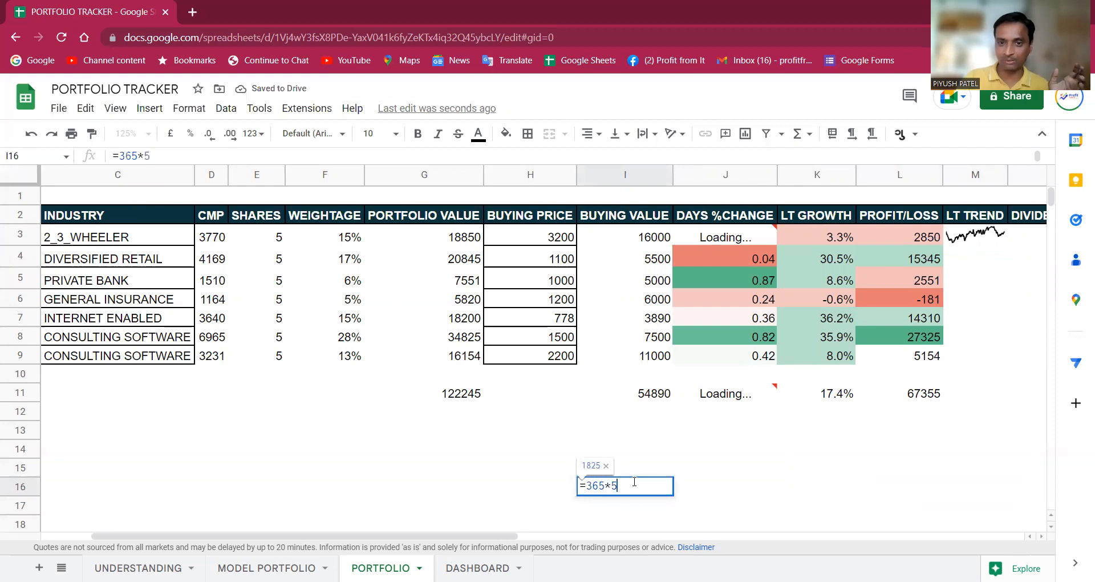
pyautogui.press('Return')
pyautogui.click(634, 486)
pyautogui.press('Delete')
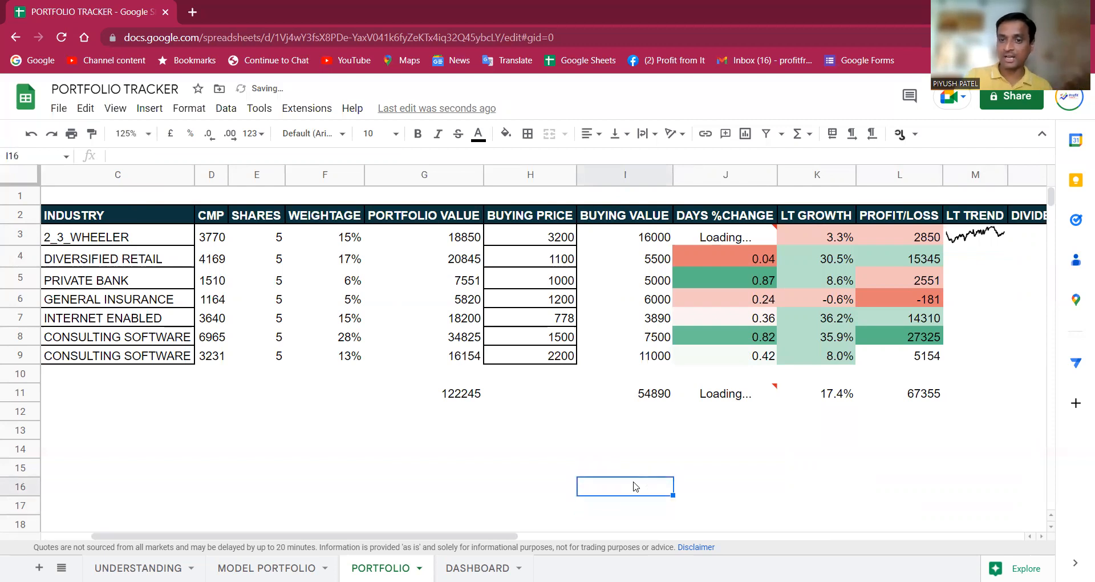
# Change the start date in the M3 sparkline formula to TODAY()-1825.
pyautogui.click(982, 233)
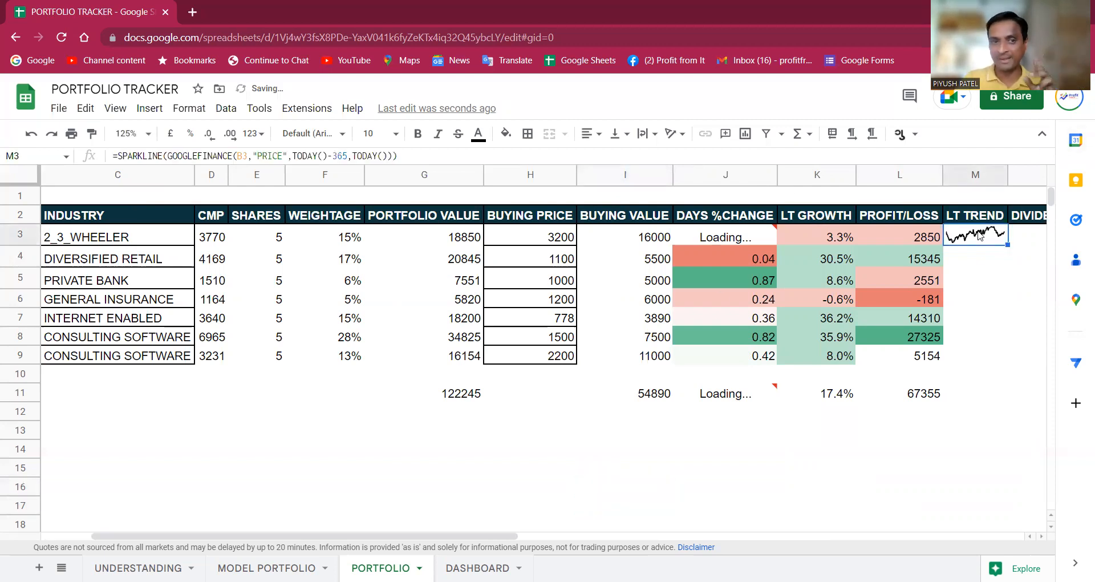
pyautogui.click(344, 155)
pyautogui.press('BackSpace')
pyautogui.press('BackSpace')
pyautogui.press('BackSpace')
pyautogui.write('1825')
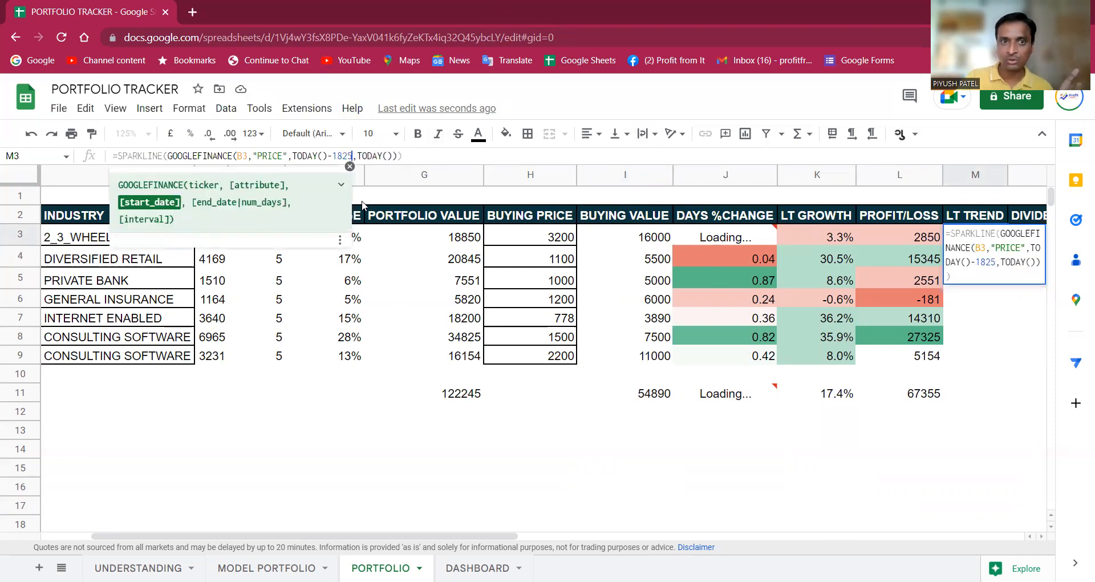
pyautogui.press('Return')
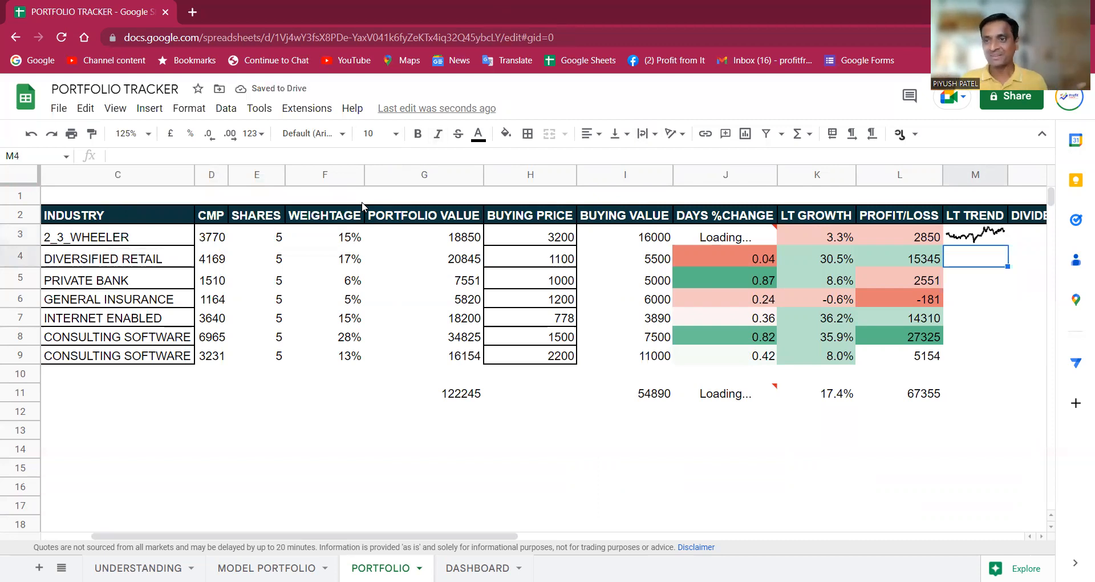
# Copy the M3 sparkline formula down the LT TREND column through M9 and check the formula in M9.
pyautogui.click(992, 240)
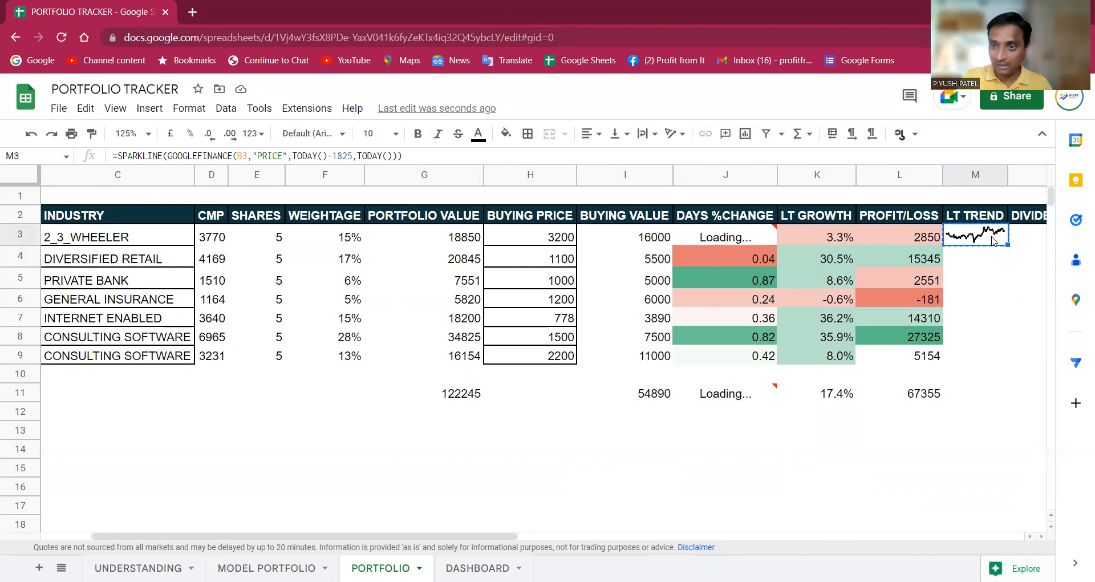
pyautogui.hotkey('shift', 'Down')
pyautogui.hotkey('shift', 'Down')
pyautogui.hotkey('shift', 'Down')
pyautogui.hotkey('shift', 'Down')
pyautogui.hotkey('shift', 'Down')
pyautogui.hotkey('shift', 'Down')
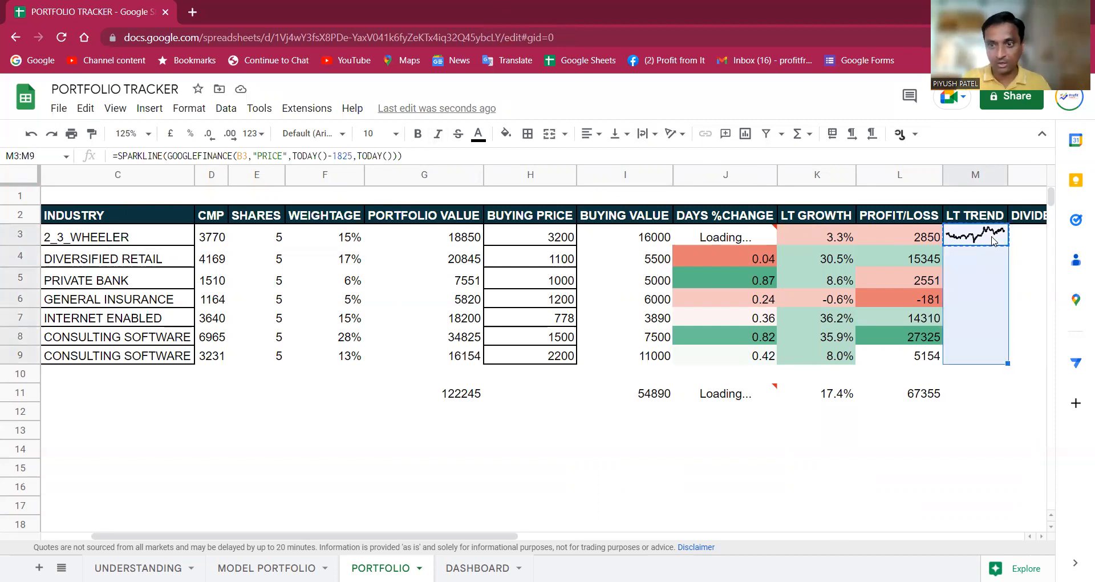
pyautogui.hotkey('ctrl', 'v')
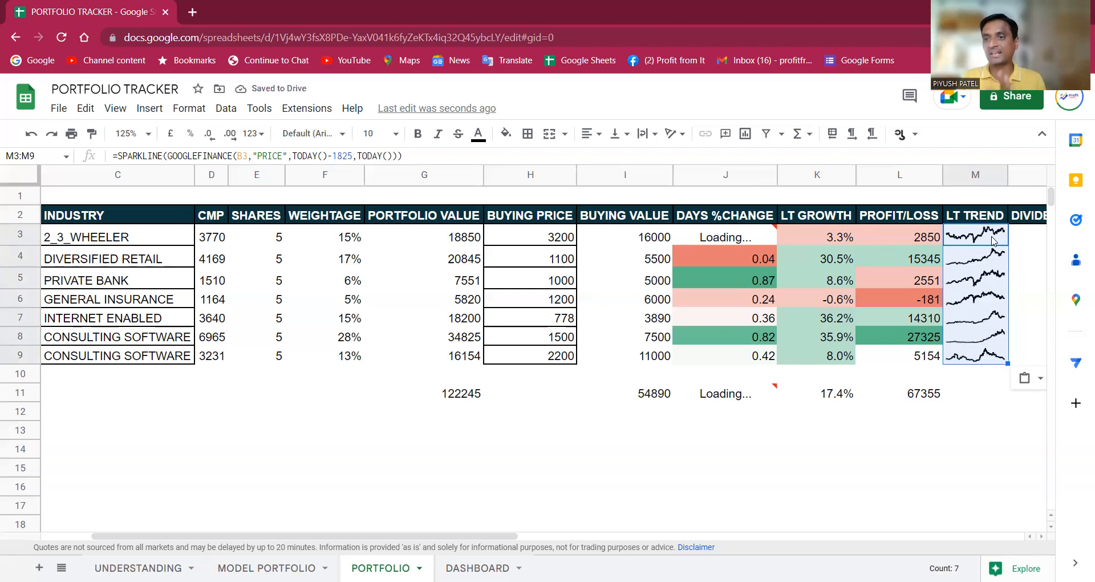
pyautogui.click(989, 437)
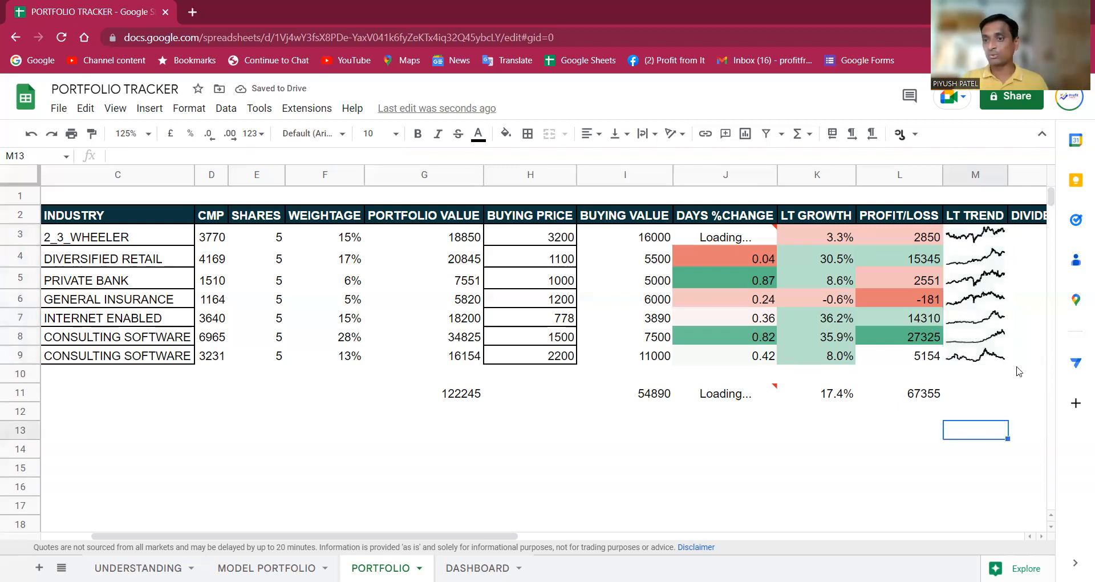
pyautogui.click(983, 361)
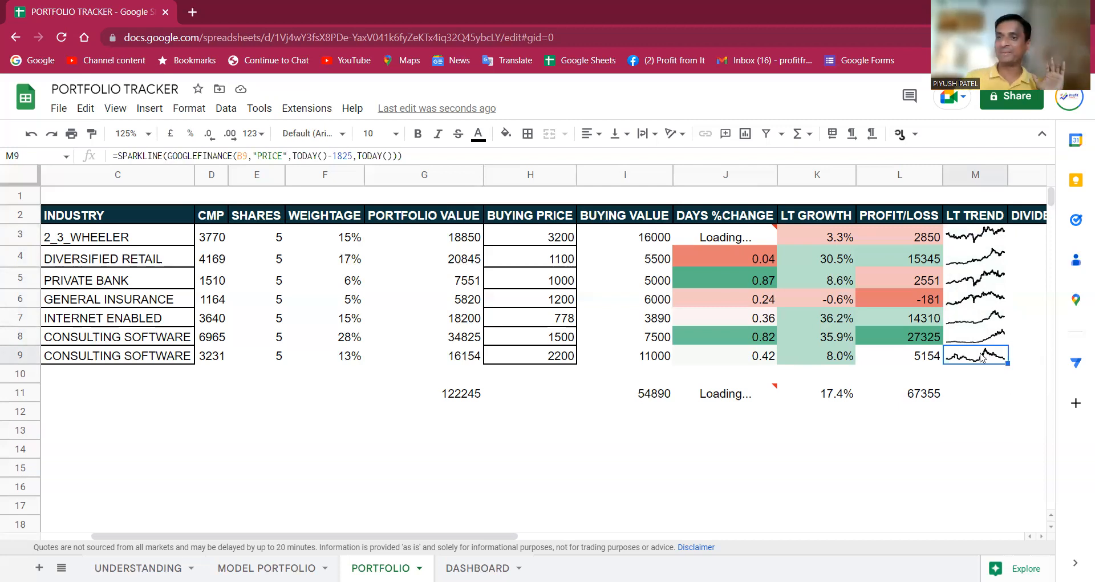
# Select N3 under DIVIDEND/SHARE and open the BSE website, bseindia.com, in a new browser tab.
pyautogui.click(1035, 238)
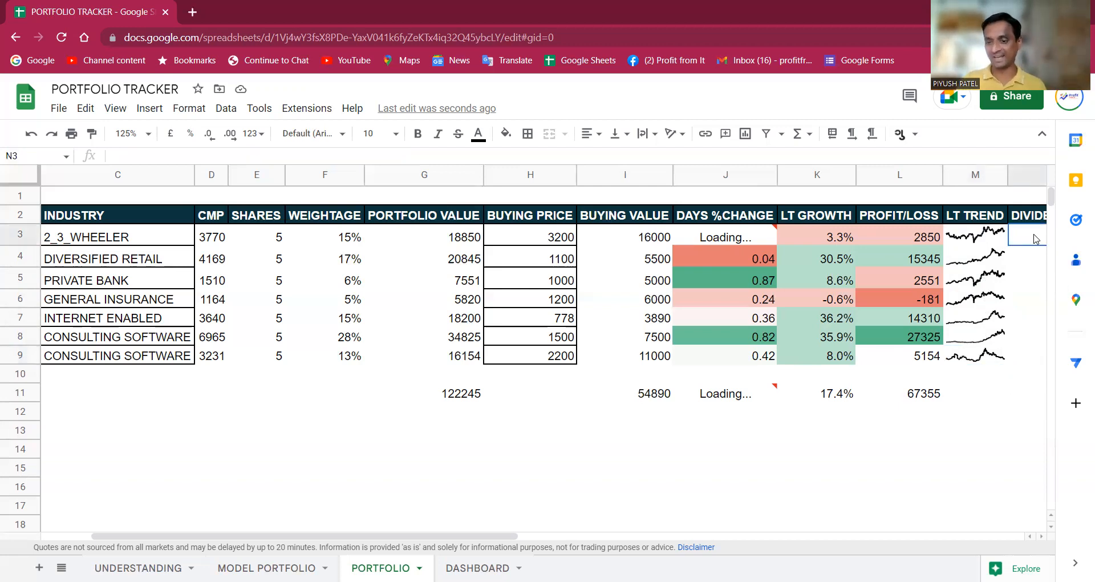
pyautogui.press('Right')
pyautogui.press('Left')
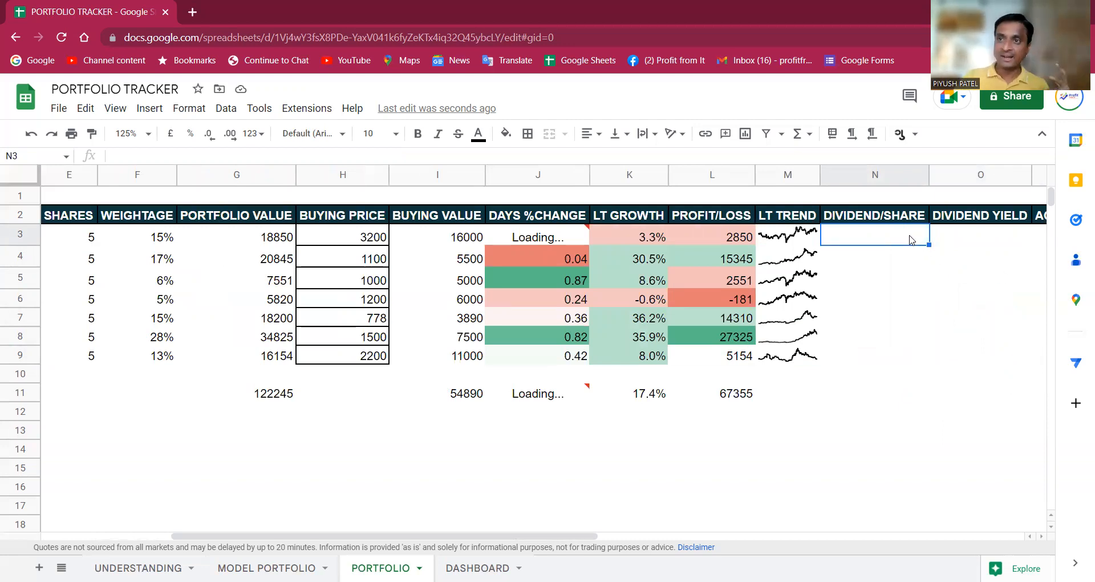
pyautogui.click(197, 15)
pyautogui.write('BS')
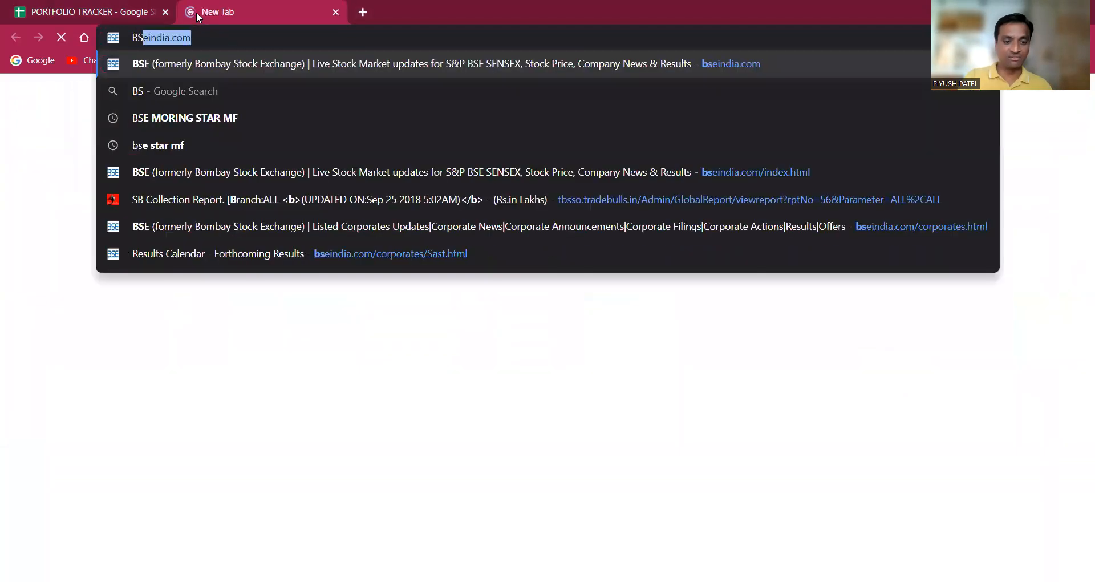
pyautogui.write('E')
pyautogui.press('Return')
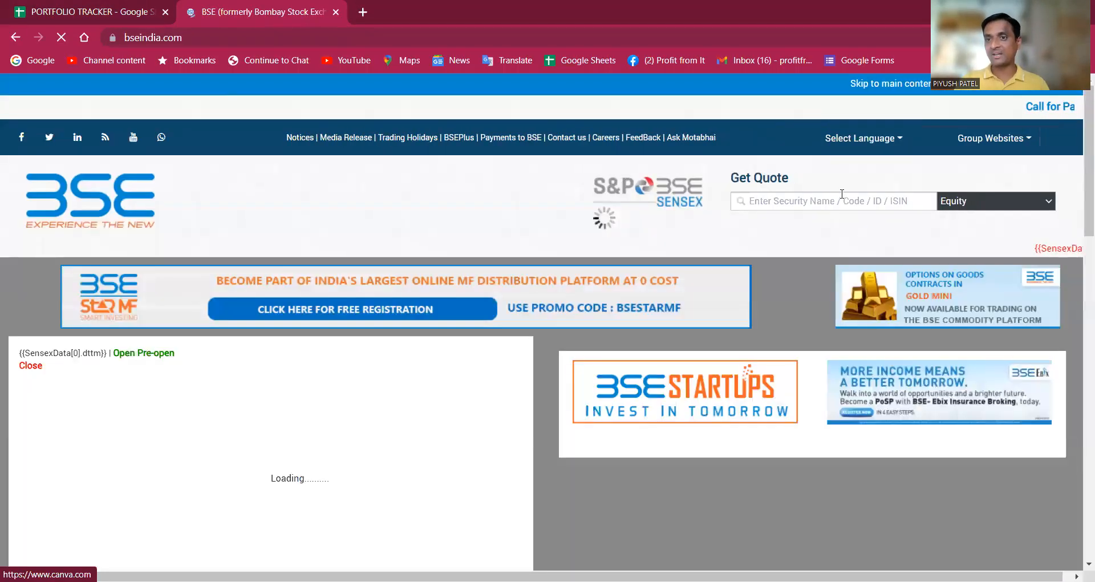
# Look up the DMART equity quote on the BSE website and examine its corporate actions, including declared dividends.
pyautogui.click(841, 197)
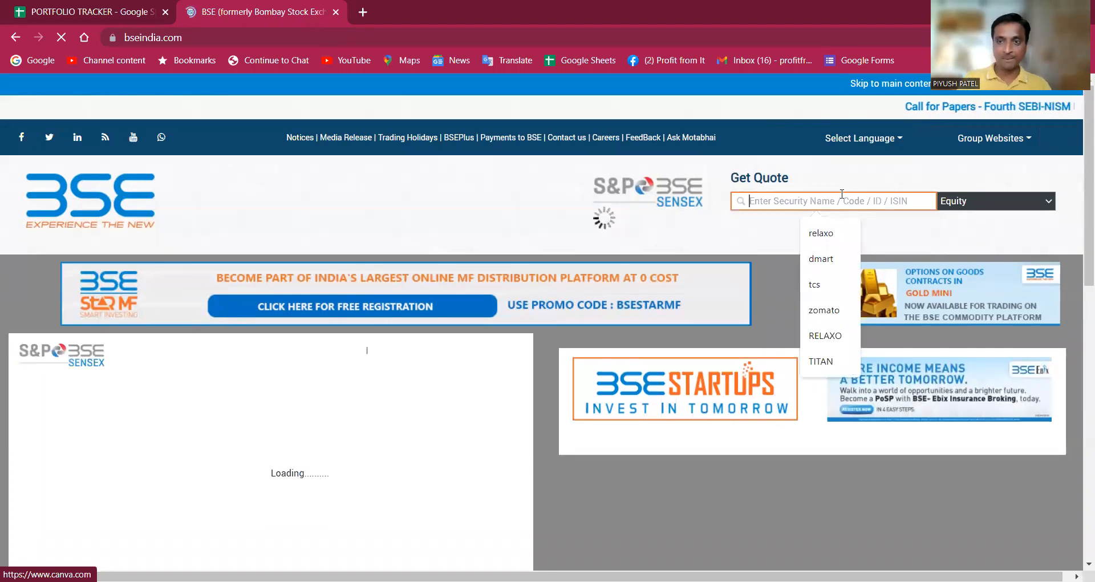
pyautogui.write('DMART')
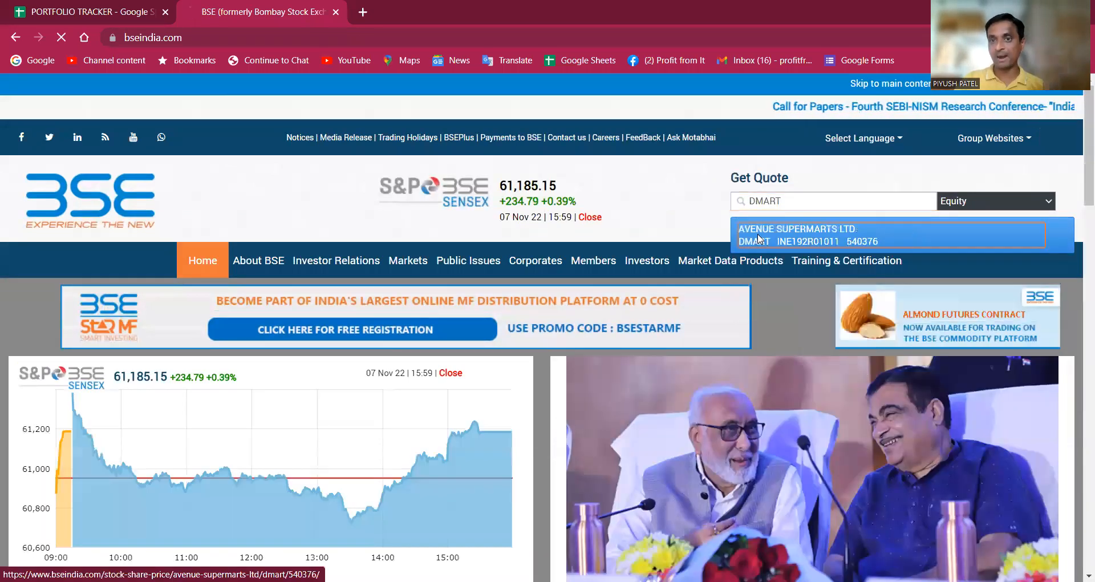
pyautogui.click(758, 238)
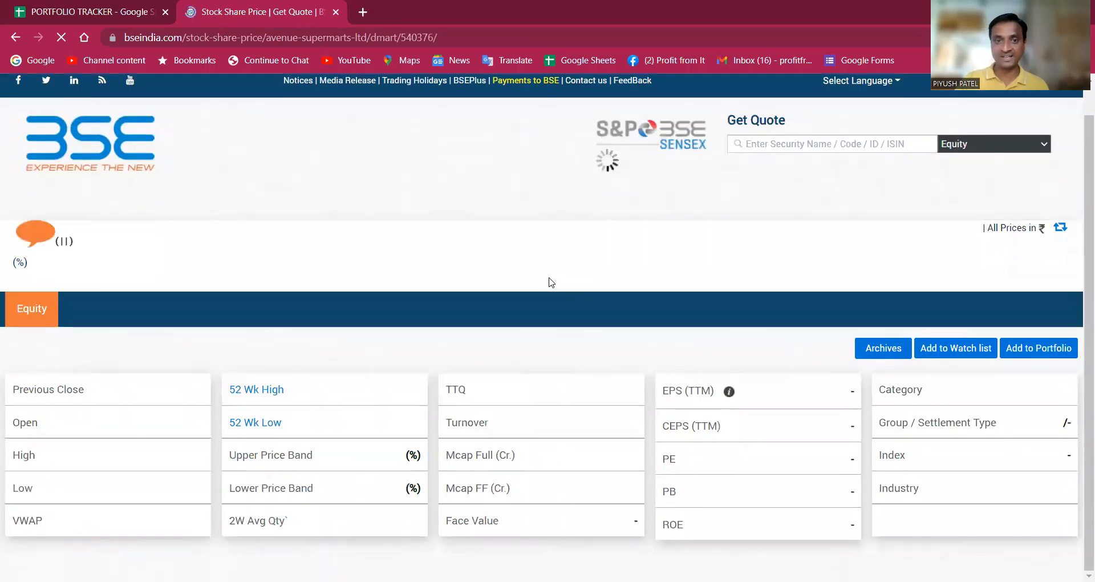
pyautogui.scroll(-5, 314, 336)
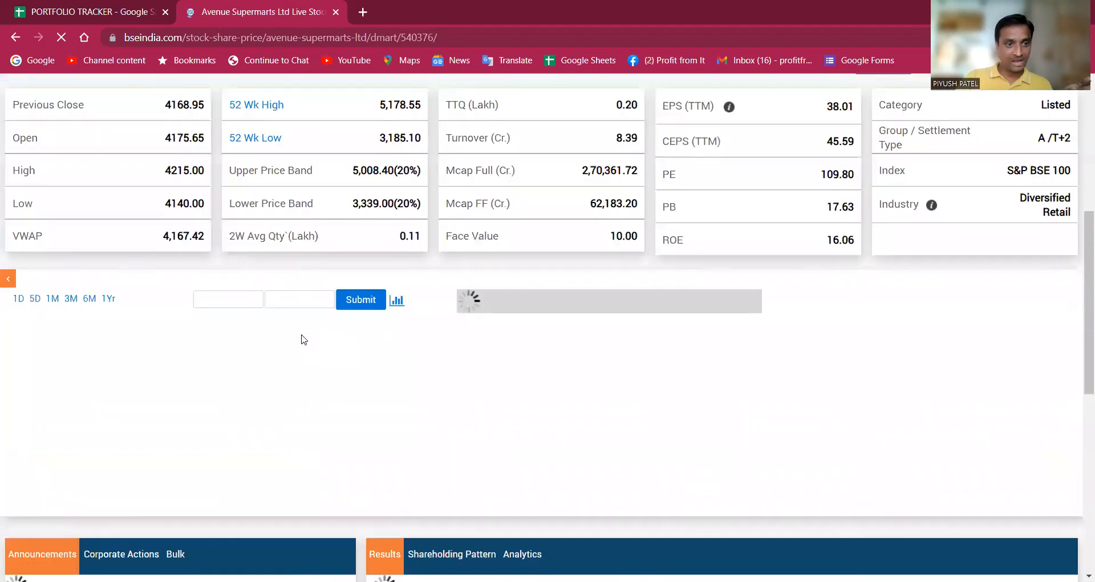
pyautogui.scroll(-10, 308, 340)
pyautogui.scroll(2, 285, 336)
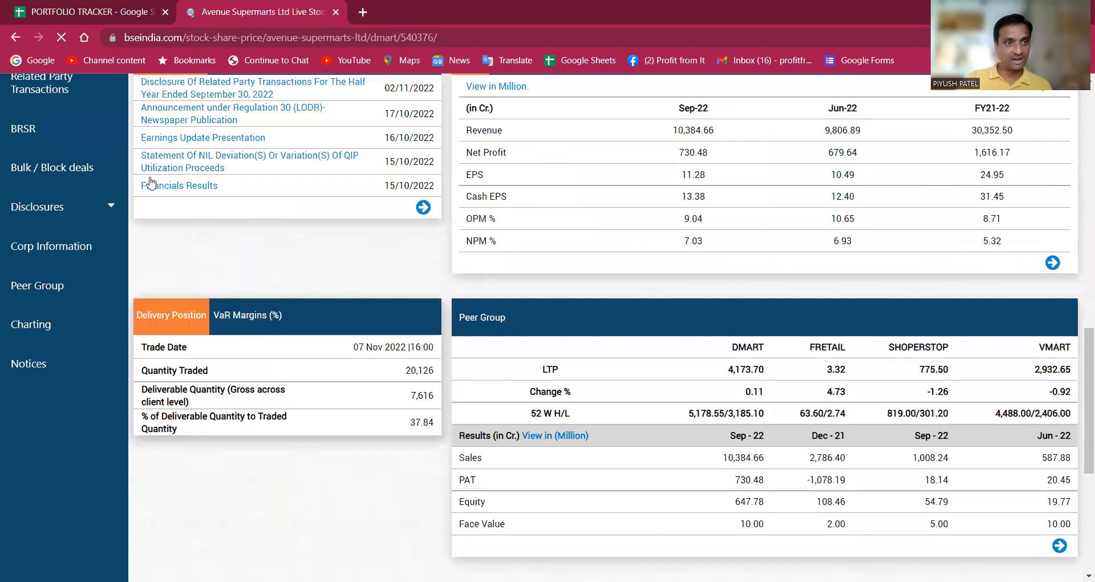
pyautogui.scroll(3, 150, 183)
pyautogui.click(54, 198)
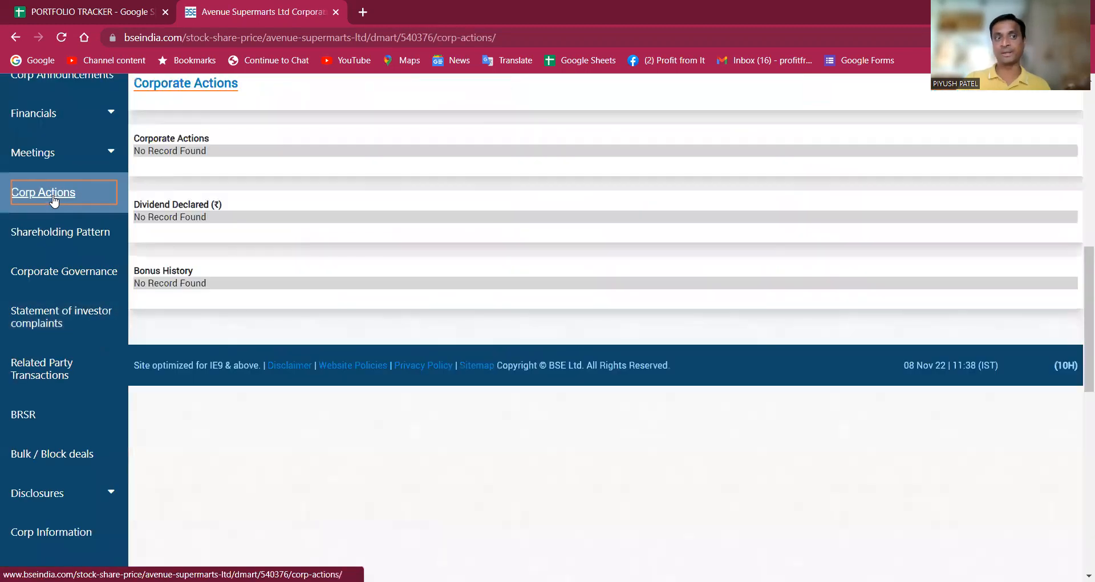
pyautogui.moveTo(147, 152); pyautogui.dragTo(433, 296)
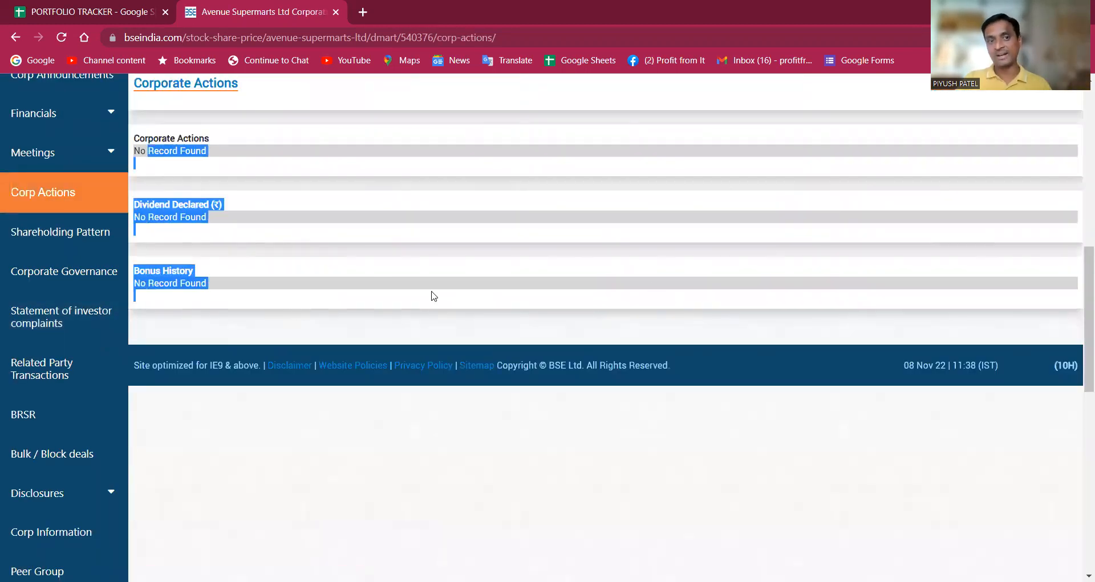
# Check the portfolio's DIVIDEND/SHARE column, return to the BSE website and look up the BAJAJ AUTO equity quote.
pyautogui.click(63, 10)
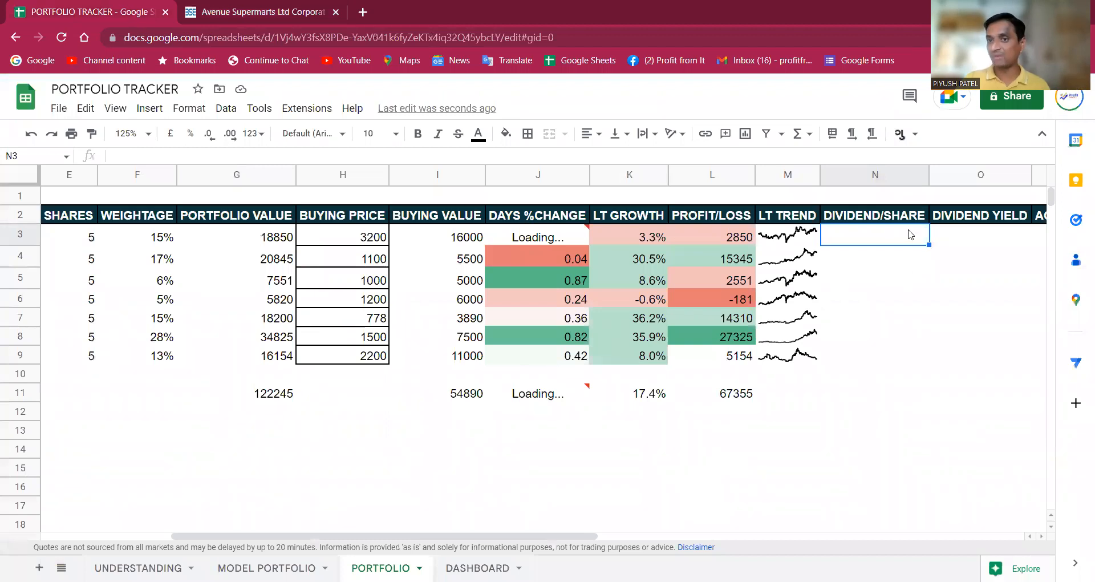
pyautogui.hotkey('ctrl', 'Tab')
pyautogui.scroll(7, 811, 324)
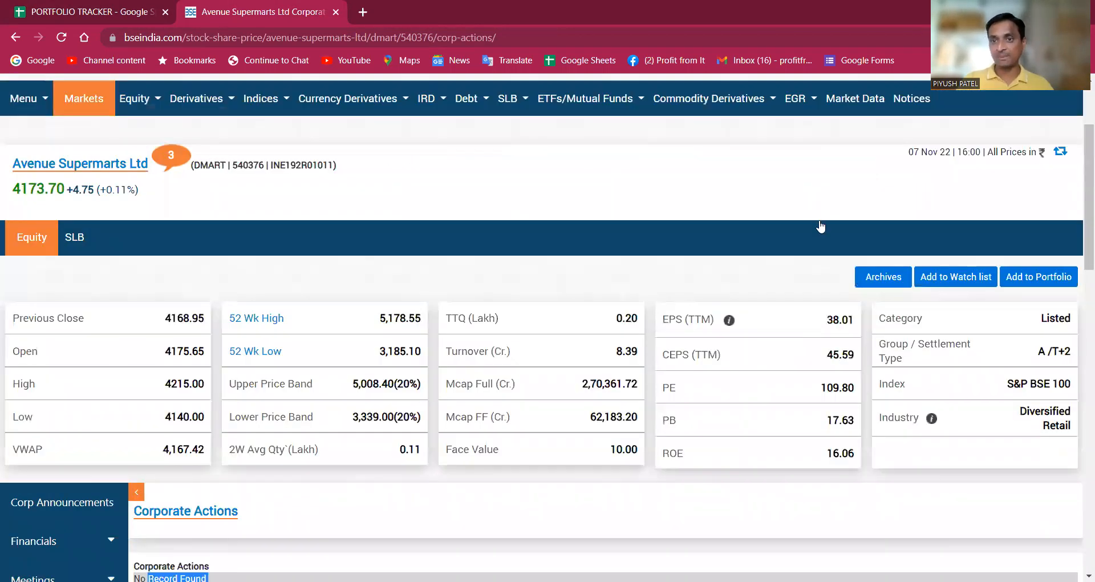
pyautogui.scroll(3, 820, 227)
pyautogui.click(810, 178)
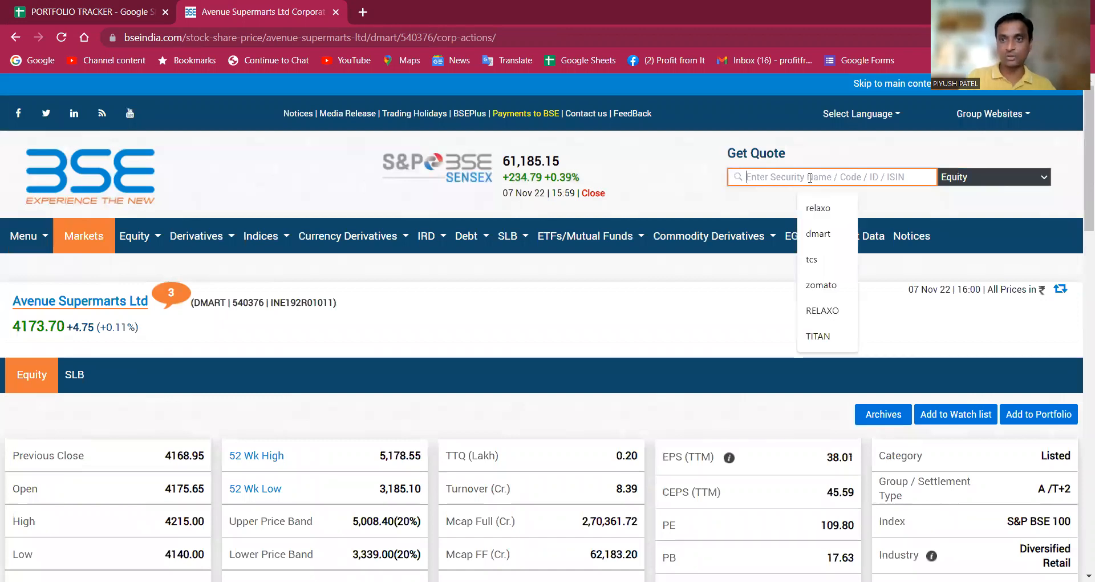
pyautogui.write('BAJAJ AUTO')
pyautogui.click(777, 217)
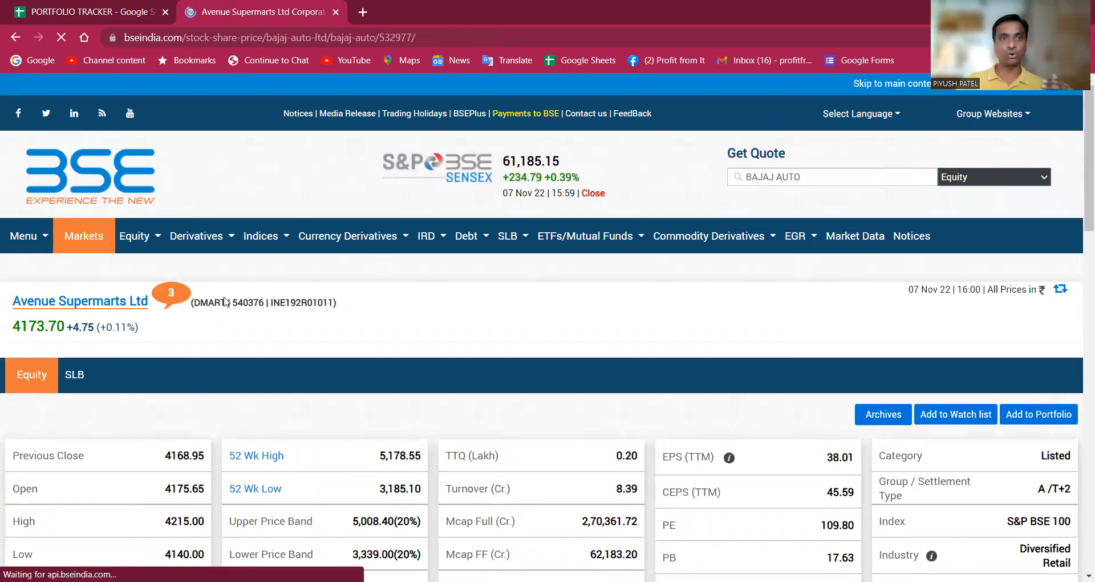
pyautogui.scroll(-5, 162, 294)
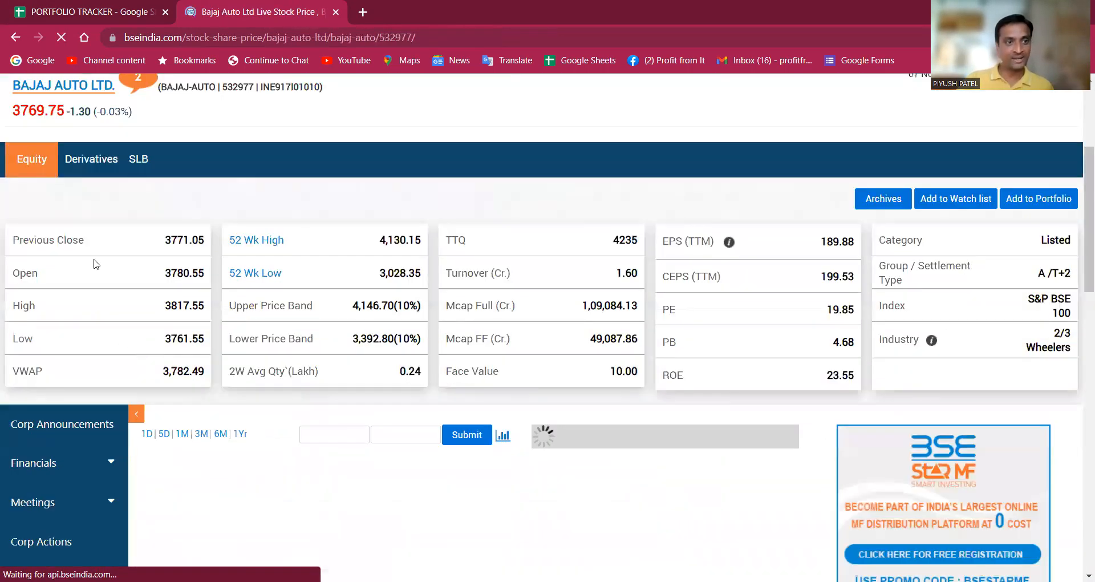
# Open BAJAJ AUTO's corporate actions on the BSE website and examine the dividends declared year by year.
pyautogui.scroll(-6, 56, 190)
pyautogui.click(56, 190)
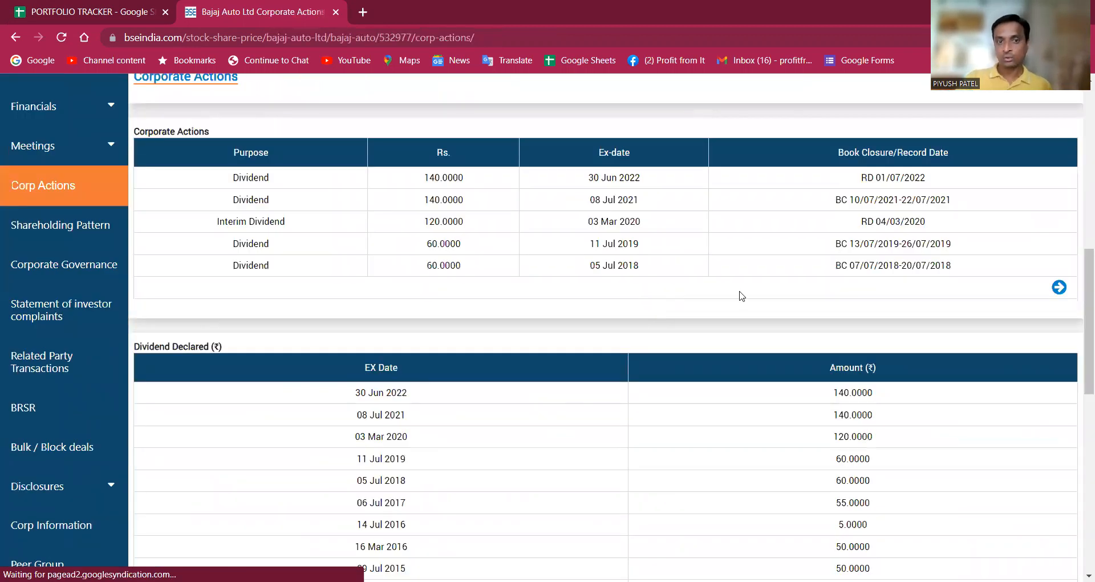
pyautogui.moveTo(885, 350); pyautogui.dragTo(354, 343)
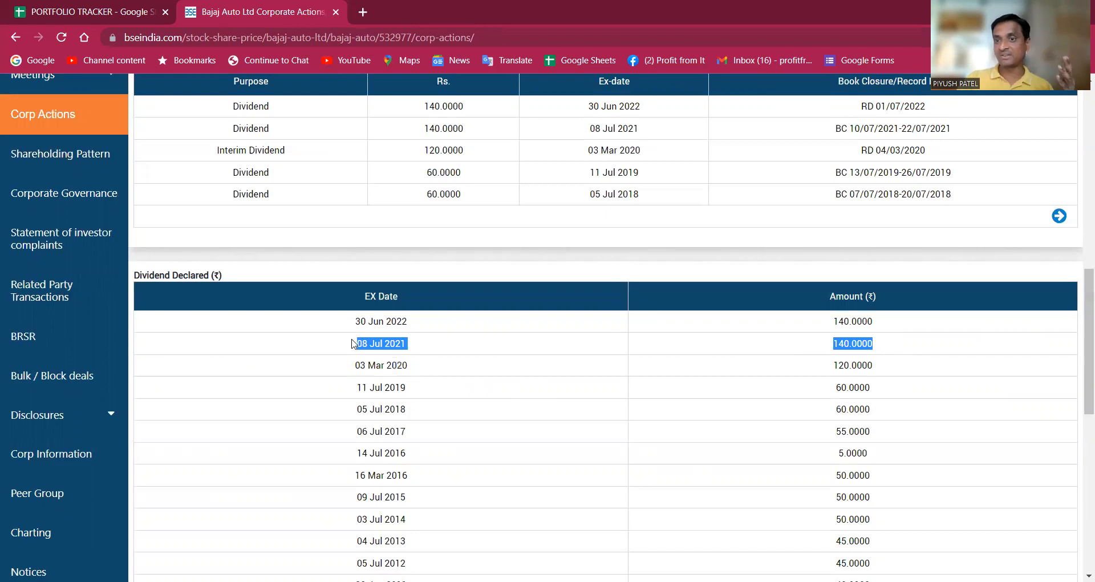
pyautogui.moveTo(930, 330); pyautogui.dragTo(902, 365)
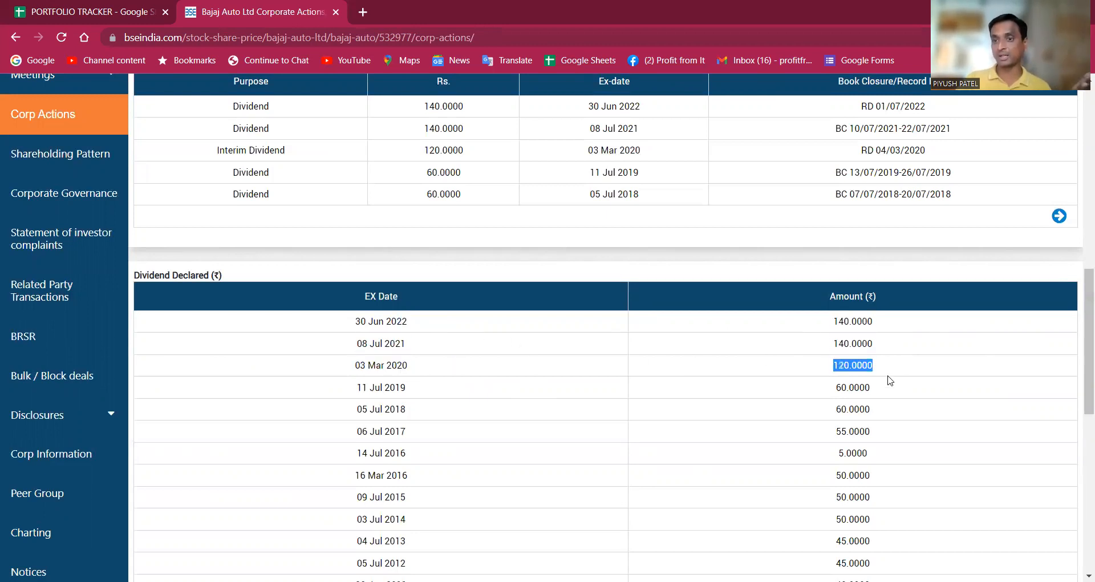
pyautogui.moveTo(838, 387); pyautogui.dragTo(906, 420)
pyautogui.moveTo(838, 434); pyautogui.dragTo(900, 433)
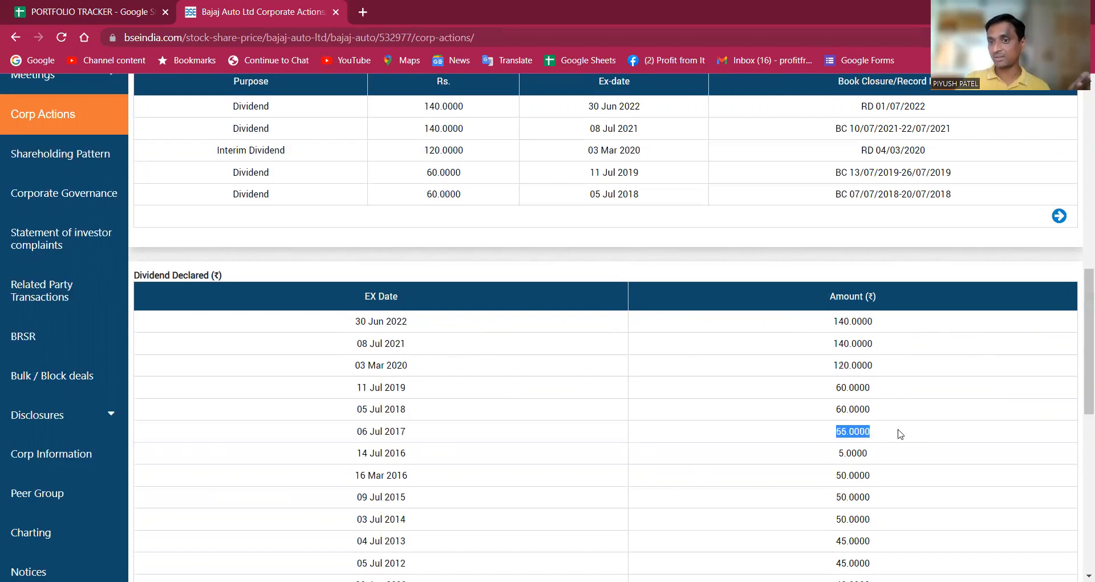
pyautogui.scroll(2, 956, 432)
pyautogui.scroll(-4, 921, 388)
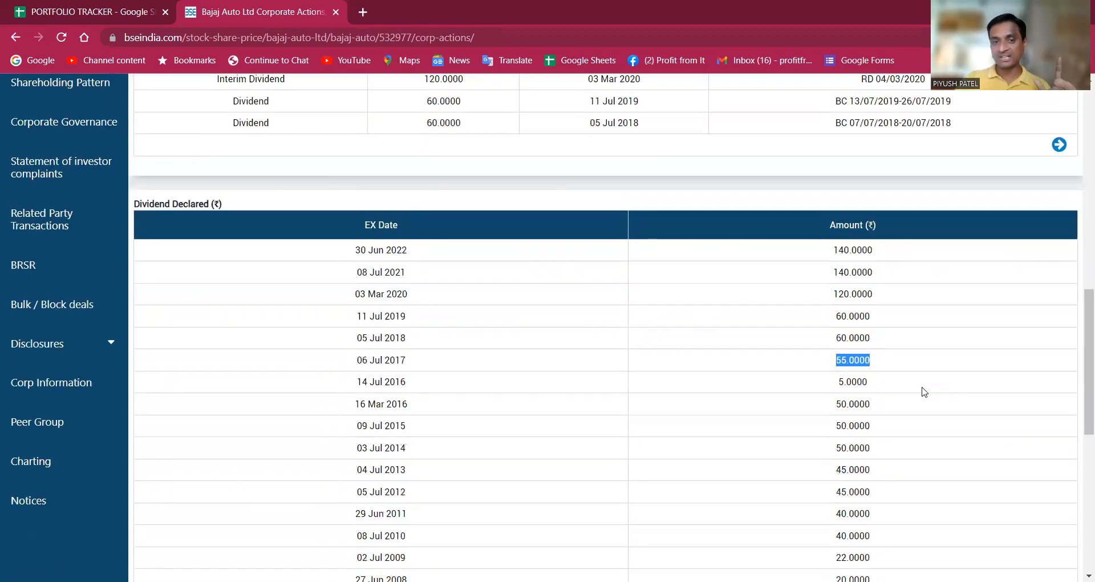
pyautogui.scroll(6, 924, 391)
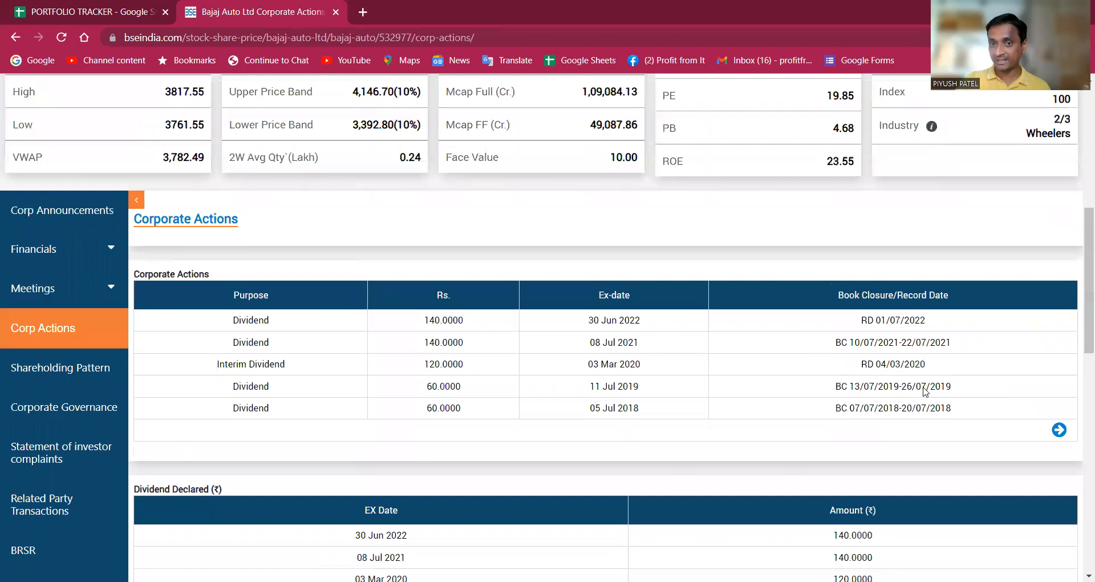
# Check the dividend with ex-date 30 Jun 2022, then enter 140 in N3 of the portfolio tracker's DIVIDEND/SHARE column.
pyautogui.moveTo(576, 321); pyautogui.dragTo(663, 320)
pyautogui.click(681, 368)
pyautogui.moveTo(422, 323); pyautogui.dragTo(486, 323)
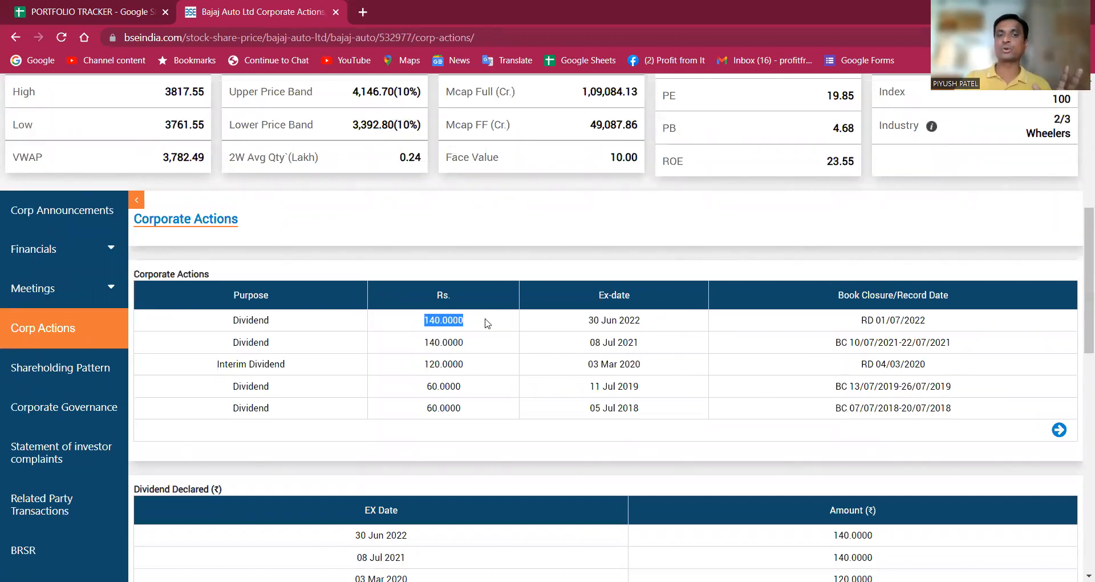
pyautogui.click(68, 12)
pyautogui.write('140')
pyautogui.press('Return')
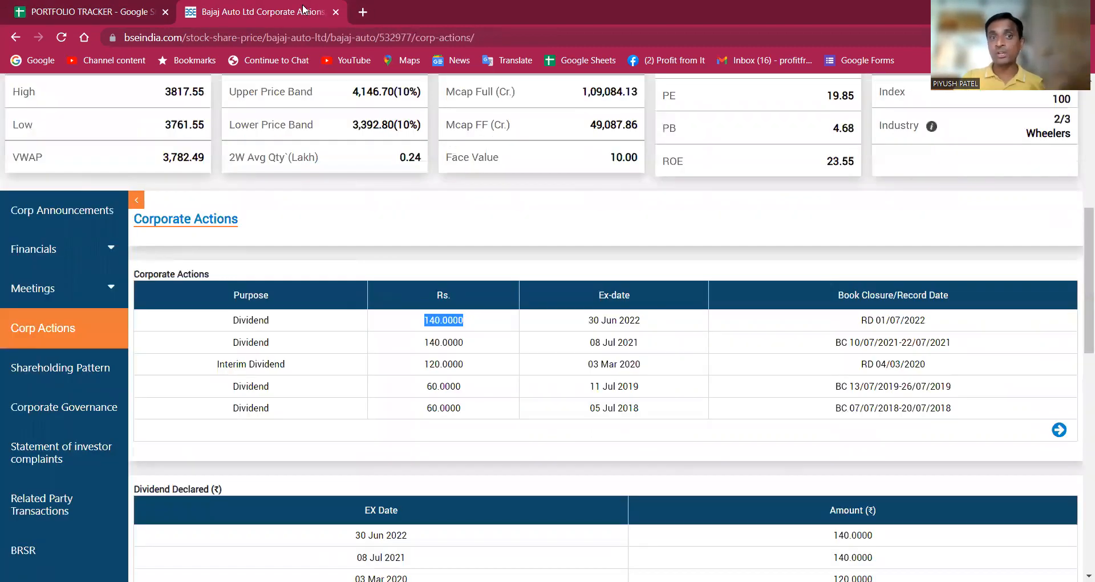
# Revisit BAJAJ AUTO's BSE page, then return to the portfolio tracker and review the DIVIDEND/SHARE cells N3 to N9.
pyautogui.click(305, 11)
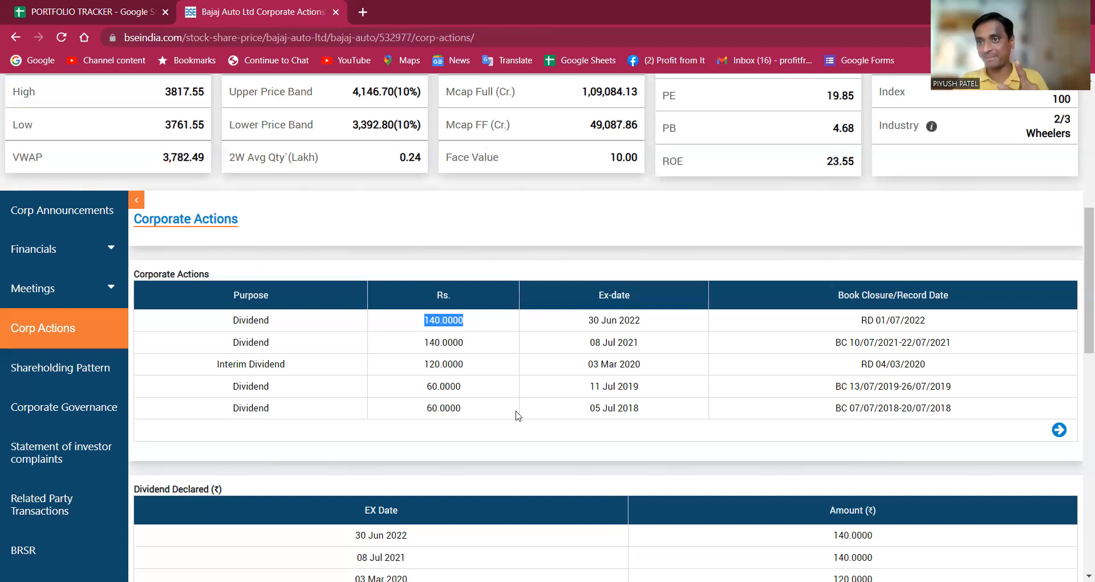
pyautogui.click(114, 12)
pyautogui.moveTo(903, 237); pyautogui.dragTo(897, 354)
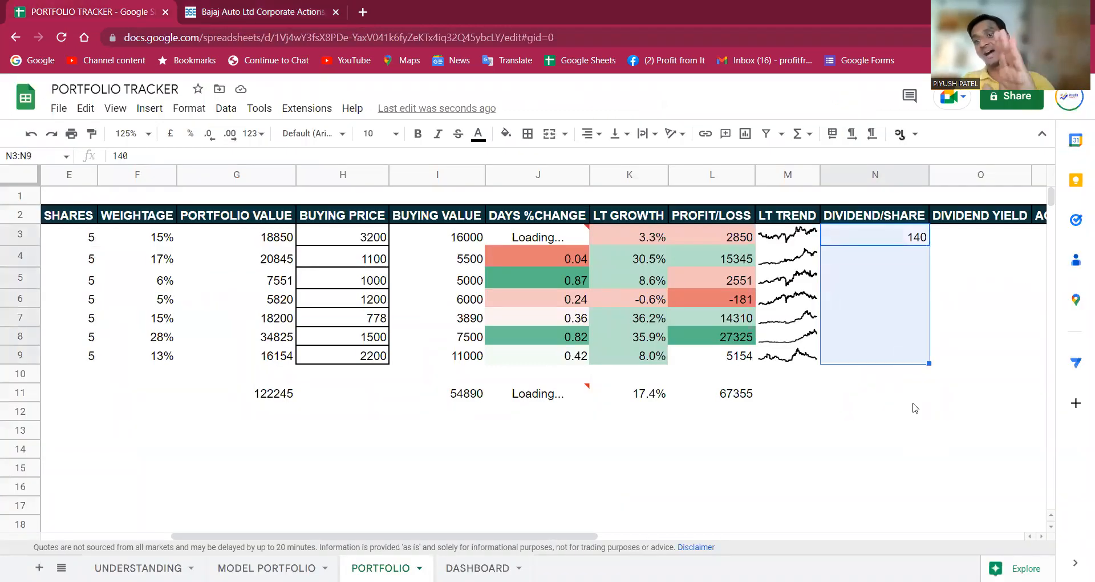
pyautogui.click(914, 346)
pyautogui.moveTo(901, 249); pyautogui.dragTo(900, 362)
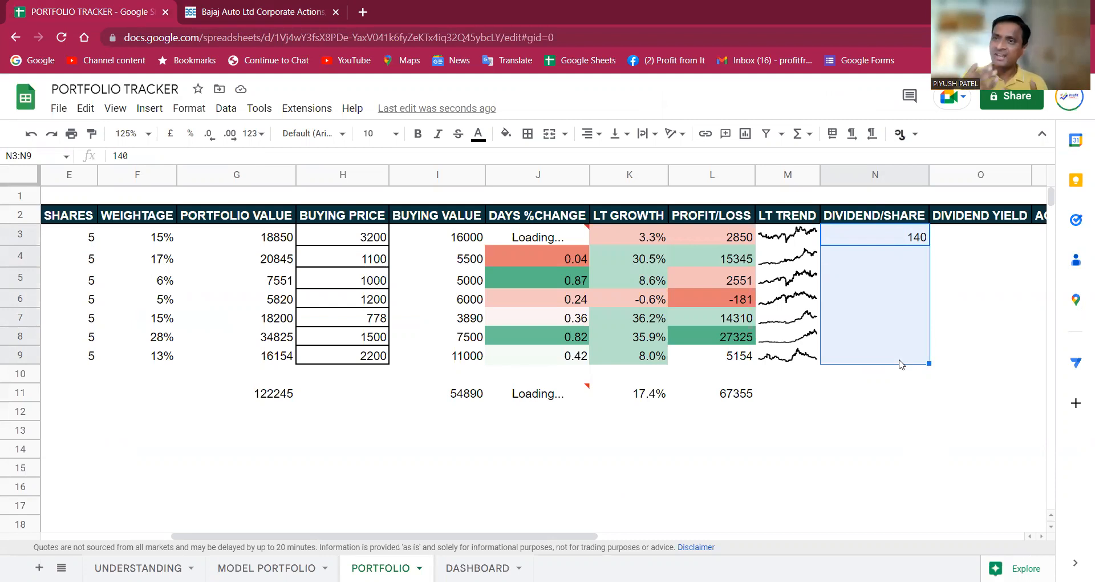
pyautogui.click(916, 242)
pyautogui.moveTo(916, 241); pyautogui.dragTo(911, 365)
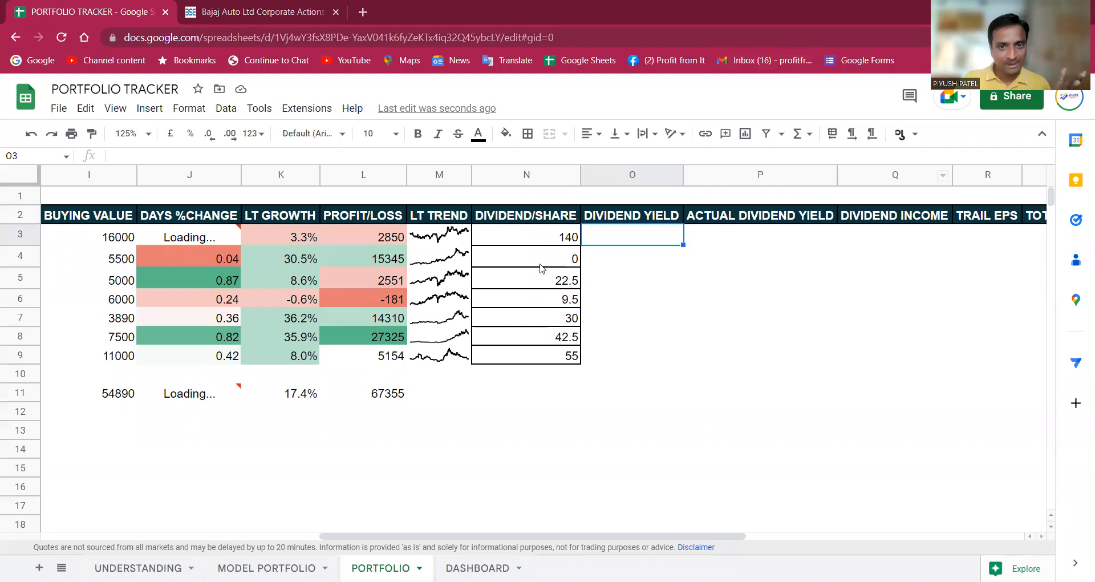
pyautogui.moveTo(543, 267); pyautogui.dragTo(551, 355)
pyautogui.click(603, 401)
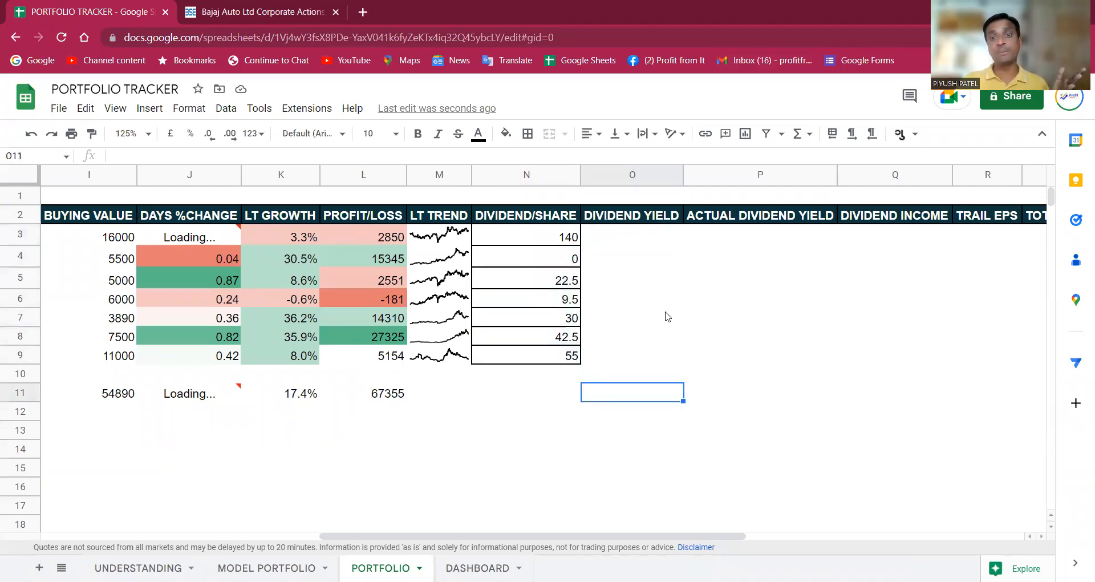
# Enter the formula =N3/D3 in O3 under DIVIDEND YIELD to divide the dividend per share by the current market price.
pyautogui.click(662, 238)
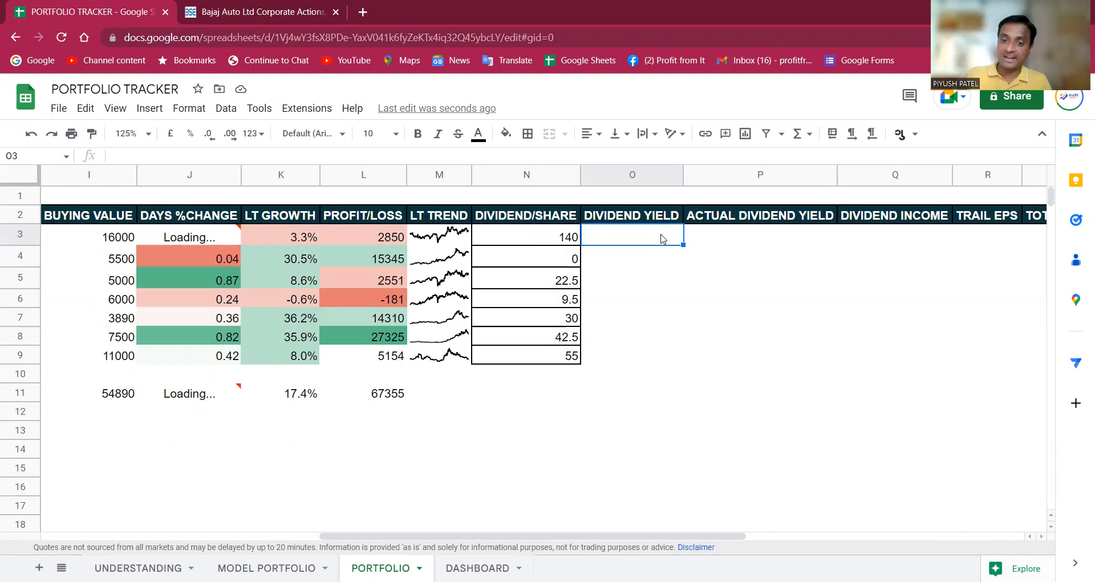
pyautogui.write('=')
pyautogui.press('Left')
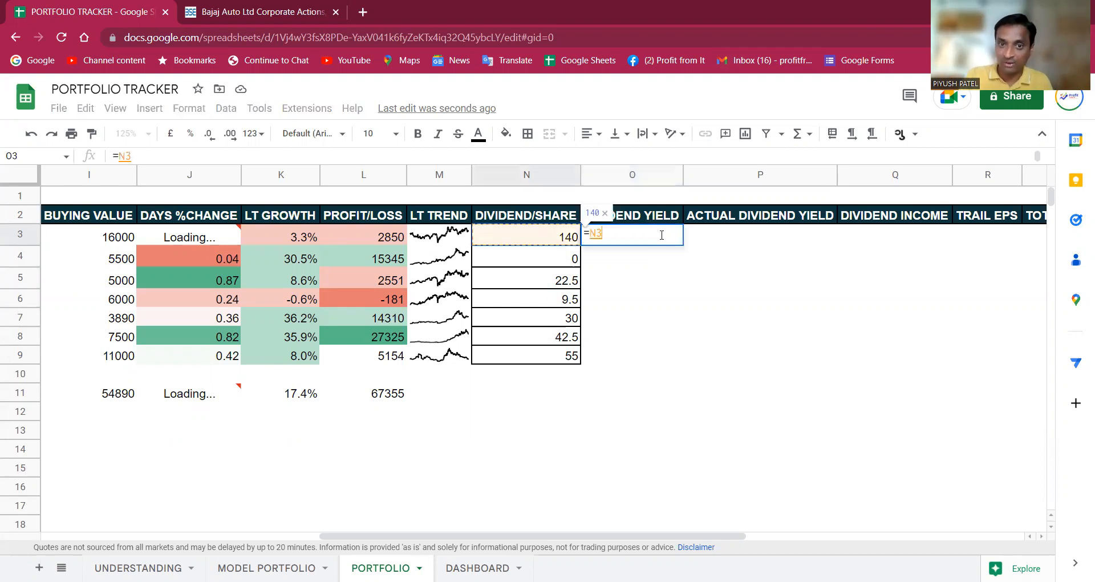
pyautogui.write('/')
pyautogui.press('Left')
pyautogui.press('Left')
pyautogui.press('Left')
pyautogui.press('Left')
pyautogui.press('Left')
pyautogui.press('Left')
pyautogui.press('Left')
pyautogui.press('Left')
pyautogui.press('Left')
pyautogui.press('Left')
pyautogui.press('Left')
pyautogui.press('Left')
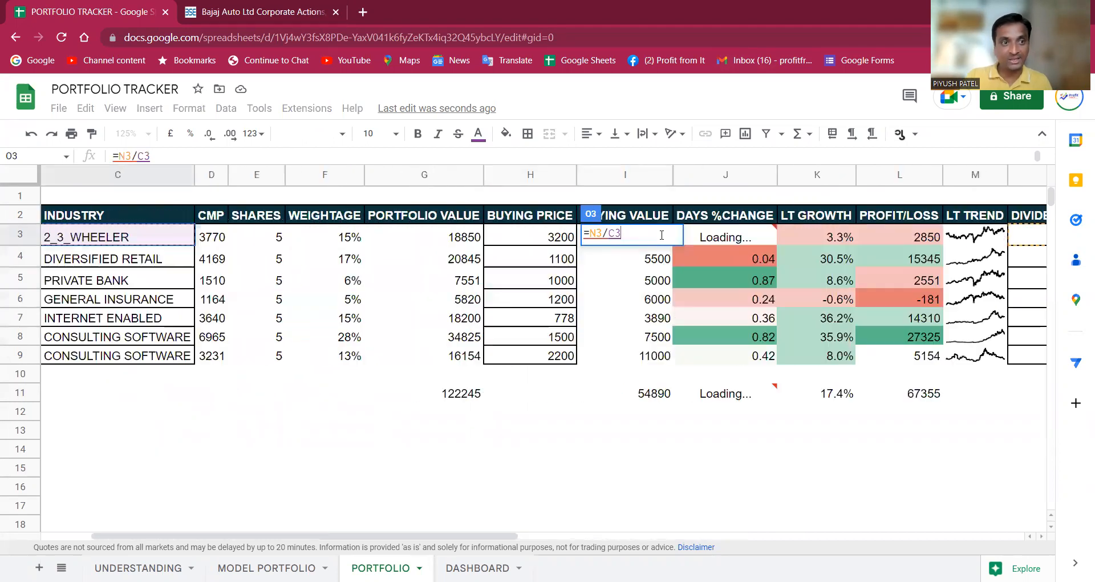
pyautogui.press('Return')
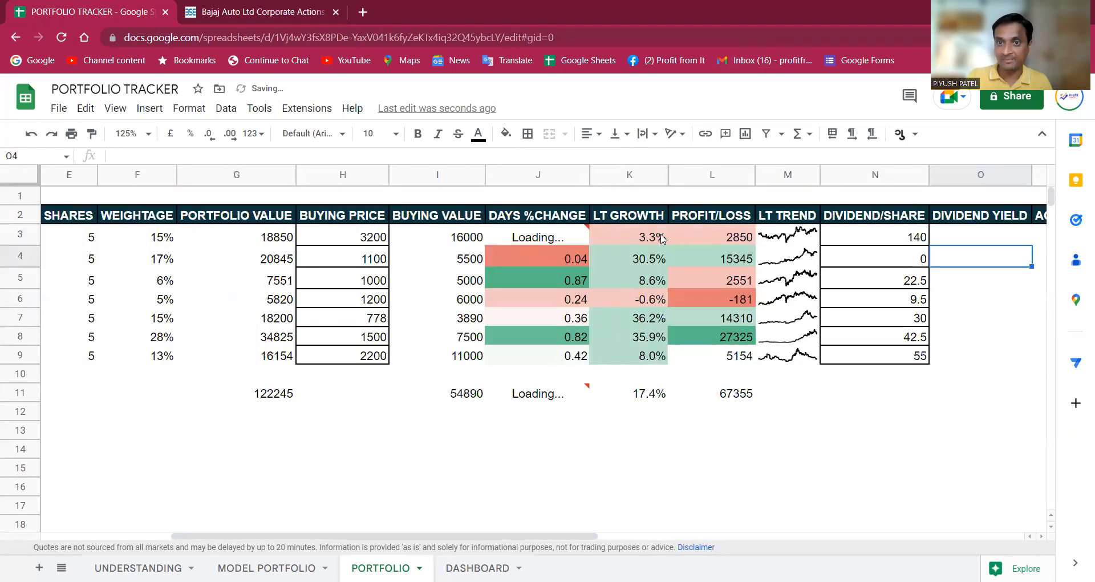
# Format the dividend yield in O3 as a percentage with one decimal place.
pyautogui.press('Right')
pyautogui.press('Up')
pyautogui.press('Left')
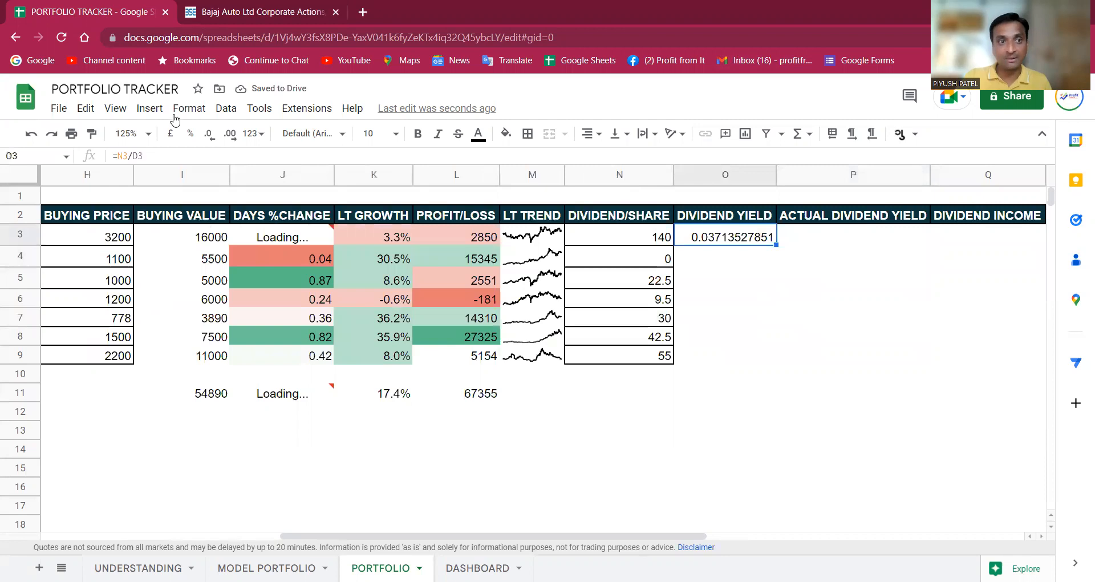
pyautogui.click(188, 135)
pyautogui.click(208, 134)
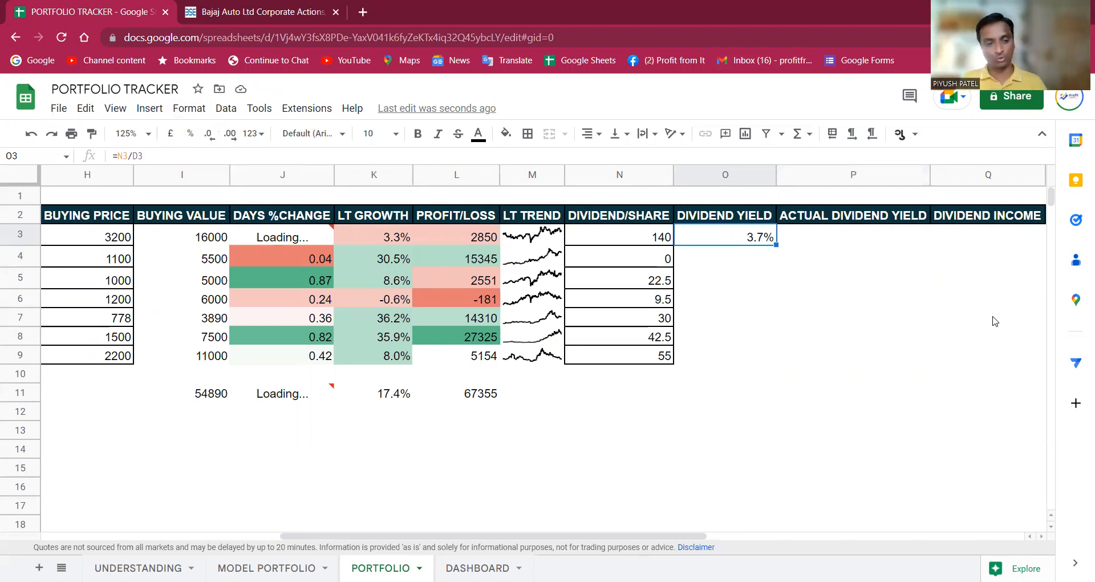
# Copy the O3 dividend yield formula down the DIVIDEND YIELD column through O9.
pyautogui.hotkey('shift', 'Down')
pyautogui.hotkey('shift', 'Down')
pyautogui.hotkey('shift', 'Down')
pyautogui.hotkey('shift', 'Down')
pyautogui.hotkey('shift', 'Down')
pyautogui.hotkey('shift', 'Down')
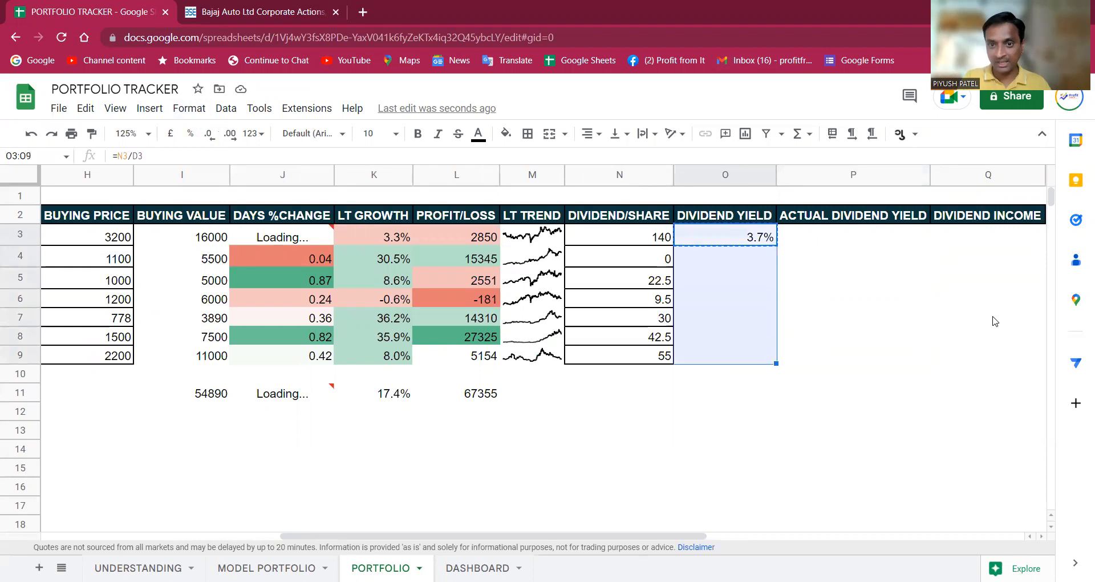
pyautogui.hotkey('ctrl', 'v')
pyautogui.click(723, 415)
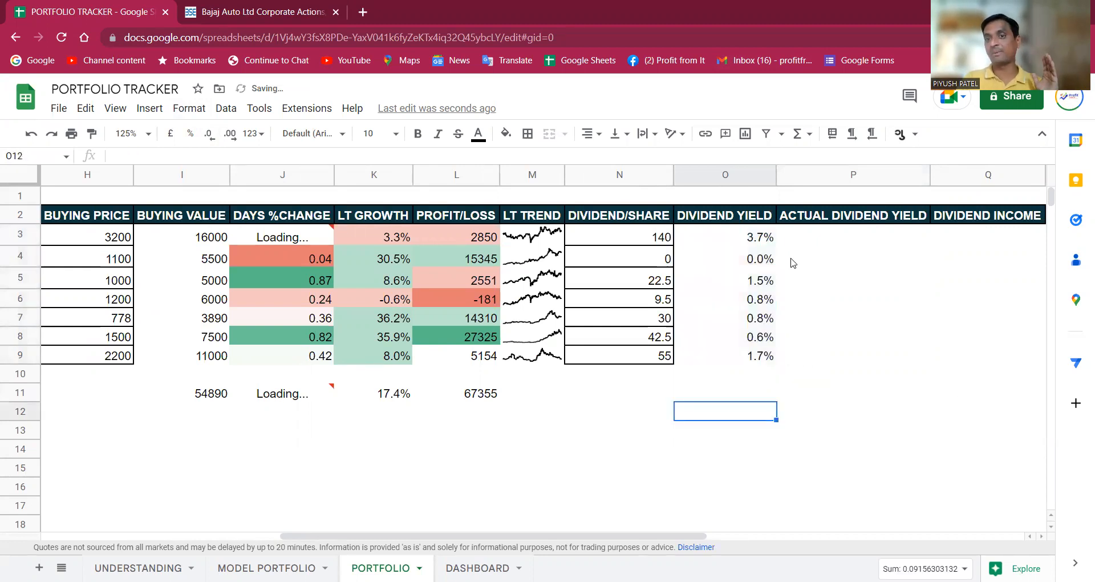
# Review the DIVIDEND YIELD column and check the copied formula in O4.
pyautogui.moveTo(762, 227); pyautogui.dragTo(759, 356)
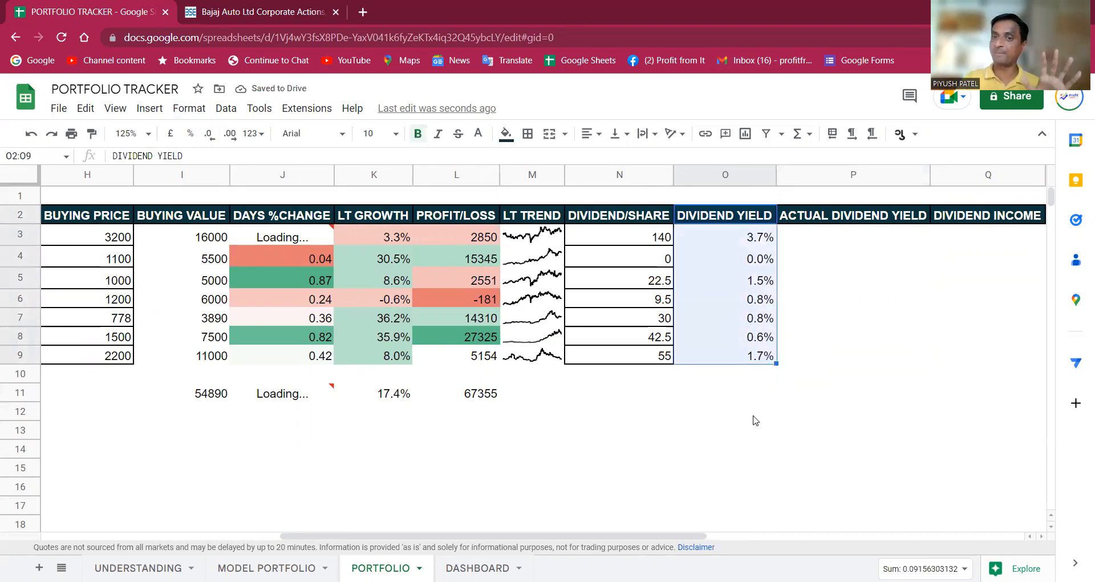
pyautogui.click(754, 420)
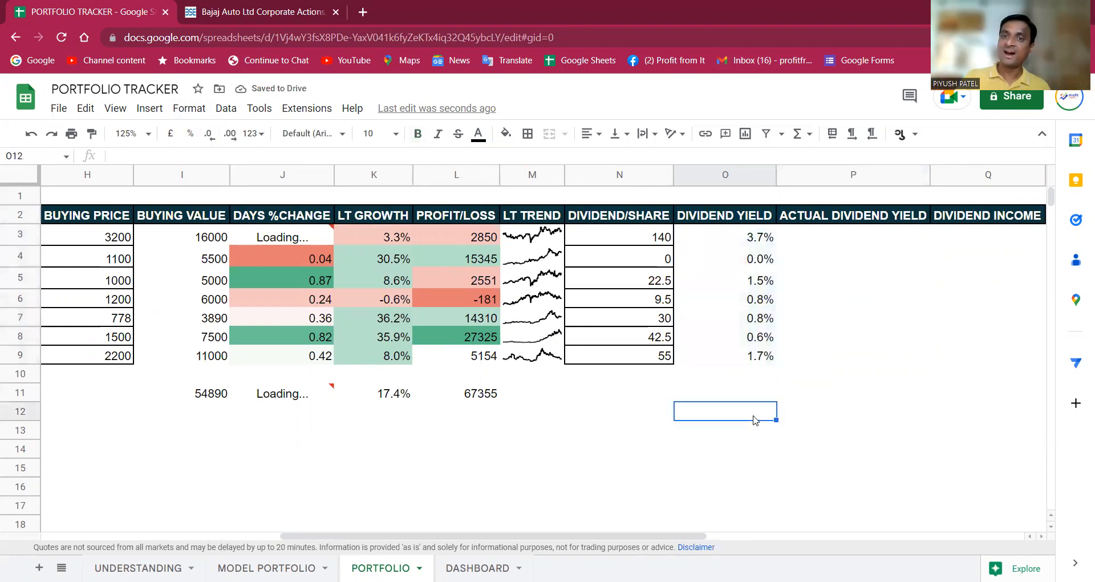
pyautogui.click(767, 260)
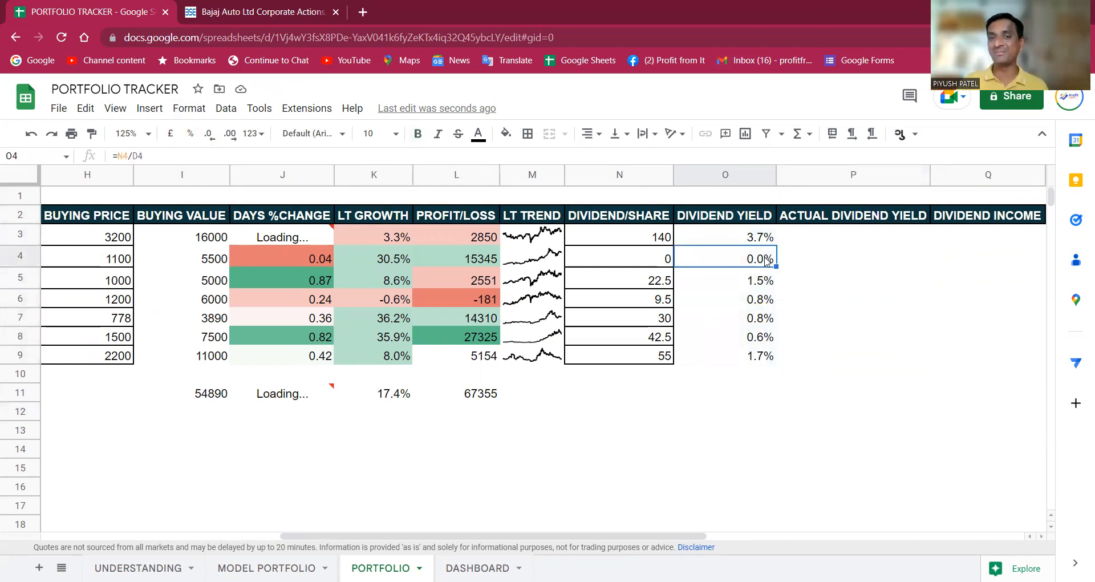
# Enter the formula =N3/H3 in P3 under ACTUAL DIVIDEND YIELD to divide the dividend per share by the buying price.
pyautogui.click(823, 240)
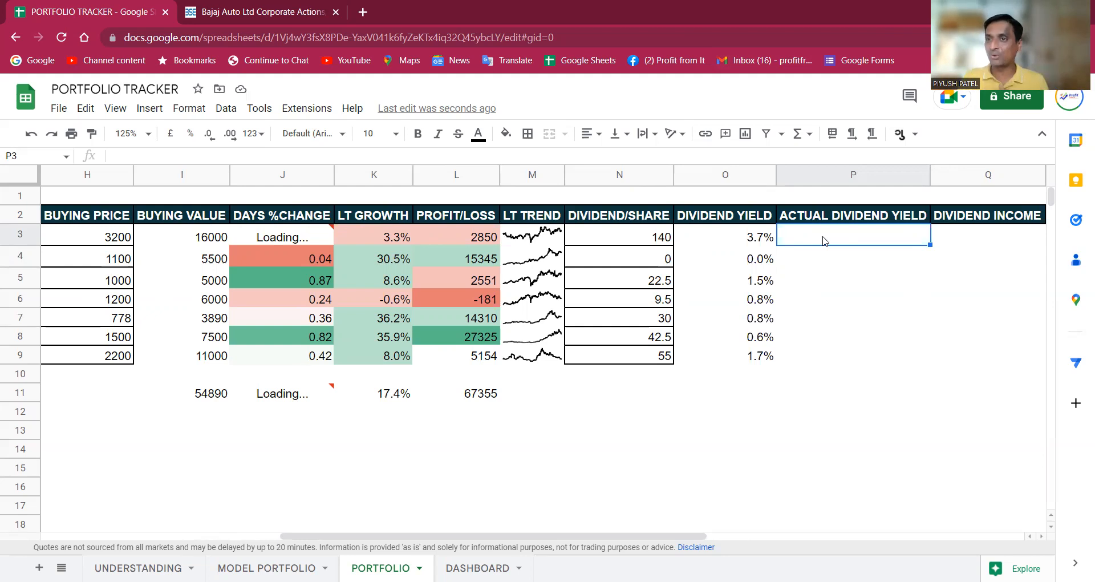
pyautogui.write('=')
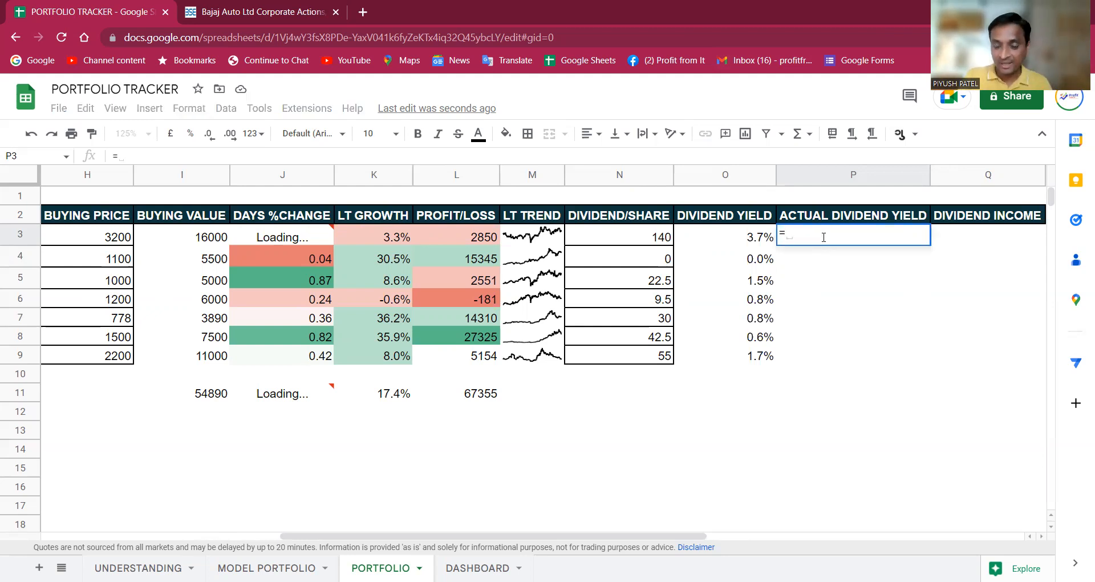
pyautogui.write('N3/')
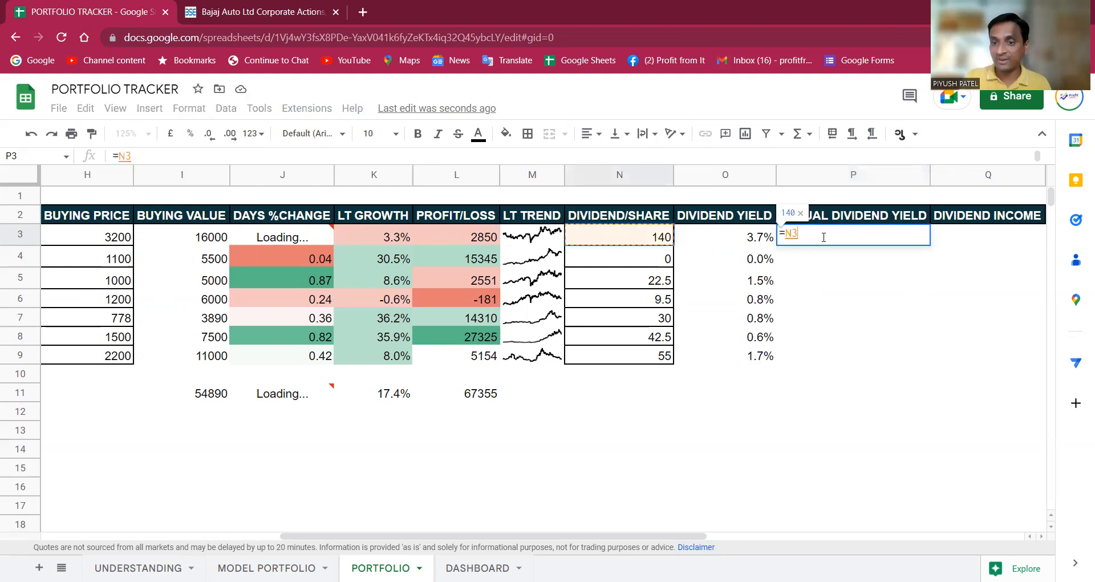
pyautogui.press('Left')
pyautogui.press('Left')
pyautogui.press('Left')
pyautogui.press('Left')
pyautogui.press('Left')
pyautogui.press('Left')
pyautogui.press('Left')
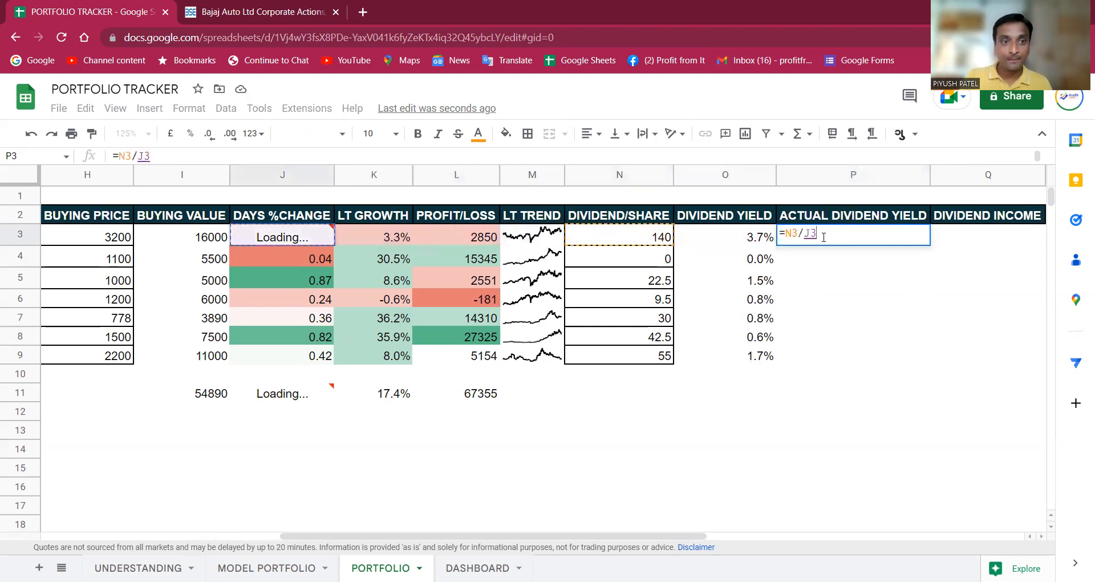
pyautogui.press('Left')
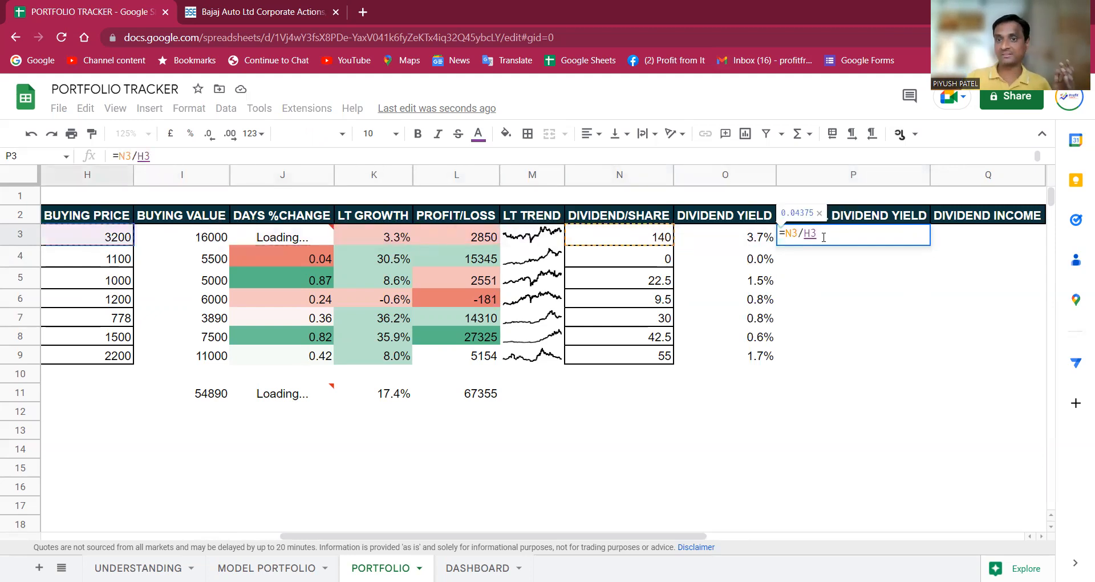
pyautogui.press('Return')
# Format the actual dividend yield in P3 as a percentage with one decimal place.
pyautogui.click(823, 240)
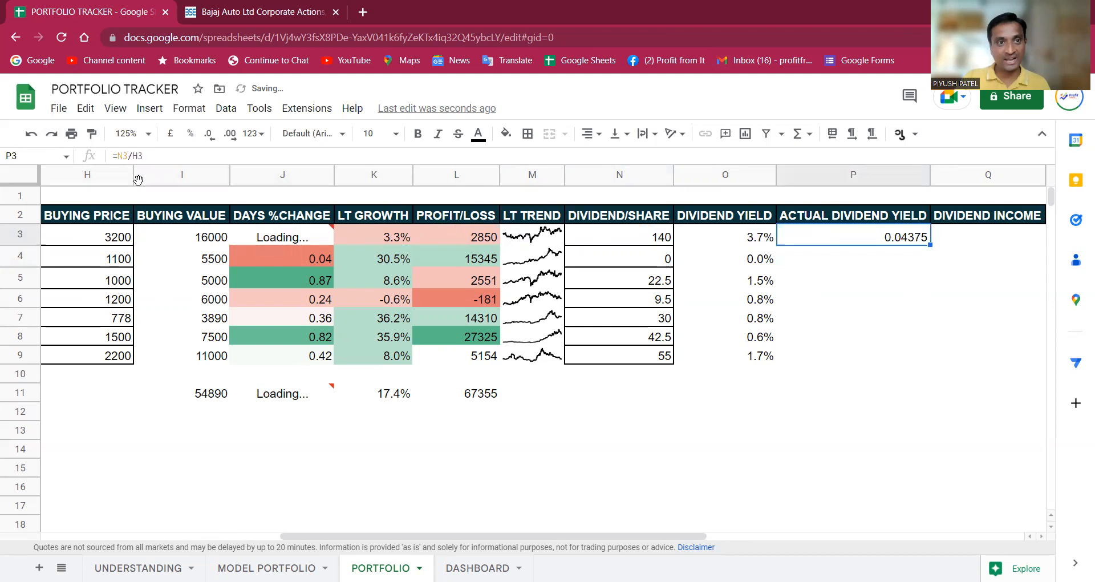
pyautogui.click(191, 134)
pyautogui.click(209, 136)
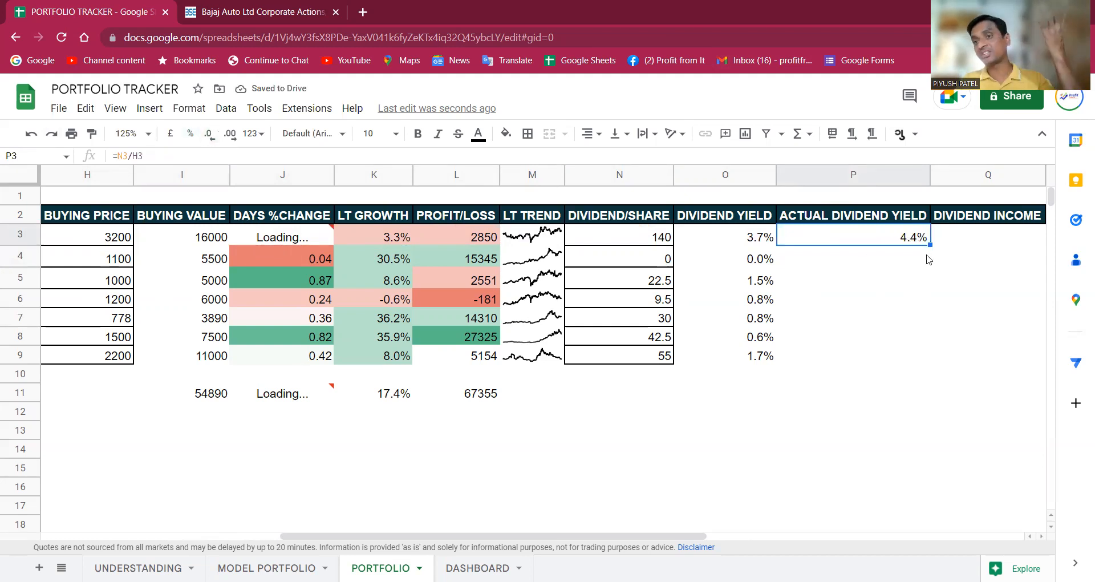
# Copy the P3 formula down the ACTUAL DIVIDEND YIELD column through P9.
pyautogui.hotkey('shift', 'Down')
pyautogui.hotkey('shift', 'Down')
pyautogui.hotkey('shift', 'Down')
pyautogui.hotkey('shift', 'Down')
pyautogui.hotkey('shift', 'Down')
pyautogui.hotkey('shift', 'Down')
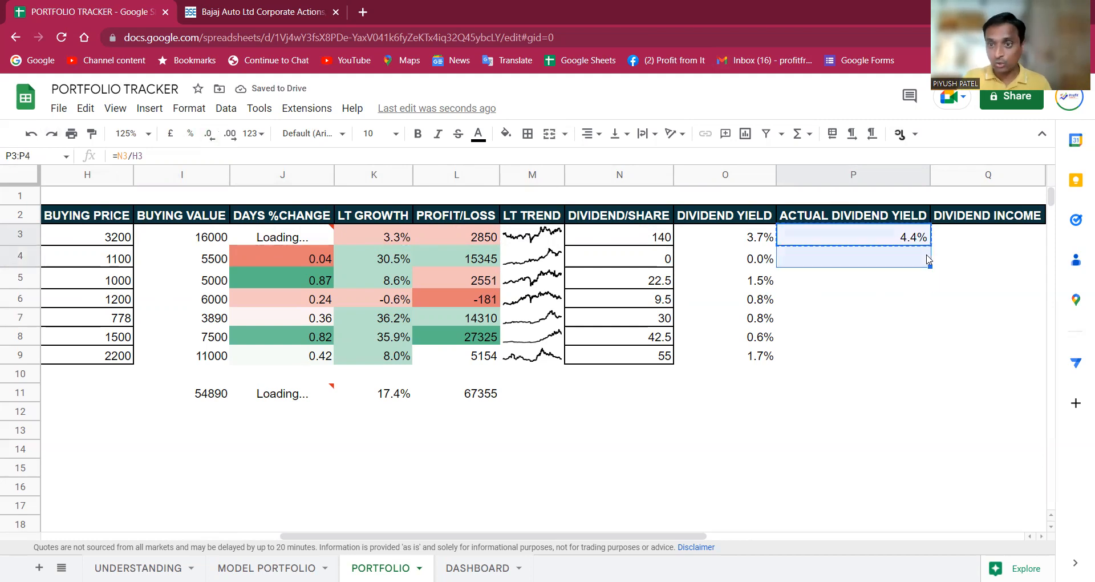
pyautogui.hotkey('ctrl', 'v')
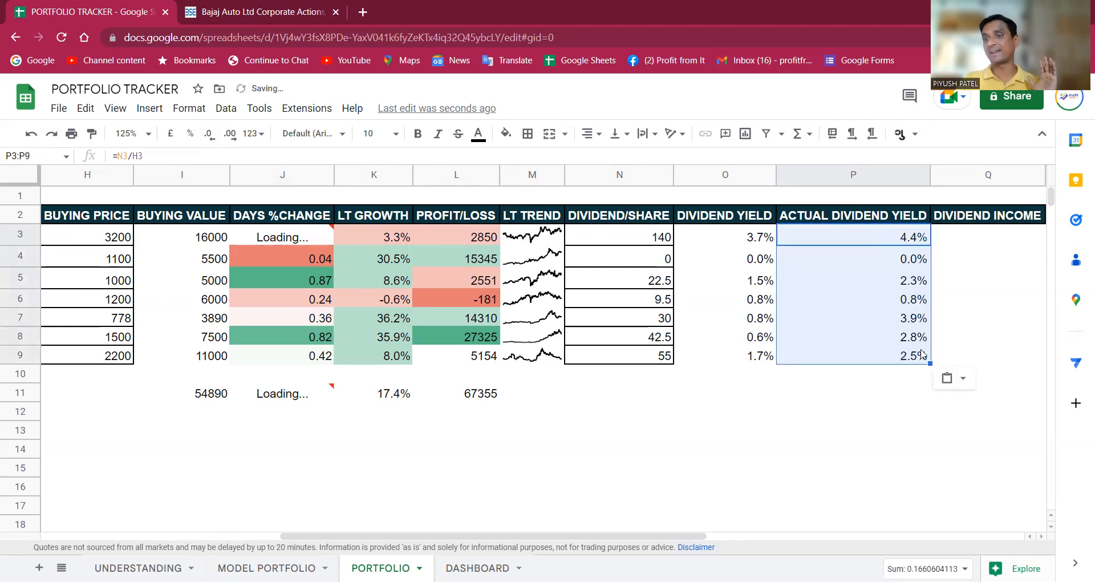
# Review the ACTUAL DIVIDEND YIELD column and check the LT GROWTH formula in K4.
pyautogui.click(894, 410)
pyautogui.moveTo(912, 215); pyautogui.dragTo(920, 358)
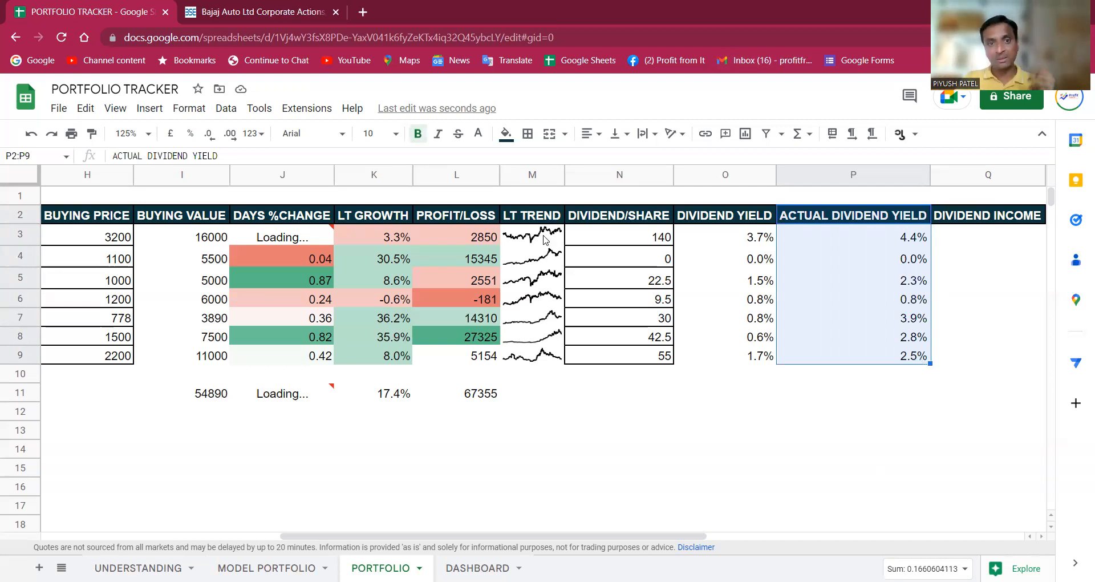
pyautogui.click(387, 260)
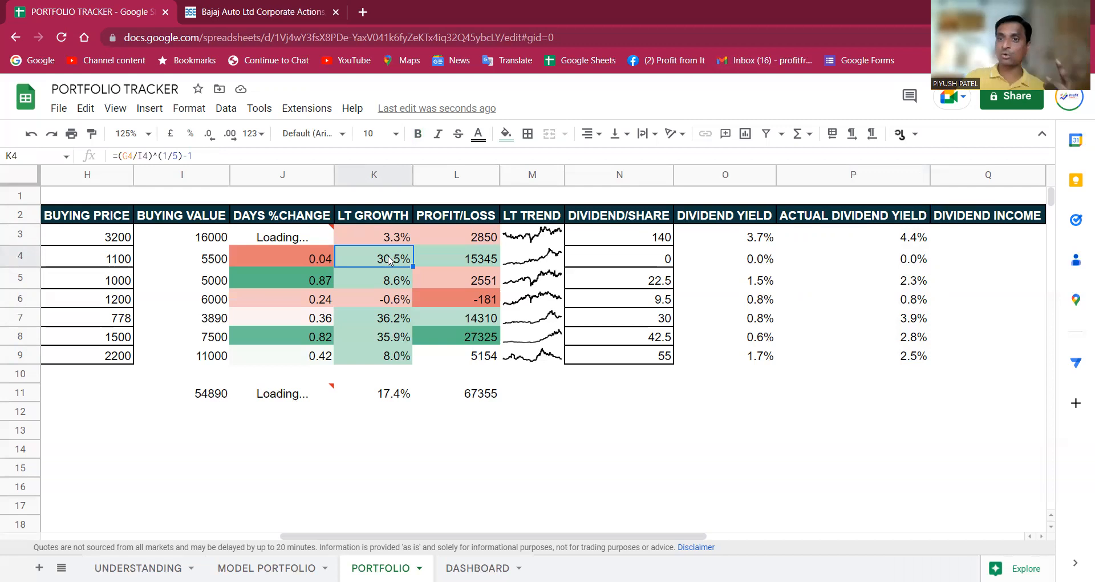
pyautogui.click(408, 243)
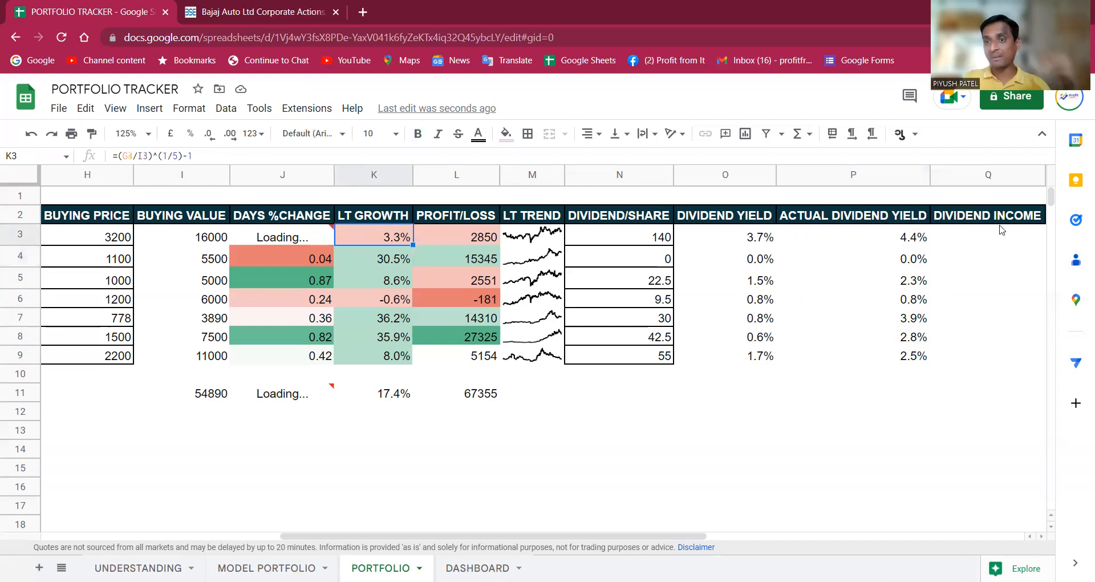
pyautogui.moveTo(913, 242); pyautogui.dragTo(895, 354)
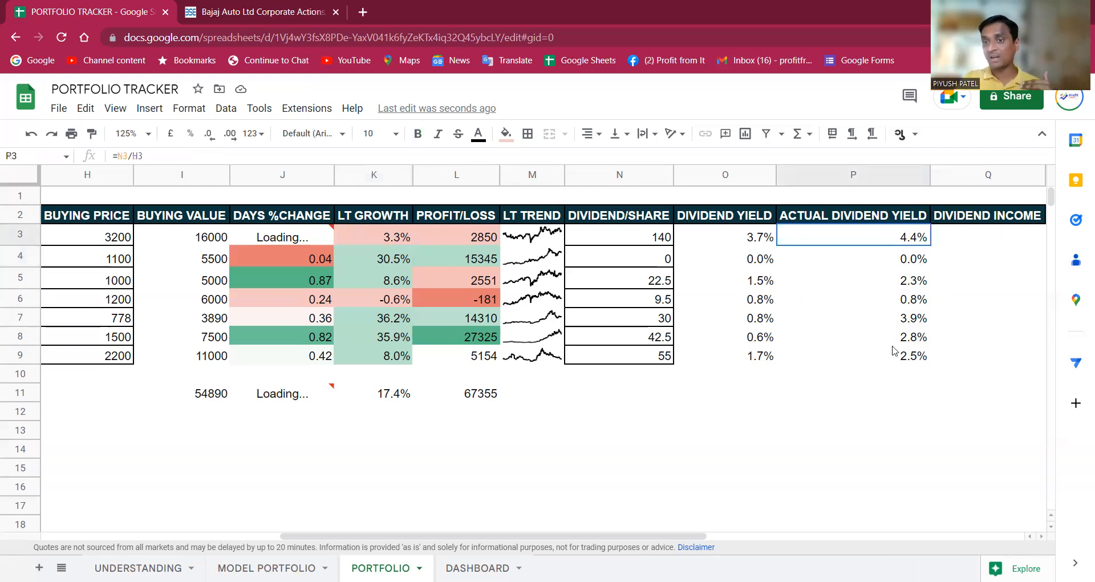
# Enter the formula =N3*E3 in Q3 under DIVIDEND INCOME to multiply the dividend per share by the number of shares.
pyautogui.click(1015, 355)
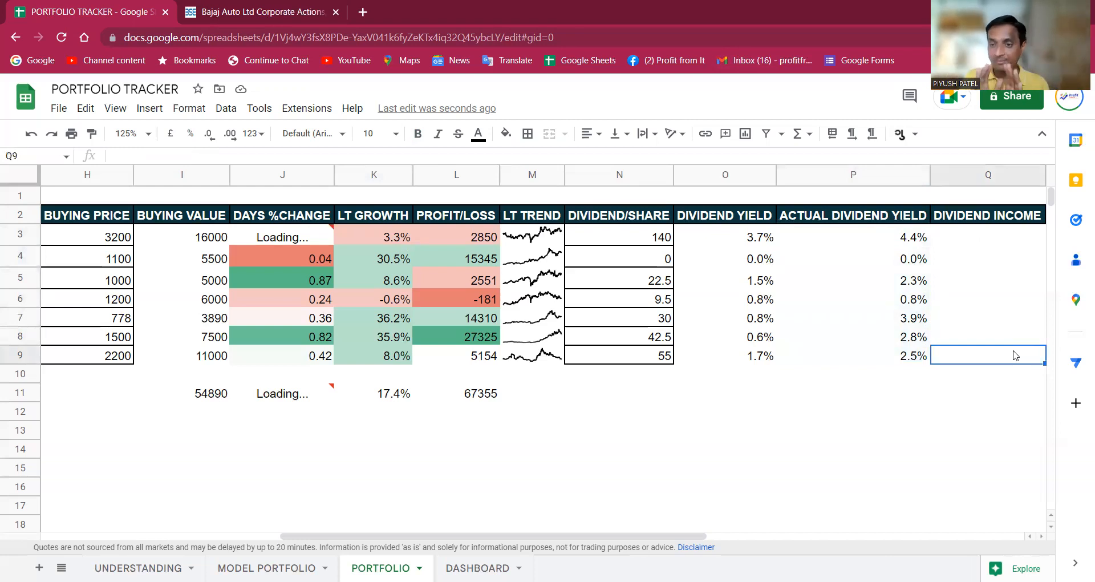
pyautogui.press('Up')
pyautogui.press('Up')
pyautogui.press('Up')
pyautogui.press('Up')
pyautogui.press('Up')
pyautogui.press('Up')
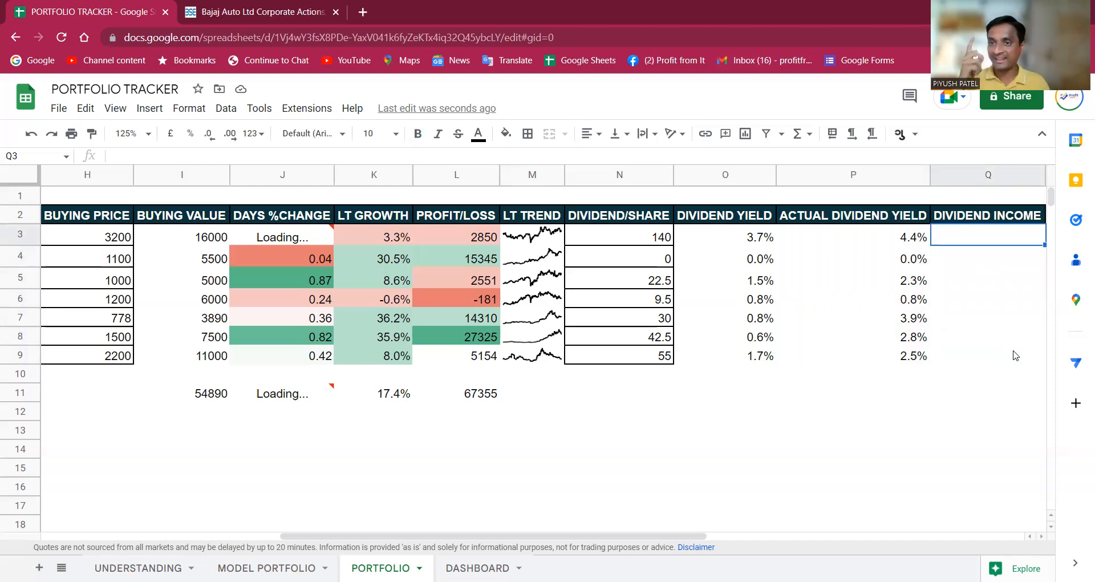
pyautogui.write('=')
pyautogui.press('Left')
pyautogui.press('Left')
pyautogui.press('Left')
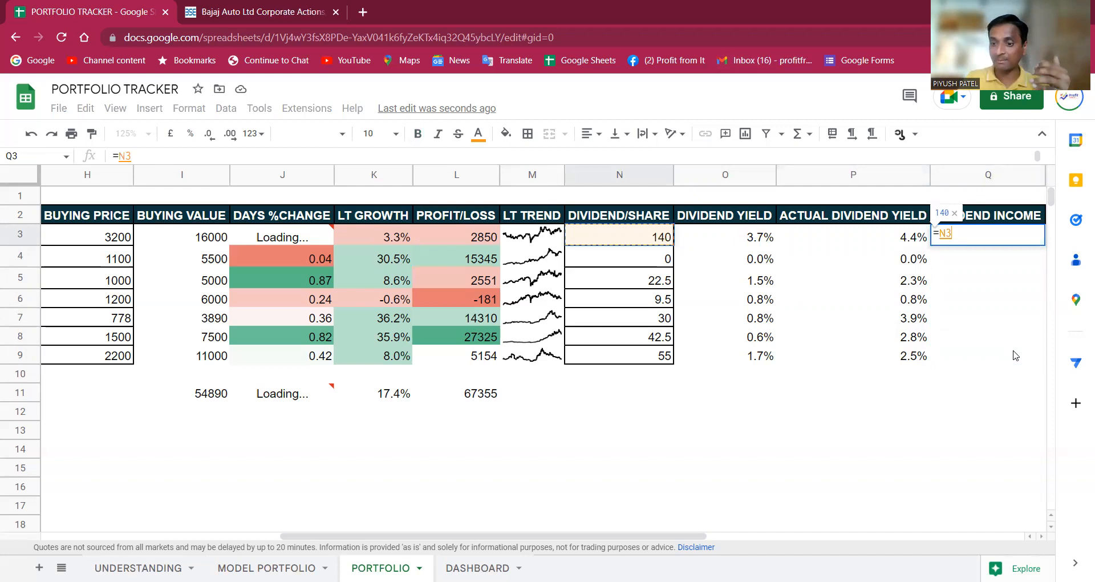
pyautogui.write('*')
pyautogui.press('Left')
pyautogui.press('Left')
pyautogui.press('Left')
pyautogui.press('Left')
pyautogui.press('Left')
pyautogui.press('Left')
pyautogui.press('Left')
pyautogui.press('Left')
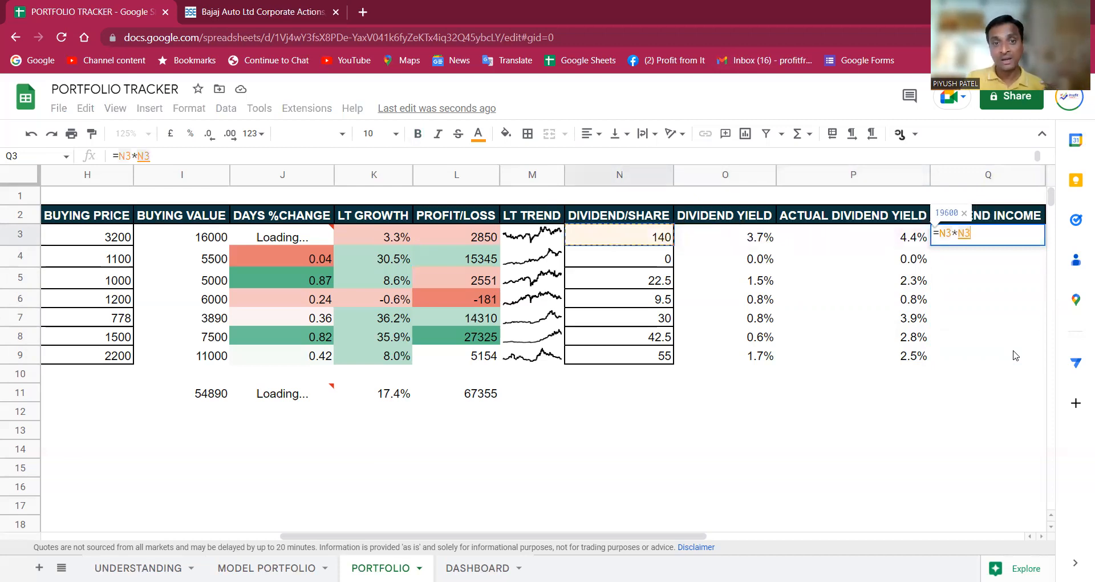
pyautogui.press('Left')
pyautogui.press('Left')
pyautogui.press('Left')
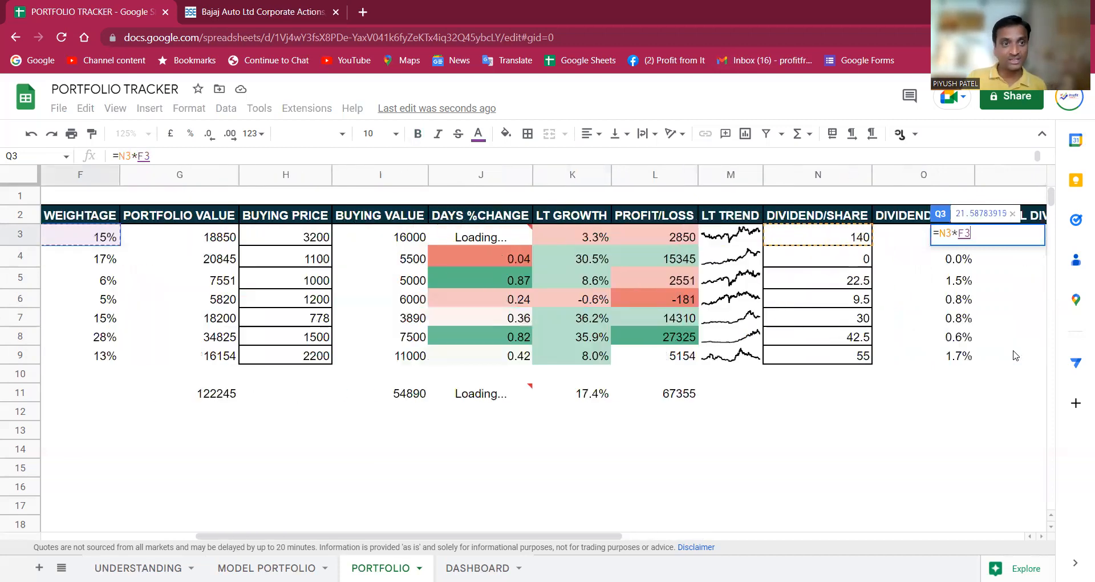
pyautogui.press('Left')
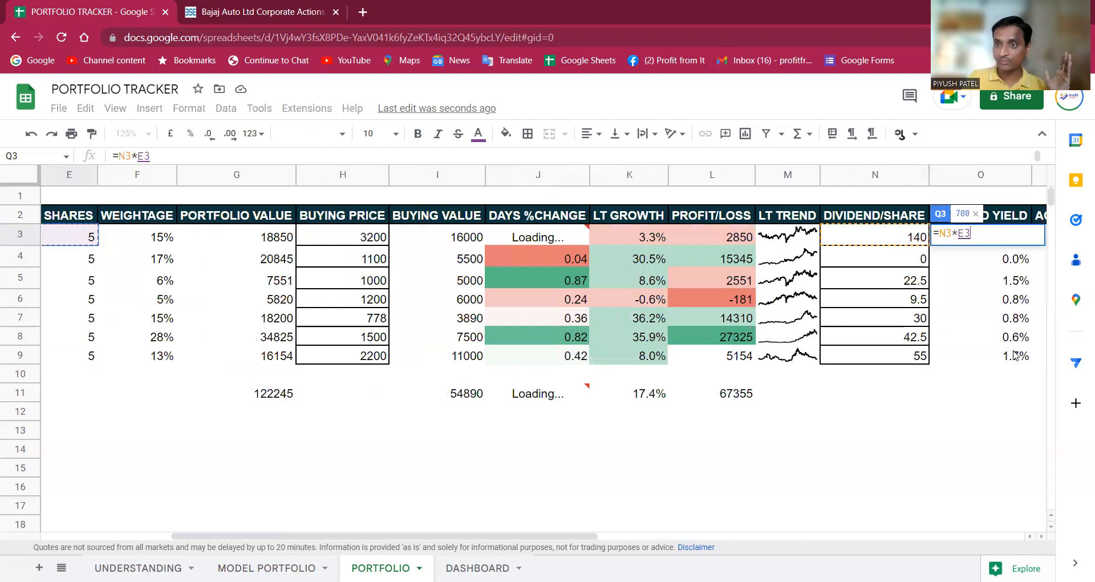
pyautogui.press('Return')
pyautogui.press('Up')
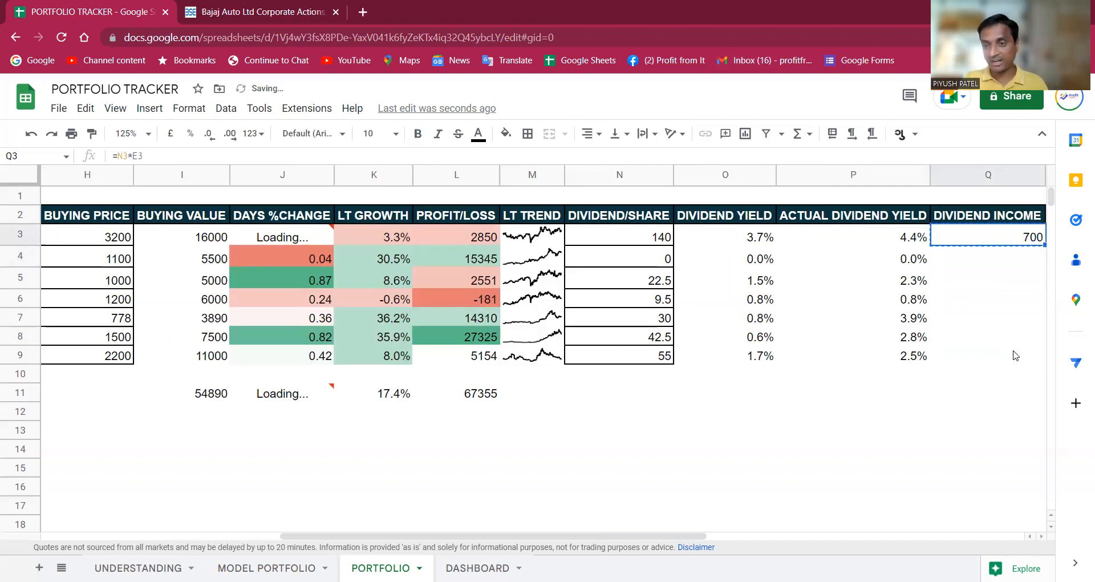
# Fill the Q3 formula down the DIVIDEND INCOME column through Q9.
pyautogui.hotkey('shift', 'Down')
pyautogui.hotkey('shift', 'Down')
pyautogui.hotkey('shift', 'Down')
pyautogui.hotkey('shift', 'Down')
pyautogui.hotkey('shift', 'Down')
pyautogui.hotkey('shift', 'Down')
pyautogui.write('0 112.5 47.5 150 212.5 275')
# Copy the SUM formula from L11 in the TOTAL row into Q11 to total the dividend income.
pyautogui.press('Down')
pyautogui.press('Down')
pyautogui.press('Down')
pyautogui.press('Down')
pyautogui.press('Down')
pyautogui.press('Down')
pyautogui.press('Down')
pyautogui.press('Down')
pyautogui.press('Left')
pyautogui.press('Left')
pyautogui.press('Left')
pyautogui.press('Left')
pyautogui.press('Right')
pyautogui.press('Left')
pyautogui.press('Left')
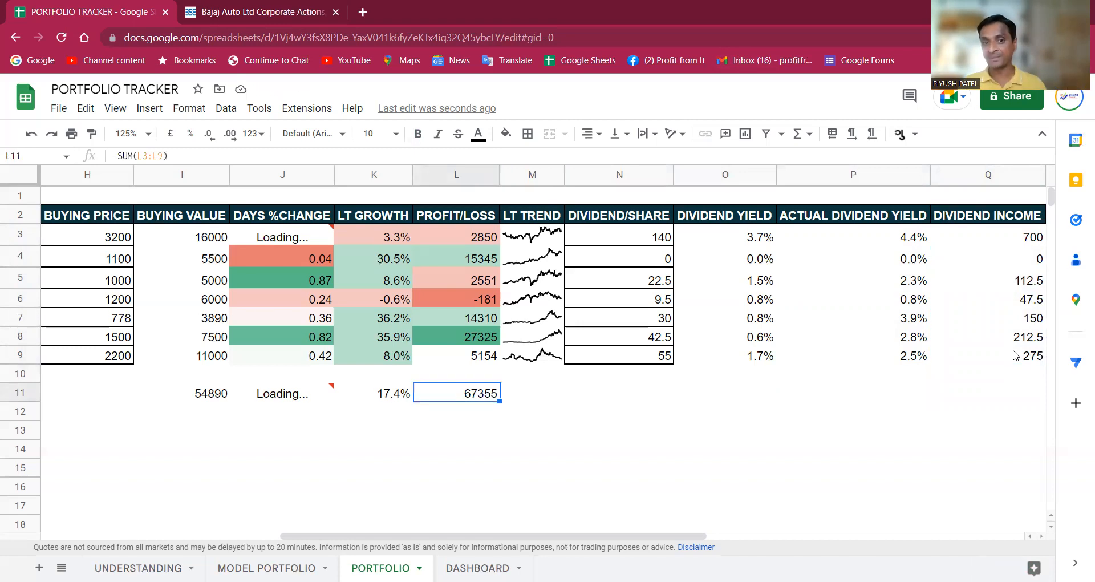
pyautogui.hotkey('ctrl', 'c')
pyautogui.press('Right')
pyautogui.press('Right')
pyautogui.press('Right')
pyautogui.press('Right')
pyautogui.press('Right')
pyautogui.press('Right')
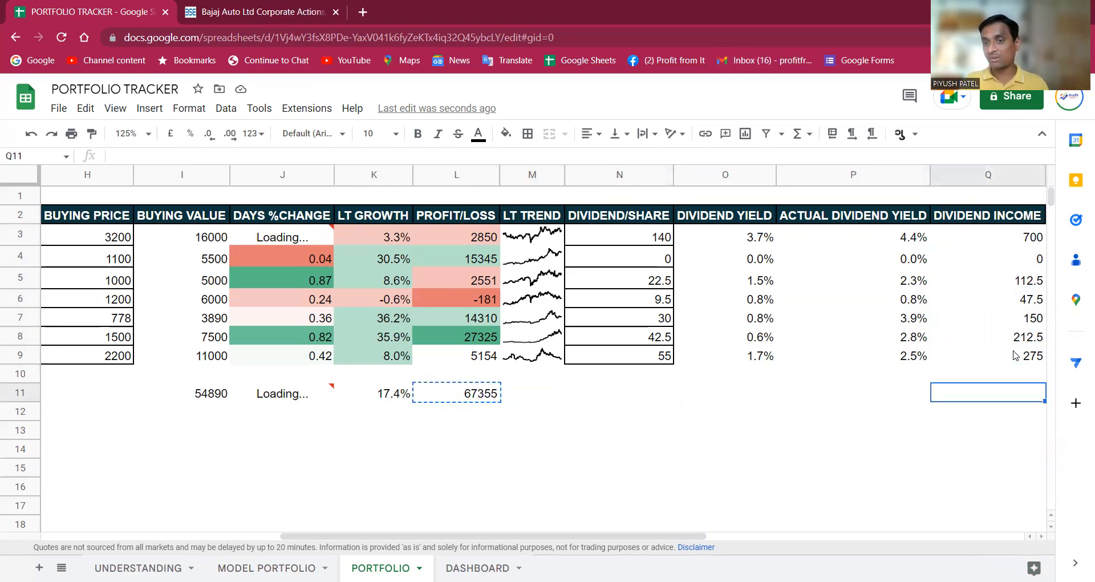
pyautogui.press('Left')
pyautogui.hotkey('ctrl', 'v')
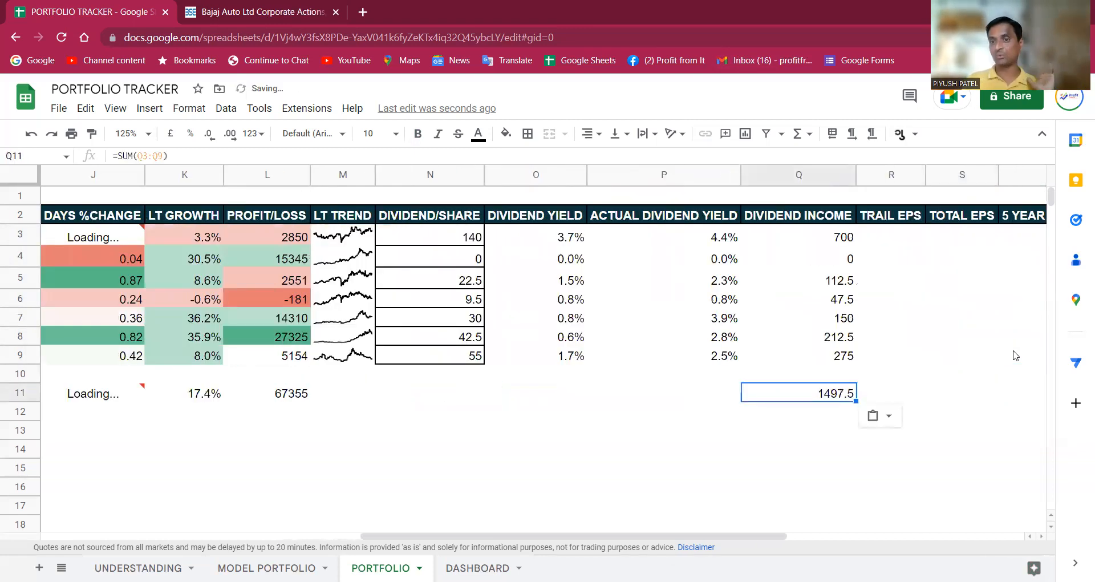
# Compare the dividend income total in Q11 with the buying value total in I11.
pyautogui.press('Left')
pyautogui.press('Left')
pyautogui.press('Left')
pyautogui.press('Left')
pyautogui.press('Left')
pyautogui.press('Left')
pyautogui.press('Left')
pyautogui.press('Left')
pyautogui.press('Left')
pyautogui.press('Left')
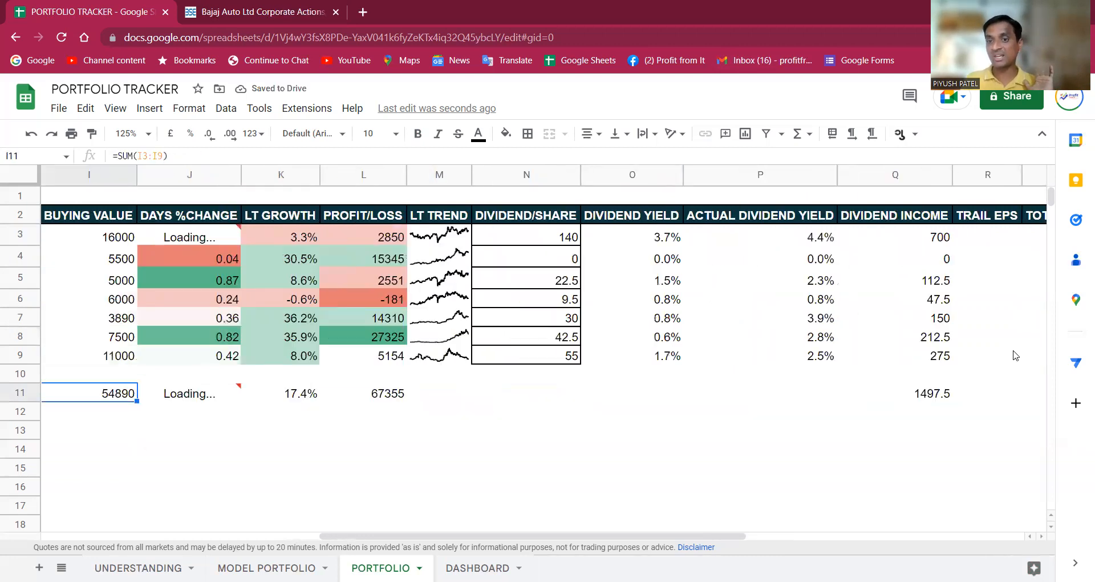
pyautogui.press('Right')
pyautogui.press('Right')
pyautogui.press('Right')
pyautogui.press('Right')
pyautogui.press('Right')
pyautogui.press('Right')
pyautogui.press('Right')
pyautogui.press('Right')
pyautogui.press('Right')
pyautogui.press('Right')
pyautogui.press('Right')
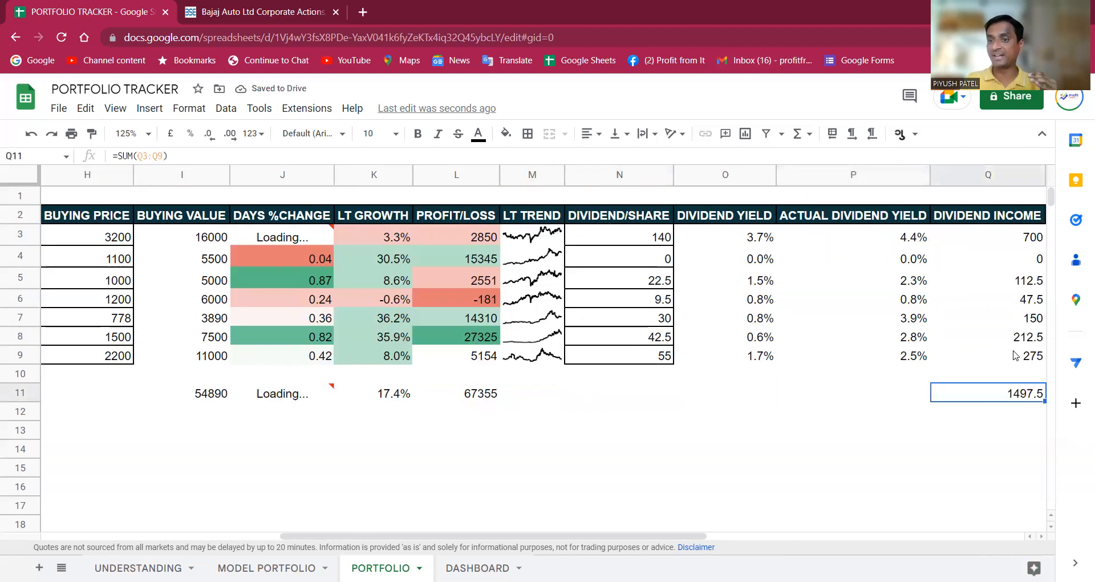
# Enter =Q11/G11 in O11 for the overall dividend yield and format it as a percentage with one decimal place.
pyautogui.press('Left')
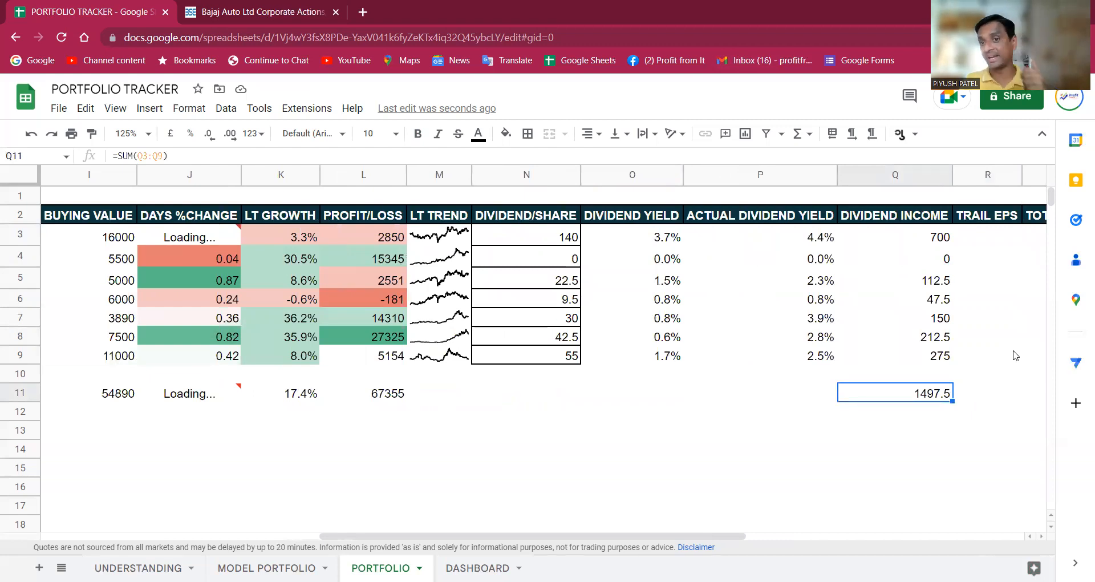
pyautogui.press('Left')
pyautogui.press('Left')
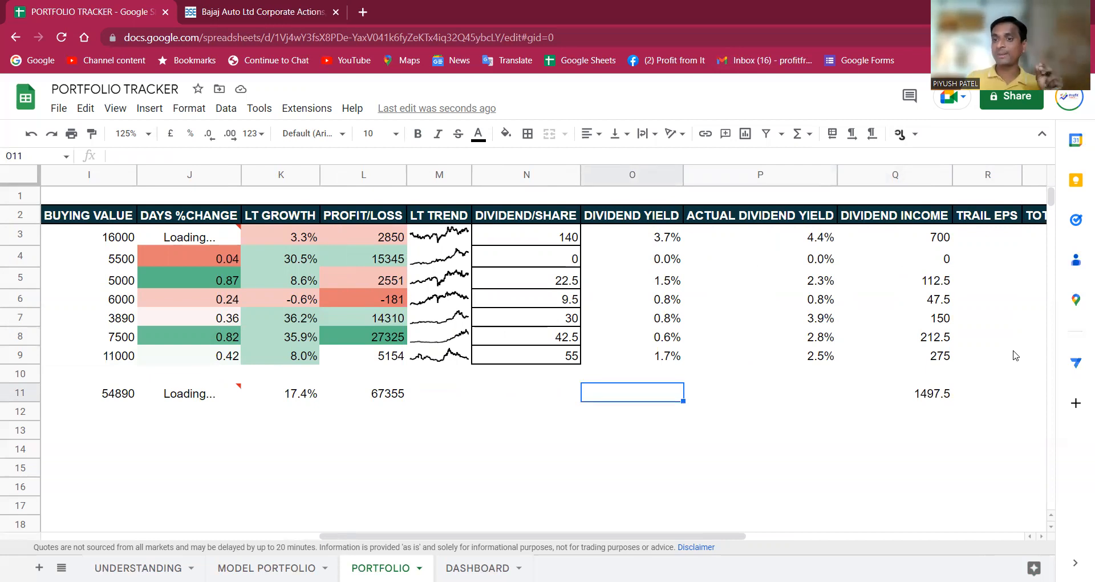
pyautogui.write('=')
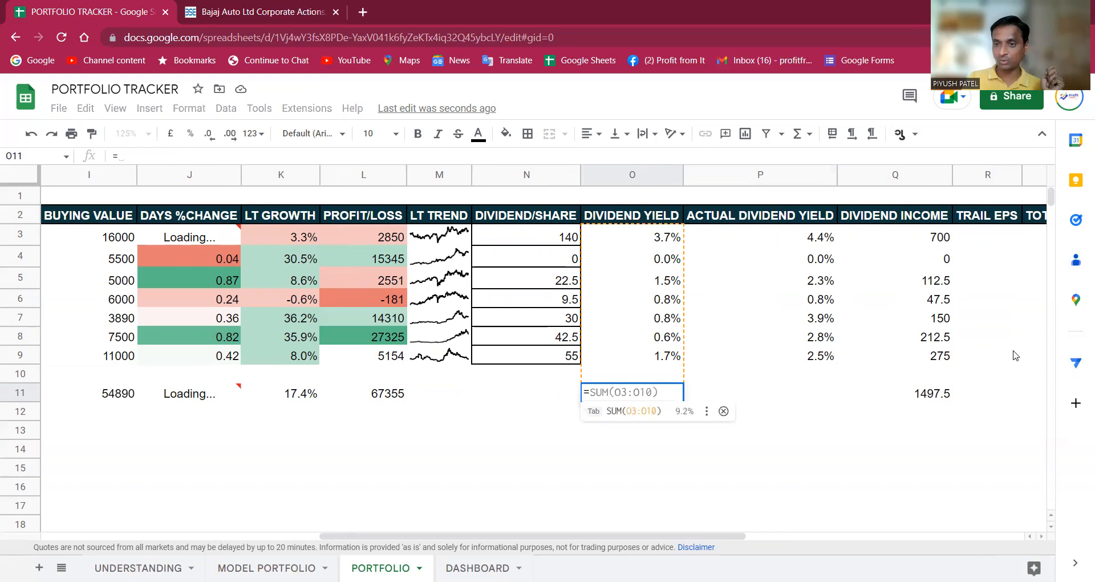
pyautogui.press('Right')
pyautogui.press('Right')
pyautogui.press('Right')
pyautogui.press('Left')
pyautogui.write('/')
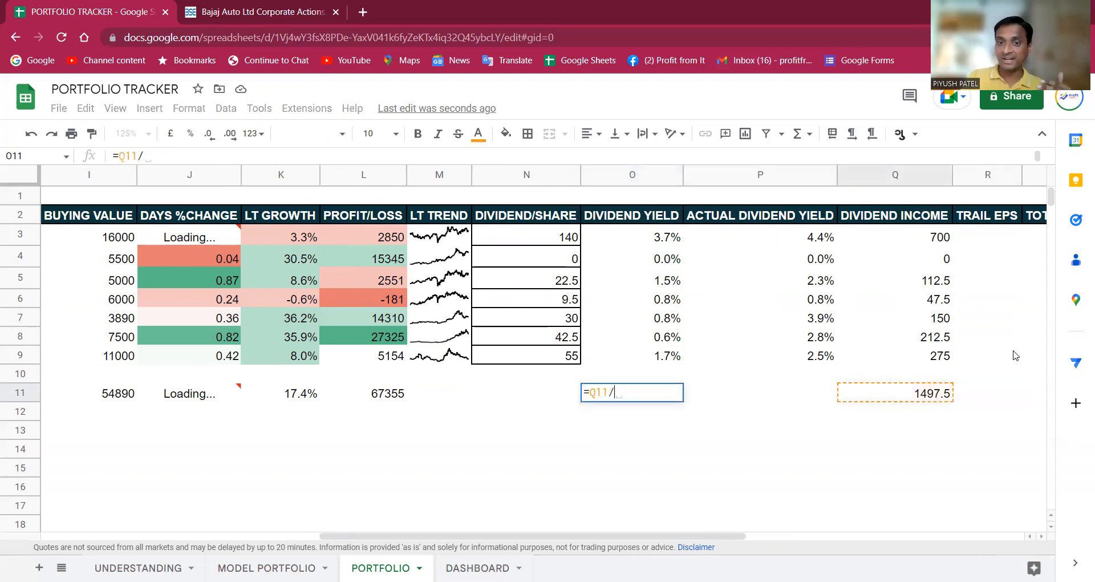
pyautogui.press('Left')
pyautogui.press('Left')
pyautogui.press('Left')
pyautogui.press('Left')
pyautogui.press('Left')
pyautogui.press('Left')
pyautogui.press('Left')
pyautogui.press('Left')
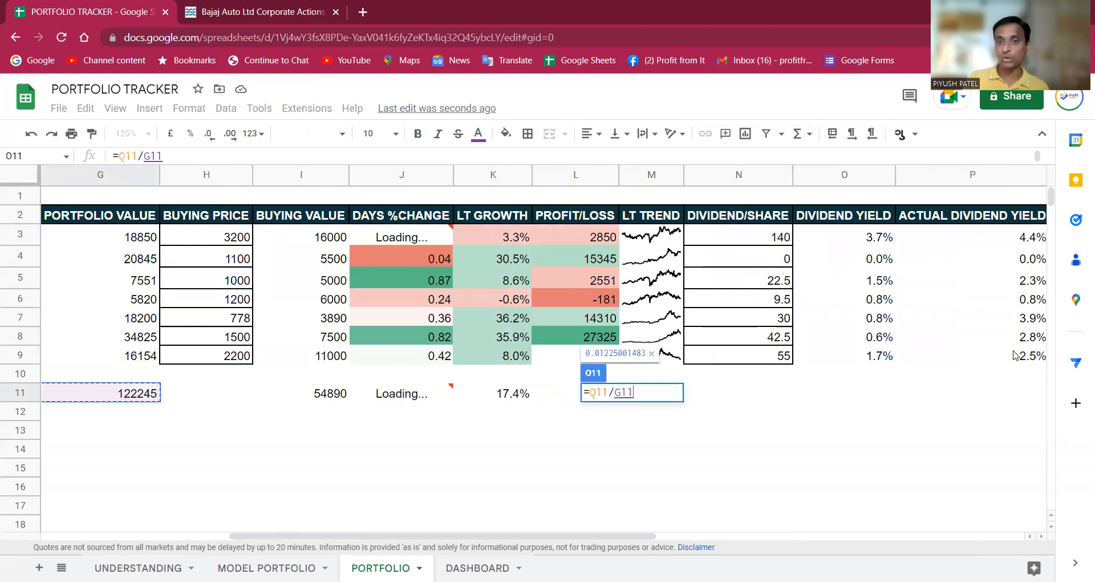
pyautogui.press('Return')
pyautogui.press('Up')
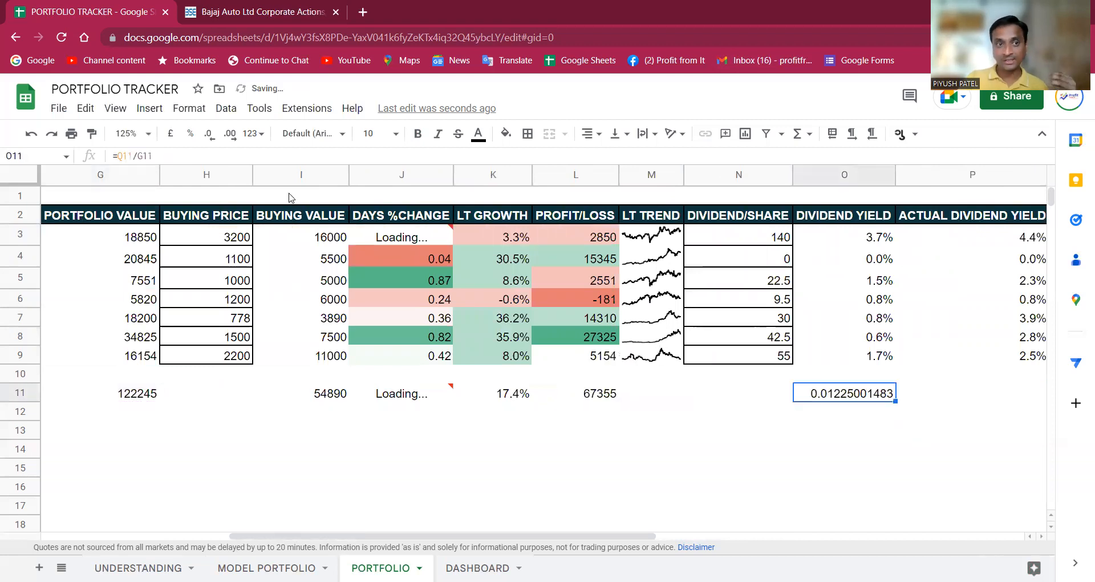
pyautogui.click(190, 133)
pyautogui.click(209, 133)
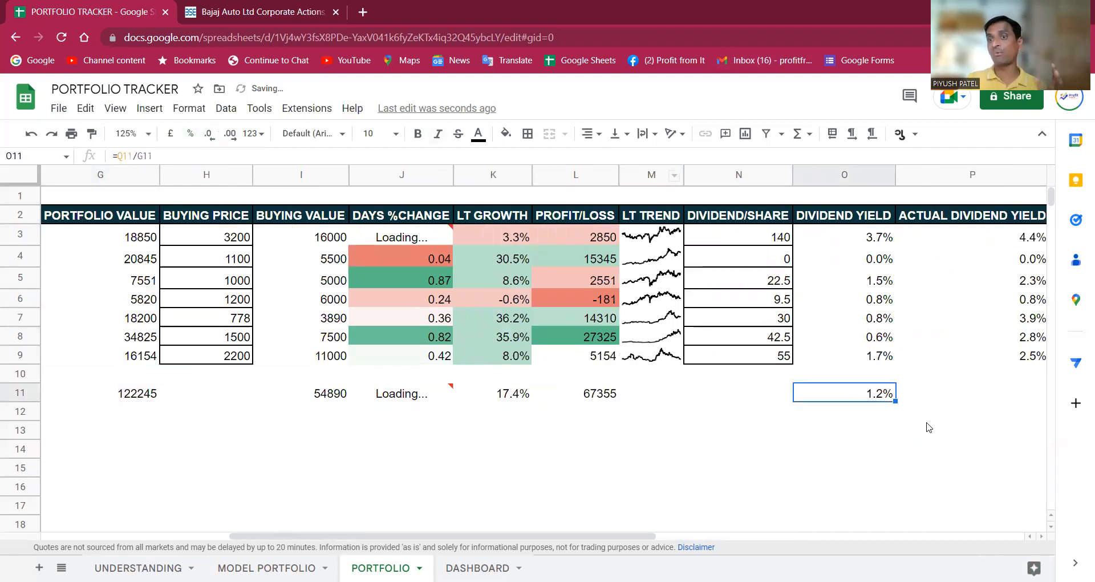
# Check the ACTUAL DIVIDEND YIELD formula in P9 to see which cells it divides.
pyautogui.press('Right')
pyautogui.press('Right')
pyautogui.press('Left')
pyautogui.press('Up')
pyautogui.press('Up')
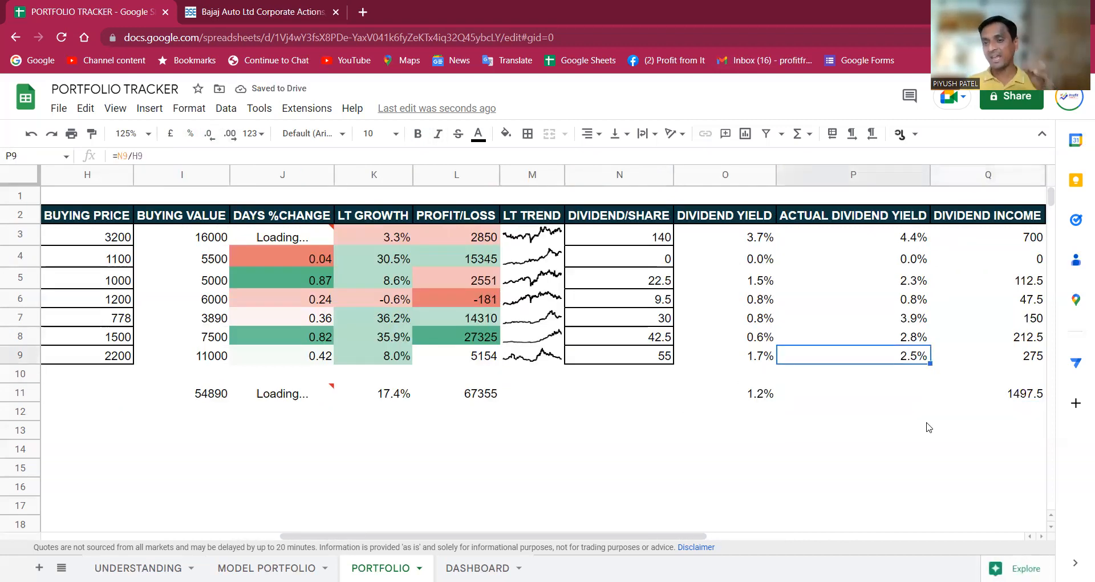
pyautogui.press('F2')
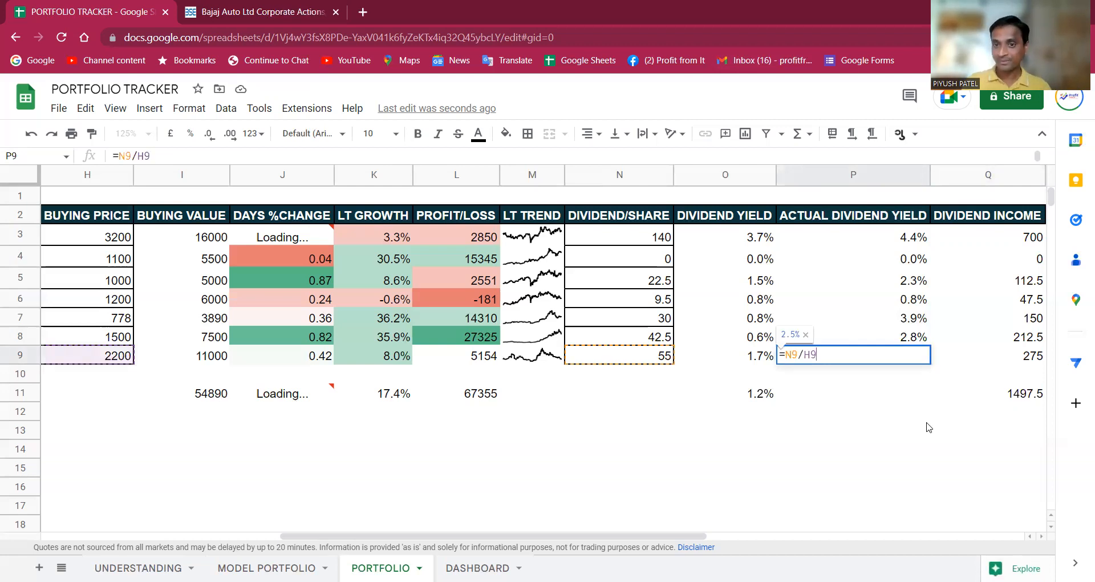
pyautogui.press('Return')
pyautogui.press('Down')
pyautogui.press('Down')
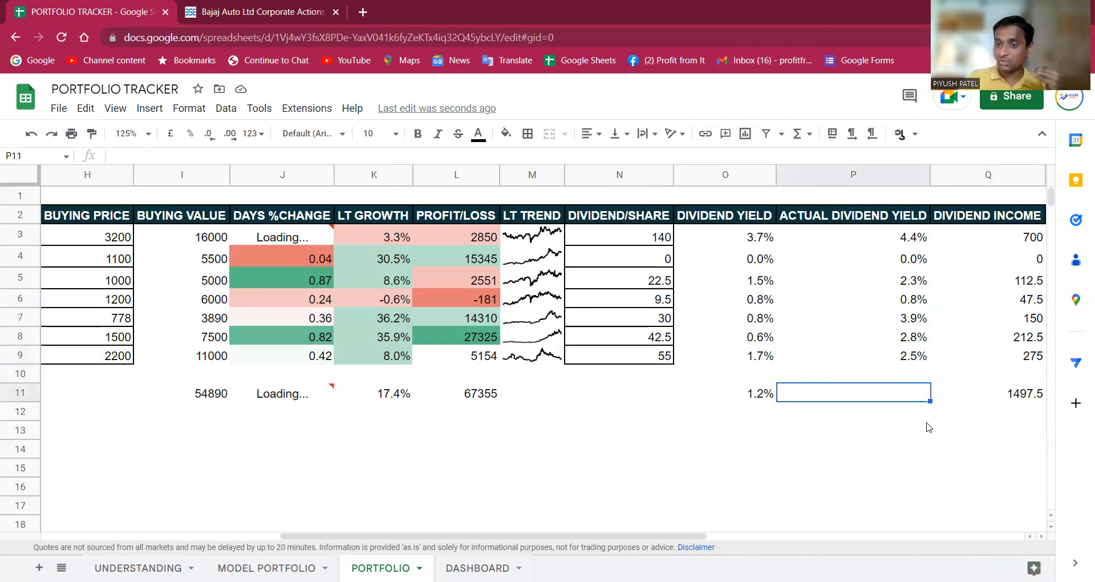
# Enter =Q11/I11 in P11 for the overall actual dividend yield and format it as a percentage with one decimal place.
pyautogui.write('=Q11/')
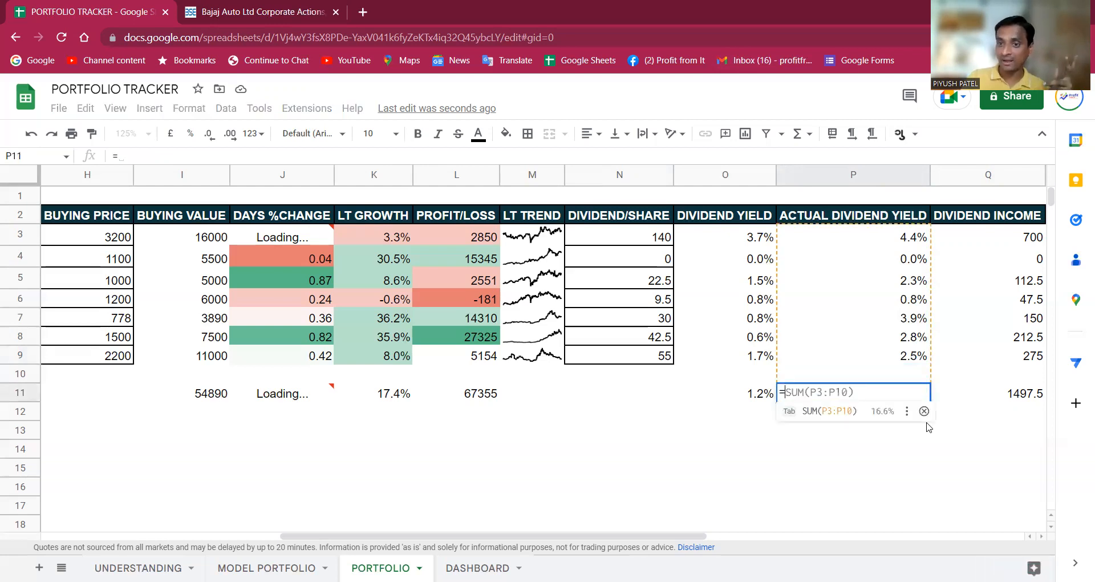
pyautogui.press('Left')
pyautogui.press('Left')
pyautogui.press('Left')
pyautogui.press('Left')
pyautogui.press('Left')
pyautogui.press('Left')
pyautogui.press('Left')
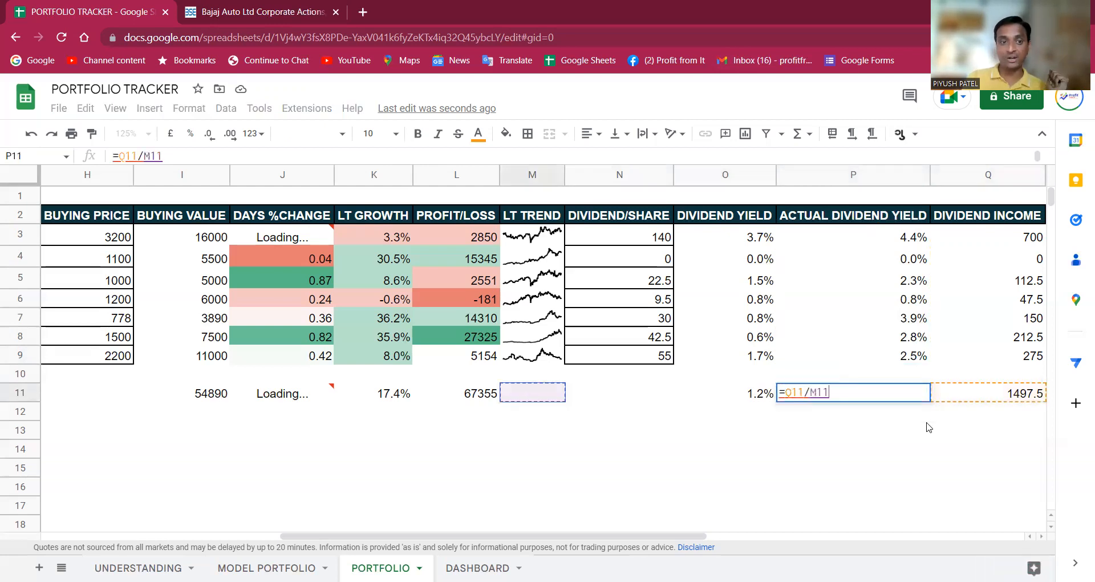
pyautogui.press('Return')
pyautogui.press('Up')
pyautogui.click(193, 135)
pyautogui.click(209, 134)
# Review the overall dividend yield, actual dividend yield and dividend income in O11, P11 and Q11.
pyautogui.click(752, 400)
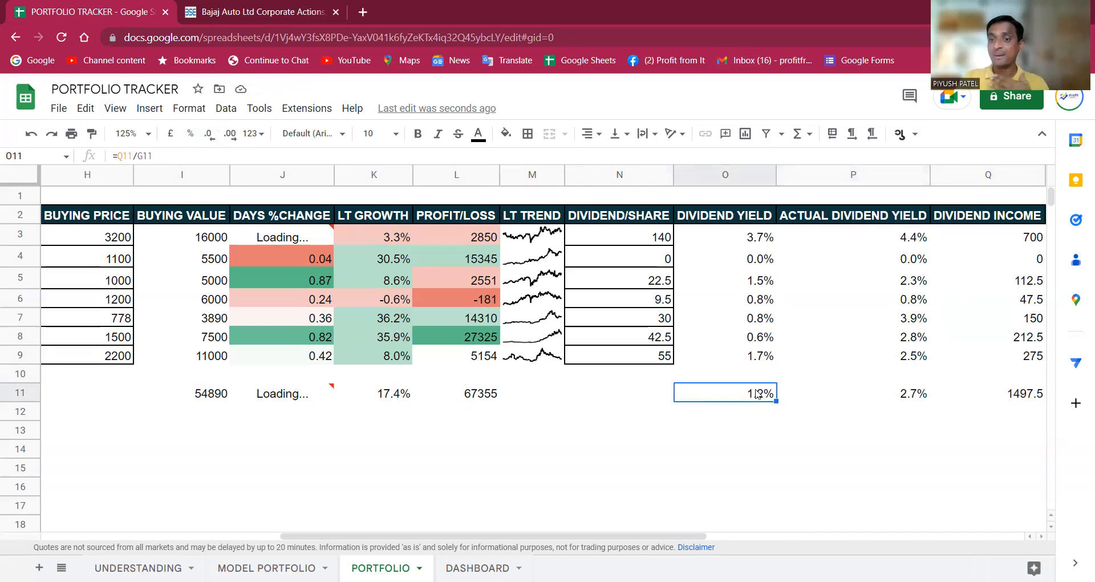
pyautogui.click(910, 397)
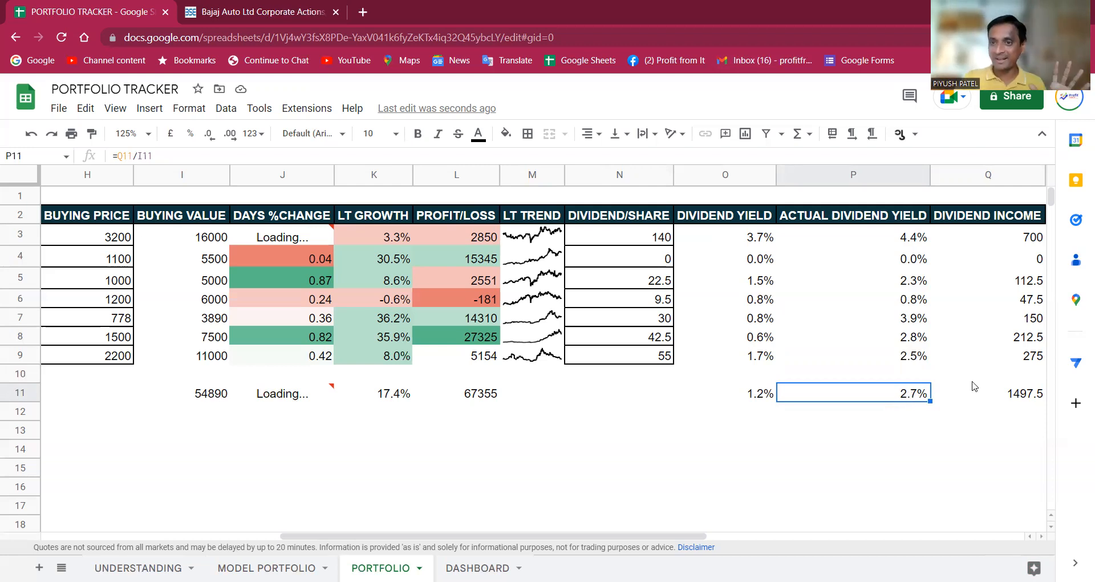
pyautogui.click(1009, 402)
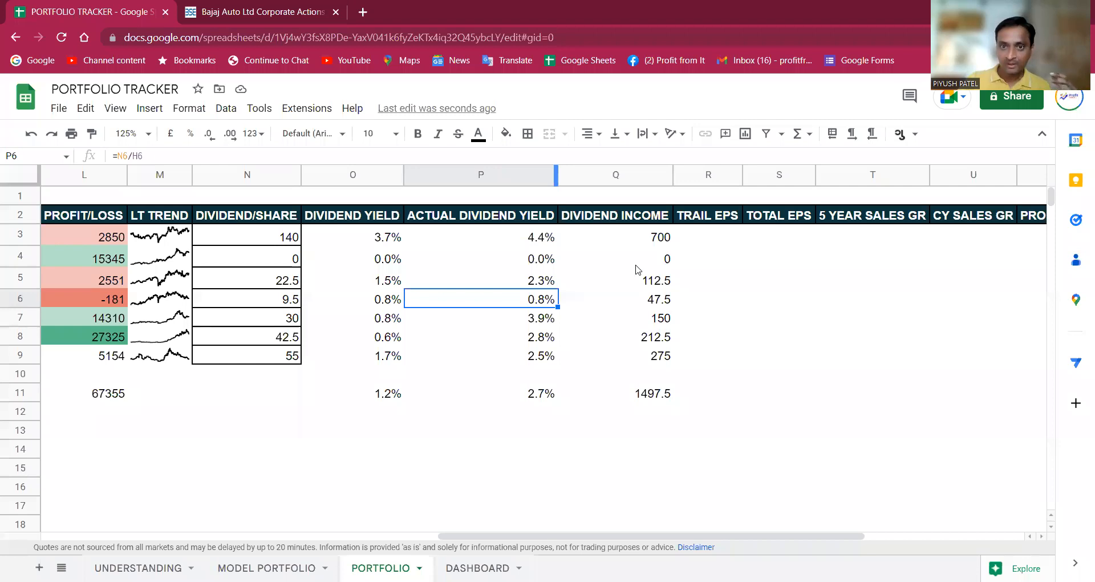
# Copy the CMP formula from D3 into the TRAIL EPS cell R3.
pyautogui.click(654, 243)
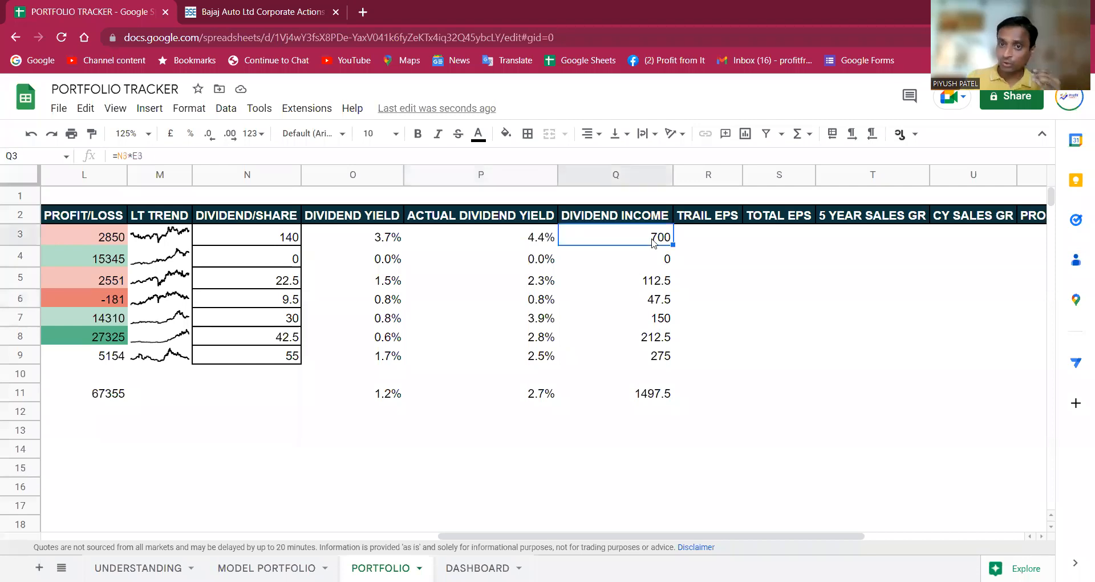
pyautogui.press('Right')
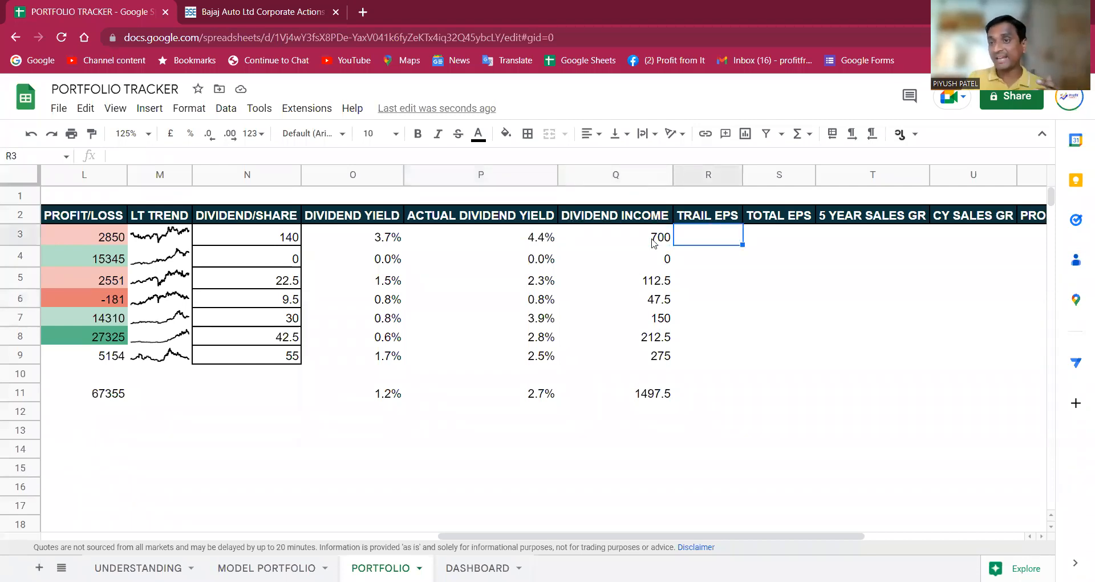
pyautogui.press('Left')
pyautogui.press('Left')
pyautogui.press('Left')
pyautogui.press('Left')
pyautogui.press('Left')
pyautogui.press('Left')
pyautogui.press('Left')
pyautogui.press('Left')
pyautogui.press('Left')
pyautogui.press('Left')
pyautogui.press('Left')
pyautogui.press('Left')
pyautogui.press('Left')
pyautogui.press('Left')
pyautogui.press('Left')
pyautogui.press('Left')
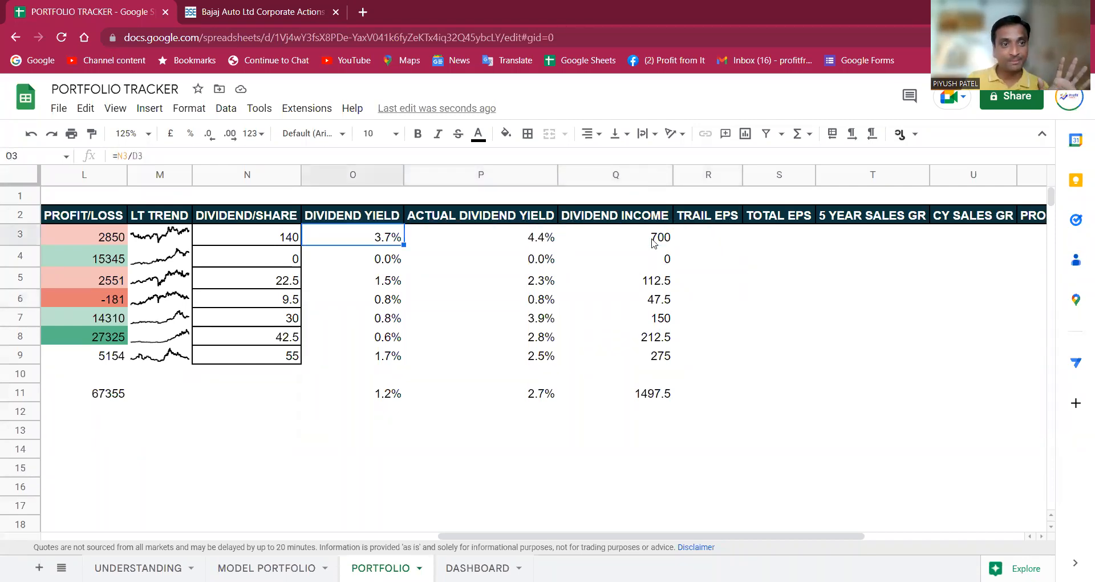
pyautogui.press('Left')
pyautogui.press('Right')
pyautogui.press('Right')
pyautogui.press('Right')
pyautogui.hotkey('ctrl', 'c')
pyautogui.press('Right')
pyautogui.press('Right')
pyautogui.press('Right')
pyautogui.press('Right')
pyautogui.press('Right')
pyautogui.press('Right')
pyautogui.press('Right')
pyautogui.press('Right')
pyautogui.press('Right')
pyautogui.press('Right')
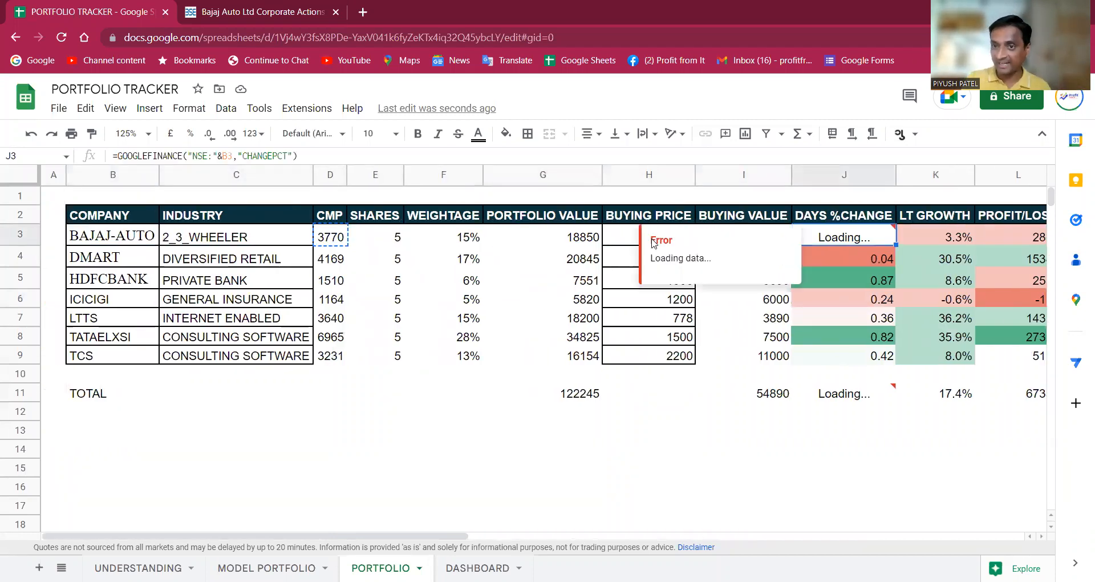
pyautogui.press('Right')
pyautogui.press('Right')
pyautogui.press('Right')
pyautogui.press('Right')
pyautogui.press('Right')
pyautogui.press('Left')
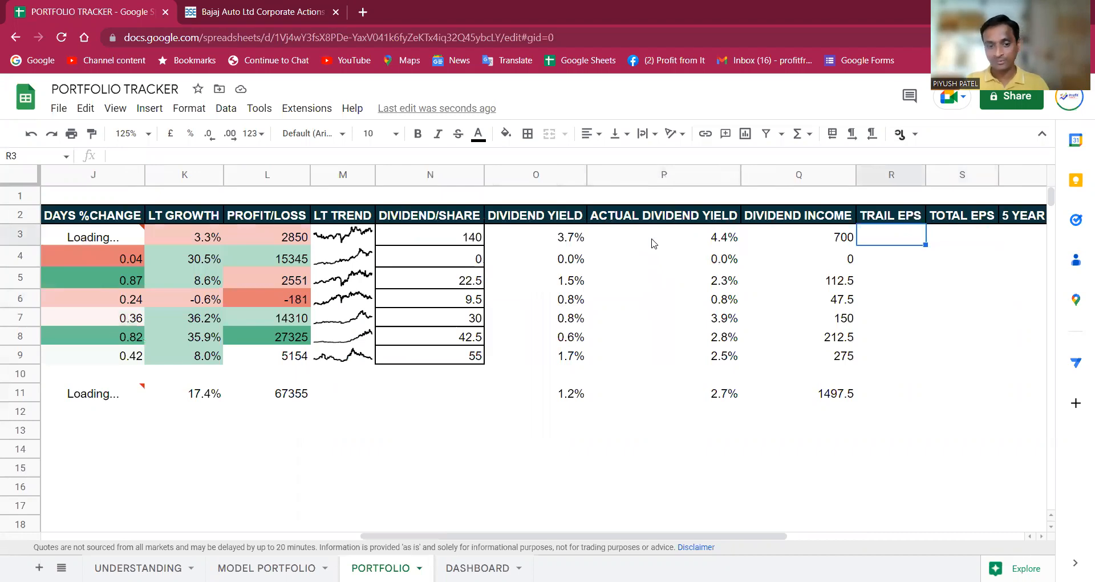
pyautogui.hotkey('ctrl', 'v')
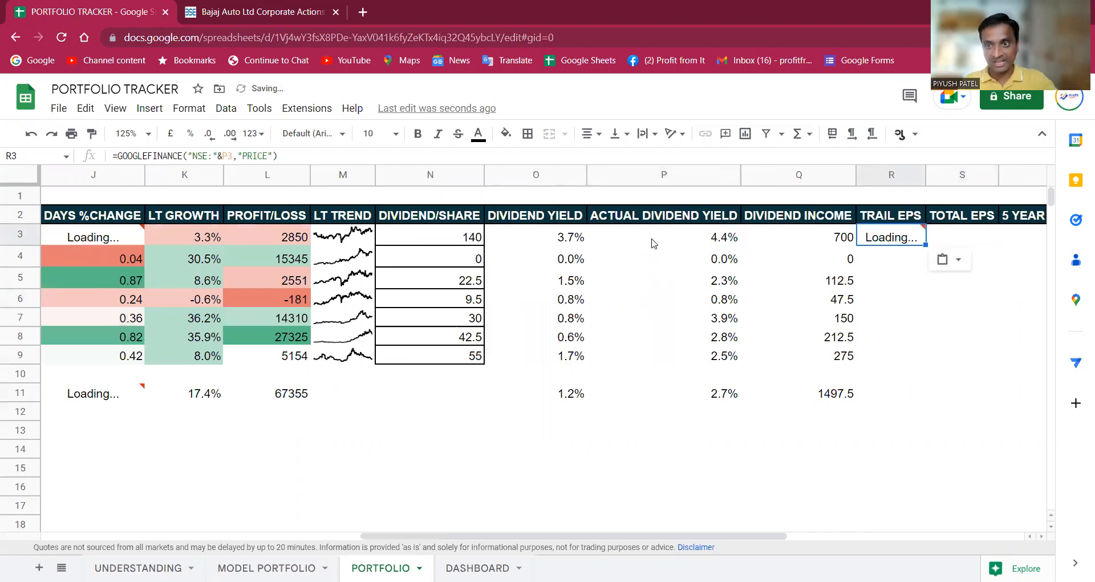
# Change the ticker reference in the R3 GOOGLEFINANCE formula to B3.
pyautogui.press('F2')
pyautogui.press('Left')
pyautogui.press('Left')
pyautogui.press('Left')
pyautogui.press('Left')
pyautogui.press('Left')
pyautogui.press('Left')
pyautogui.press('Left')
pyautogui.press('Left')
pyautogui.press('Left')
pyautogui.press('Left')
pyautogui.press('Left')
pyautogui.press('Left')
pyautogui.press('Left')
pyautogui.press('Right')
pyautogui.press('Right')
pyautogui.press('Right')
pyautogui.press('BackSpace')
pyautogui.write('B')
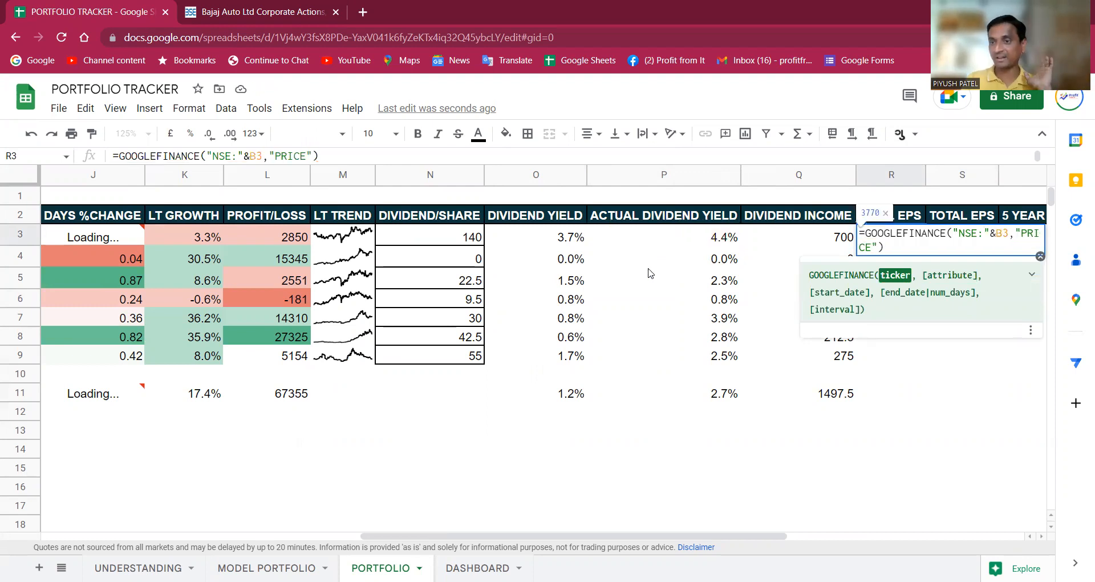
# Replace the attribute in the R3 formula so it reads =GOOGLEFINANCE("NSE:"&B3,"EPS").
pyautogui.press('Right')
pyautogui.press('Right')
pyautogui.press('Right')
pyautogui.press('Delete')
pyautogui.press('Delete')
pyautogui.press('Delete')
pyautogui.press('Delete')
pyautogui.press('Delete')
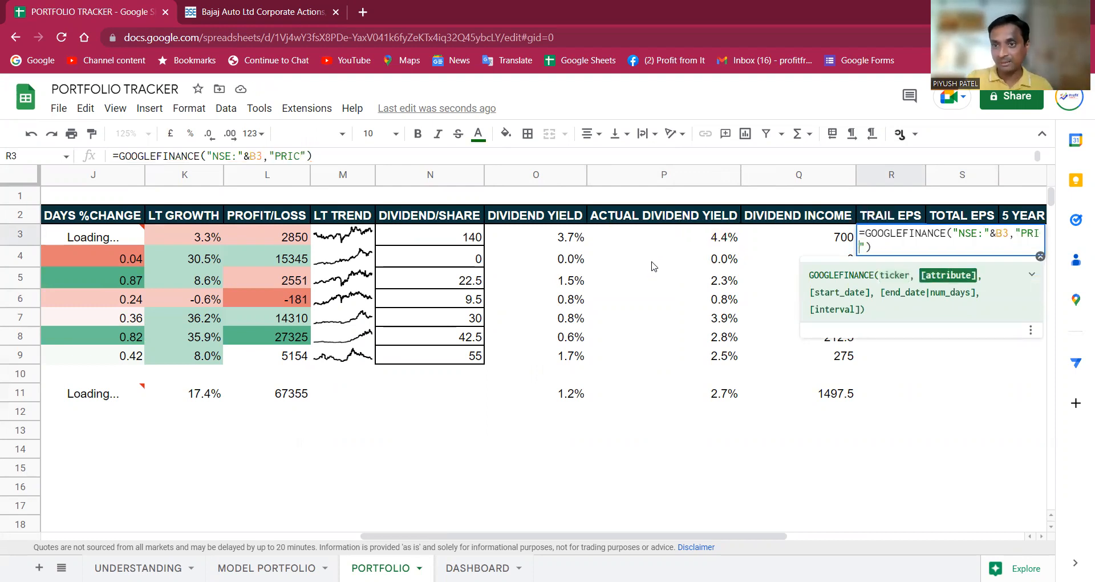
pyautogui.write('EPS')
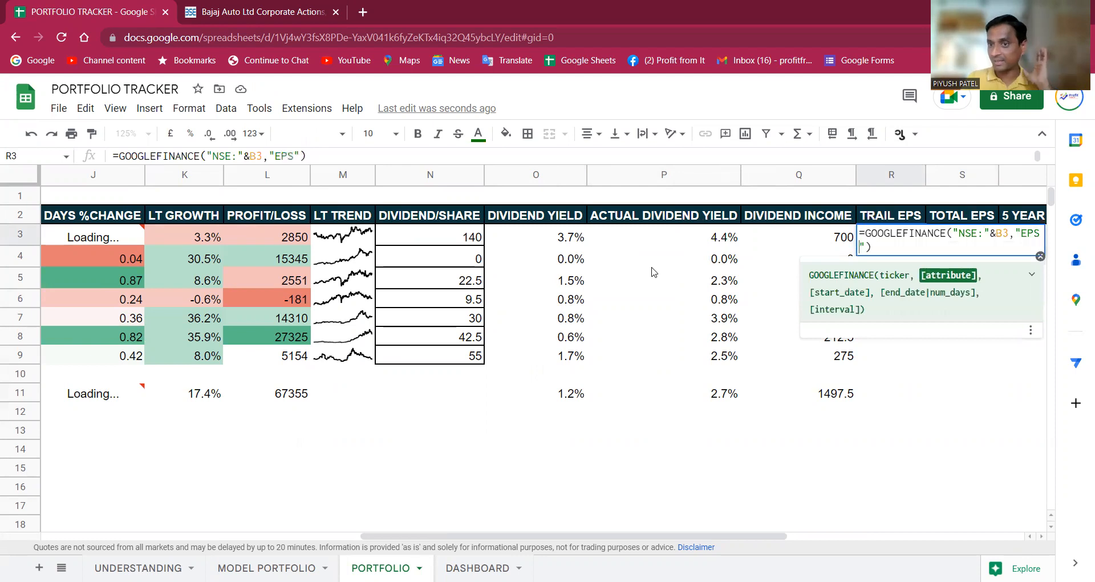
pyautogui.press('Return')
# Copy the TRAIL EPS formula from R3 to every stock row through R9.
pyautogui.press('Up')
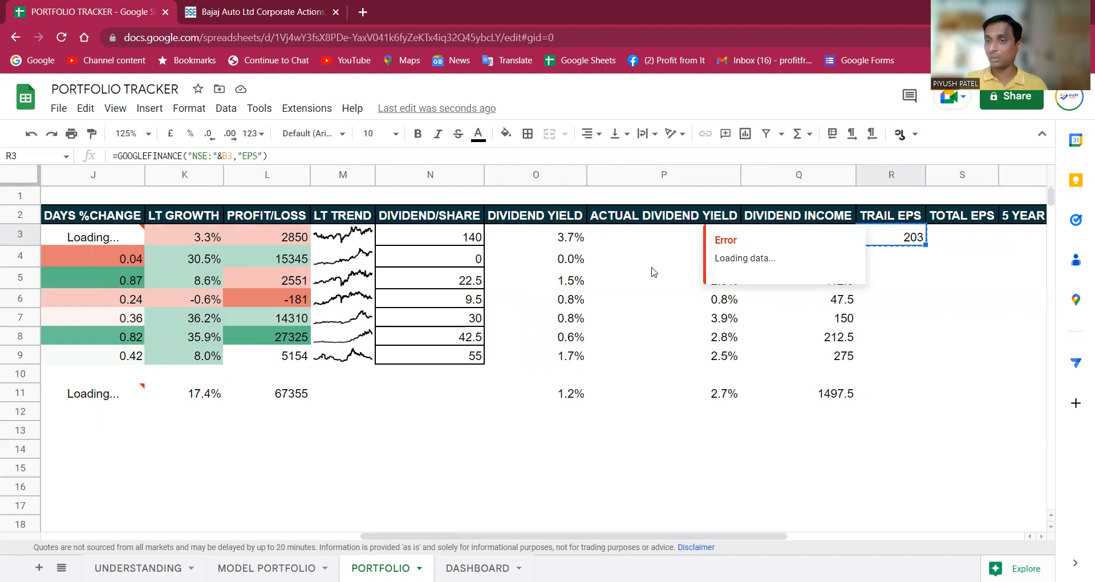
pyautogui.hotkey('shift', 'Down')
pyautogui.hotkey('shift', 'Down')
pyautogui.hotkey('shift', 'Down')
pyautogui.hotkey('shift', 'Down')
pyautogui.hotkey('shift', 'Down')
pyautogui.hotkey('shift', 'Down')
pyautogui.hotkey('ctrl', 'v')
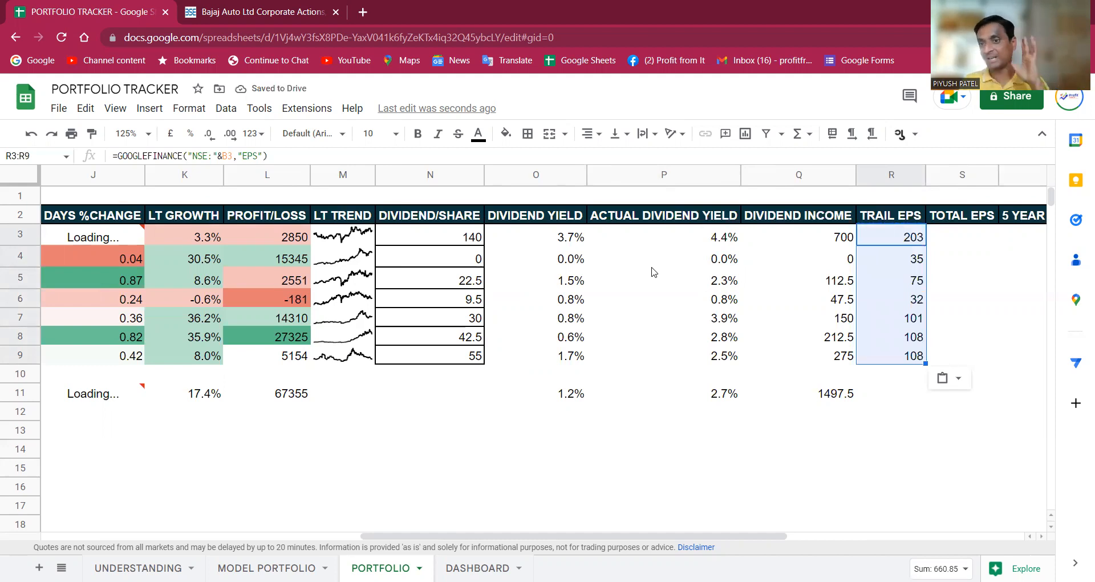
# Review the TRAIL EPS values of all stocks in R3:R9.
pyautogui.press('Down')
pyautogui.press('Down')
pyautogui.press('Down')
pyautogui.press('Down')
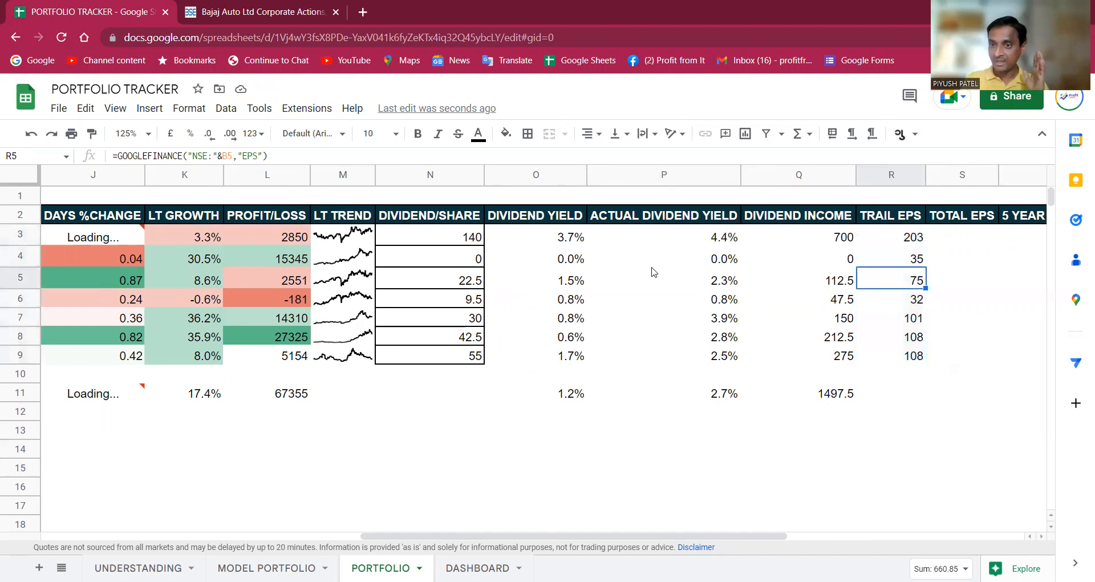
pyautogui.press('Up')
pyautogui.press('Up')
pyautogui.press('Up')
pyautogui.press('Up')
pyautogui.press('Down')
pyautogui.press('Down')
pyautogui.press('Down')
pyautogui.press('Down')
pyautogui.press('Down')
pyautogui.press('Down')
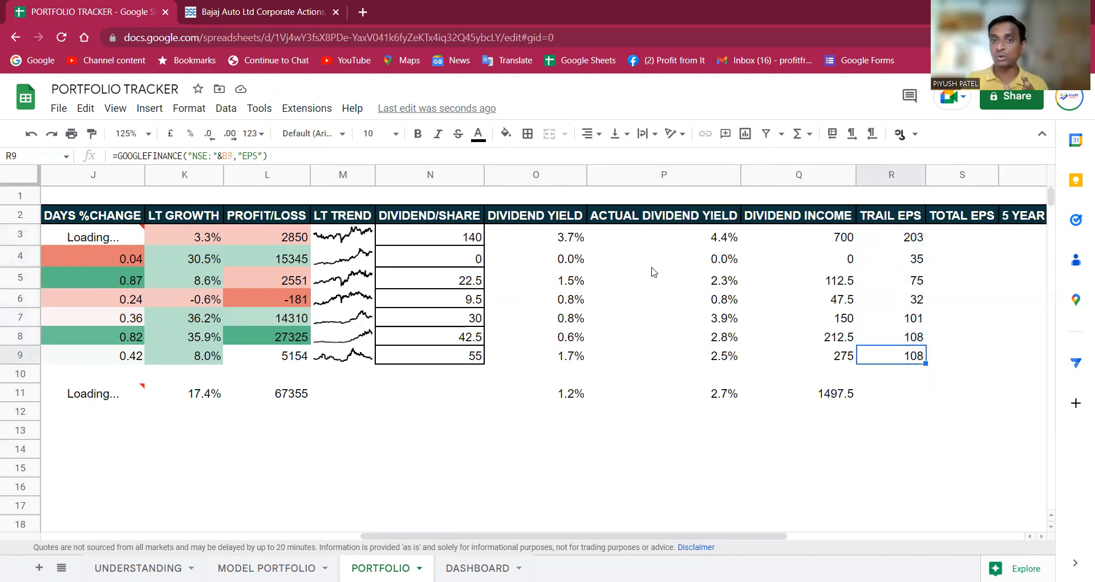
# Compare the dividend per share in N3 with the trailing EPS in R3 for BAJAJ-AUTO.
pyautogui.press('Left')
pyautogui.press('Left')
pyautogui.press('Left')
pyautogui.press('Left')
pyautogui.press('Up')
pyautogui.press('Up')
pyautogui.press('Up')
pyautogui.press('Up')
pyautogui.press('Up')
pyautogui.press('Up')
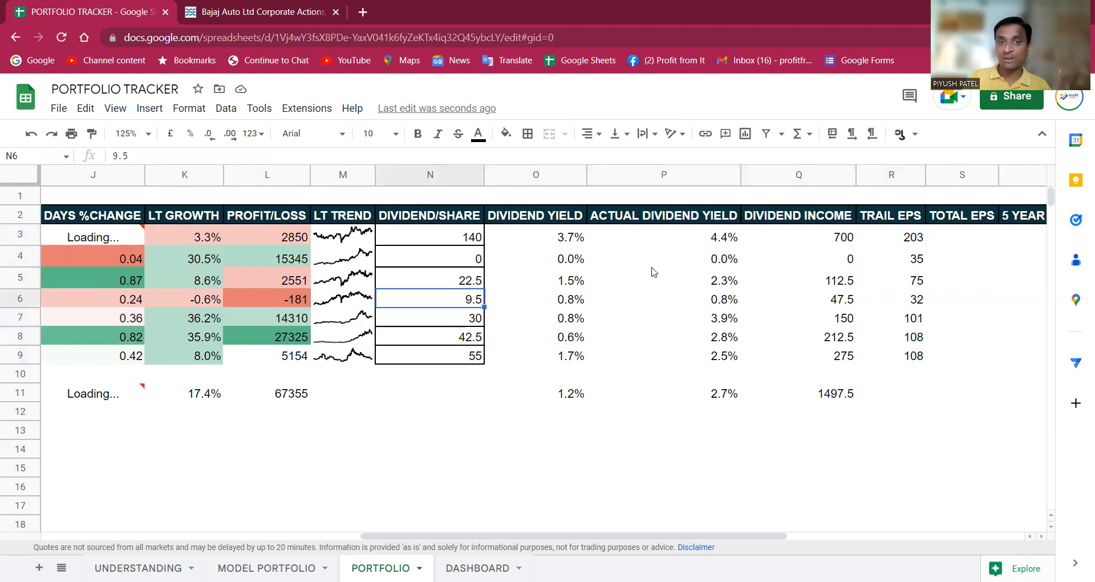
pyautogui.press('Right')
pyautogui.press('Right')
pyautogui.press('Right')
pyautogui.press('Right')
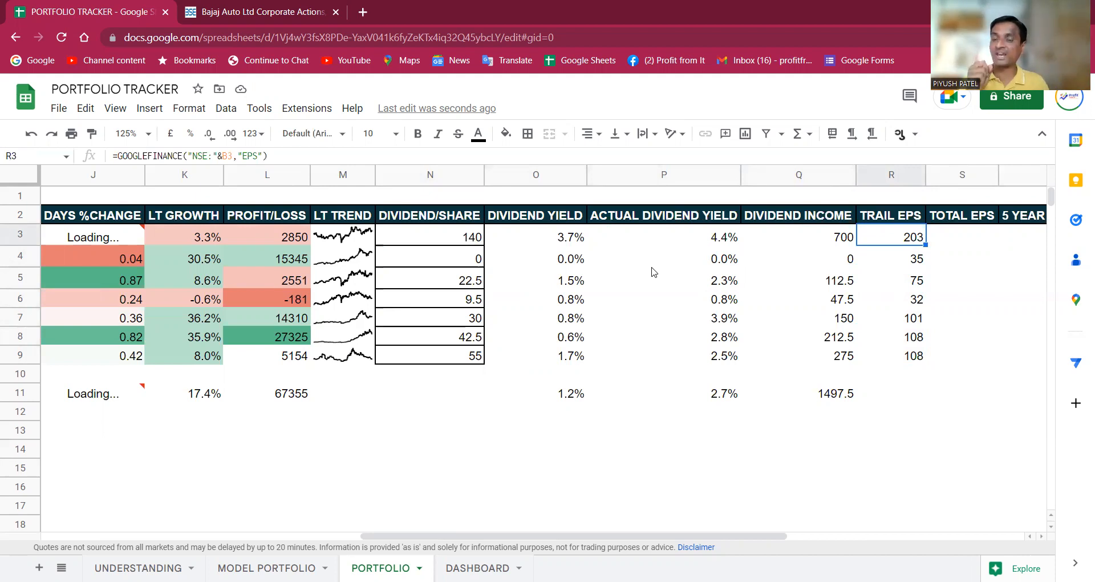
pyautogui.press('Left')
pyautogui.press('Left')
pyautogui.press('Left')
pyautogui.press('Left')
pyautogui.press('Right')
pyautogui.press('Right')
pyautogui.press('Right')
pyautogui.press('Right')
pyautogui.press('Right')
pyautogui.press('Left')
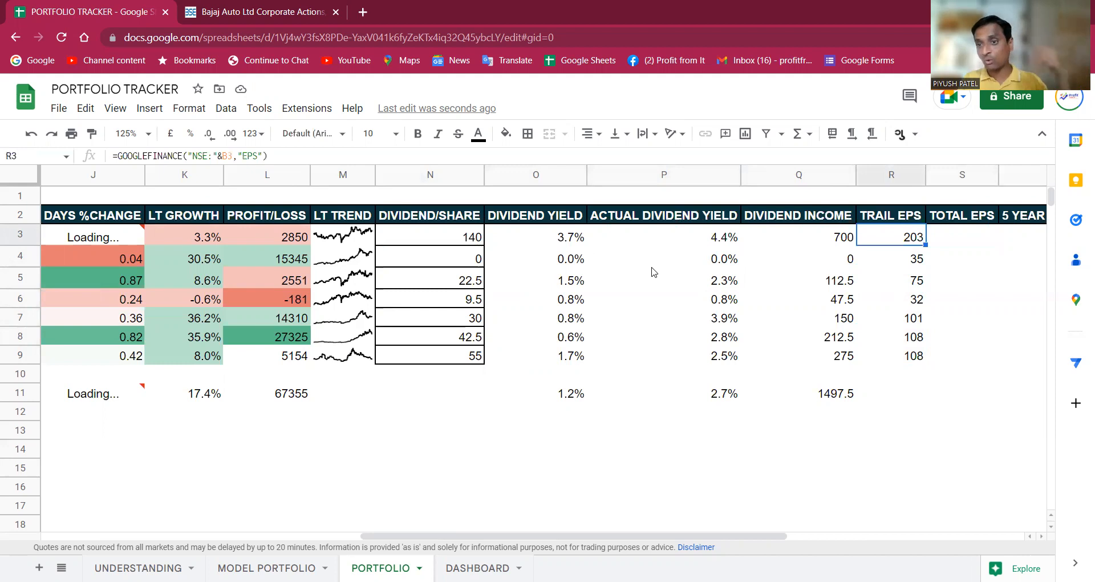
# Compare the dividend per share in N4 with the trailing EPS in R4 for DMART.
pyautogui.press('Down')
pyautogui.press('Left')
pyautogui.press('Left')
pyautogui.press('Left')
pyautogui.press('Left')
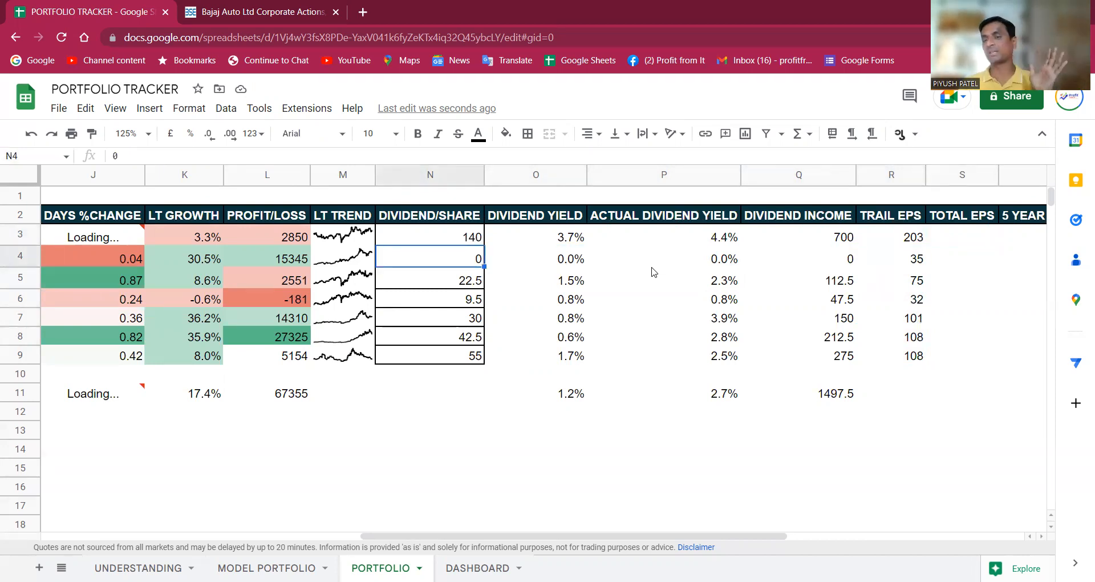
pyautogui.press('Right')
pyautogui.press('Right')
pyautogui.press('Right')
pyautogui.press('Right')
pyautogui.press('Right')
pyautogui.press('Left')
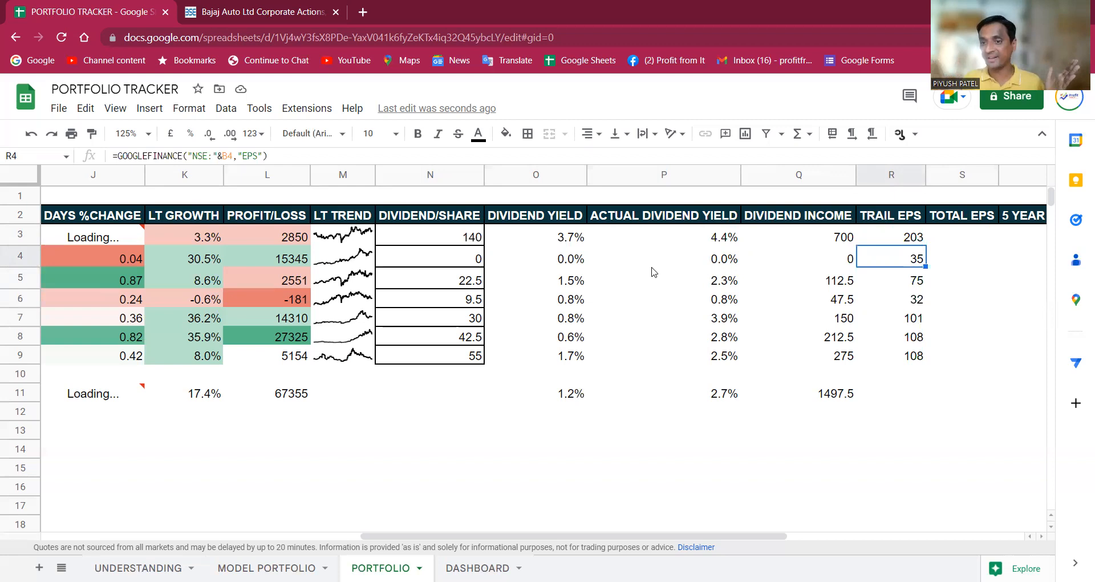
# Copy the dividend income total from Q11 into R11 so TRAIL EPS is summed with =SUM(R3:R9).
pyautogui.press('Down')
pyautogui.press('Down')
pyautogui.press('Down')
pyautogui.press('Down')
pyautogui.press('Down')
pyautogui.press('Down')
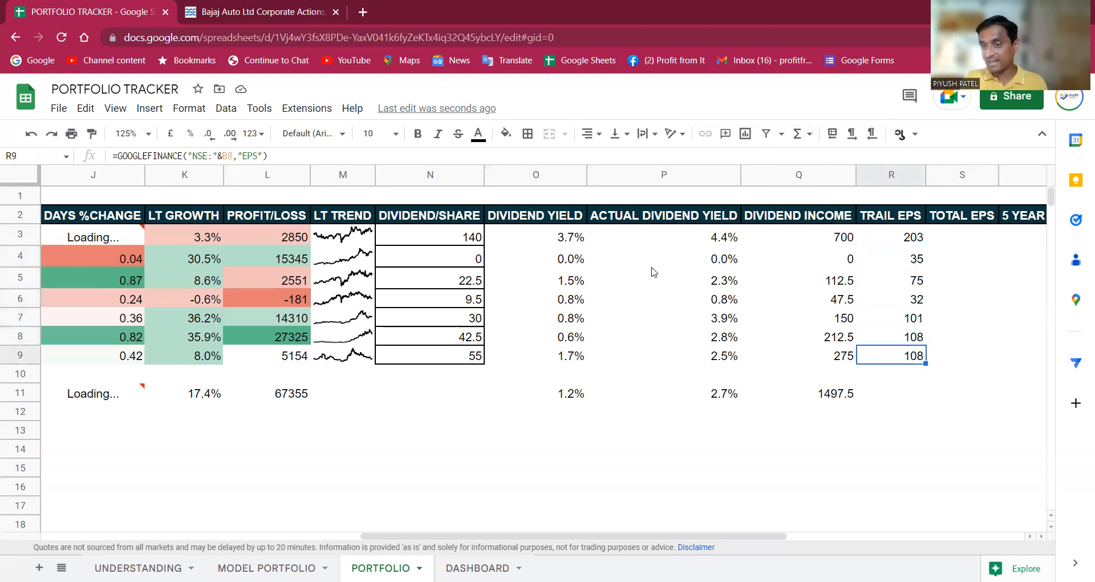
pyautogui.press('Down')
pyautogui.press('Left')
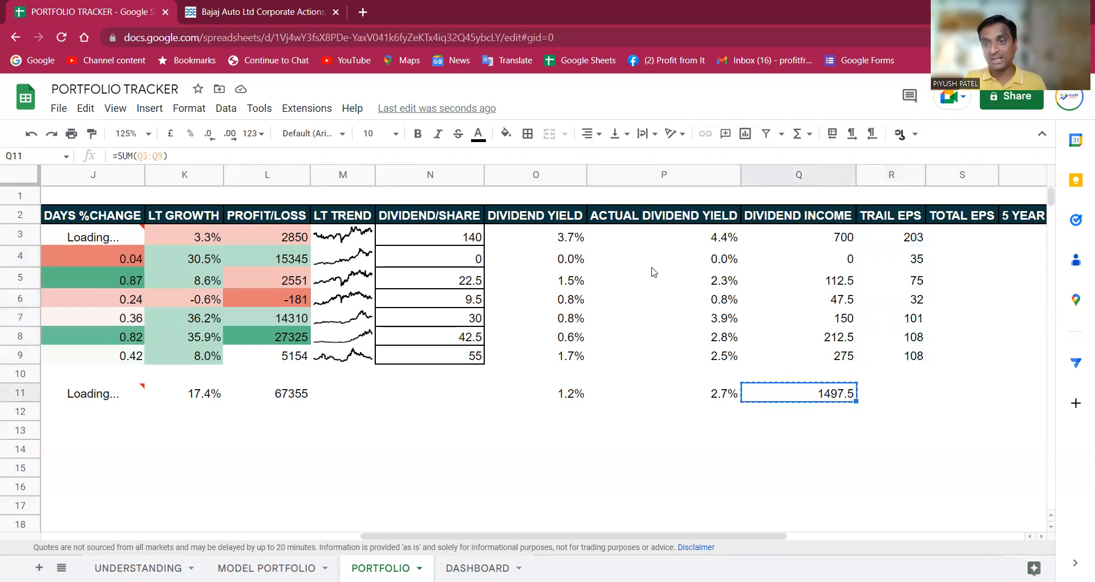
pyautogui.press('Right')
pyautogui.hotkey('ctrl', 'v')
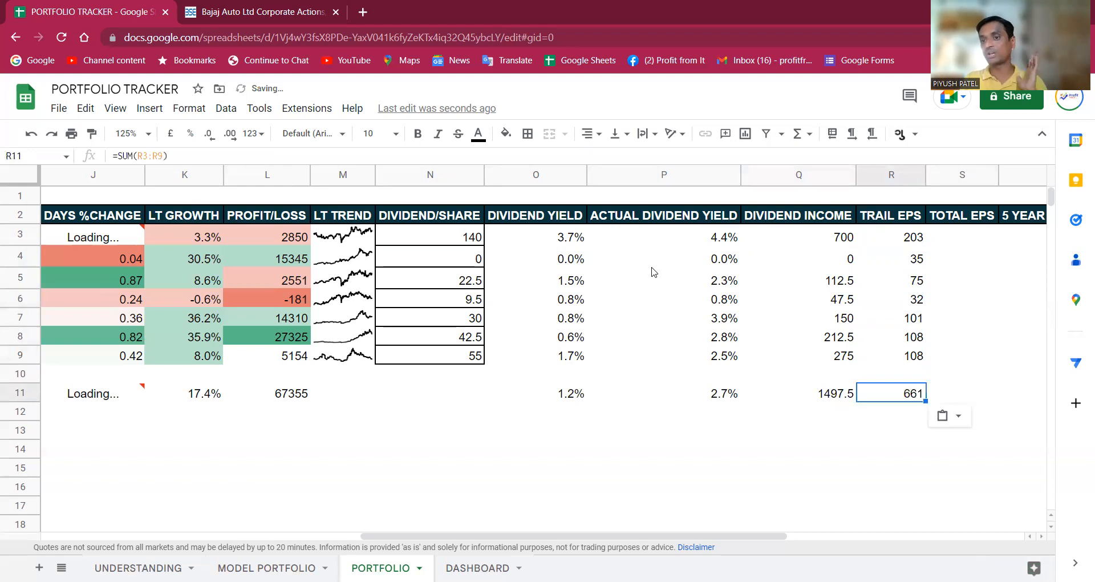
# Review the summary formulas along row 11, from the buying value and days % change columns across to TOTAL EPS.
pyautogui.press('Left')
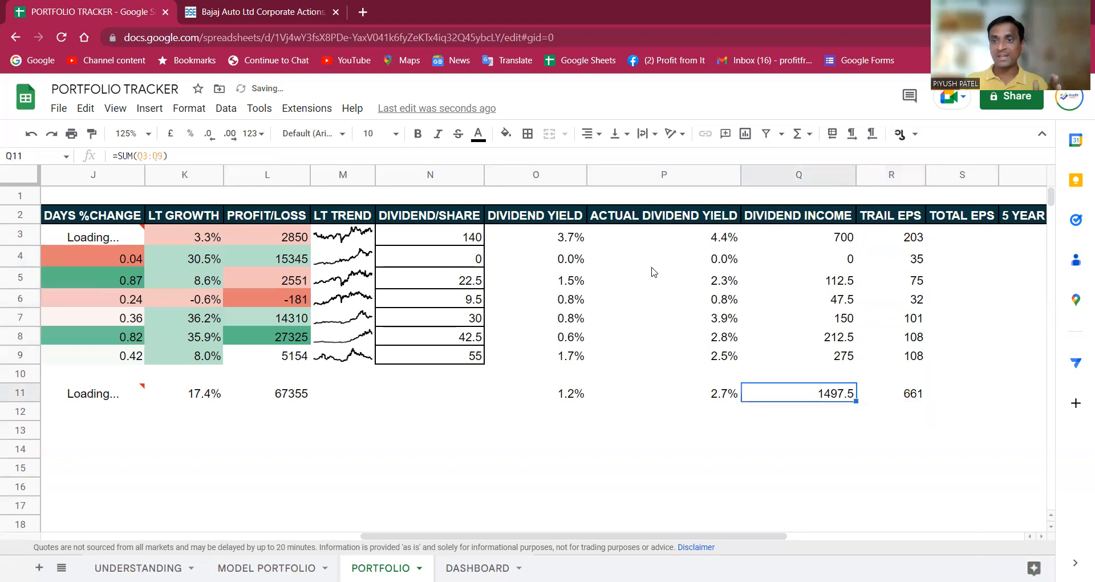
pyautogui.press('Left')
pyautogui.press('Left')
pyautogui.press('Left')
pyautogui.press('Left')
pyautogui.press('Left')
pyautogui.press('Left')
pyautogui.press('Left')
pyautogui.press('Left')
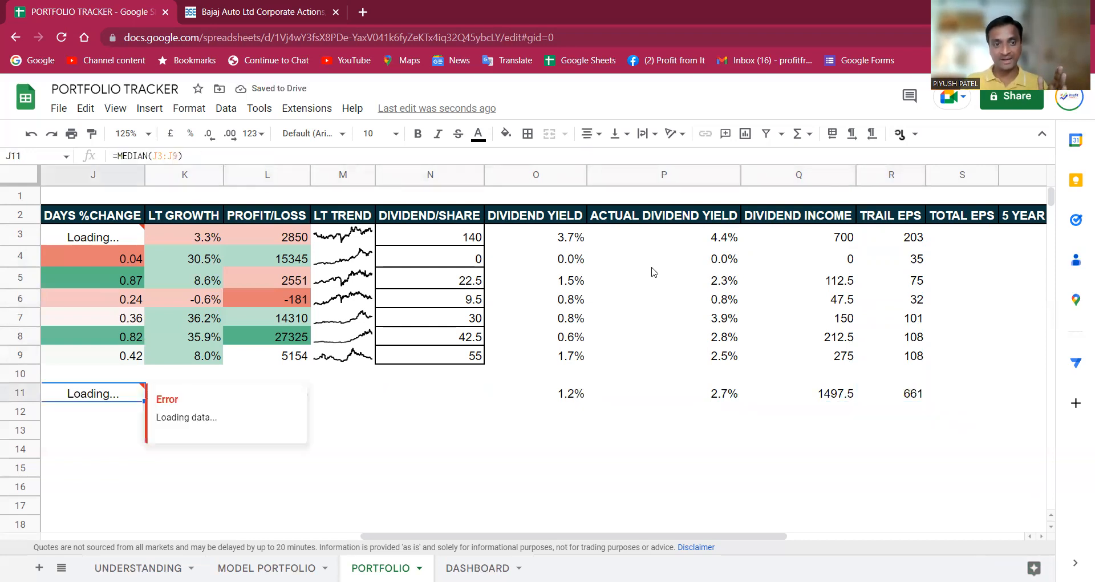
pyautogui.press('Right')
pyautogui.press('Right')
pyautogui.press('Right')
pyautogui.press('Right')
pyautogui.press('Right')
pyautogui.press('Right')
pyautogui.press('Right')
pyautogui.press('Right')
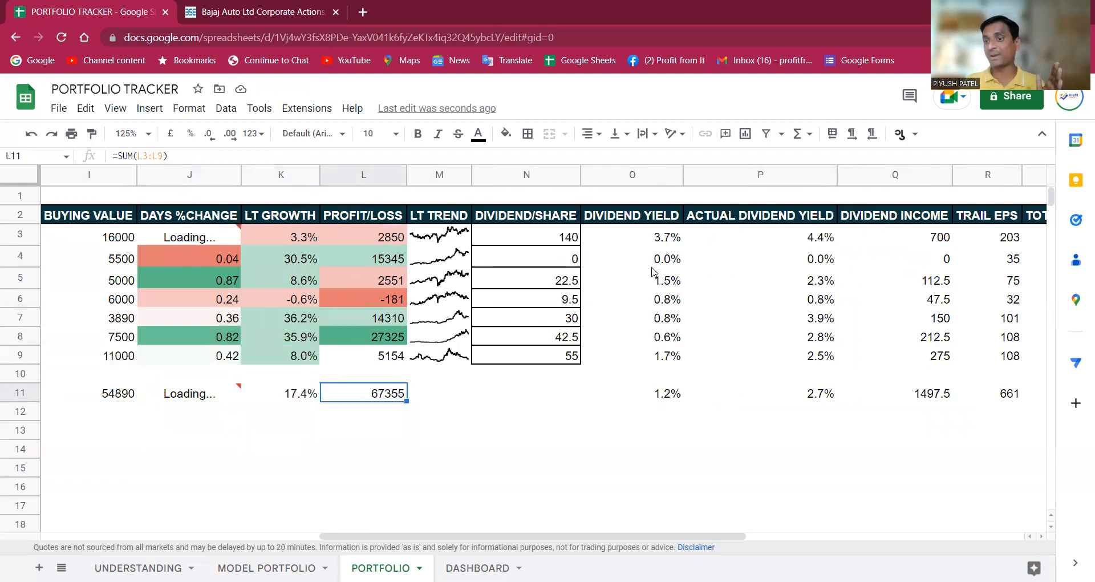
pyautogui.press('Right')
pyautogui.press('Right')
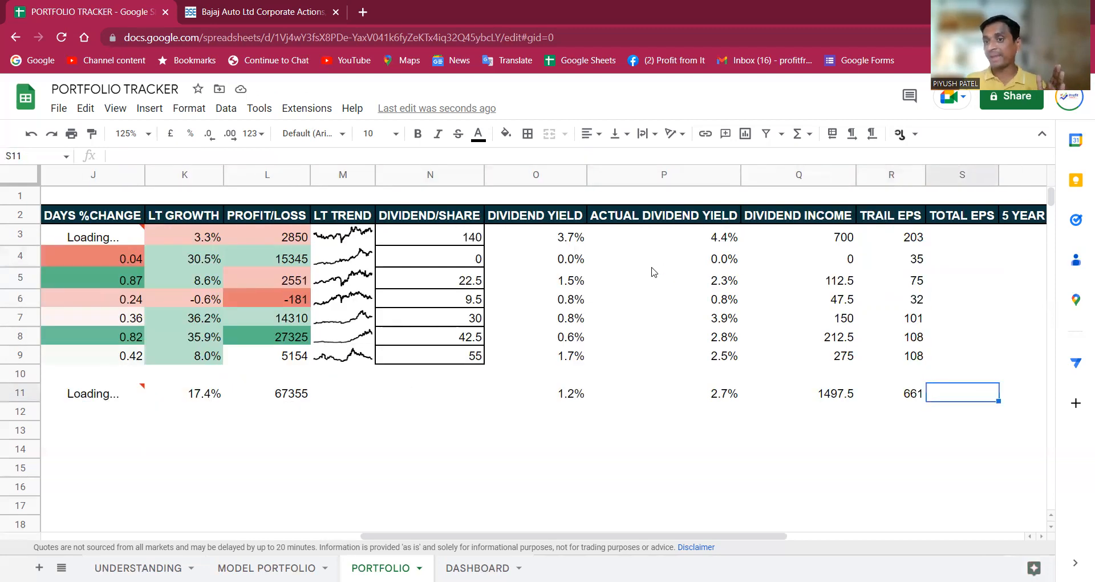
# Copy the sum formula from R11 into S11 to total the TOTAL EPS column with =SUM(S3:S9).
pyautogui.press('Left')
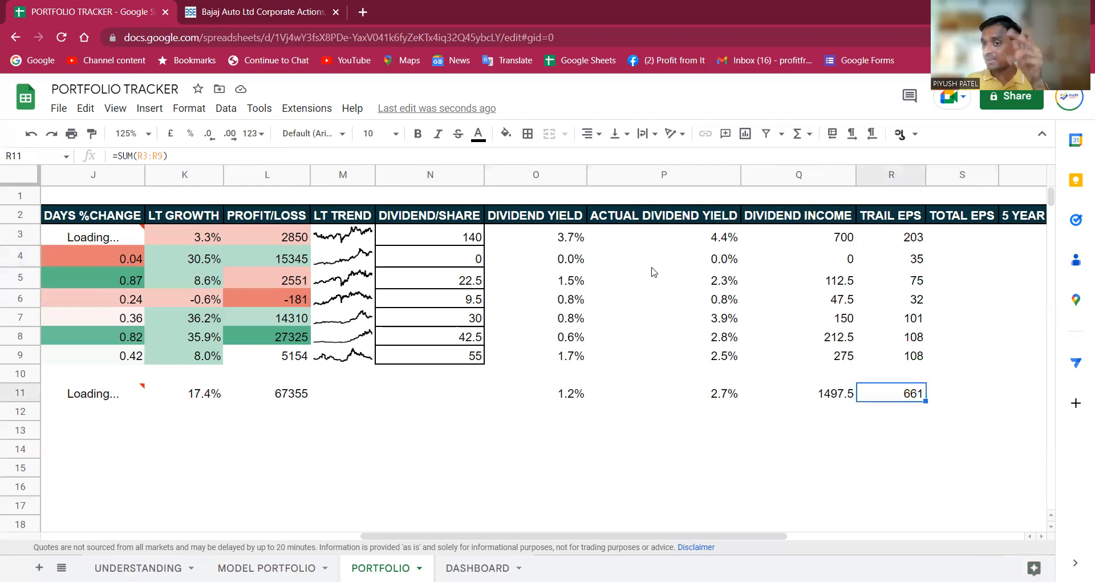
pyautogui.press('Right')
pyautogui.press('Left')
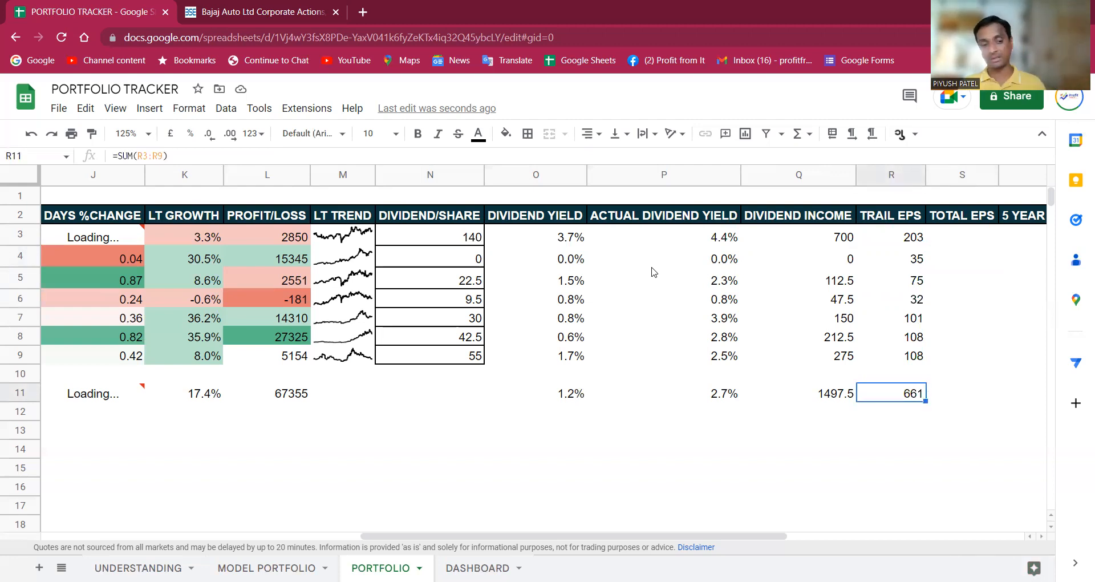
pyautogui.press('Right')
pyautogui.hotkey('ctrl', 'v')
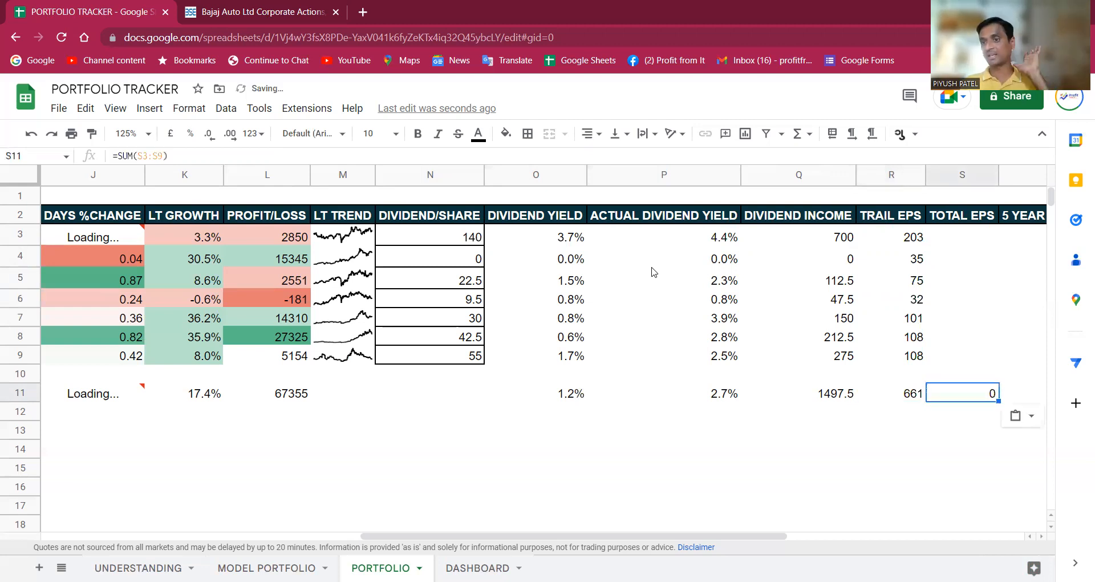
# Calculate TOTAL EPS for the first stock in S3 with the formula =R3*E3.
pyautogui.press('Up')
pyautogui.press('Up')
pyautogui.press('Up')
pyautogui.press('Up')
pyautogui.press('Up')
pyautogui.press('Up')
pyautogui.press('Up')
pyautogui.press('Up')
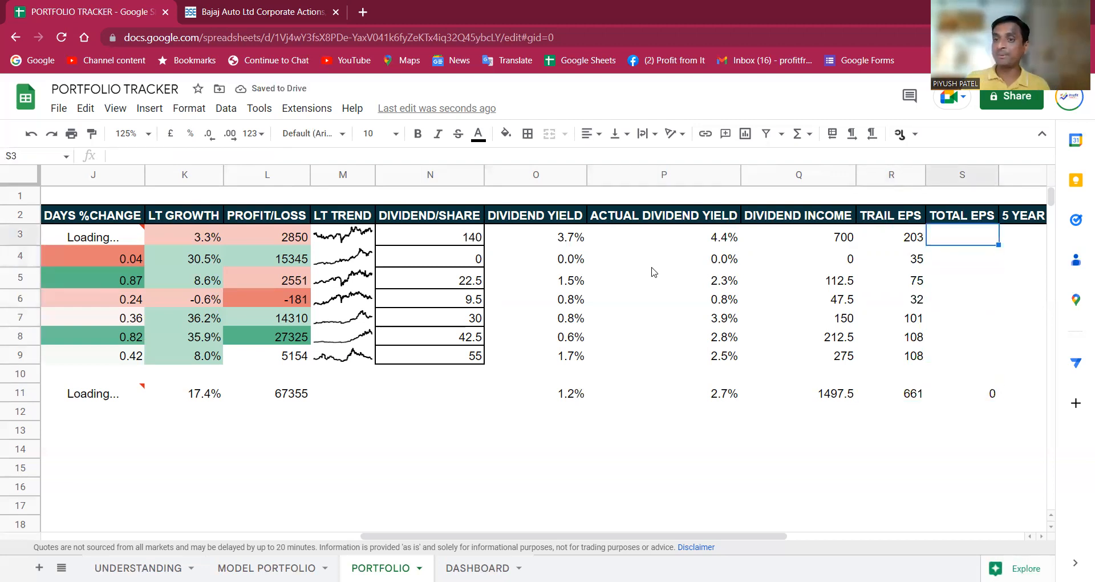
pyautogui.write('=')
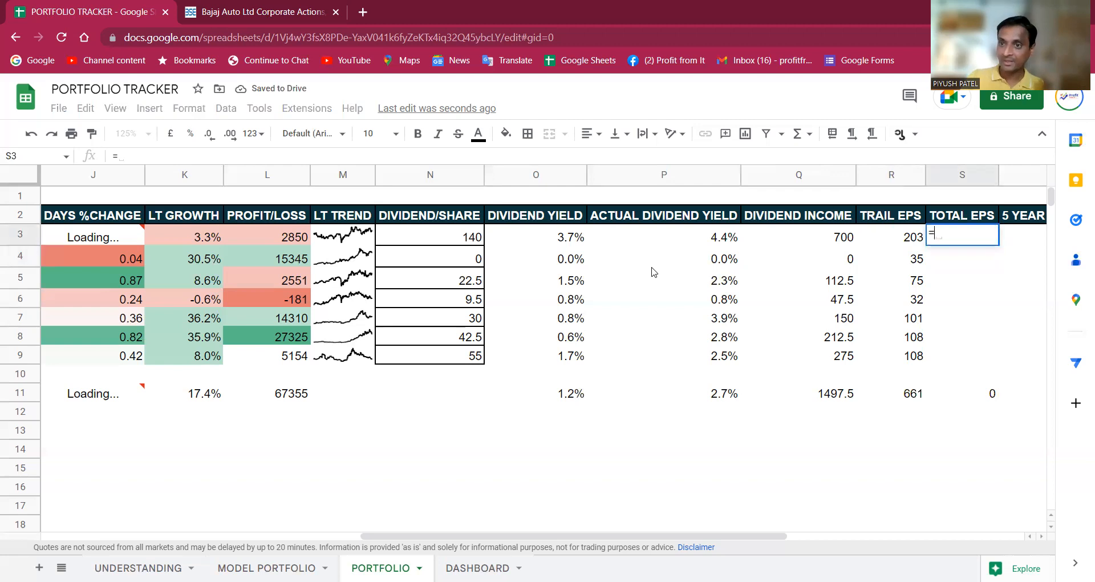
pyautogui.press('Left')
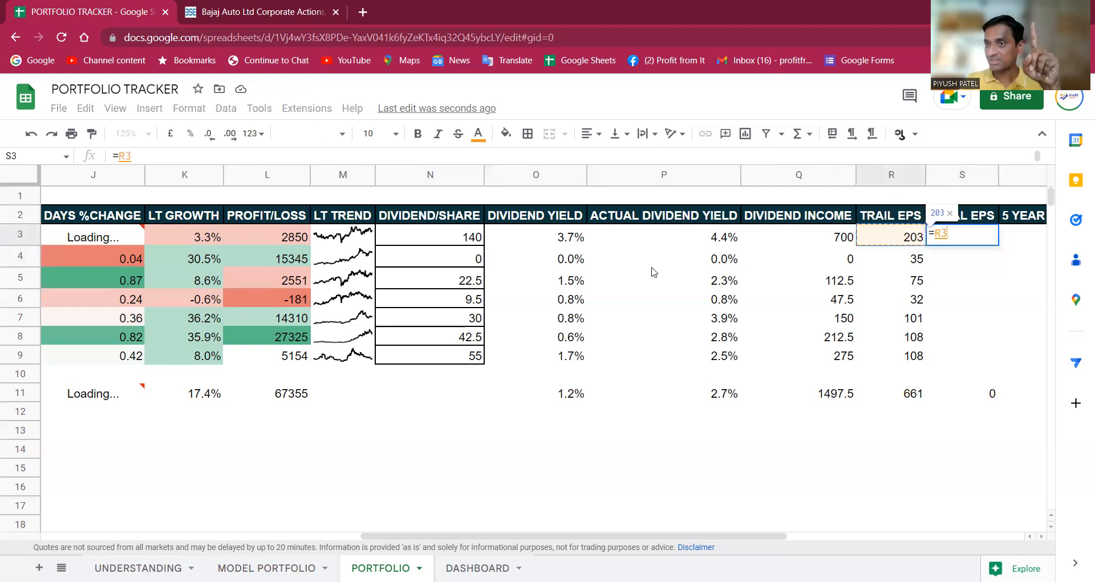
pyautogui.write('*')
pyautogui.press('Left')
pyautogui.press('Left')
pyautogui.press('Left')
pyautogui.press('Left')
pyautogui.press('Left')
pyautogui.press('Left')
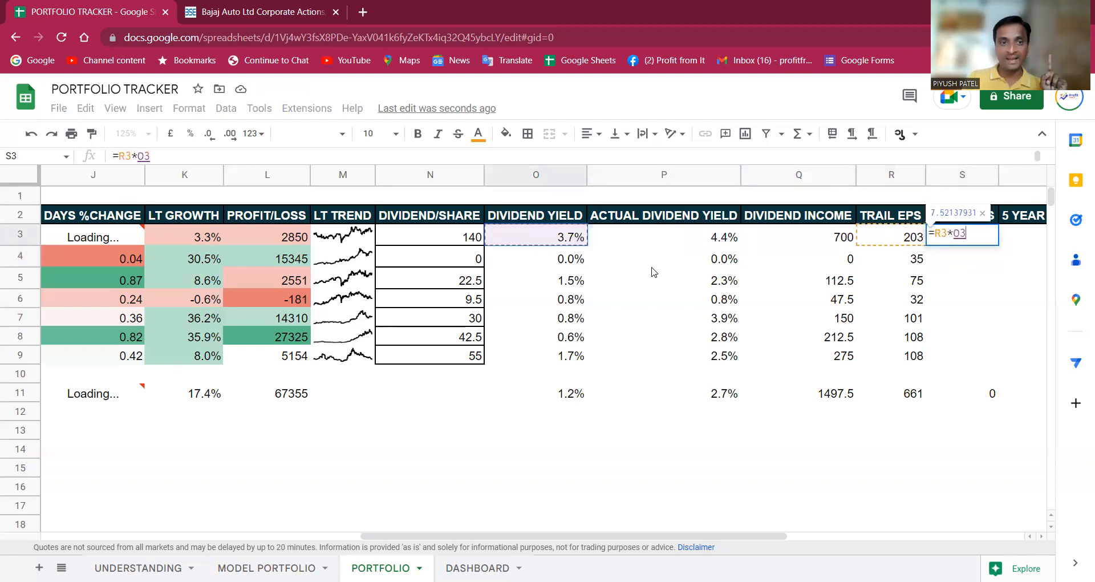
pyautogui.press('Left')
pyautogui.press('Left')
pyautogui.press('Left')
pyautogui.press('Left')
pyautogui.press('Left')
pyautogui.press('Left')
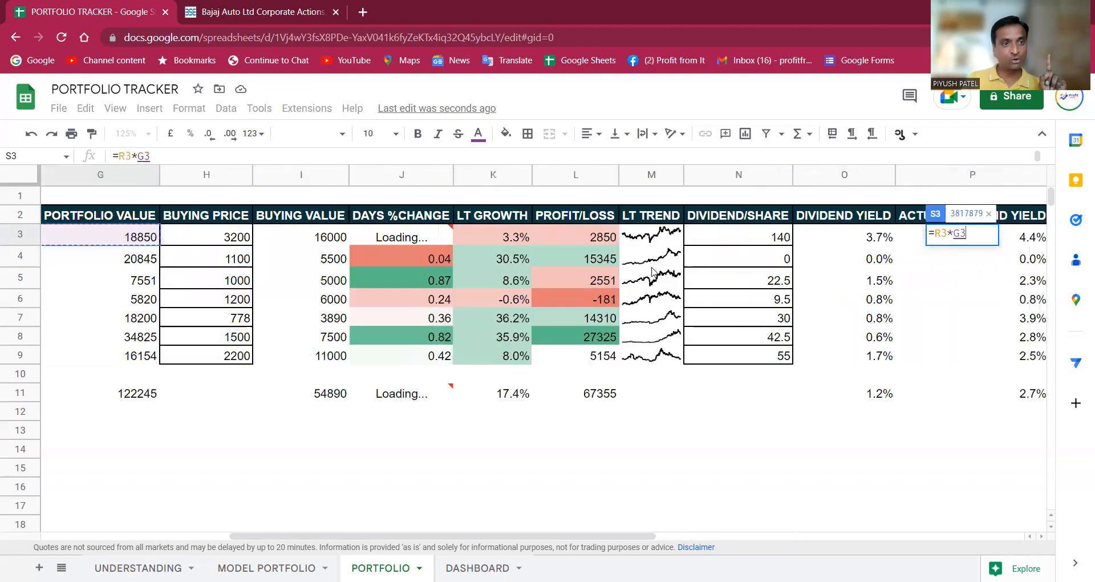
pyautogui.press('Left')
pyautogui.press('Return')
# Copy the TOTAL EPS formula from S3 down through S9 for the remaining stocks.
pyautogui.press('Up')
pyautogui.hotkey('shift', 'Down')
pyautogui.hotkey('shift', 'Down')
pyautogui.hotkey('shift', 'Down')
pyautogui.hotkey('shift', 'Down')
pyautogui.hotkey('shift', 'Down')
pyautogui.hotkey('shift', 'Down')
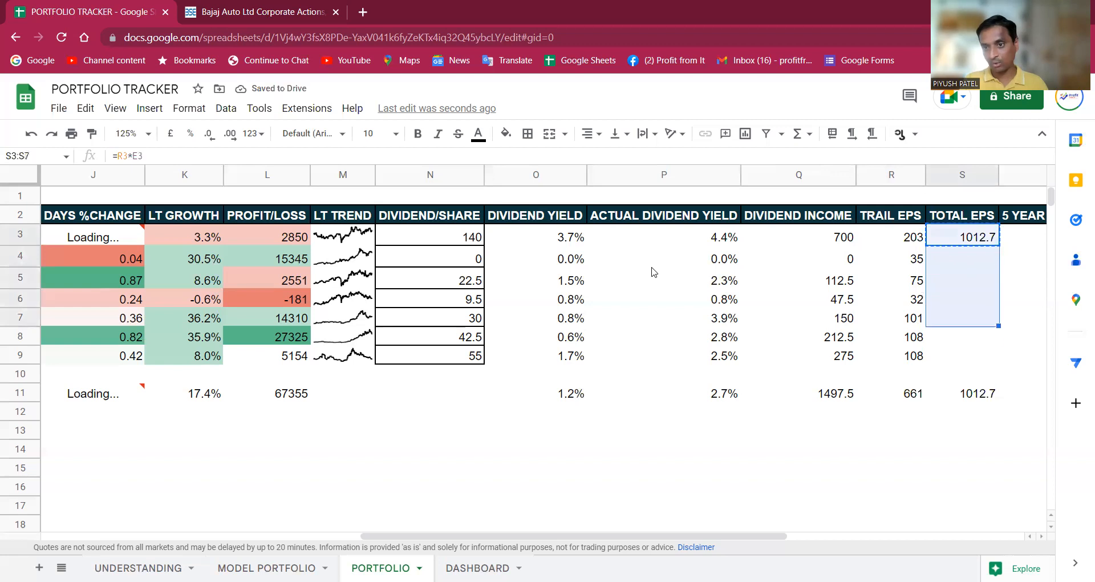
pyautogui.hotkey('ctrl', 'v')
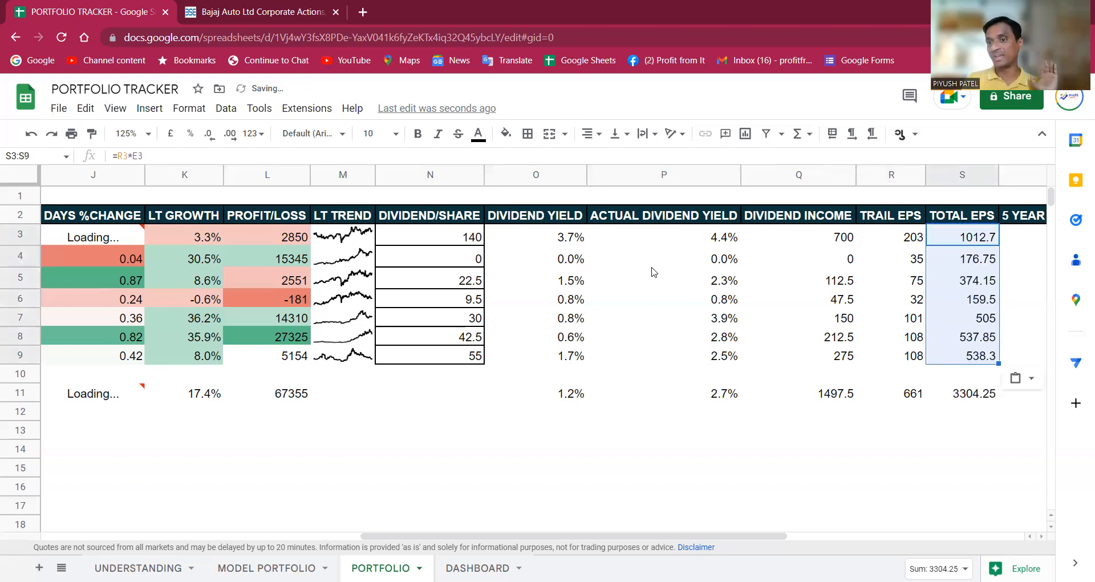
# Check the TOTAL EPS sum in S11 and the actual dividend yield formula in P11.
pyautogui.press('Down')
pyautogui.press('Down')
pyautogui.press('Down')
pyautogui.press('Down')
pyautogui.press('Down')
pyautogui.press('Down')
pyautogui.press('Down')
pyautogui.press('Down')
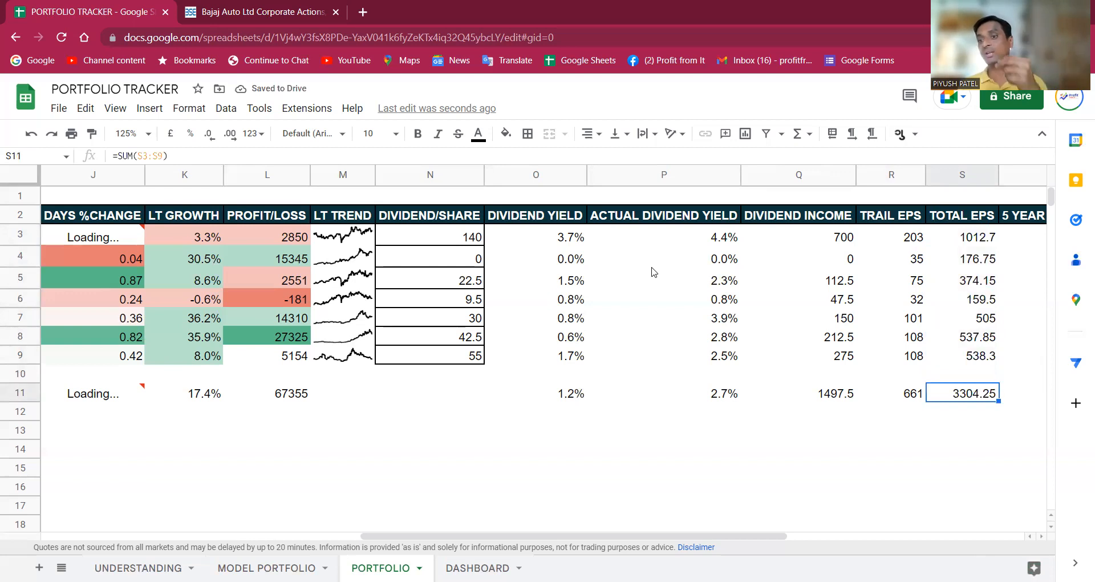
pyautogui.press('Down')
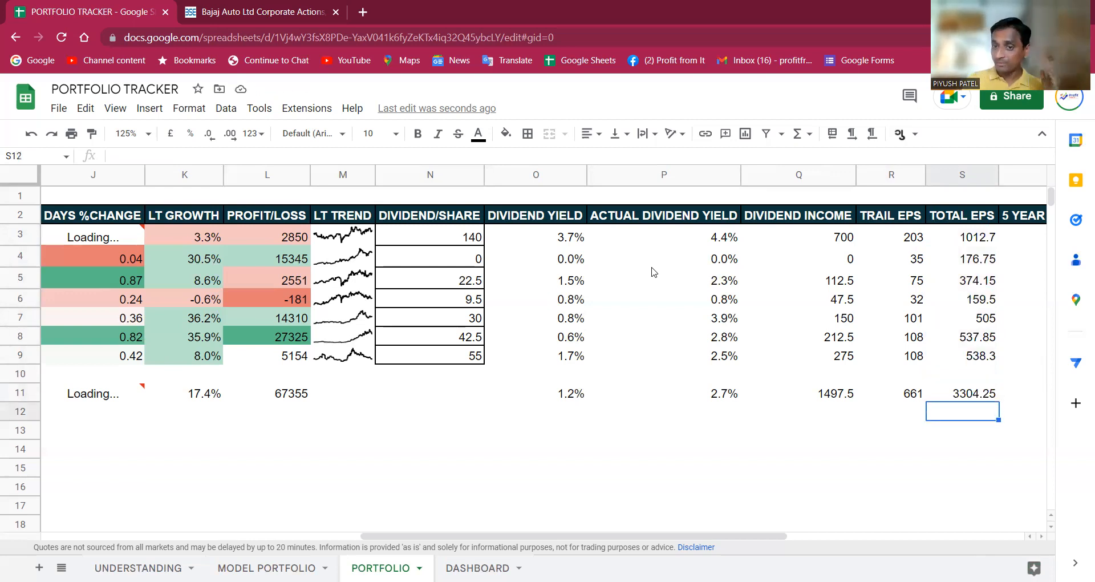
pyautogui.press('Up')
pyautogui.press('Left')
pyautogui.press('Left')
pyautogui.press('Left')
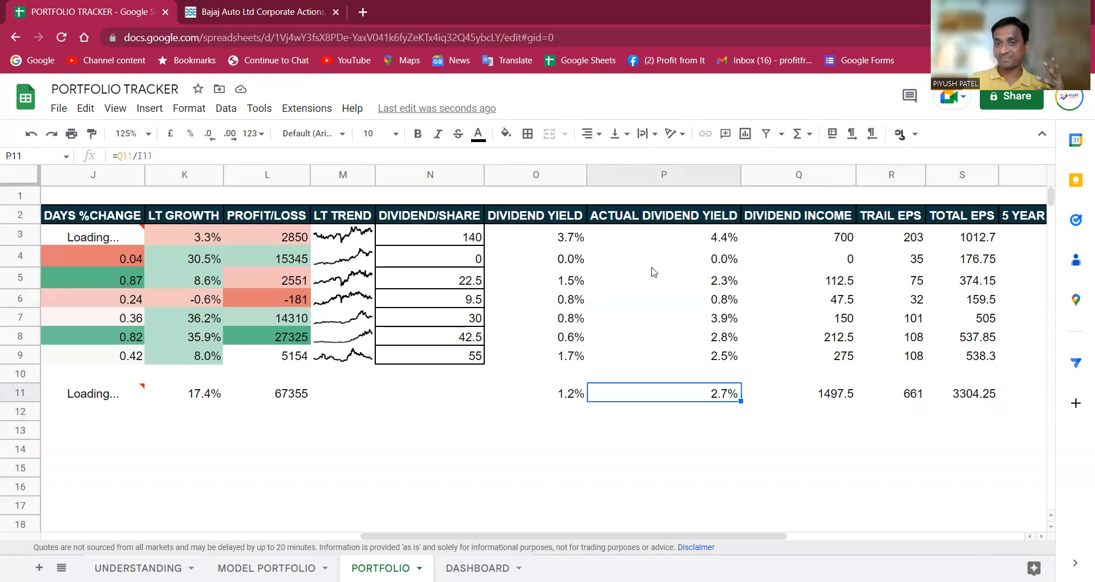
# Enter =S11/I11 in P12 to calculate the total EPS as a yield on the total buying value.
pyautogui.press('Down')
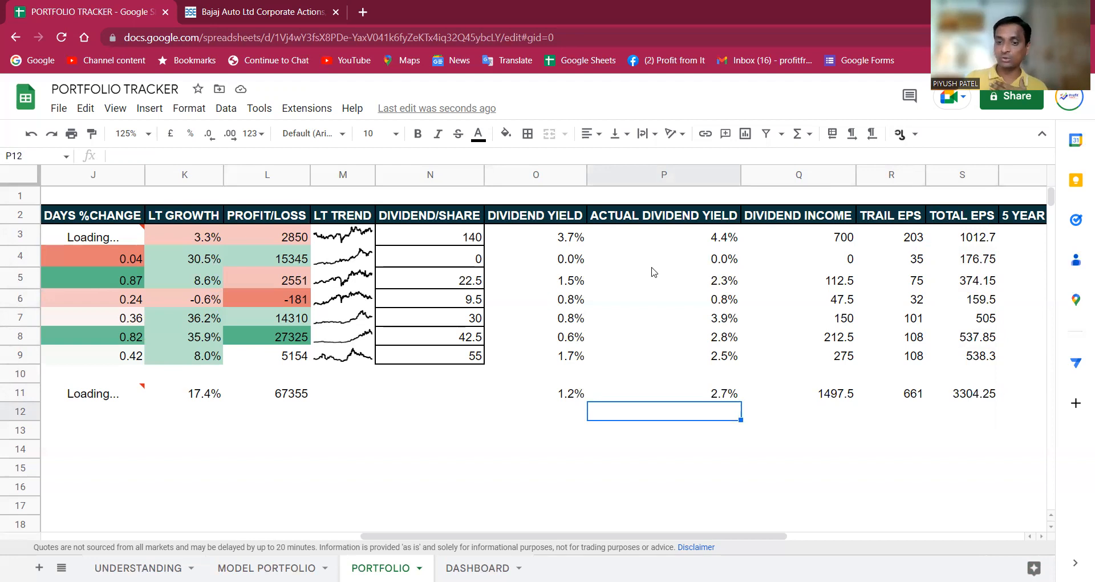
pyautogui.write('=')
pyautogui.press('Right')
pyautogui.press('Right')
pyautogui.press('Right')
pyautogui.press('Up')
pyautogui.press('Left')
pyautogui.press('Left')
pyautogui.press('Left')
pyautogui.press('Left')
pyautogui.press('Left')
pyautogui.press('Left')
pyautogui.press('Left')
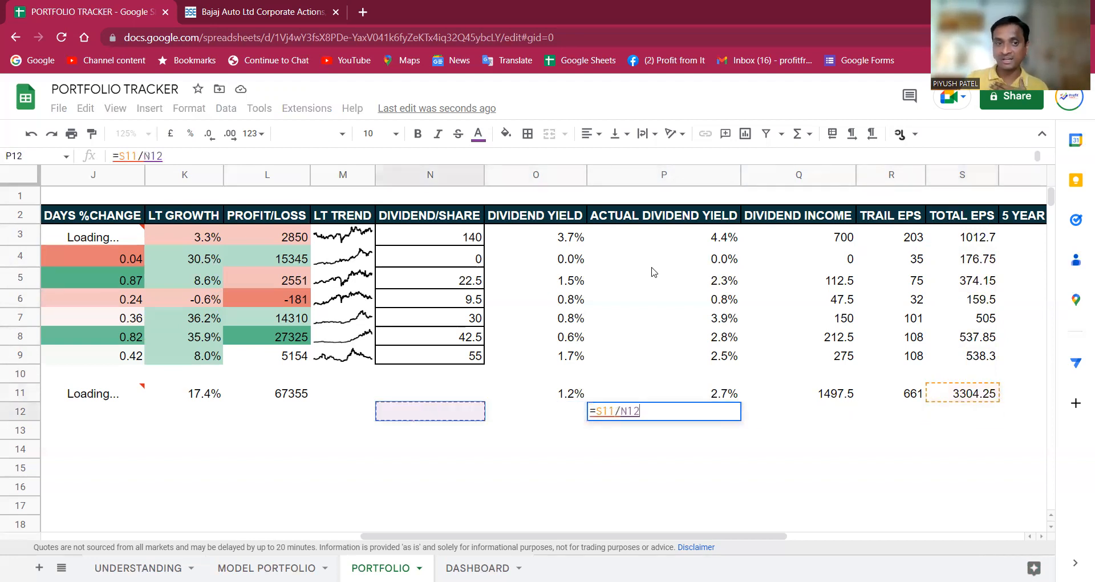
pyautogui.press('Up')
pyautogui.press('Right')
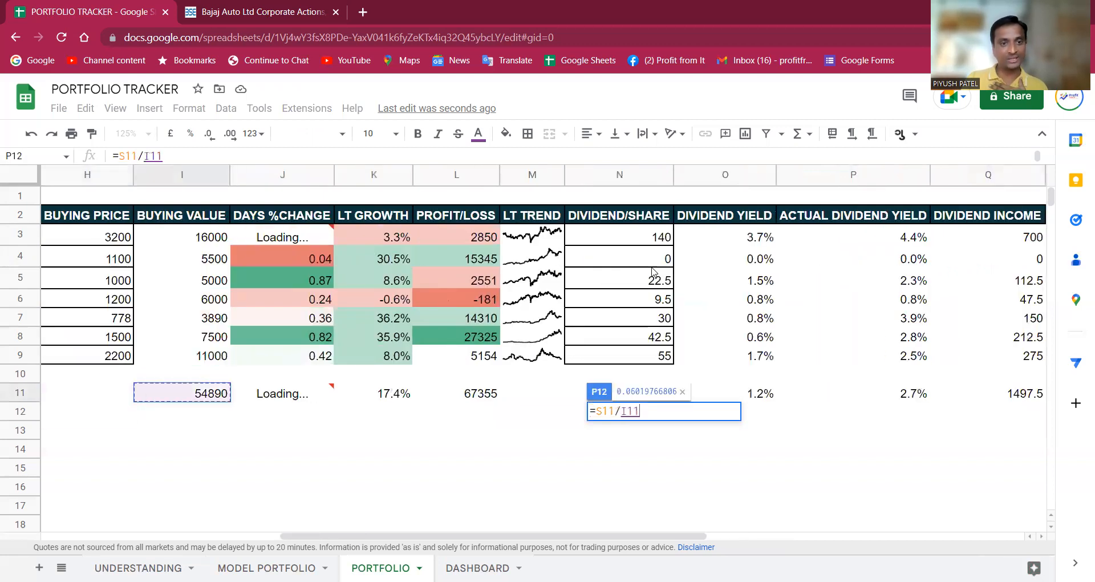
pyautogui.press('Return')
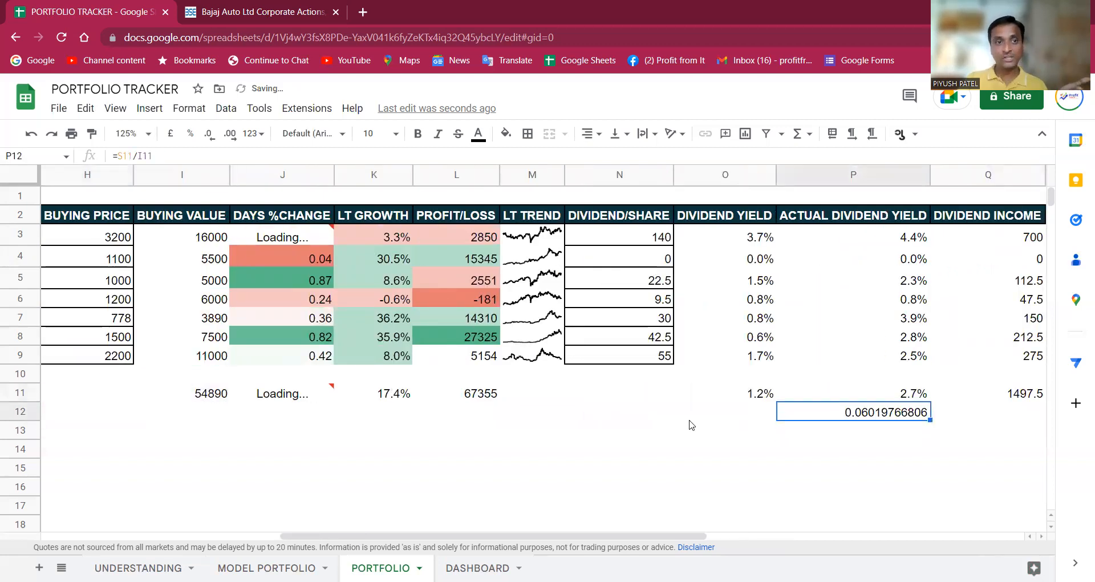
# Format the earnings yield in P12 as a percentage with one decimal place.
pyautogui.click(190, 133)
pyautogui.click(208, 134)
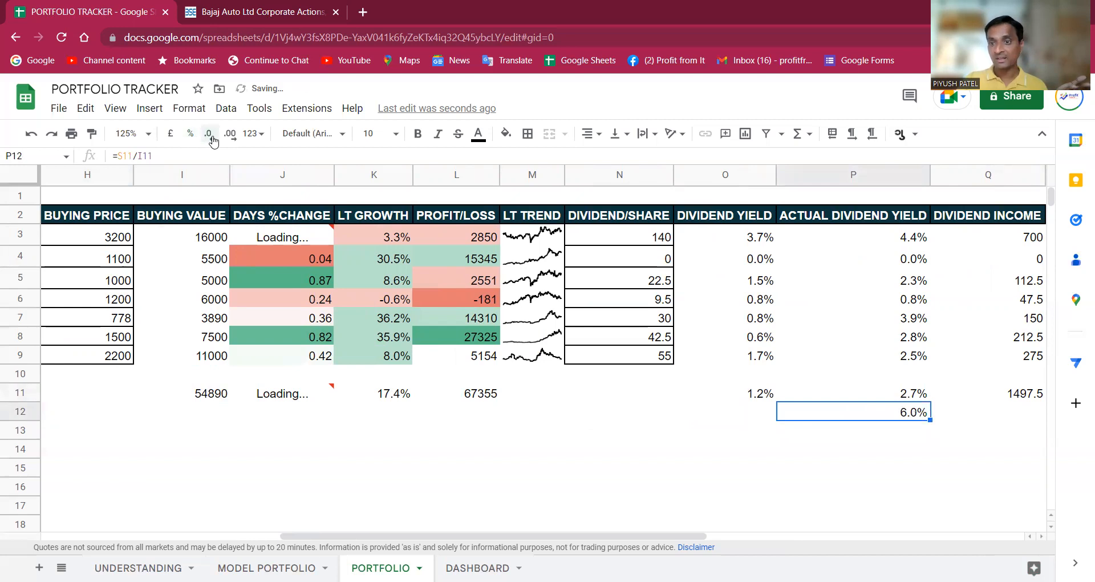
pyautogui.click(916, 489)
pyautogui.moveTo(665, 536); pyautogui.dragTo(802, 532)
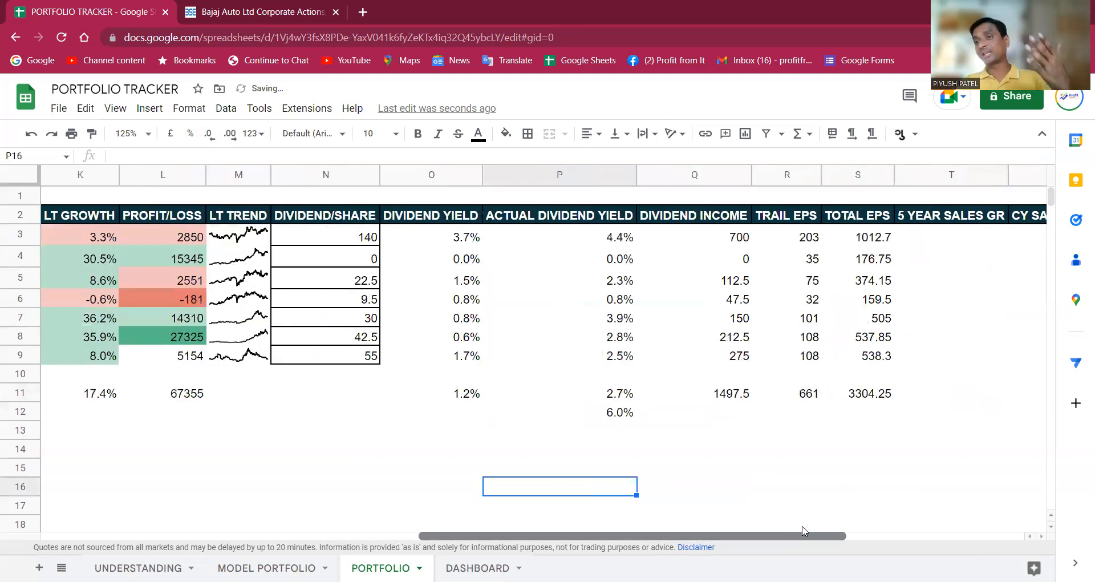
# Compare the earnings yield in P12 with the TOTAL EPS figures in column S.
pyautogui.click(612, 418)
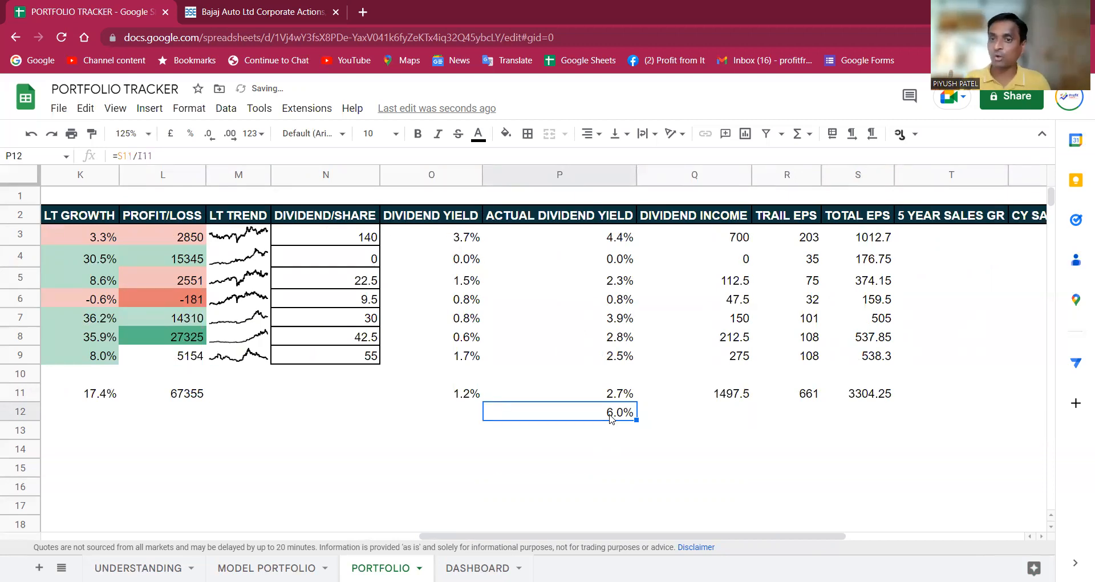
pyautogui.press('Right')
pyautogui.press('Right')
pyautogui.press('Right')
pyautogui.press('Right')
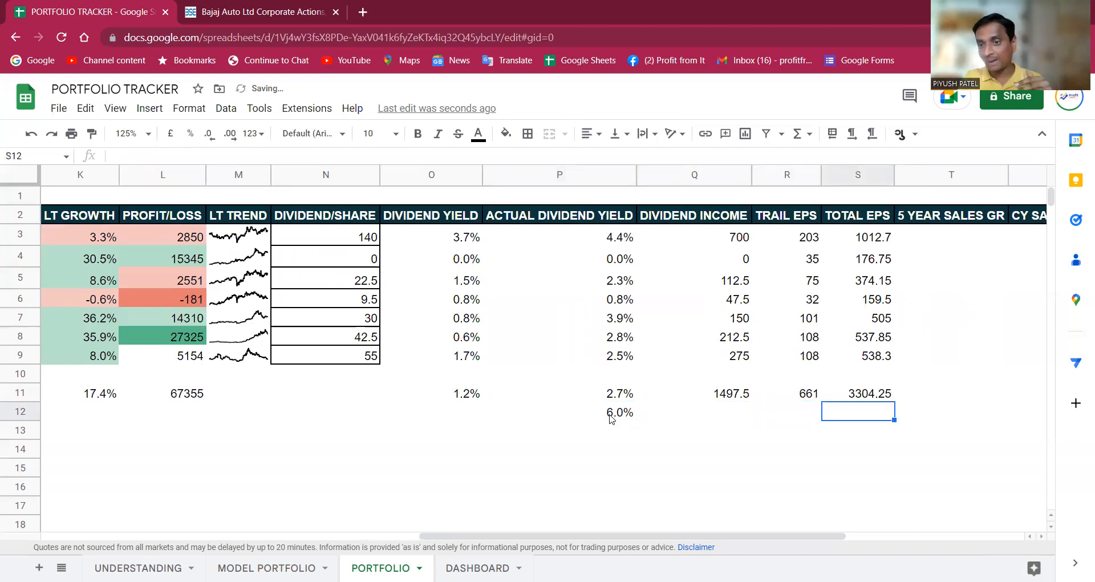
pyautogui.press('Up')
pyautogui.press('Up')
pyautogui.press('Up')
pyautogui.press('Up')
pyautogui.press('Up')
pyautogui.press('Up')
pyautogui.press('Up')
pyautogui.press('Up')
pyautogui.press('Up')
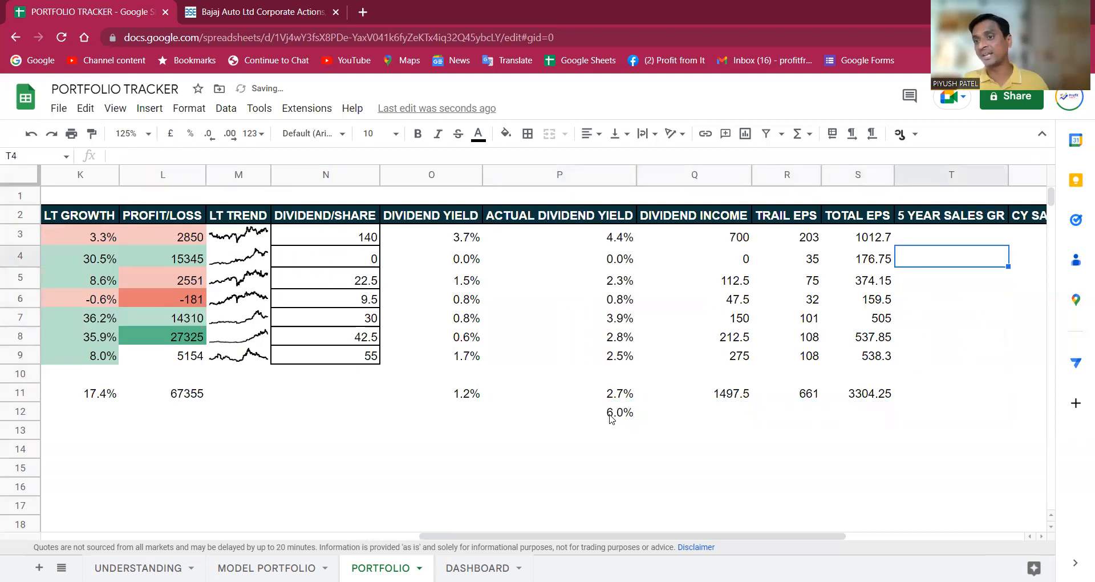
# Examine the 5 YEAR SALES GR, CY SALES GR and PROFIT CY headings in T2:V2.
pyautogui.hscroll(3, 610, 419)
pyautogui.press('Up')
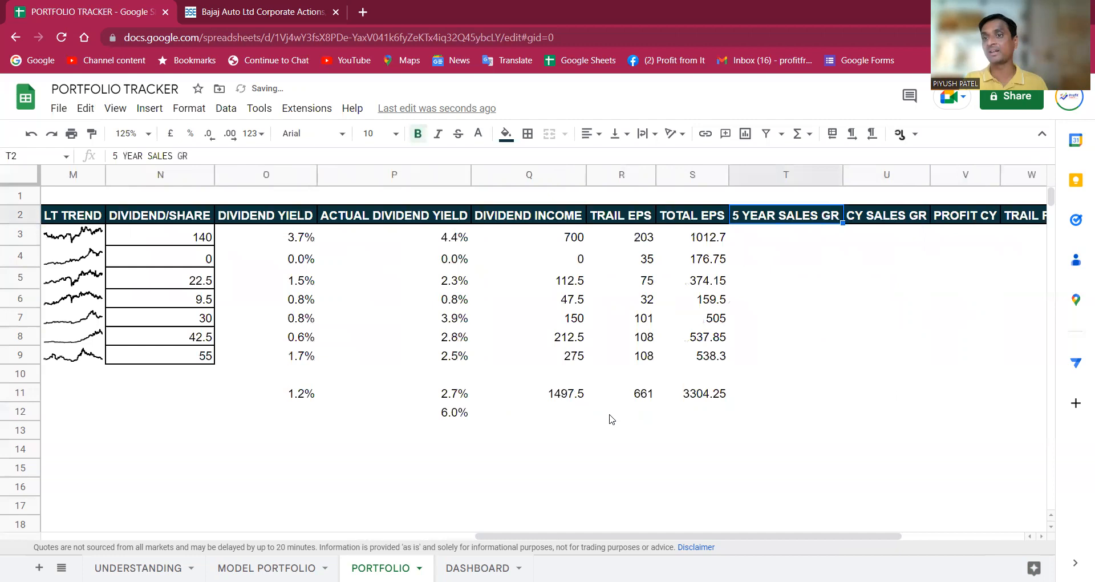
pyautogui.press('Right')
pyautogui.press('Right')
pyautogui.hotkey('shift', 'Left')
pyautogui.hotkey('shift', 'Left')
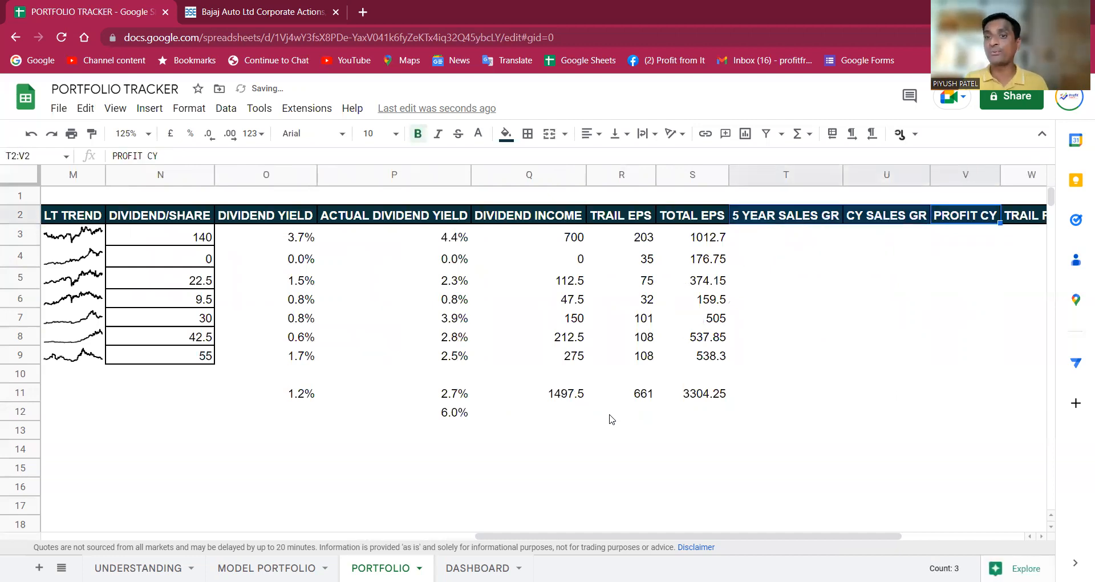
pyautogui.hotkey('shift', 'Down')
pyautogui.press('Up')
pyautogui.press('Down')
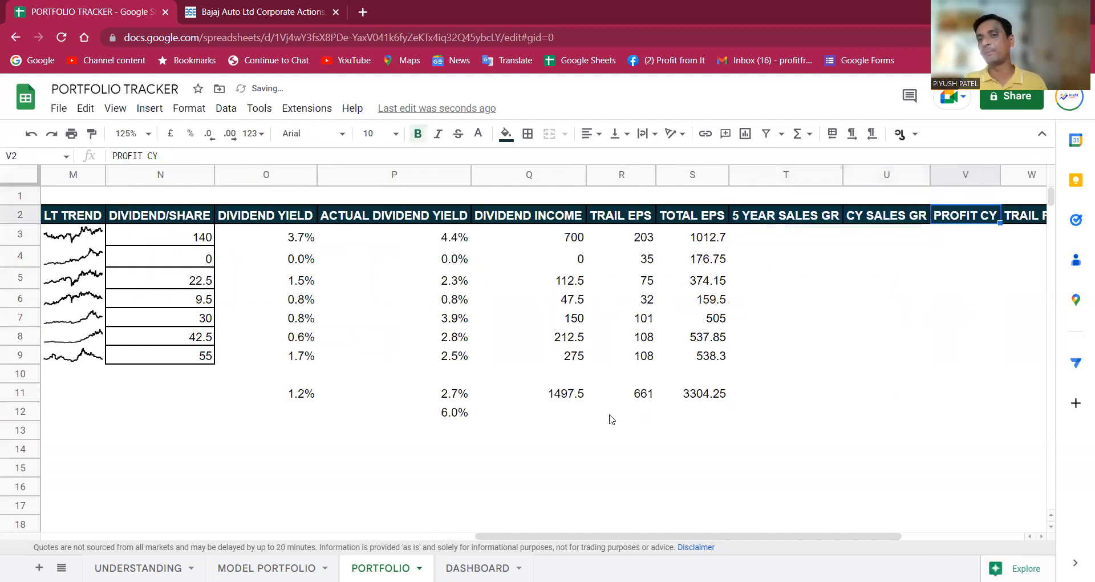
pyautogui.hotkey('shift', 'Left')
pyautogui.hotkey('shift', 'Left')
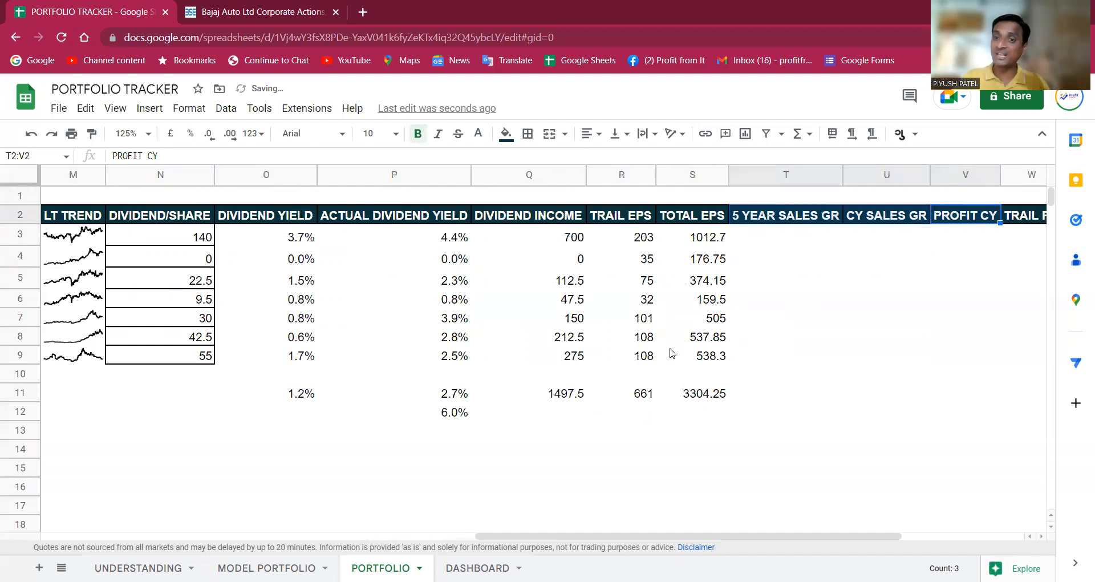
pyautogui.click(787, 244)
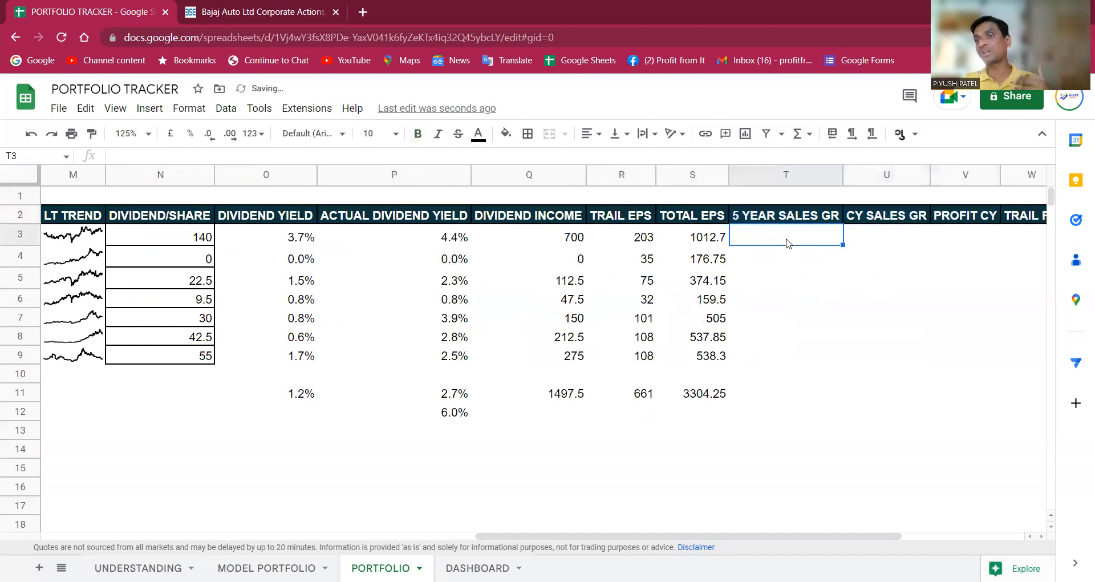
pyautogui.click(814, 217)
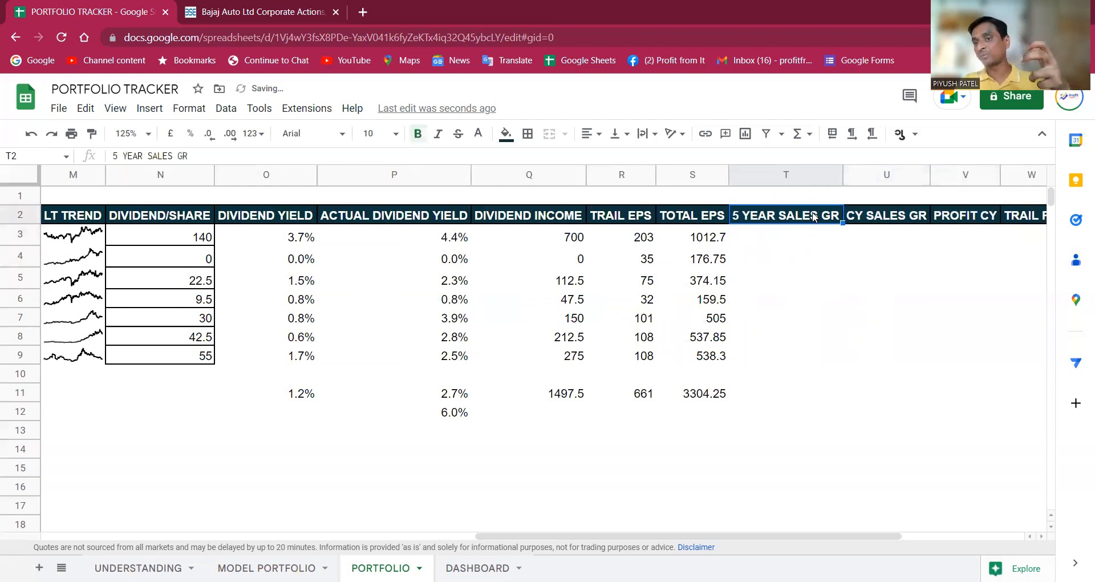
pyautogui.keyDown('shift'); pyautogui.click(892, 221); pyautogui.keyUp('shift')
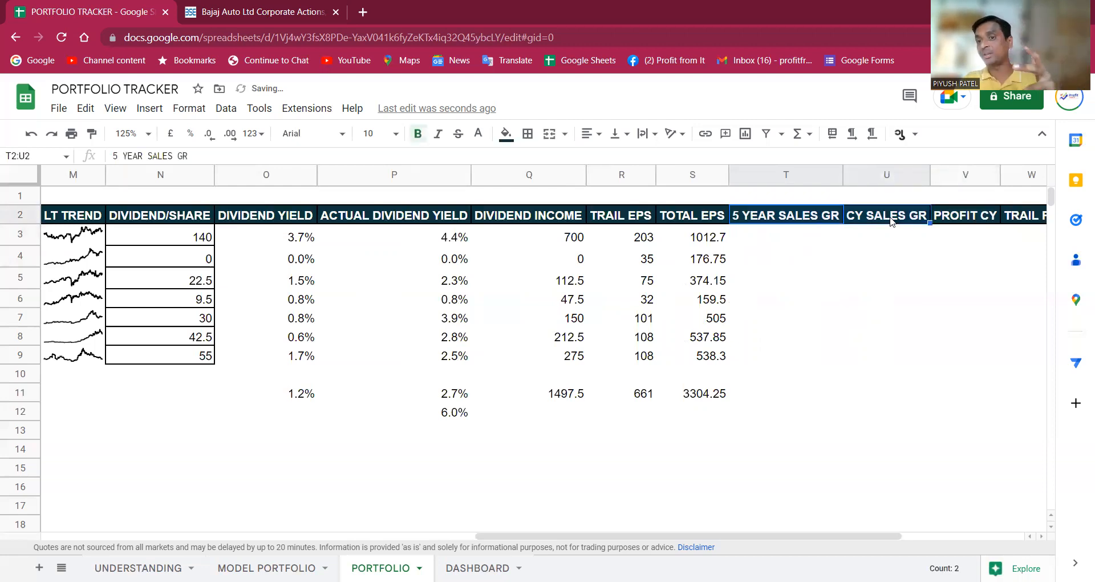
pyautogui.click(891, 221)
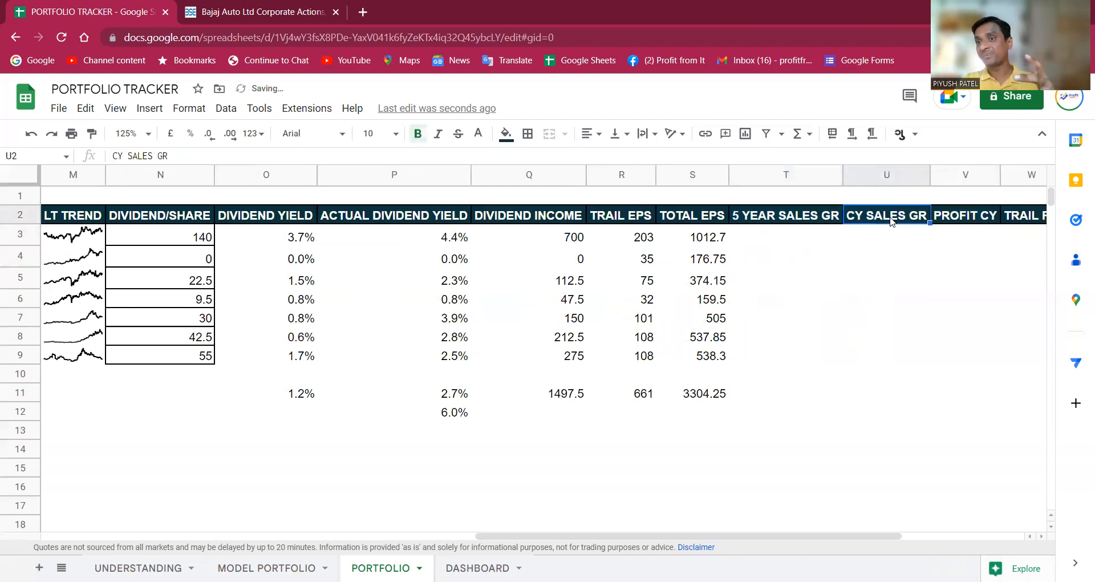
pyautogui.click(971, 219)
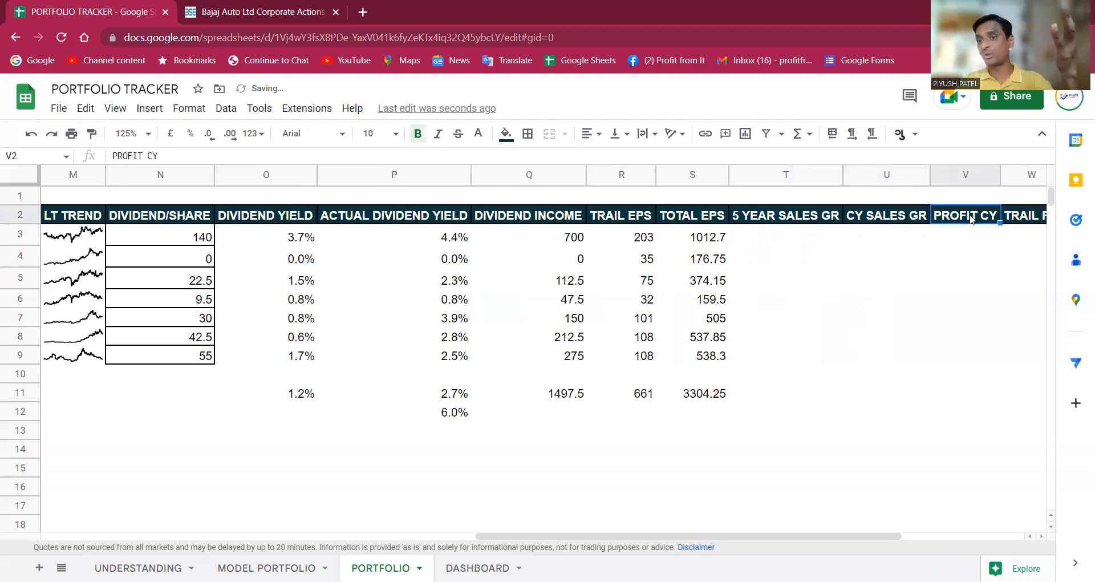
pyautogui.keyDown('shift'); pyautogui.click(859, 218); pyautogui.keyUp('shift')
pyautogui.click(812, 214)
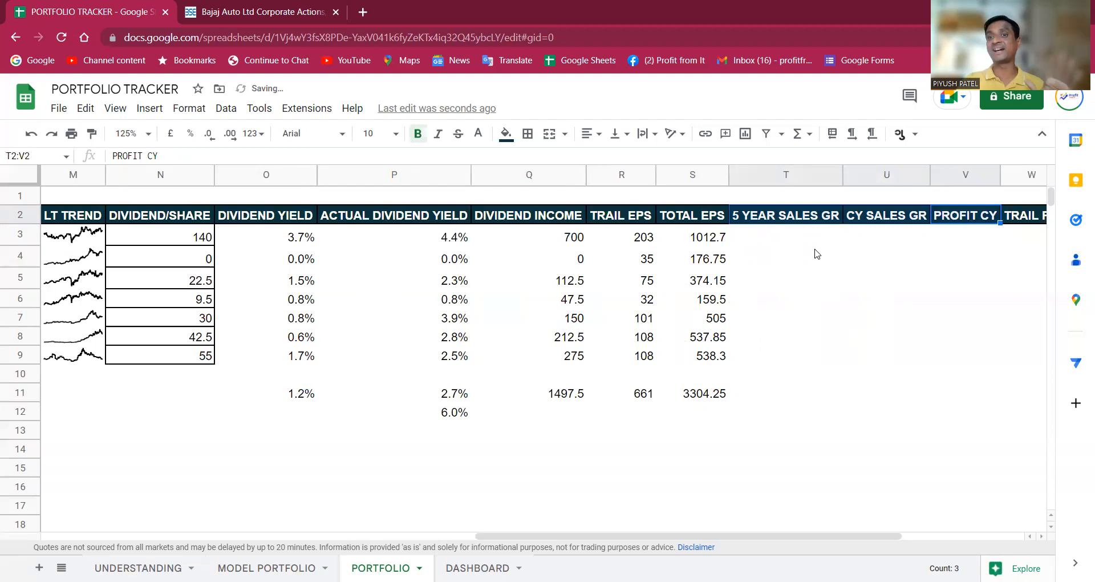
pyautogui.click(813, 244)
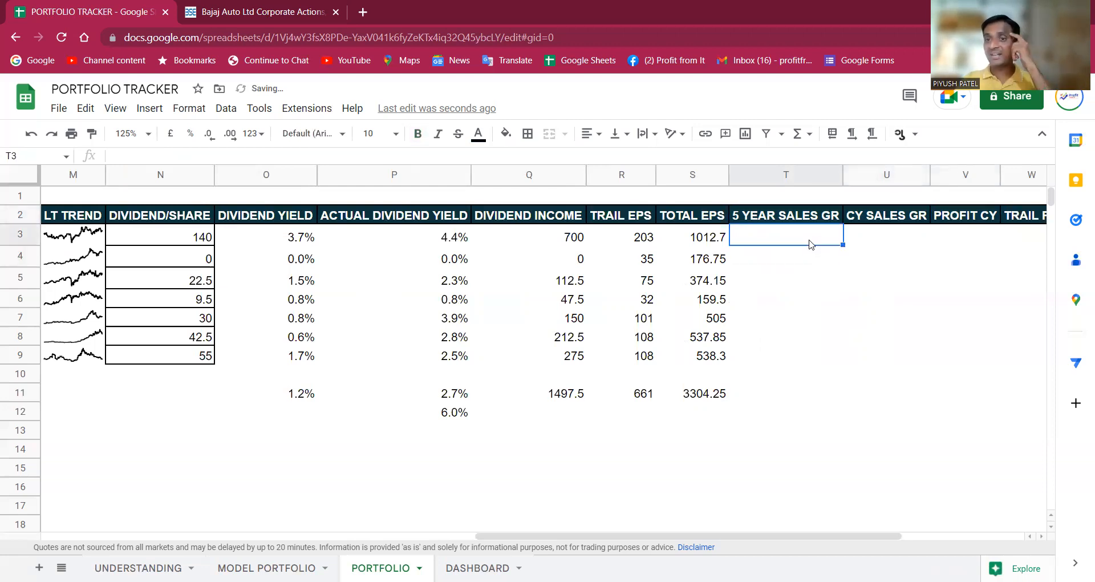
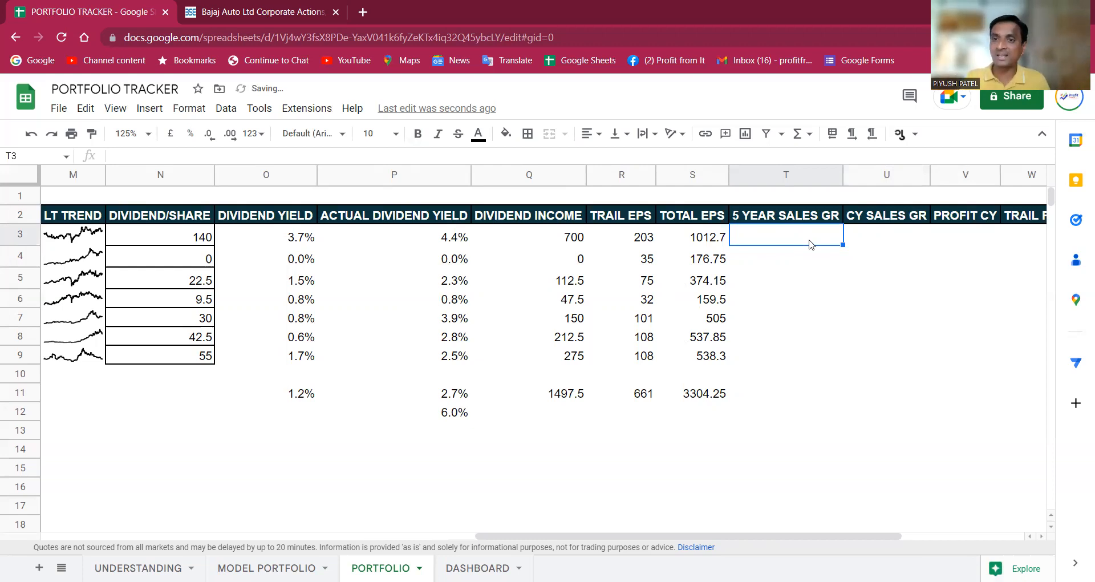
# Look across the row 3 cells of the growth columns from 5 YEAR SALES GR to TRAIL PE.
pyautogui.press('Right')
pyautogui.press('Right')
pyautogui.press('Right')
pyautogui.press('Left')
pyautogui.press('Left')
pyautogui.press('Left')
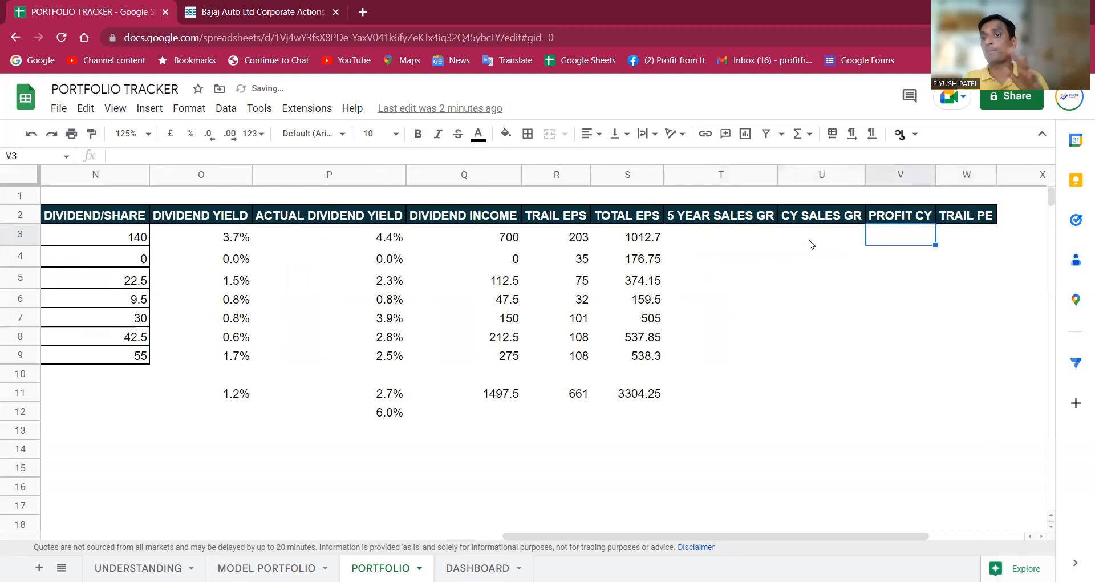
pyautogui.press('Right')
pyautogui.press('Right')
pyautogui.press('Right')
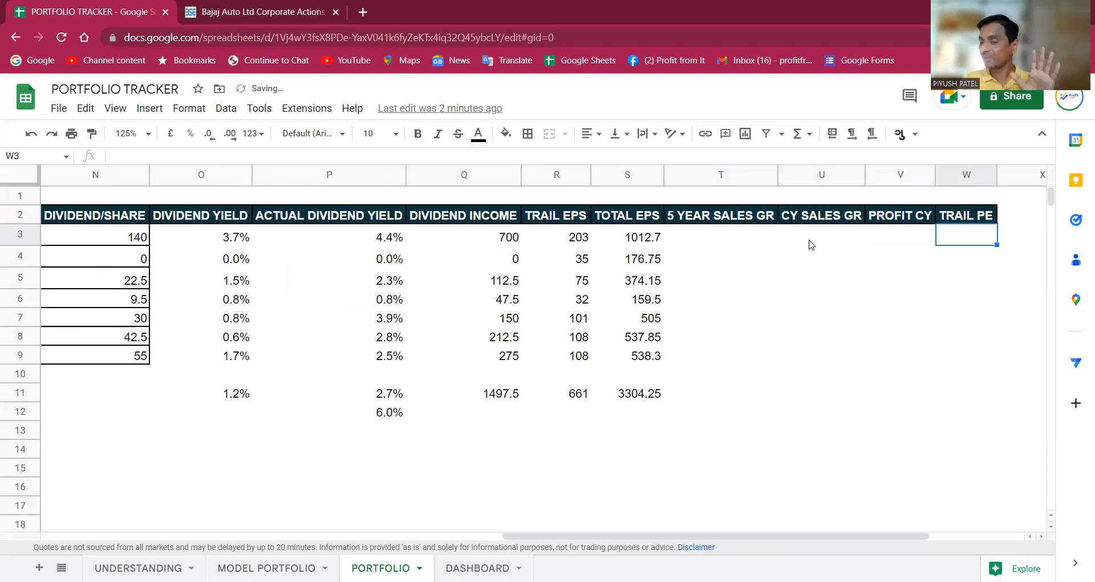
pyautogui.press('Left')
pyautogui.press('Left')
pyautogui.press('Left')
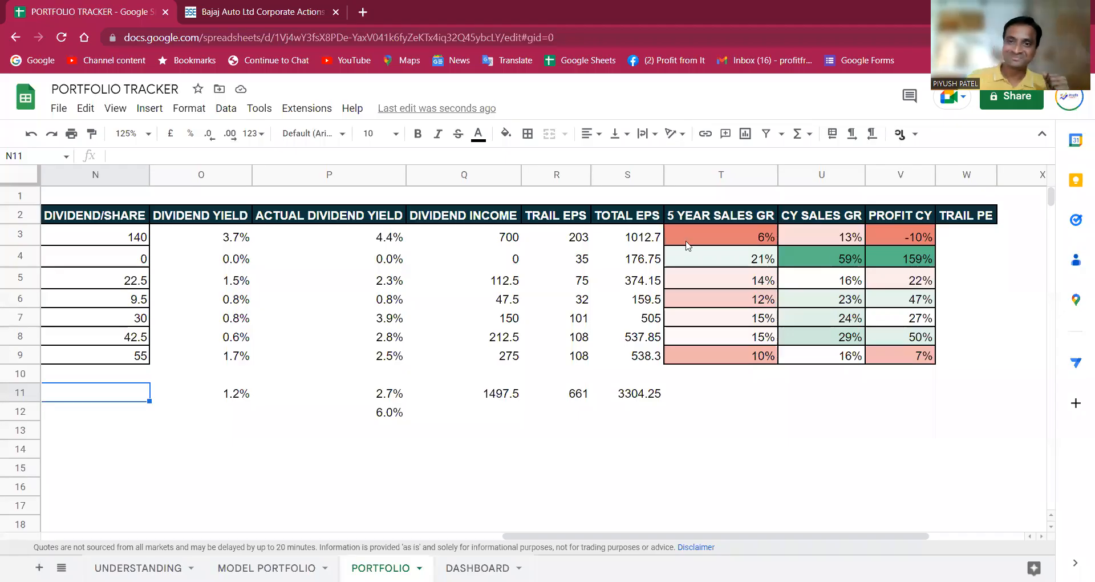
# Review the 5 YEAR SALES GR figures in T3:T9 alongside the CY SALES GR column.
pyautogui.click(698, 277)
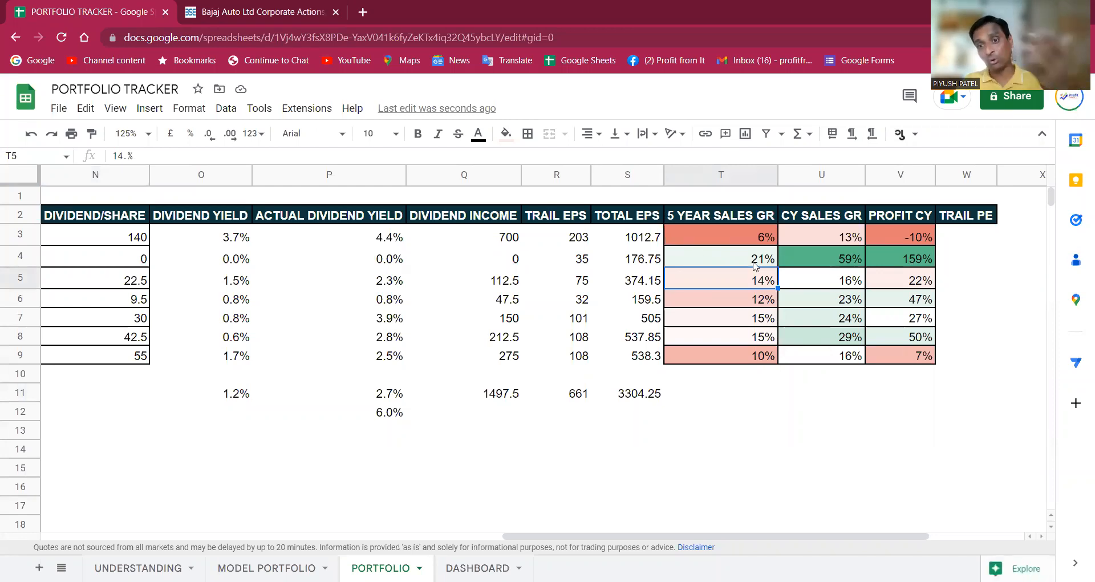
pyautogui.moveTo(765, 239); pyautogui.dragTo(762, 358)
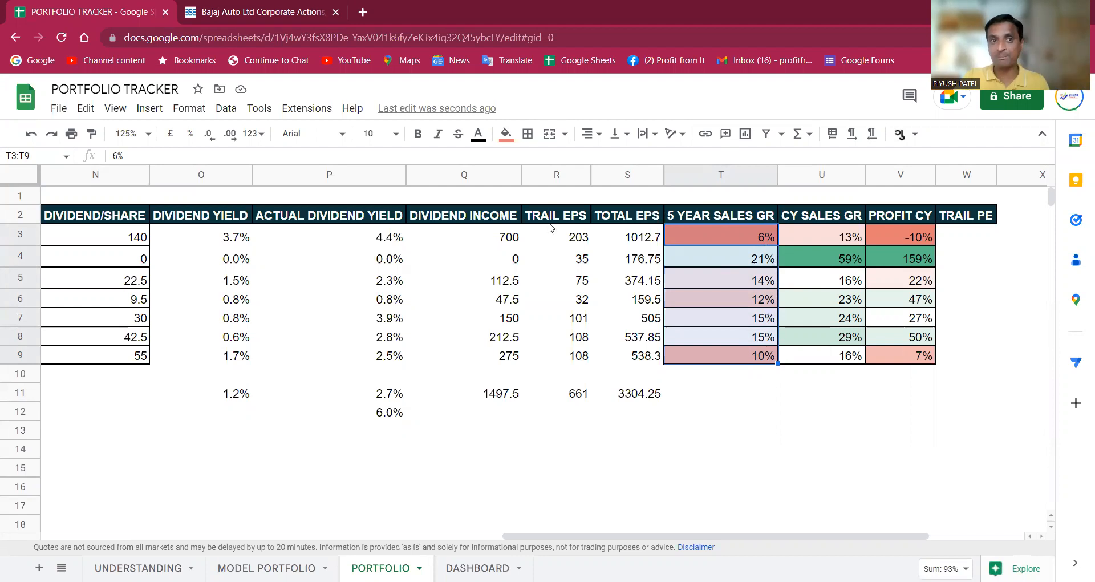
pyautogui.click(812, 296)
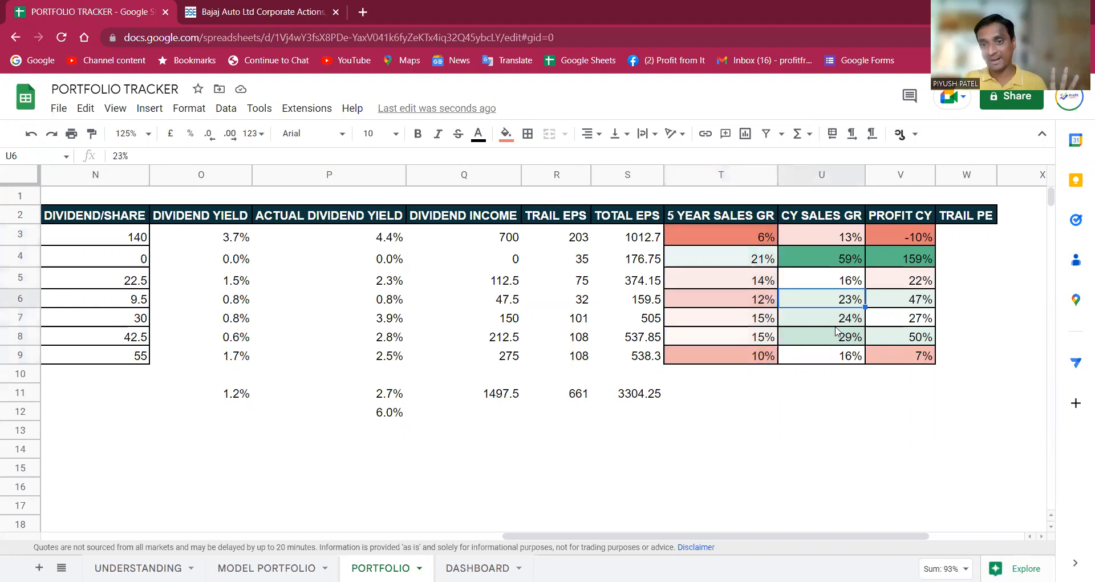
# Calculate the median of the 5 YEAR SALES GR values in T11 with =MEDIAN(T3:T9).
pyautogui.click(750, 401)
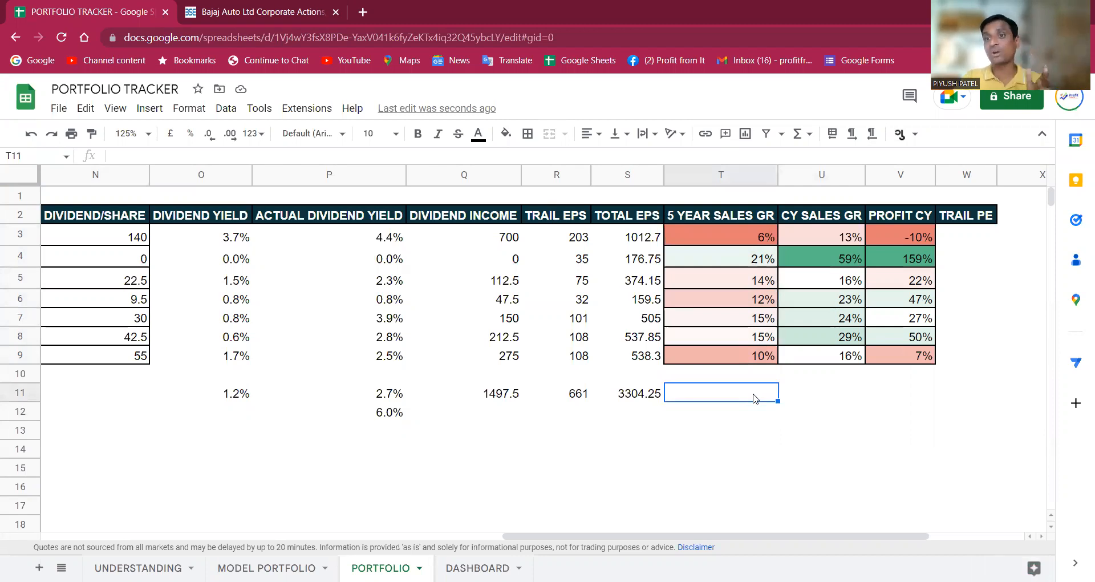
pyautogui.write('=MEIDNA')
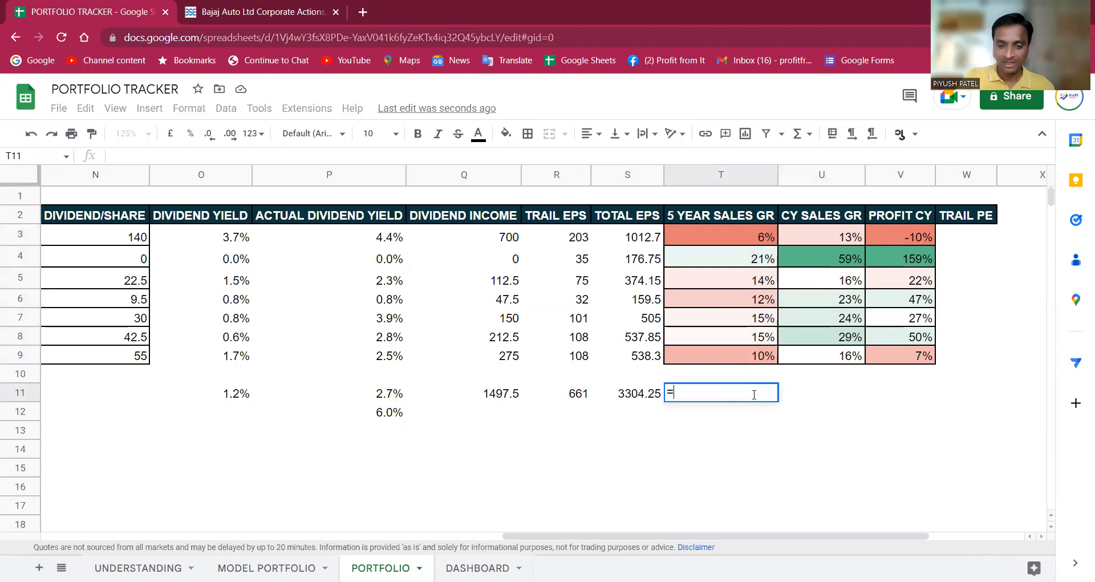
pyautogui.press('BackSpace')
pyautogui.press('BackSpace')
pyautogui.press('BackSpace')
pyautogui.press('BackSpace')
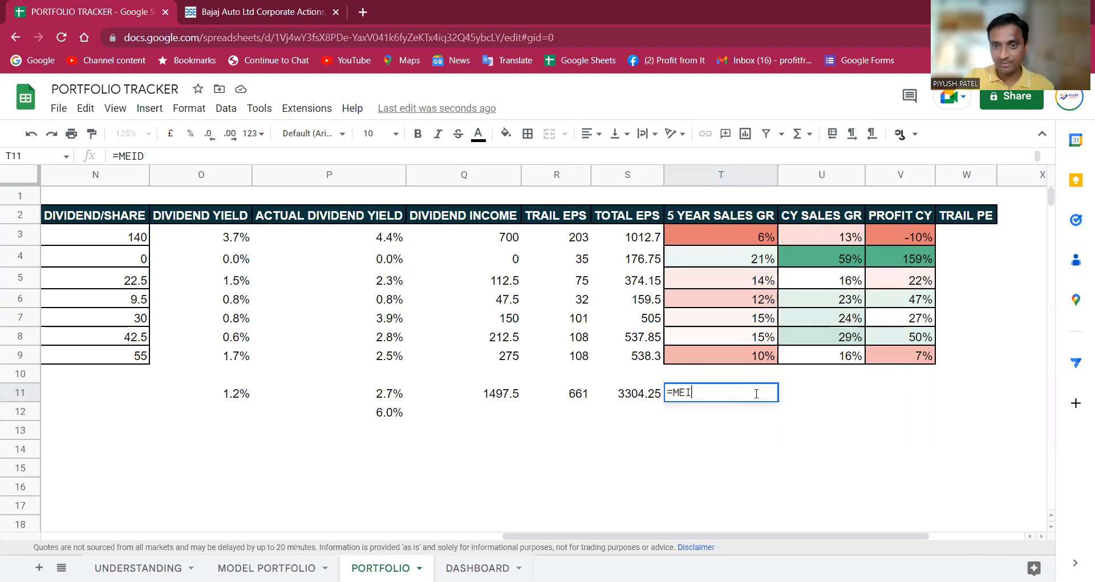
pyautogui.write('DIAN')
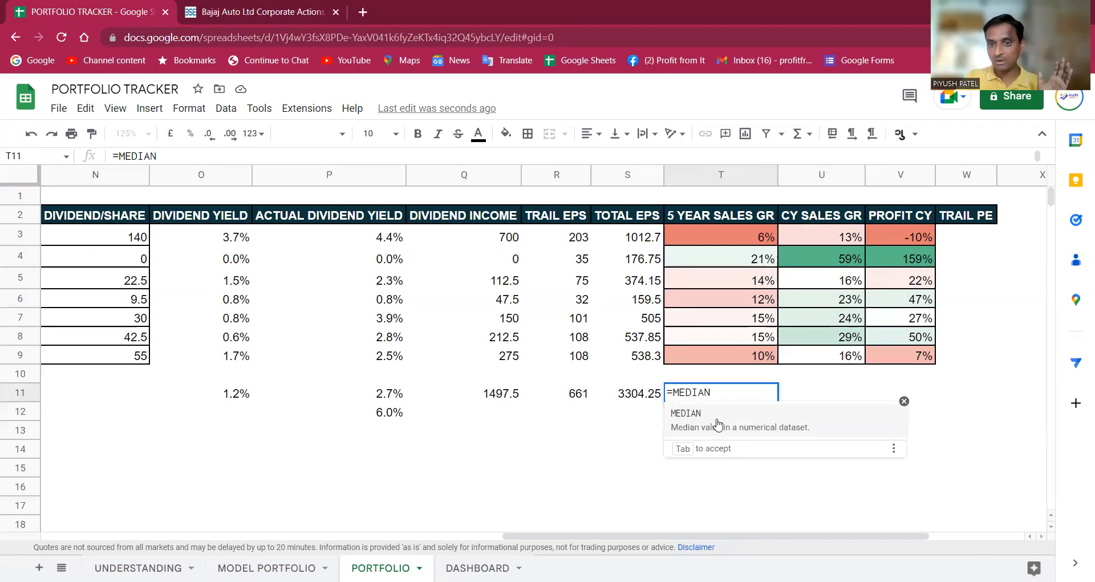
pyautogui.write('(')
pyautogui.moveTo(753, 237); pyautogui.dragTo(758, 362)
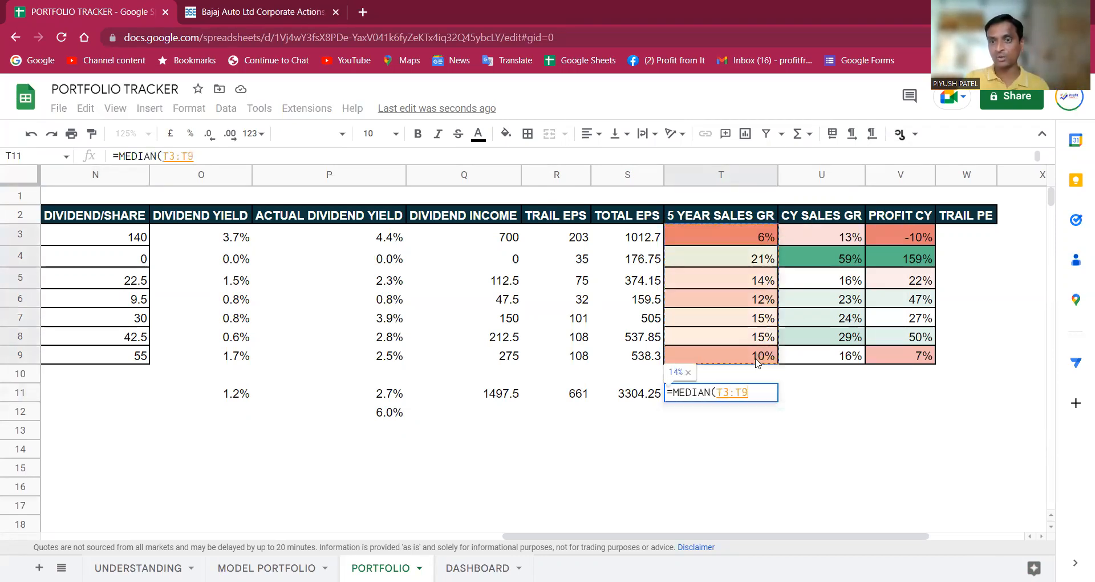
pyautogui.press('Return')
pyautogui.press('Up')
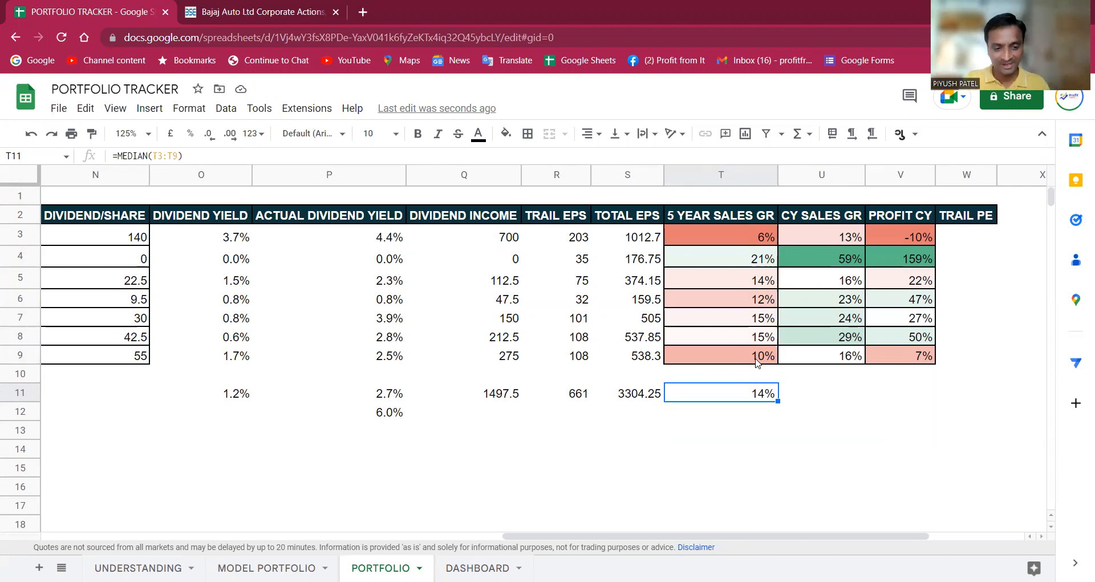
# Extend the median formula to U11 and V11 for the CY SALES GR and PROFIT CY columns.
pyautogui.press('Right')
pyautogui.write('23%')
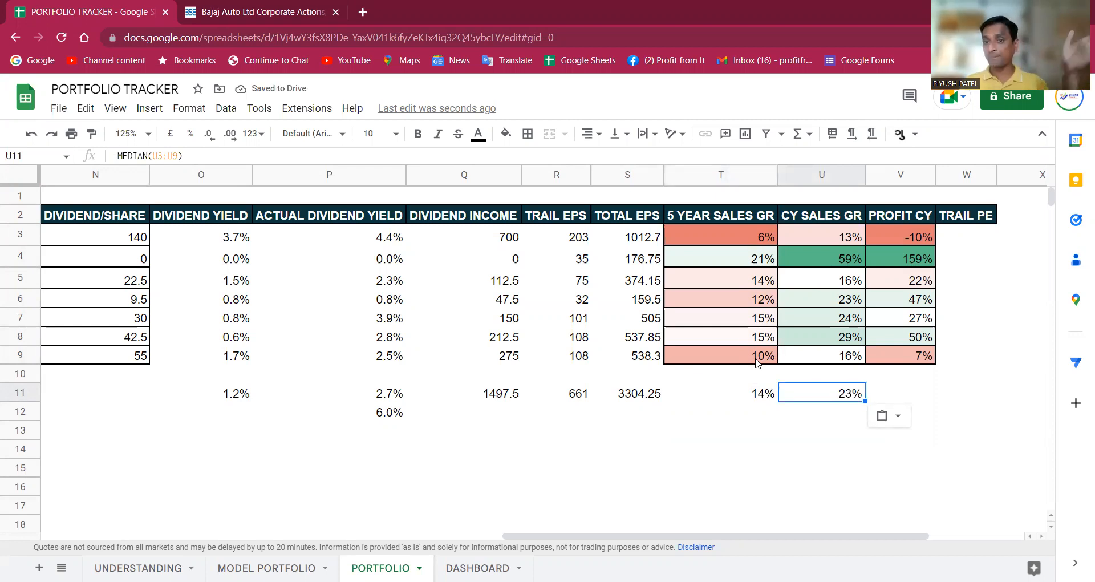
pyautogui.press('Right')
pyautogui.write('=MEDIAN(V3:V9)')
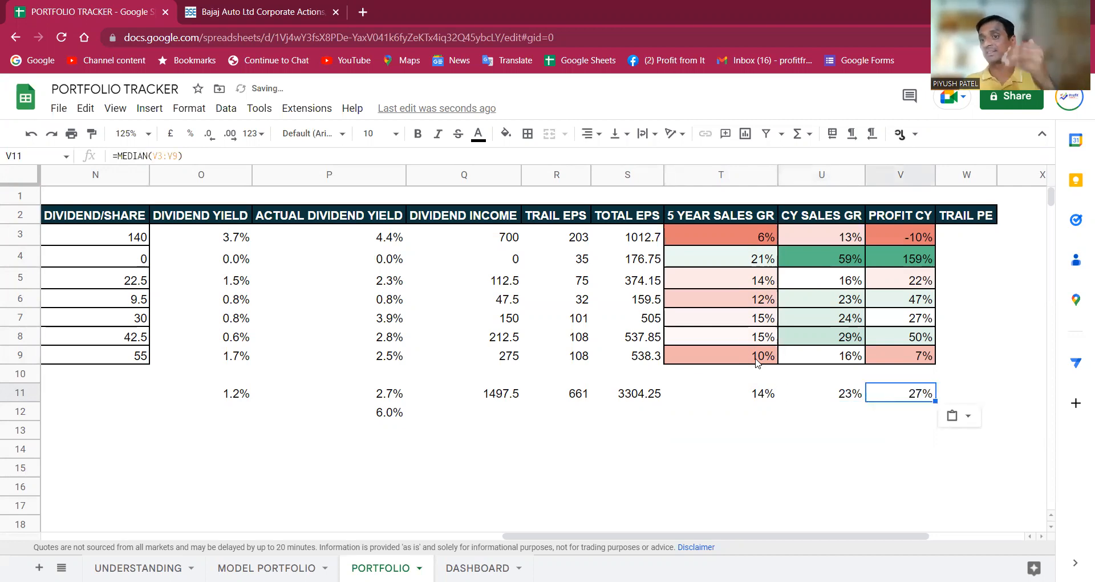
# Compare the highest and lowest PROFIT CY values in column V with the median in V11.
pyautogui.click(925, 261)
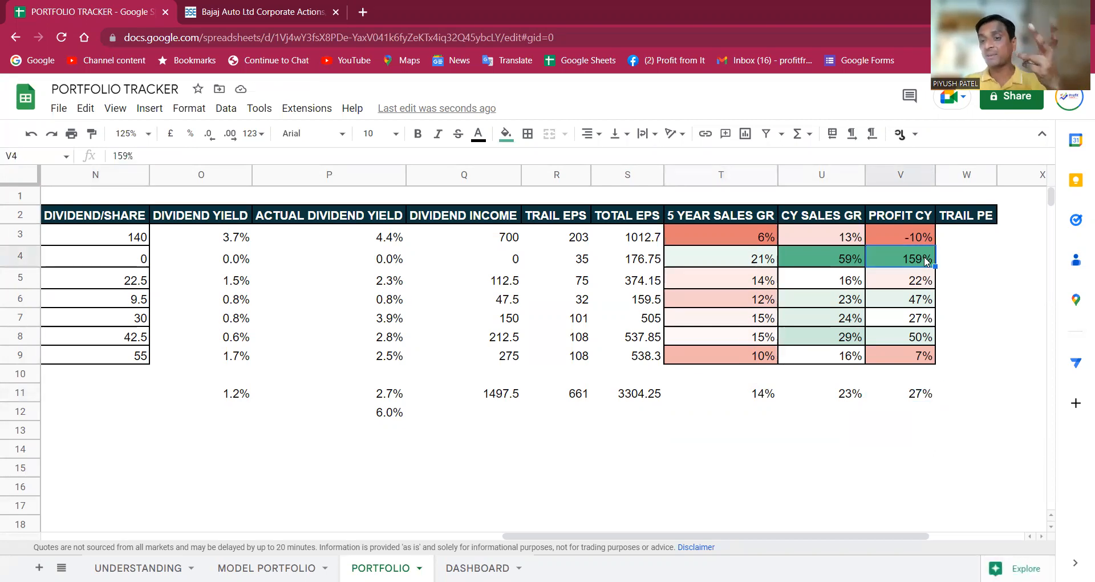
pyautogui.click(925, 240)
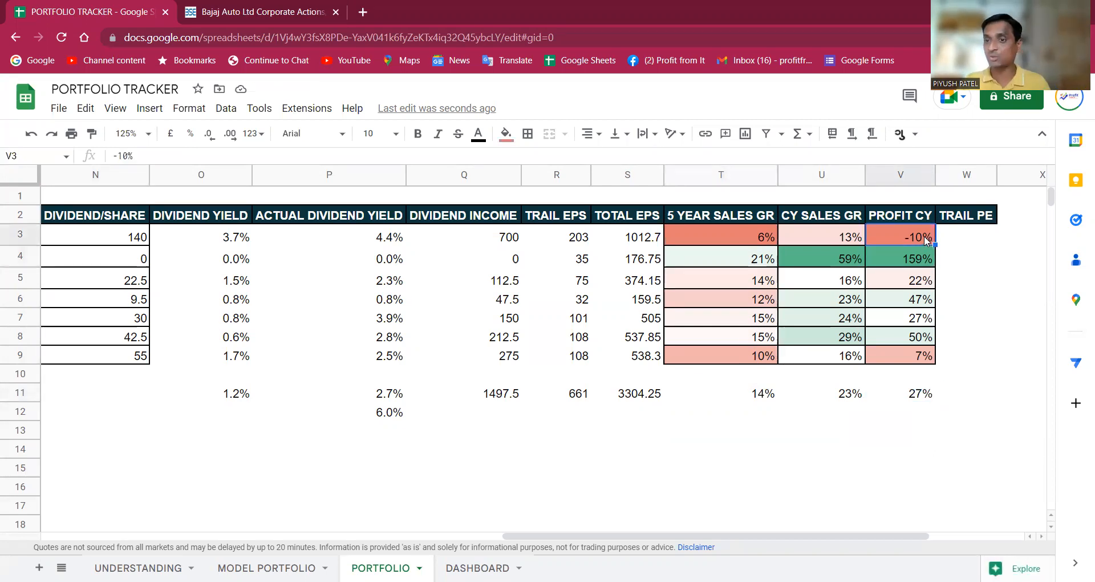
pyautogui.click(921, 361)
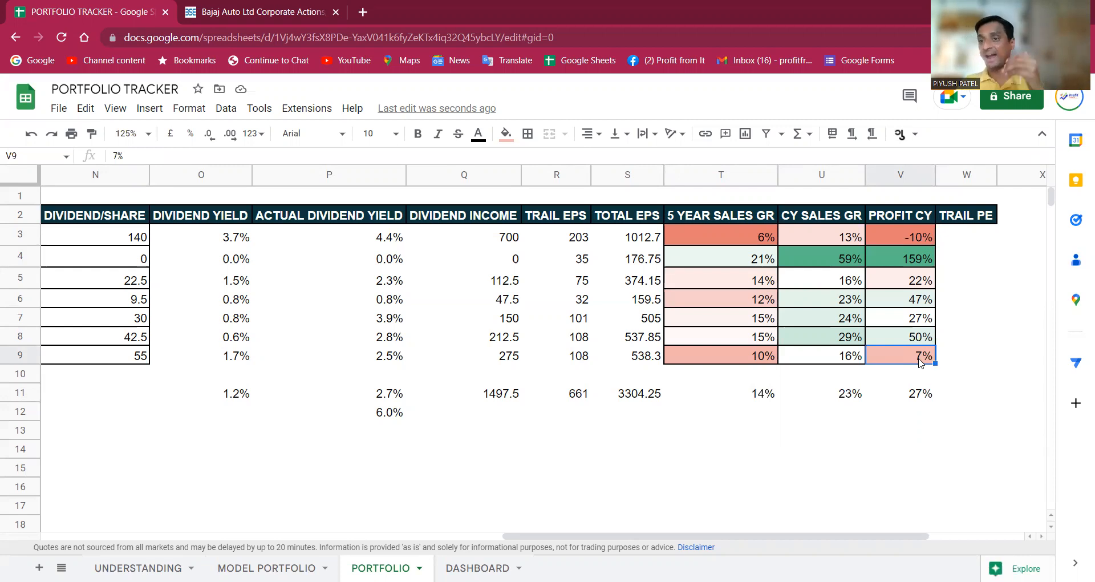
pyautogui.click(924, 394)
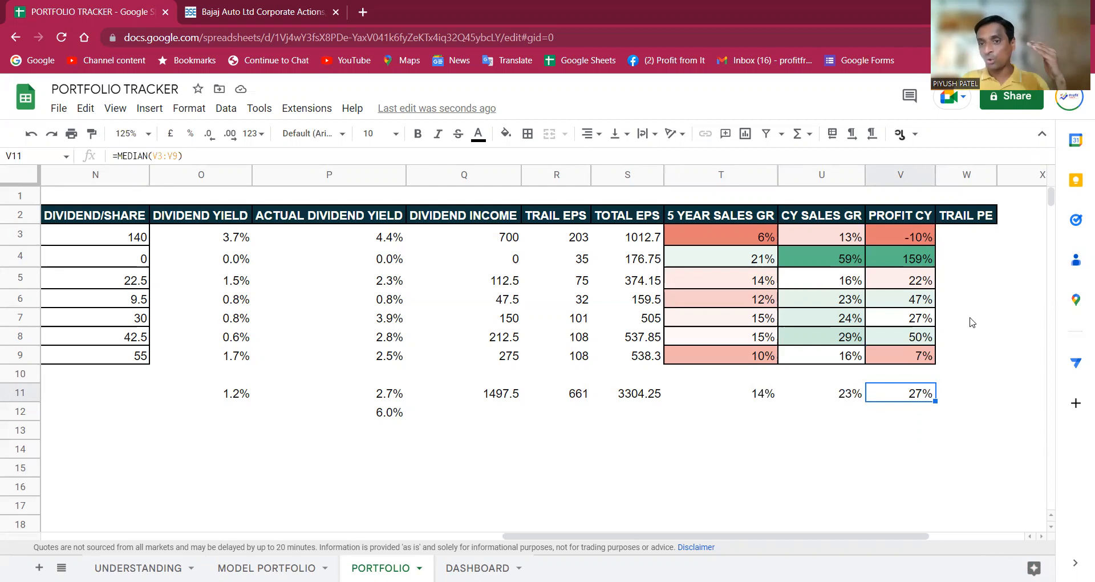
pyautogui.click(925, 237)
# Copy the TRAIL EPS formula from R3 into W3 under TRAIL PE.
pyautogui.click(969, 238)
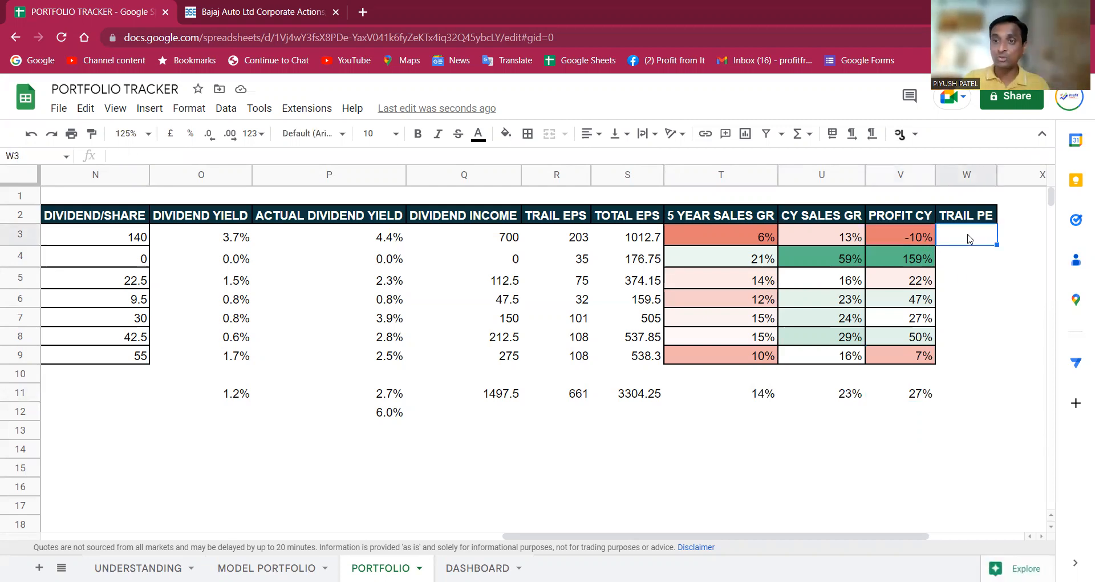
pyautogui.press('Left')
pyautogui.press('Left')
pyautogui.press('Left')
pyautogui.press('Left')
pyautogui.press('Left')
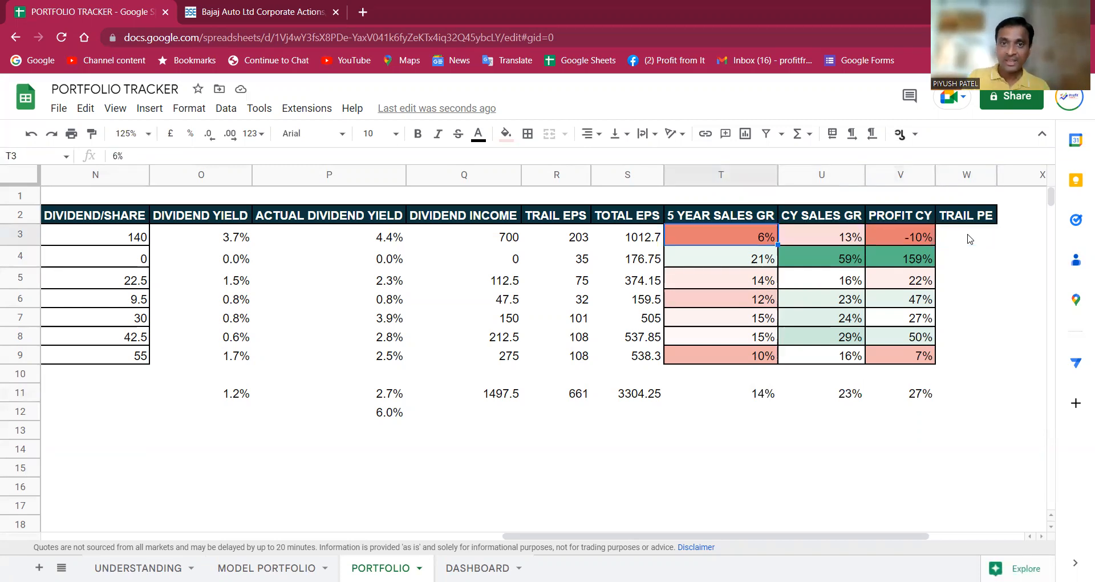
pyautogui.press('Right')
pyautogui.press('Right')
pyautogui.press('Right')
pyautogui.press('Right')
pyautogui.press('Right')
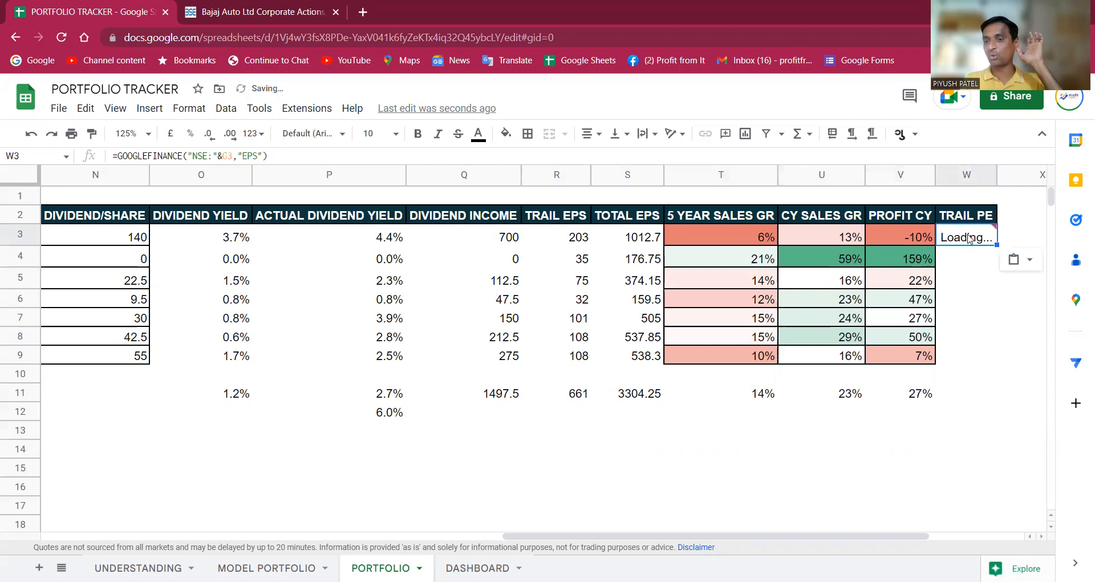
# Change the formula in W3 to =GOOGLEFINANCE("NSE:"&B3,"PE").
pyautogui.doubleClick(968, 236)
pyautogui.press('Left')
pyautogui.press('Left')
pyautogui.press('Left')
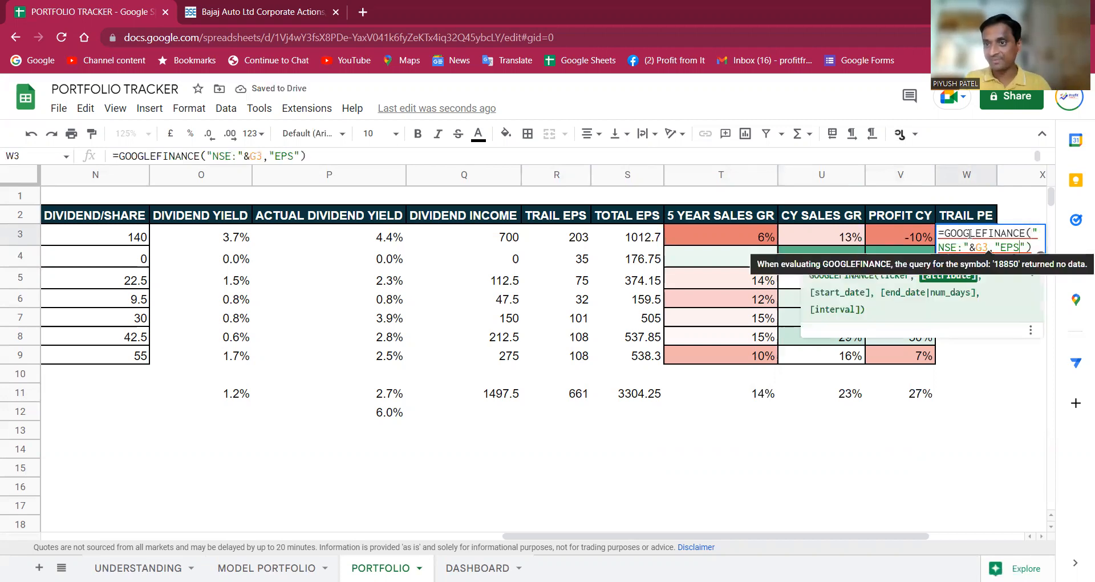
pyautogui.press('Left')
pyautogui.press('Left')
pyautogui.press('BackSpace')
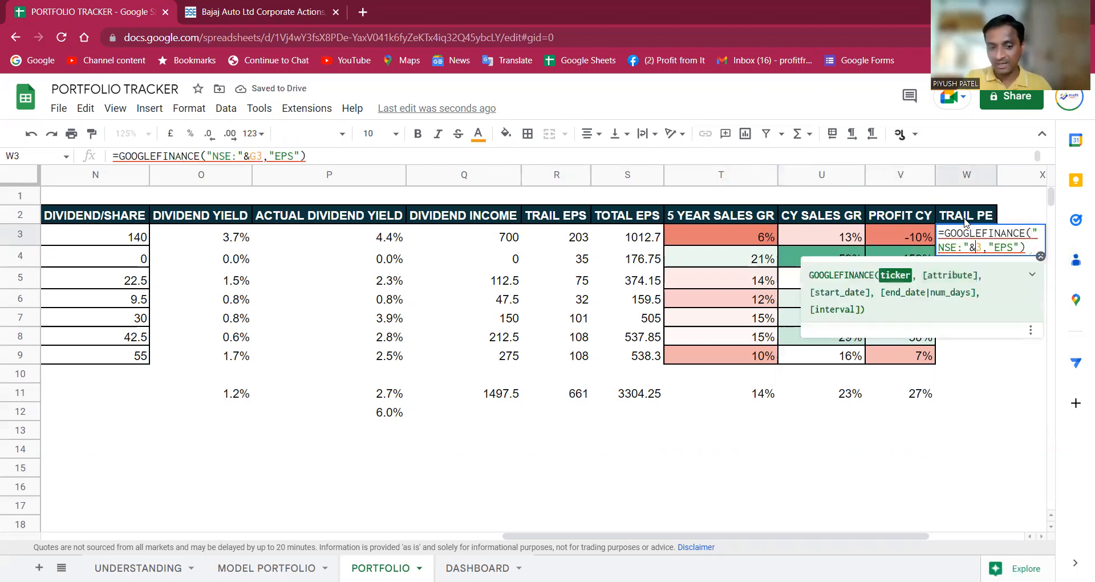
pyautogui.write('B')
pyautogui.press('Right')
pyautogui.press('Right')
pyautogui.press('Right')
pyautogui.press('Delete')
pyautogui.press('Delete')
pyautogui.press('Delete')
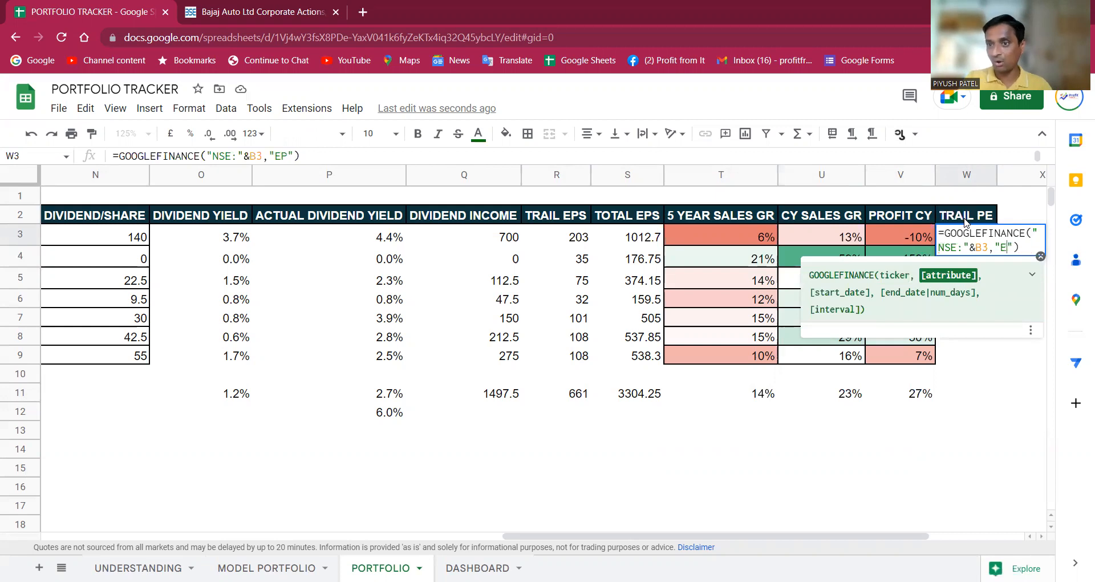
pyautogui.write('PE')
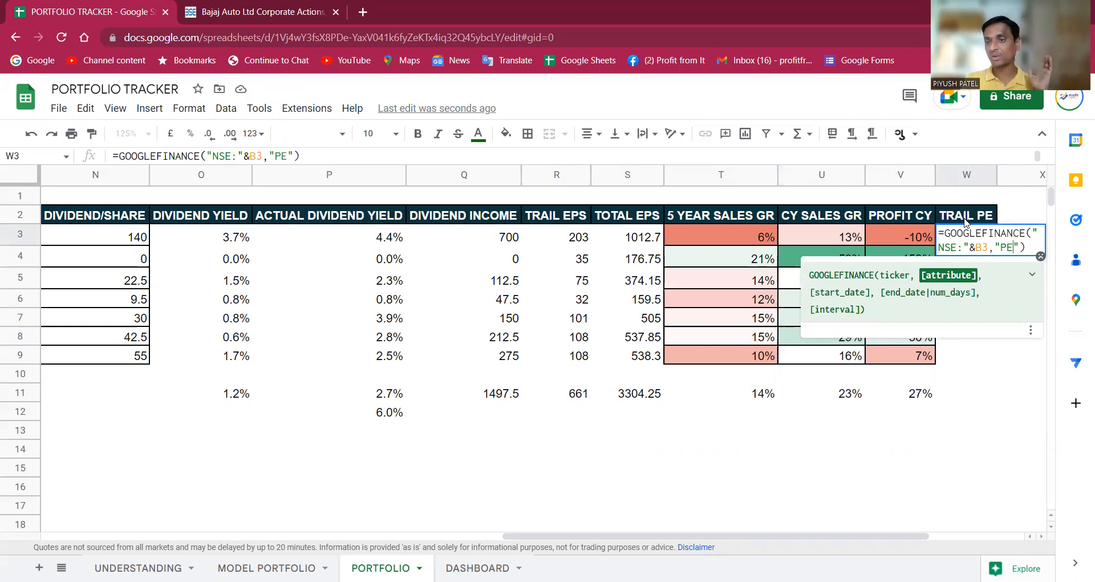
pyautogui.press('Return')
# Copy the trailing PE formula from W3 down through W9.
pyautogui.press('Up')
pyautogui.hotkey('ctrl', 'c')
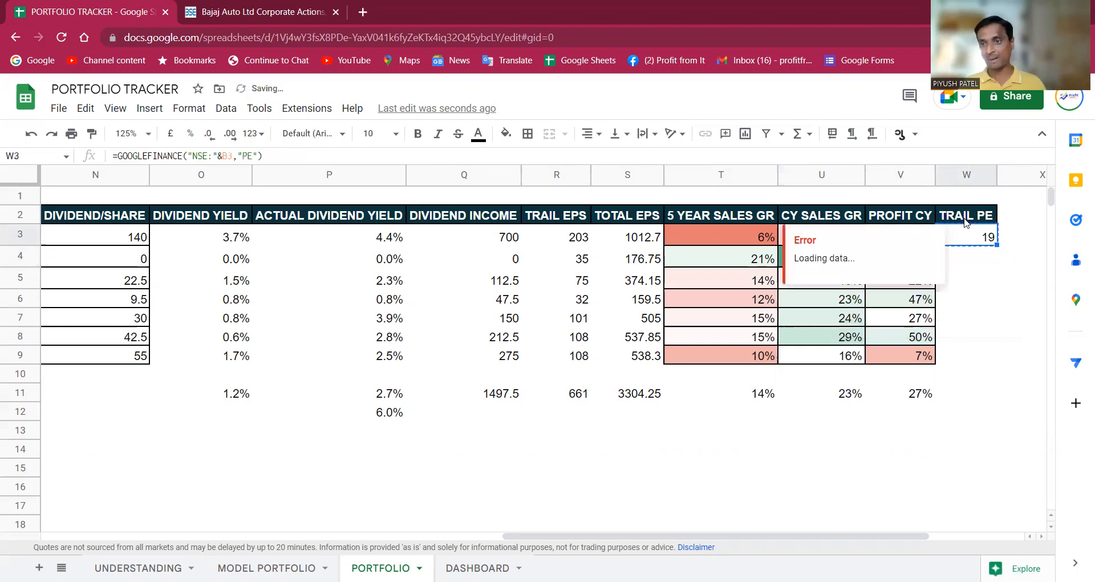
pyautogui.hotkey('shift', 'Down')
pyautogui.hotkey('shift', 'Down')
pyautogui.hotkey('shift', 'Down')
pyautogui.hotkey('shift', 'Down')
pyautogui.hotkey('shift', 'Down')
pyautogui.hotkey('shift', 'Down')
pyautogui.hotkey('ctrl', 'v')
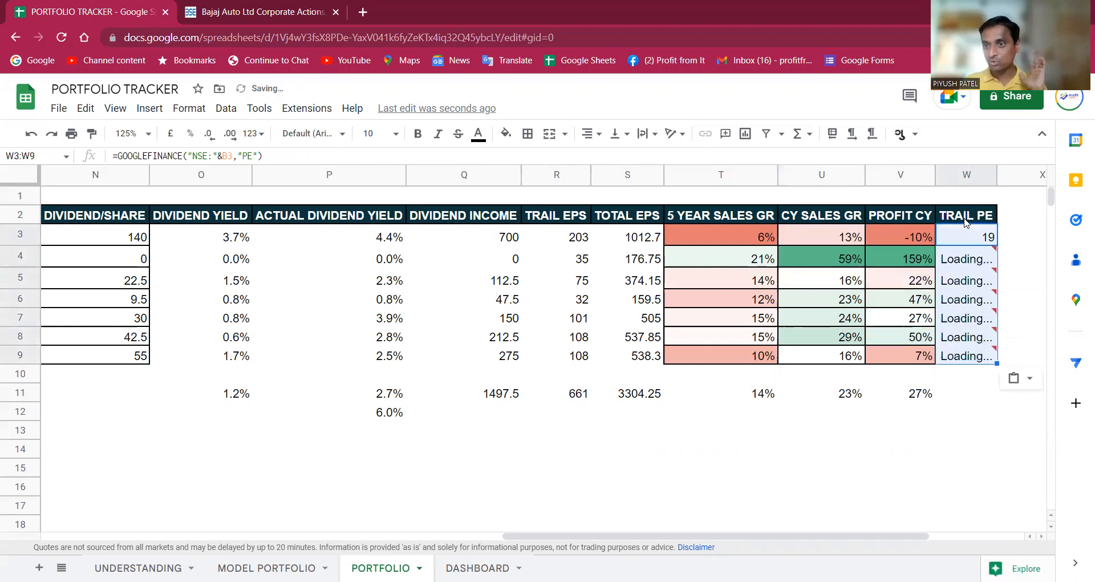
# Copy the median formula from V11 into W11 for the TRAIL PE column.
pyautogui.hotkey('ctrl', 'Down')
pyautogui.press('Down')
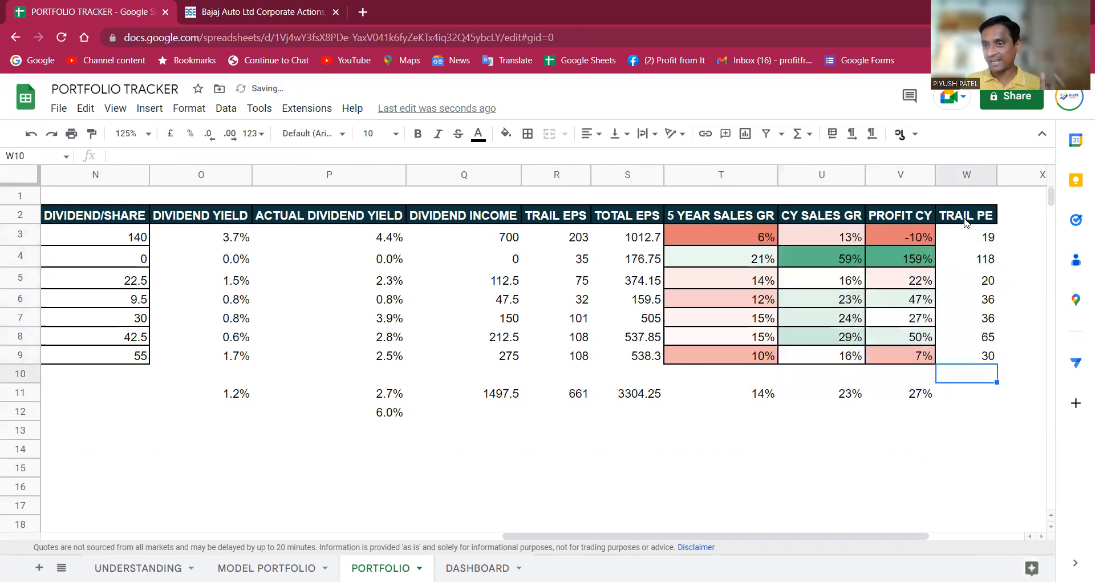
pyautogui.press('Down')
pyautogui.press('Down')
pyautogui.press('Left')
pyautogui.press('Up')
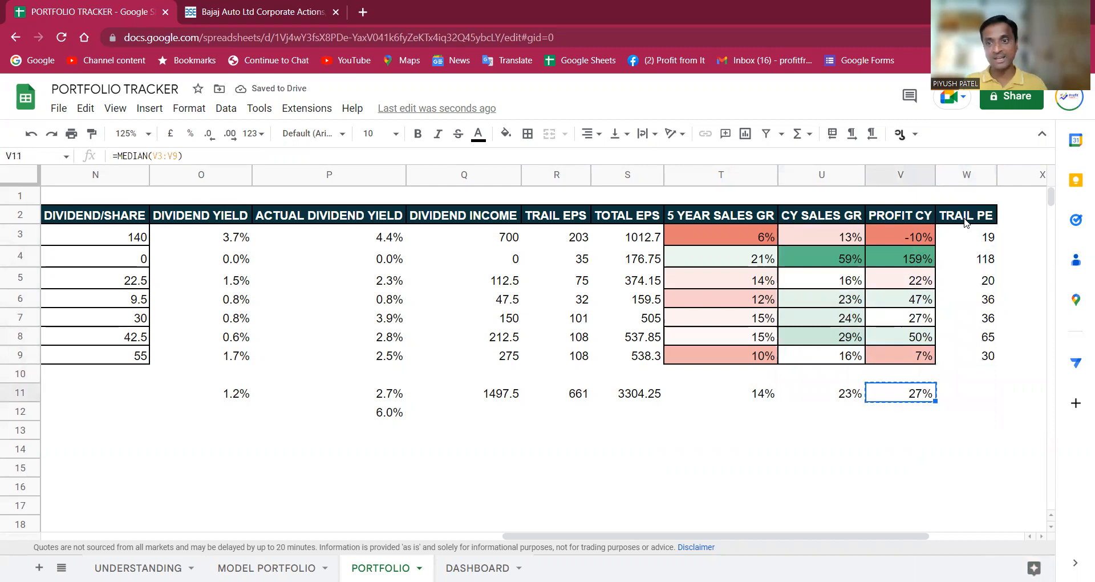
pyautogui.press('Right')
pyautogui.hotkey('ctrl', 'v')
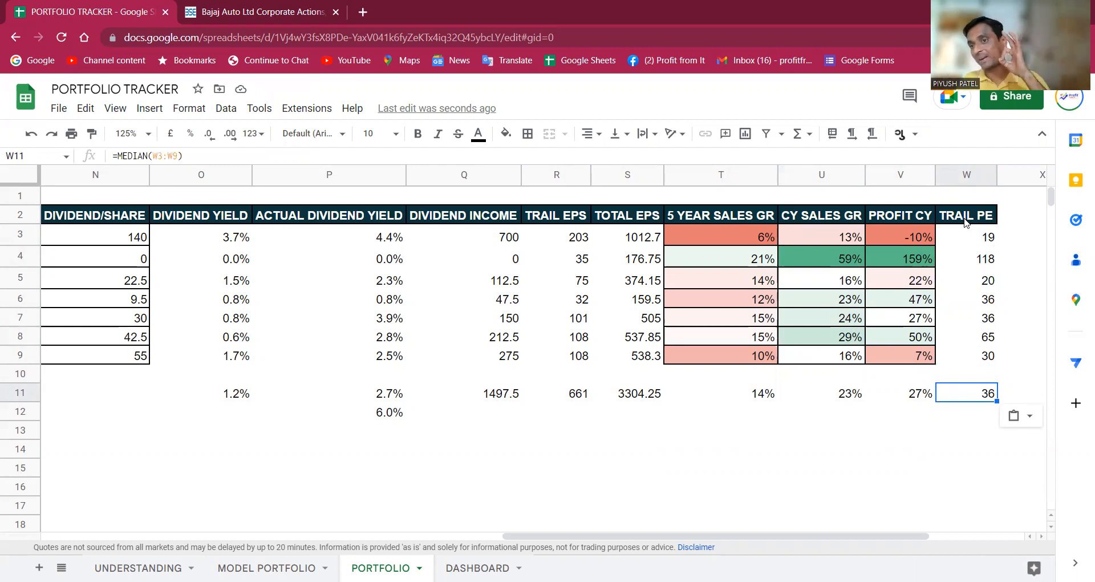
# Compare the TRAIL PE values and their median with the sales and profit growth figures in rows 3 and 4.
pyautogui.moveTo(979, 245); pyautogui.dragTo(986, 357)
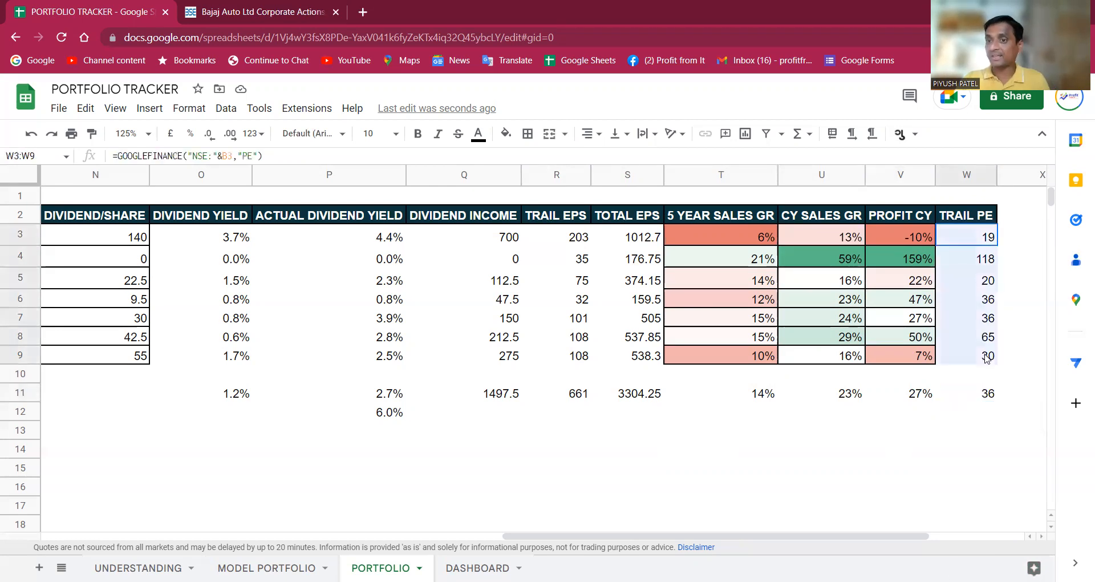
pyautogui.click(977, 403)
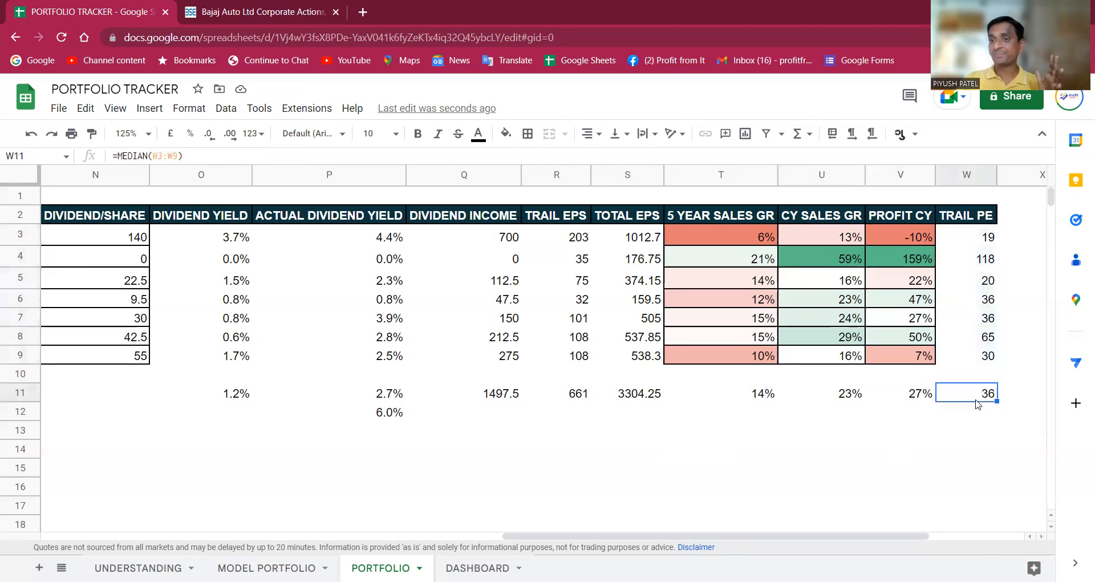
pyautogui.click(979, 243)
pyautogui.click(756, 239)
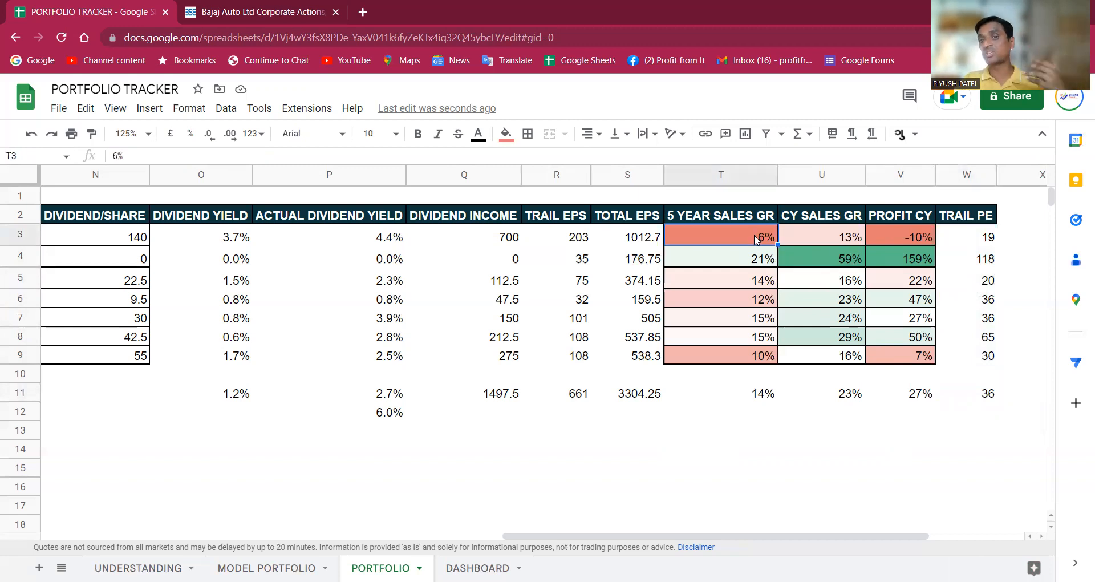
pyautogui.moveTo(756, 238); pyautogui.dragTo(842, 241)
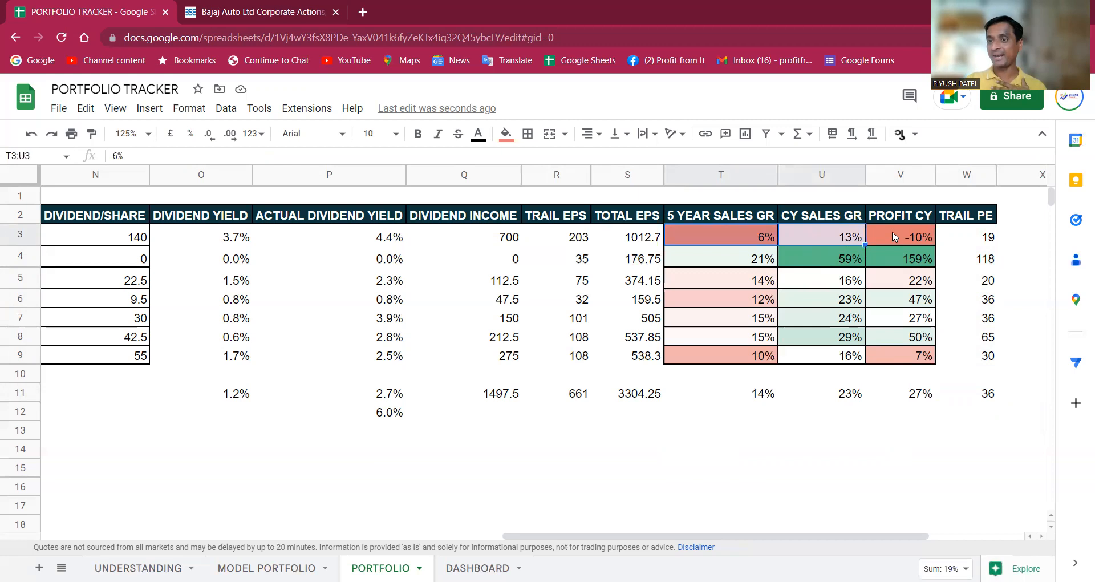
pyautogui.click(993, 244)
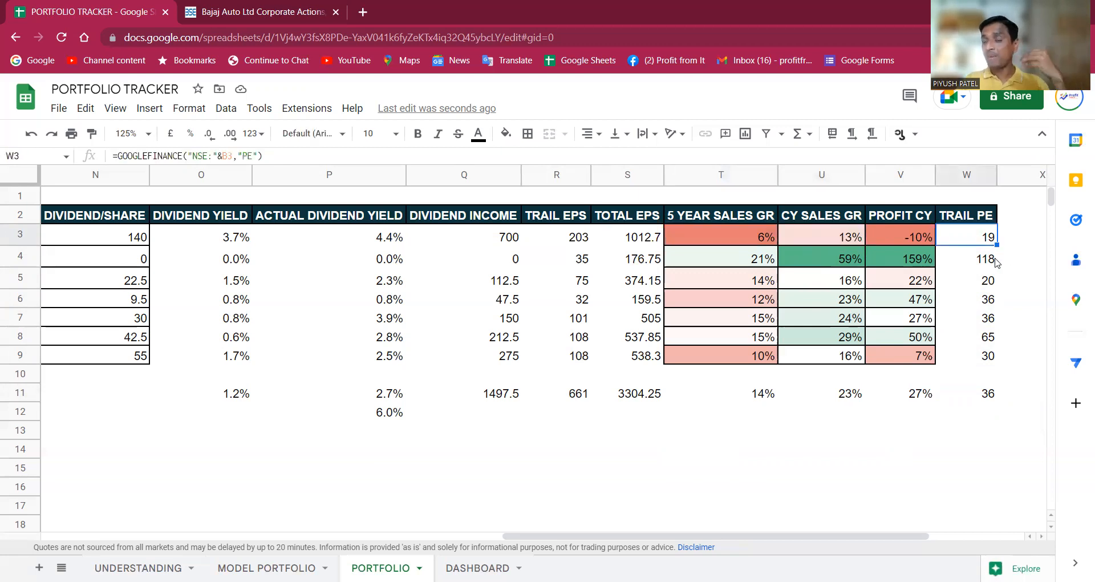
pyautogui.click(995, 261)
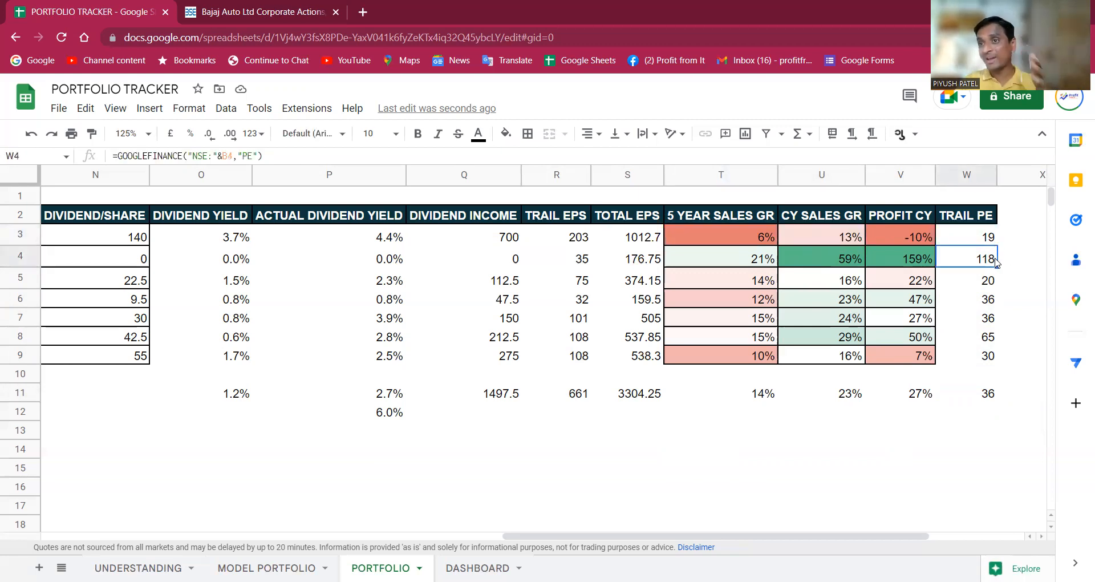
pyautogui.click(761, 262)
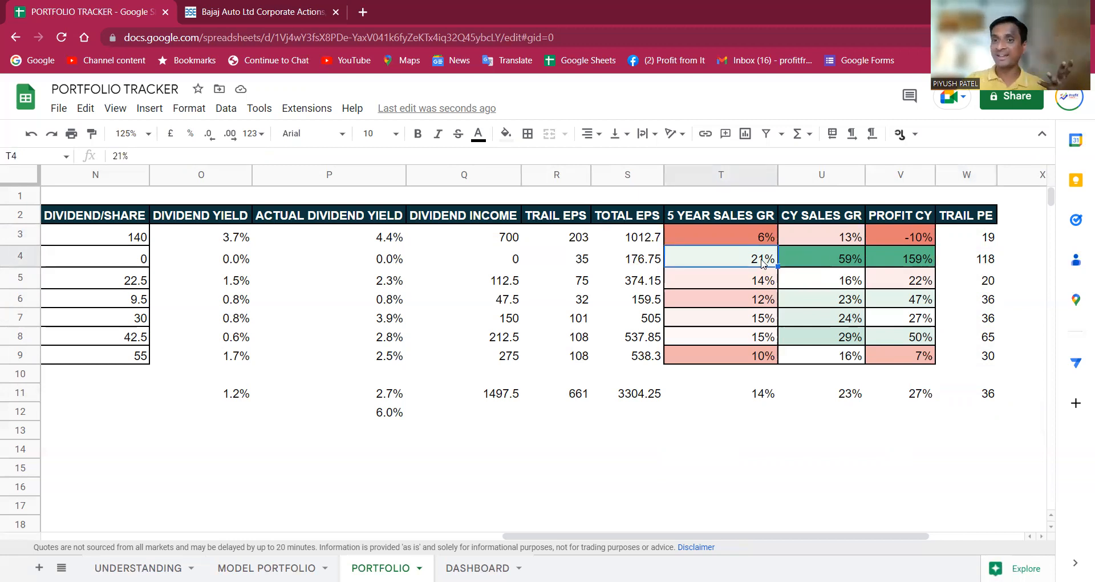
pyautogui.click(859, 264)
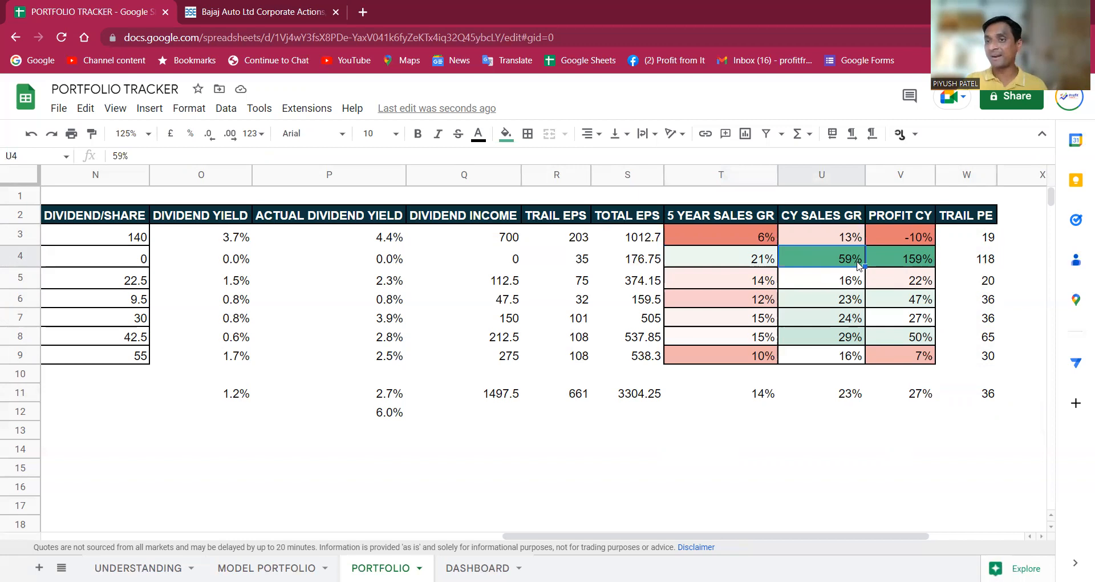
# Compare DMART's trailing PE in W4 with its sales and profit growth figures in row 4.
pyautogui.click(987, 261)
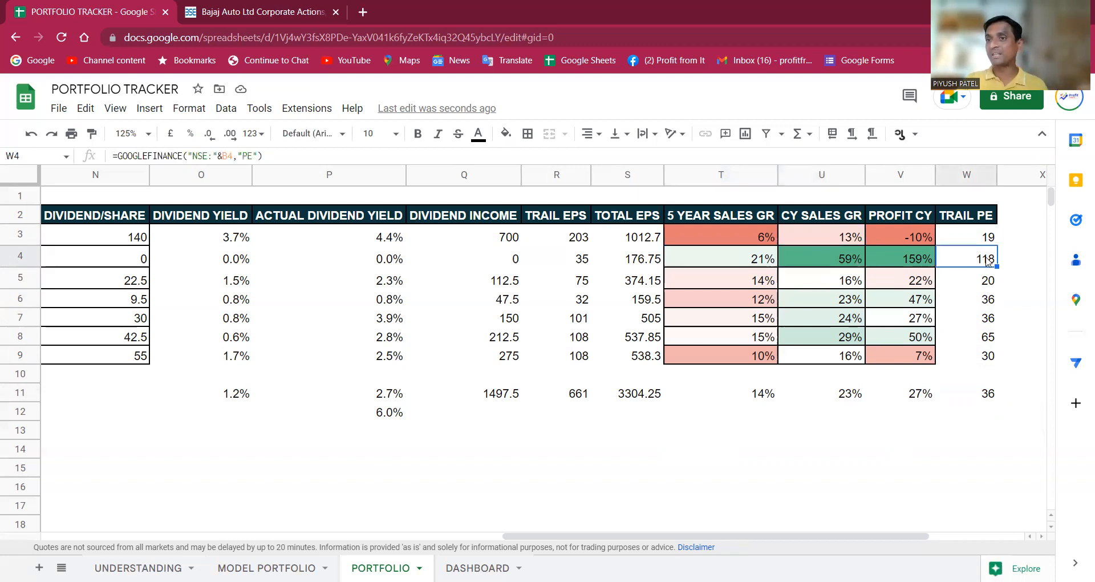
pyautogui.moveTo(770, 259); pyautogui.dragTo(904, 260)
pyautogui.click(989, 258)
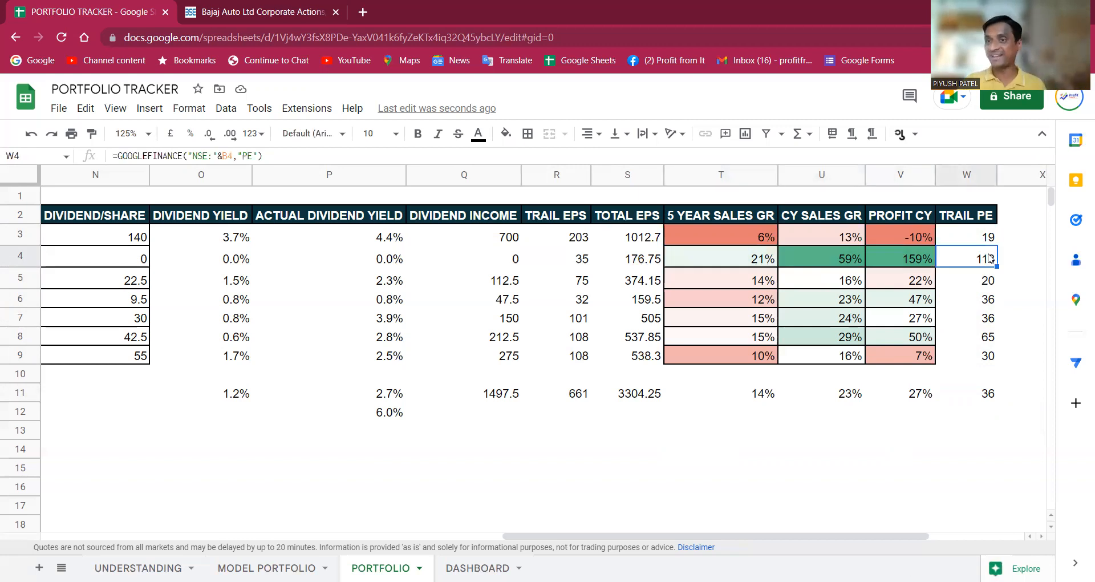
# Apply a red-white-green colour scale to the TRAIL PE values in W3:W9, with red for the lowest values.
pyautogui.moveTo(987, 238); pyautogui.dragTo(982, 356)
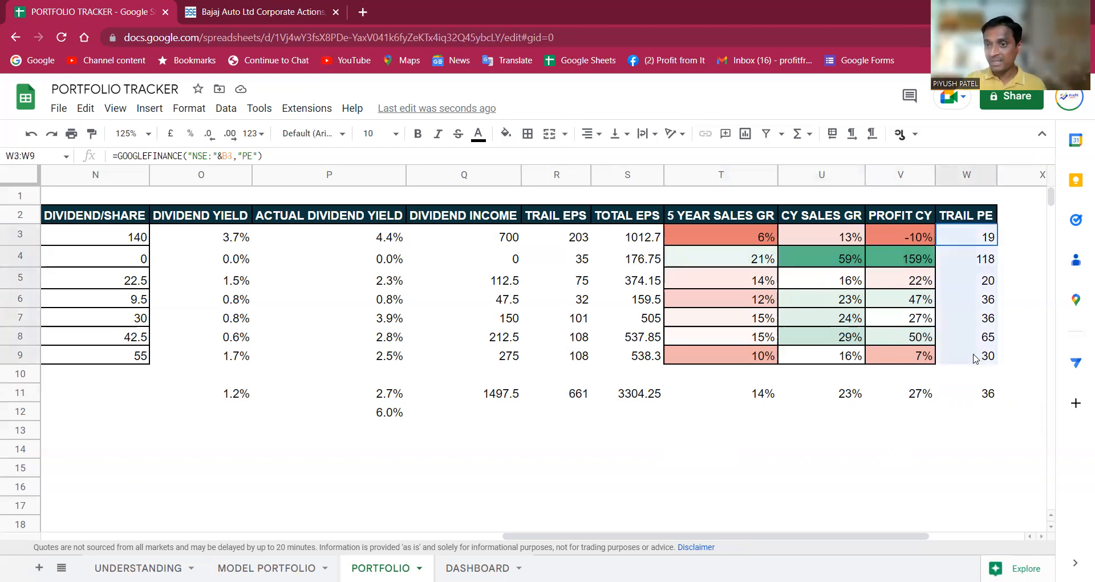
pyautogui.click(189, 109)
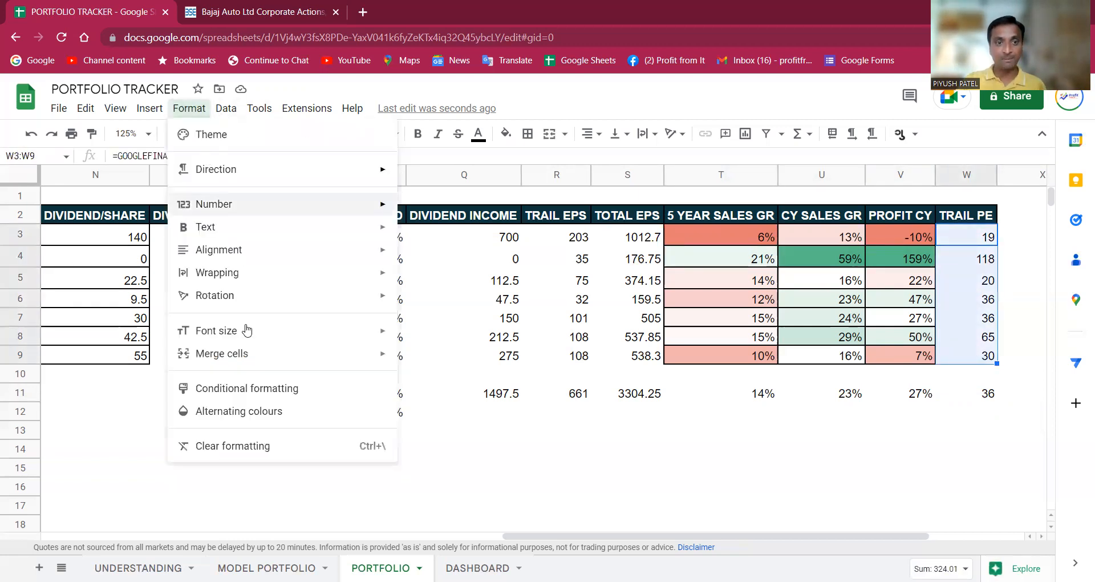
pyautogui.click(288, 392)
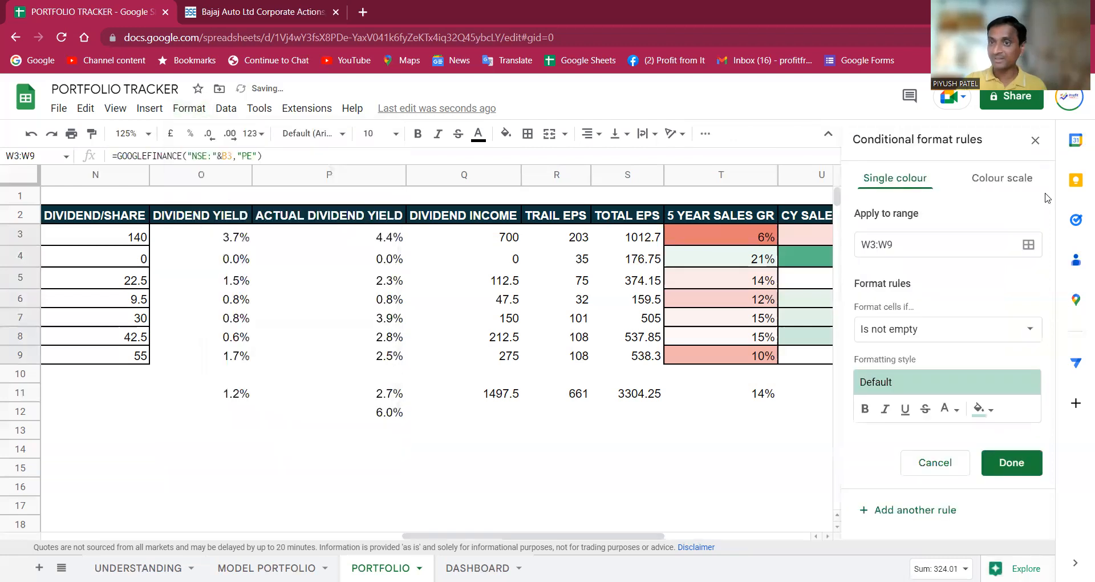
pyautogui.click(1008, 172)
pyautogui.click(973, 325)
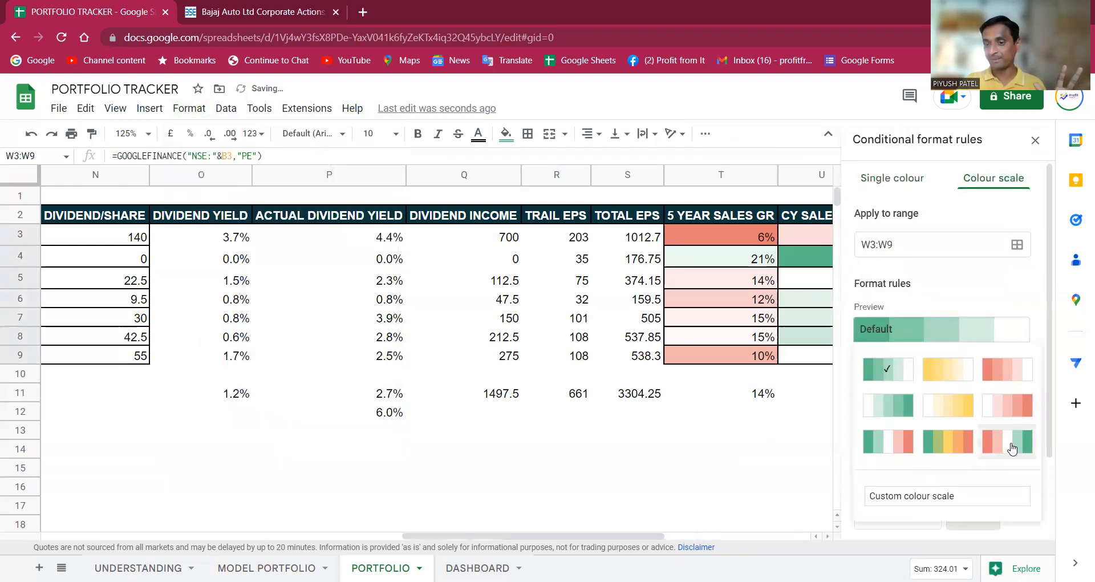
pyautogui.click(1014, 442)
pyautogui.scroll(-3, 1013, 443)
pyautogui.click(999, 469)
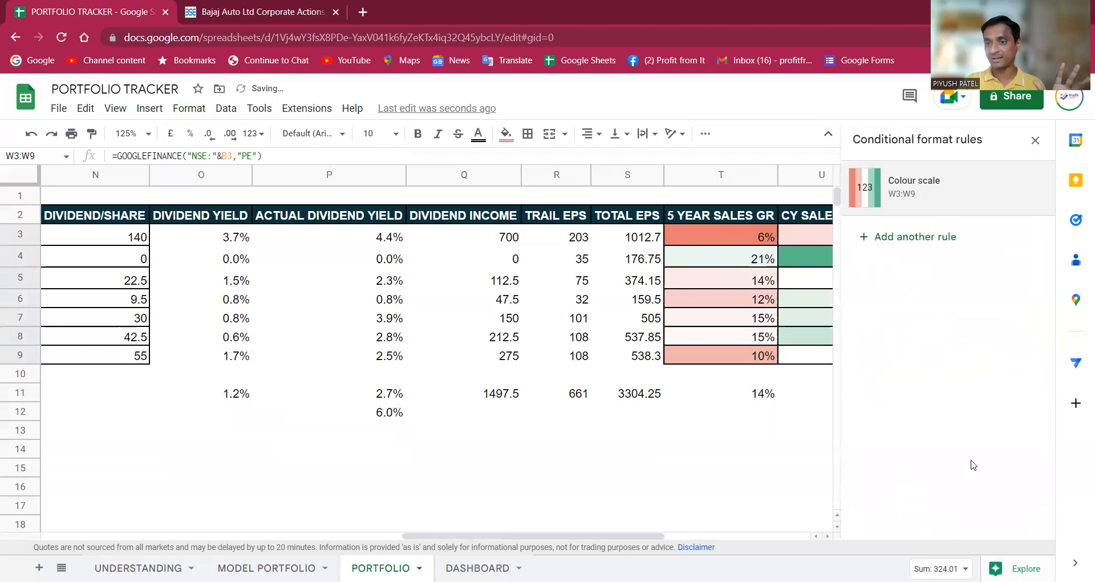
pyautogui.click(1035, 140)
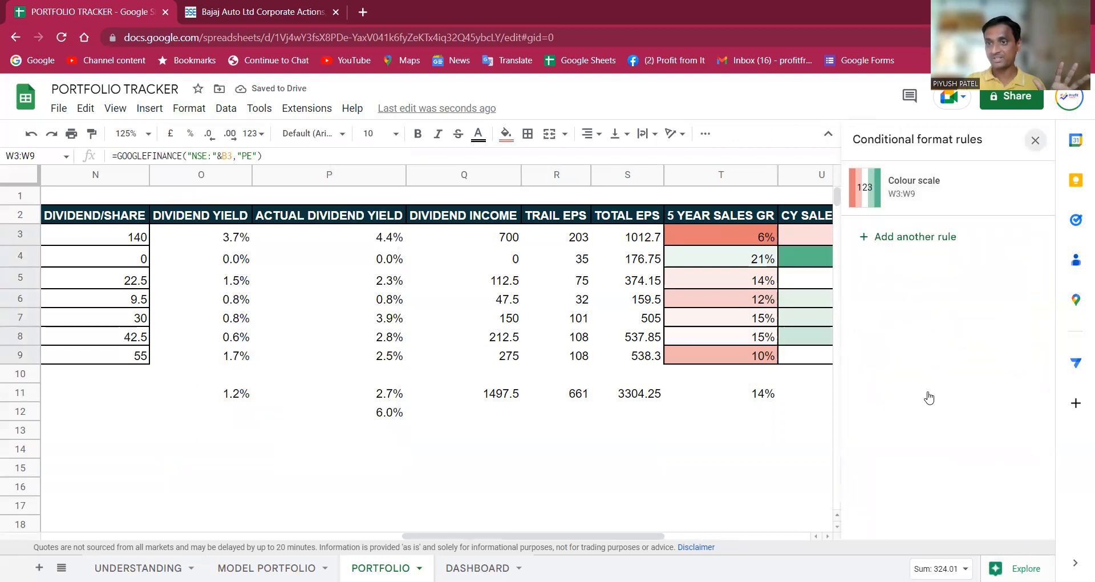
pyautogui.click(832, 438)
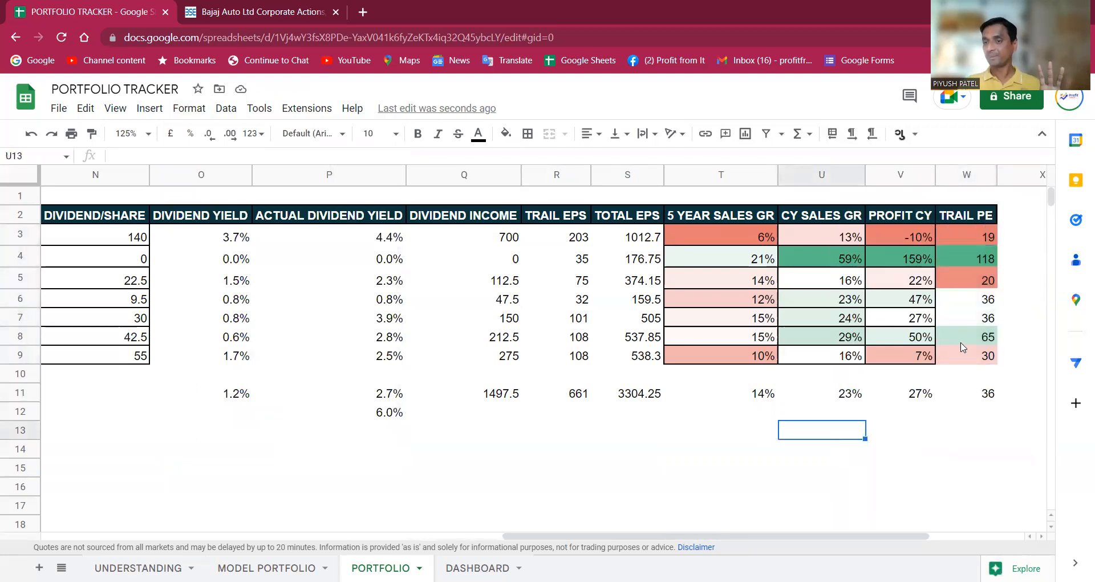
pyautogui.click(980, 354)
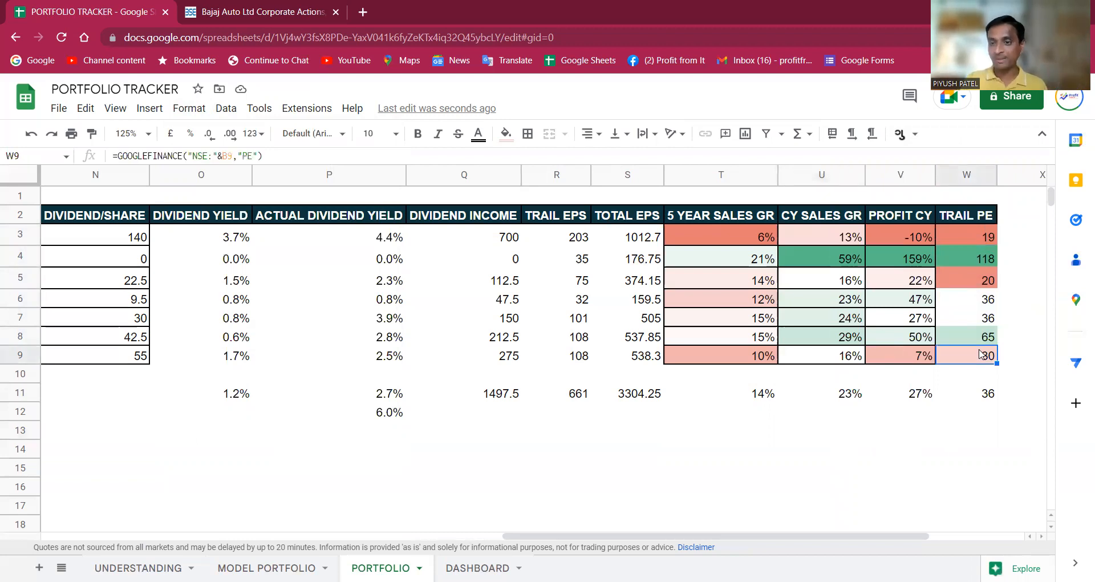
# Enter the index ticker INDEXNSE:NIFTY_50 in B14 below the portfolio total.
pyautogui.hotkey('ctrl', 'Left')
pyautogui.hotkey('ctrl', 'Home')
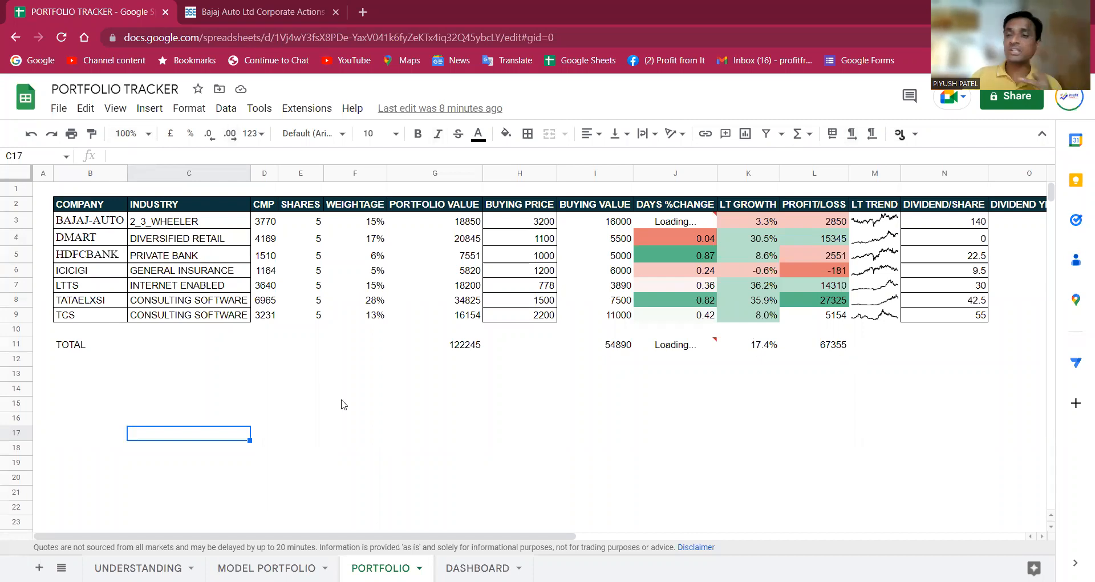
pyautogui.click(100, 387)
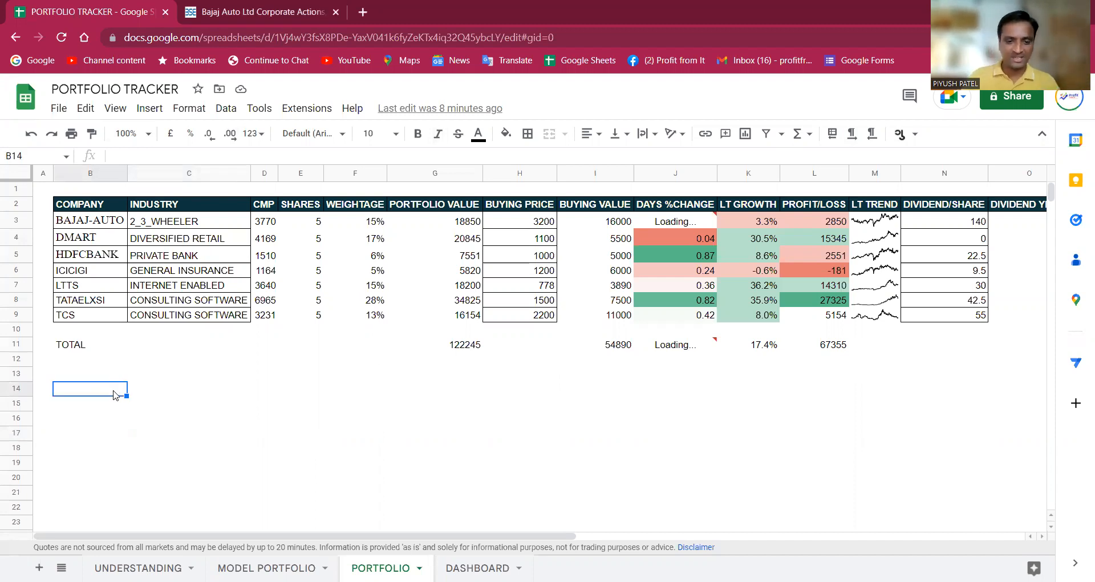
pyautogui.write('INDEX')
pyautogui.write('NIFTY')
pyautogui.press('BackSpace')
pyautogui.press('BackSpace')
pyautogui.press('BackSpace')
pyautogui.press('BackSpace')
pyautogui.write('NSE:NIFTY_50')
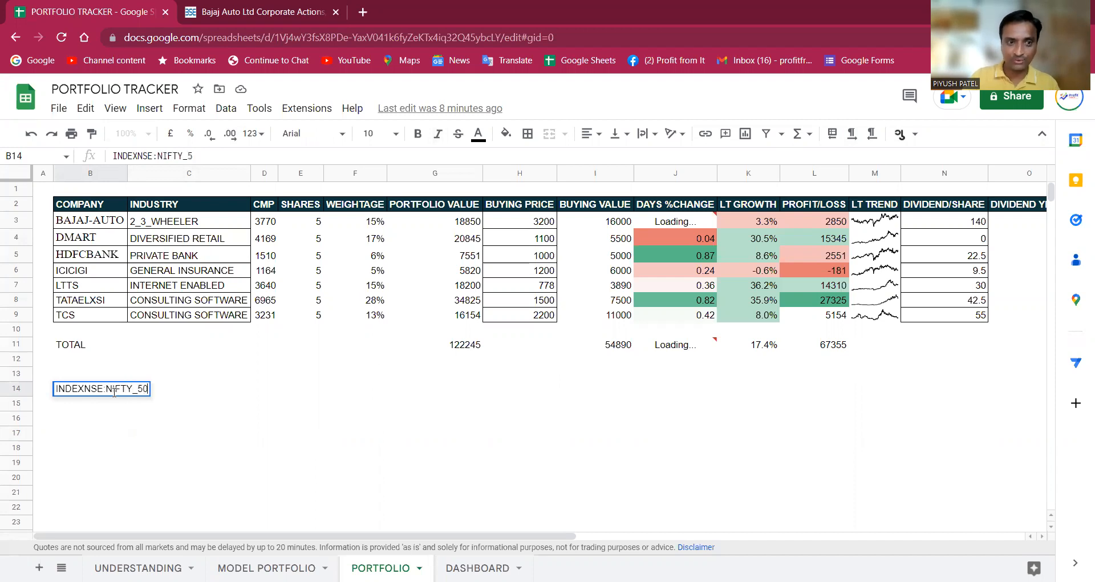
pyautogui.press('Tab')
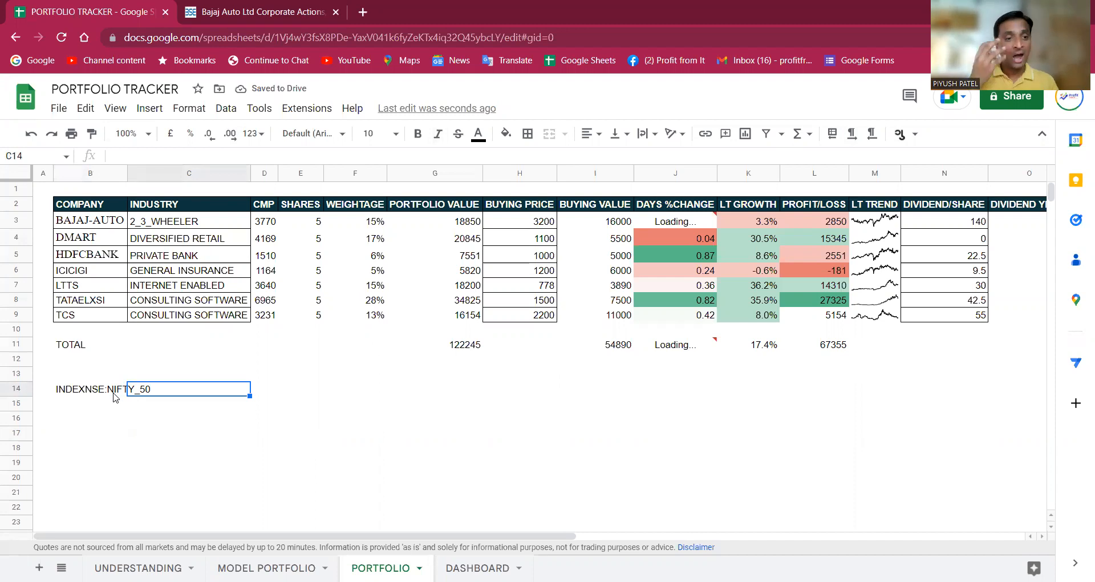
# Fetch the index's current price in C14 with =GOOGLEFINANCE(B14,"PRICE").
pyautogui.write('=GOOGLE')
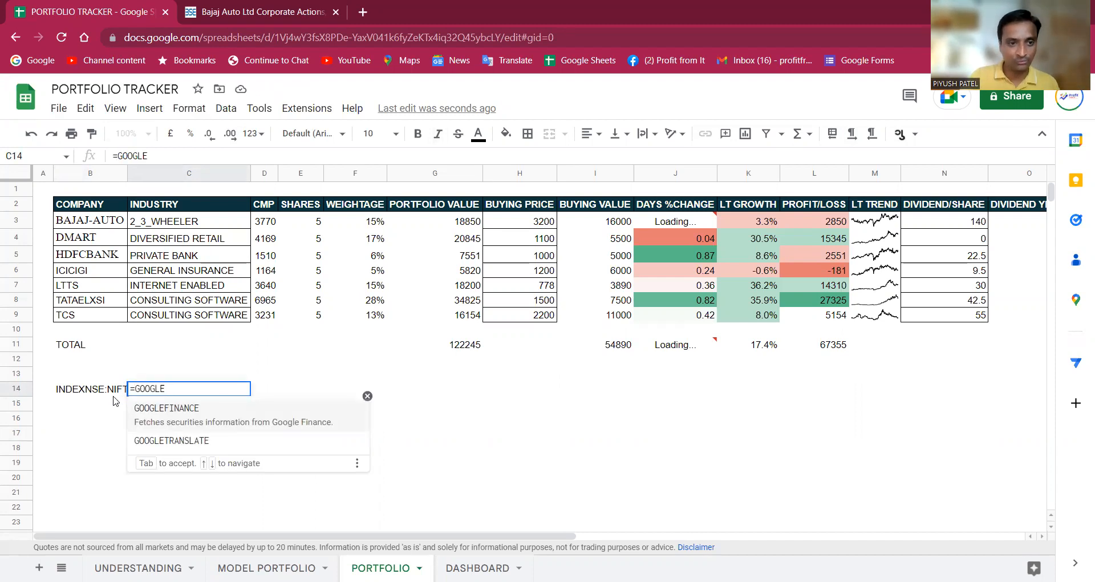
pyautogui.click(210, 407)
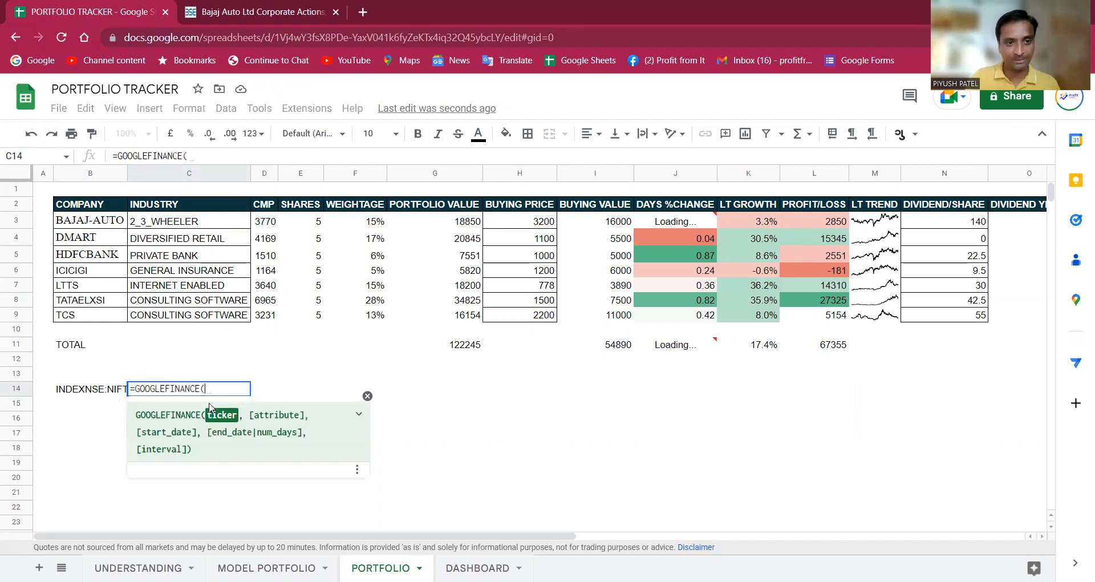
pyautogui.press('Left')
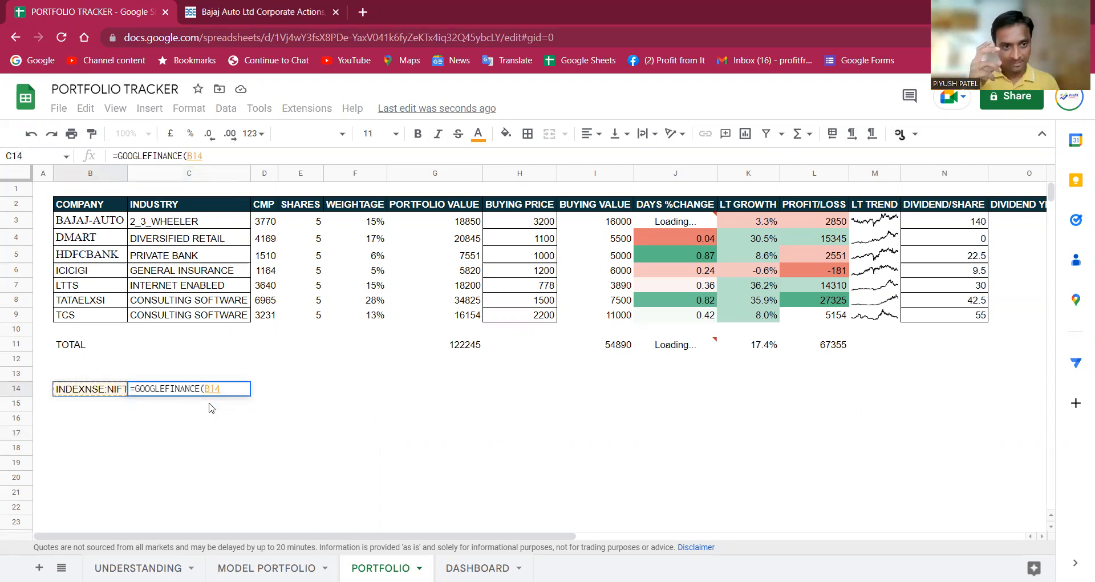
pyautogui.write(',')
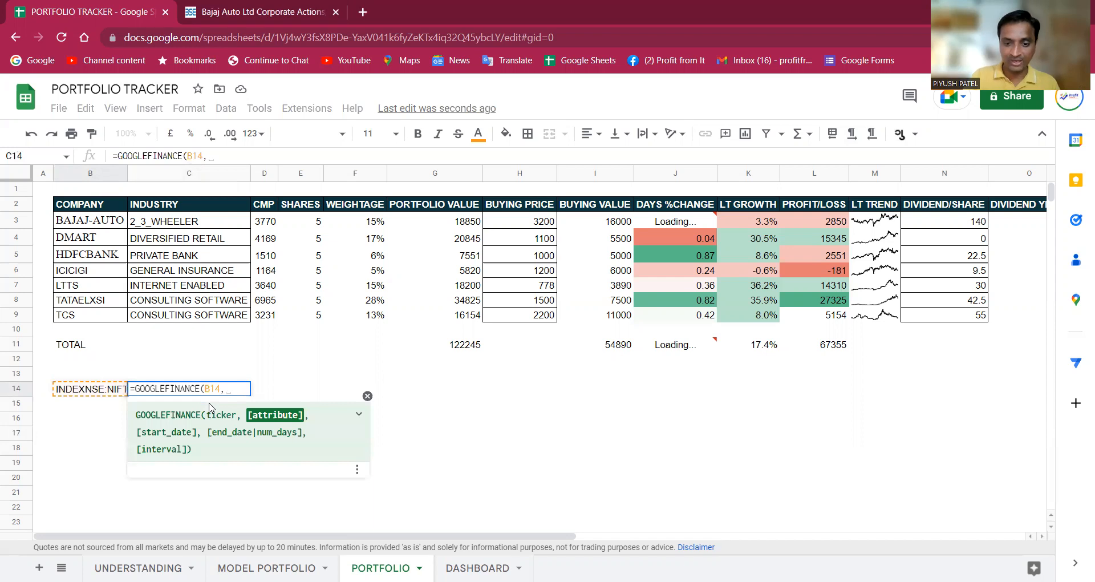
pyautogui.write('"PRICE")')
pyautogui.press('Return')
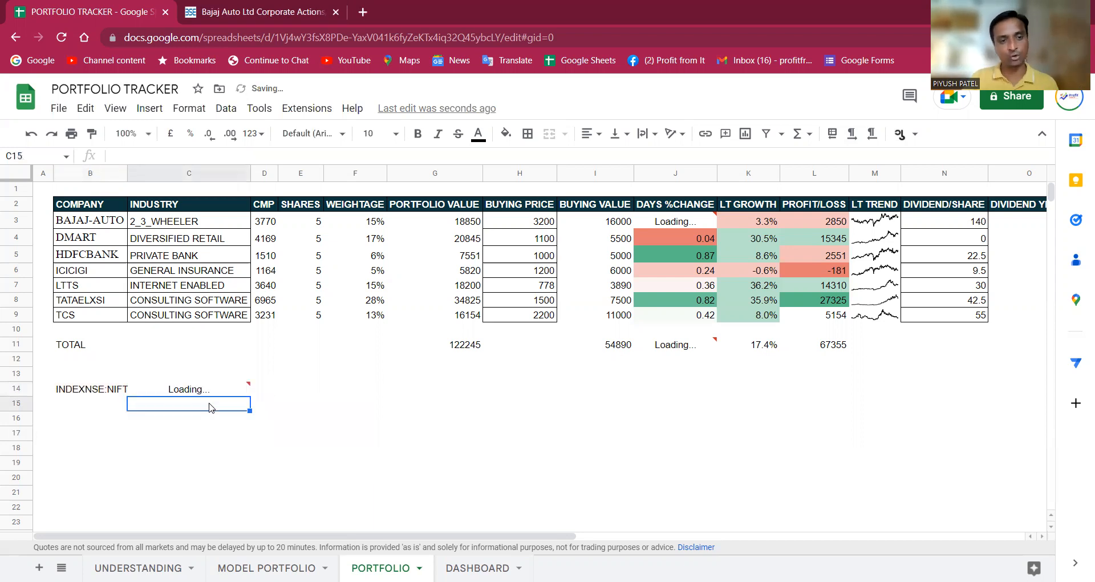
pyautogui.click(236, 388)
pyautogui.click(208, 451)
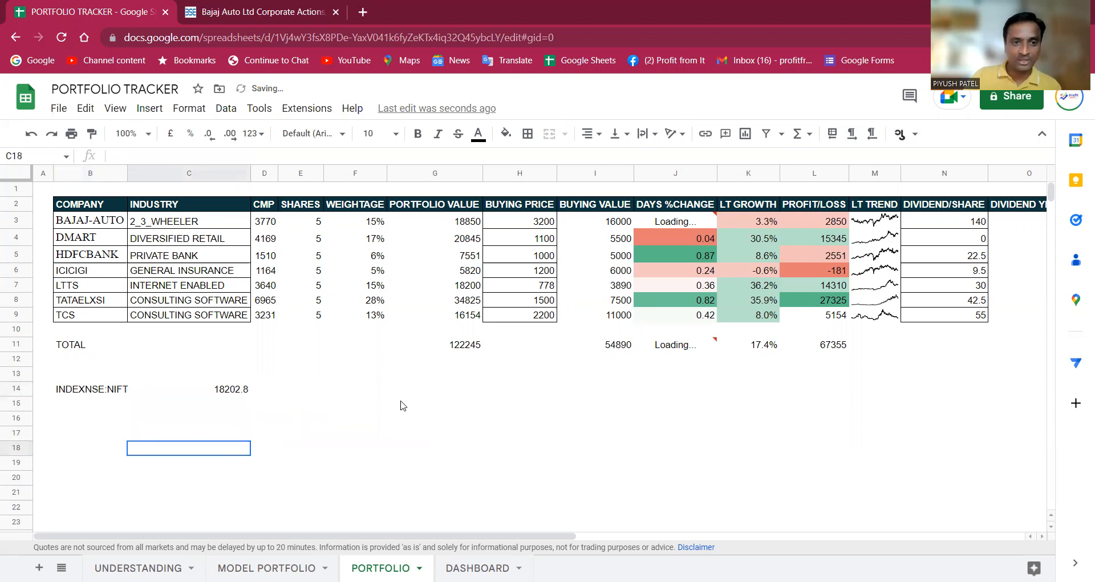
# Display the index price in C14 without decimals.
pyautogui.click(236, 392)
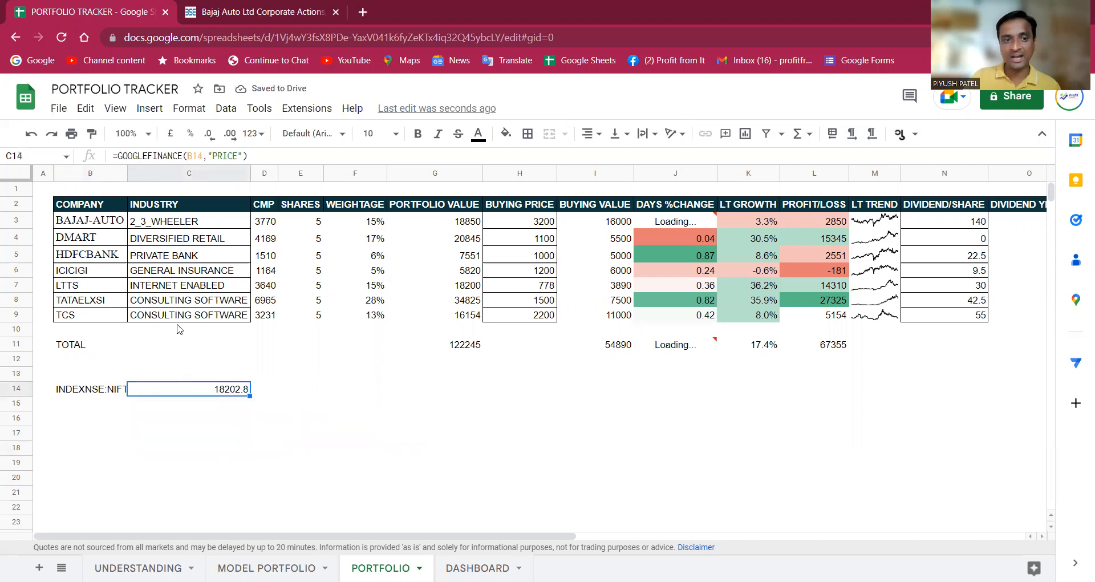
pyautogui.click(215, 136)
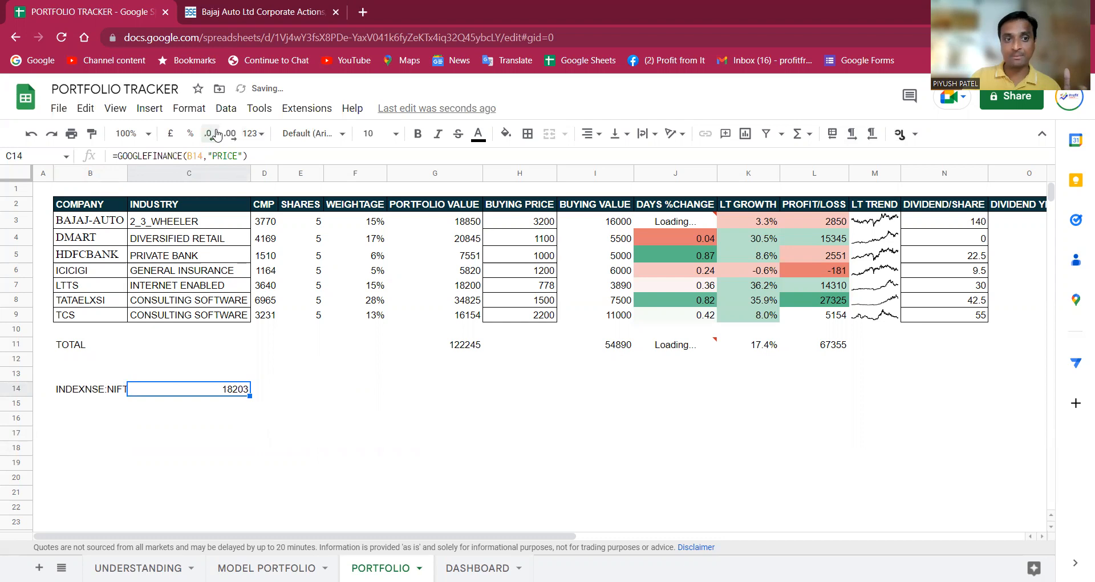
pyautogui.click(285, 422)
pyautogui.click(232, 393)
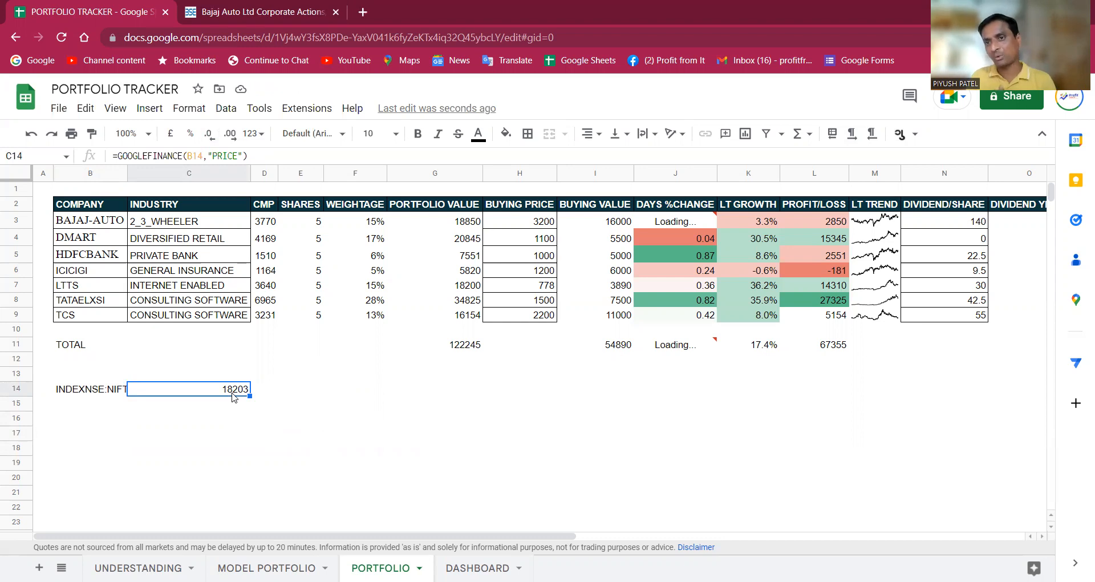
pyautogui.click(766, 347)
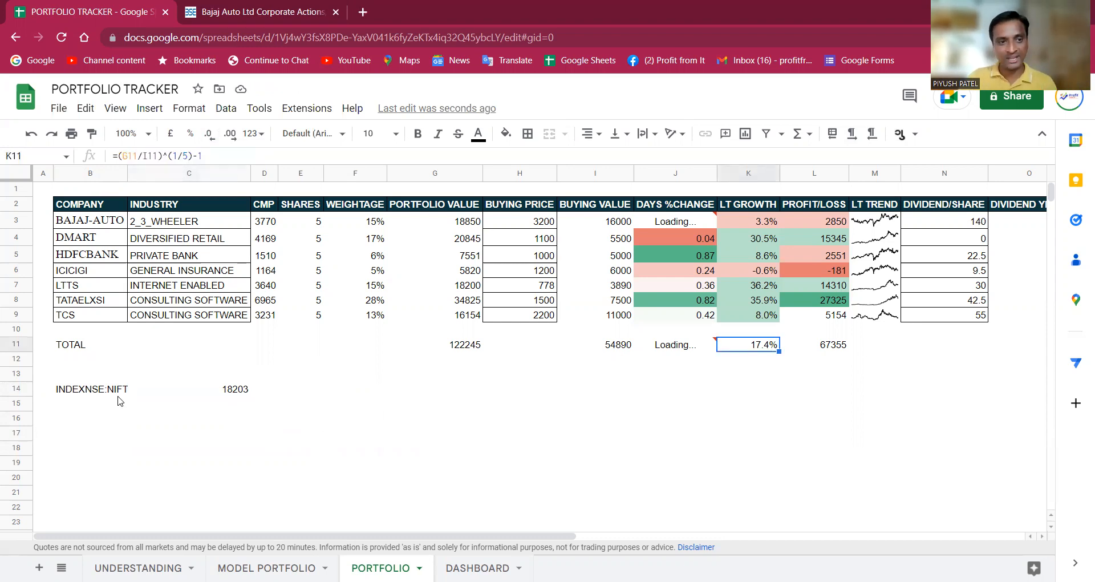
# Enter the heading CMP in C13 above the index price.
pyautogui.click(206, 395)
pyautogui.press('Down')
pyautogui.press('Left')
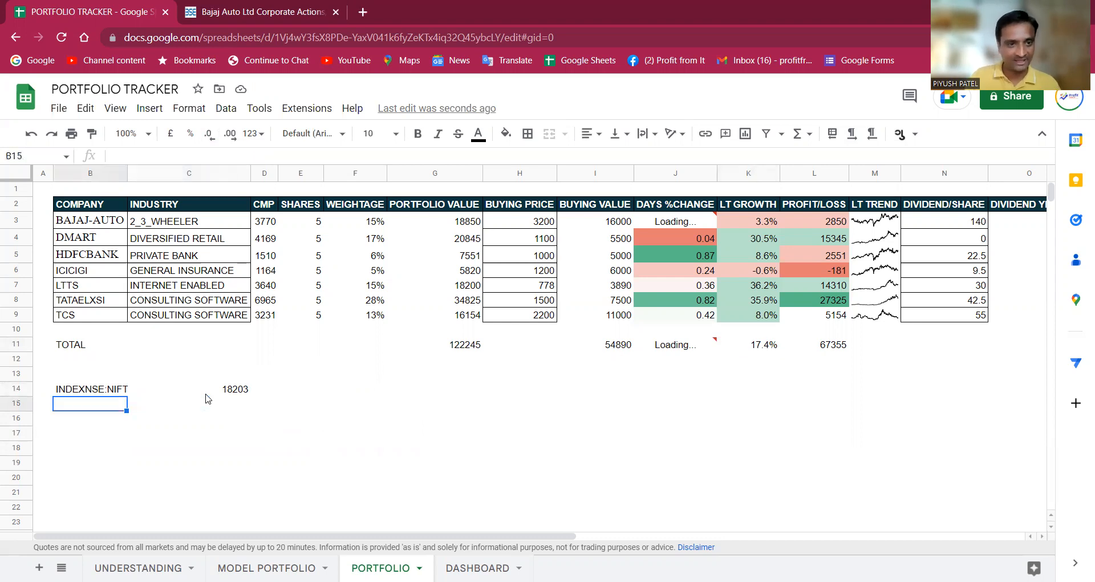
pyautogui.press('Up')
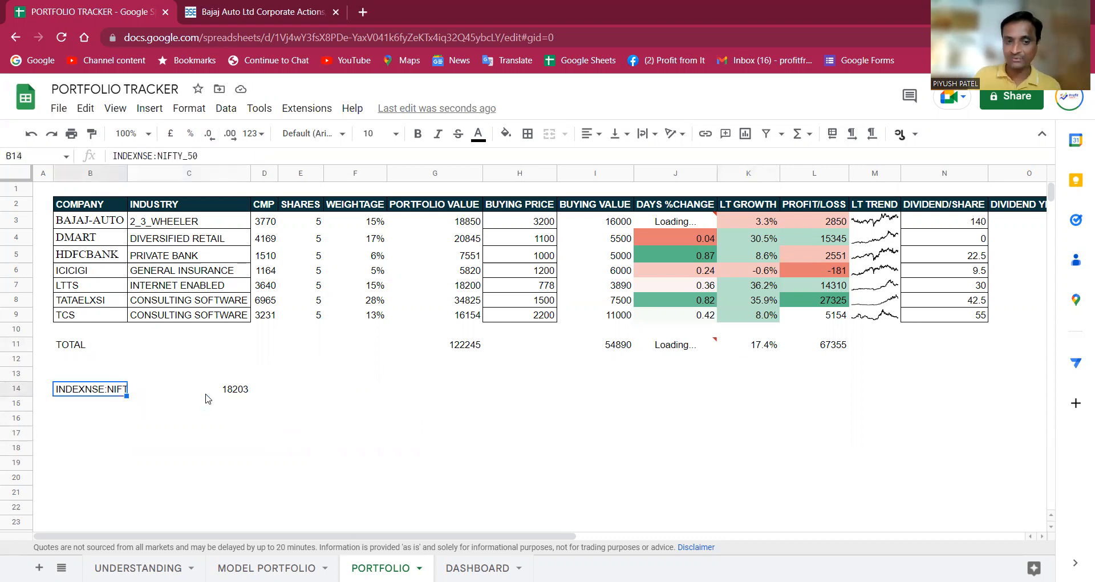
pyautogui.press('Up')
pyautogui.press('Right')
pyautogui.write('CMP')
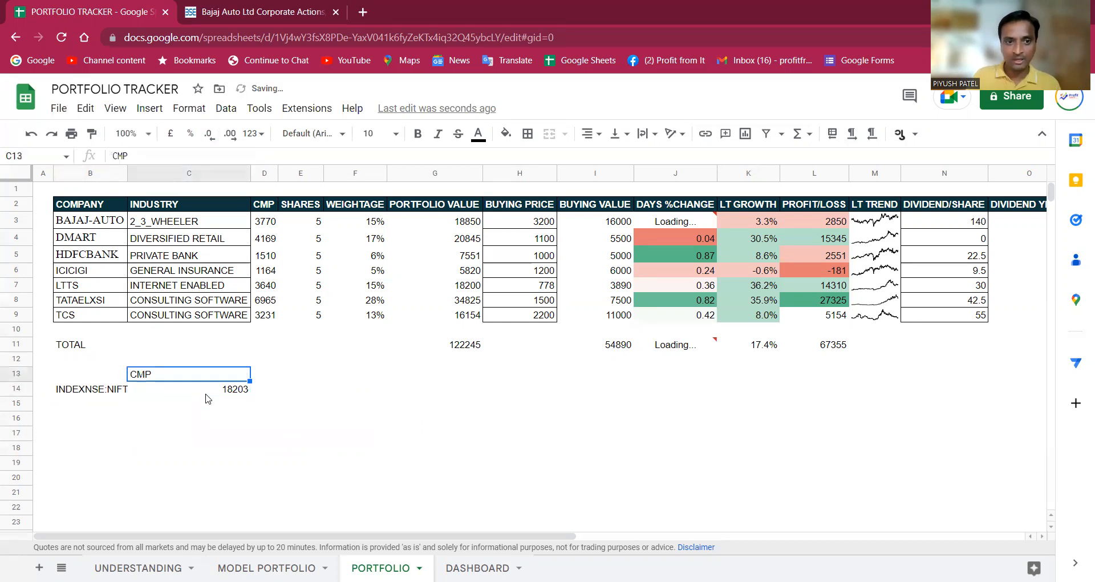
pyautogui.press('Tab')
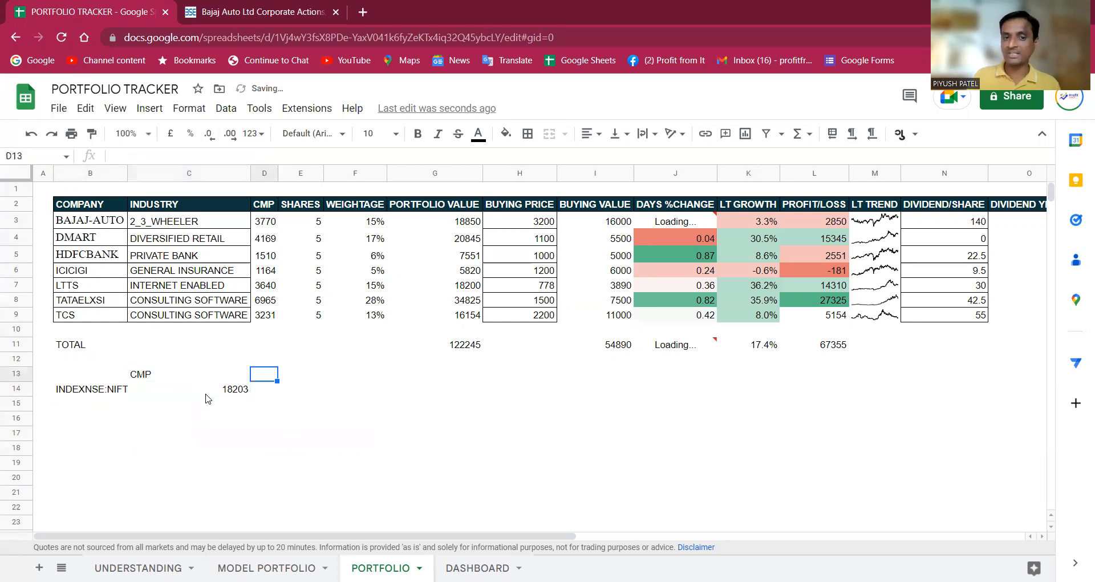
# Enter the heading NIFTY 5Y in D13 beside the CMP heading.
pyautogui.write('5 YEAR')
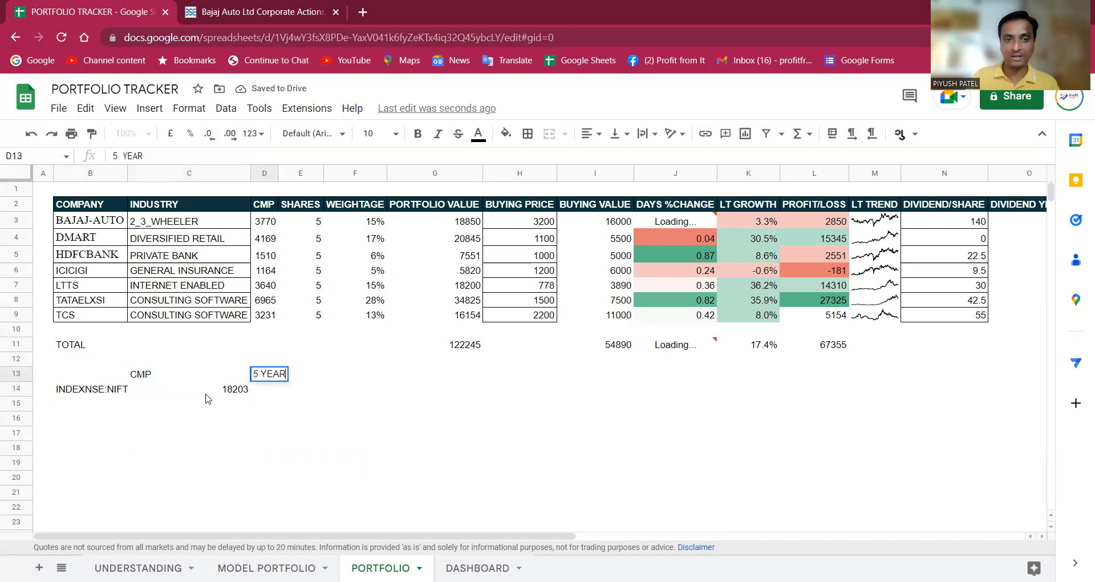
pyautogui.write(' NIFT')
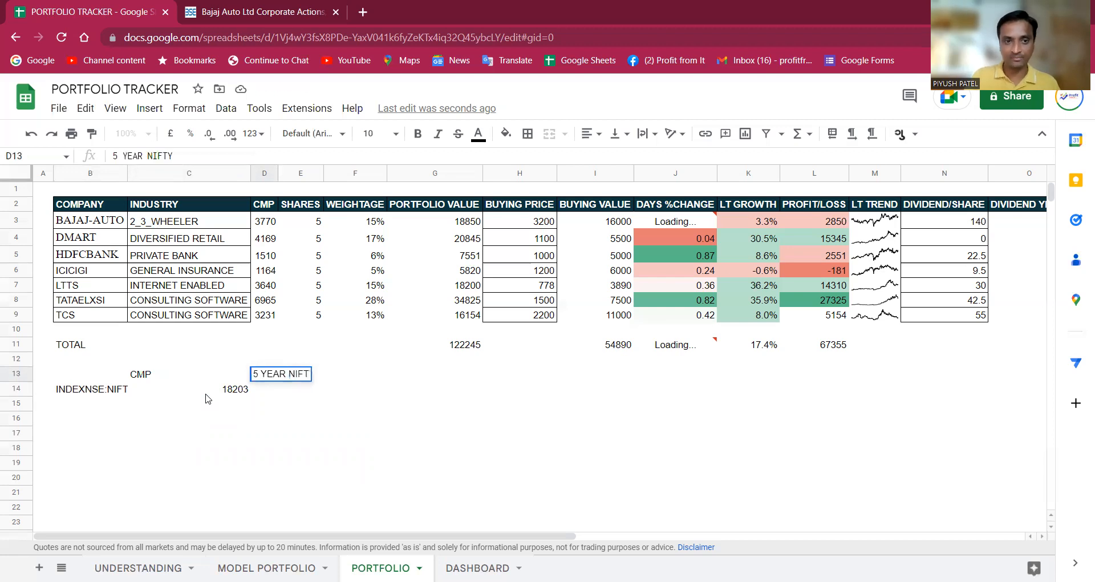
pyautogui.hotkey('ctrl', 'a')
pyautogui.press('BackSpace')
pyautogui.write('NIFTY')
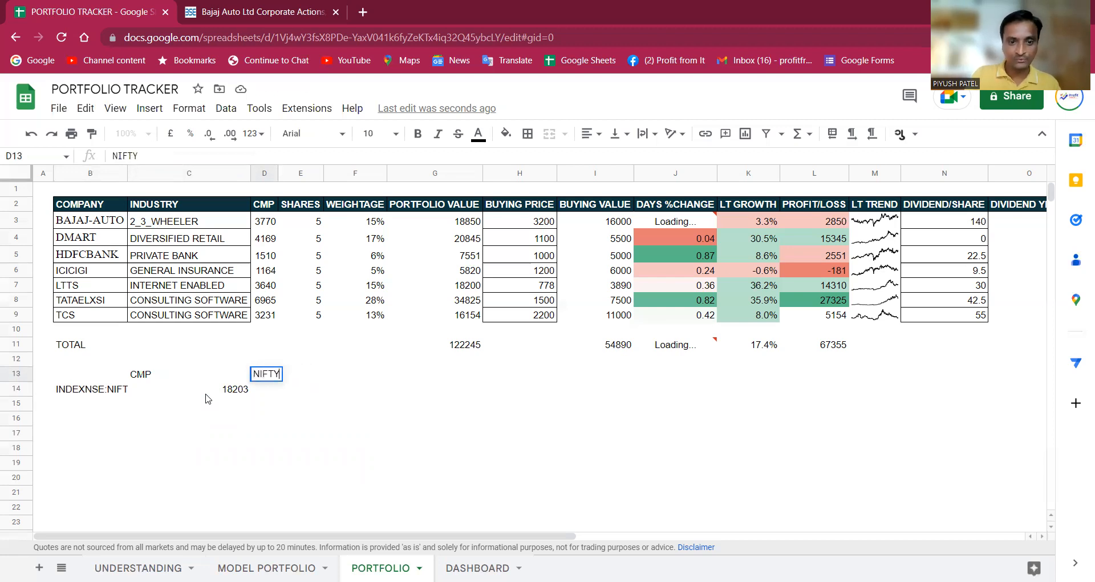
pyautogui.write(' 5Y')
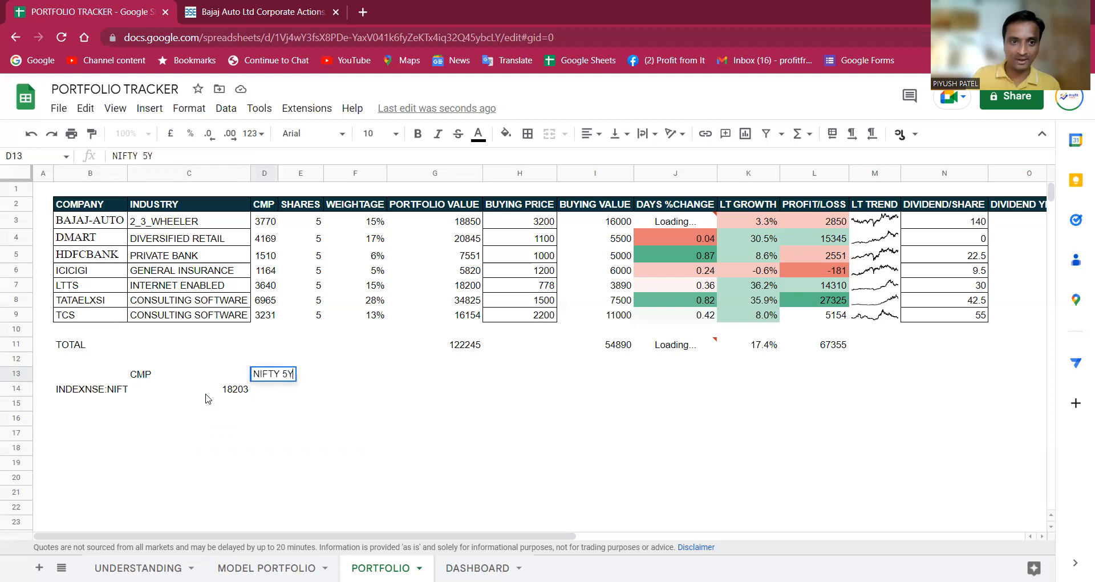
pyautogui.press('Return')
# Copy the index price formula from C14 into C17.
pyautogui.click(206, 393)
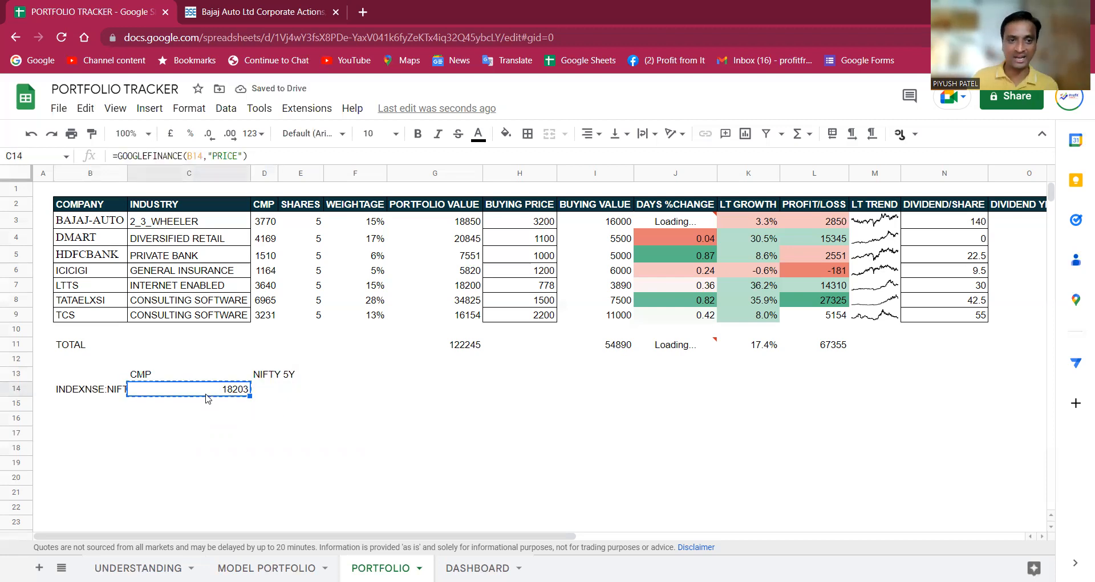
pyautogui.press('Down')
pyautogui.press('Down')
pyautogui.press('Down')
pyautogui.write('=GOOGLEFINANCE(B17,"PRICE")')
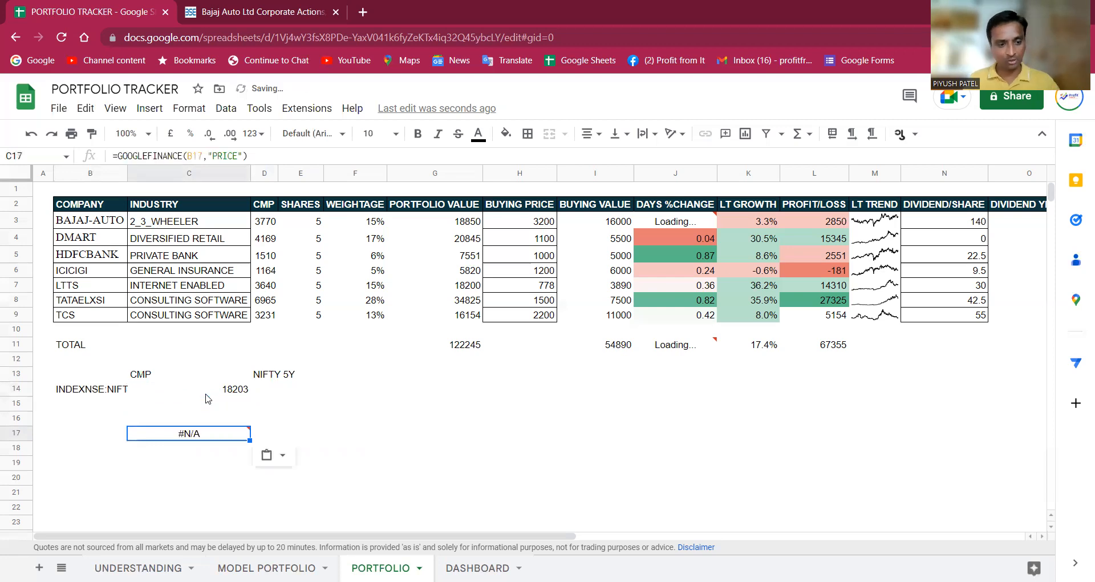
# Change the ticker reference in the C17 GOOGLEFINANCE formula to B14.
pyautogui.press('F2')
pyautogui.press('Left')
pyautogui.press('Left')
pyautogui.press('Left')
pyautogui.press('Left')
pyautogui.press('Left')
pyautogui.press('Left')
pyautogui.press('Left')
pyautogui.press('Left')
pyautogui.press('Left')
pyautogui.press('Left')
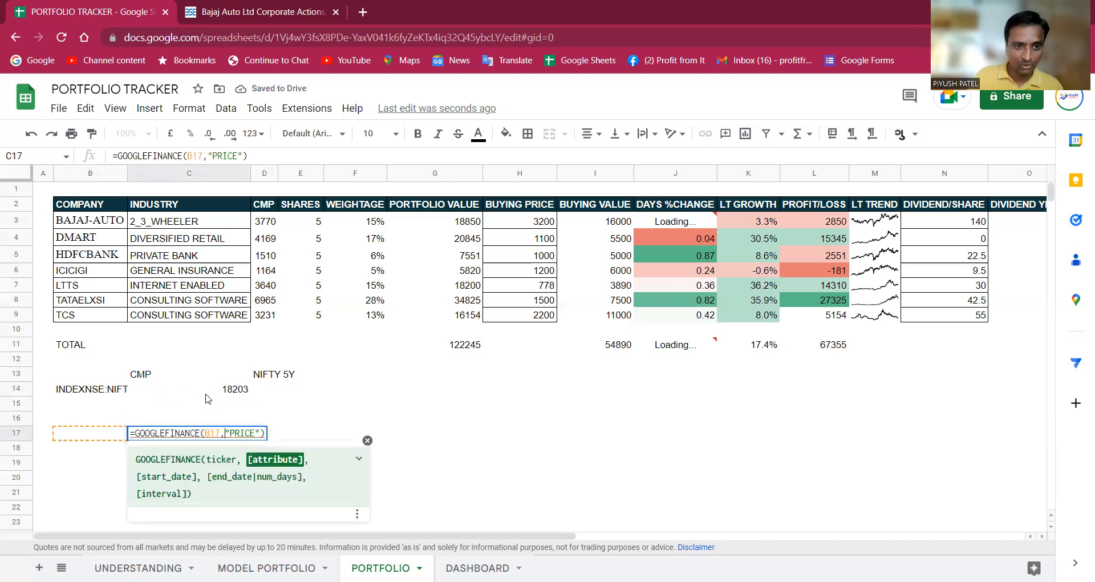
pyautogui.press('BackSpace')
pyautogui.press('BackSpace')
pyautogui.press('BackSpace')
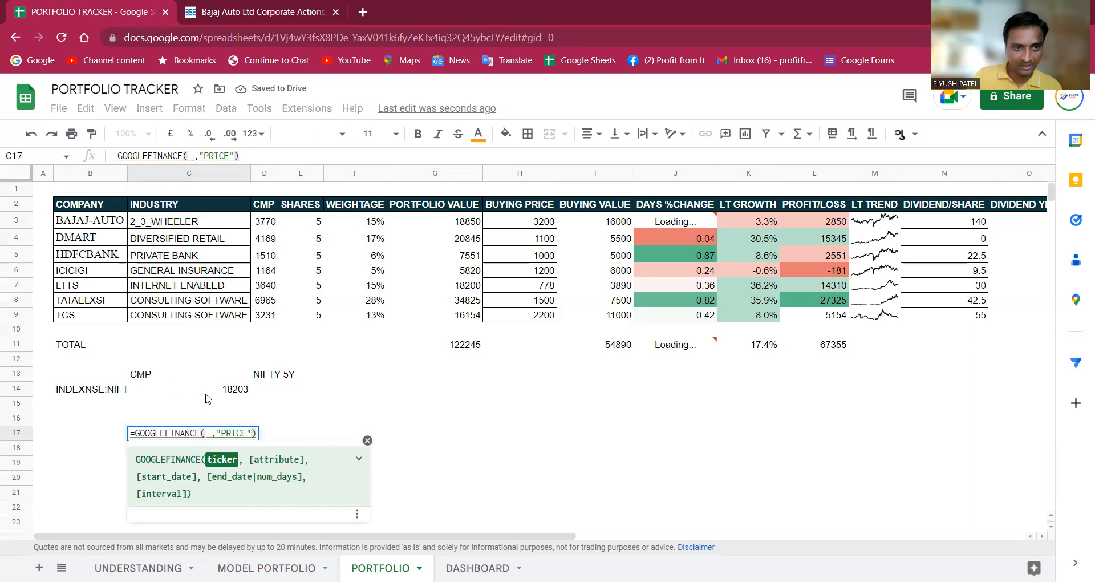
pyautogui.press('Left')
pyautogui.press('Left')
pyautogui.press('Up')
pyautogui.press('Up')
pyautogui.press('Up')
pyautogui.press('Right')
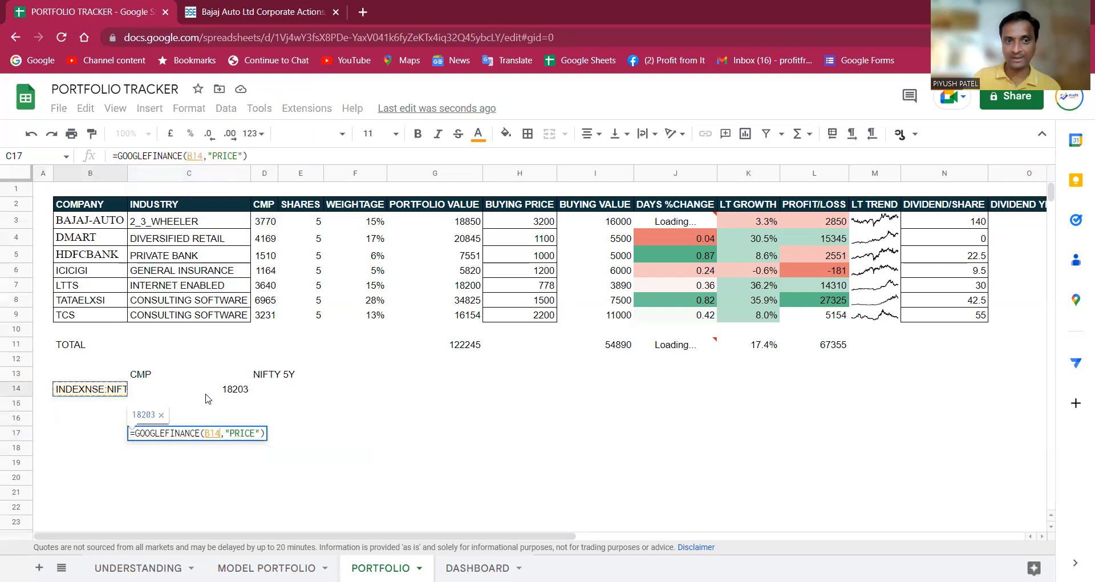
# Add the quoted start date "01/01/2017" after the PRICE attribute in the C17 formula.
pyautogui.click(260, 433)
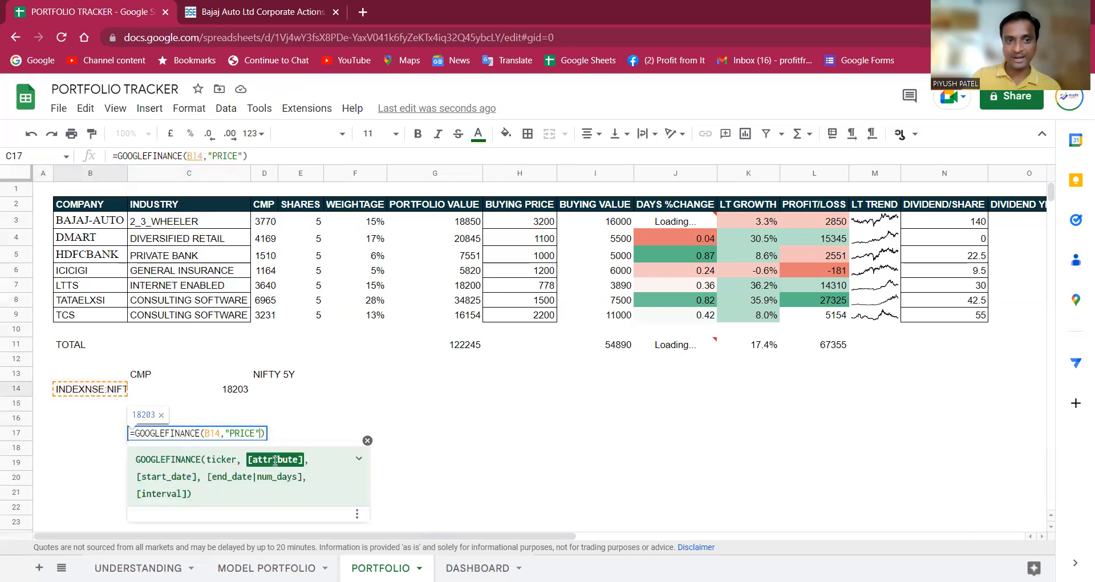
pyautogui.write(',')
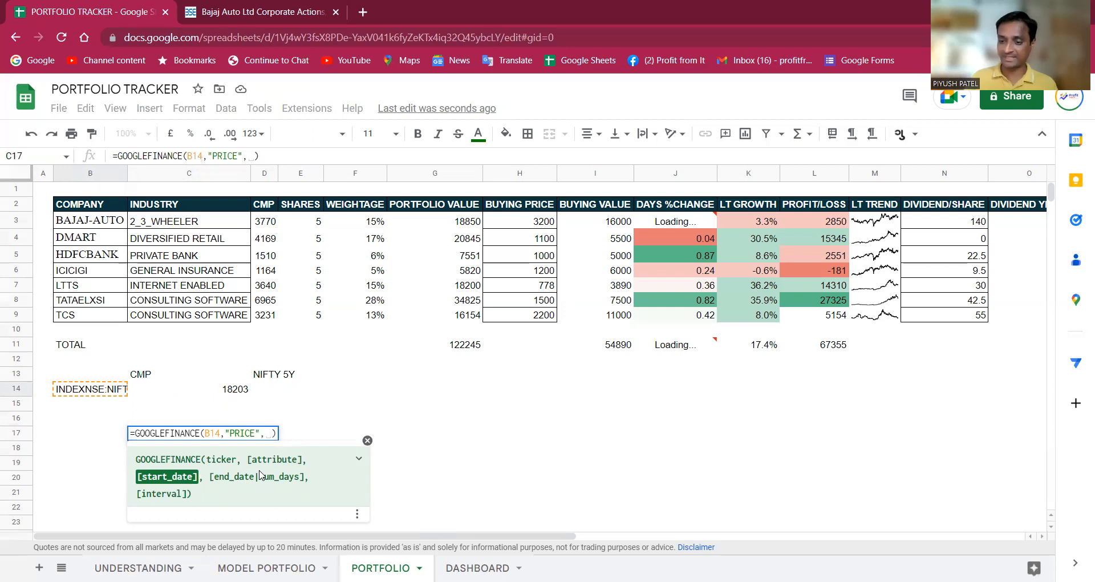
pyautogui.write('01/01')
pyautogui.press('BackSpace')
pyautogui.press('BackSpace')
pyautogui.press('BackSpace')
pyautogui.press('BackSpace')
pyautogui.press('BackSpace')
pyautogui.write('"')
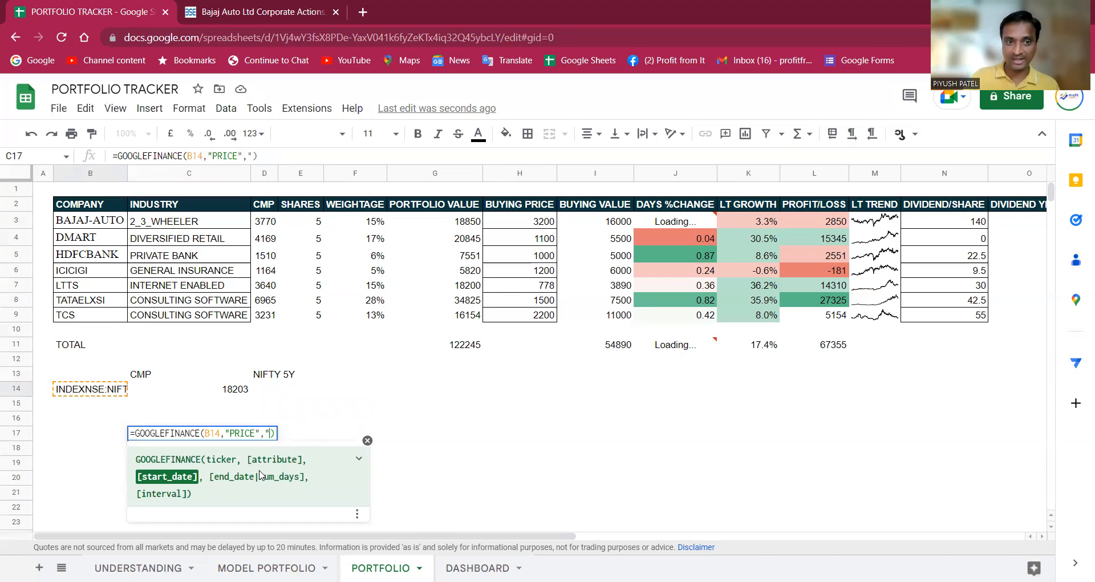
pyautogui.write('01/01/')
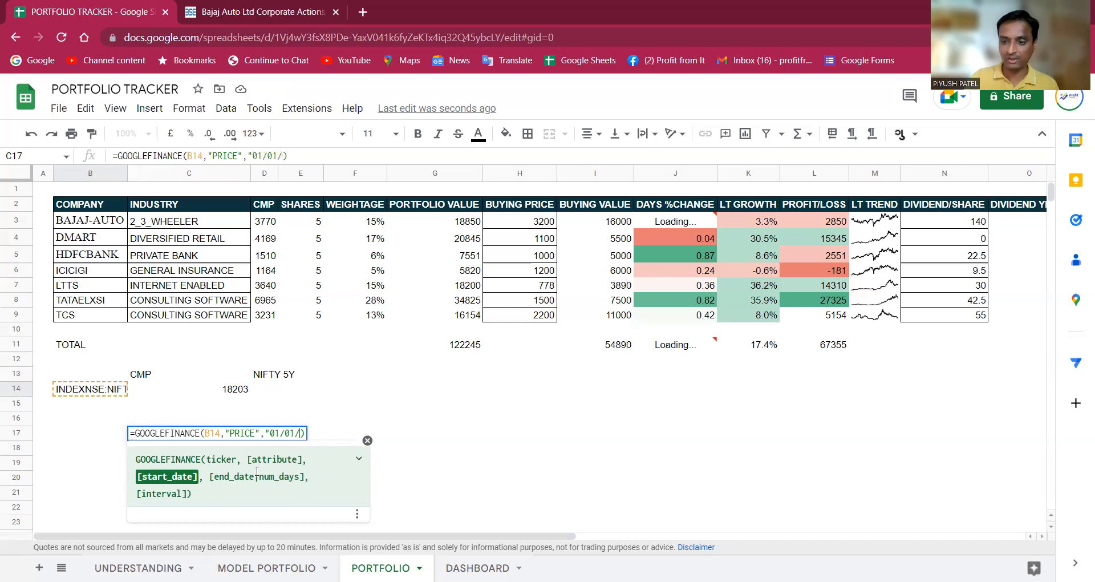
pyautogui.write('2017')
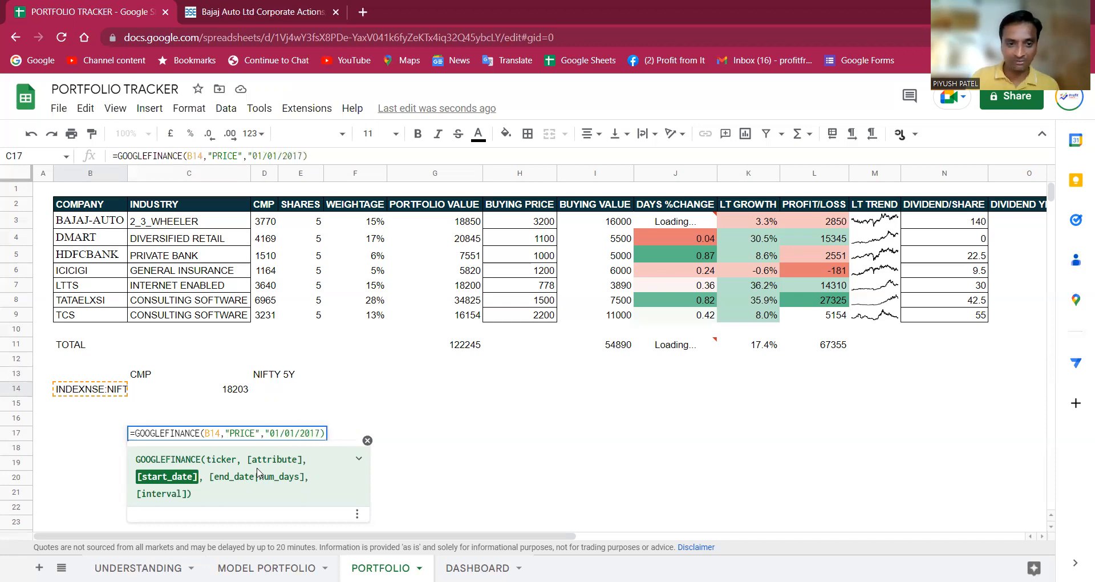
pyautogui.write('"')
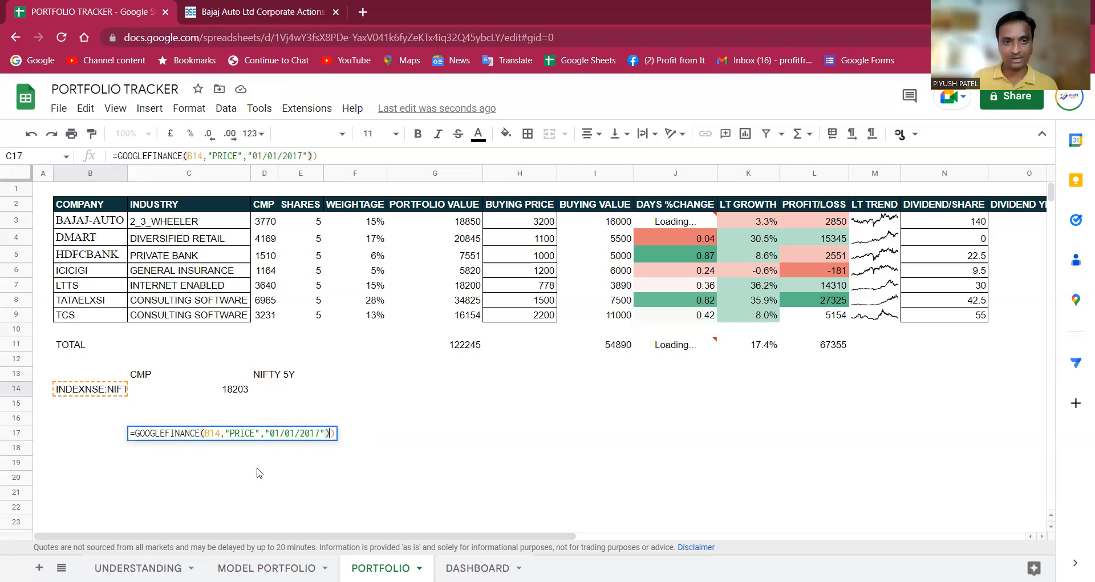
pyautogui.write(')')
pyautogui.press('Return')
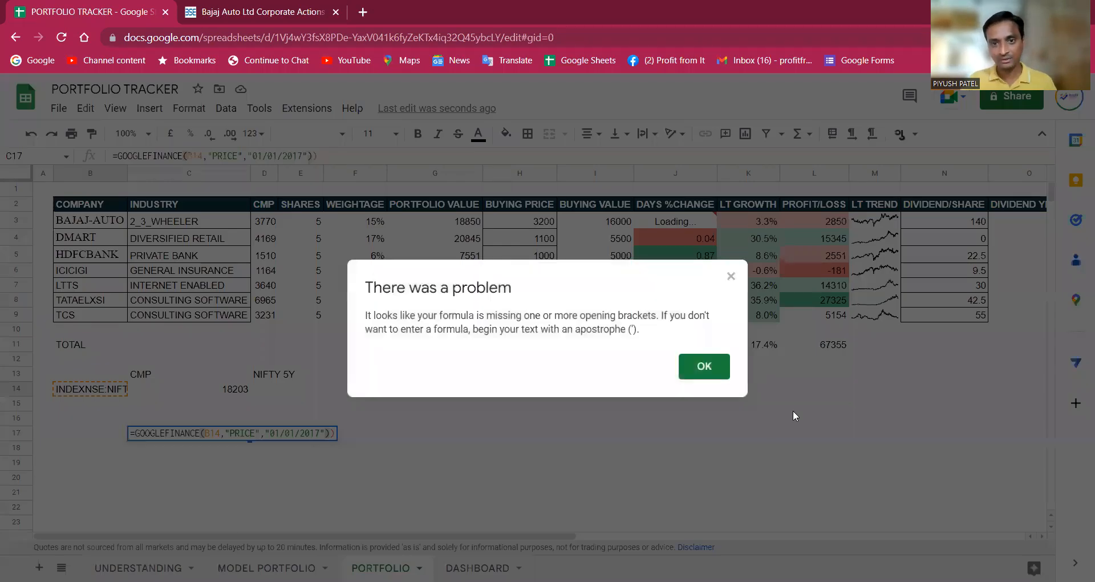
# Remove the extra closing bracket from the C17 formula and commit it.
pyautogui.click(706, 367)
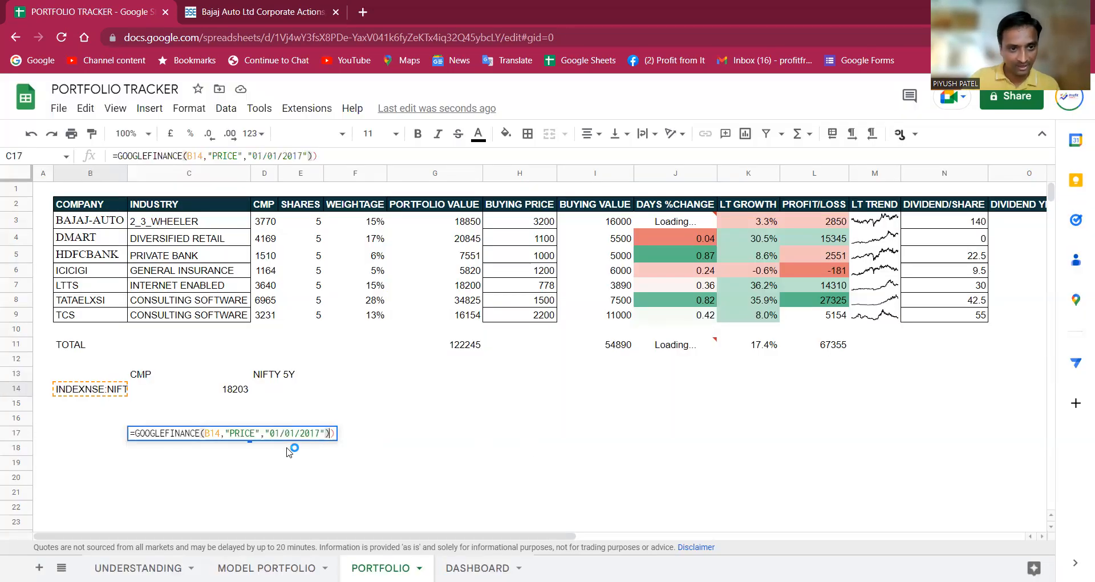
pyautogui.press('BackSpace')
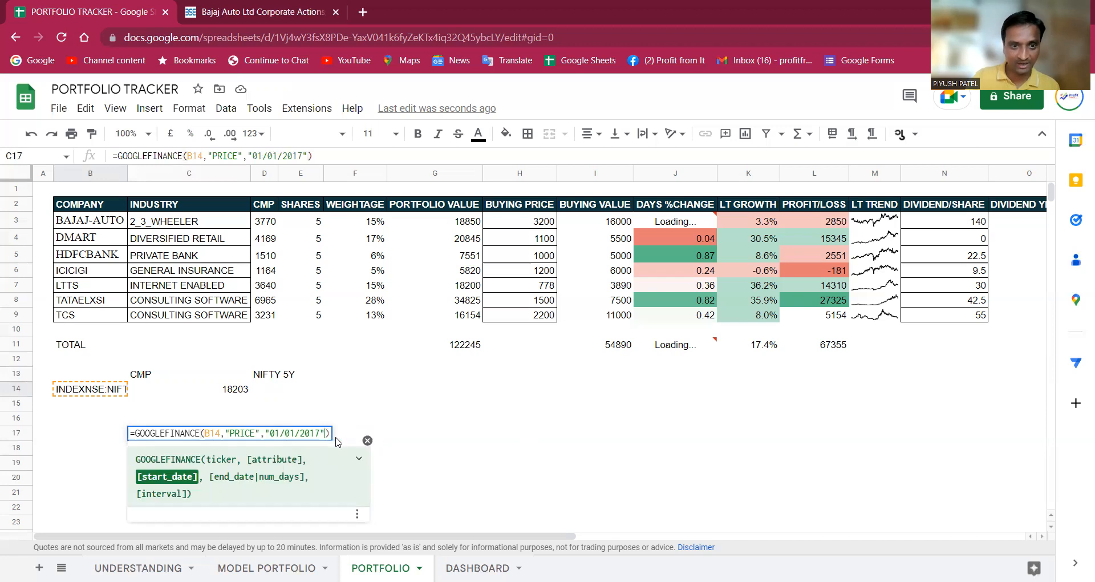
pyautogui.press('Return')
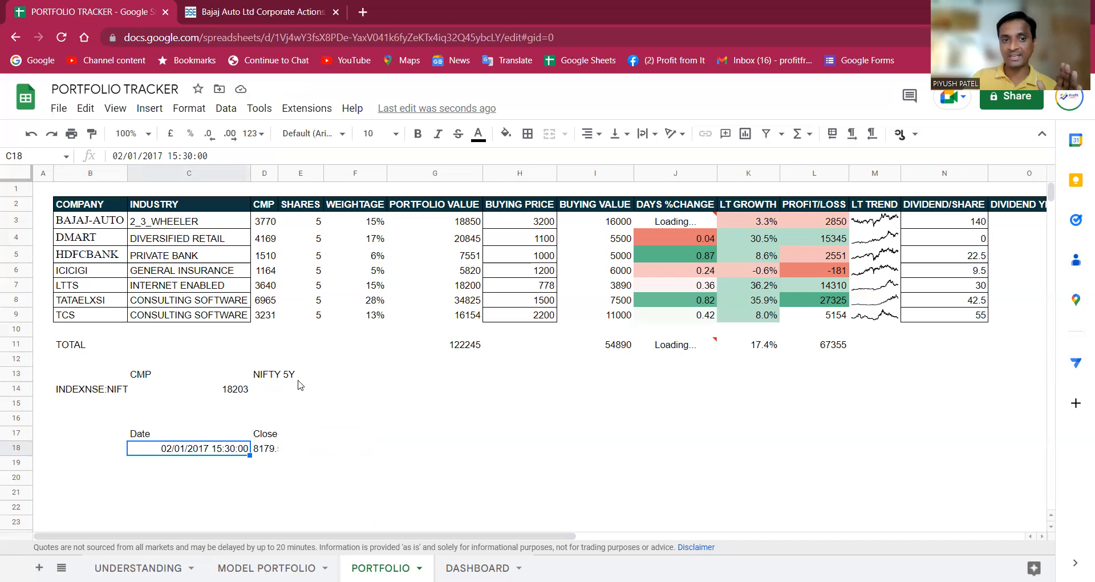
# Enter a formula in D14 under NIFTY 5Y that references the historical closing price in D18.
pyautogui.click(284, 389)
pyautogui.click(274, 393)
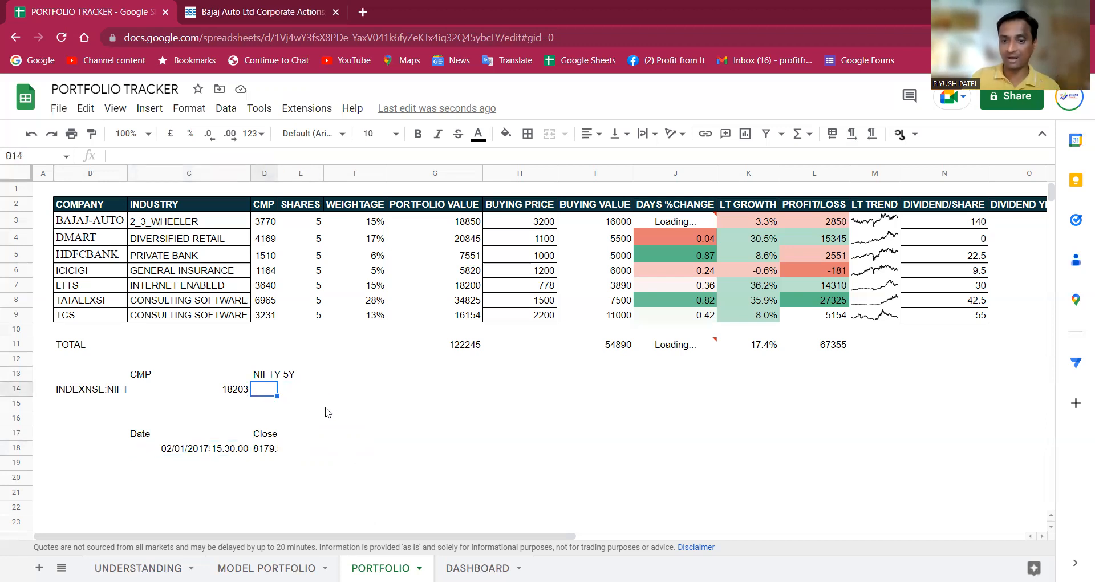
pyautogui.write('=')
pyautogui.press('Down')
pyautogui.press('Down')
pyautogui.press('Down')
pyautogui.press('Down')
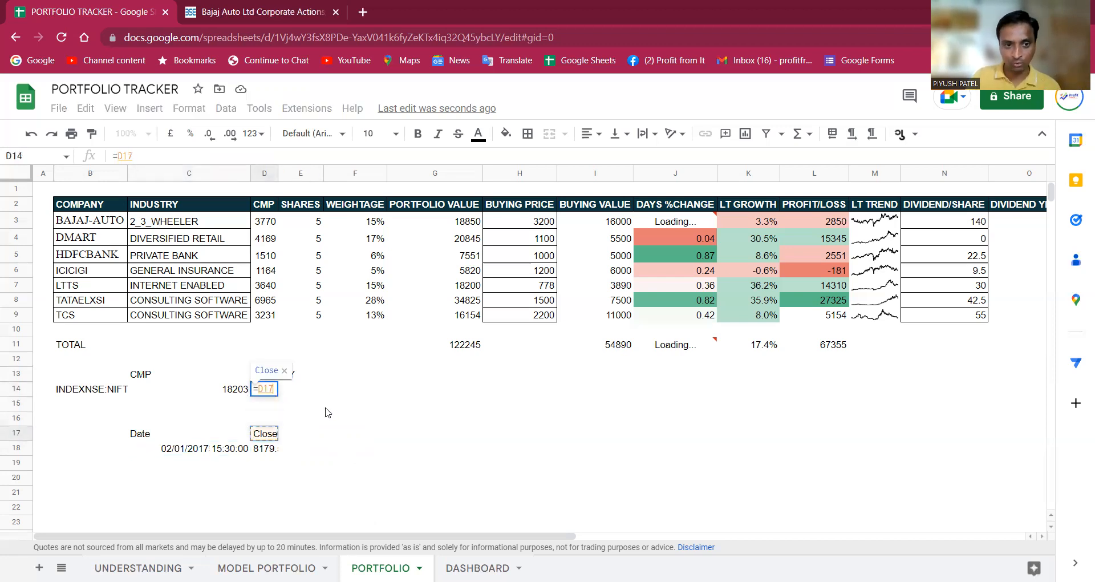
# Finish D14's reference to the Nifty closing price and calculate five-year growth in E14 as =(C14/D14)^(1/5)-1.
pyautogui.press('Return')
pyautogui.press('Up')
pyautogui.press('Right')
pyautogui.write('=(')
pyautogui.press('Left')
pyautogui.press('Left')
pyautogui.write('/')
pyautogui.press('Left')
pyautogui.write(')^')
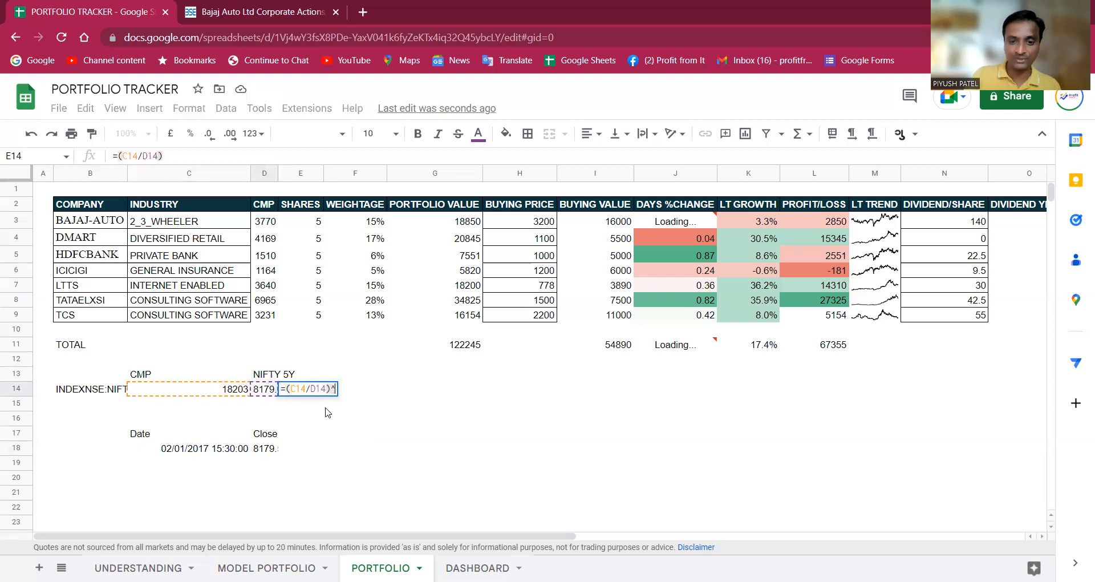
pyautogui.write('(1/5)-1')
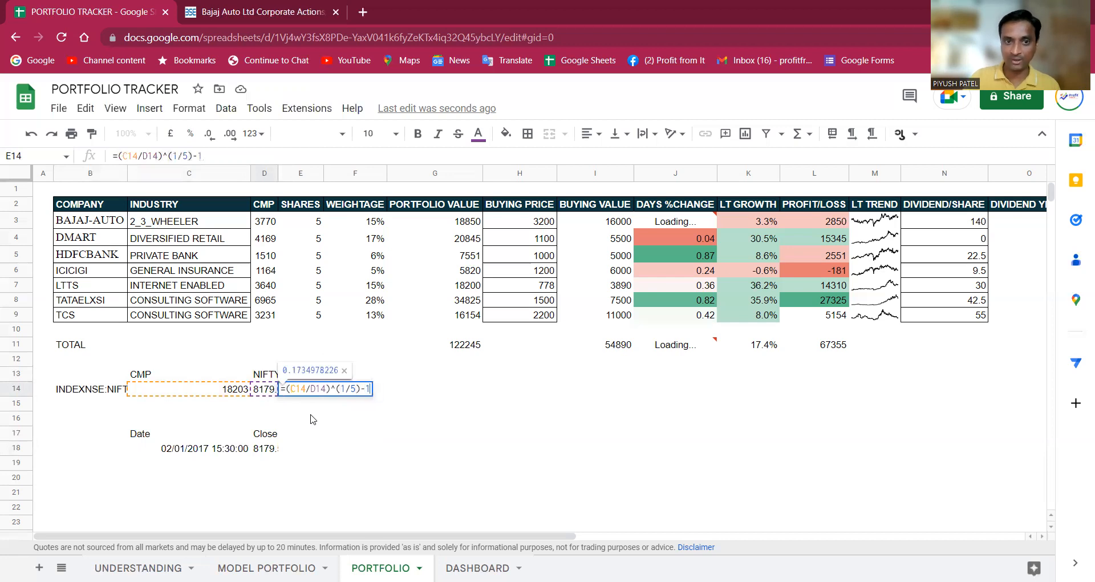
pyautogui.press('Return')
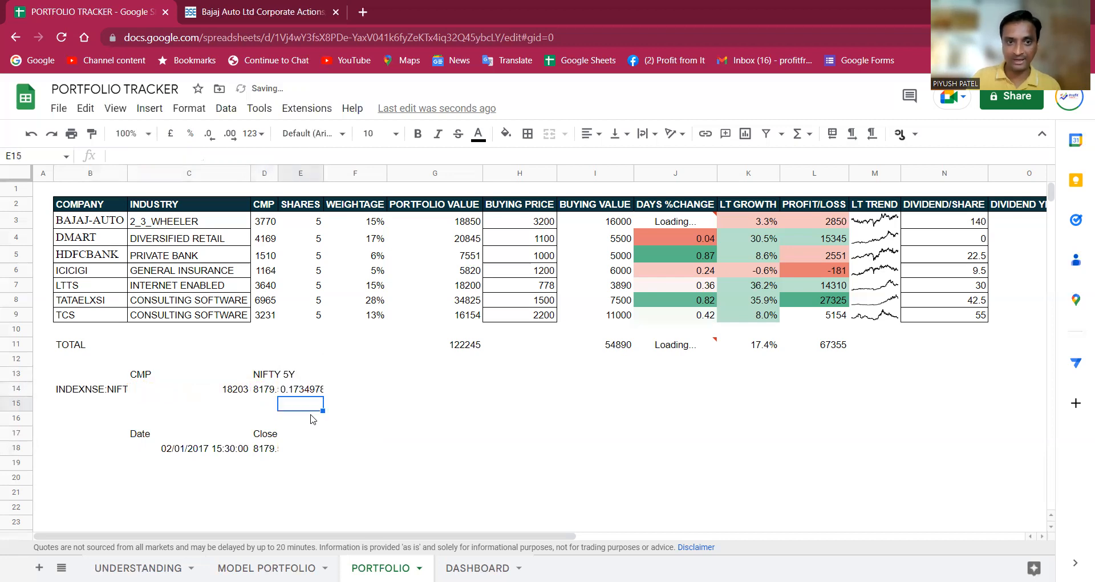
# Format the Nifty growth in E14 as a percentage without decimals.
pyautogui.click(190, 133)
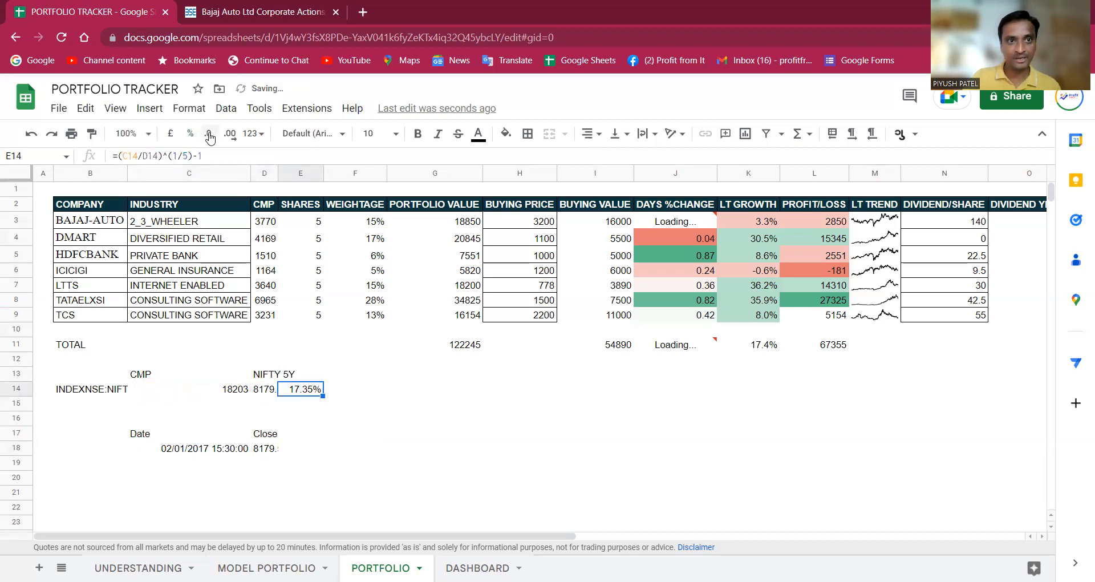
pyautogui.click(406, 453)
pyautogui.click(307, 391)
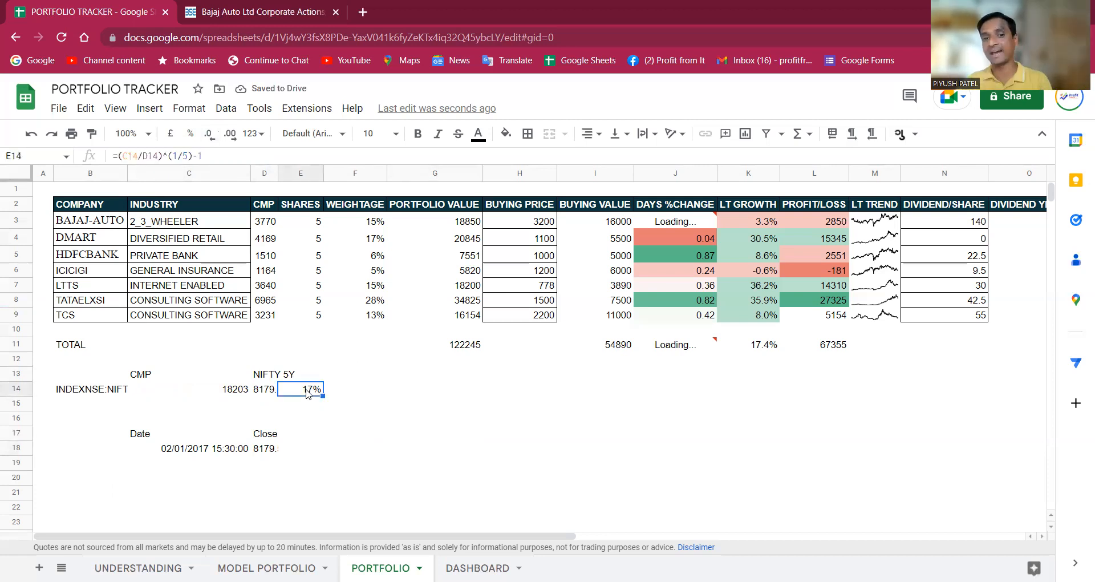
# Compare the portfolio's total long-term growth in K11 with the Nifty five-year growth in E14.
pyautogui.click(760, 348)
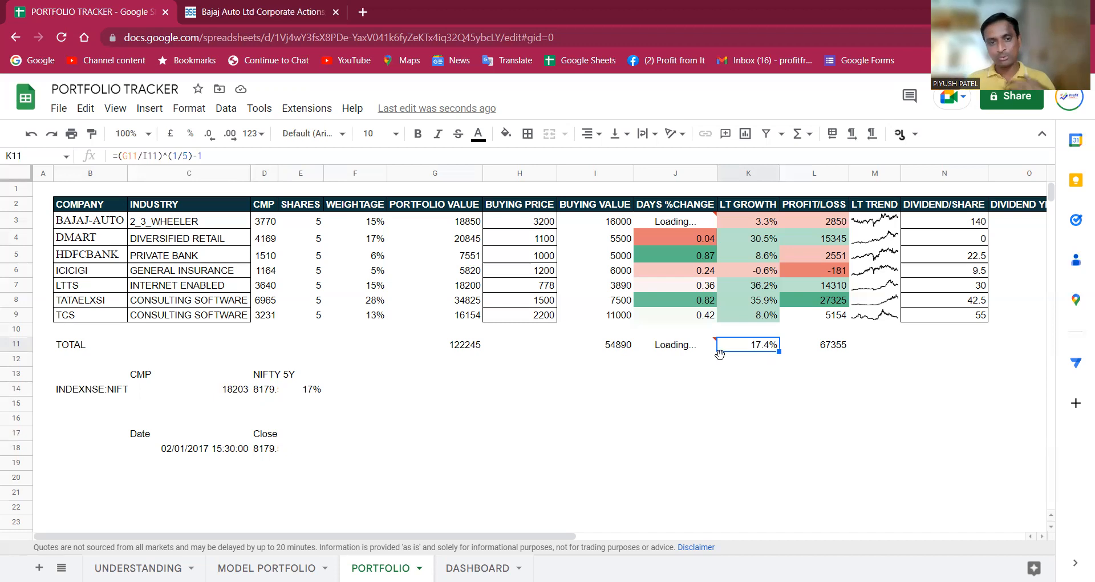
pyautogui.click(312, 393)
pyautogui.click(750, 349)
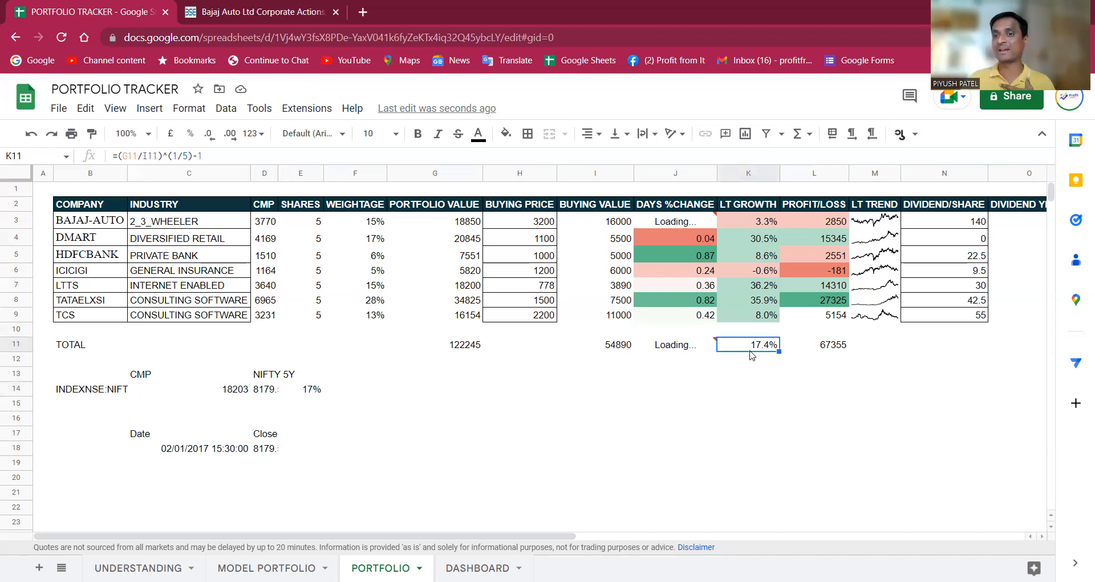
pyautogui.click(676, 402)
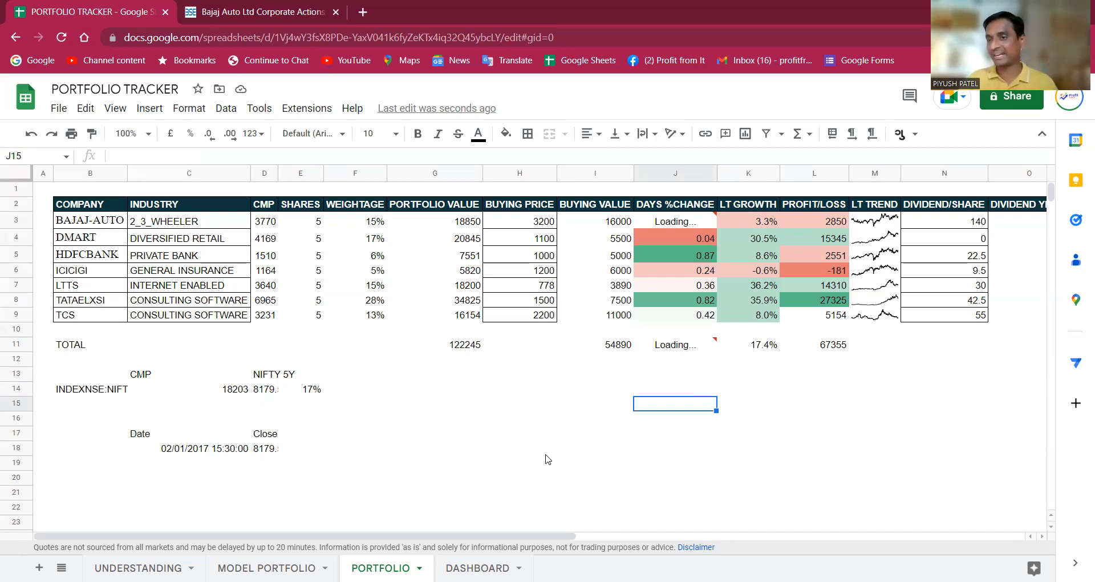
pyautogui.click(80, 345)
pyautogui.click(89, 217)
pyautogui.hotkey('shift', 'Down')
pyautogui.hotkey('shift', 'Down')
pyautogui.hotkey('shift', 'Down')
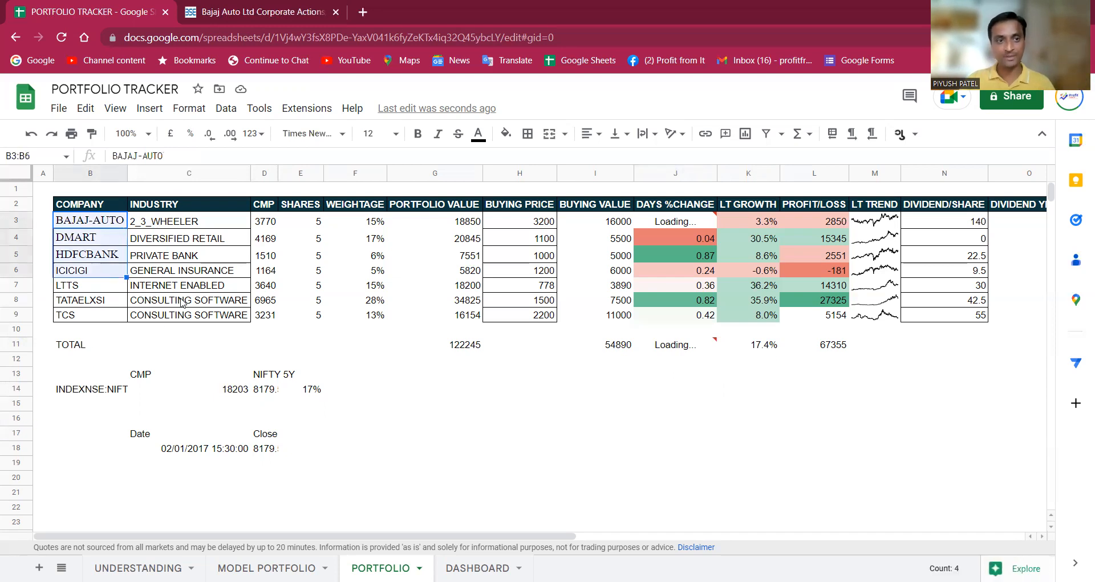
# Move the totals and Nifty comparison block B11:W18 down so that it starts at B32.
pyautogui.click(81, 346)
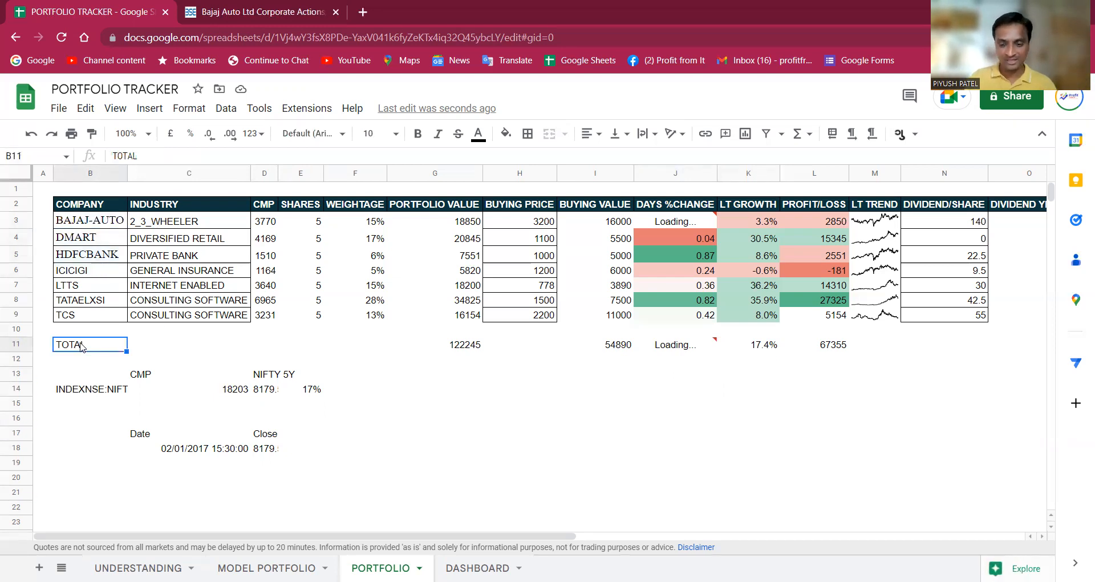
pyautogui.hotkey('shift', 'Down')
pyautogui.hotkey('shift', 'Down')
pyautogui.hotkey('shift', 'Down')
pyautogui.hotkey('shift', 'Down')
pyautogui.hotkey('shift', 'Down')
pyautogui.hotkey('shift', 'Down')
pyautogui.hotkey('shift', 'Down')
pyautogui.hotkey('shift', 'Right')
pyautogui.hotkey('shift', 'Right')
pyautogui.hotkey('shift', 'Right')
pyautogui.hotkey('shift', 'Right')
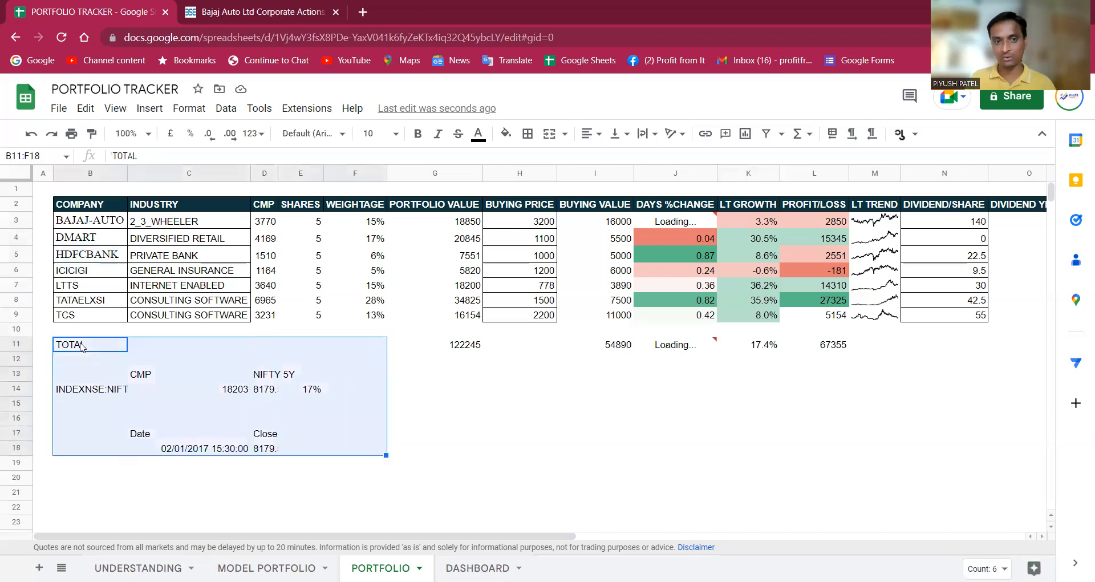
pyautogui.hotkey('shift', 'Right')
pyautogui.hotkey('shift', 'Right')
pyautogui.hotkey('shift', 'Right')
pyautogui.hotkey('shift', 'Right')
pyautogui.hotkey('shift', 'Right')
pyautogui.hotkey('shift', 'Right')
pyautogui.hotkey('shift', 'Right')
pyautogui.hotkey('shift', 'Right')
pyautogui.hotkey('shift', 'Right')
pyautogui.hotkey('shift', 'Right')
pyautogui.hotkey('shift', 'Right')
pyautogui.hotkey('shift', 'Right')
pyautogui.hotkey('shift', 'Right')
pyautogui.hotkey('shift', 'Right')
pyautogui.hotkey('shift', 'Right')
pyautogui.hotkey('shift', 'Right')
pyautogui.hotkey('shift', 'Right')
pyautogui.hotkey('shift', 'Right')
pyautogui.hotkey('shift', 'Right')
pyautogui.hotkey('shift', 'Right')
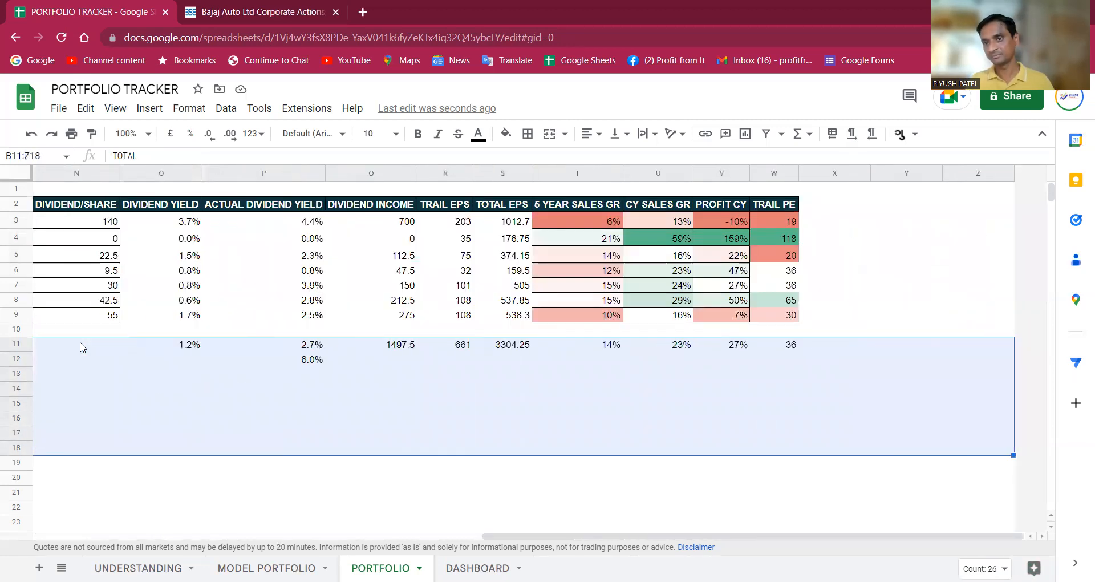
pyautogui.hotkey('shift', 'Left')
pyautogui.hotkey('shift', 'Left')
pyautogui.hotkey('shift', 'Left')
pyautogui.hotkey('ctrl', 'c')
pyautogui.click(80, 347)
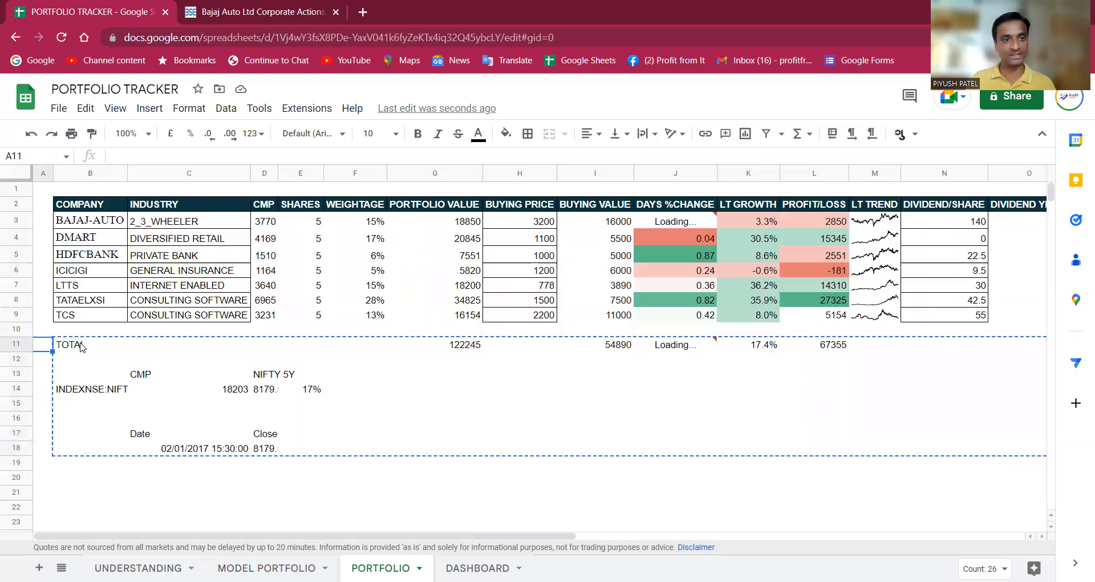
pyautogui.press('Down')
pyautogui.press('Down')
pyautogui.press('Down')
pyautogui.press('Down')
pyautogui.press('Down')
pyautogui.press('Down')
pyautogui.press('Down')
pyautogui.press('Down')
pyautogui.press('Down')
pyautogui.press('Down')
pyautogui.press('Down')
pyautogui.press('Down')
pyautogui.press('Down')
pyautogui.press('Down')
pyautogui.press('Down')
pyautogui.press('Down')
pyautogui.press('Down')
pyautogui.press('Down')
pyautogui.press('Down')
pyautogui.press('Down')
pyautogui.press('Down')
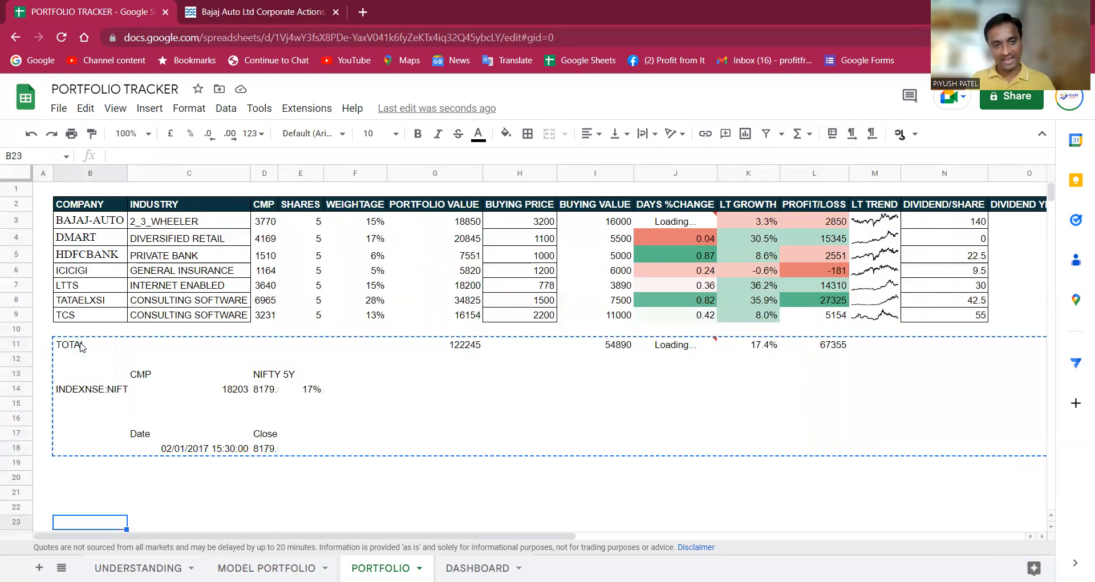
pyautogui.hotkey('ctrl', 'v')
pyautogui.press('Down')
pyautogui.press('Down')
pyautogui.press('Down')
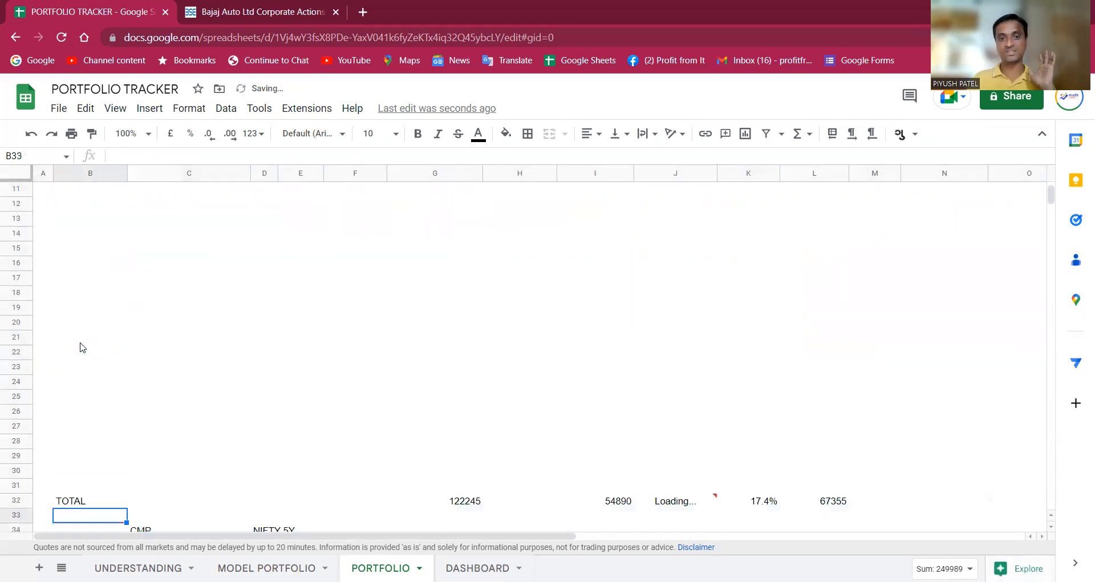
pyautogui.press('Up')
pyautogui.press('Up')
pyautogui.press('Up')
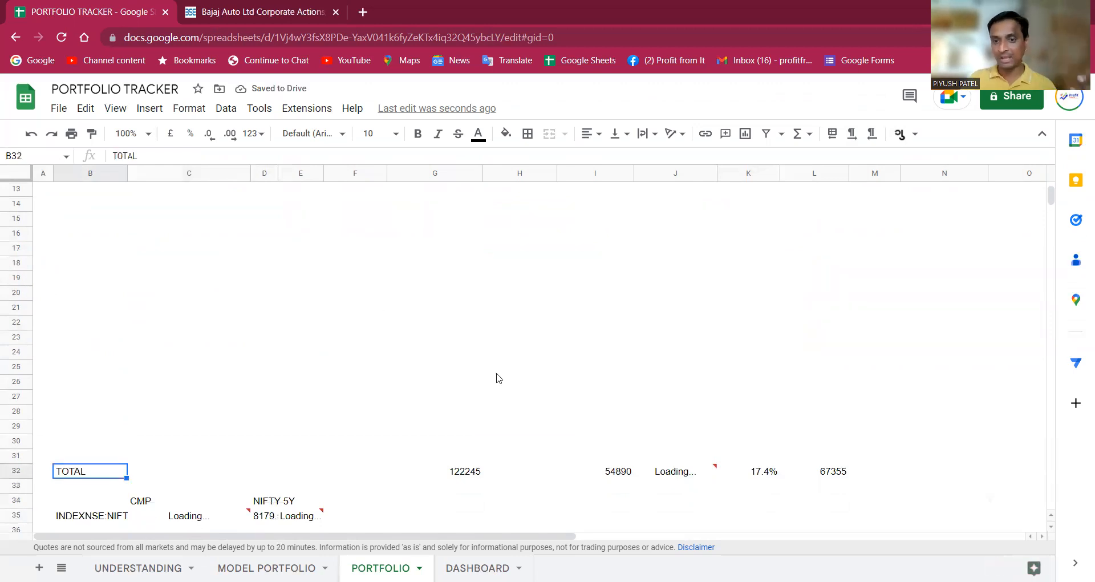
# Examine the freed rows below the holdings table, the relocated totals block and the DASHBOARD sheet.
pyautogui.scroll(3, 641, 458)
pyautogui.scroll(-1, 610, 439)
pyautogui.scroll(3, 154, 314)
pyautogui.click(86, 300)
pyautogui.moveTo(81, 333); pyautogui.dragTo(1026, 330)
pyautogui.scroll(-9, 636, 482)
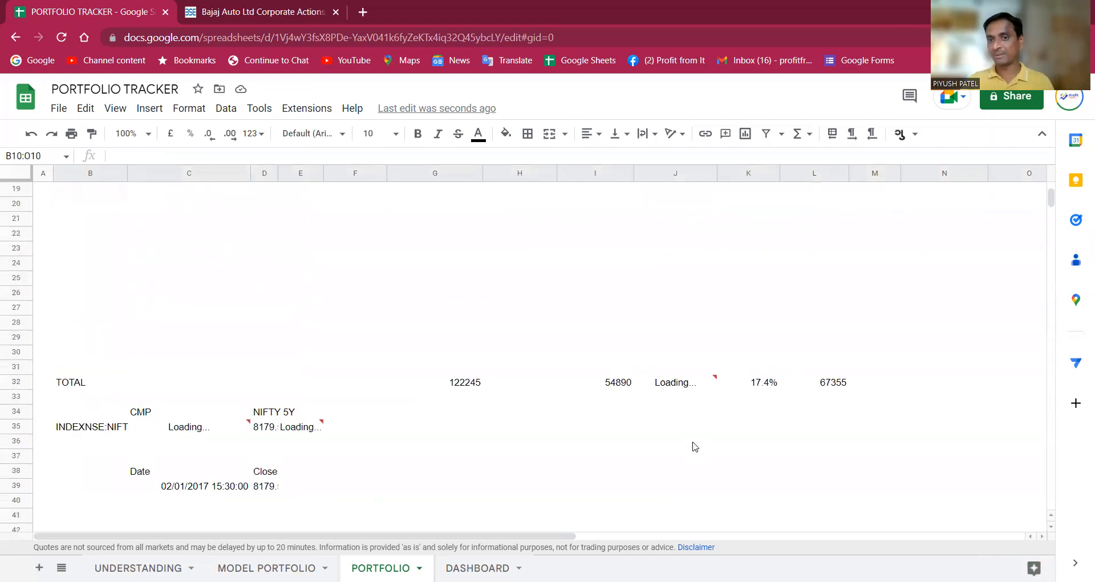
pyautogui.scroll(9, 694, 446)
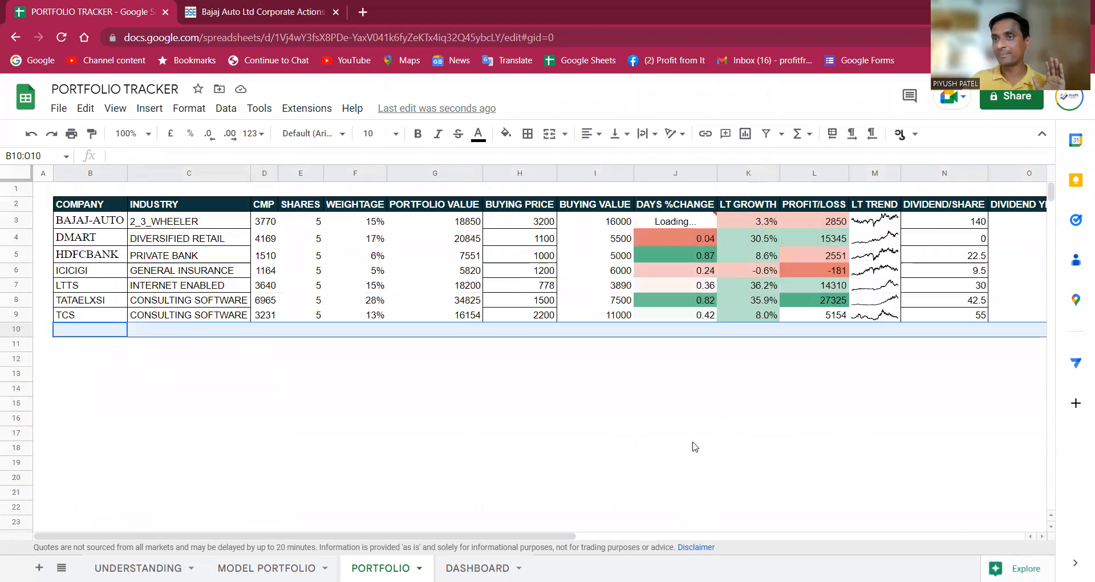
pyautogui.click(330, 393)
pyautogui.click(119, 334)
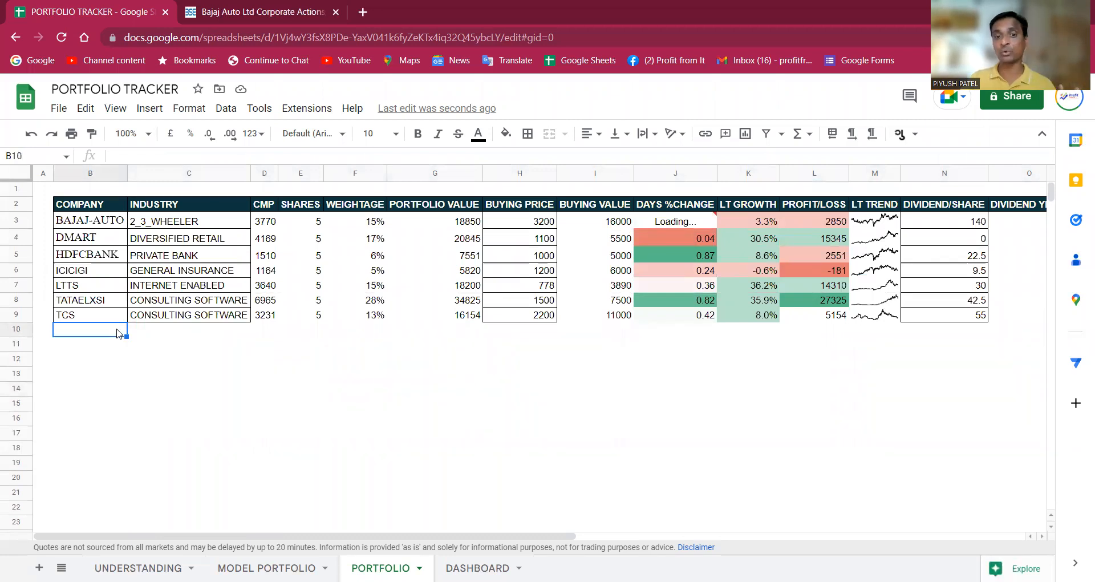
pyautogui.click(477, 567)
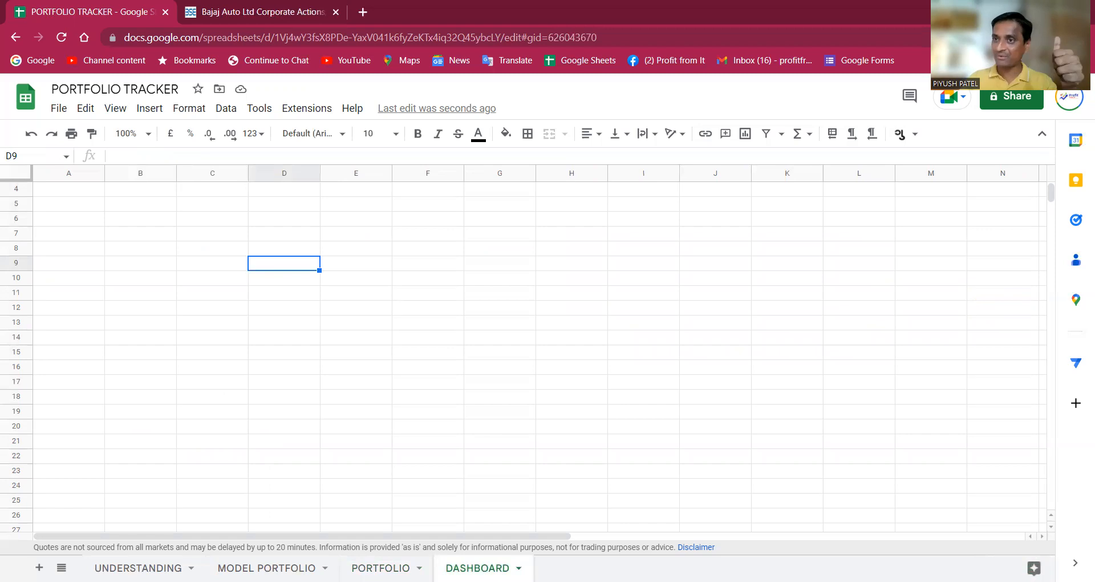
pyautogui.click(380, 568)
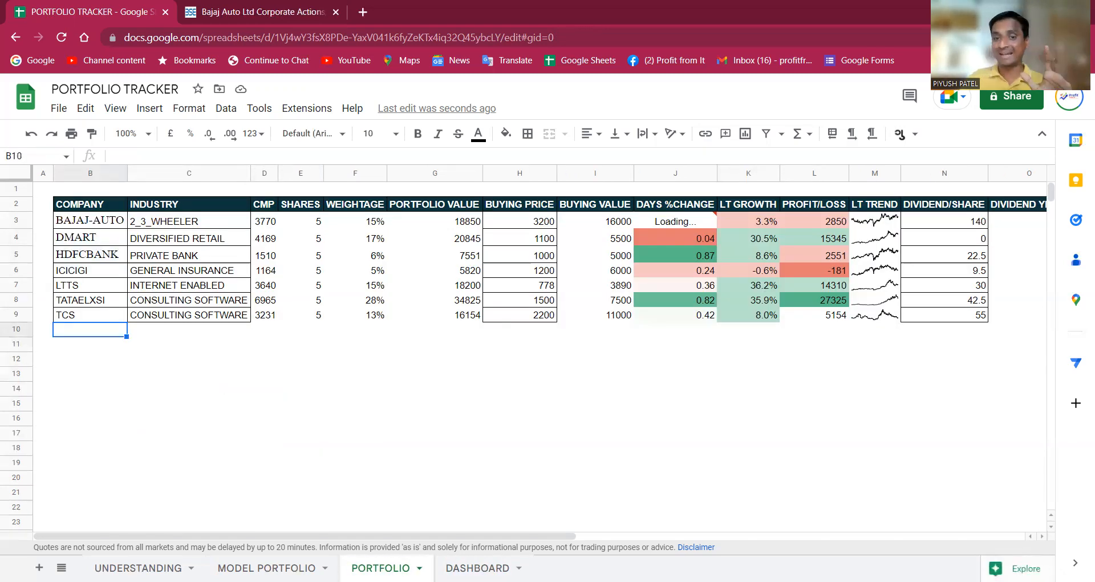
# Enter the title PORTFOLIO DASHBOARD in cell B2 of the DASHBOARD sheet.
pyautogui.click(477, 568)
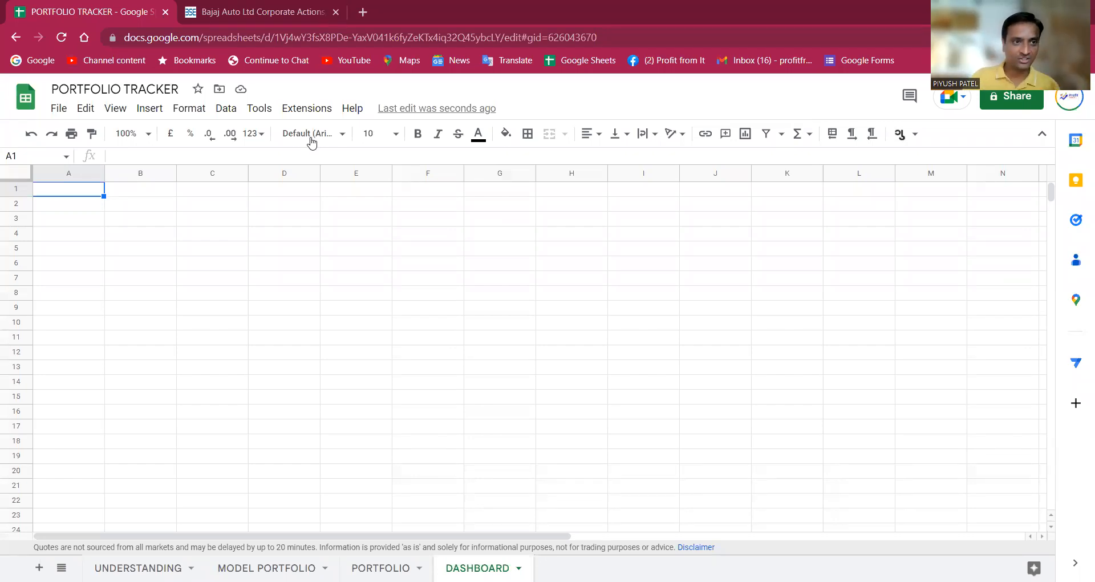
pyautogui.click(144, 207)
pyautogui.write('PORTF')
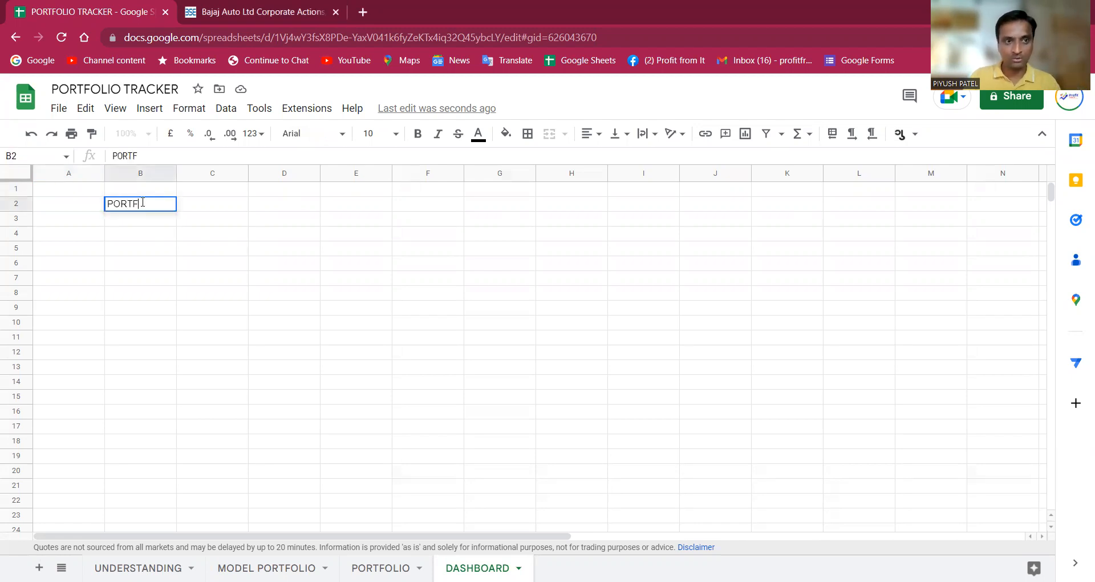
pyautogui.write('FOLIO ')
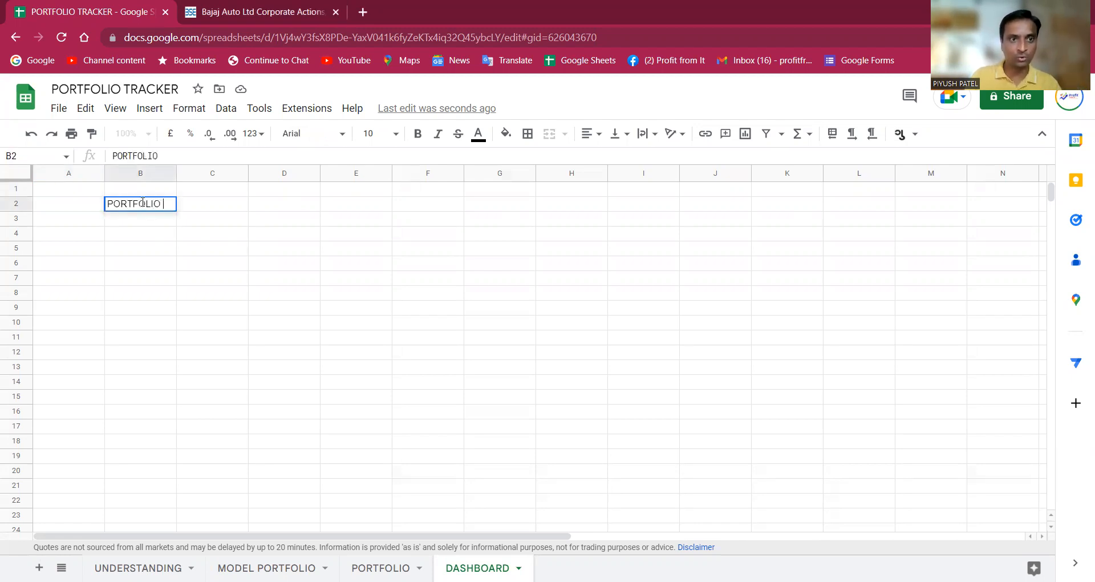
pyautogui.write('DASHBOARD')
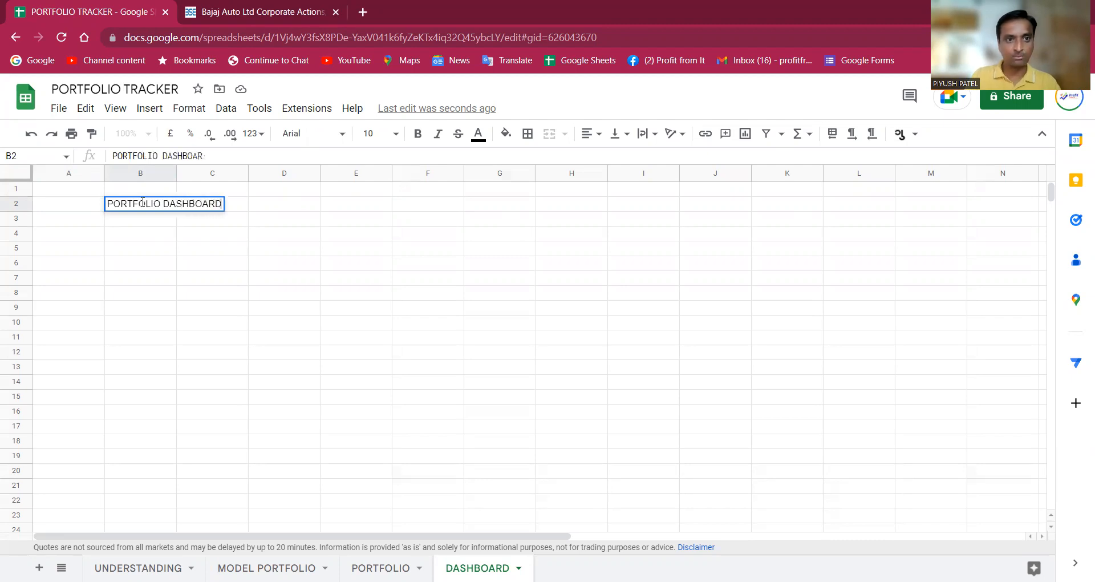
pyautogui.press('Return')
# Merge B2:M4 for the dashboard title and center the text horizontally and vertically.
pyautogui.click(142, 205)
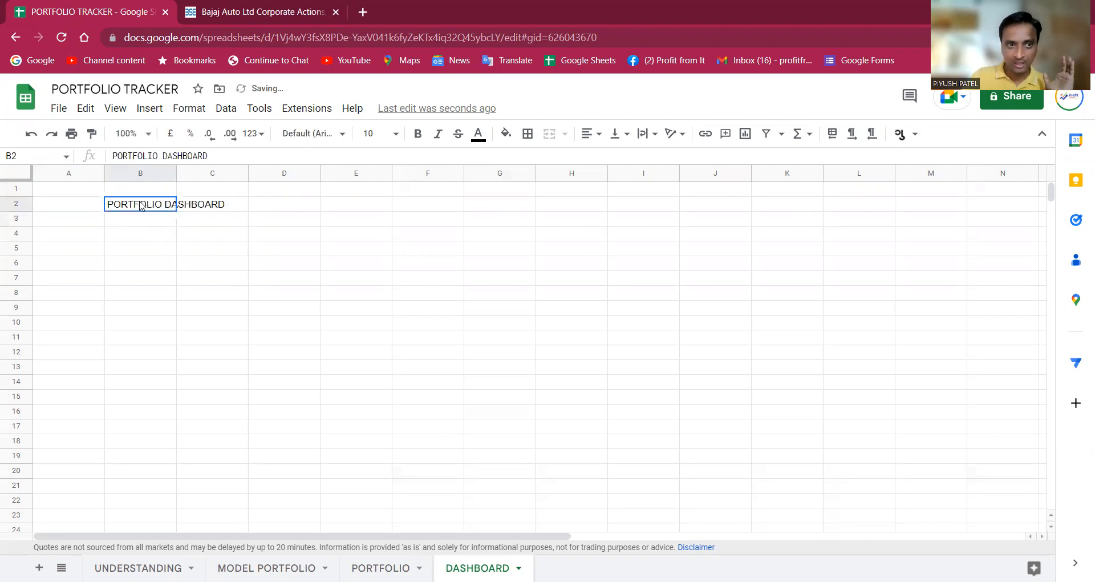
pyautogui.moveTo(143, 207); pyautogui.dragTo(956, 235)
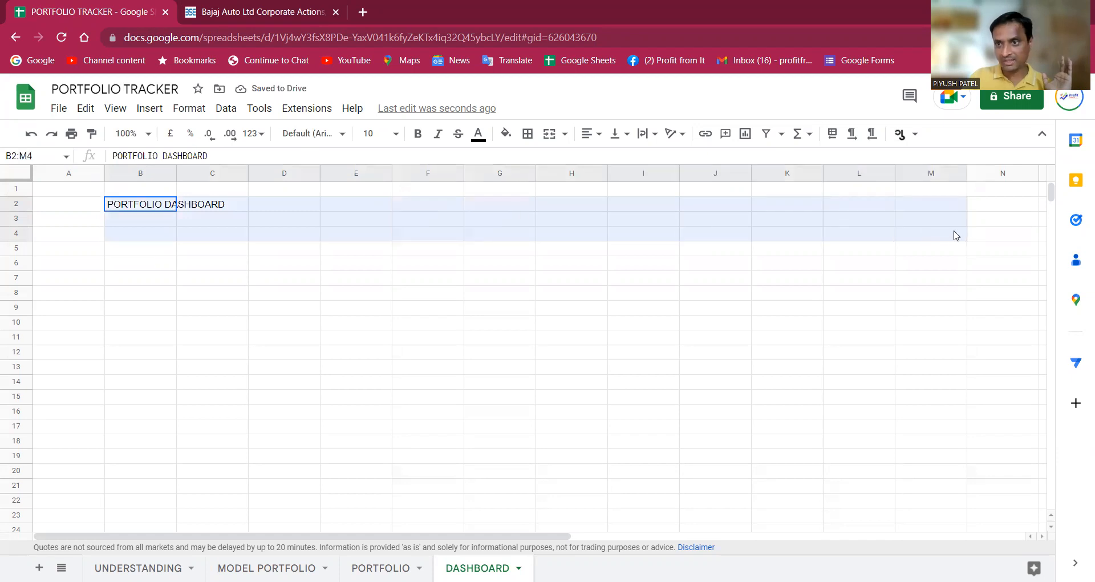
pyautogui.click(549, 133)
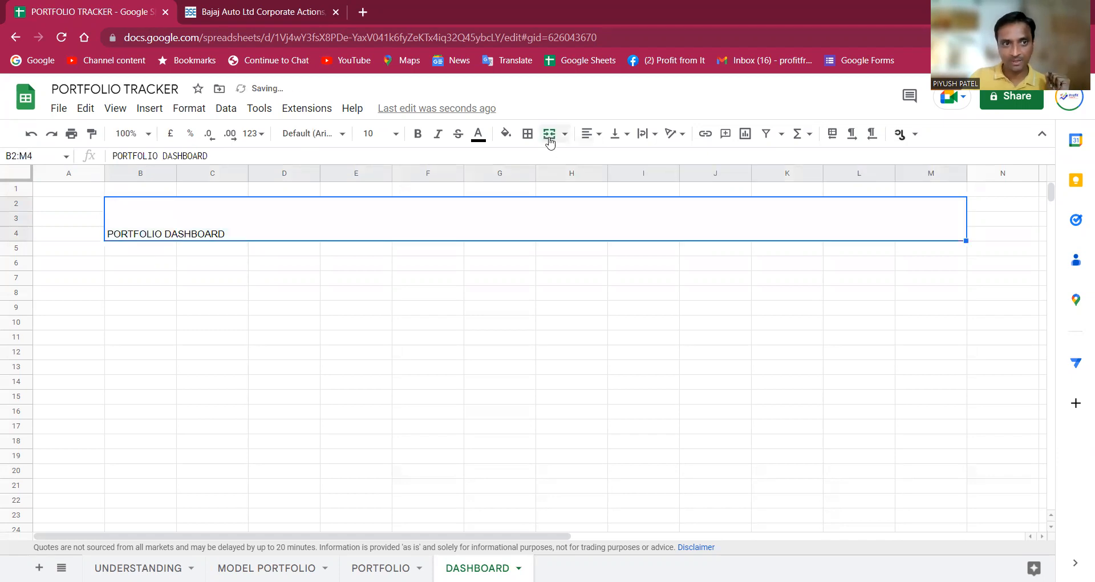
pyautogui.click(590, 134)
pyautogui.click(608, 154)
pyautogui.click(617, 133)
pyautogui.click(634, 155)
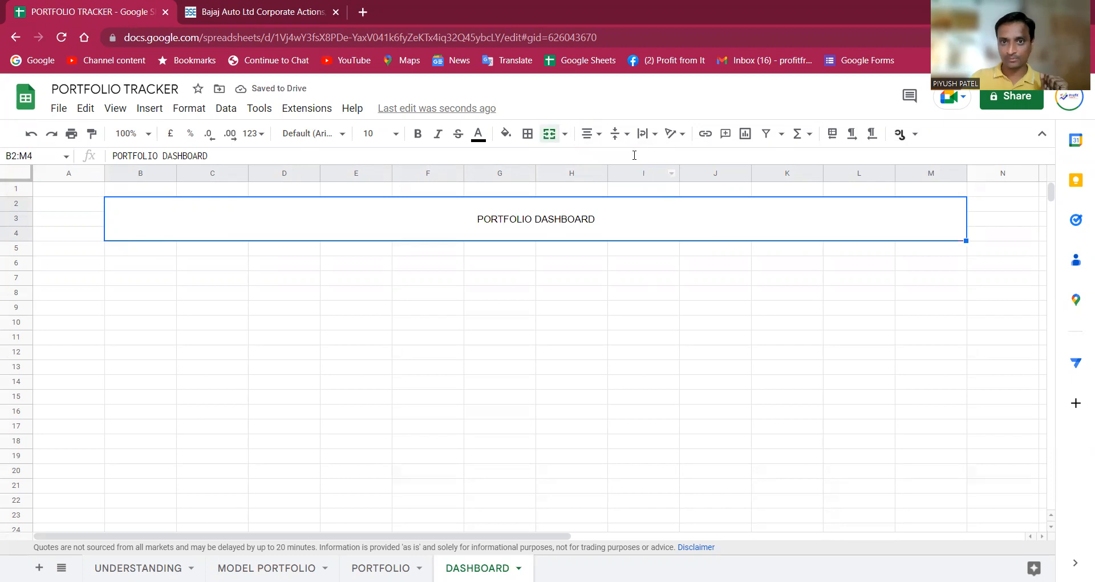
# Format the merged title banner with a dark green fill, white text and font size 24.
pyautogui.click(505, 133)
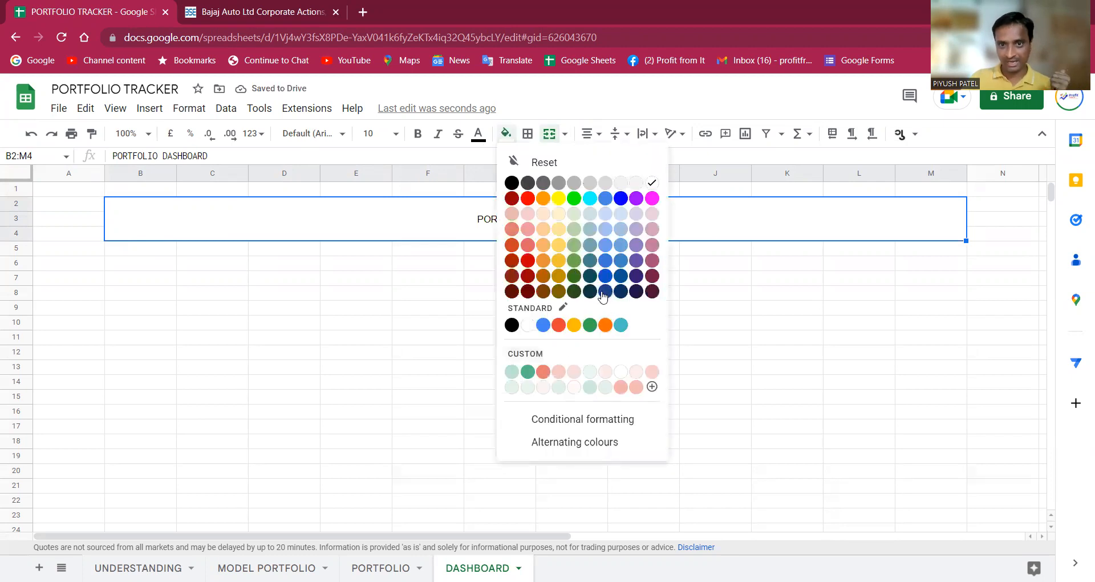
pyautogui.click(574, 290)
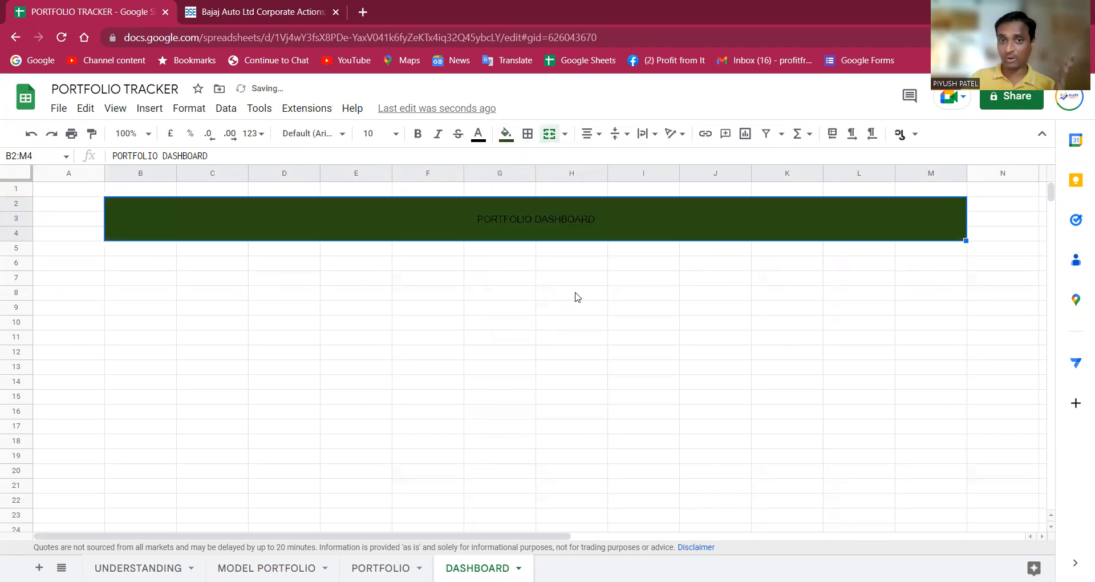
pyautogui.click(478, 134)
pyautogui.click(625, 184)
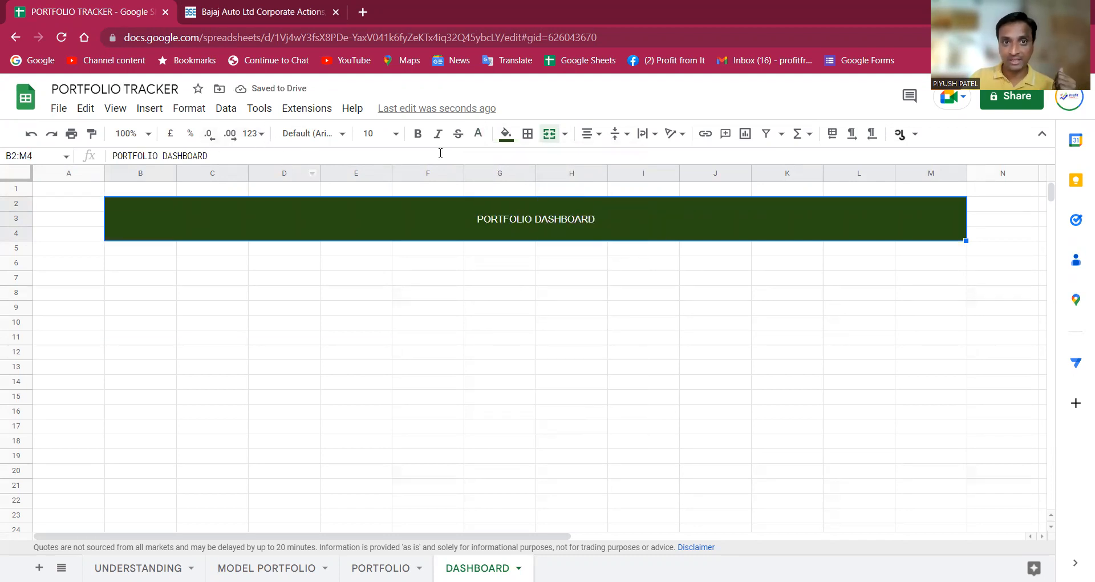
pyautogui.click(377, 133)
pyautogui.click(366, 369)
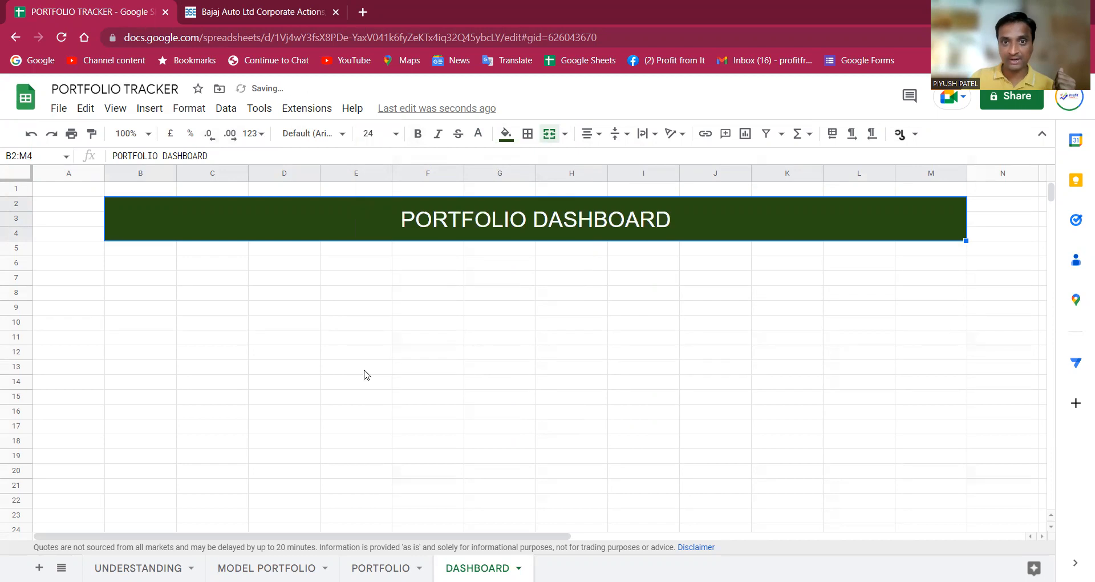
pyautogui.click(530, 310)
pyautogui.click(695, 220)
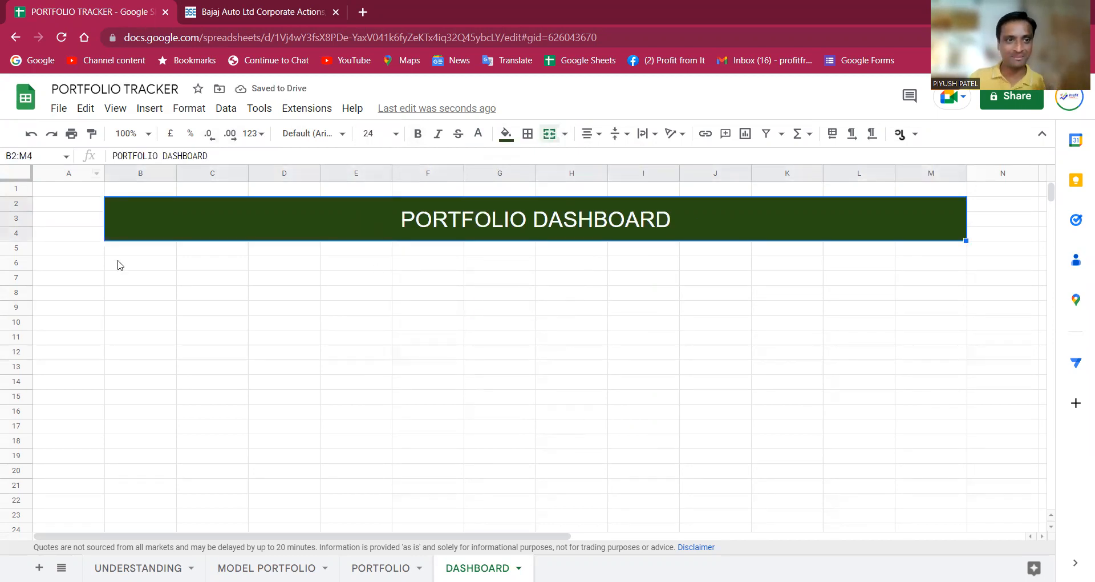
pyautogui.click(231, 280)
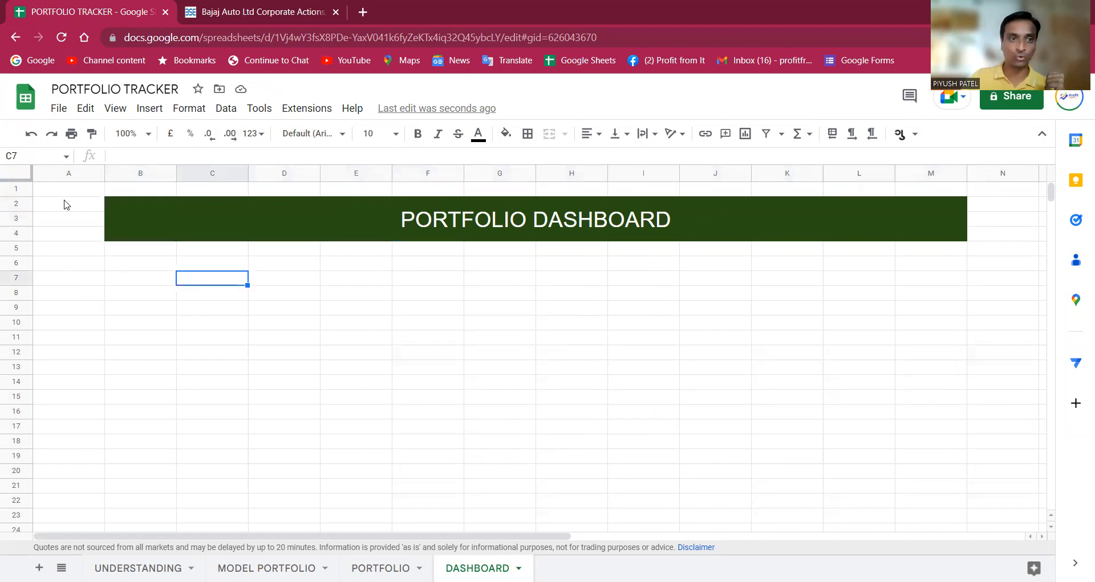
# Narrow column A and extend the merged PORTFOLIO DASHBOARD banner across B2:N4.
pyautogui.click(103, 174)
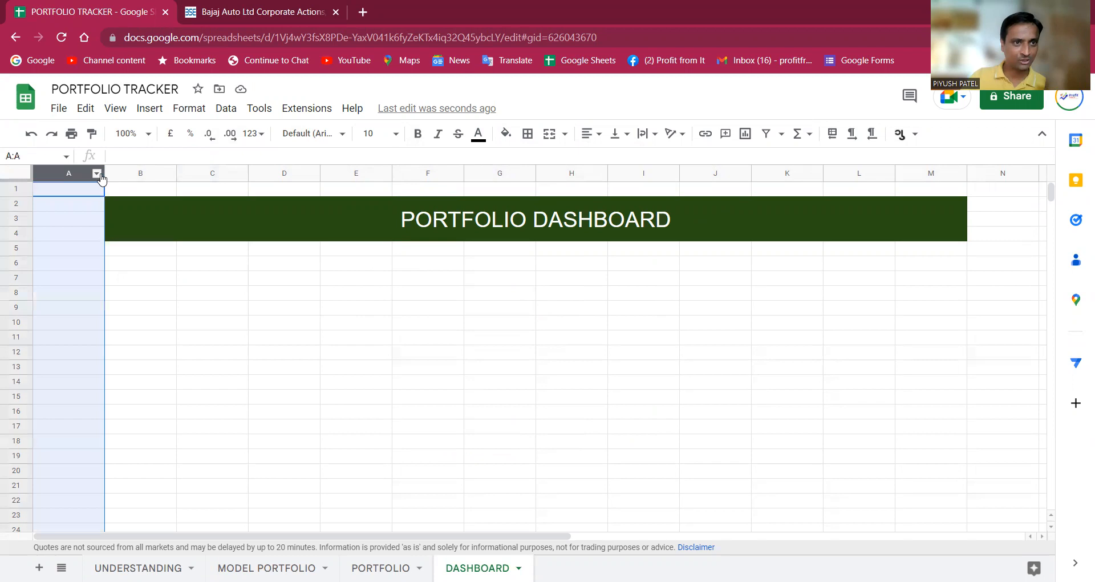
pyautogui.moveTo(105, 174); pyautogui.dragTo(59, 169)
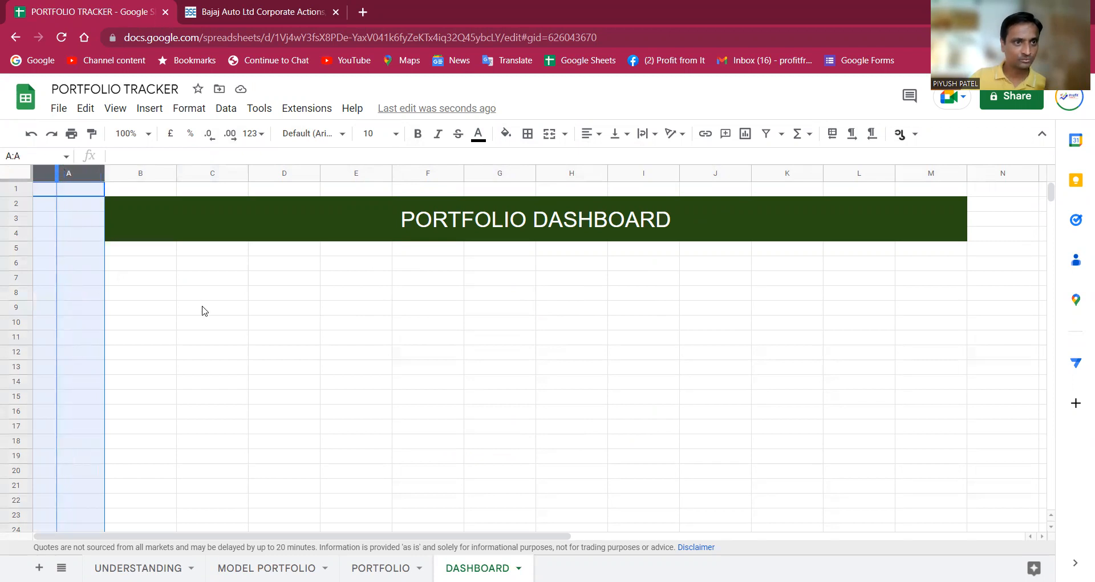
pyautogui.click(214, 298)
pyautogui.moveTo(207, 235); pyautogui.dragTo(975, 232)
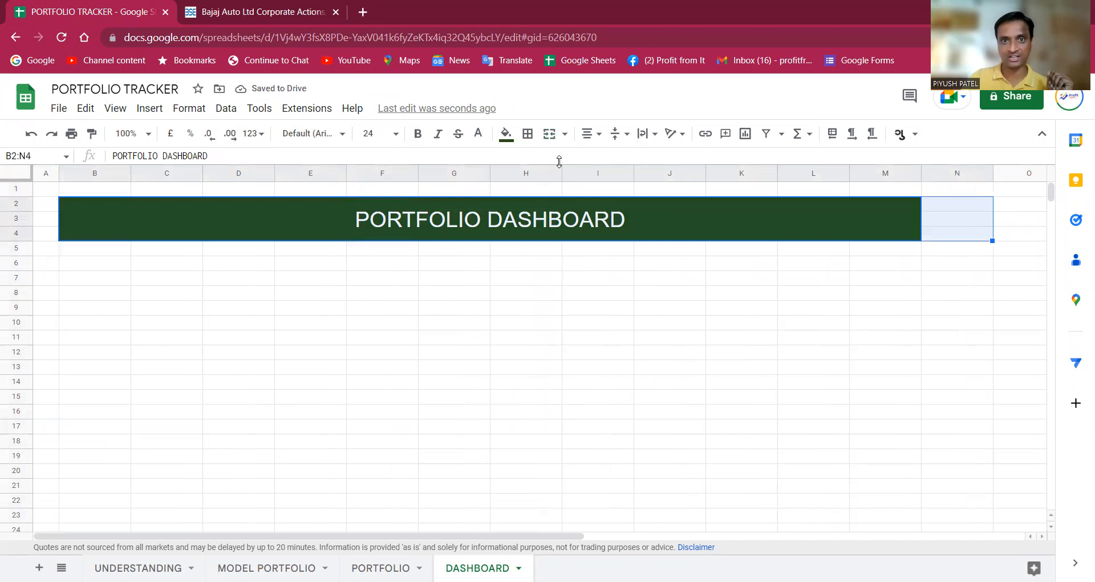
pyautogui.click(549, 134)
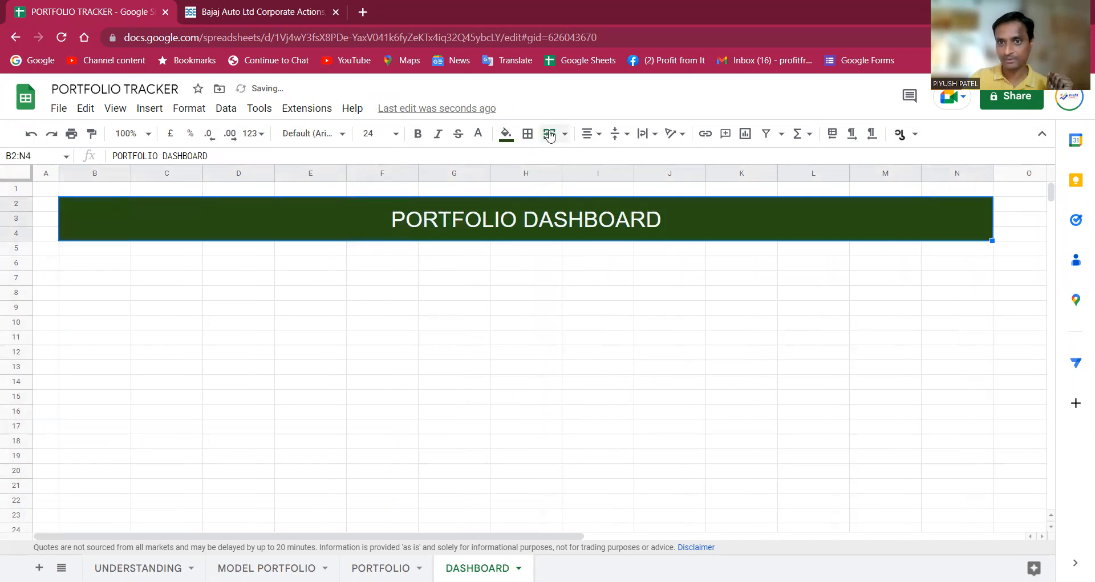
pyautogui.click(181, 296)
# Merge B6:C7 as a card header and B8:C10 as the value area below it.
pyautogui.click(95, 267)
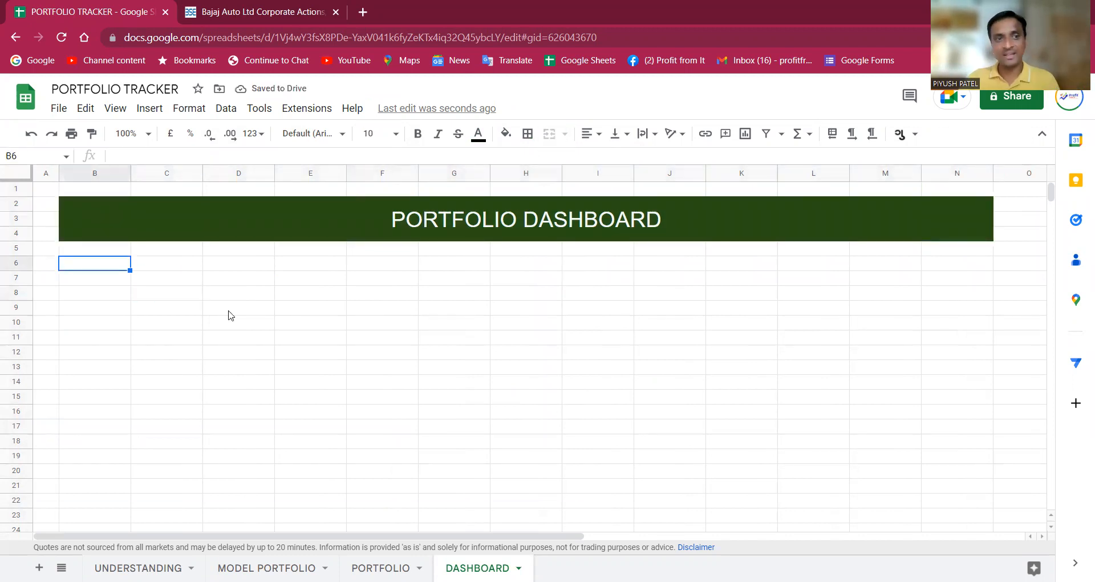
pyautogui.moveTo(128, 264); pyautogui.dragTo(176, 281)
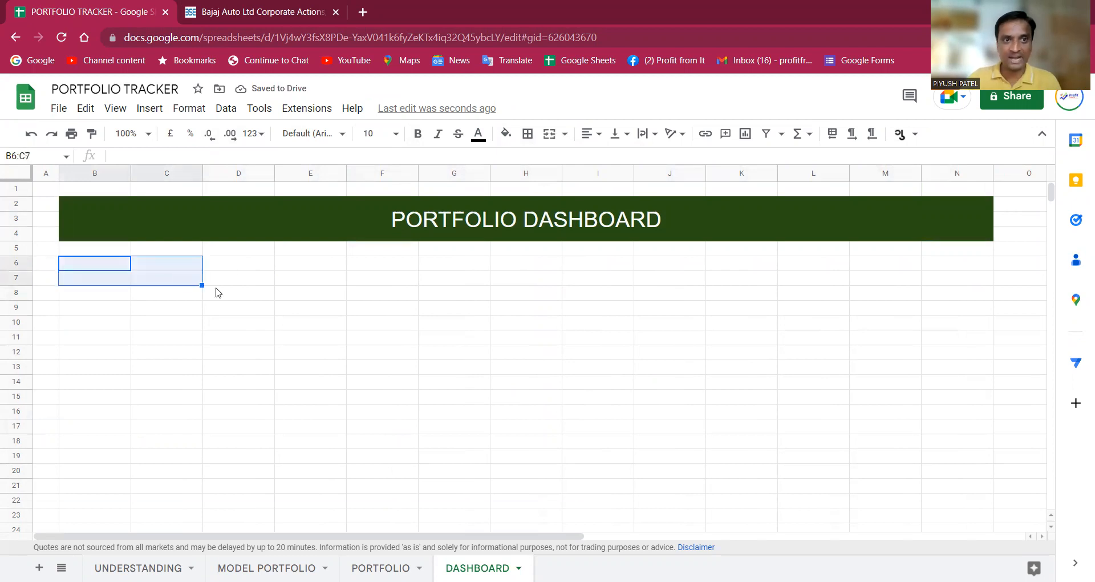
pyautogui.click(550, 133)
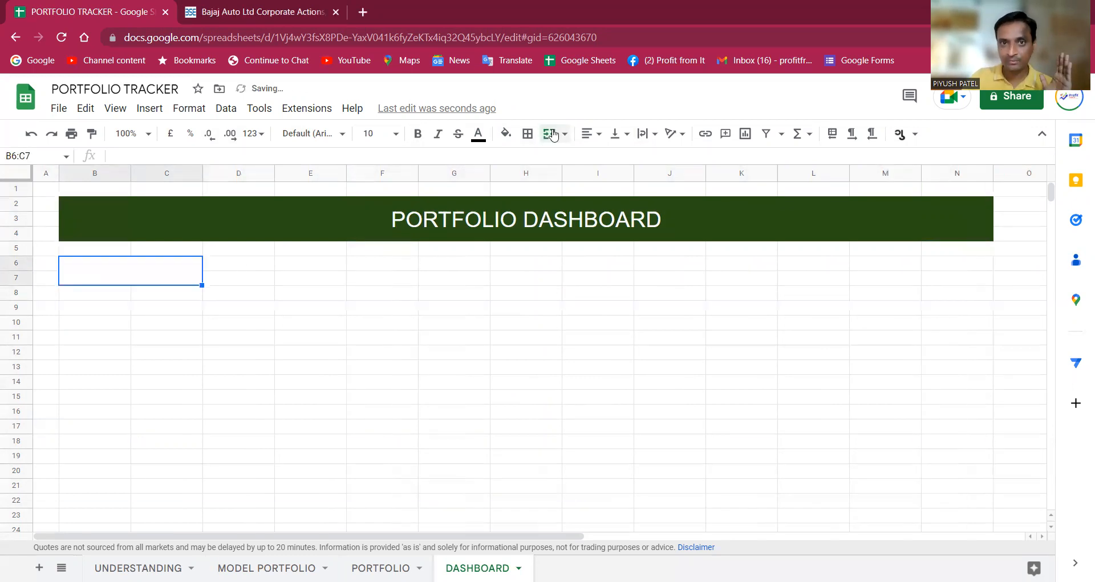
pyautogui.moveTo(85, 294); pyautogui.dragTo(193, 331)
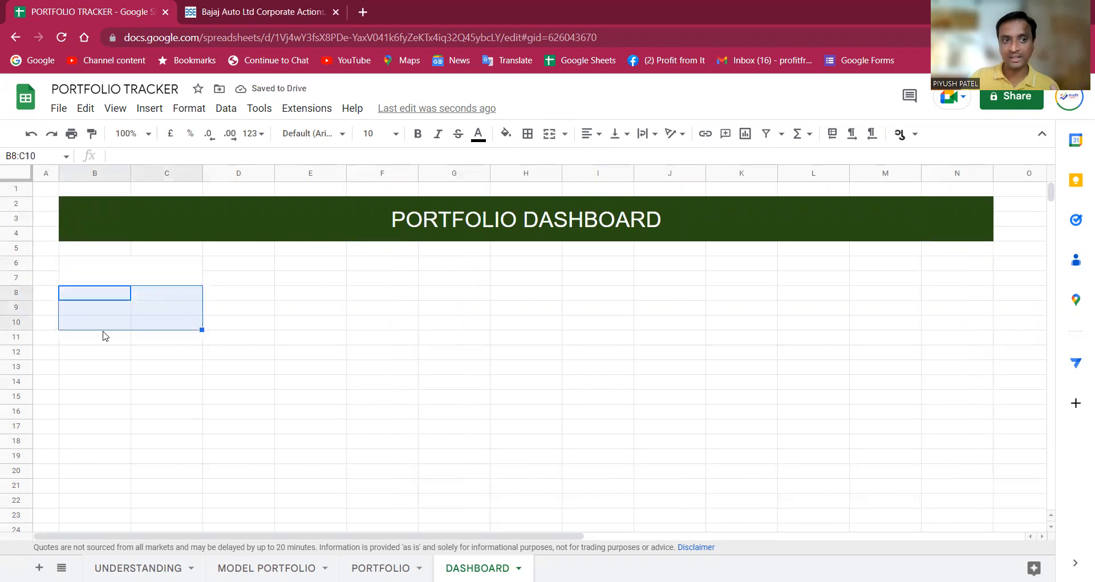
pyautogui.click(549, 134)
pyautogui.click(207, 341)
pyautogui.moveTo(95, 268); pyautogui.dragTo(172, 323)
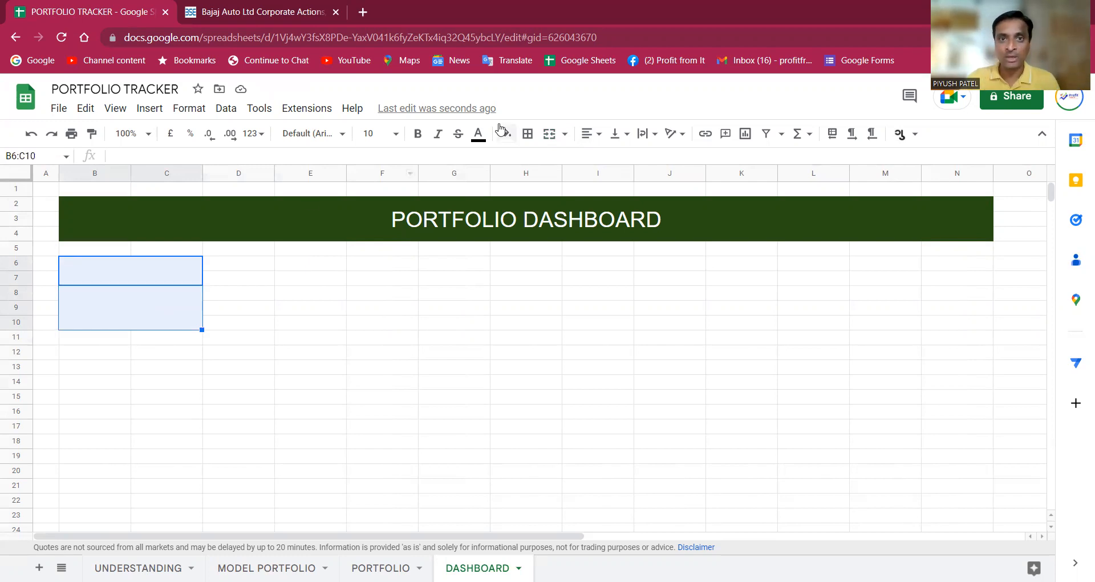
pyautogui.moveTo(33, 336)
pyautogui.mouseDown()
pyautogui.moveTo(231, 268)
pyautogui.moveTo(215, 248)
pyautogui.mouseUp()
pyautogui.moveTo(400, 254)
pyautogui.mouseDown()
pyautogui.moveTo(307, 268)
pyautogui.moveTo(412, 355)
pyautogui.moveTo(394, 253)
pyautogui.mouseUp()
pyautogui.moveTo(613, 249)
pyautogui.mouseDown()
pyautogui.moveTo(528, 360)
pyautogui.moveTo(609, 259)
pyautogui.mouseUp()
pyautogui.moveTo(811, 252)
pyautogui.mouseDown()
pyautogui.moveTo(867, 272)
pyautogui.moveTo(810, 257)
pyautogui.mouseUp()
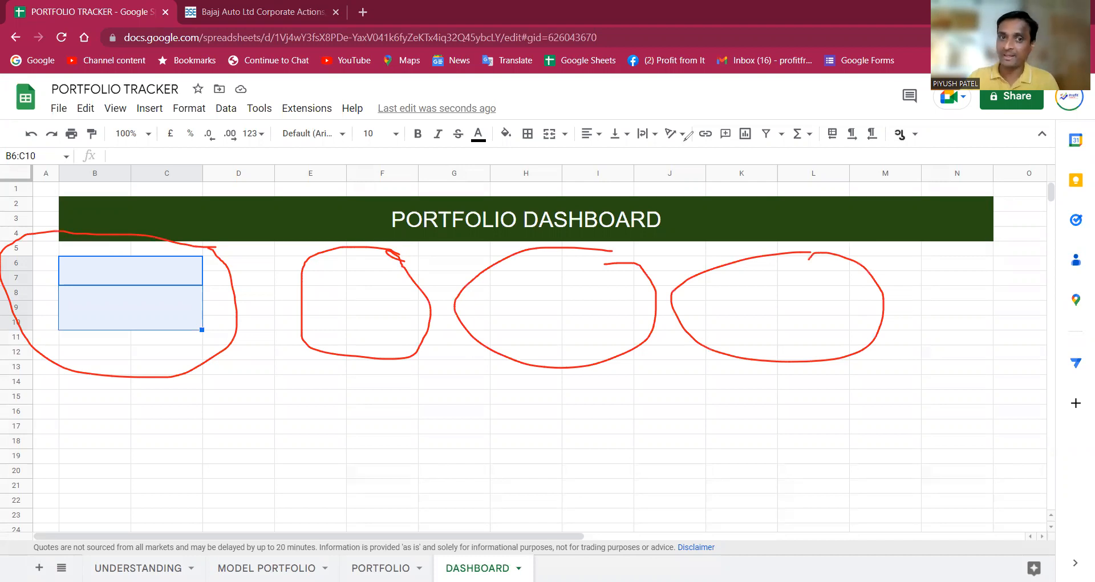
# Fill the merged card header B6:C7 with orange.
pyautogui.click(194, 274)
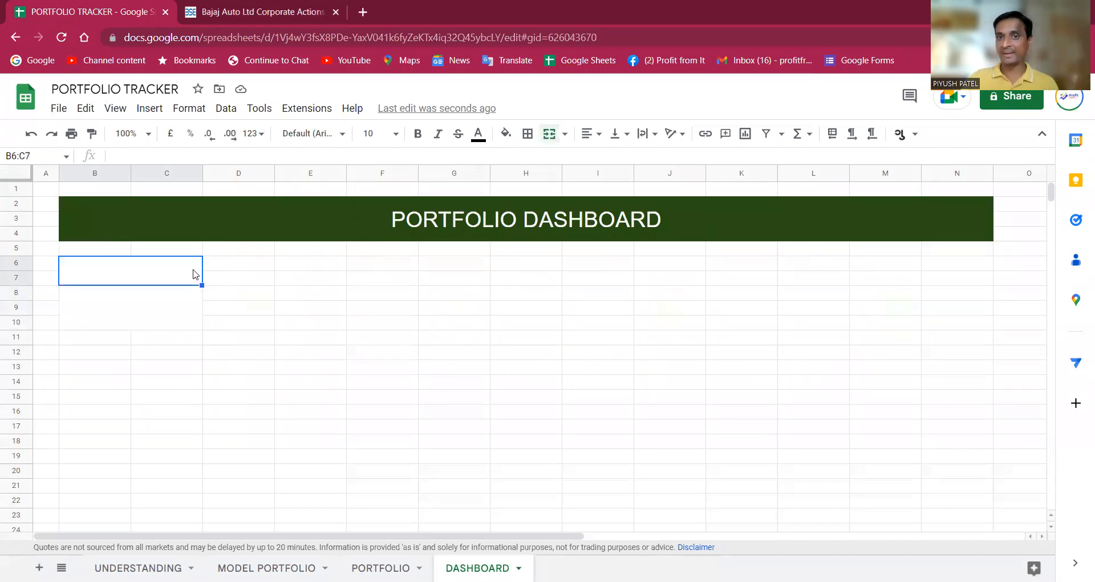
pyautogui.click(505, 133)
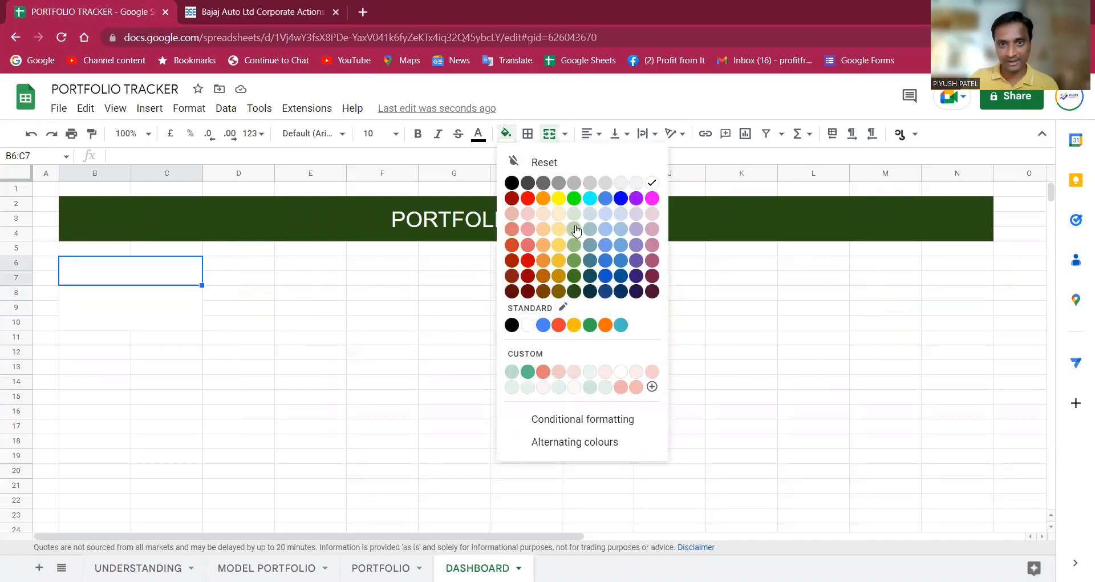
pyautogui.click(543, 197)
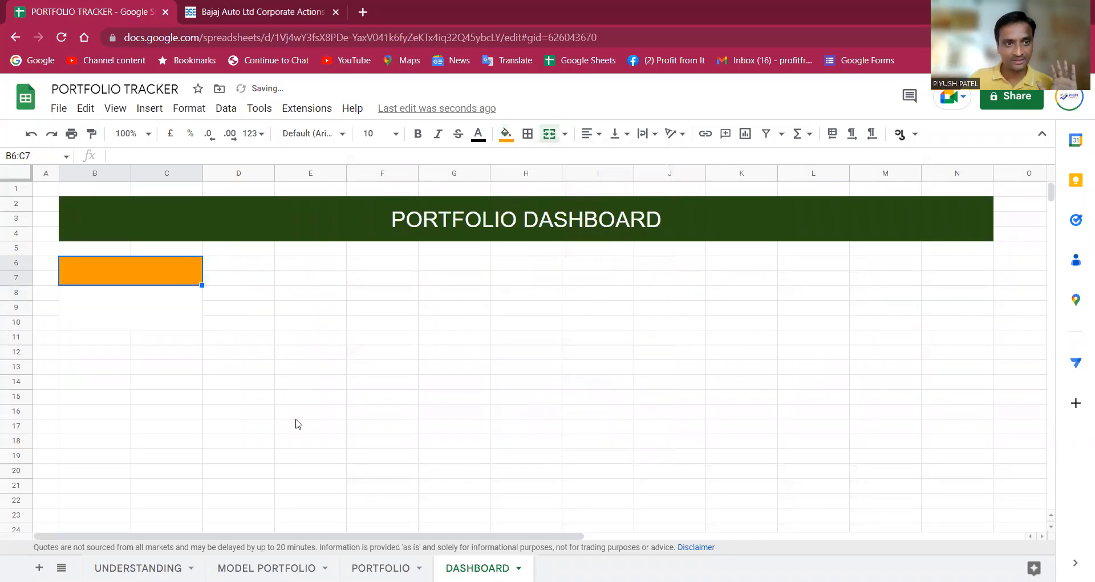
pyautogui.click(242, 366)
# Copy the card block B6:C10 and paste it at E6, H6 and K6.
pyautogui.click(149, 268)
pyautogui.hotkey('shift', 'Down')
pyautogui.hotkey('shift', 'Down')
pyautogui.hotkey('shift', 'Down')
pyautogui.hotkey('shift', 'Down')
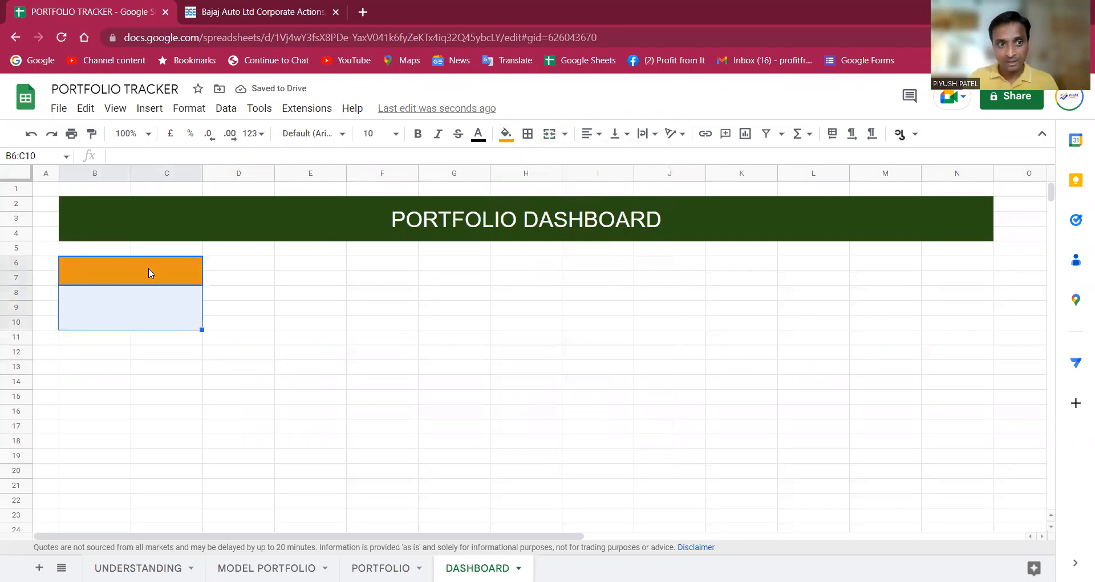
pyautogui.hotkey('shift', 'Up')
pyautogui.hotkey('ctrl', 'c')
pyautogui.press('Right')
pyautogui.press('Right')
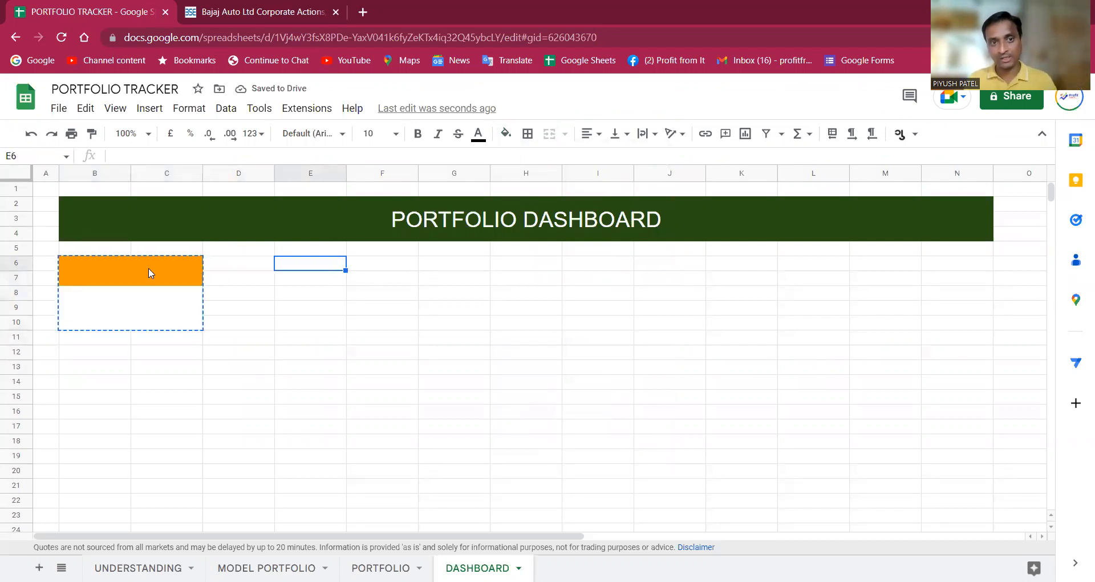
pyautogui.hotkey('ctrl', 'v')
pyautogui.press('Right')
pyautogui.press('Right')
pyautogui.hotkey('ctrl', 'v')
pyautogui.press('Right')
pyautogui.press('Right')
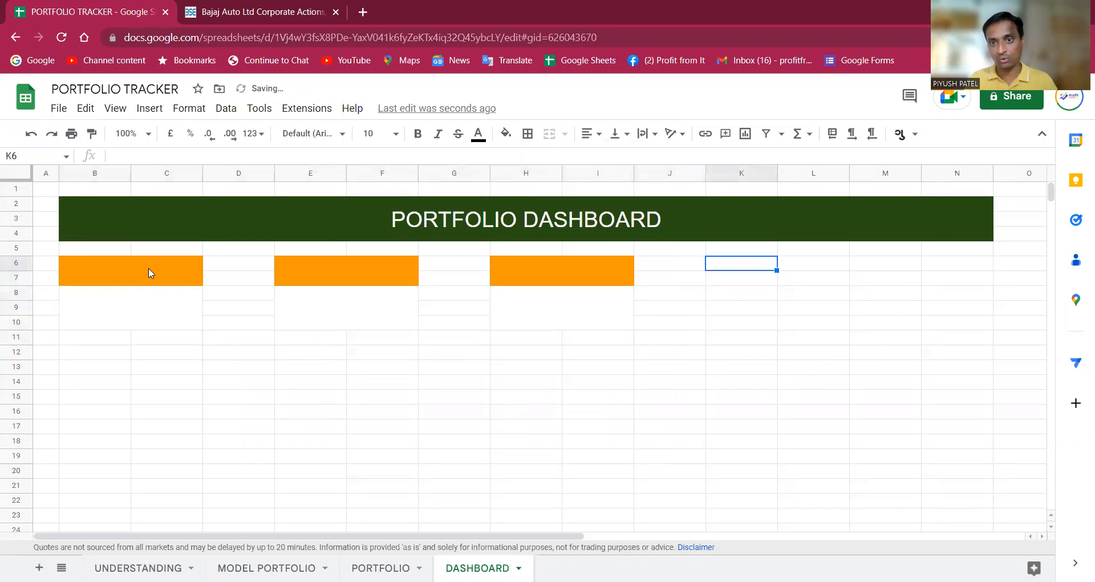
pyautogui.hotkey('ctrl', 'v')
pyautogui.press('Right')
pyautogui.press('Right')
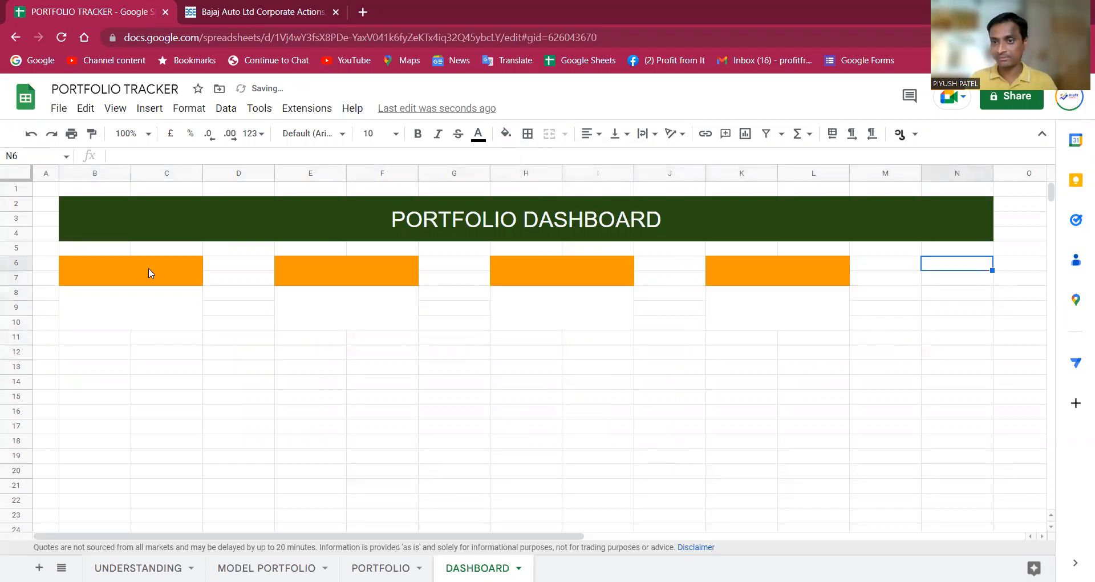
# Add a second row of cards by pasting the copied block at B12, E12, H12 and K12.
pyautogui.press('Left')
pyautogui.press('Left')
pyautogui.press('Left')
pyautogui.press('Left')
pyautogui.press('Left')
pyautogui.press('Left')
pyautogui.press('Left')
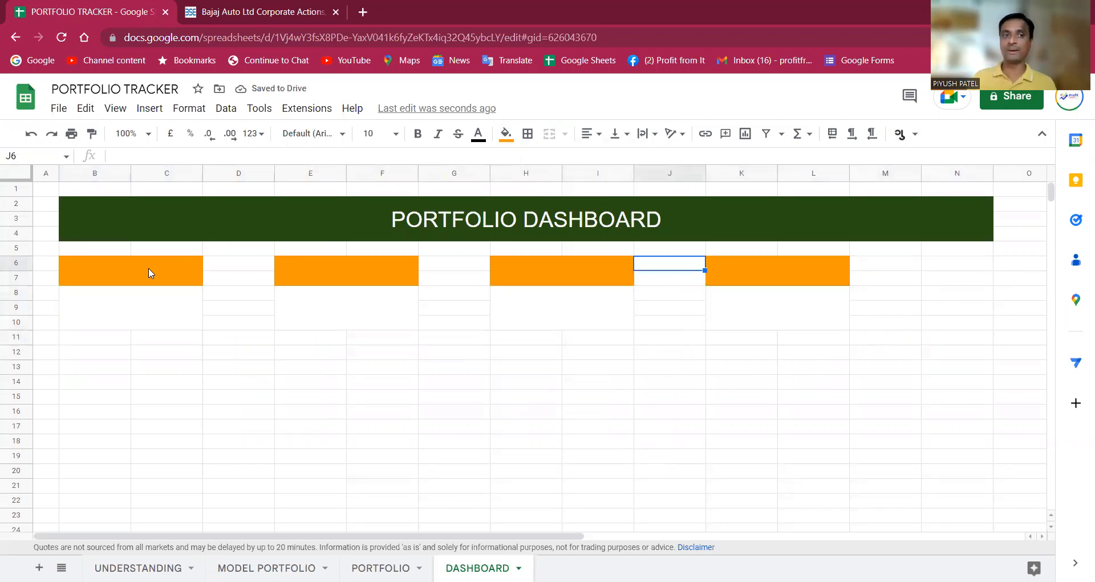
pyautogui.press('Down')
pyautogui.press('Down')
pyautogui.press('Down')
pyautogui.press('Down')
pyautogui.press('Down')
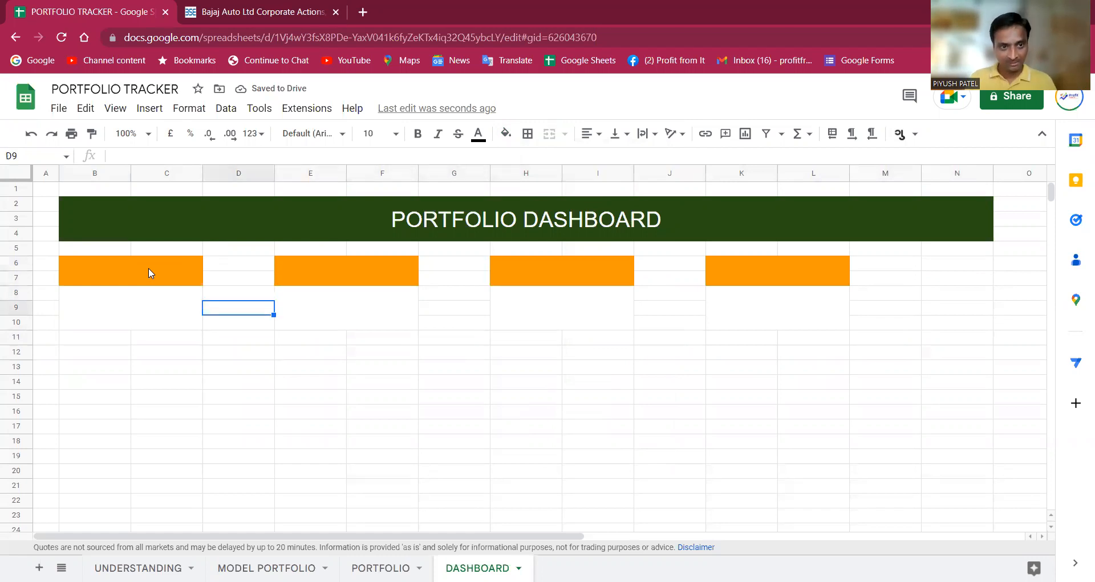
pyautogui.press('Left')
pyautogui.press('Down')
pyautogui.press('Left')
pyautogui.hotkey('ctrl', 'v')
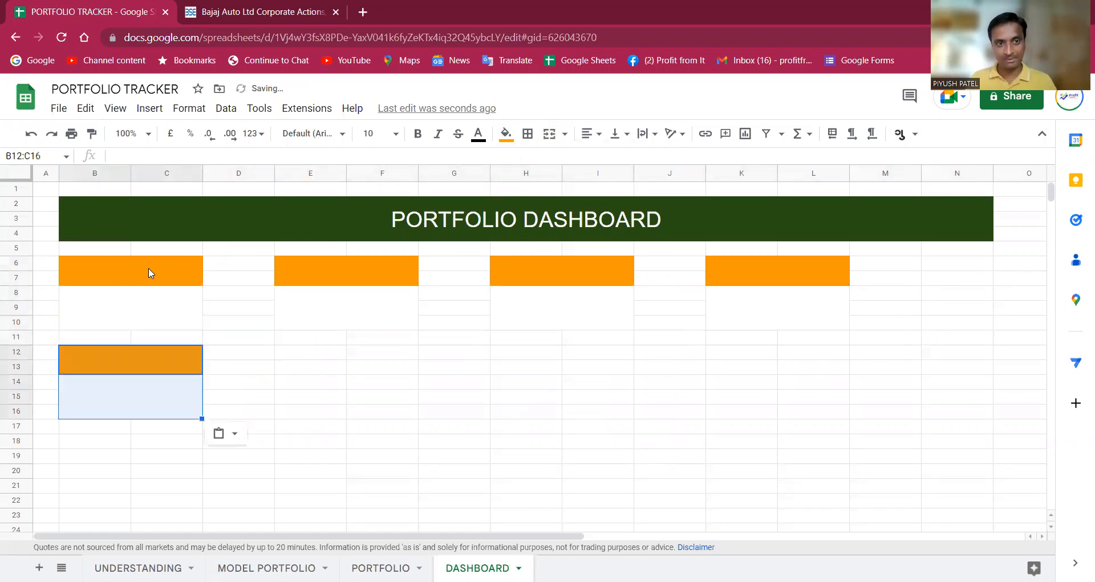
pyautogui.press('Right')
pyautogui.press('Right')
pyautogui.hotkey('ctrl', 'v')
pyautogui.press('Right')
pyautogui.press('Right')
pyautogui.hotkey('ctrl', 'v')
pyautogui.press('Right')
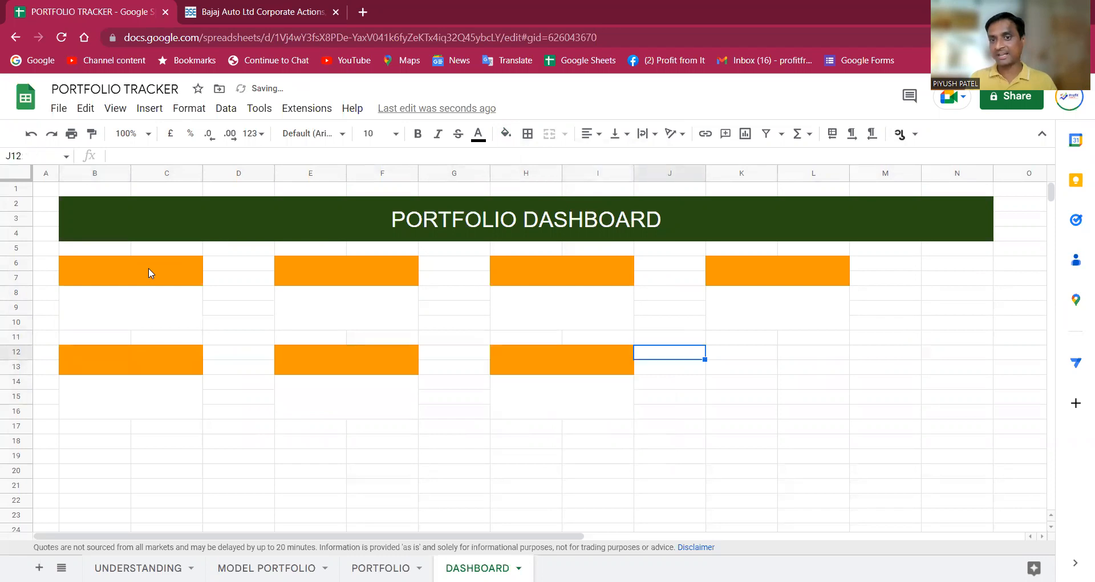
pyautogui.press('Right')
pyautogui.hotkey('ctrl', 'v')
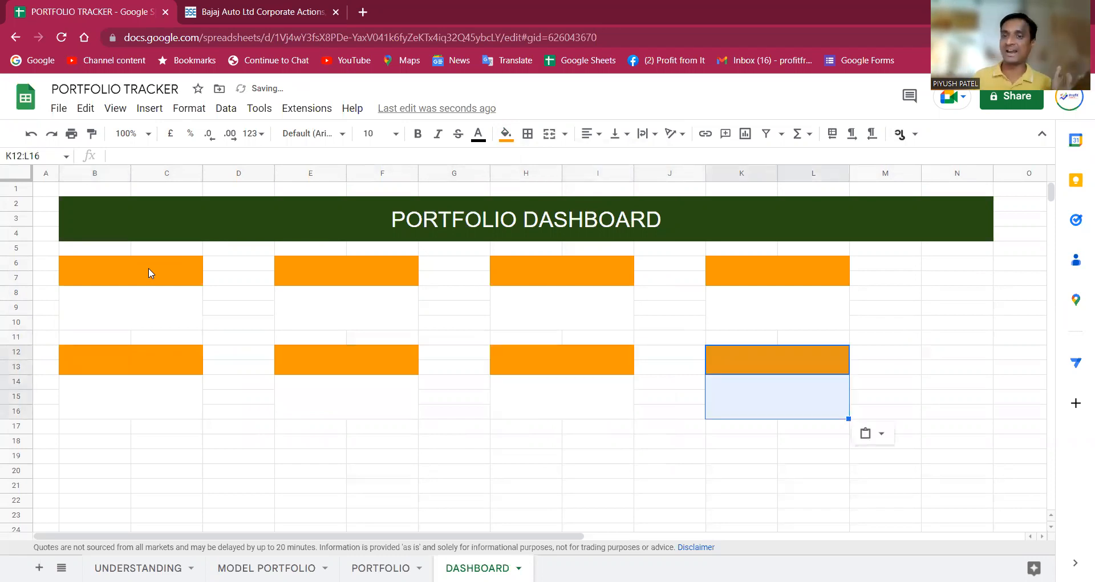
pyautogui.click(268, 442)
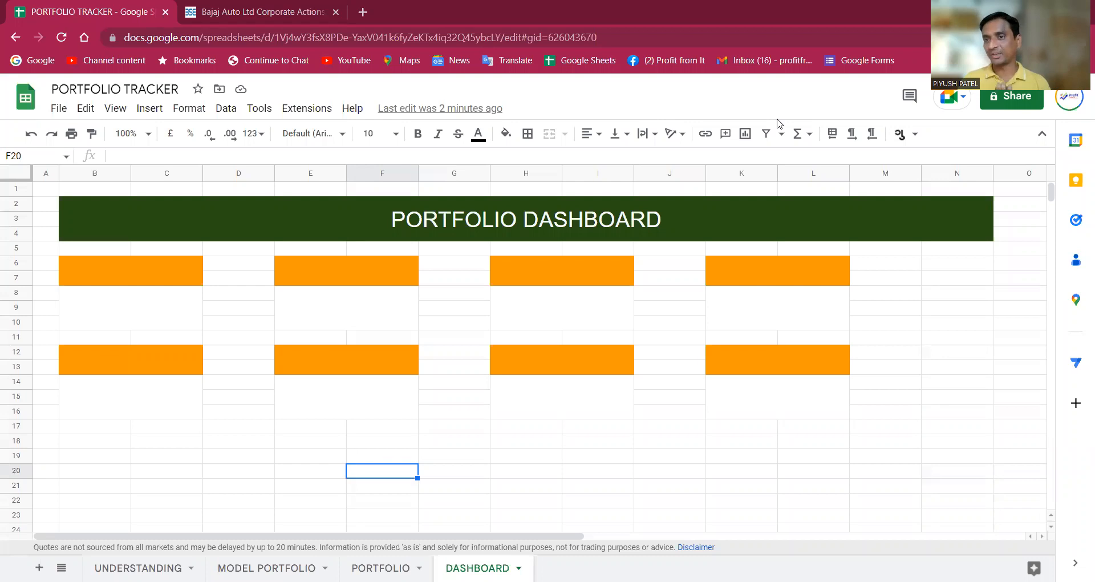
# Enter the heading INVESTED AMOUNT in the first card header, B6:C7.
pyautogui.click(131, 284)
pyautogui.write('IN')
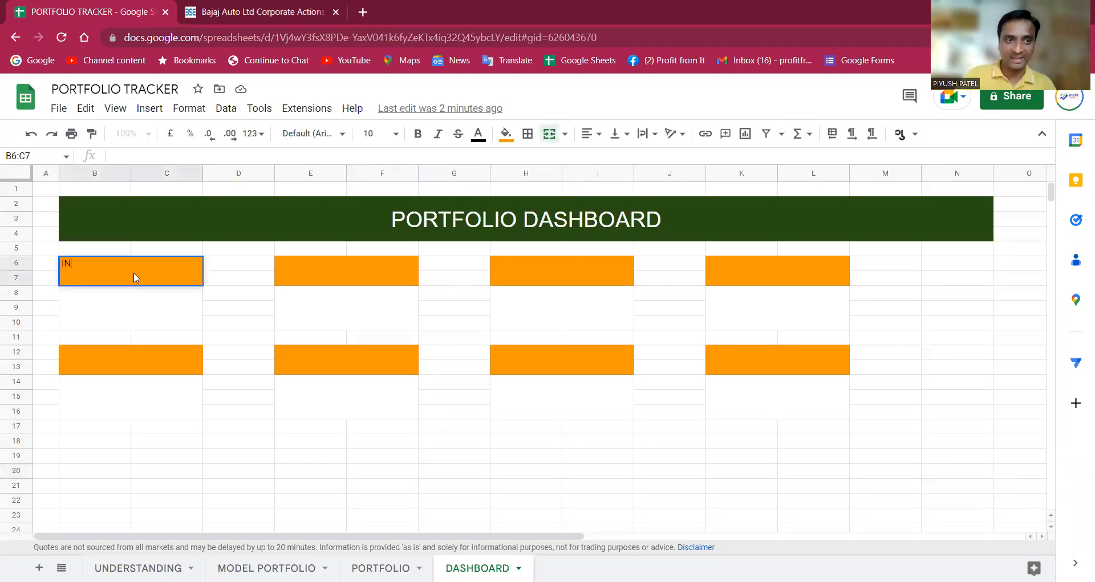
pyautogui.write('VESTED AMOUNT')
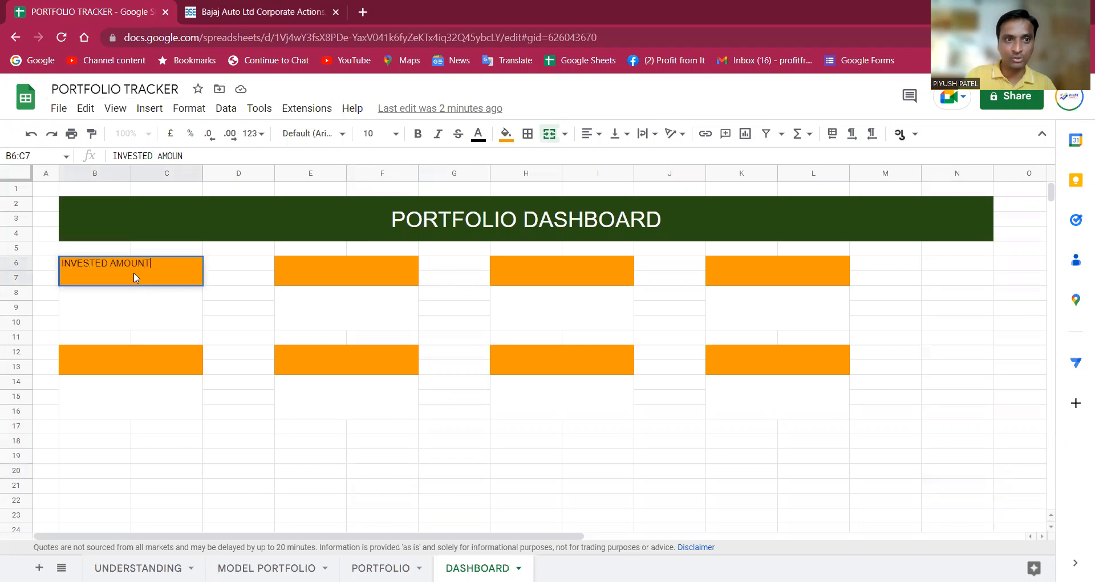
pyautogui.press('Return')
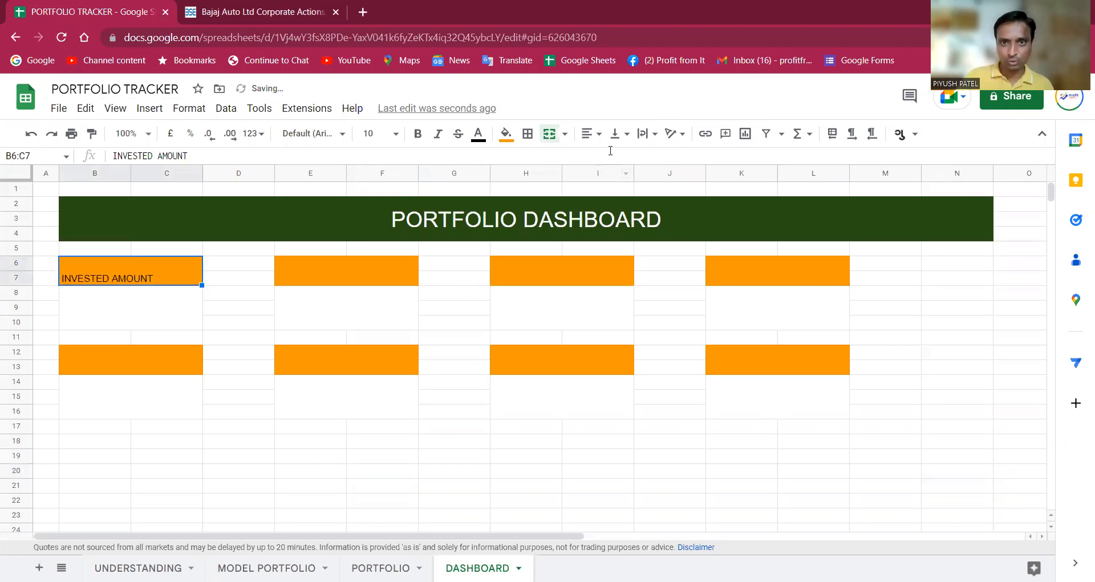
# Center the INVESTED AMOUNT heading horizontally and vertically and set its font size to 15.
pyautogui.click(591, 134)
pyautogui.click(613, 159)
pyautogui.click(615, 133)
pyautogui.click(638, 158)
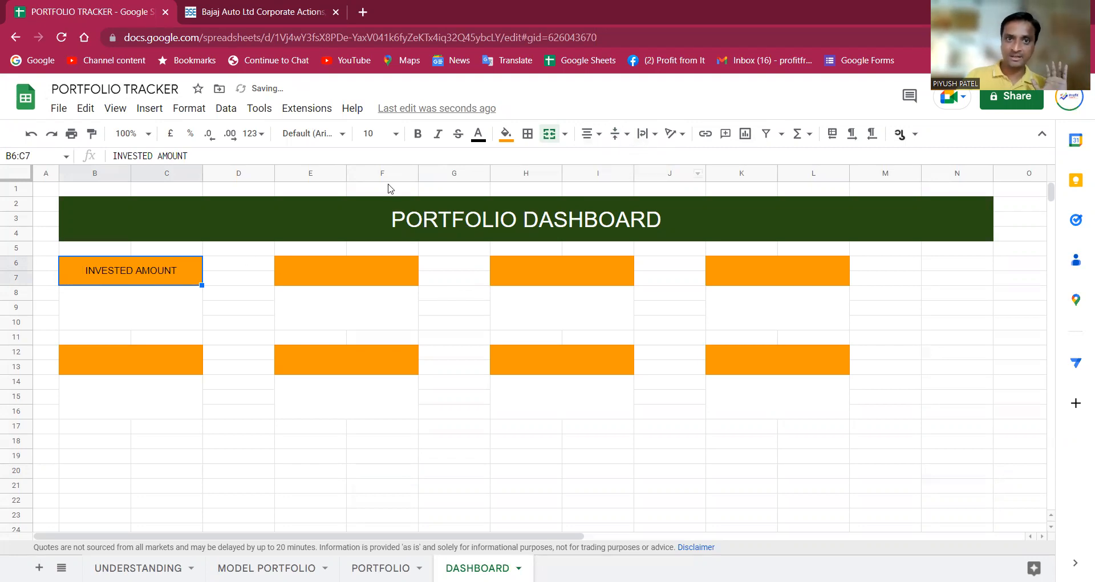
pyautogui.click(372, 134)
pyautogui.write('15')
pyautogui.press('Return')
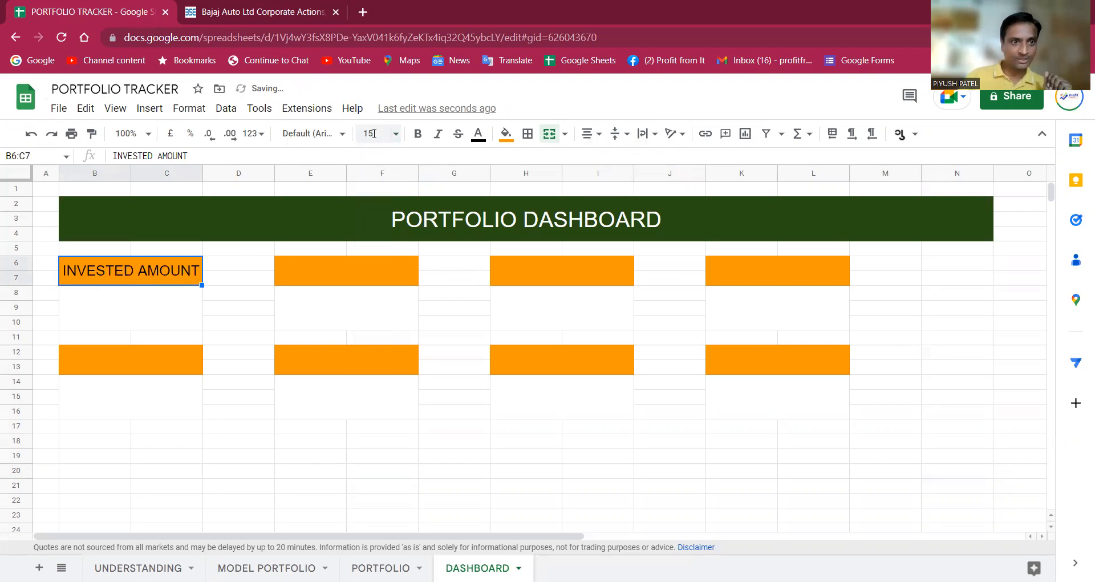
# Link the value area B8:C10 to the total buying value on the PORTFOLIO sheet with =PORTFOLIO!I32.
pyautogui.click(147, 306)
pyautogui.write('=')
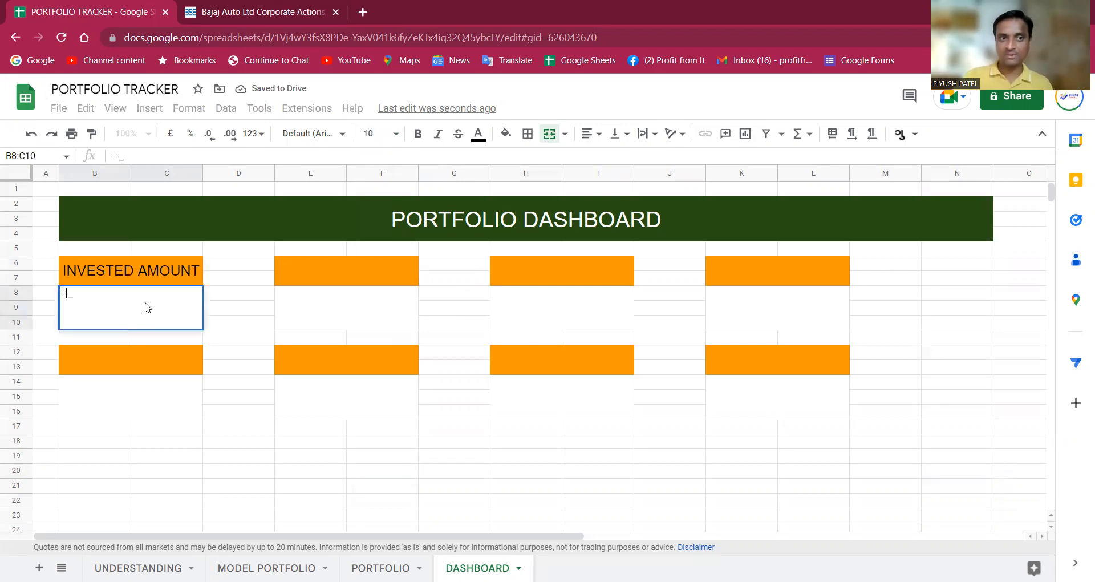
pyautogui.click(388, 573)
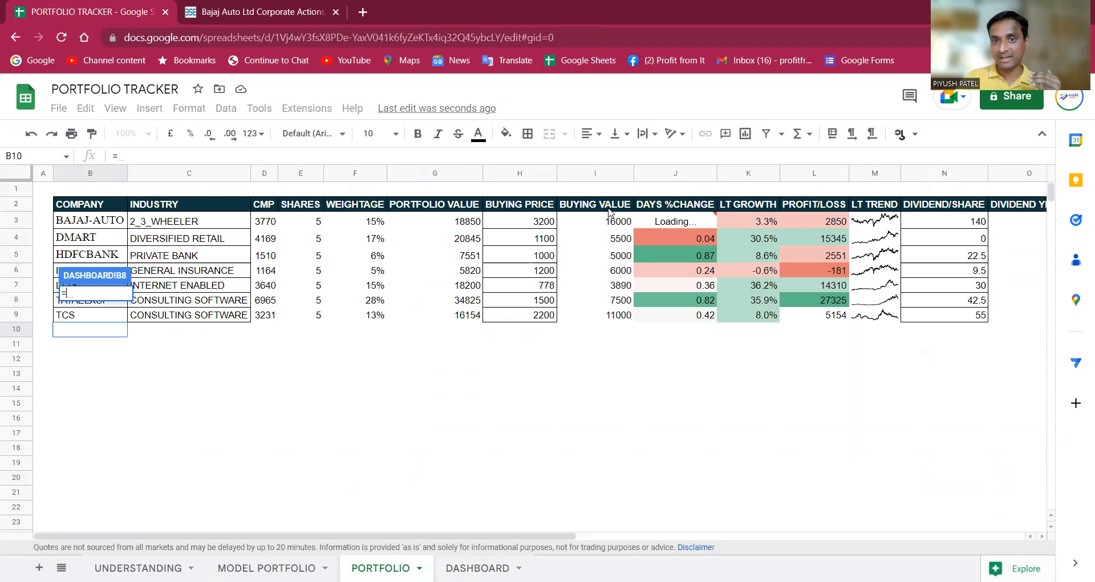
pyautogui.scroll(-5, 610, 337)
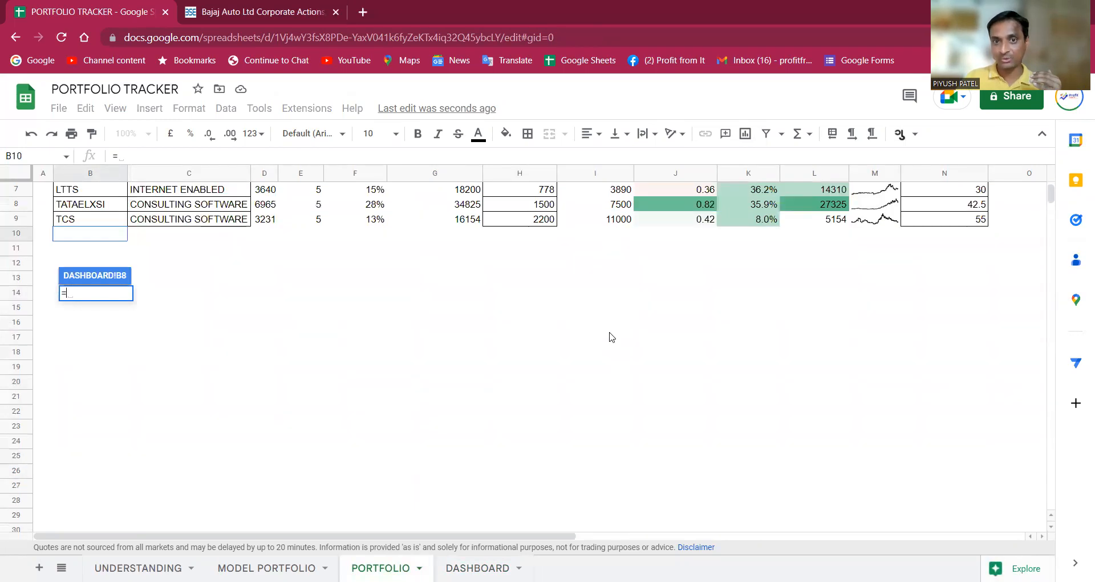
pyautogui.click(618, 383)
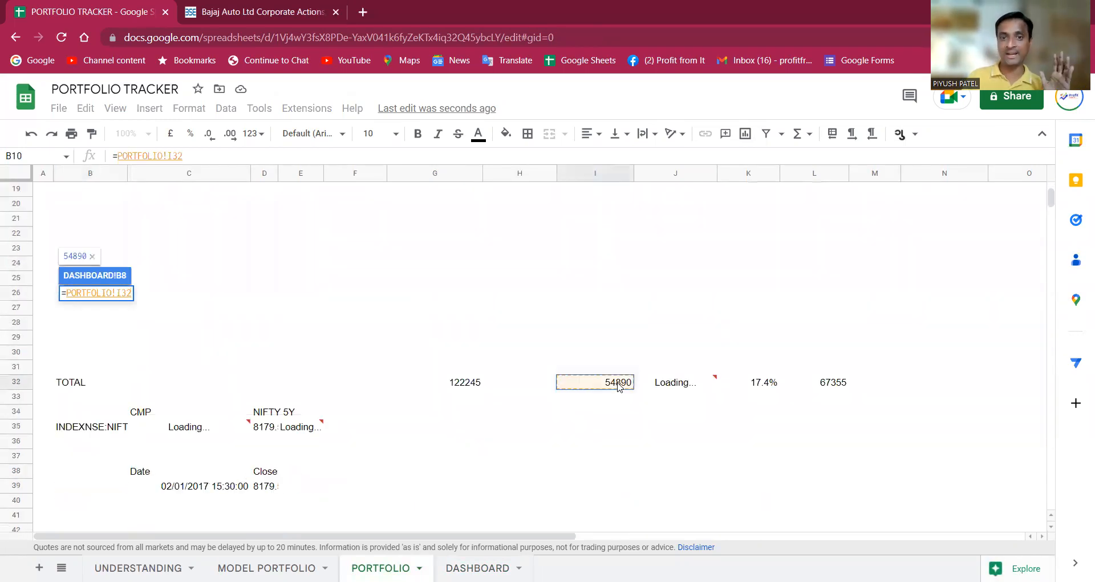
pyautogui.press('Return')
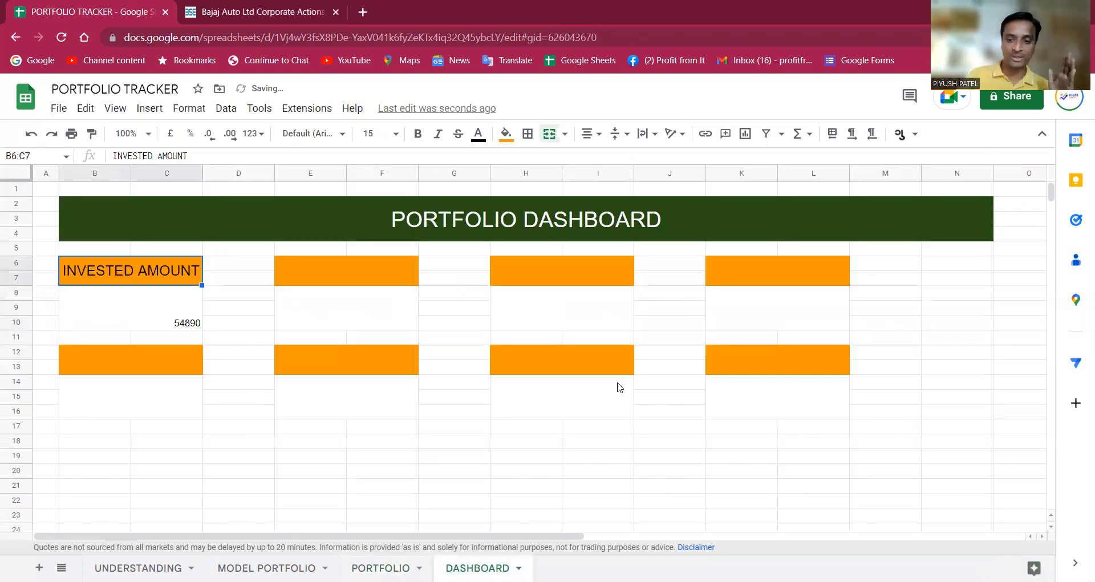
# Center the invested amount value in B8:C10 horizontally and vertically and set its font size to 15.
pyautogui.press('Down')
pyautogui.click(561, 136)
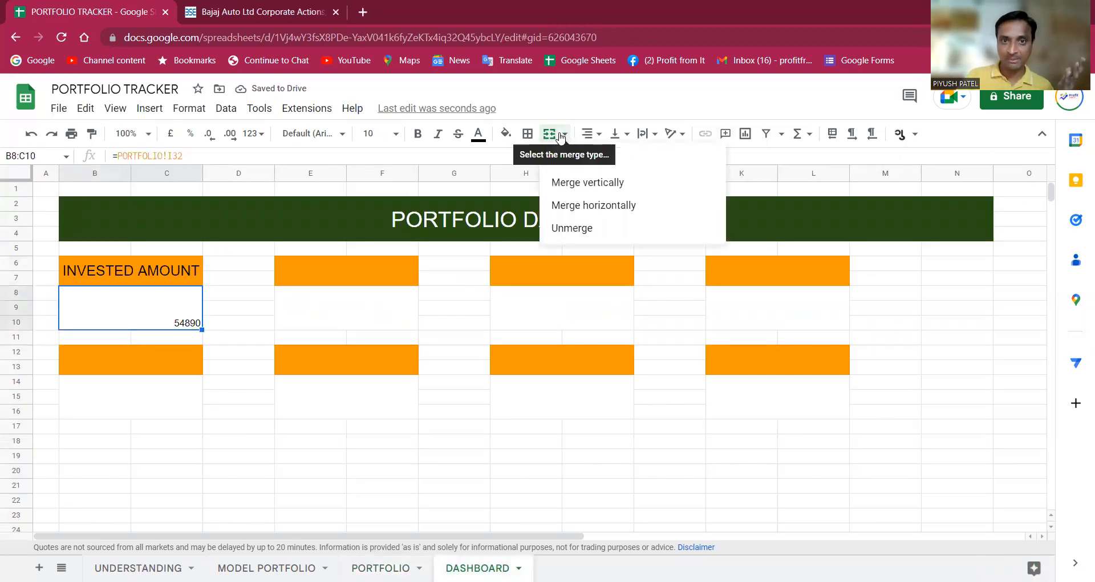
pyautogui.click(590, 134)
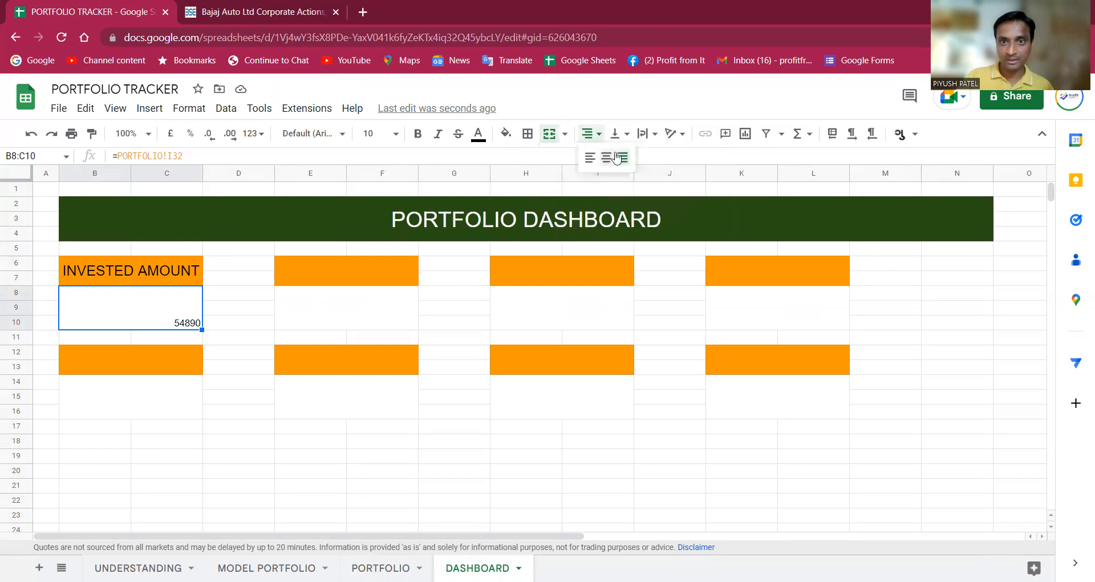
pyautogui.click(606, 157)
pyautogui.click(617, 133)
pyautogui.click(634, 158)
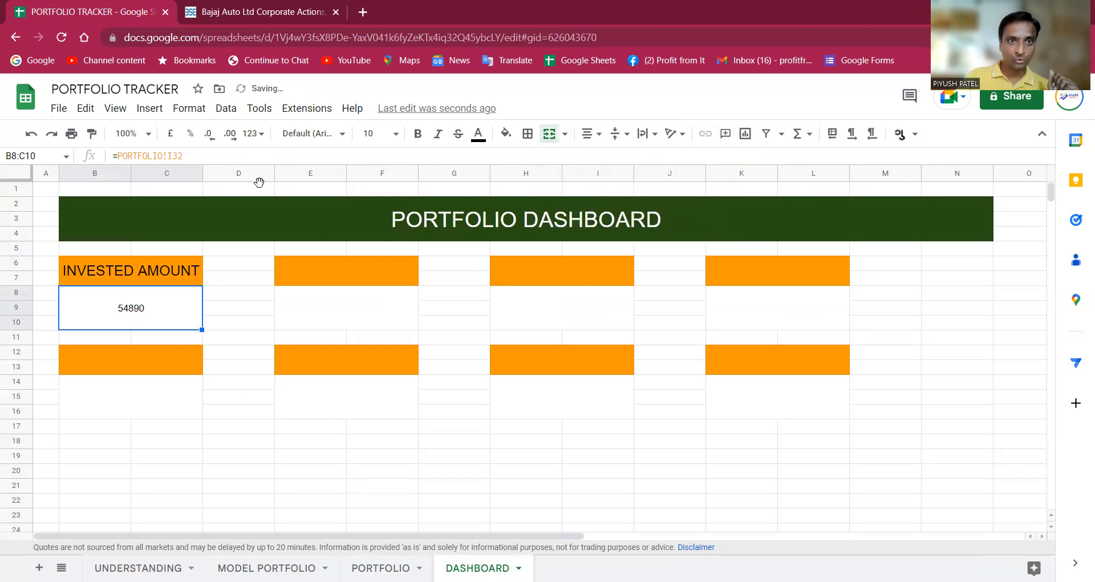
pyautogui.click(377, 134)
pyautogui.write('15')
pyautogui.press('Return')
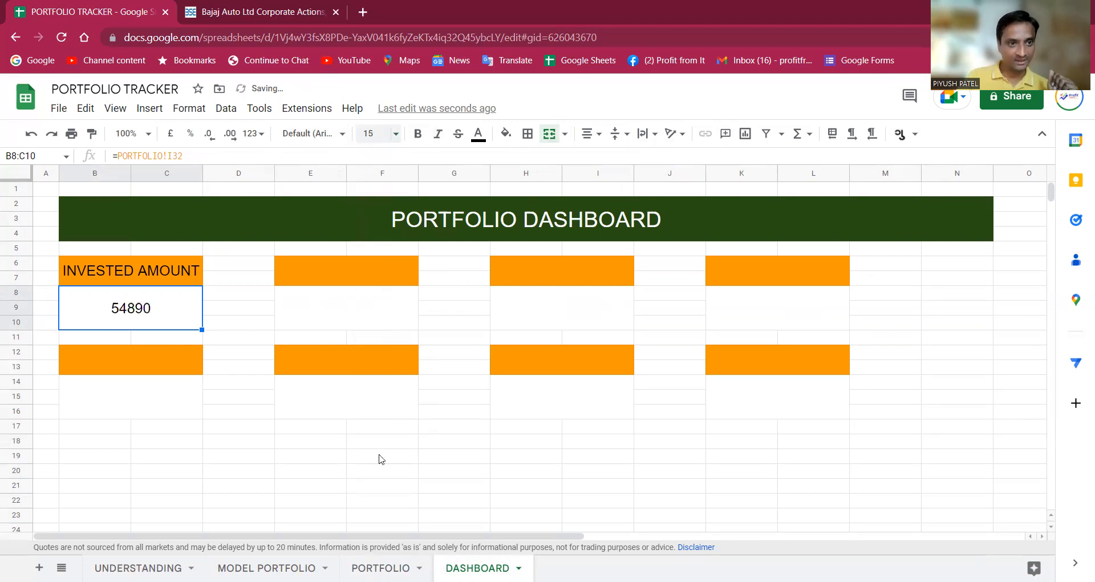
pyautogui.click(237, 460)
pyautogui.click(158, 322)
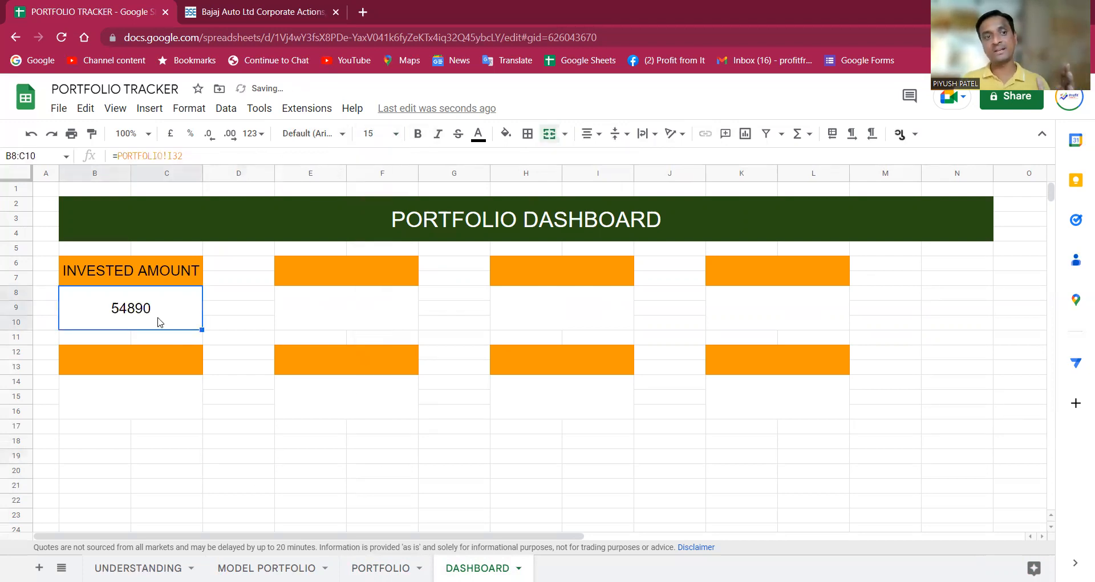
pyautogui.click(167, 273)
pyautogui.click(173, 309)
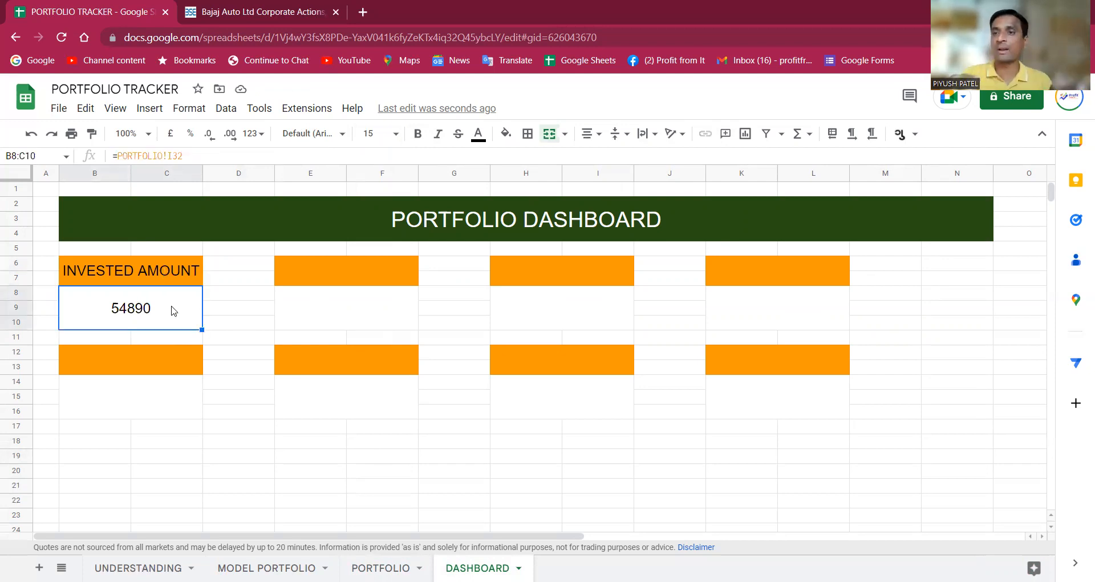
pyautogui.click(353, 264)
pyautogui.write('PORTFOLIO VALUY')
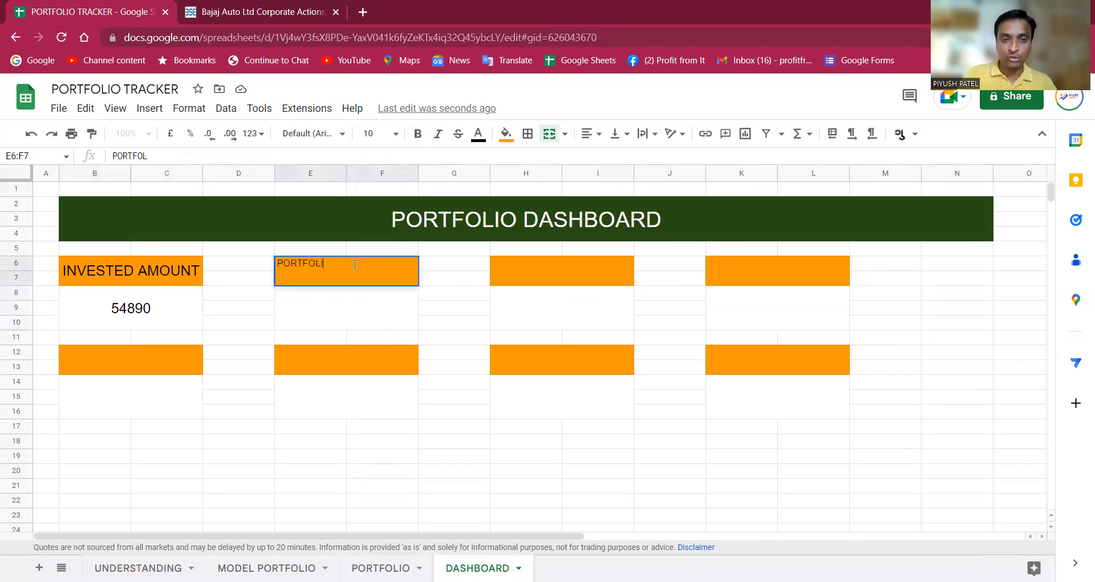
pyautogui.press('Escape')
# Copy the INVESTED AMOUNT header onto the second card header, E6:F7, and replace its text with PORTFOLIO VALUE.
pyautogui.press('Left')
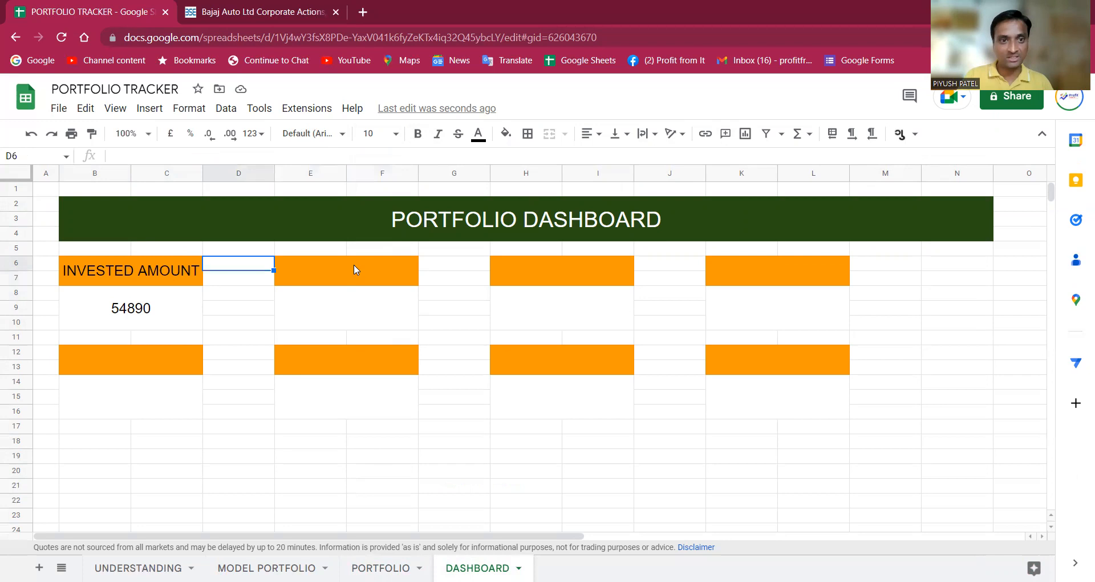
pyautogui.press('Left')
pyautogui.hotkey('ctrl', 'c')
pyautogui.press('Right')
pyautogui.press('Right')
pyautogui.hotkey('ctrl', 'v')
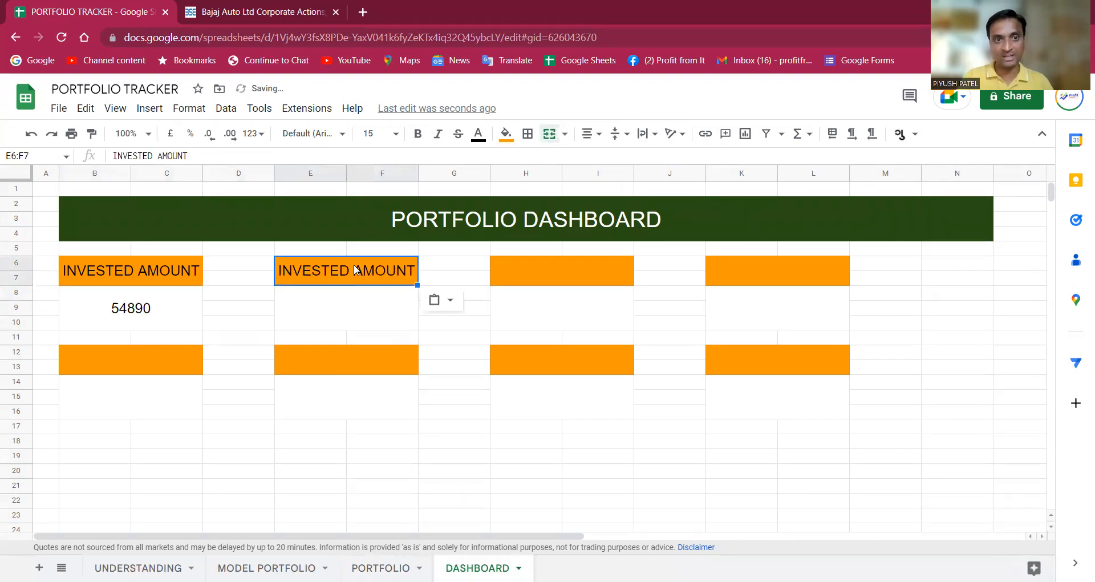
pyautogui.write('PORTFOL')
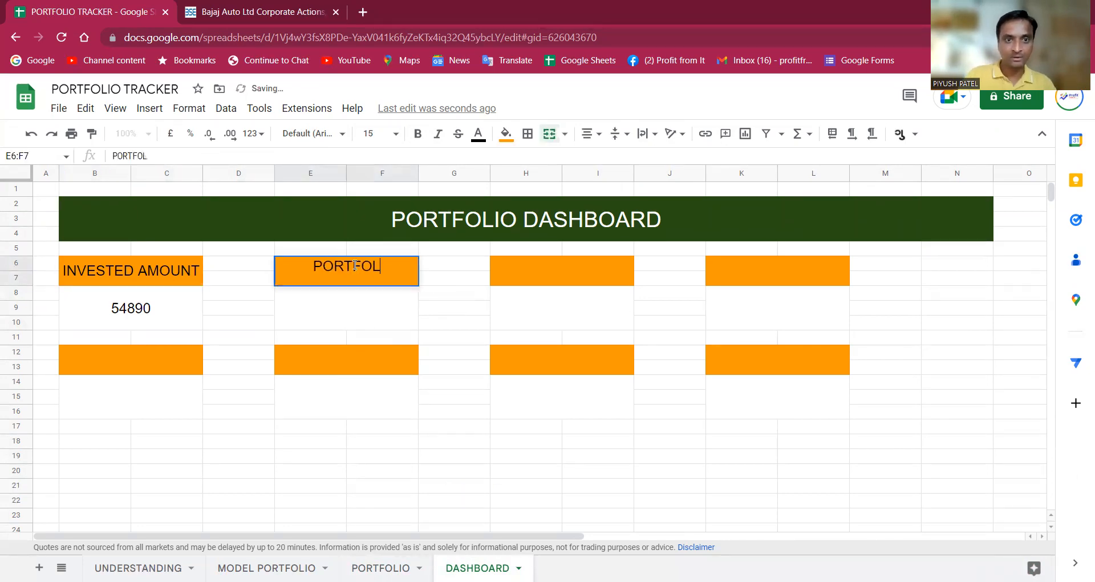
pyautogui.write('IO VAL')
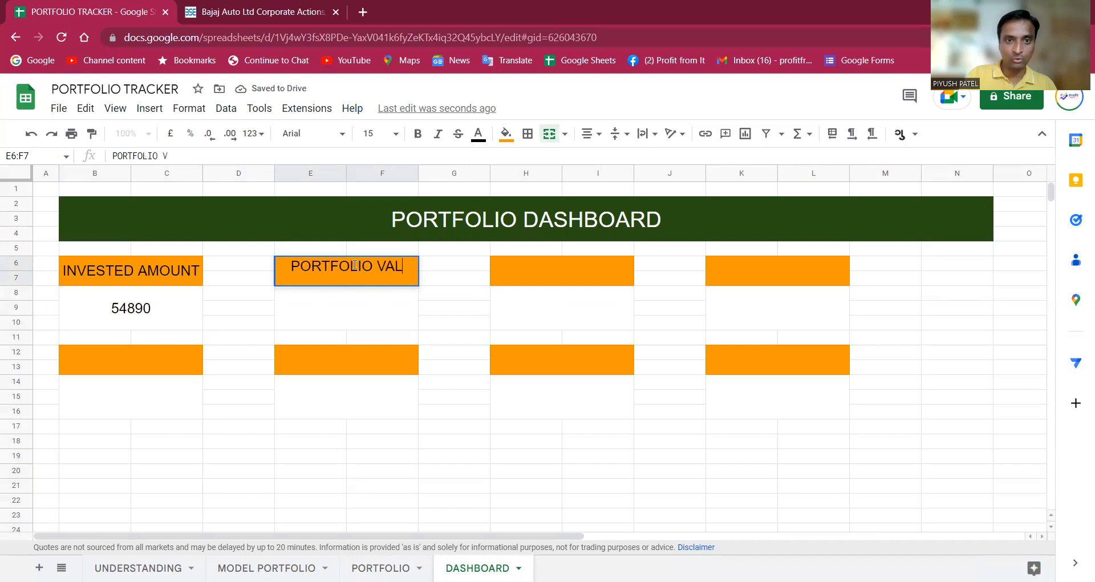
pyautogui.write('UE')
pyautogui.hotkey('ctrl', 'Return')
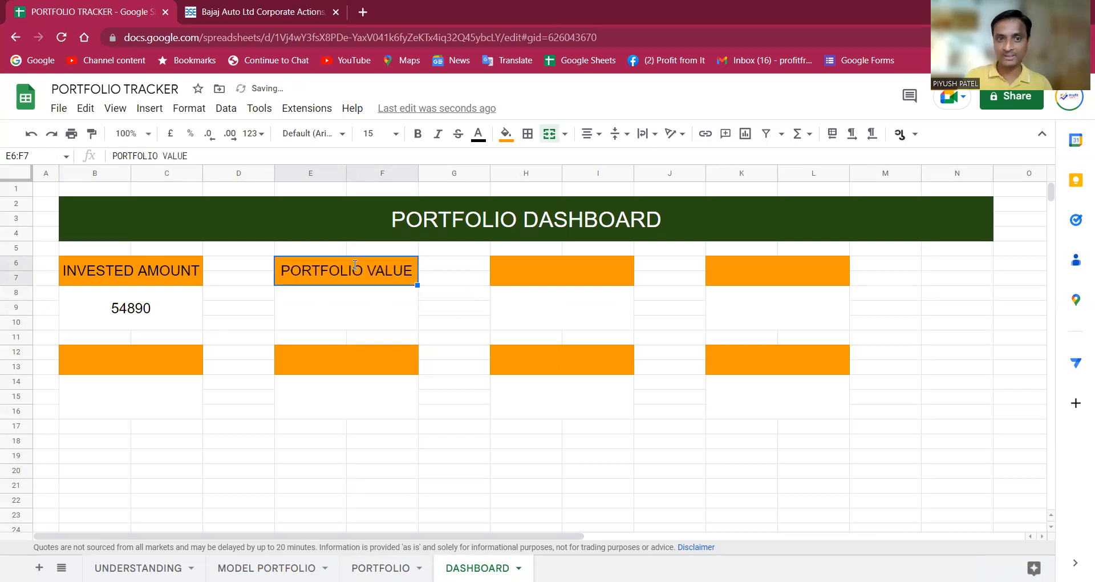
# Link the value area E8:F10 to the total portfolio value on the PORTFOLIO sheet with =PORTFOLIO!G32.
pyautogui.press('Down')
pyautogui.write('=')
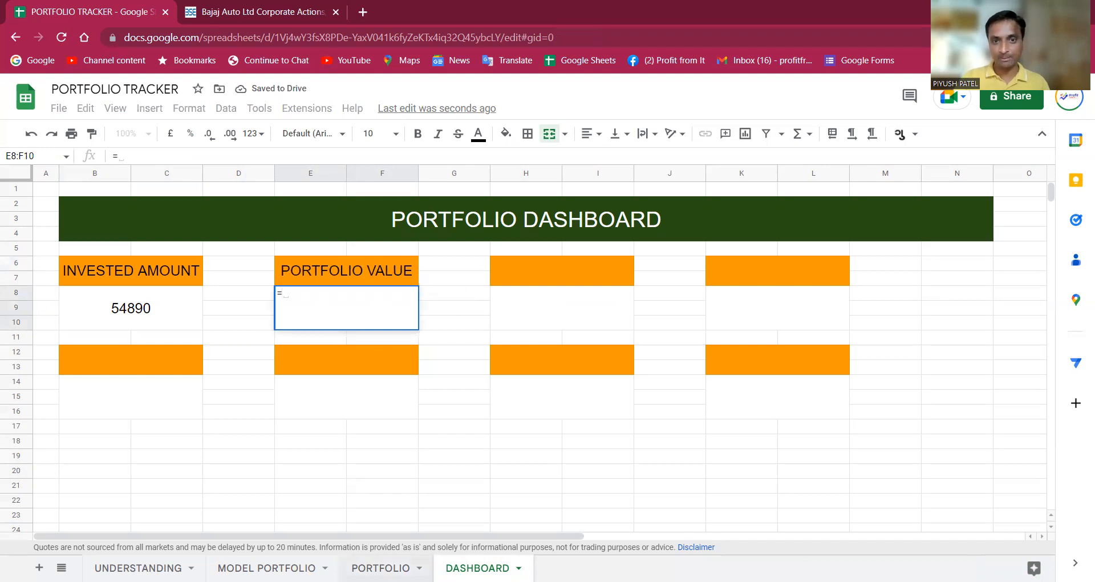
pyautogui.click(380, 567)
pyautogui.click(466, 389)
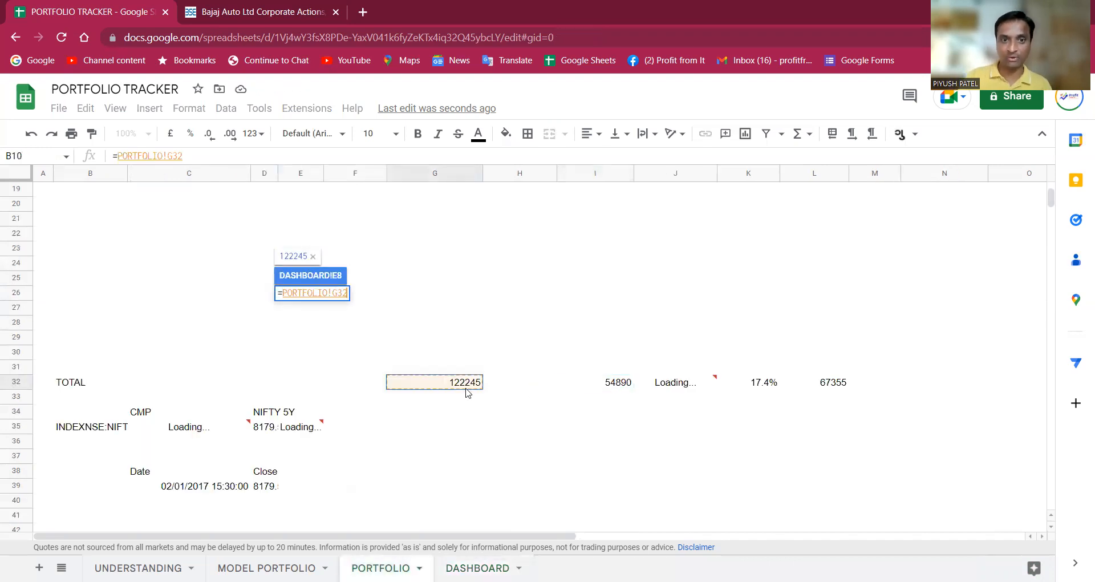
pyautogui.press('Return')
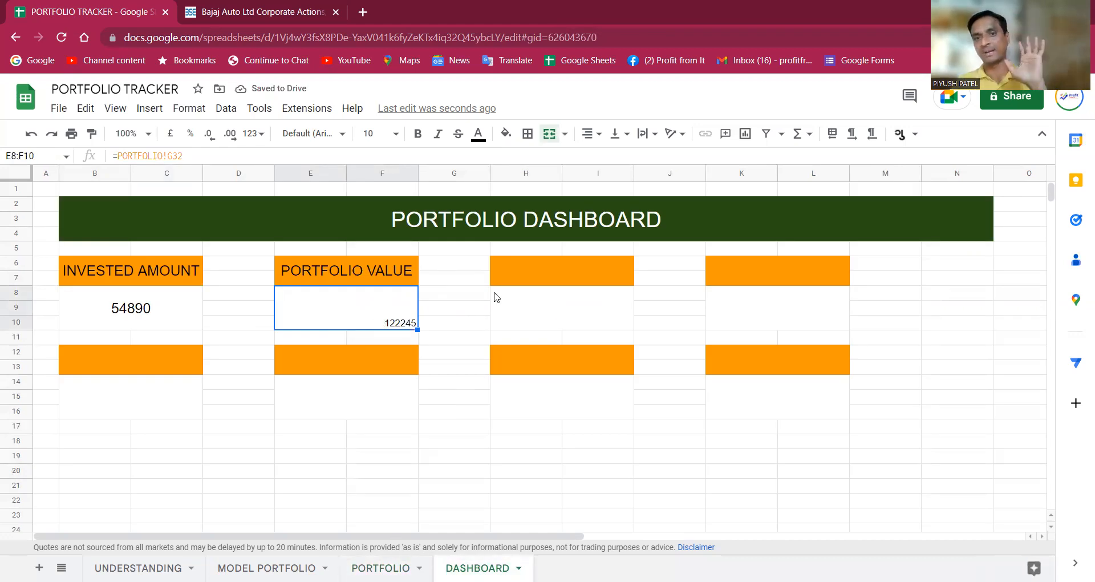
pyautogui.click(375, 273)
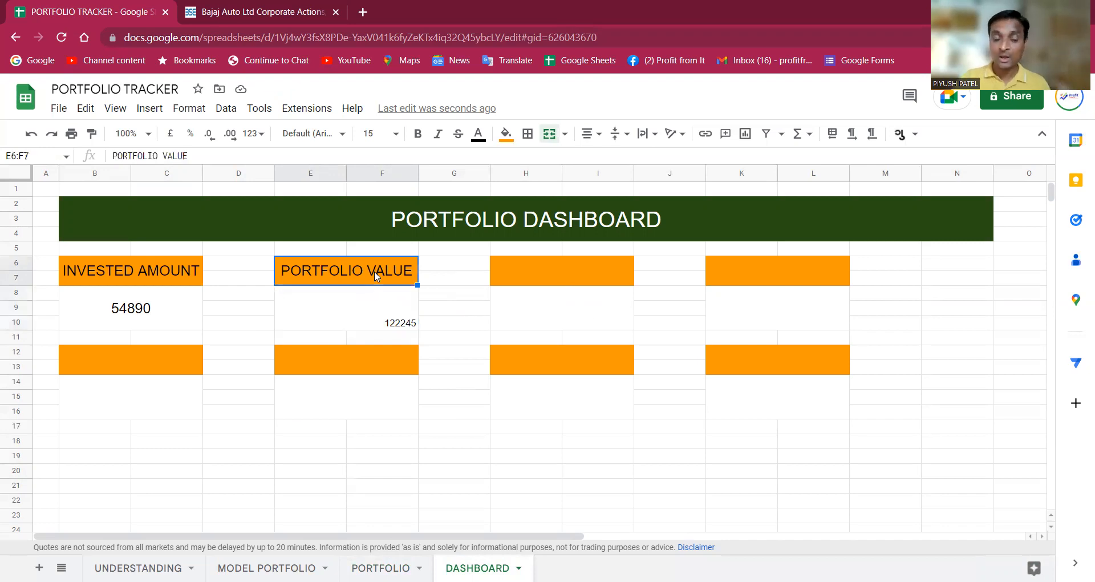
pyautogui.click(404, 314)
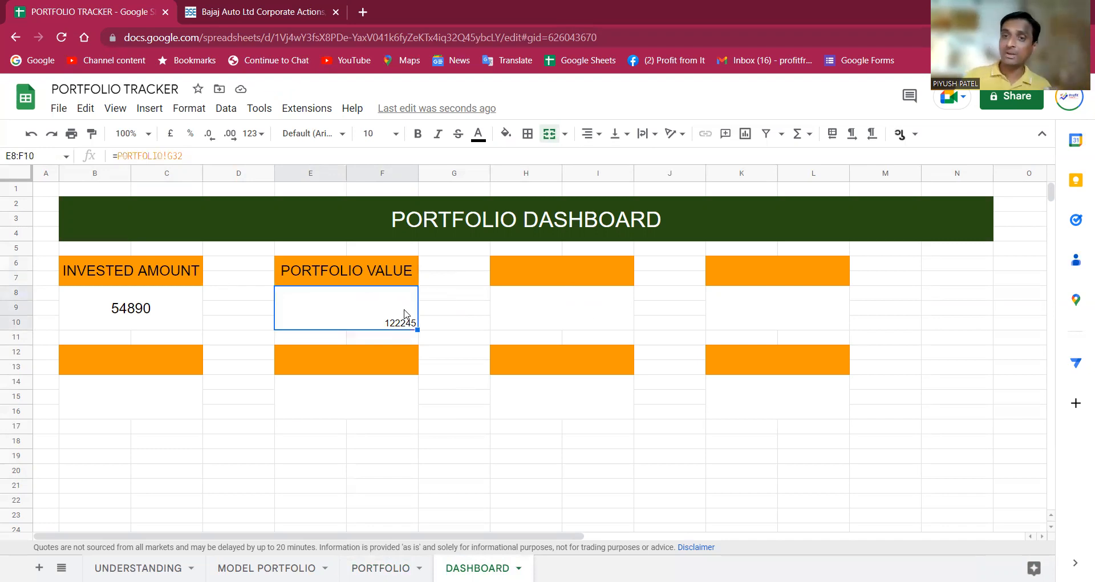
pyautogui.click(556, 271)
pyautogui.write('N')
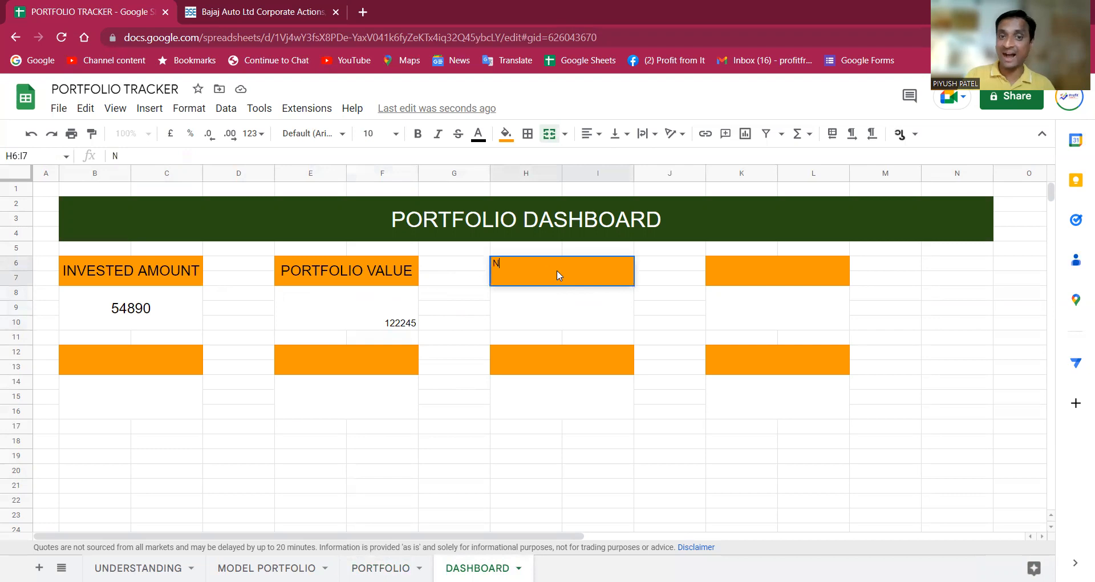
pyautogui.press('BackSpace')
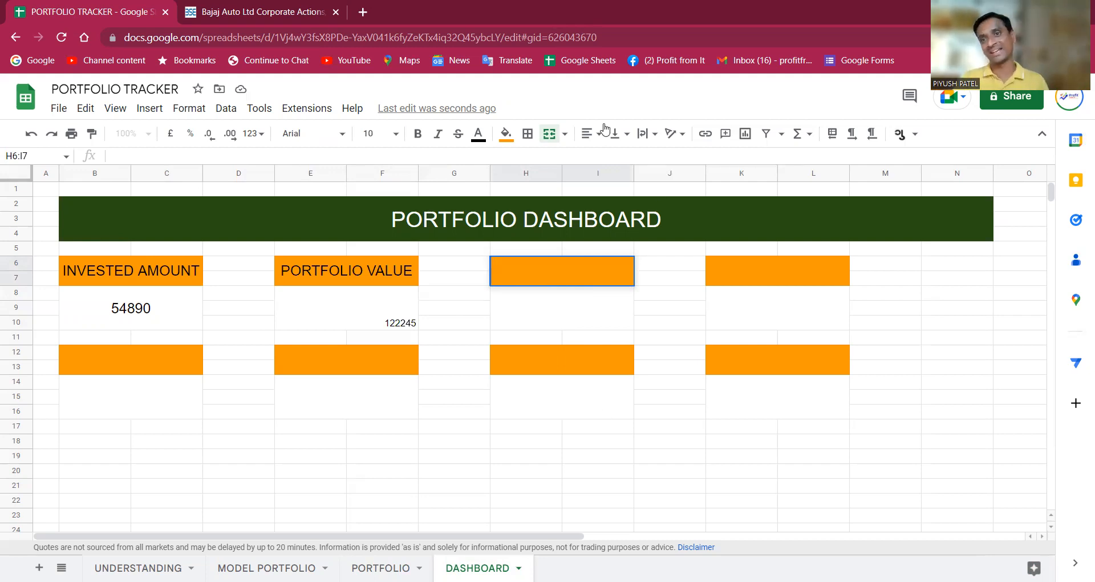
pyautogui.press('Escape')
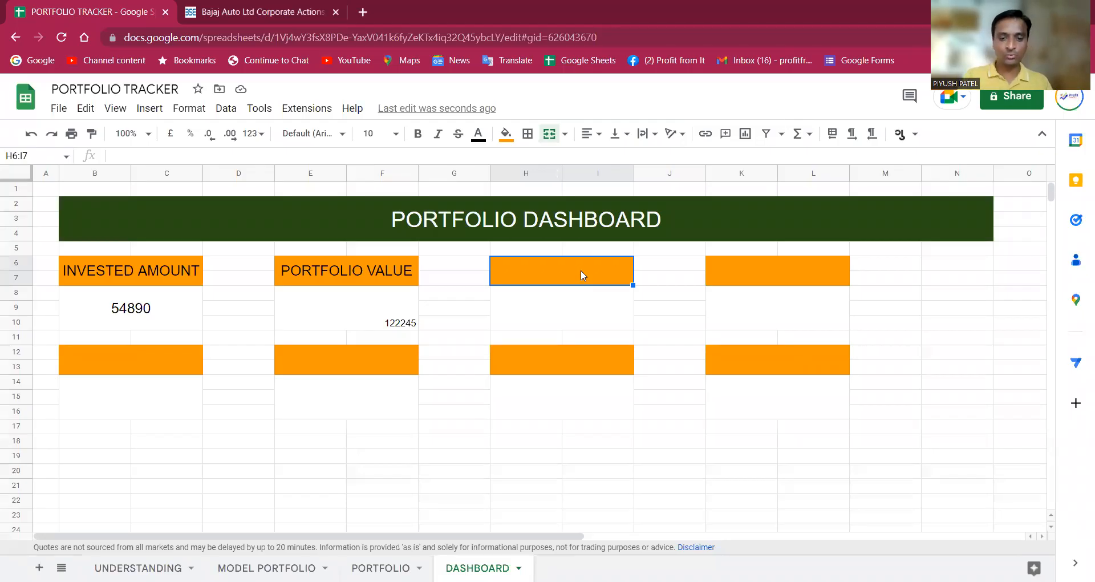
# Enter the heading PORTFOLIO GROWTH in the third card header, H6:I7.
pyautogui.write('GROWTH')
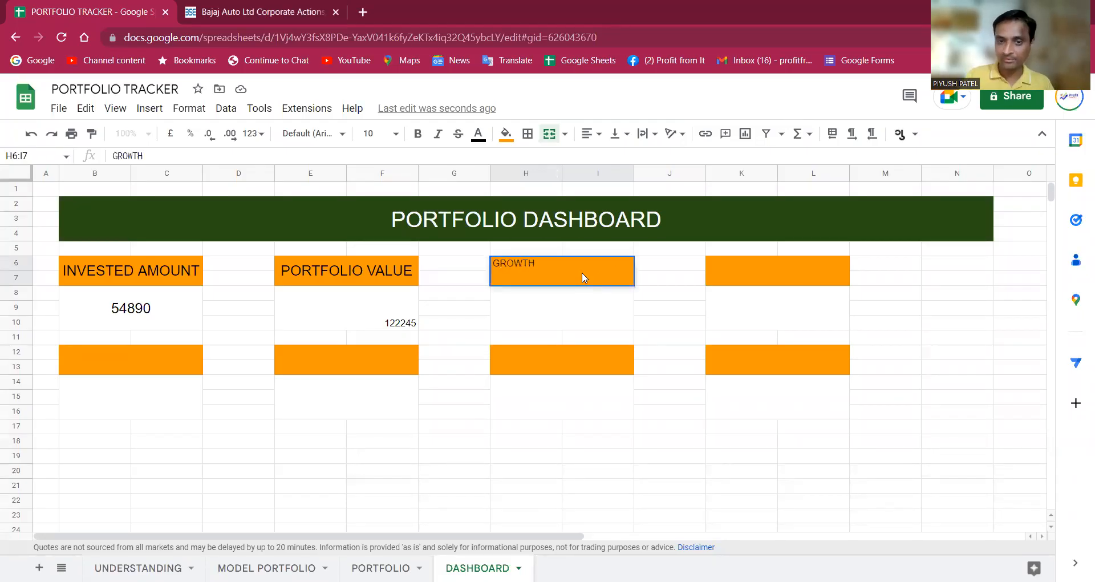
pyautogui.press('Return')
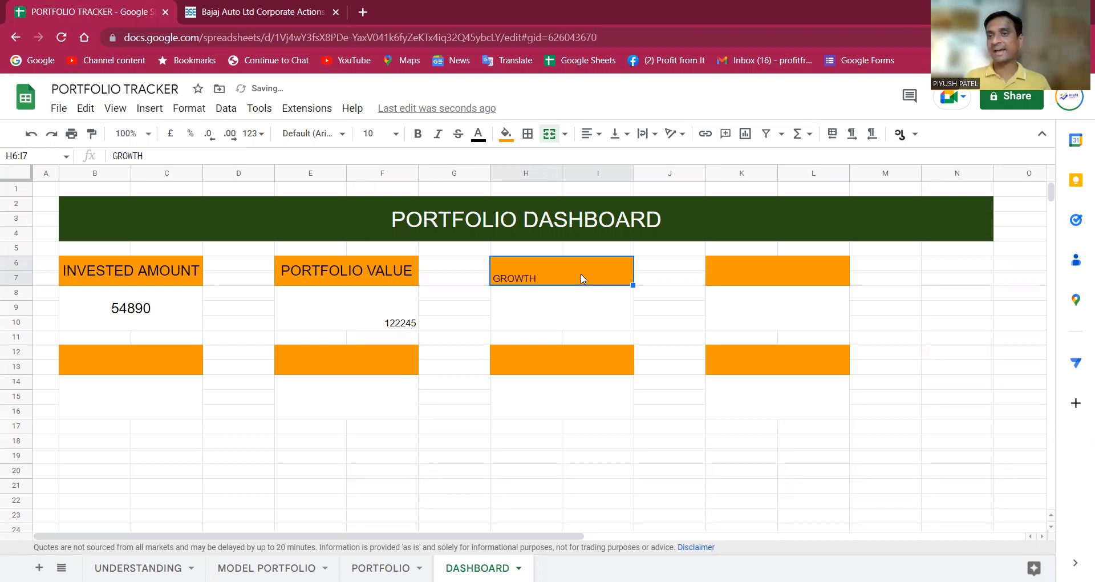
pyautogui.press('Down')
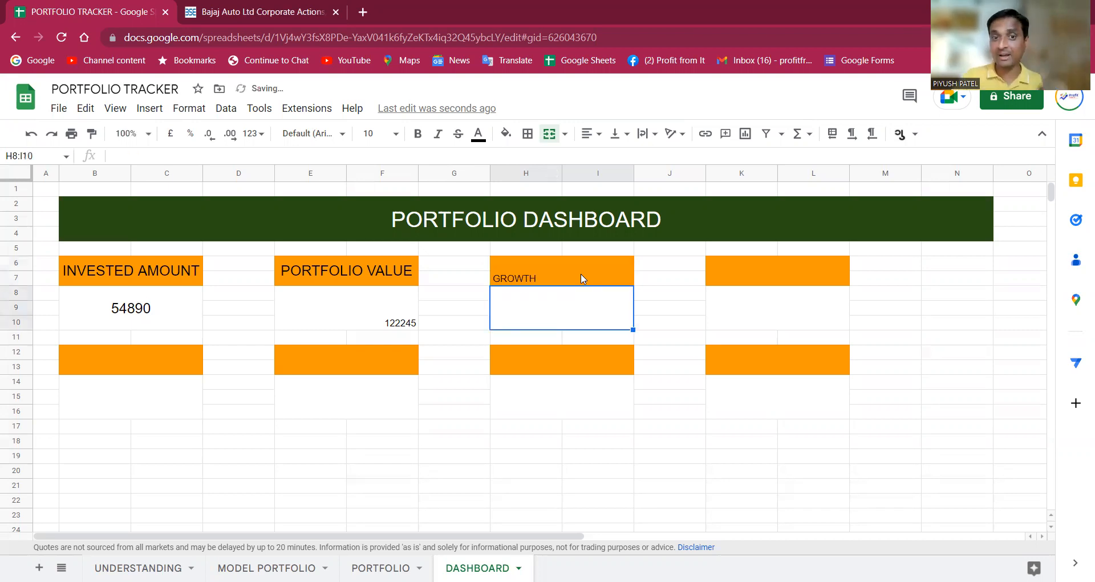
pyautogui.click(542, 272)
pyautogui.write('PORTFOLIO GROWTH')
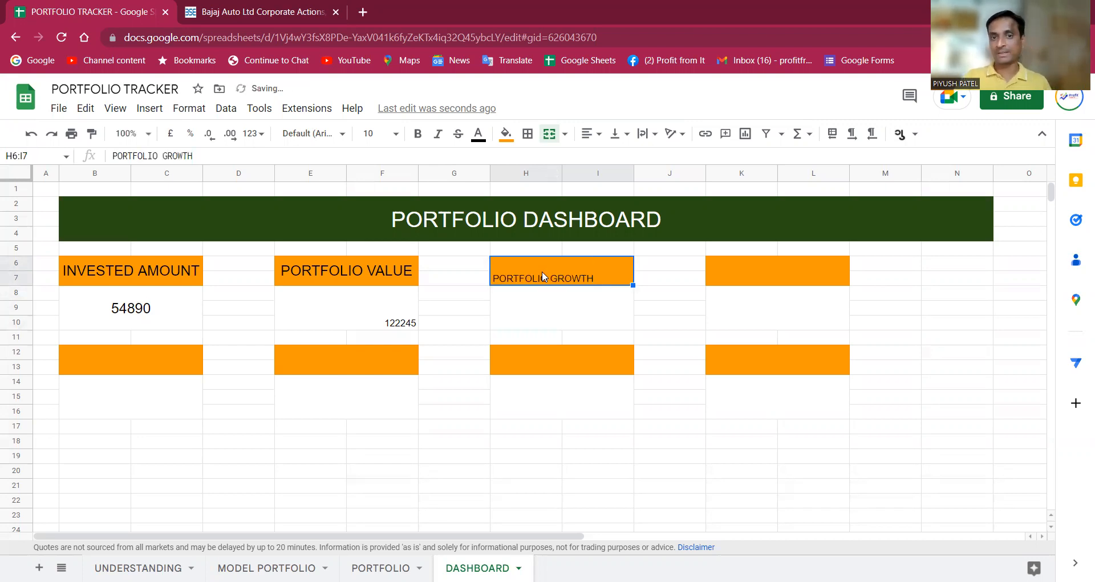
# Link the value area H8:I10 to the total growth percentage on the PORTFOLIO sheet with =PORTFOLIO!K32.
pyautogui.click(536, 324)
pyautogui.doubleClick(537, 324)
pyautogui.write('=')
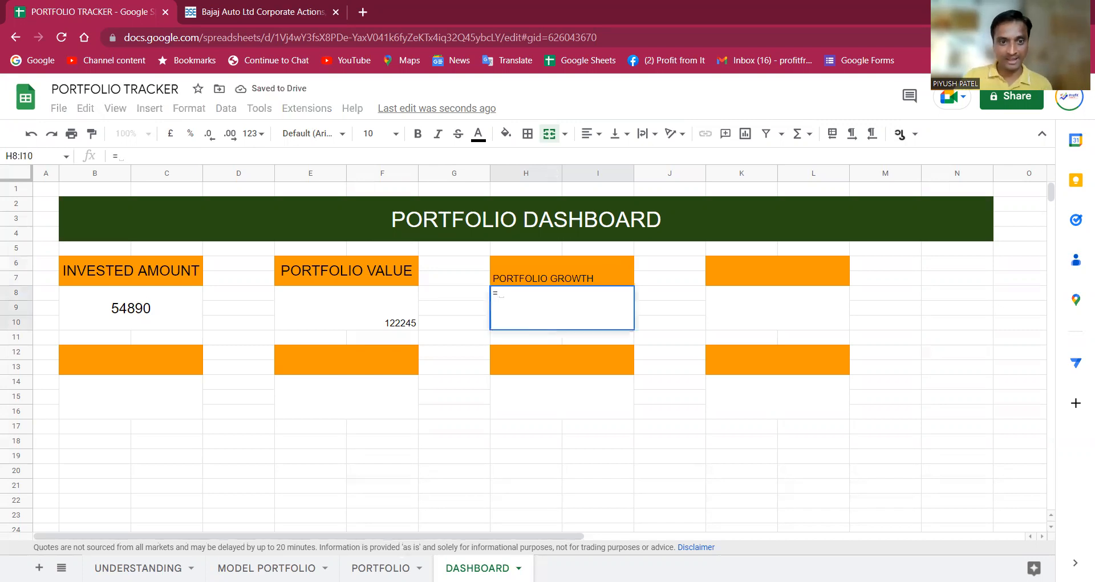
pyautogui.click(380, 568)
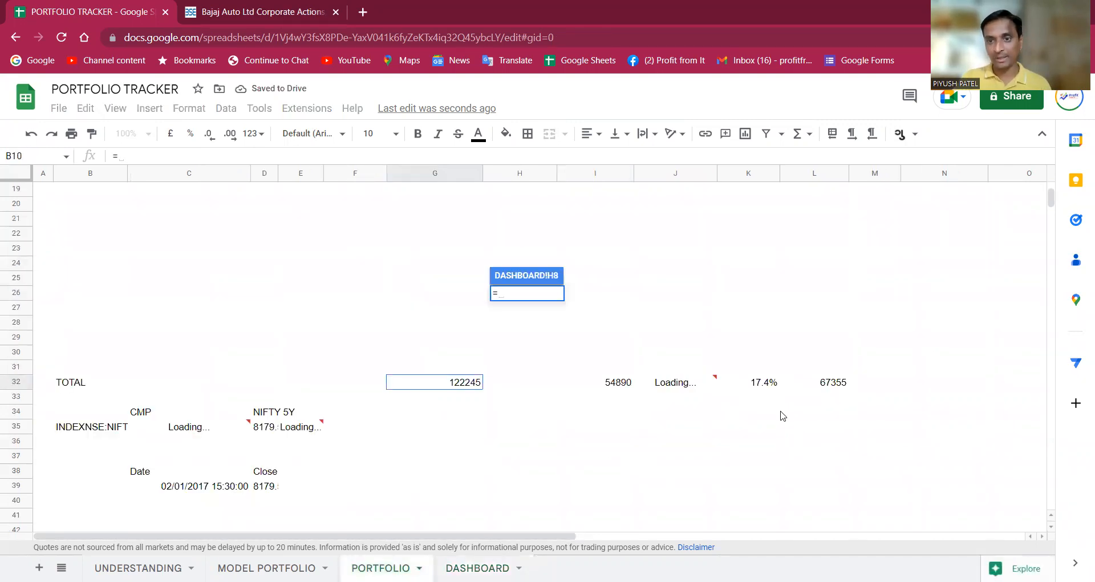
pyautogui.click(767, 382)
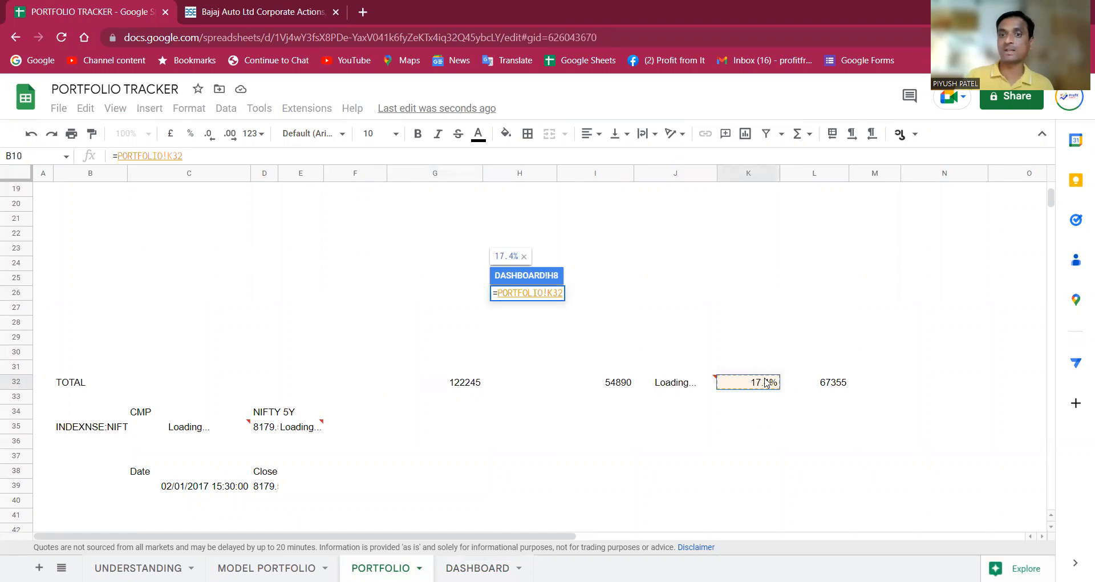
pyautogui.press('Return')
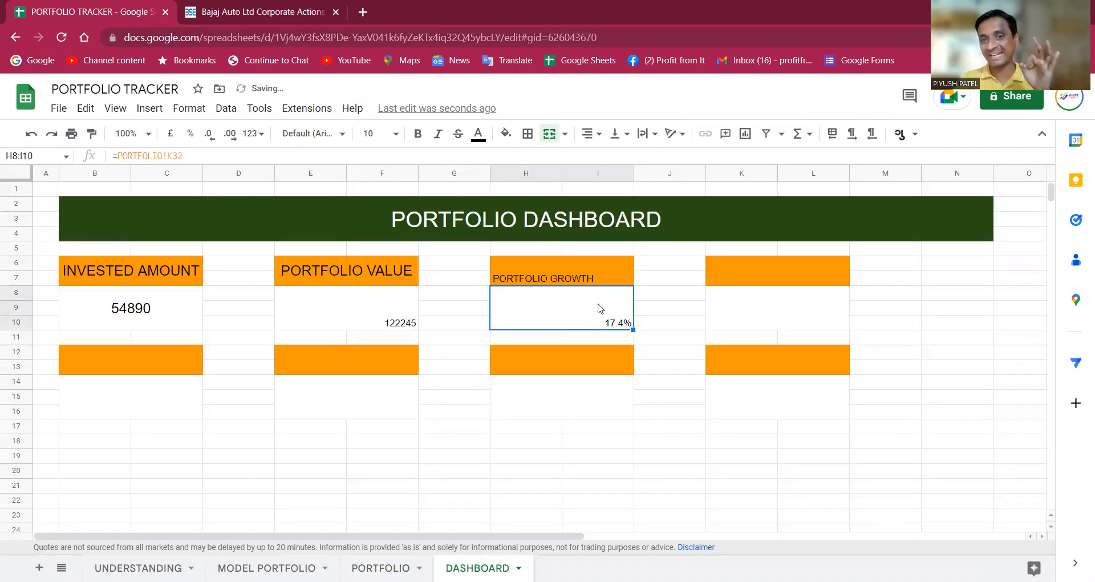
# Review the first-row dashboard cards and the list of planned items on the UNDERSTANDING sheet.
pyautogui.click(393, 323)
pyautogui.click(610, 315)
pyautogui.click(771, 320)
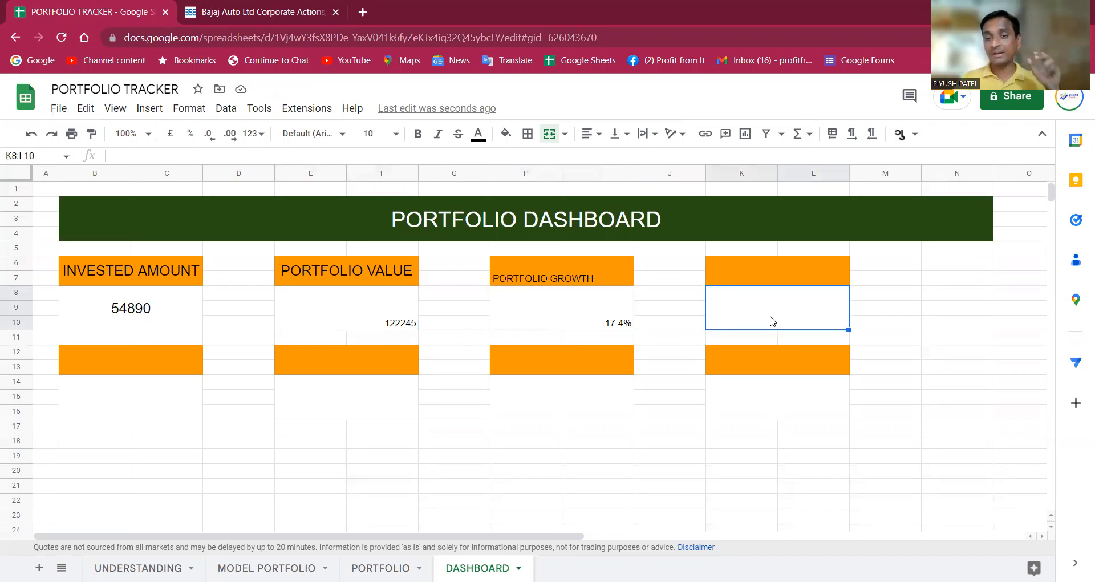
pyautogui.click(594, 325)
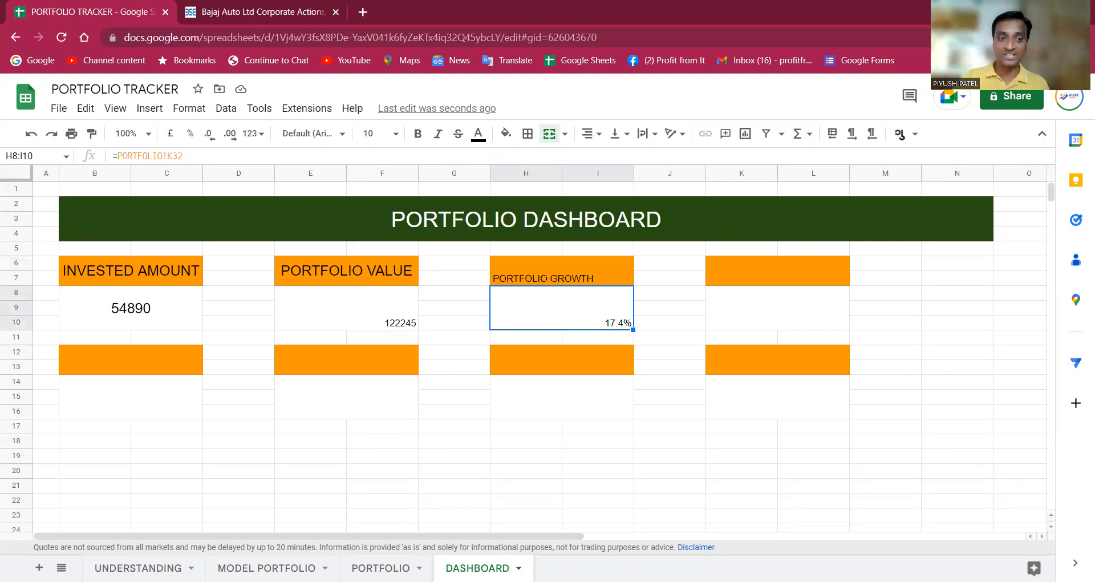
pyautogui.click(138, 568)
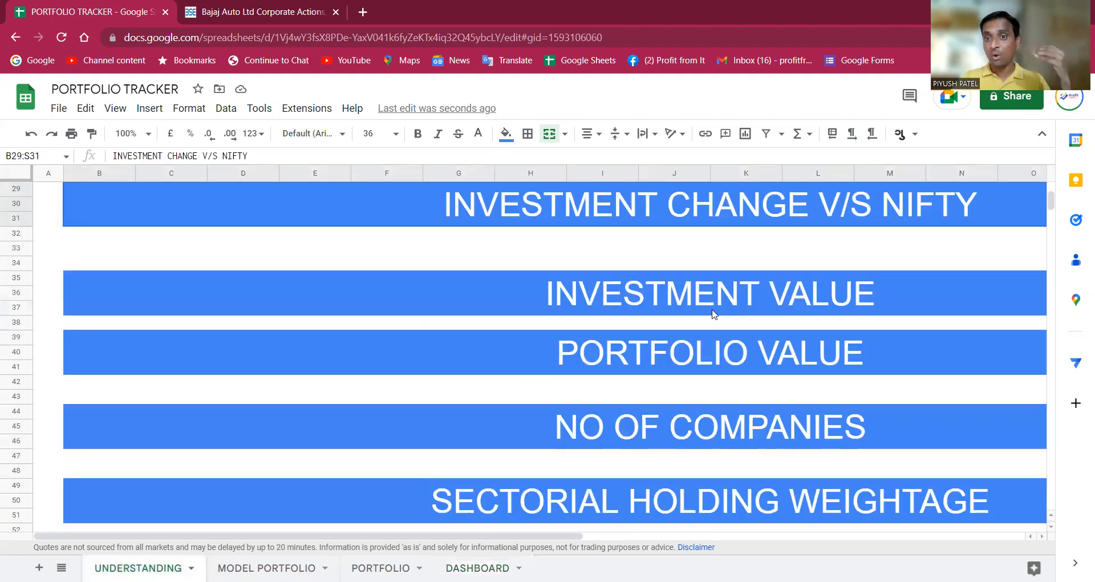
pyautogui.scroll(3, 712, 313)
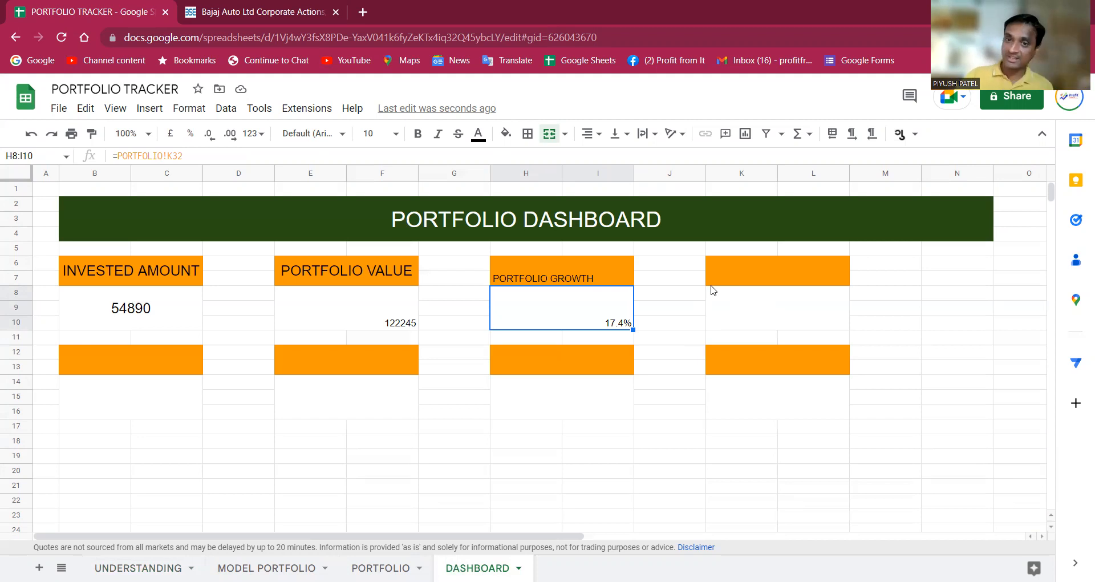
pyautogui.click(608, 360)
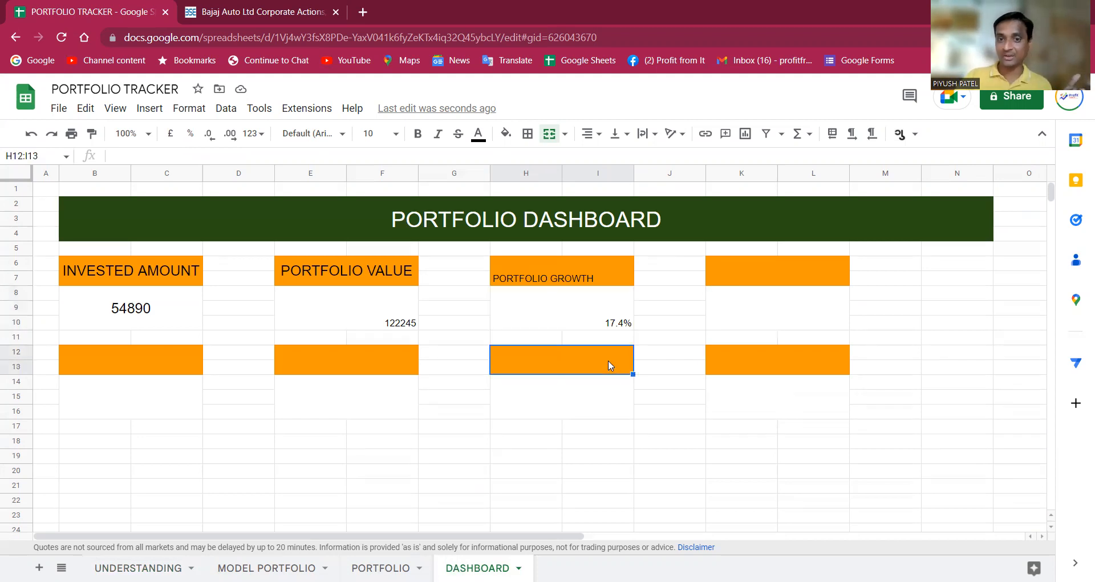
# Enter the heading NIFTY CHANGE TODAY in the first card header of the second row, B12:C13.
pyautogui.click(173, 357)
pyautogui.write('NIFTY')
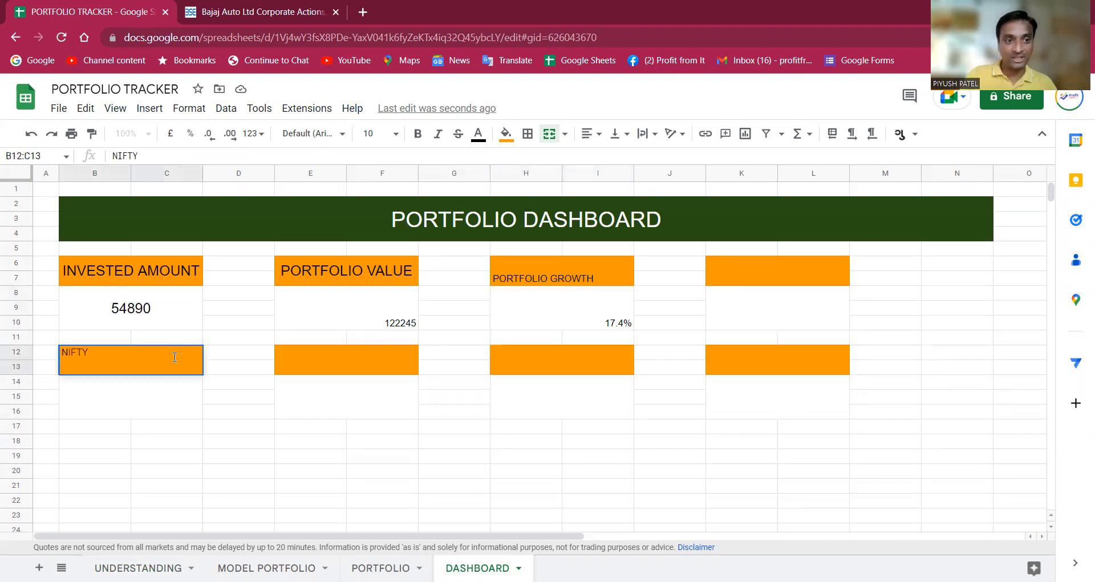
pyautogui.write(' CHANGE TODAY')
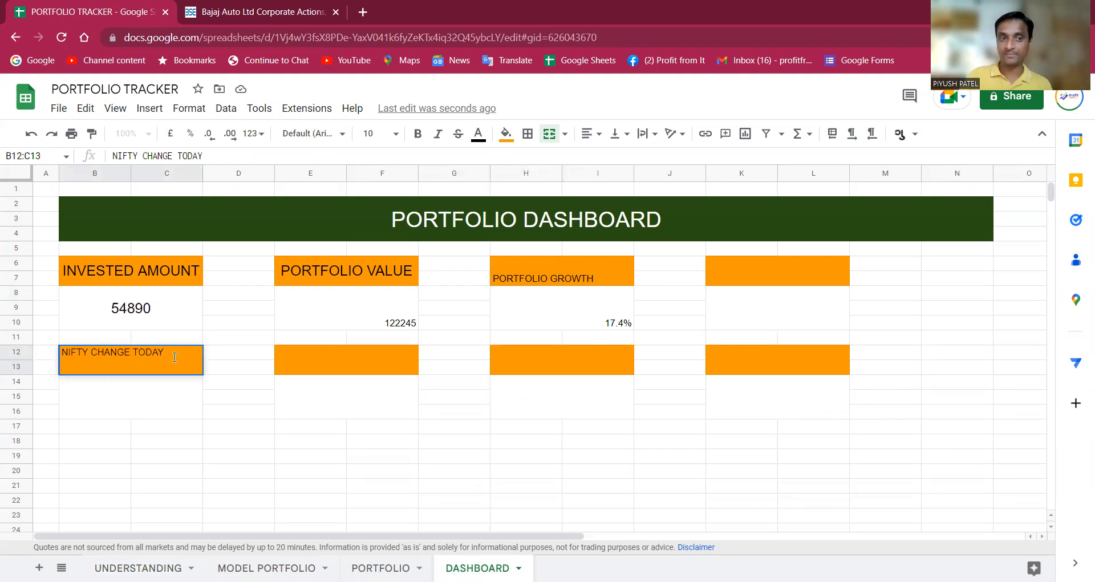
pyautogui.press('Return')
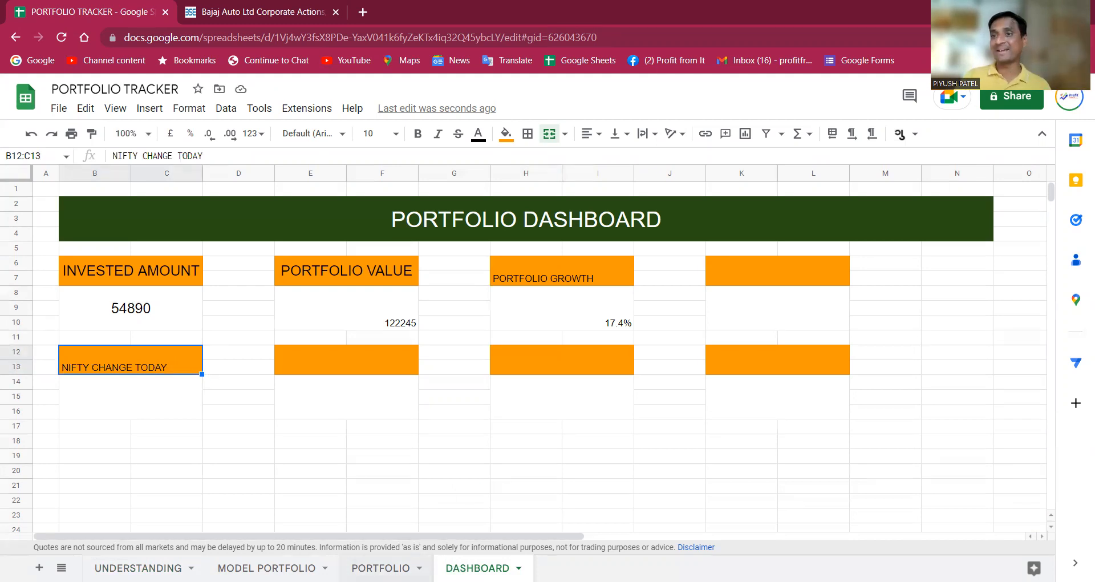
# Enter the heading PORTFOLIO CHANGE TODAY in the second card header of the second row, E12:F13.
pyautogui.click(343, 357)
pyautogui.write('PO')
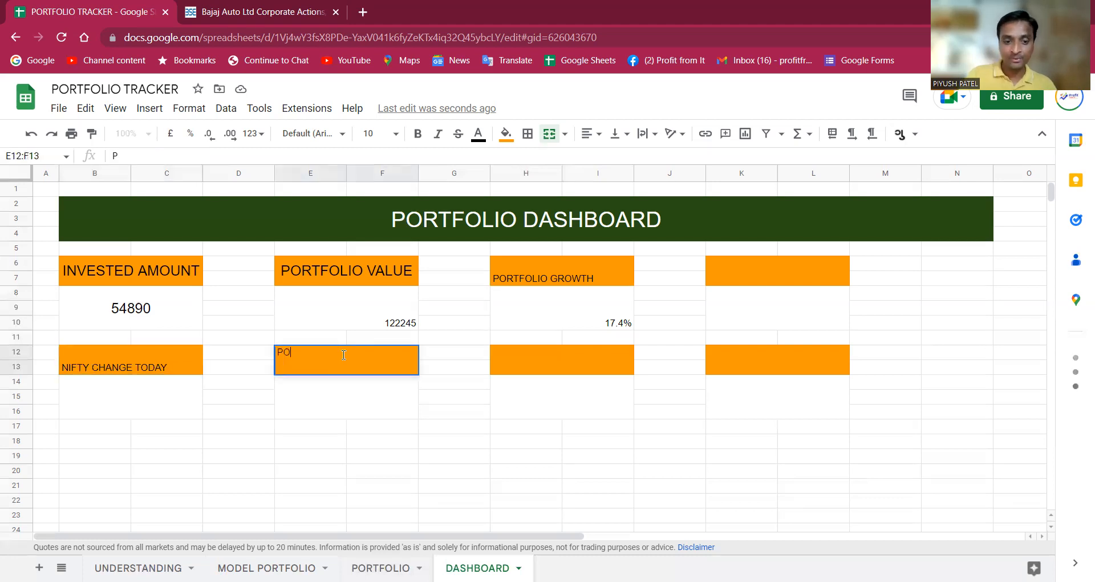
pyautogui.write('RTFOLIO CHANGE TODAY')
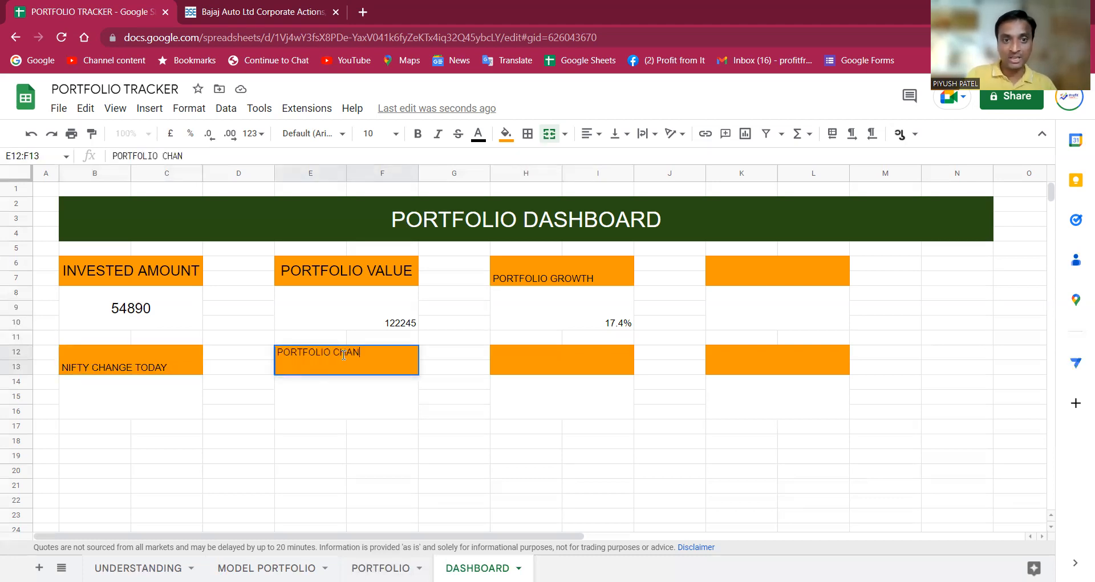
pyautogui.press('Return')
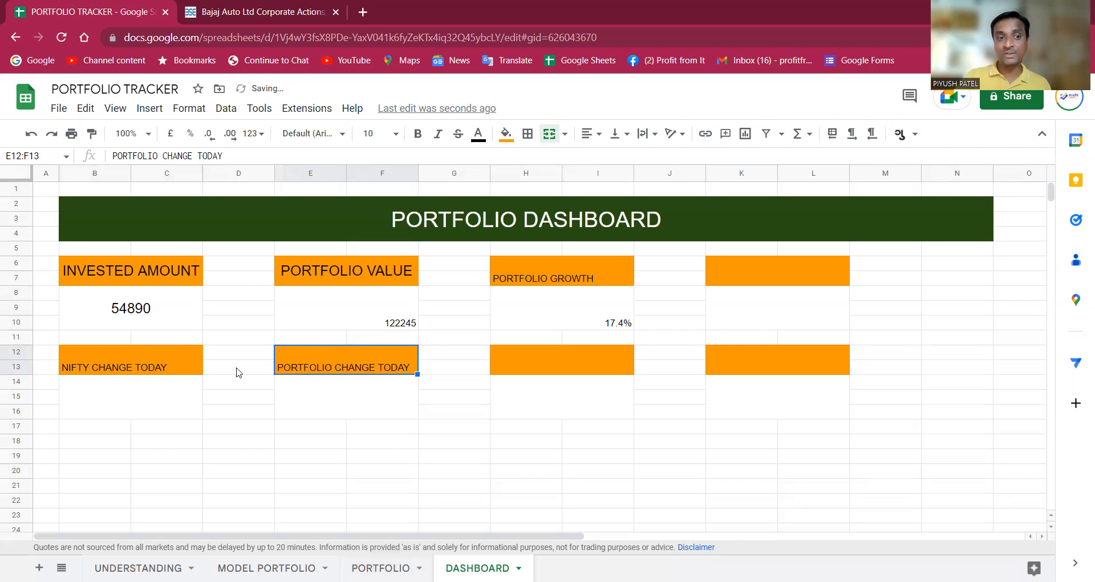
# Examine the Nifty rows below the totals on the PORTFOLIO sheet, including the growth formula in E35 and the ticker in B35.
pyautogui.click(150, 400)
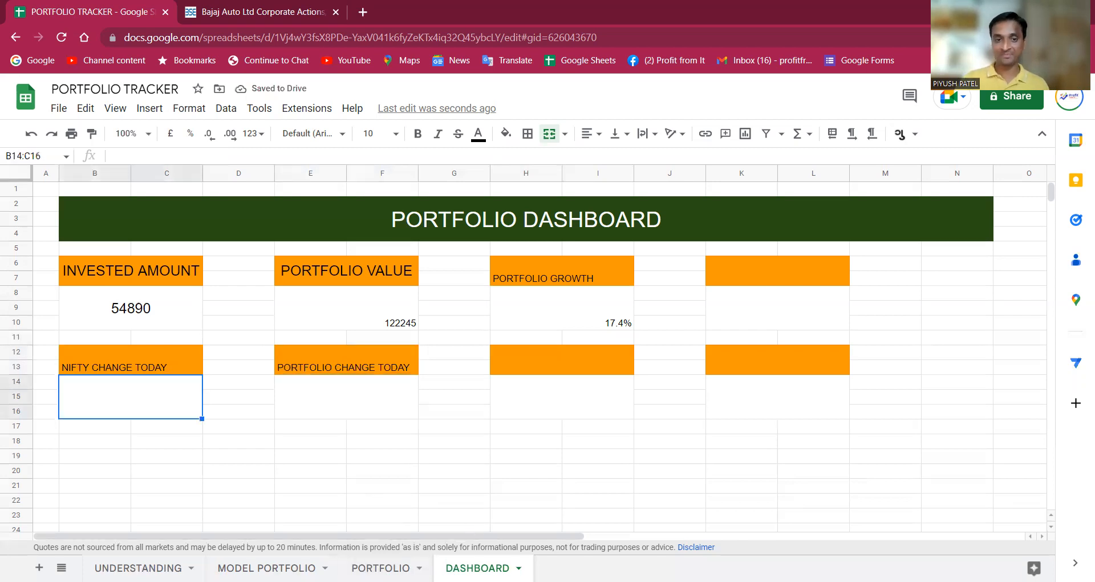
pyautogui.click(380, 568)
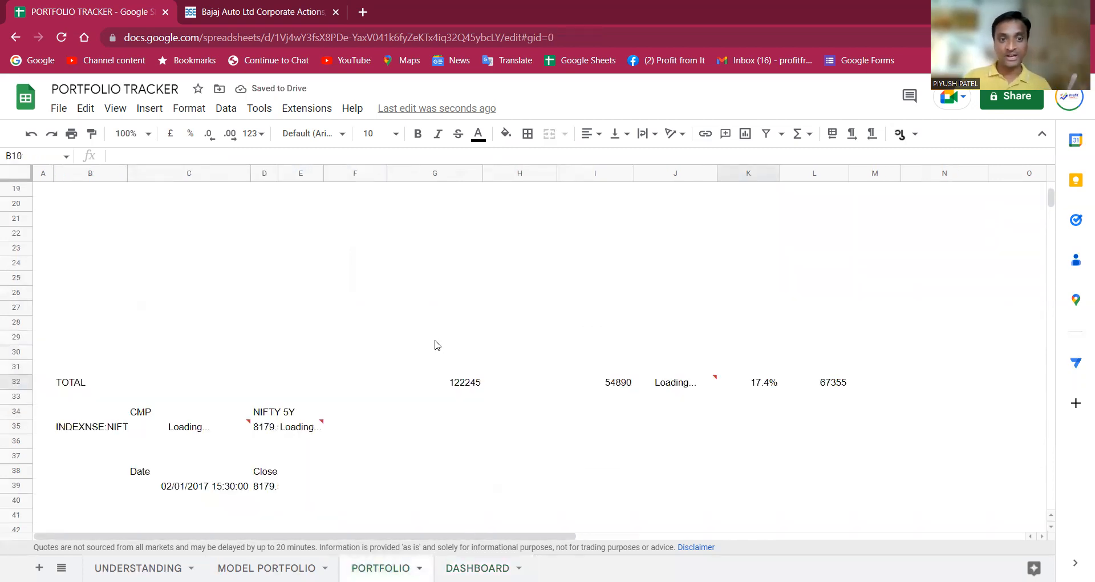
pyautogui.scroll(-1, 437, 342)
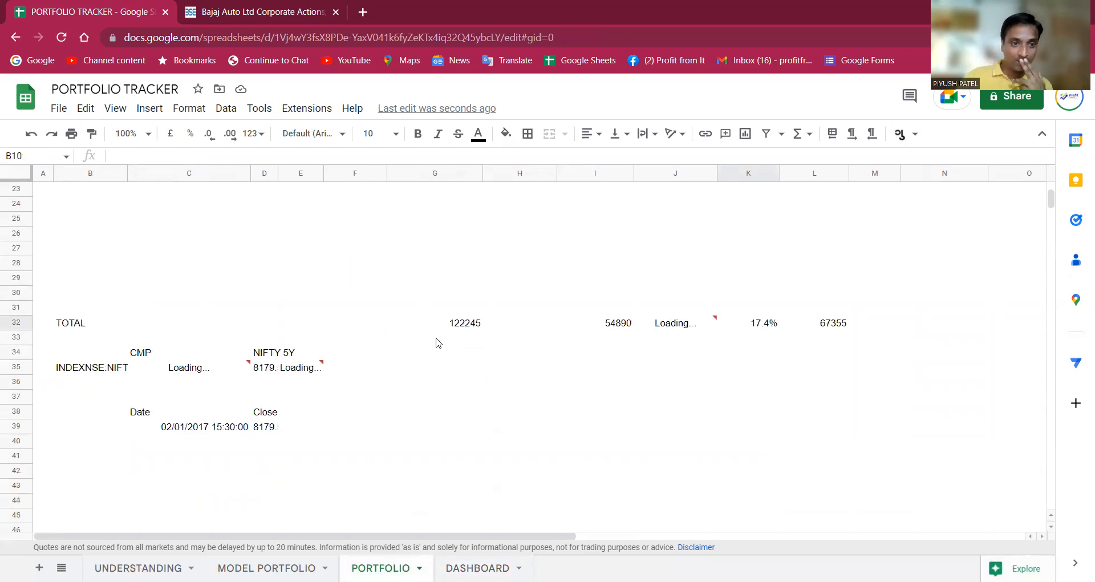
pyautogui.click(302, 371)
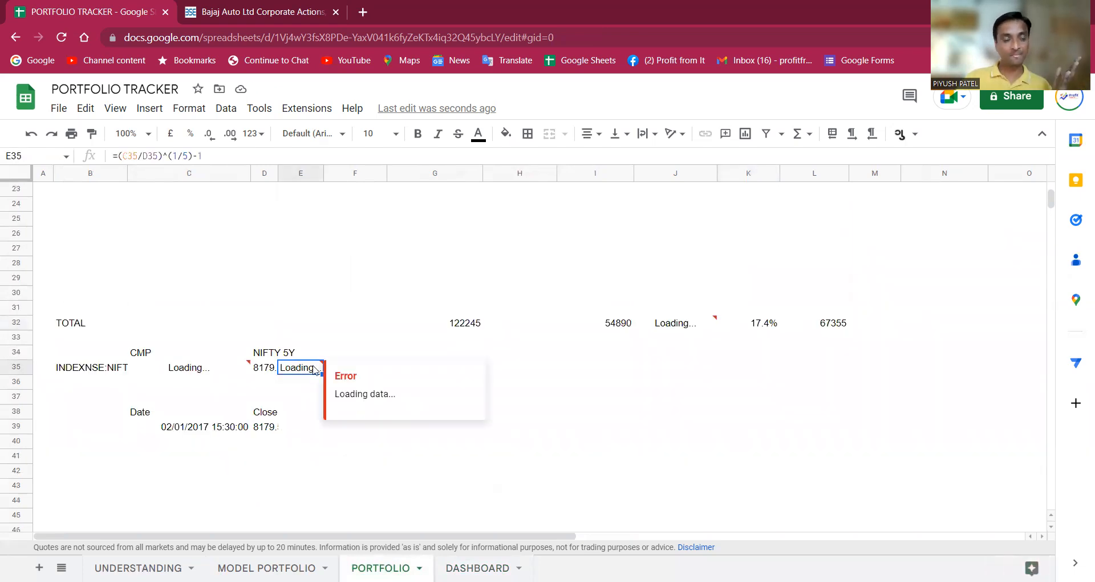
pyautogui.click(611, 386)
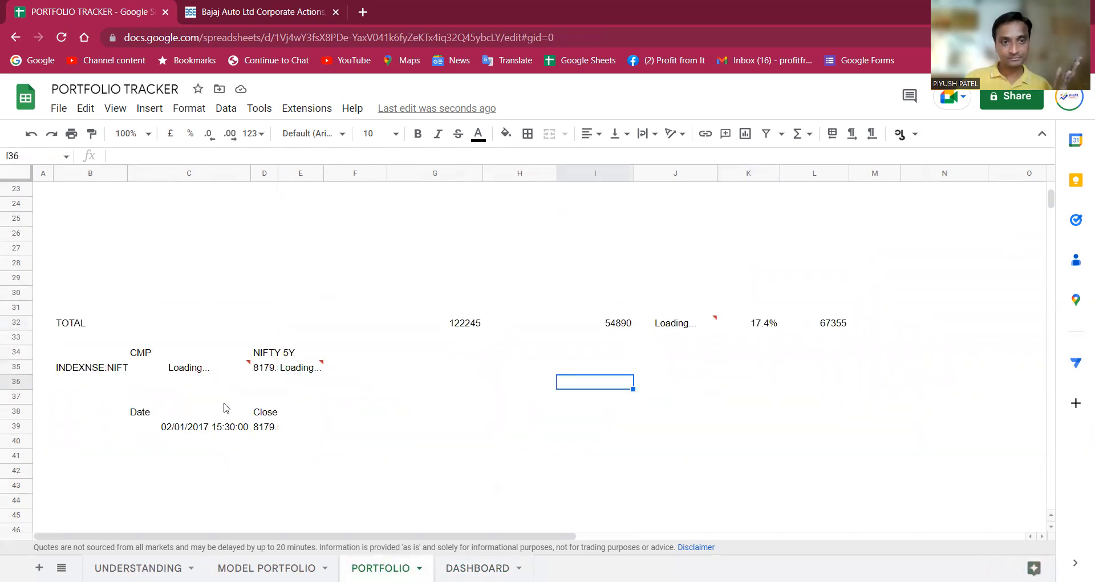
pyautogui.click(300, 414)
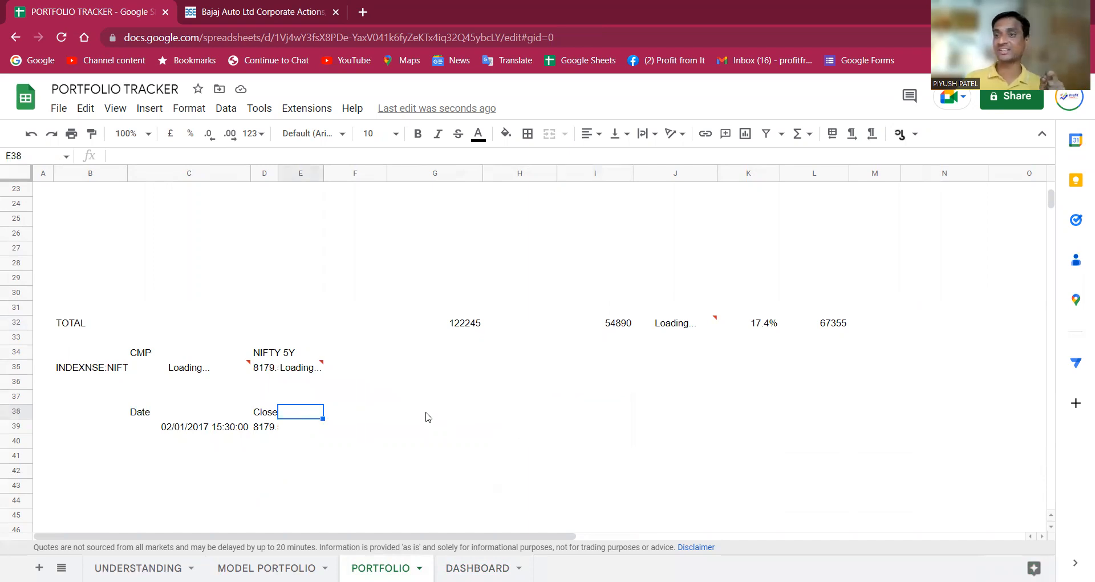
pyautogui.click(161, 462)
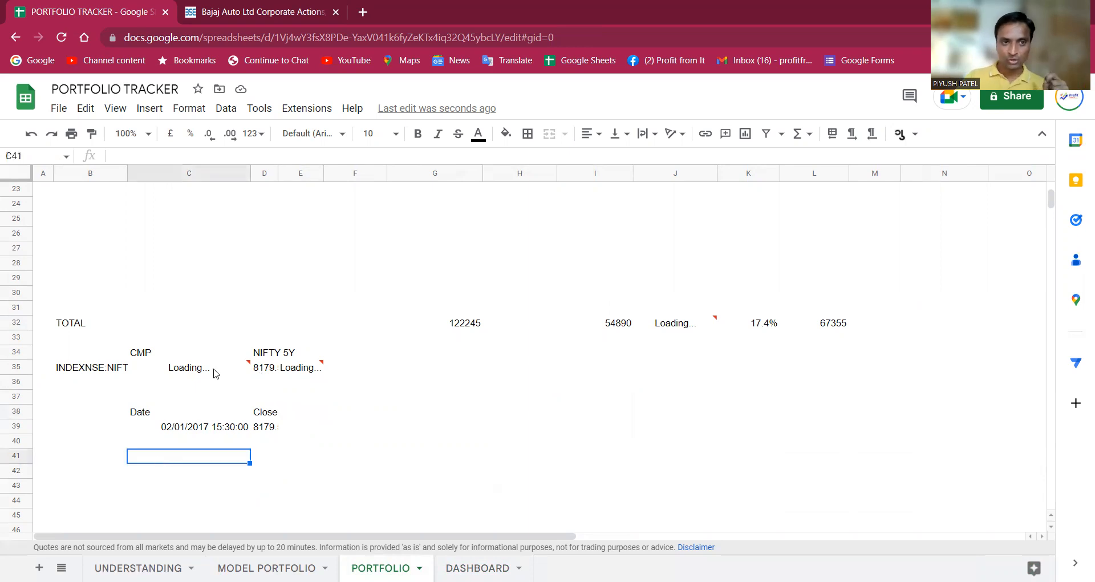
pyautogui.click(96, 369)
# Copy the Nifty current price formula from C35 into cell C41 on the PORTFOLIO sheet.
pyautogui.click(167, 369)
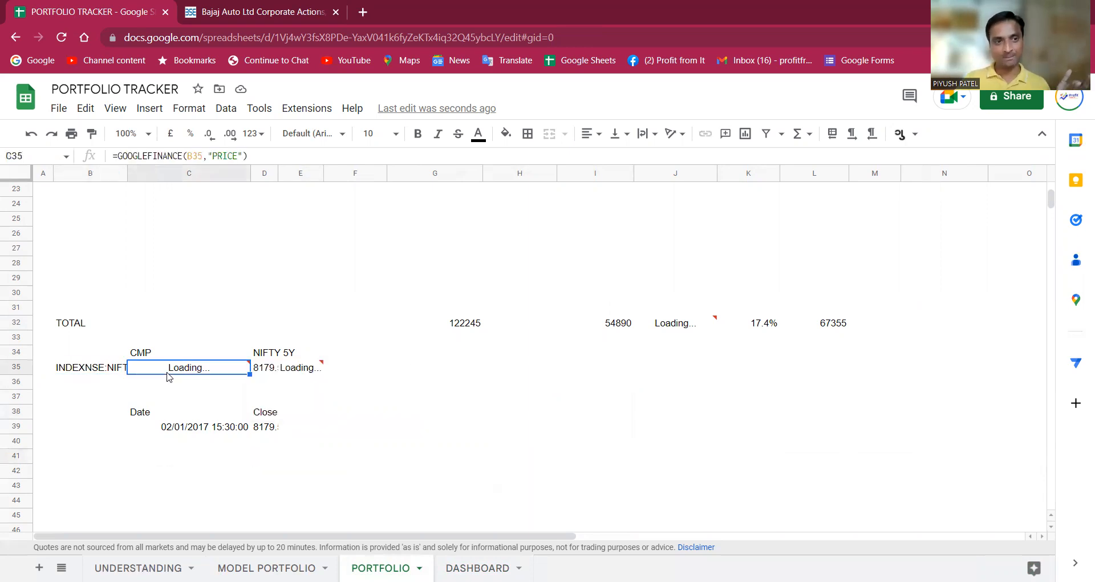
pyautogui.press('Down')
pyautogui.press('Down')
pyautogui.press('Down')
pyautogui.press('Down')
pyautogui.press('Down')
pyautogui.press('Down')
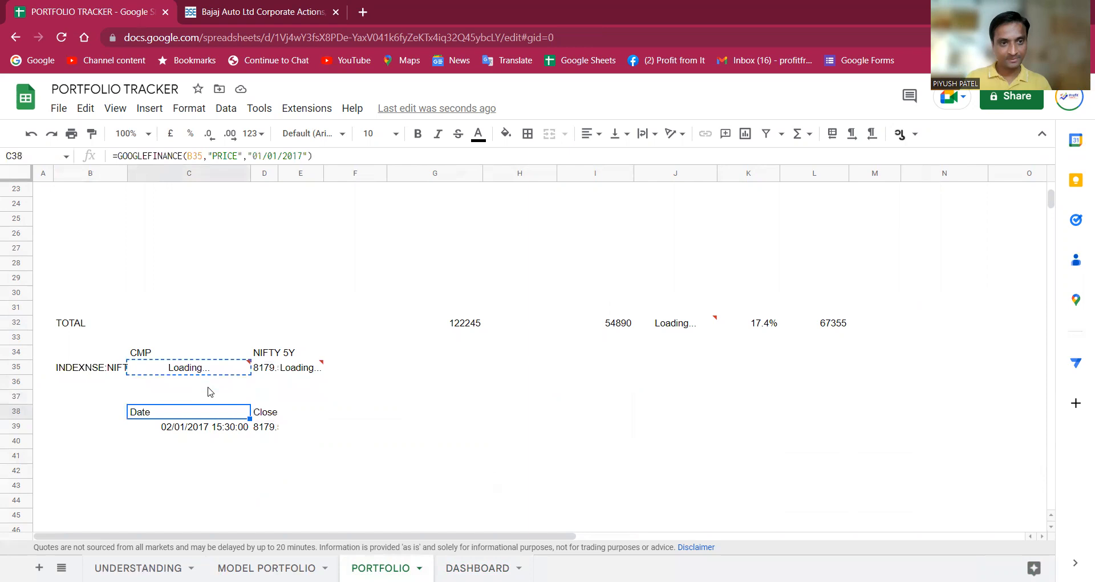
pyautogui.write('=GOOGLEFINANCE(B41,"PRICE")')
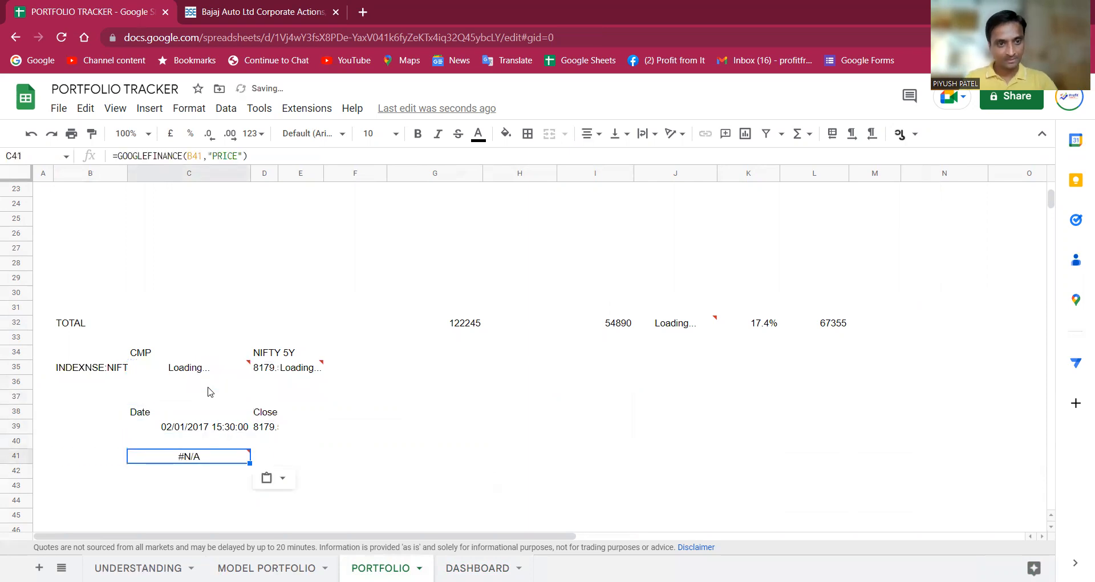
# Change the ticker reference in the GOOGLEFINANCE formula in C41 to the Nifty ticker cell B35.
pyautogui.press('F2')
pyautogui.press('Left')
pyautogui.press('Left')
pyautogui.press('BackSpace')
pyautogui.press('BackSpace')
pyautogui.press('BackSpace')
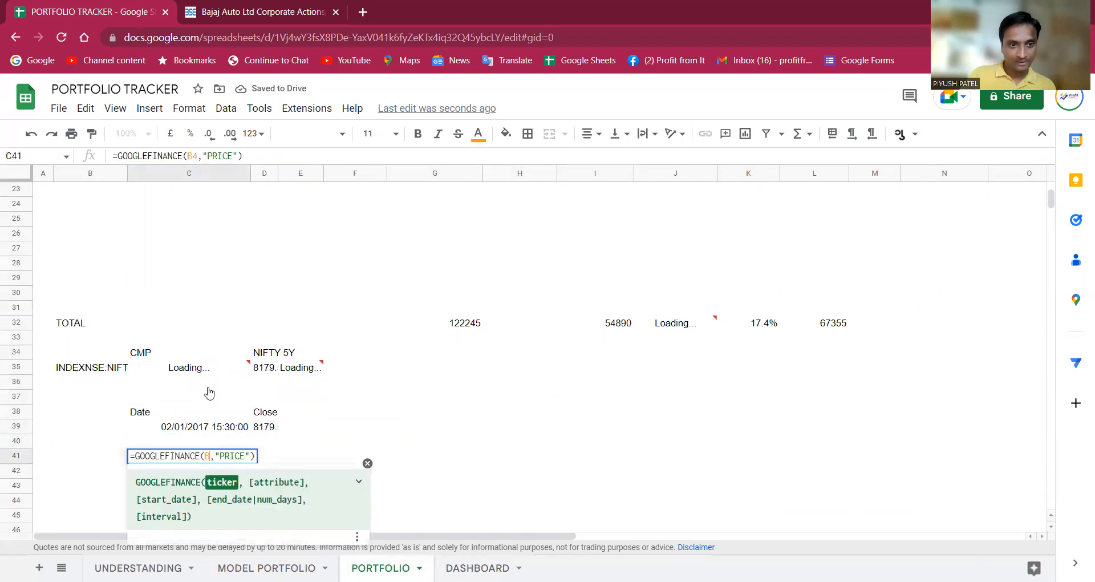
pyautogui.press('Left')
pyautogui.press('Left')
pyautogui.press('Up')
pyautogui.press('Up')
pyautogui.press('Up')
pyautogui.press('Up')
pyautogui.press('Up')
pyautogui.press('Up')
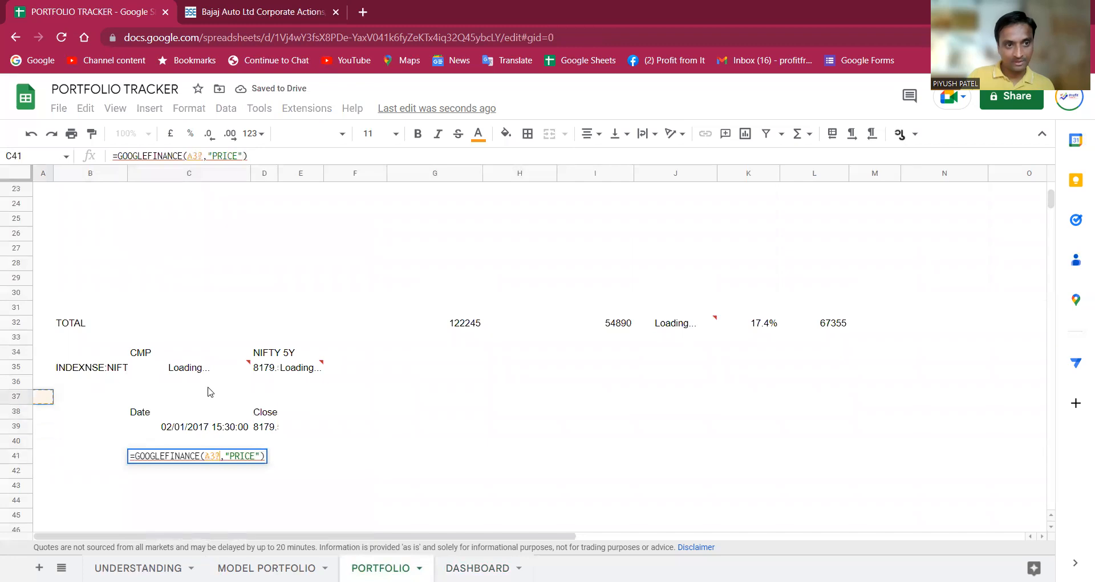
pyautogui.press('Right')
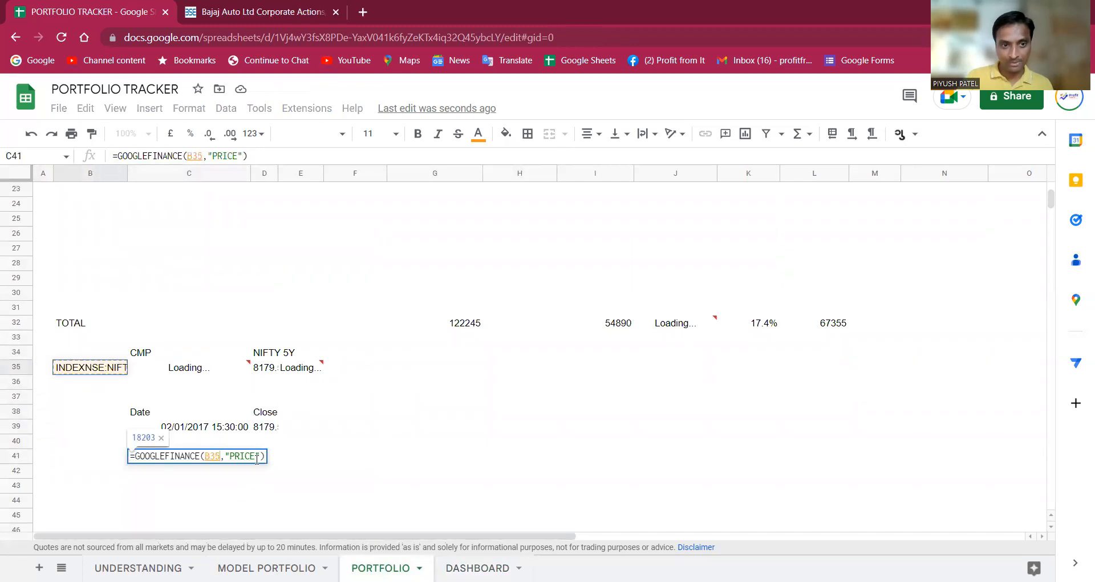
# Replace the attribute in C41 with CHANGEPCT so the formula reads =GOOGLEFINANCE(B35,"CHANGEPCT").
pyautogui.click(256, 456)
pyautogui.press('BackSpace')
pyautogui.press('BackSpace')
pyautogui.press('BackSpace')
pyautogui.press('BackSpace')
pyautogui.press('BackSpace')
pyautogui.write('CHANGEPCT')
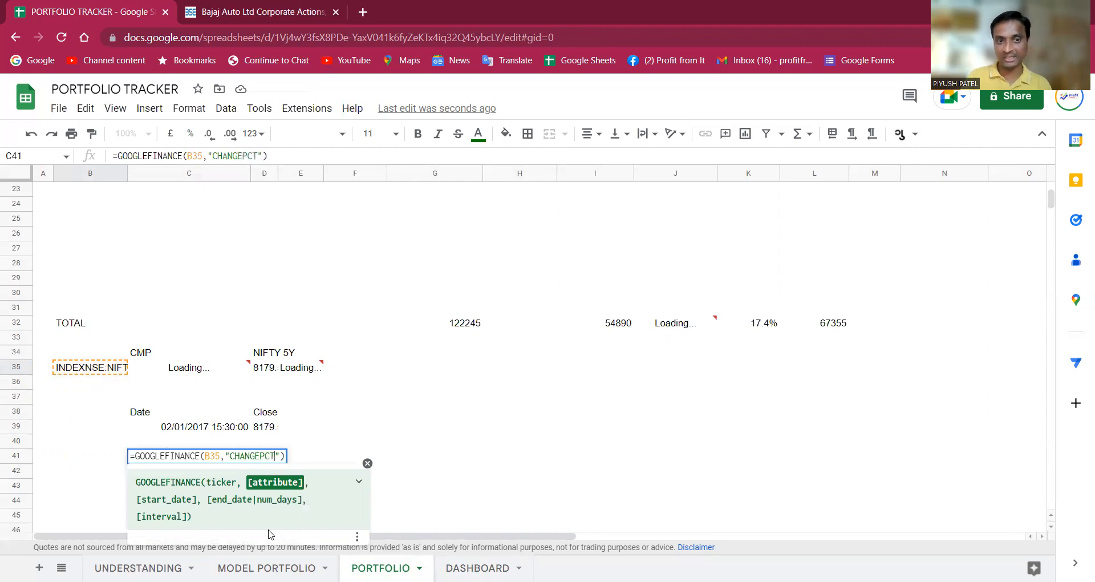
pyautogui.press('Return')
pyautogui.press('Up')
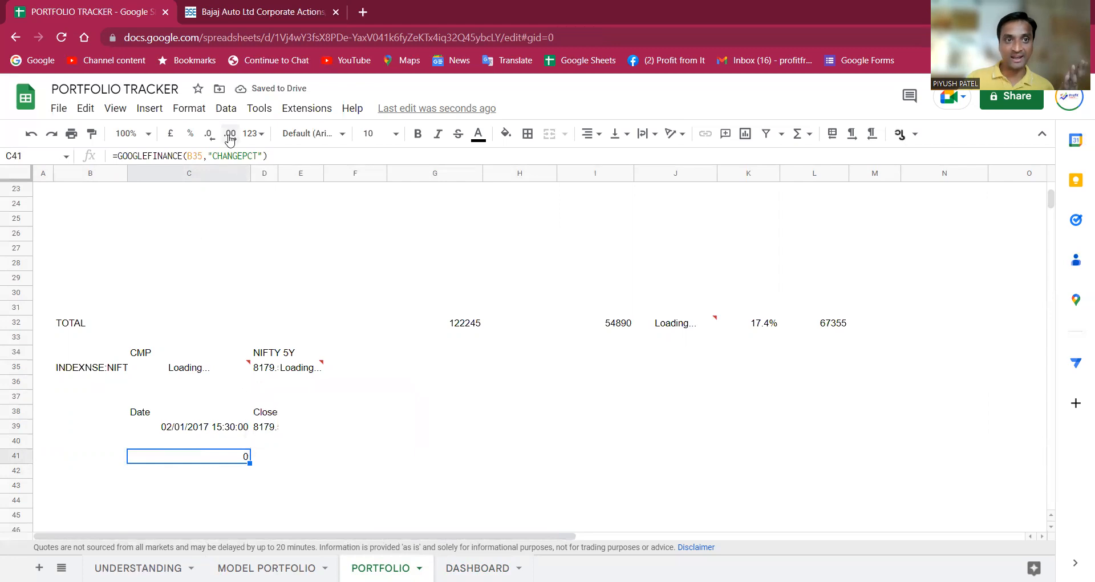
# Show the Nifty change in C41 with one decimal place and return to the DASHBOARD sheet.
pyautogui.click(231, 139)
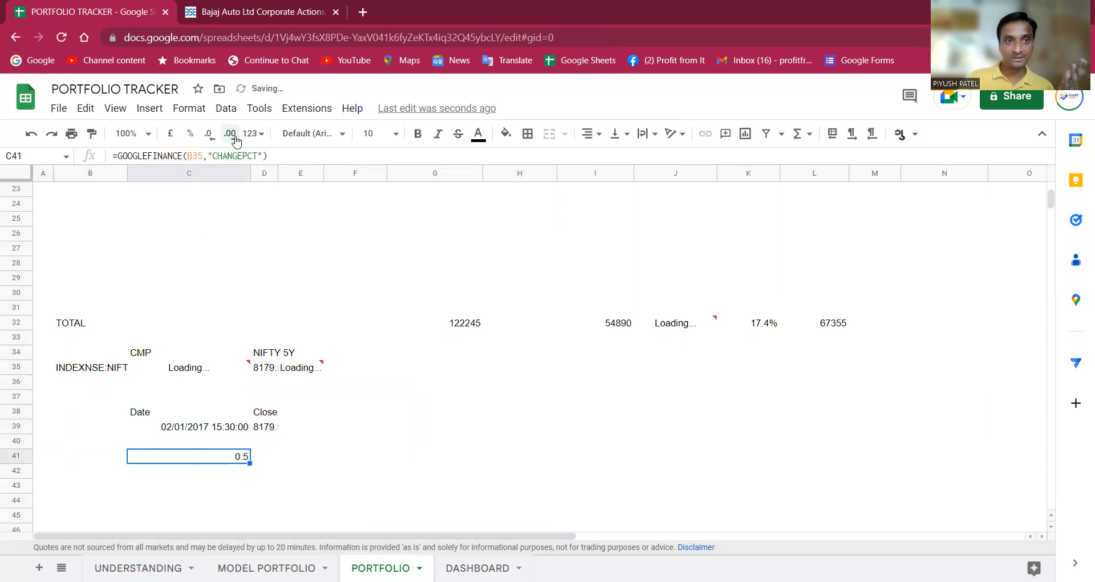
pyautogui.click(230, 139)
pyautogui.click(209, 139)
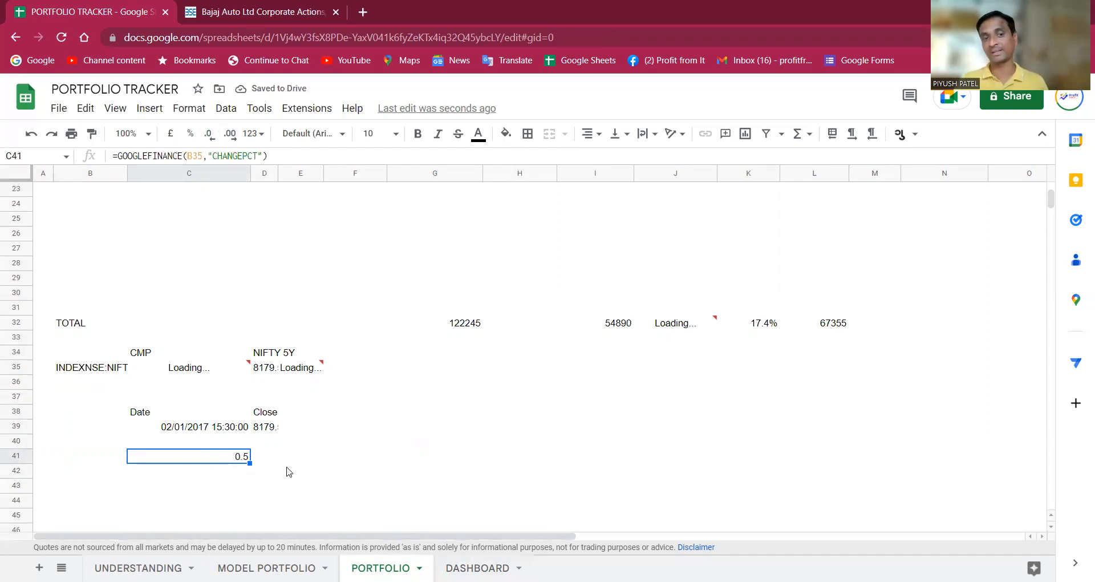
pyautogui.click(288, 469)
pyautogui.click(228, 460)
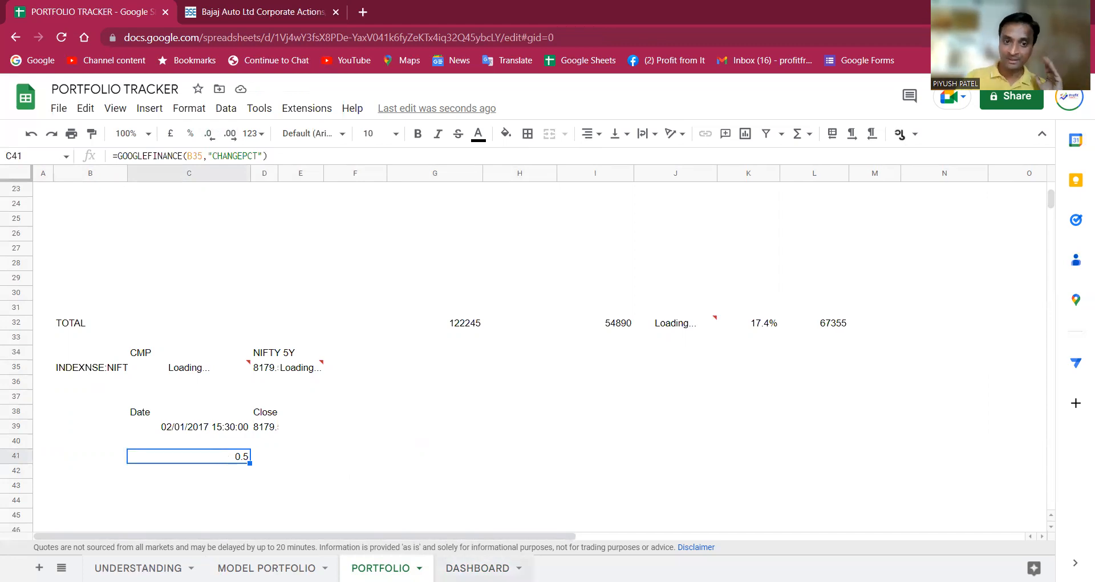
pyautogui.click(477, 567)
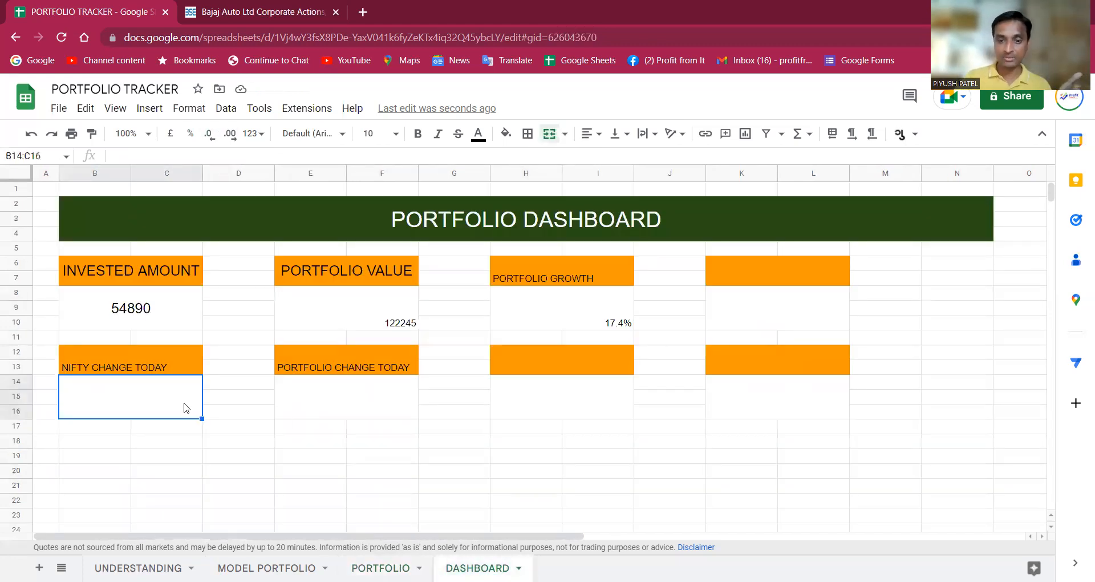
pyautogui.write('=')
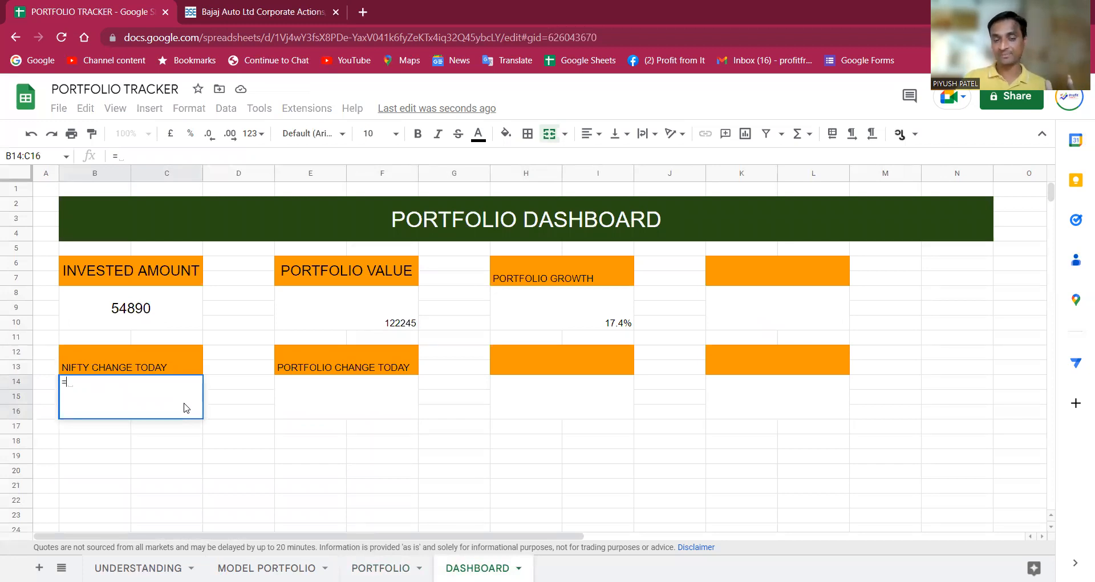
pyautogui.click(454, 454)
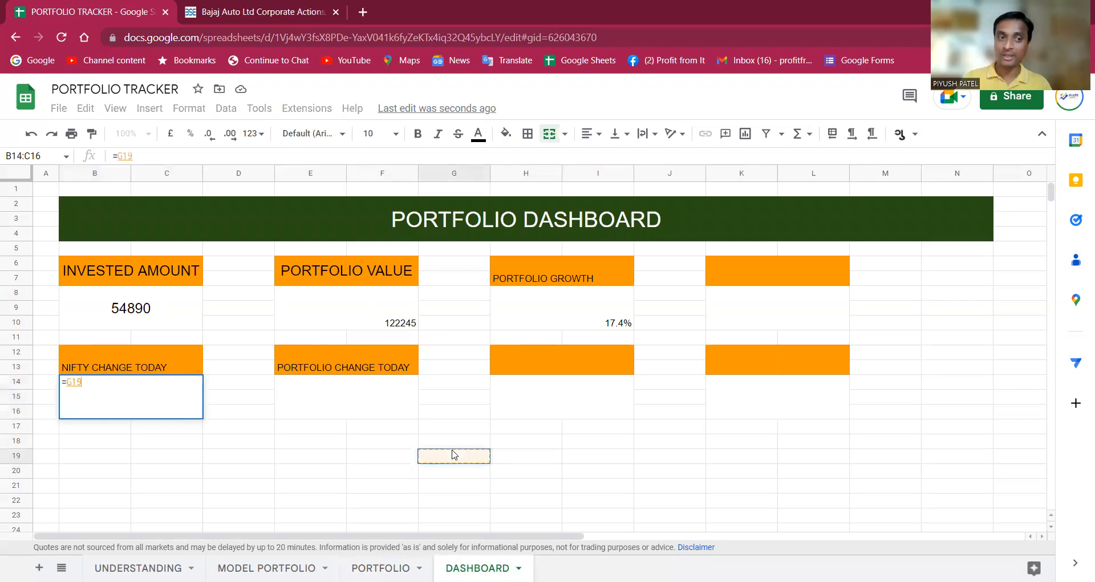
pyautogui.click(325, 504)
pyautogui.press('Escape')
pyautogui.click(146, 409)
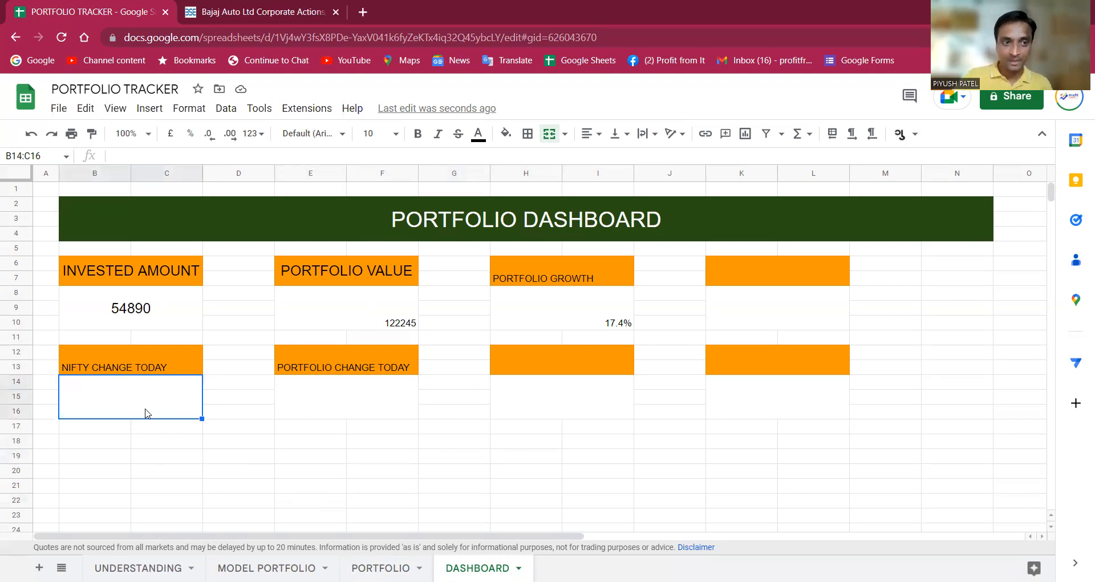
pyautogui.write('=')
pyautogui.click(380, 567)
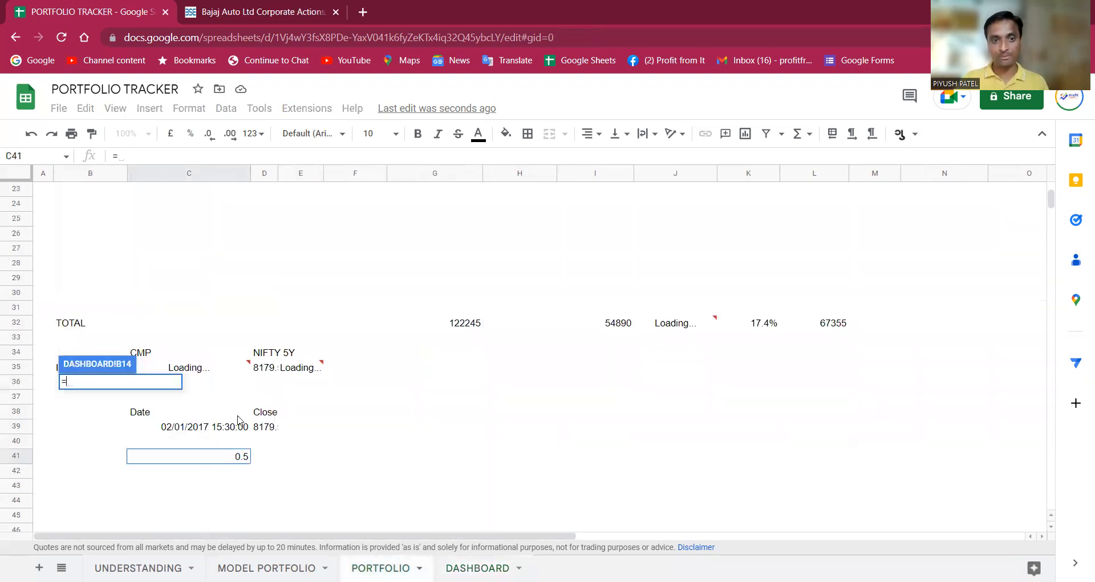
pyautogui.click(231, 461)
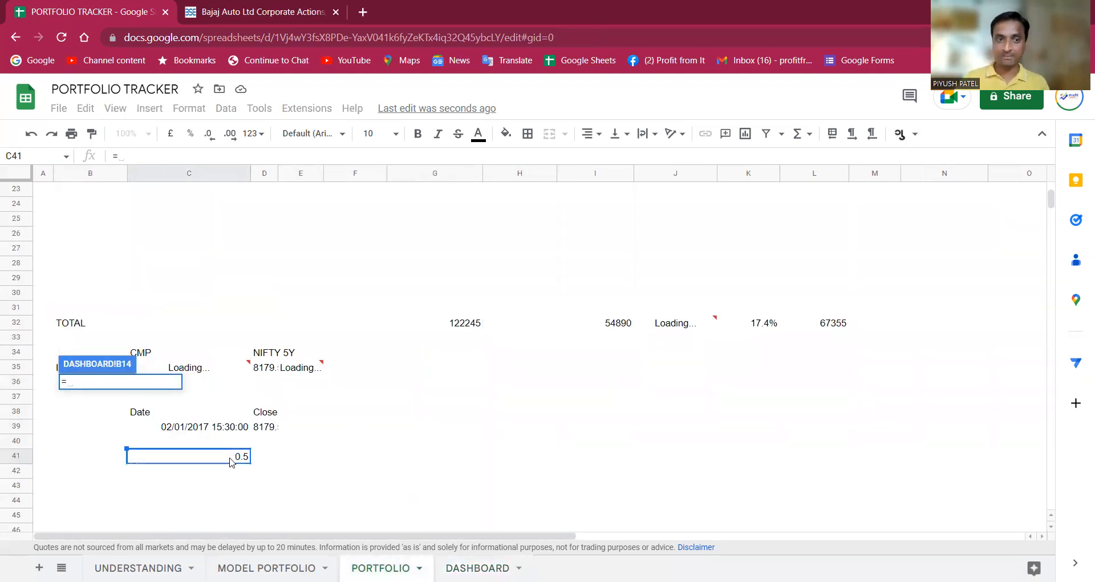
pyautogui.press('Return')
pyautogui.click(734, 352)
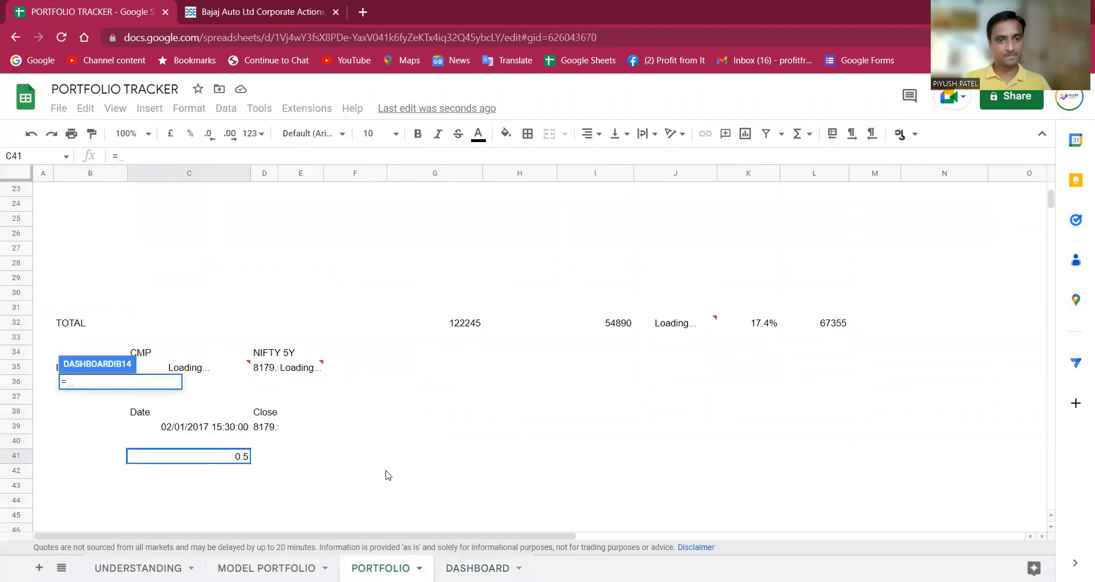
pyautogui.press('Escape')
# Link the NIFTY CHANGE TODAY value area B14:C16 to the Nifty change on the PORTFOLIO sheet with =PORTFOLIO!C41.
pyautogui.write('=')
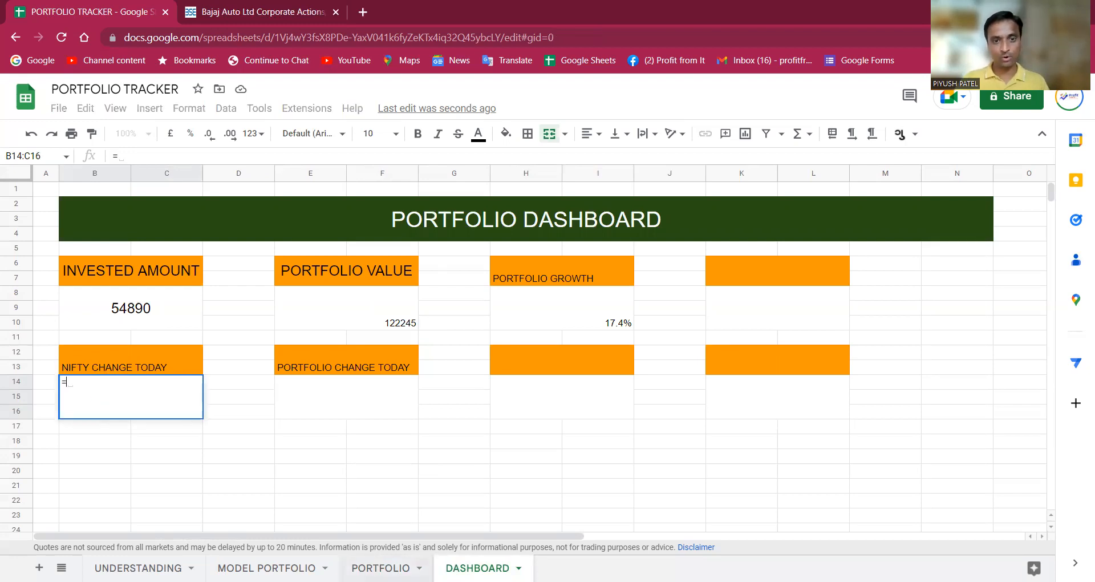
pyautogui.click(381, 568)
pyautogui.click(240, 458)
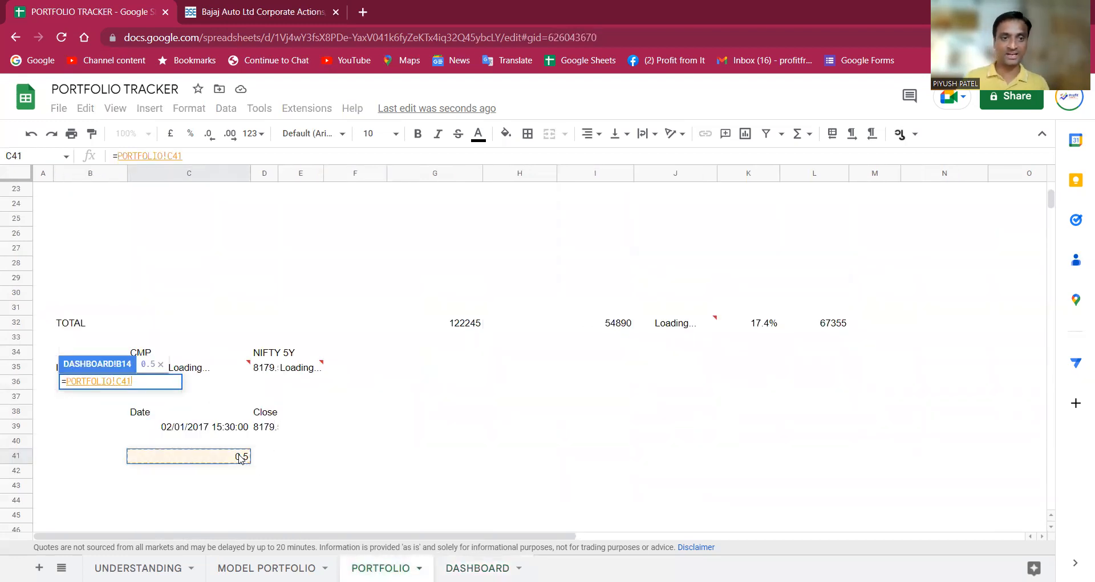
pyautogui.press('Return')
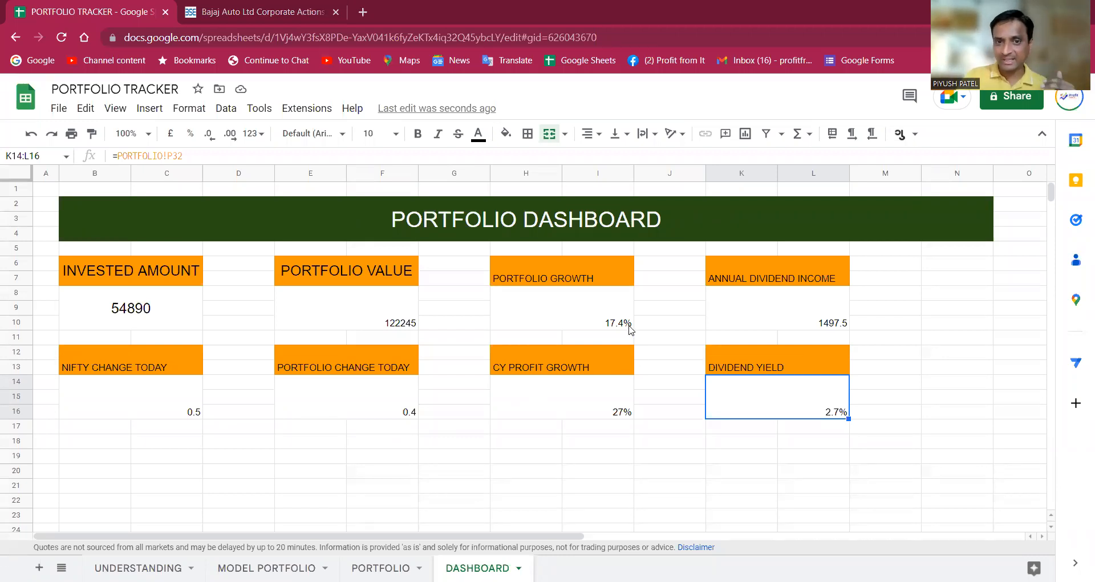
# Review the dashboard cards for portfolio growth, annual dividend income and dividend yield.
pyautogui.click(603, 320)
pyautogui.click(775, 280)
pyautogui.click(828, 323)
pyautogui.click(821, 402)
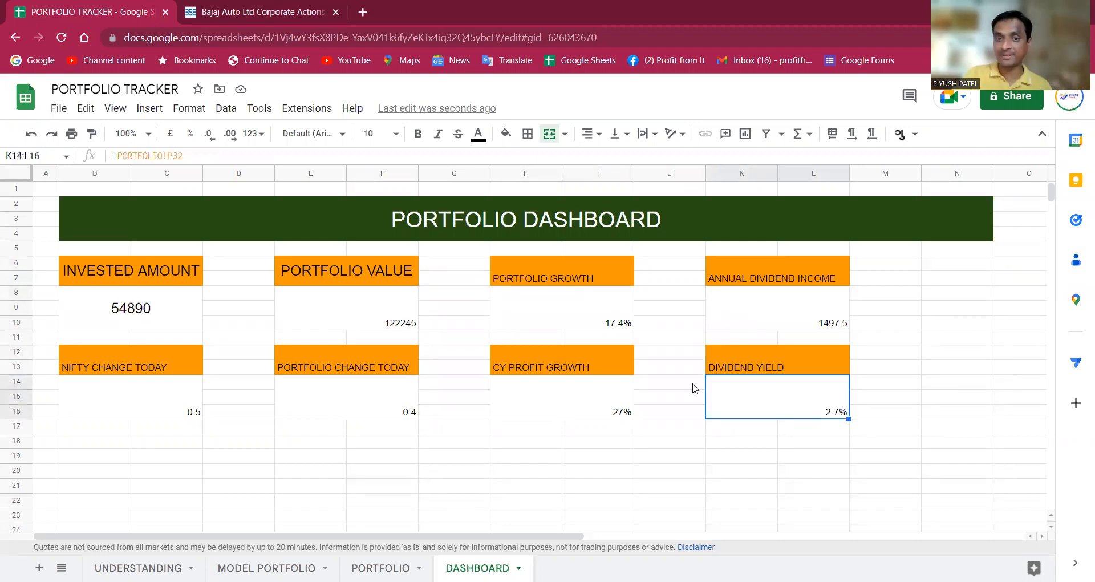
# Review the dashboard cards for CY profit growth, portfolio change, Nifty change and dividend yield, and glance at the PORTFOLIO sheet.
pyautogui.click(616, 366)
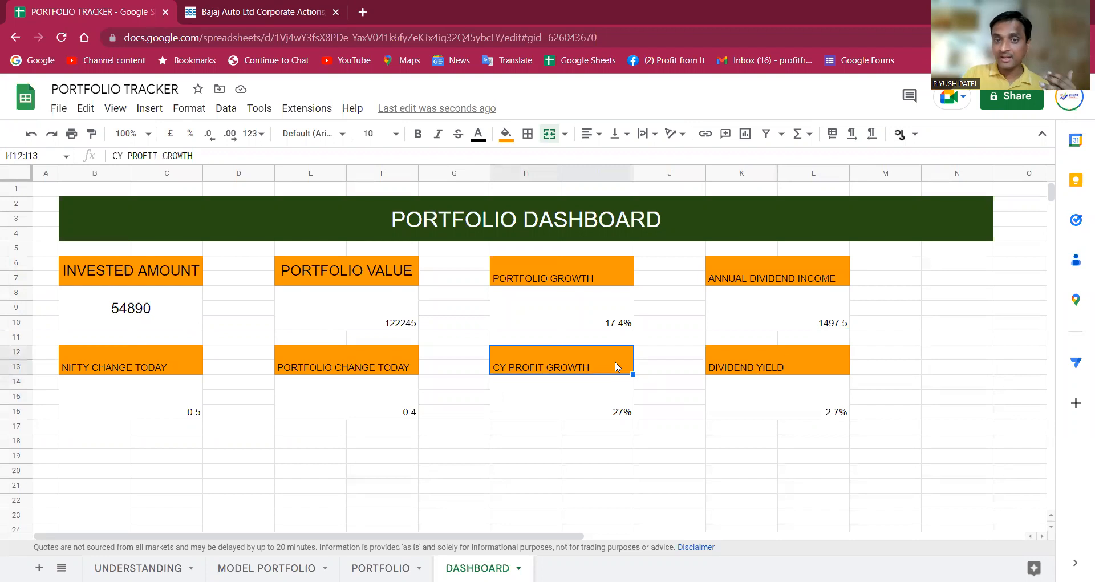
pyautogui.click(606, 404)
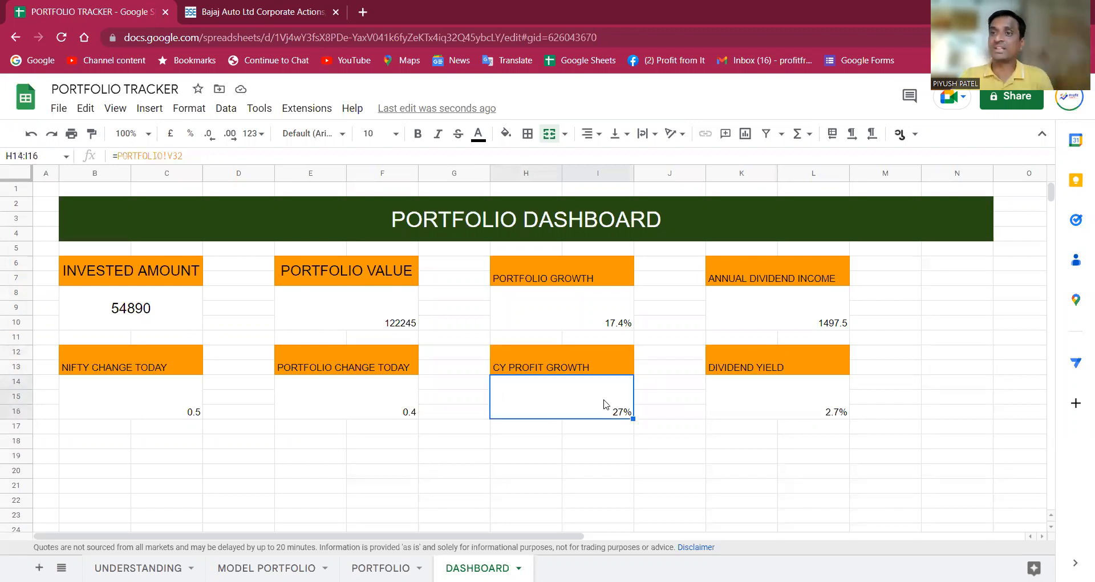
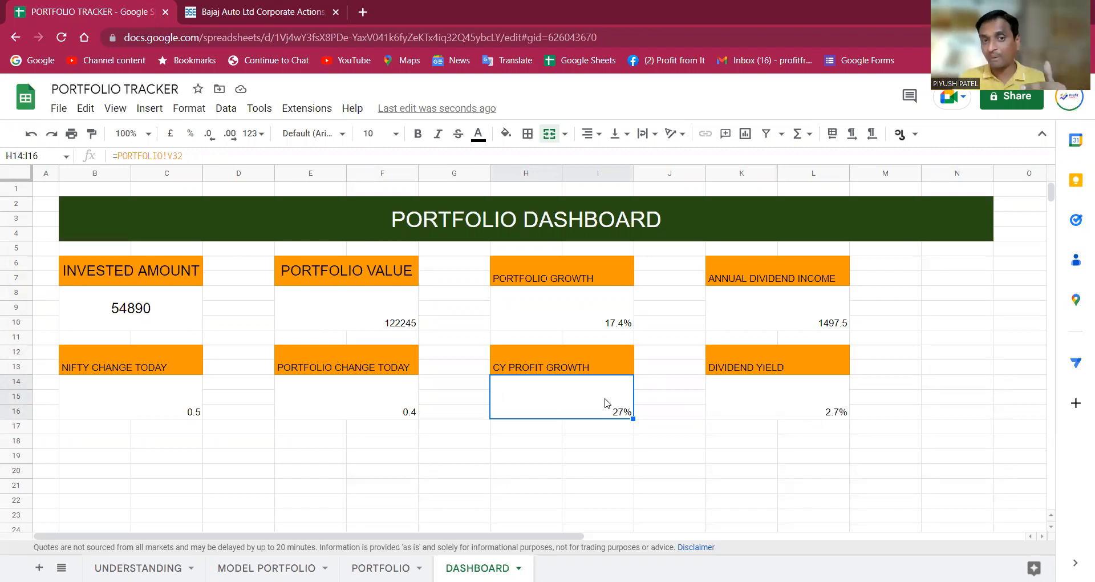
pyautogui.click(394, 398)
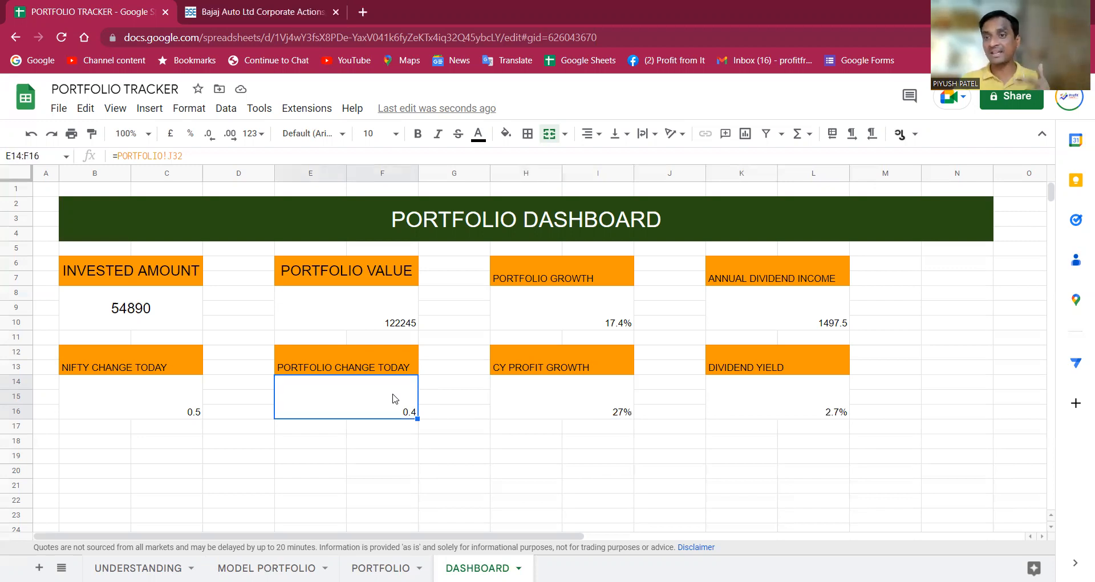
pyautogui.click(193, 398)
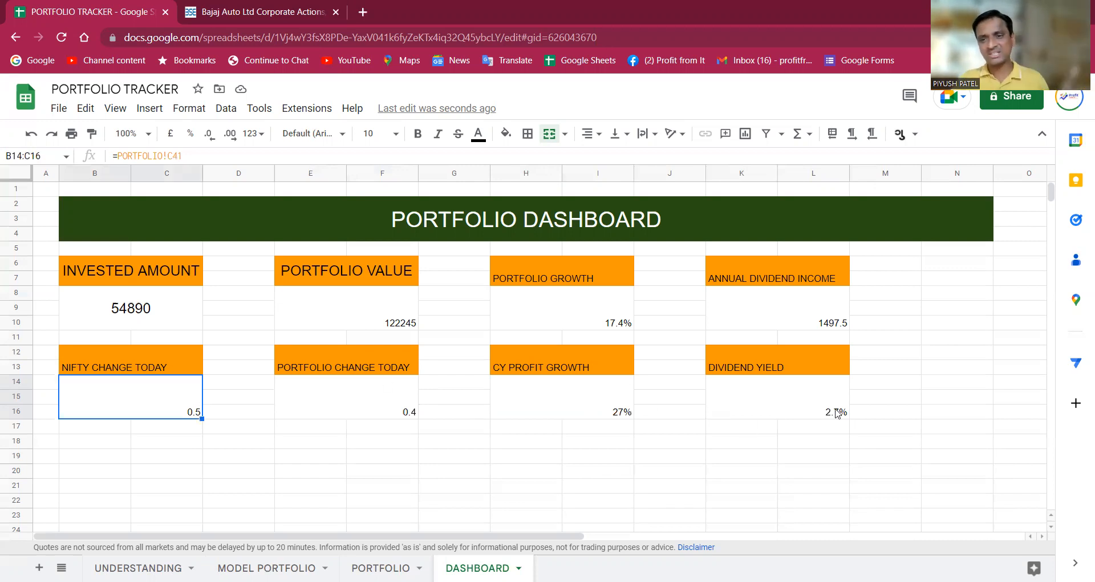
pyautogui.click(817, 403)
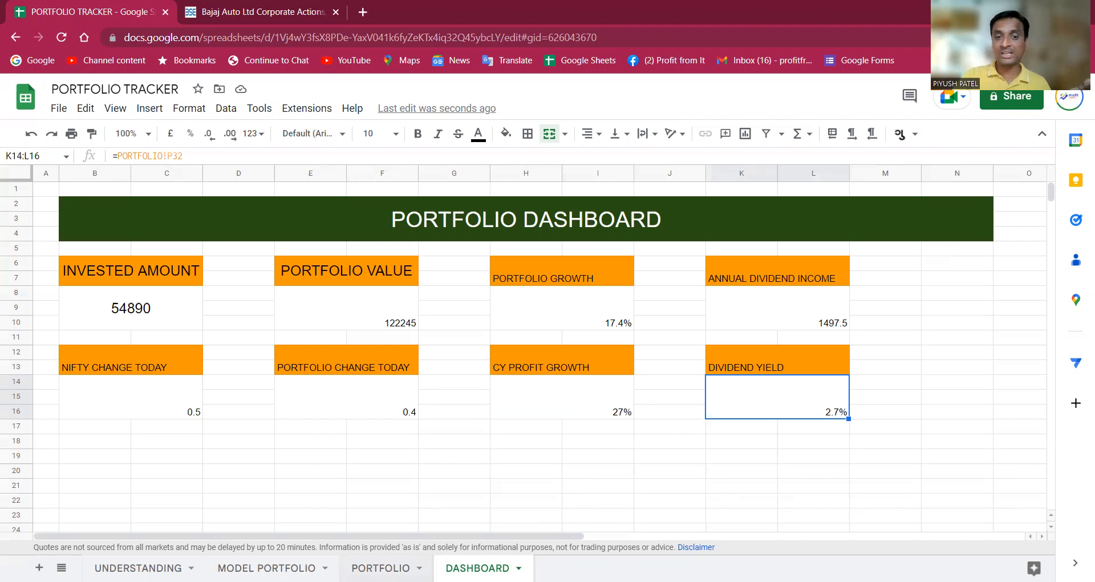
pyautogui.click(386, 572)
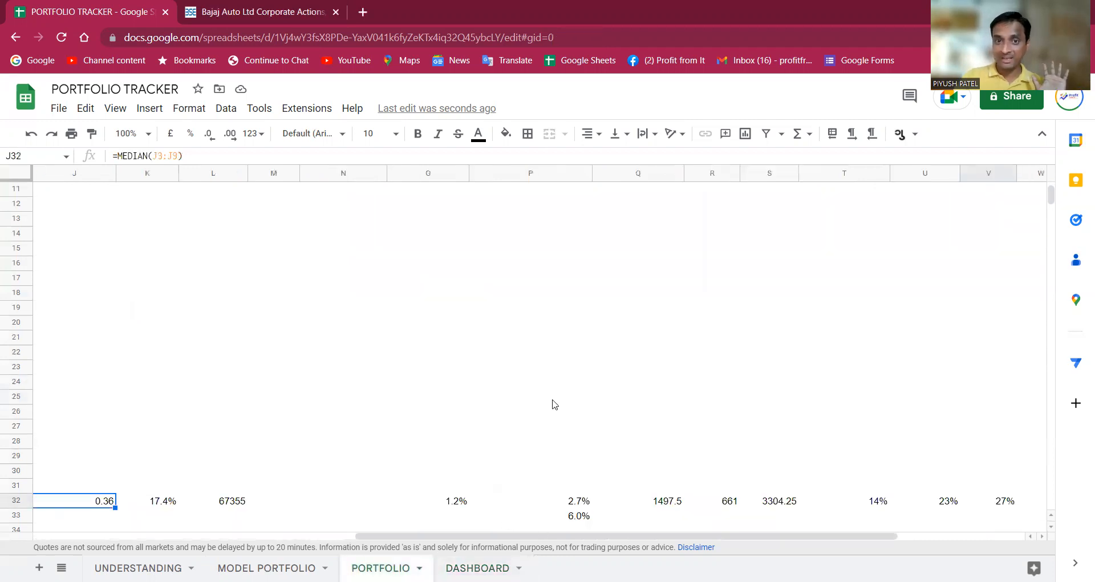
pyautogui.click(477, 568)
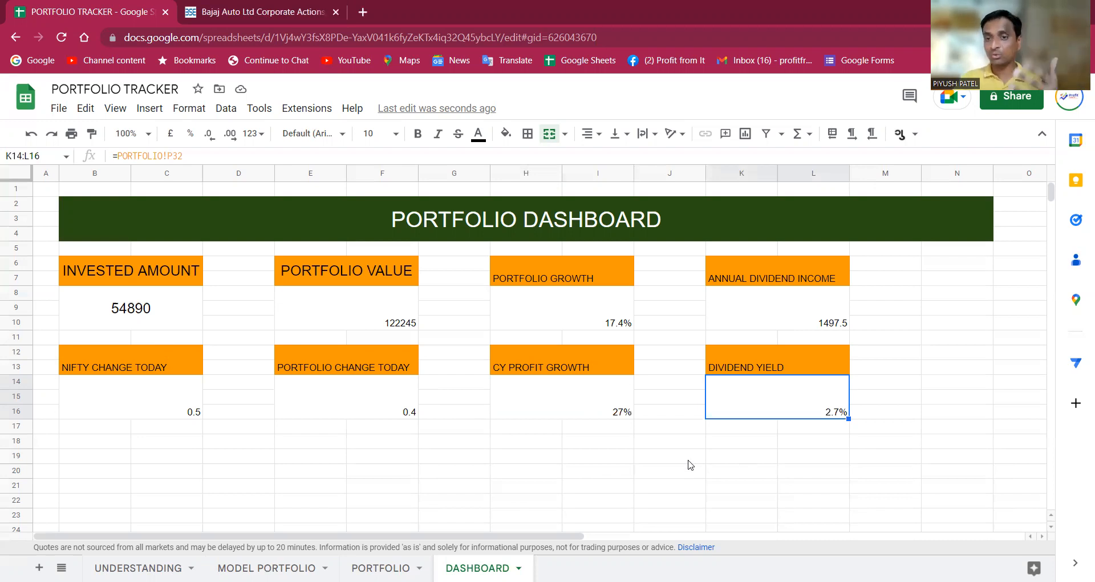
# Copy the INVESTED AMOUNT card B6:C10 and paste only its format onto the PORTFOLIO VALUE card E6:F10.
pyautogui.moveTo(167, 279); pyautogui.dragTo(168, 313)
pyautogui.hotkey('ctrl', 'c')
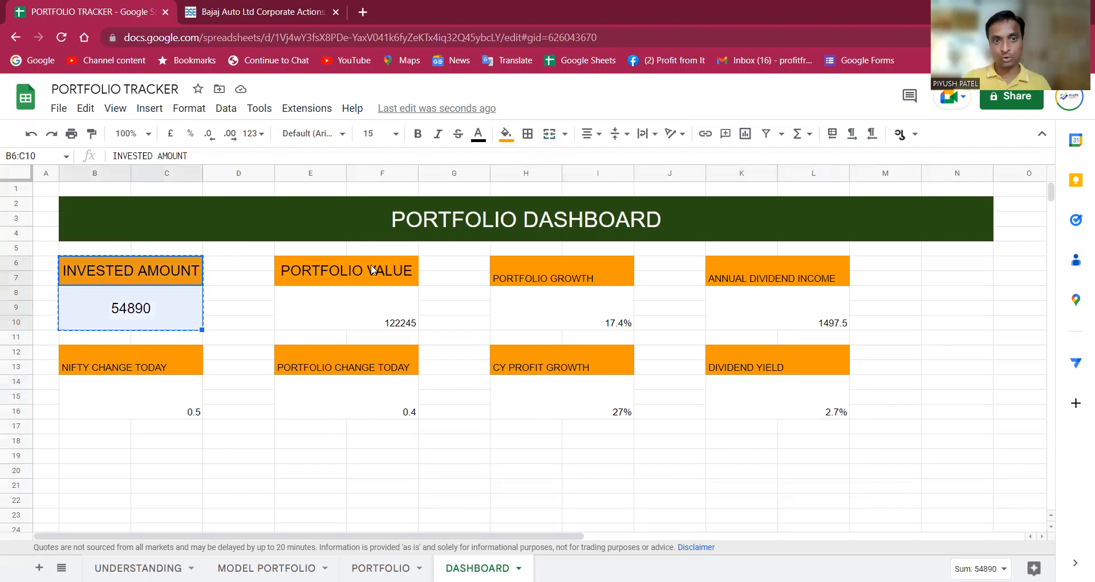
pyautogui.moveTo(376, 271); pyautogui.dragTo(367, 323)
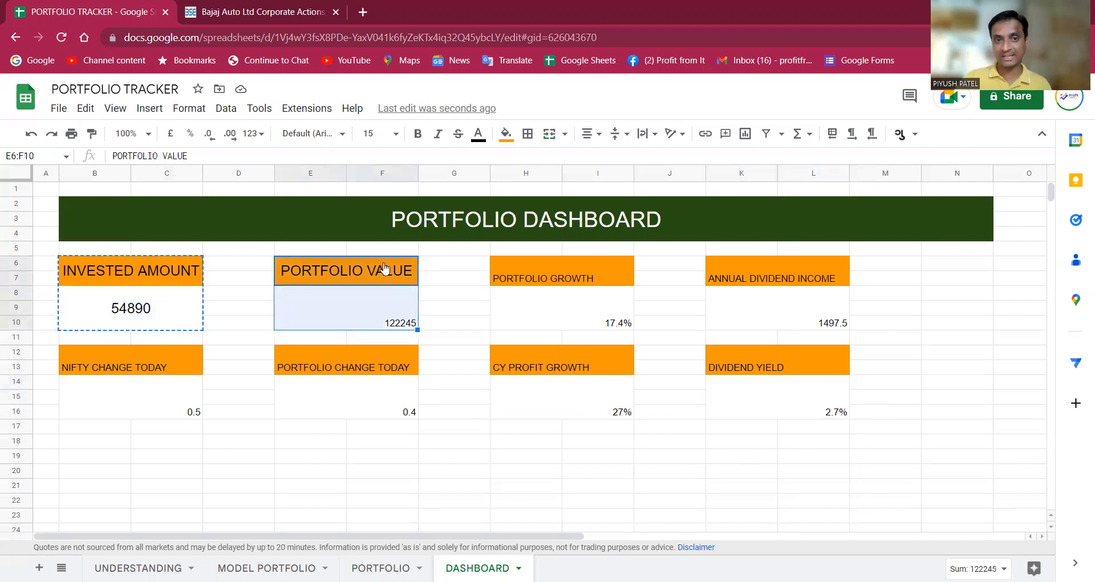
pyautogui.rightClick(385, 268)
pyautogui.moveTo(520, 268)
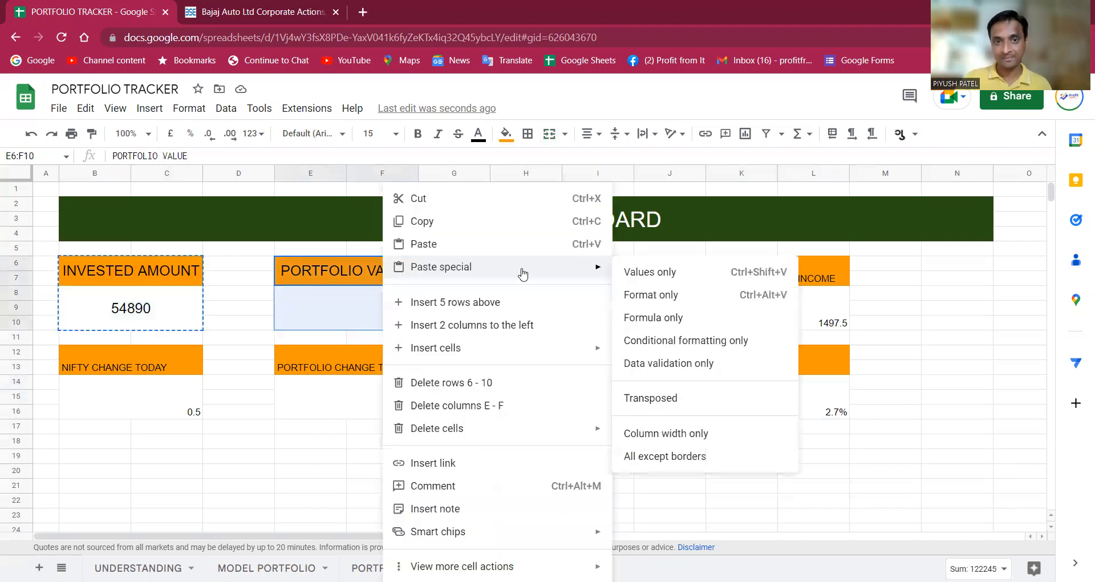
pyautogui.click(659, 296)
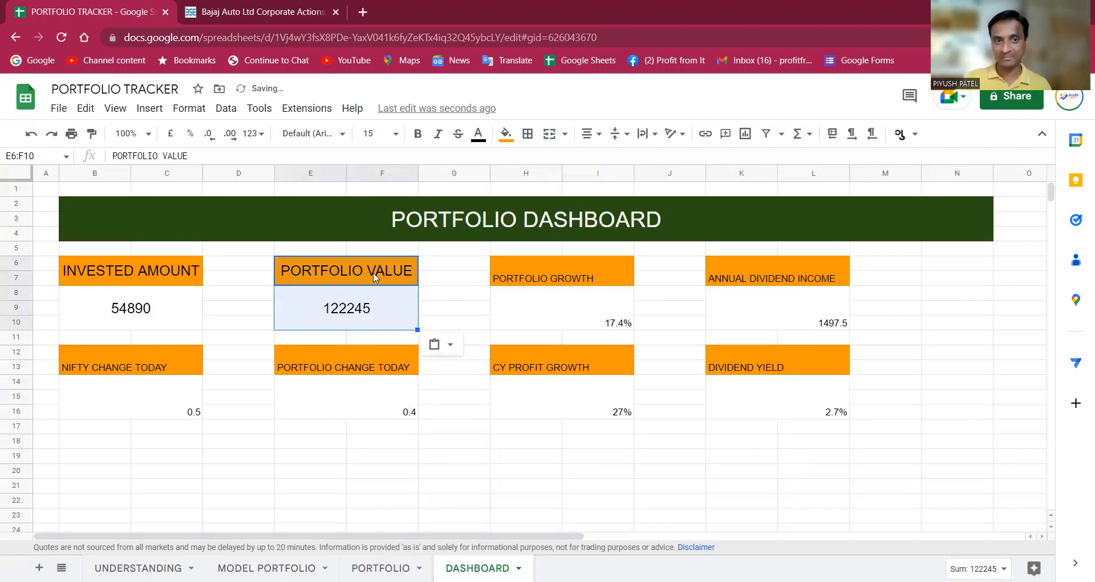
# Paste the copied card format only onto the PORTFOLIO GROWTH card H6:I10.
pyautogui.moveTo(526, 276); pyautogui.dragTo(556, 306)
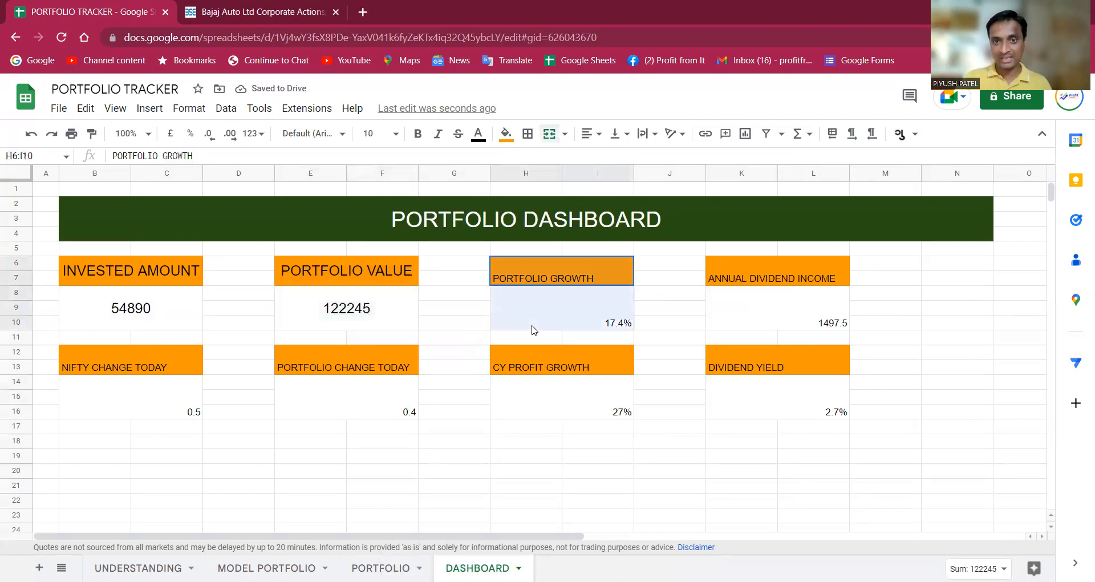
pyautogui.rightClick(556, 306)
pyautogui.moveTo(604, 198)
pyautogui.click(821, 223)
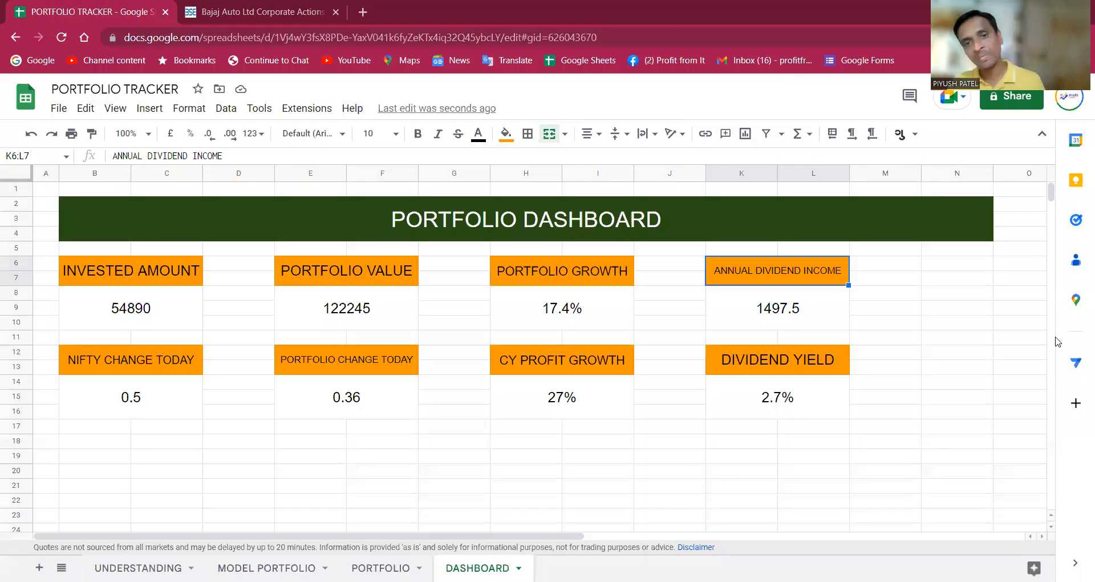
# Enter the heading COMPANIES in N6 and merge cells N6:N7.
pyautogui.moveTo(951, 267); pyautogui.dragTo(958, 371)
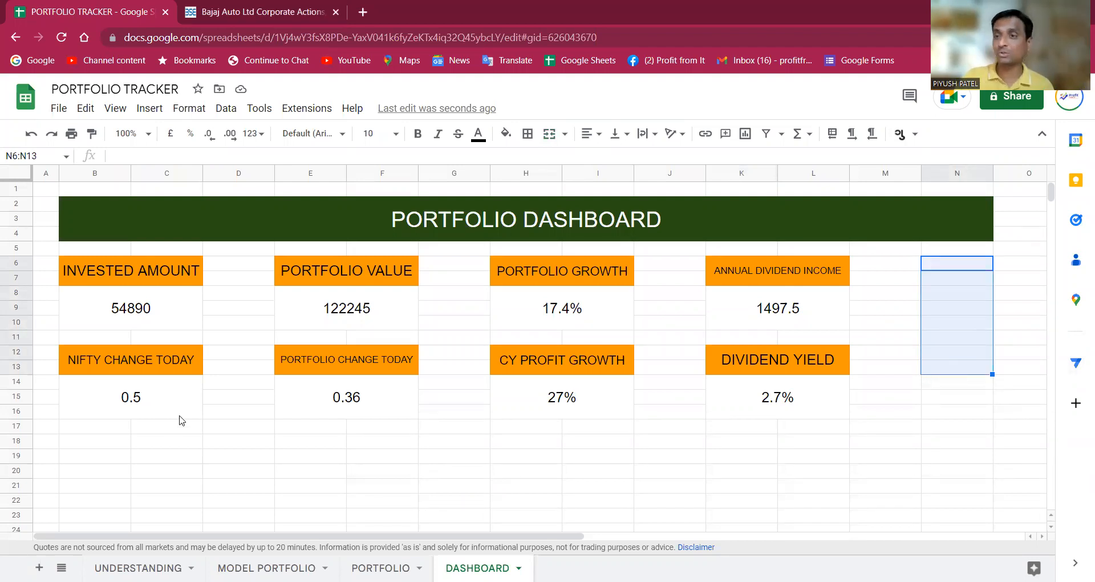
pyautogui.click(963, 272)
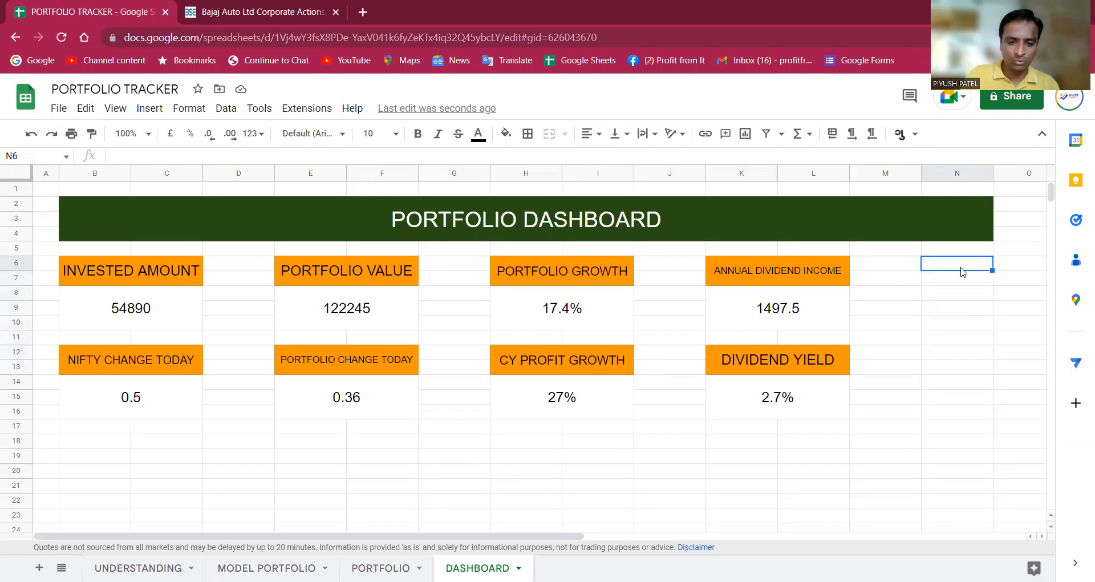
pyautogui.write('COMPANIES')
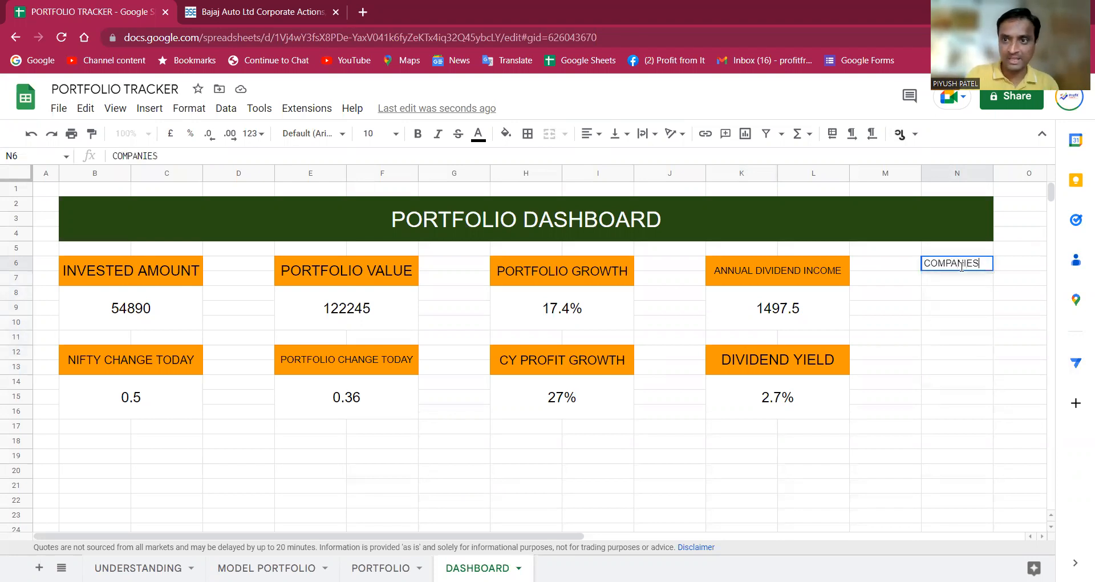
pyautogui.press('Return')
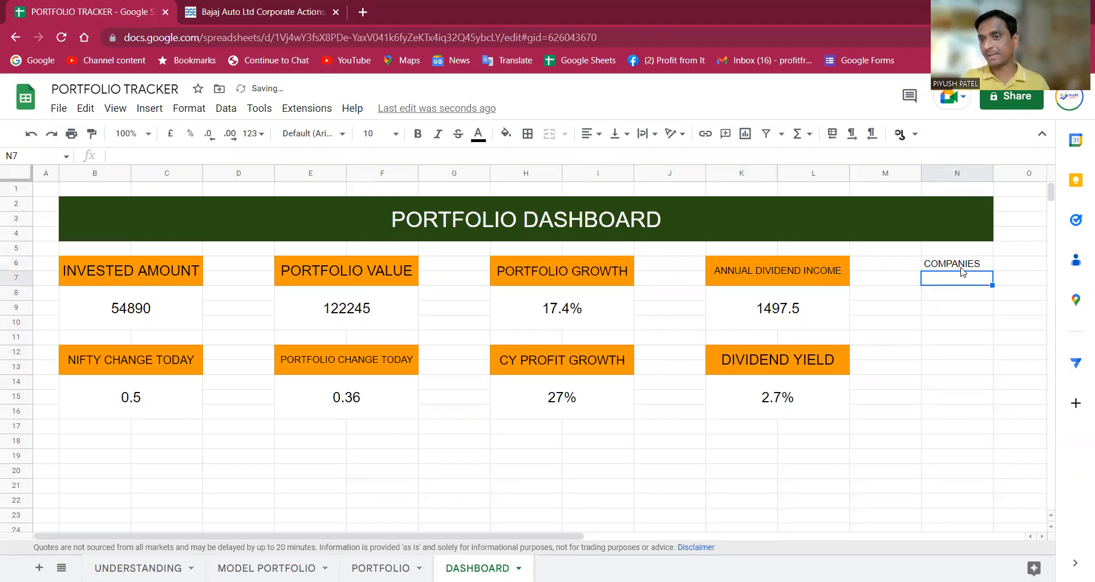
pyautogui.click(962, 267)
pyautogui.moveTo(967, 266); pyautogui.dragTo(965, 286)
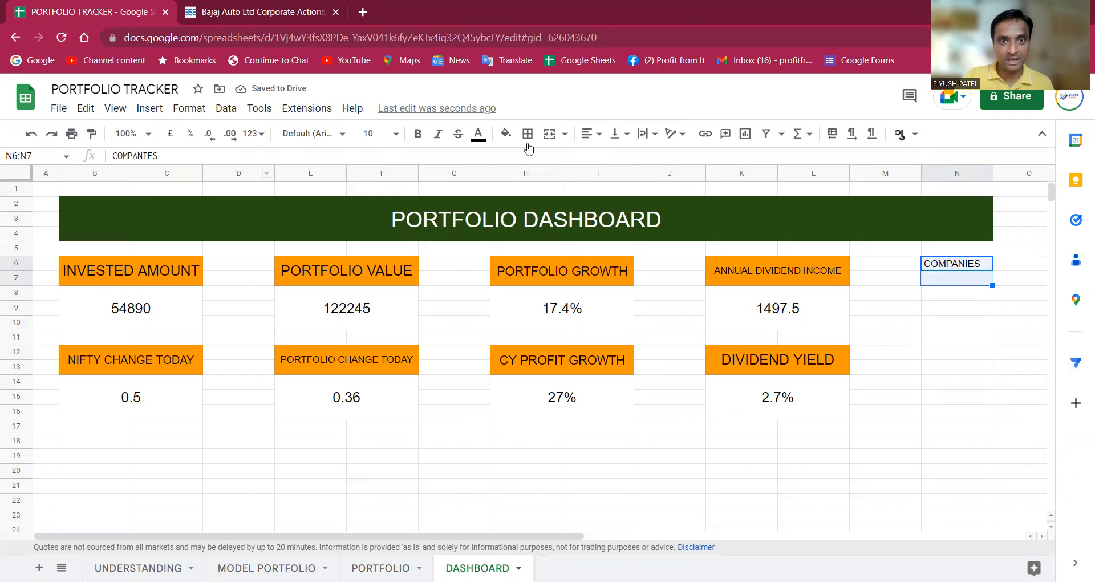
pyautogui.click(549, 134)
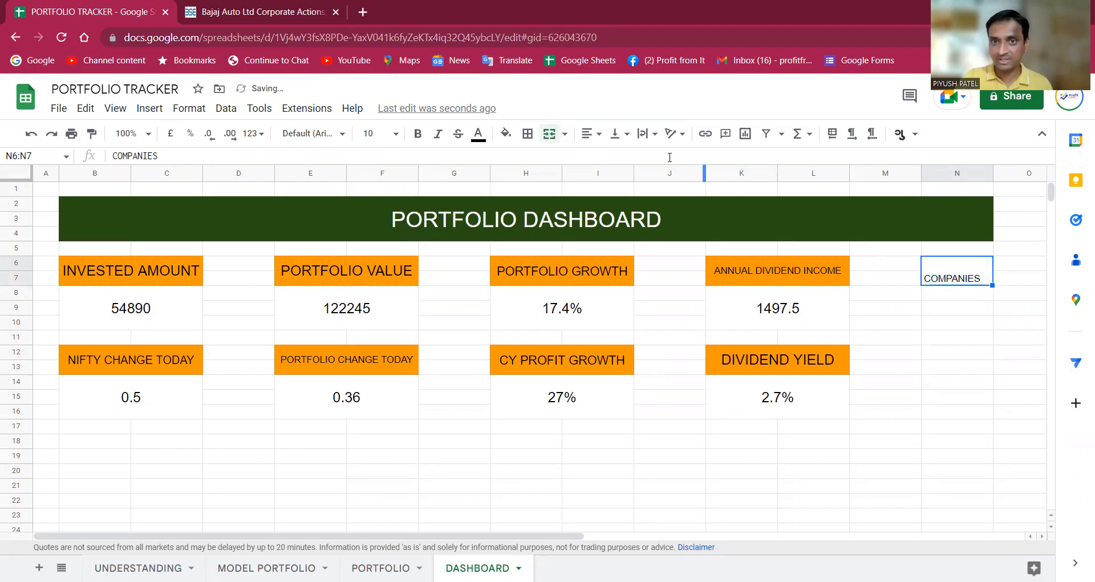
# Centre the COMPANIES heading horizontally and vertically and fill its cell with the standard orange.
pyautogui.click(592, 134)
pyautogui.click(607, 161)
pyautogui.click(619, 136)
pyautogui.click(633, 161)
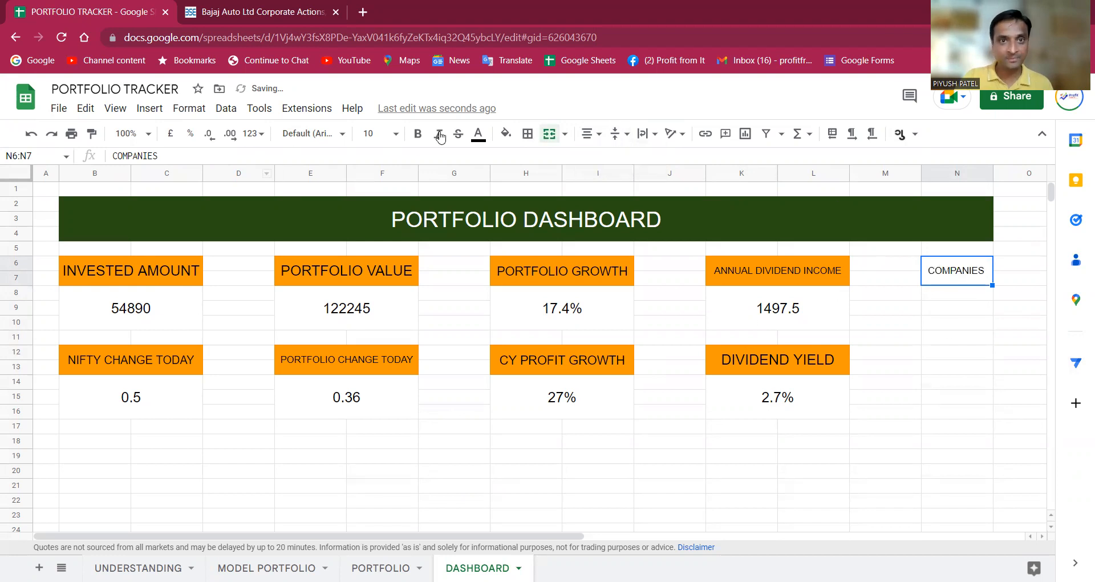
pyautogui.click(505, 134)
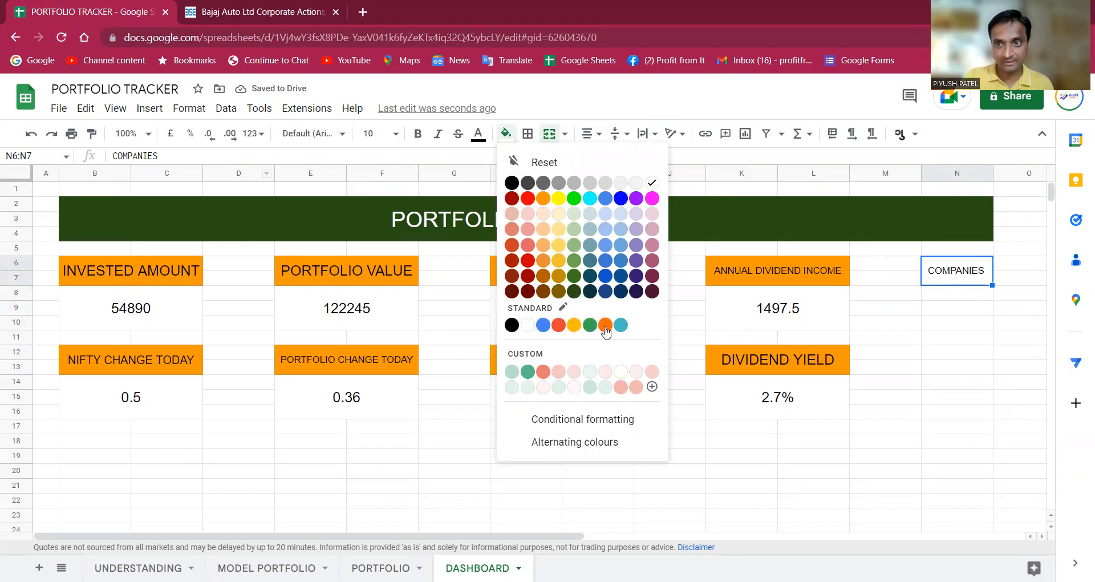
pyautogui.click(605, 325)
# Merge cells N8:N13 below the COMPANIES heading into one value area.
pyautogui.click(965, 311)
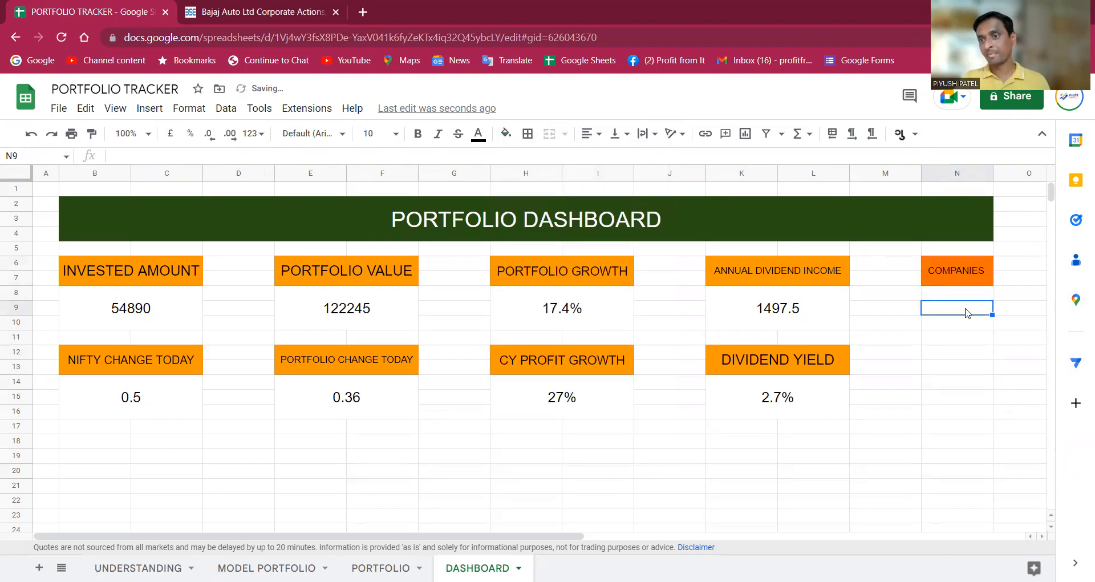
pyautogui.moveTo(963, 298); pyautogui.dragTo(965, 311)
pyautogui.moveTo(965, 368); pyautogui.dragTo(965, 368)
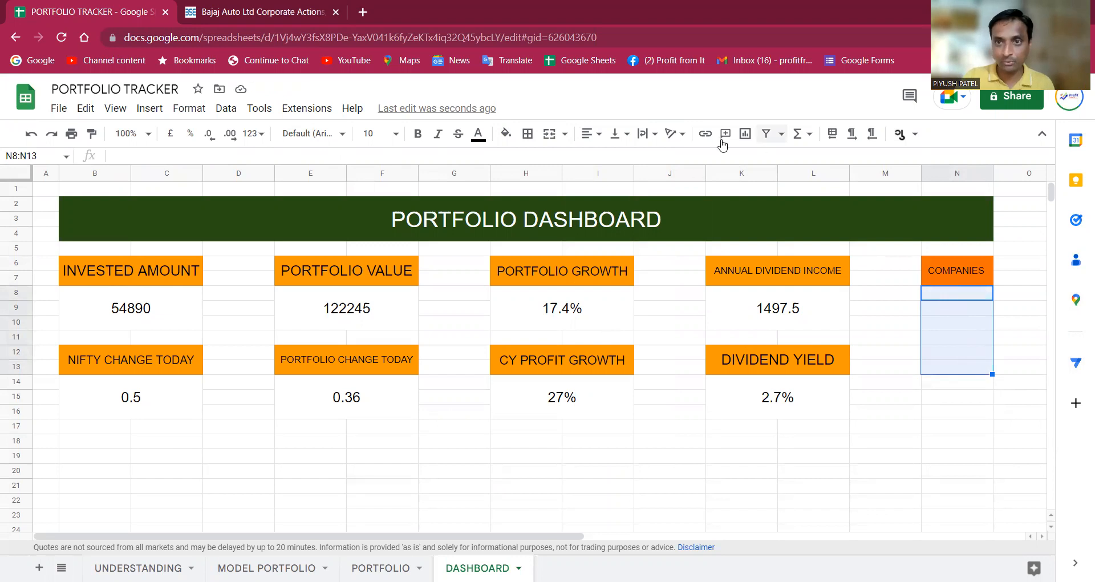
pyautogui.click(551, 134)
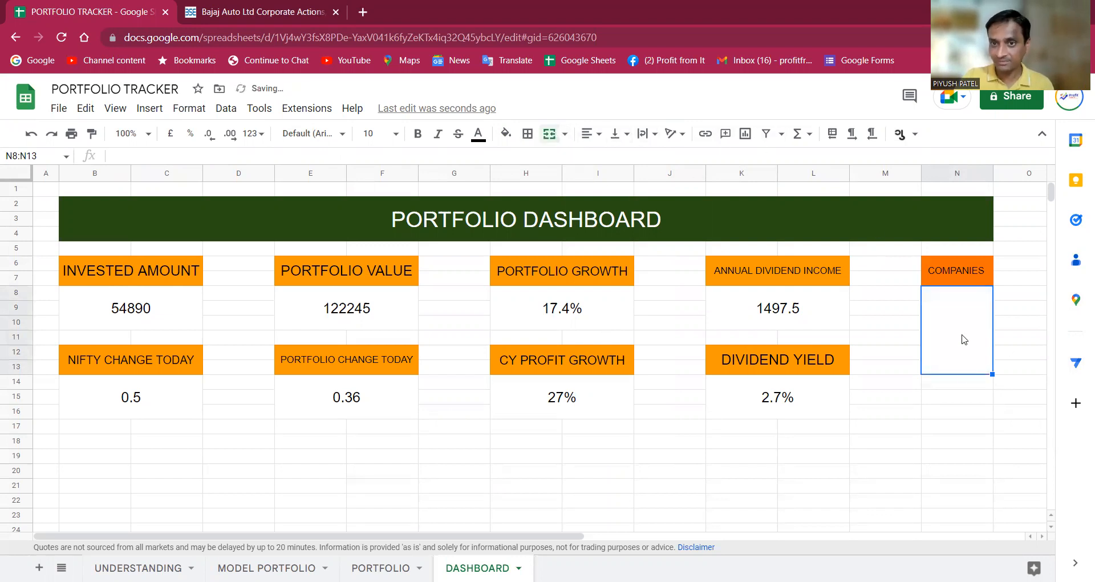
# Count the portfolio's companies in N8:N13 with =COUNTA(PORTFOLIO!B3:B9).
pyautogui.write('=')
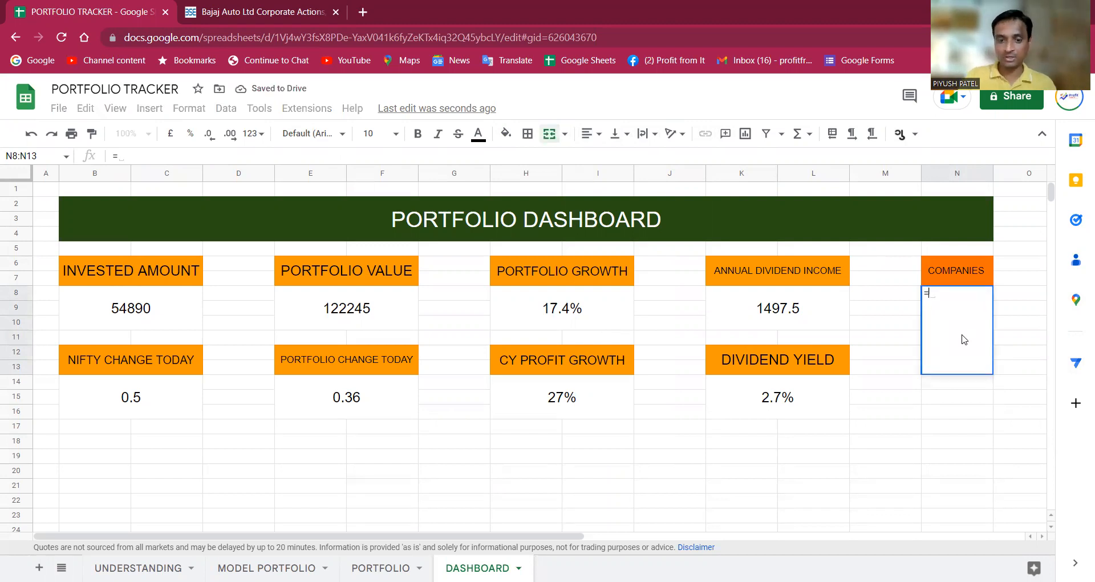
pyautogui.write('COUNTA')
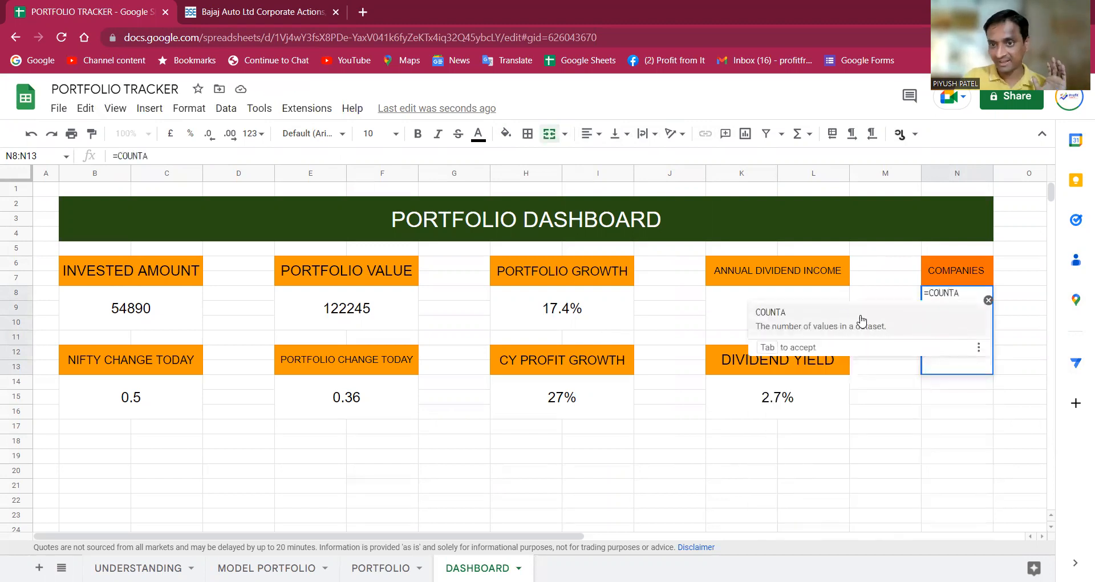
pyautogui.click(822, 313)
pyautogui.click(383, 568)
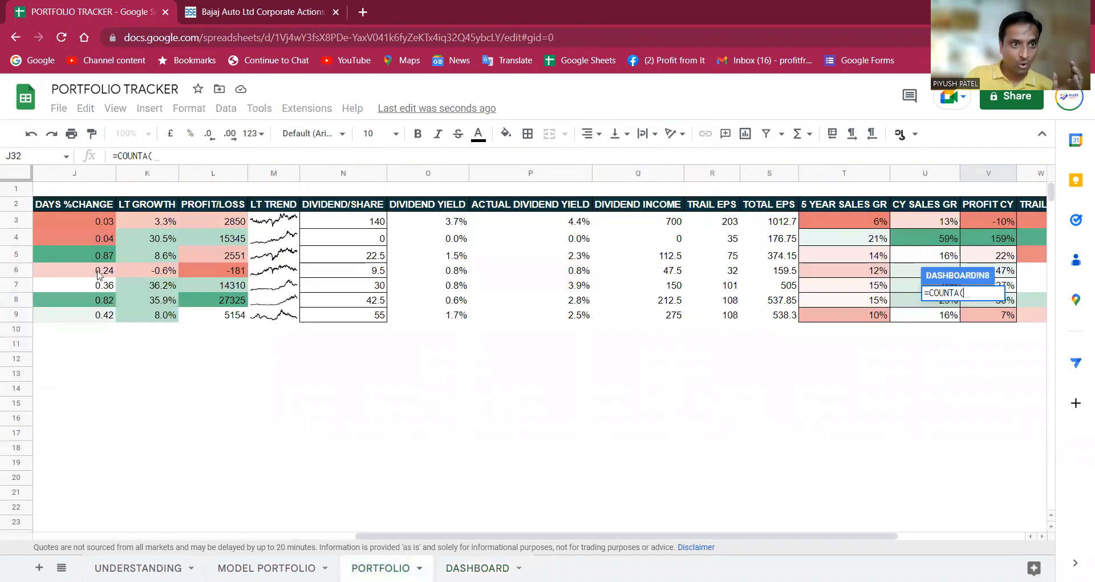
pyautogui.click(316, 373)
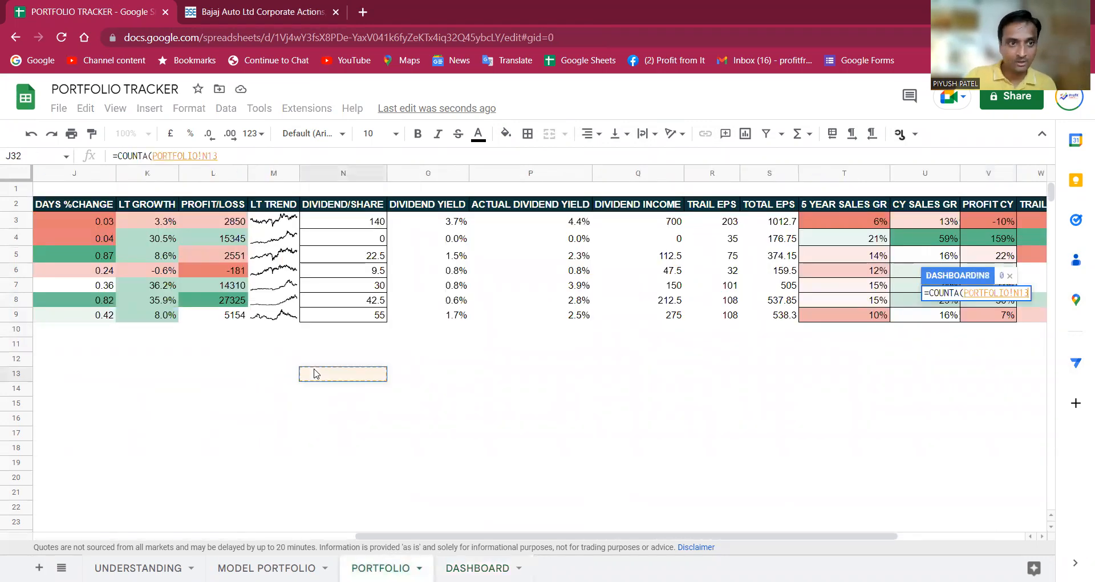
pyautogui.click(183, 365)
pyautogui.press('Left')
pyautogui.press('Left')
pyautogui.press('Left')
pyautogui.press('Left')
pyautogui.press('Left')
pyautogui.press('Left')
pyautogui.press('Left')
pyautogui.press('Left')
pyautogui.press('Left')
pyautogui.press('Left')
pyautogui.press('Left')
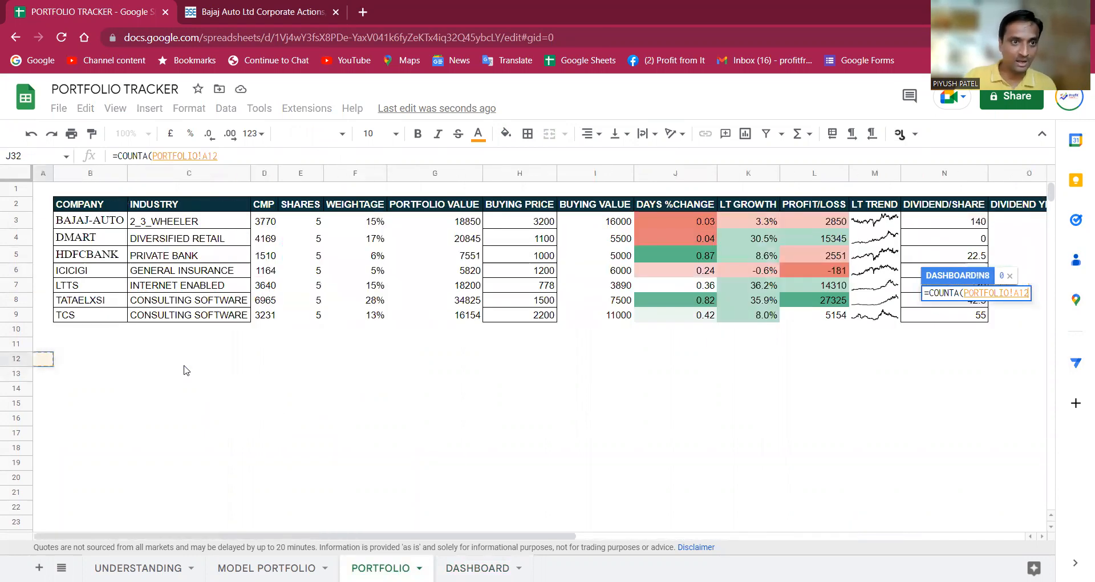
pyautogui.moveTo(109, 218); pyautogui.dragTo(106, 316)
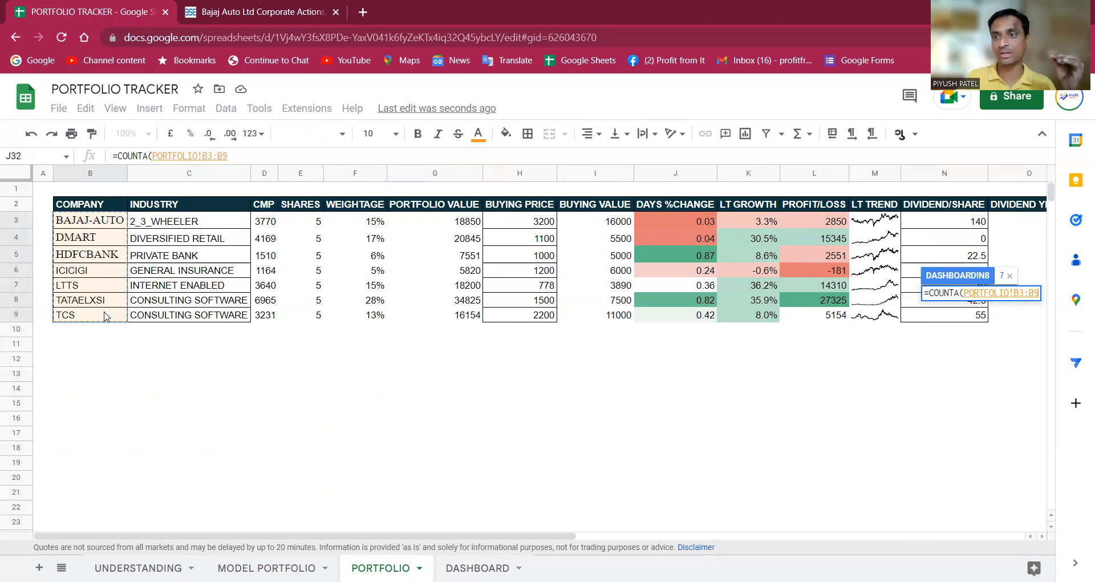
pyautogui.press('Return')
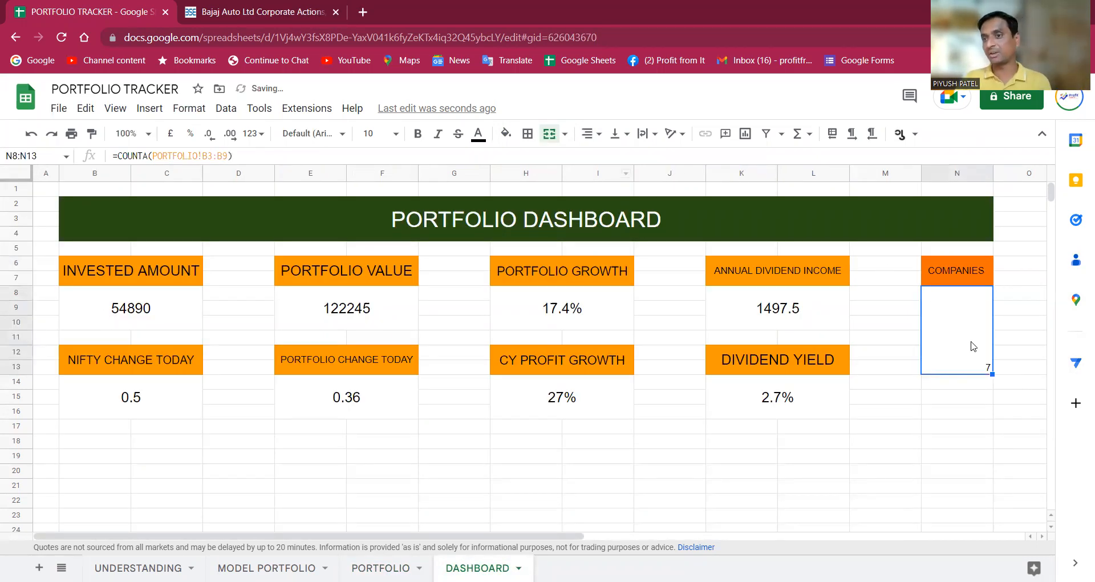
# Centre the company count in N8:N13 horizontally and vertically and set its font size to 14.
pyautogui.click(590, 133)
pyautogui.click(605, 154)
pyautogui.click(615, 135)
pyautogui.click(633, 164)
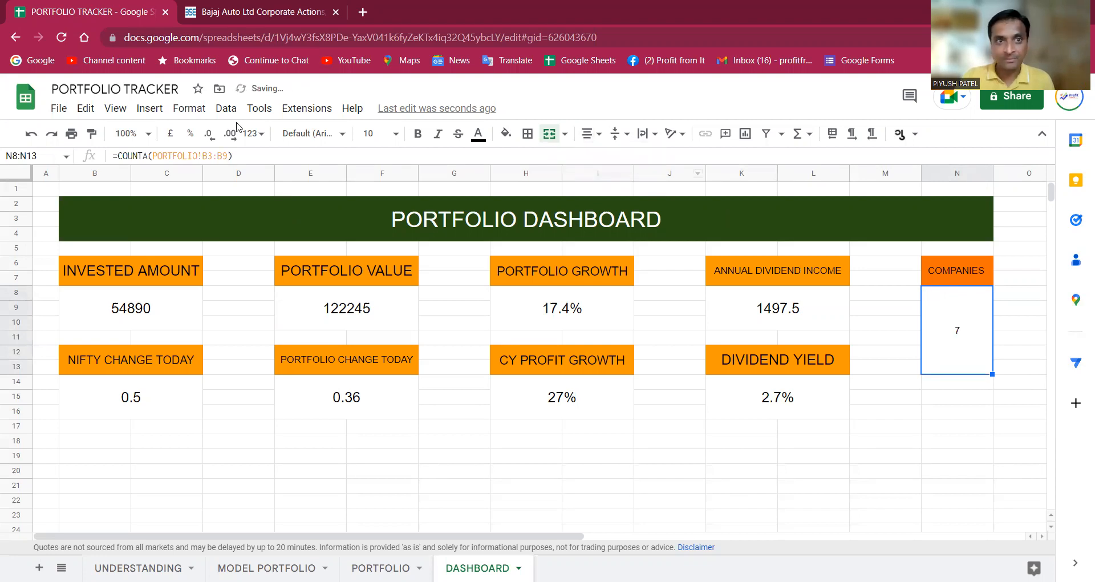
pyautogui.click(395, 133)
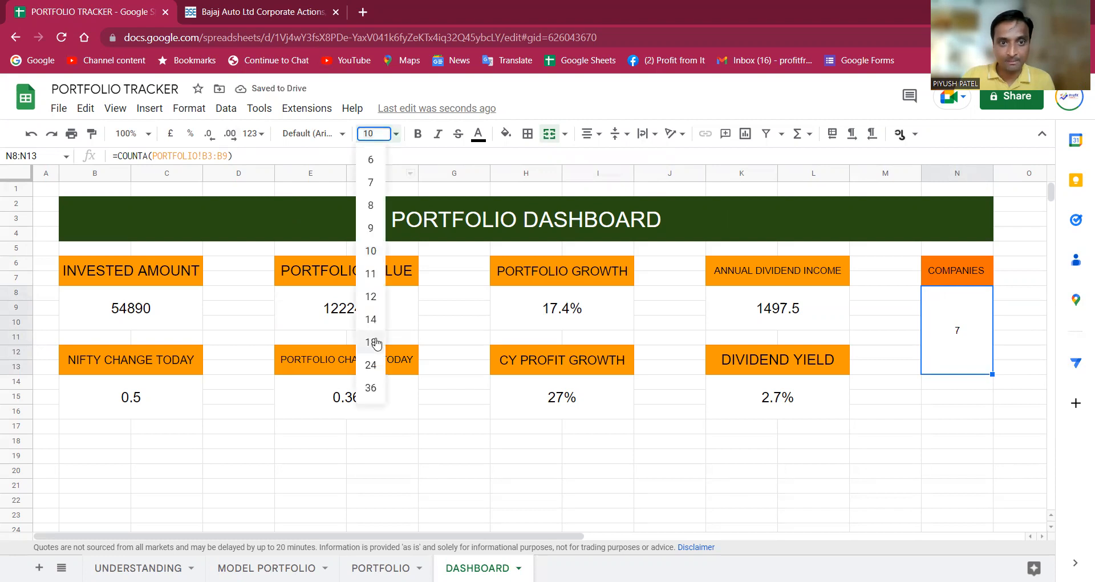
pyautogui.click(370, 319)
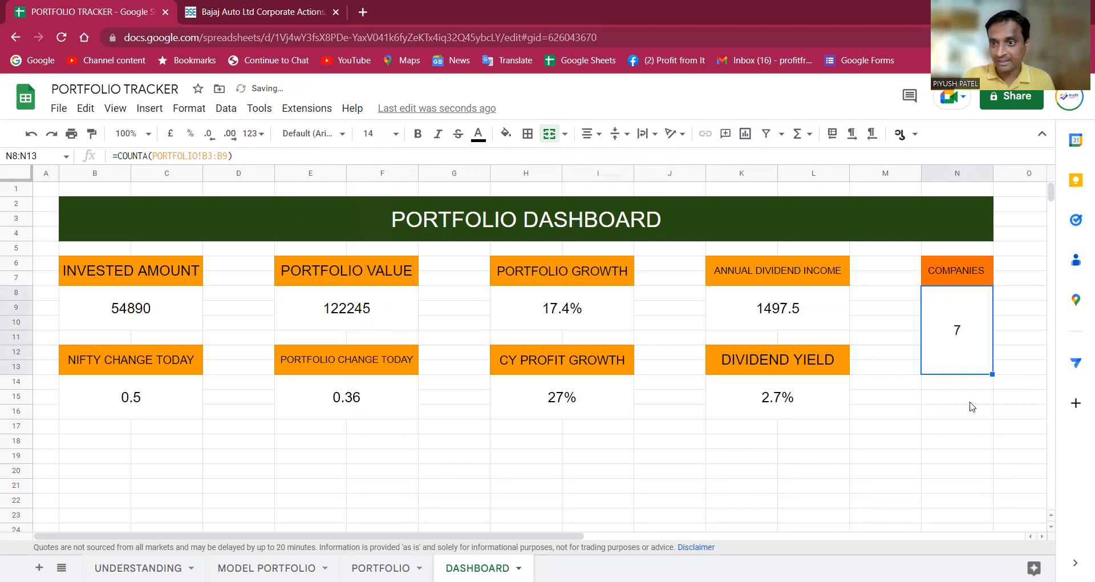
# Set the font size of the company count in N8:N13 to 18.
pyautogui.click(401, 135)
pyautogui.click(372, 341)
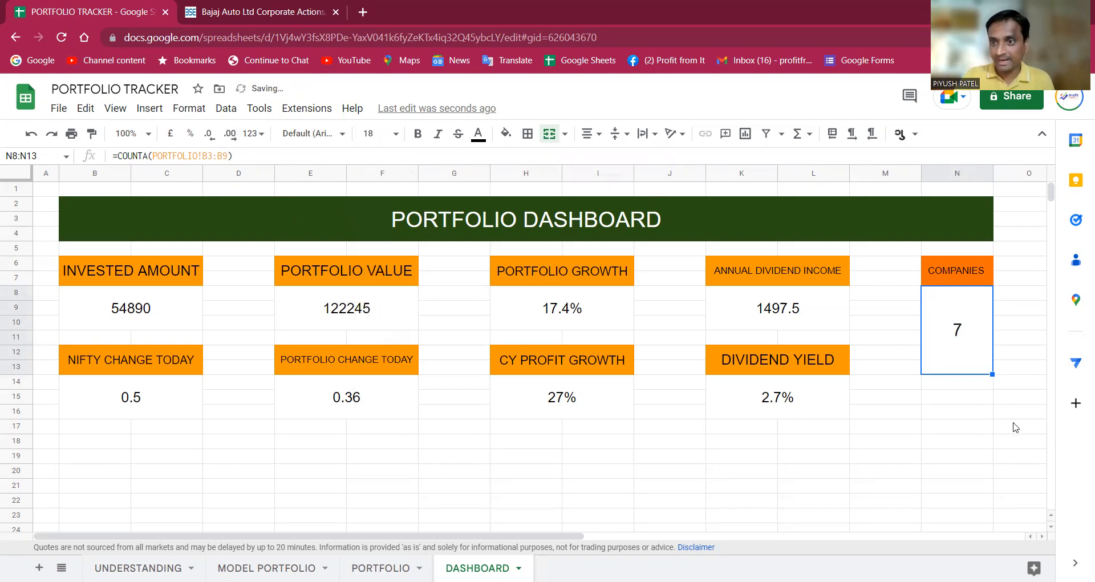
pyautogui.click(907, 419)
pyautogui.click(968, 323)
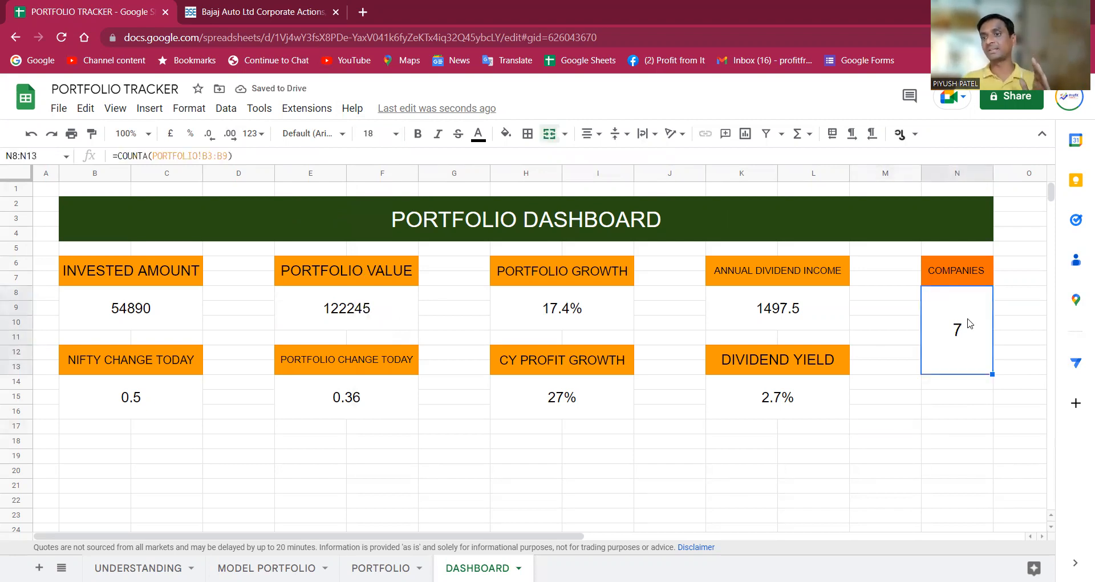
pyautogui.click(771, 485)
pyautogui.click(116, 433)
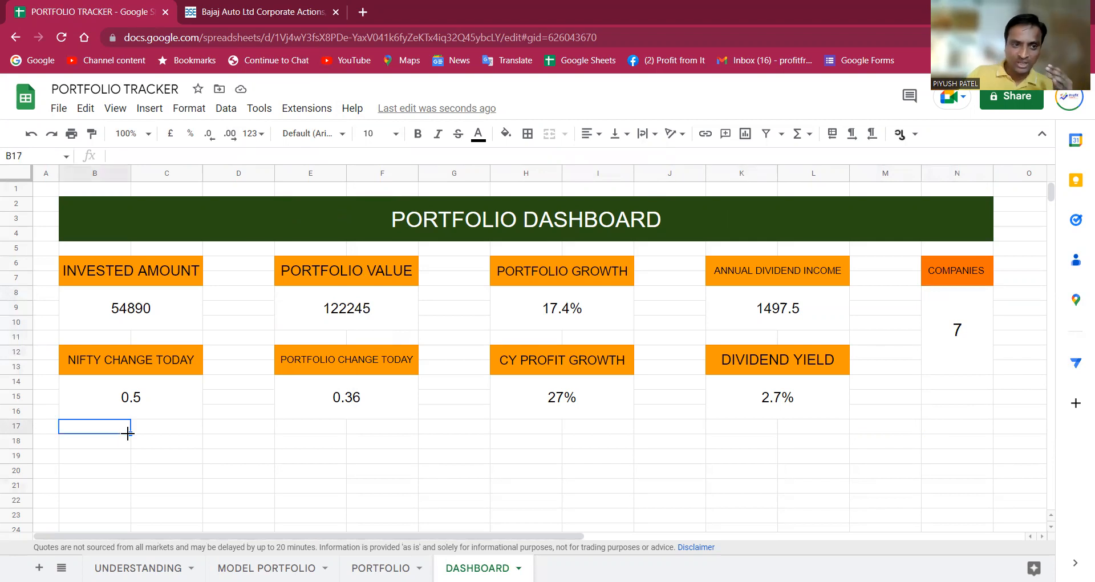
# Insert a pie chart of PORTFOLIO VALUE by INDUSTRY from C2:C9 and G2:G9 on the PORTFOLIO sheet.
pyautogui.scroll(-1, 124, 444)
pyautogui.click(107, 384)
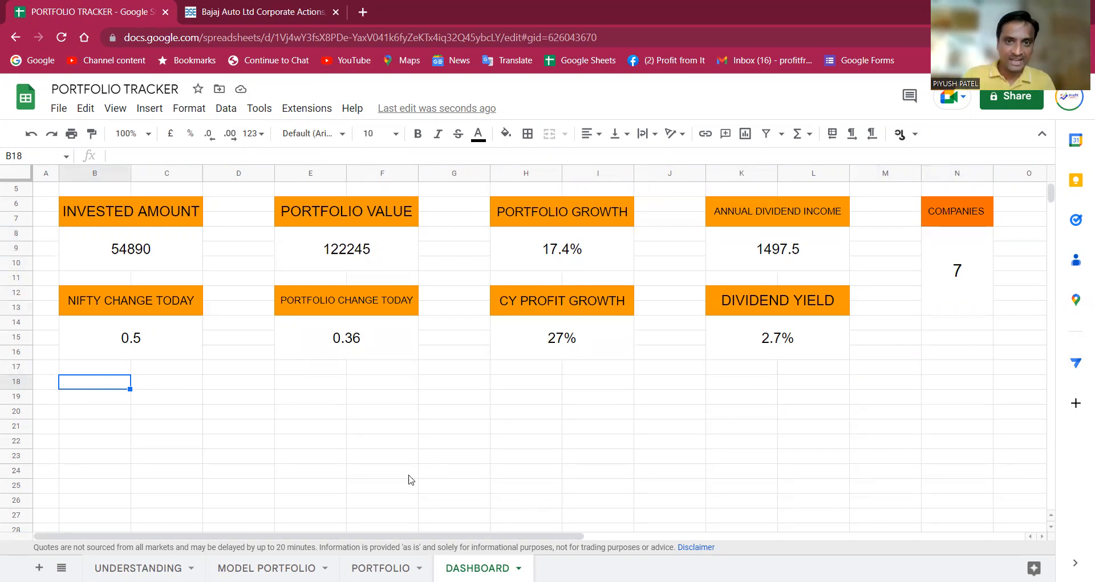
pyautogui.click(399, 567)
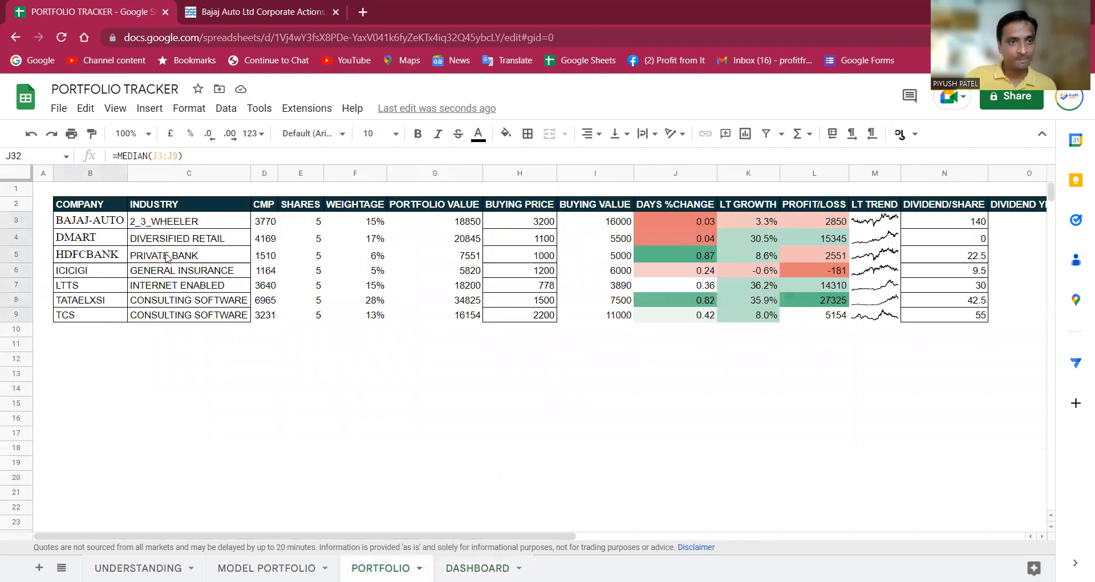
pyautogui.moveTo(182, 204); pyautogui.dragTo(191, 315)
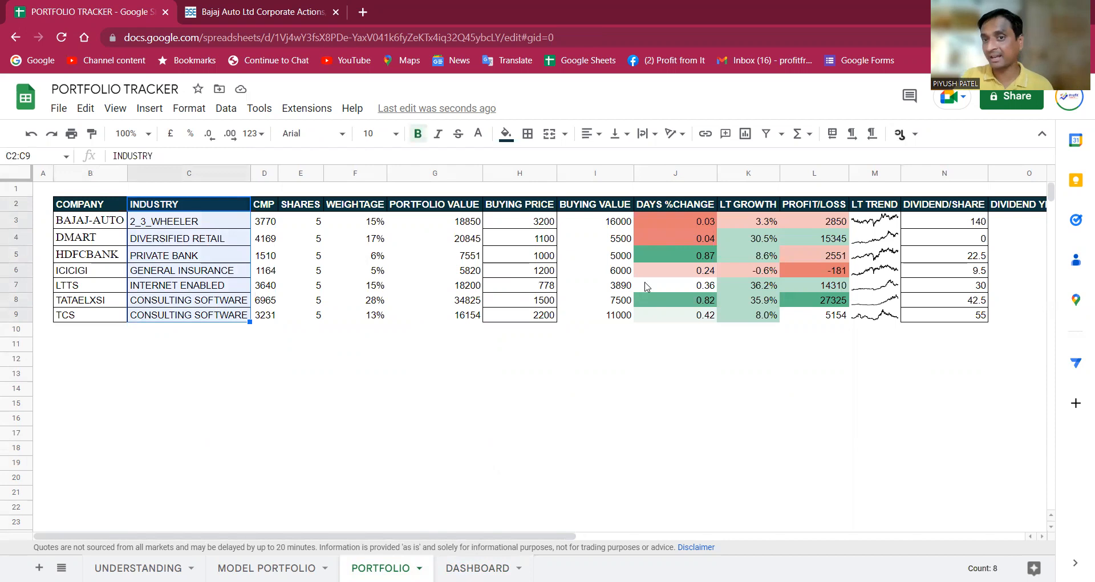
pyautogui.moveTo(464, 210); pyautogui.dragTo(469, 317)
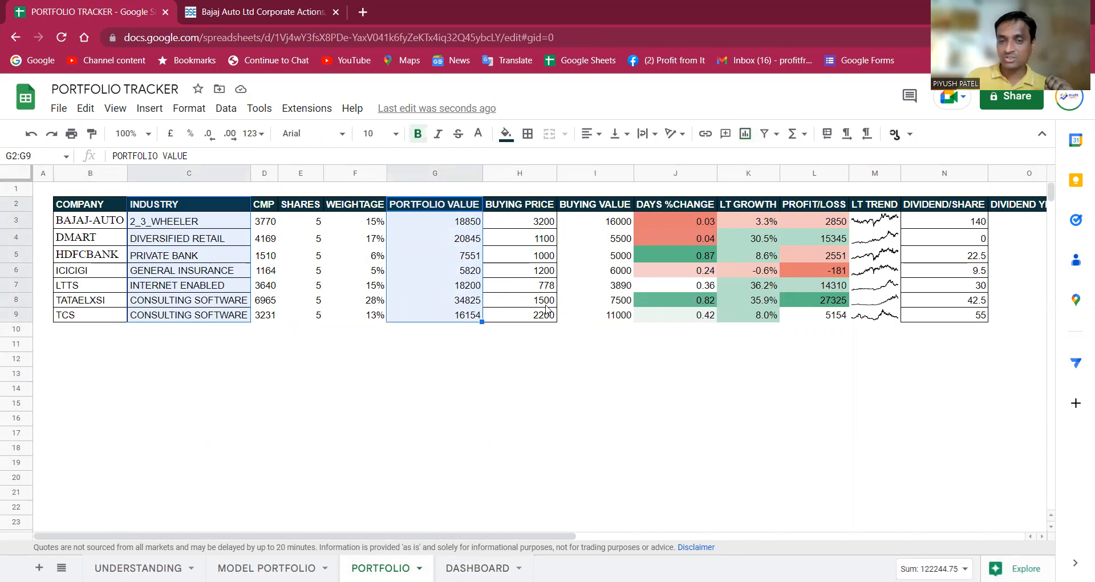
pyautogui.click(746, 137)
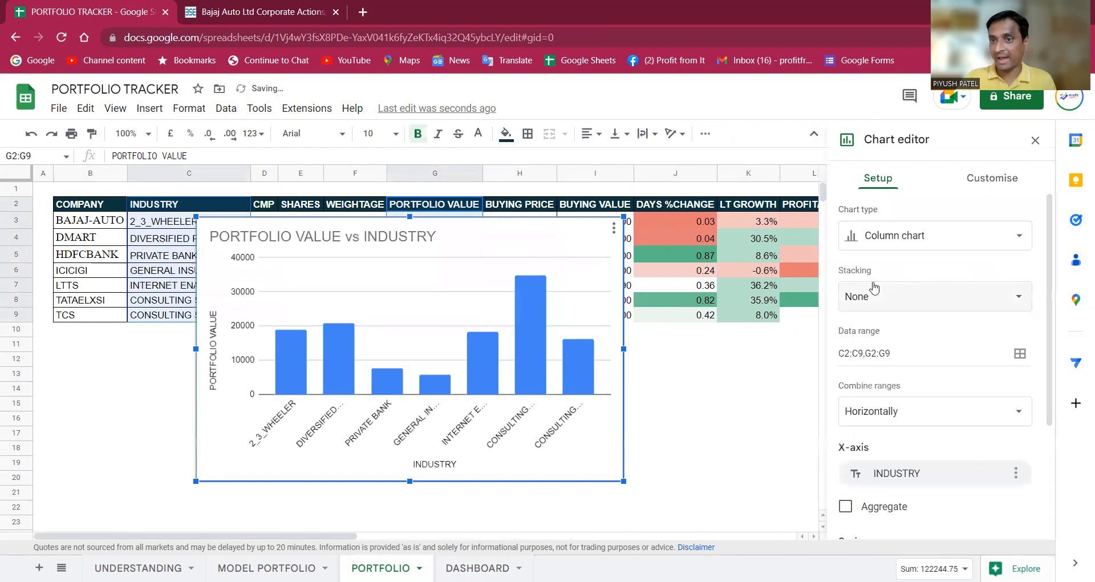
pyautogui.click(922, 237)
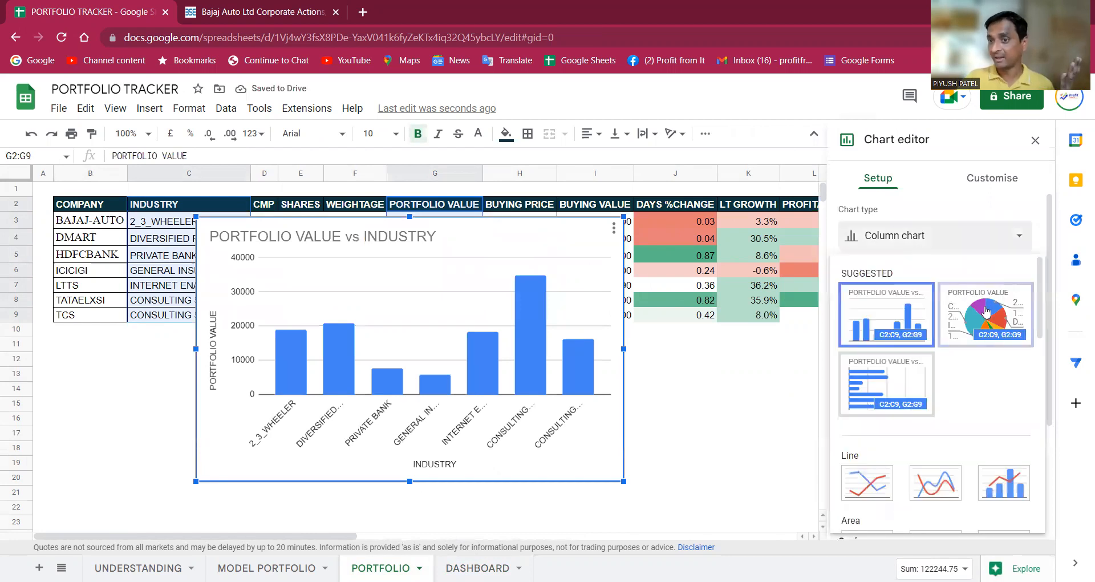
pyautogui.click(986, 311)
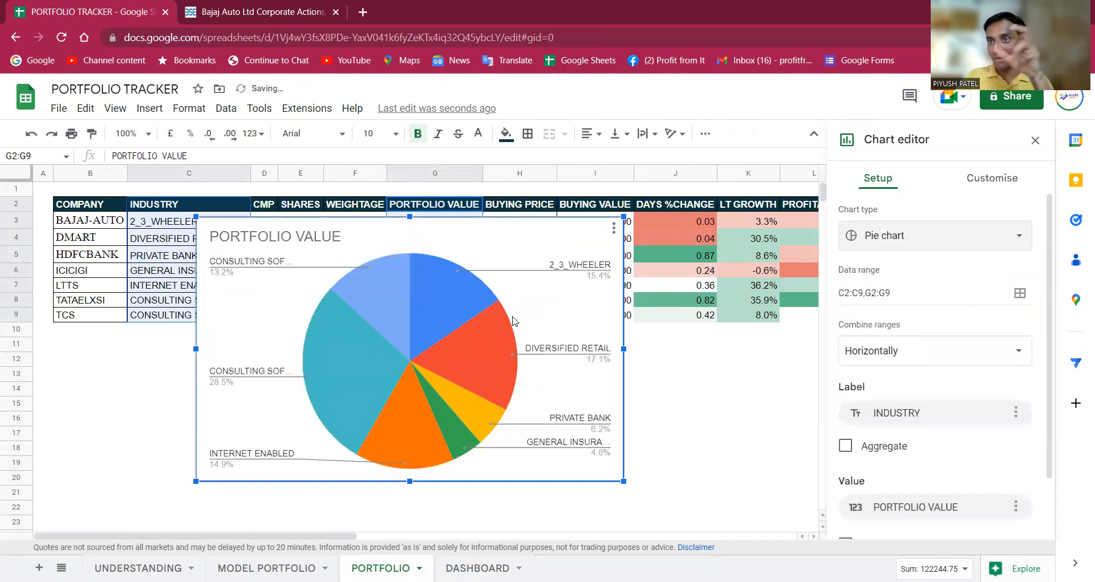
# Shift the industry pie chart aside and change its title to SECTOR WISE ALLOCATION.
pyautogui.moveTo(551, 302); pyautogui.dragTo(656, 307)
pyautogui.click(450, 241)
pyautogui.click(450, 241)
pyautogui.click(450, 242)
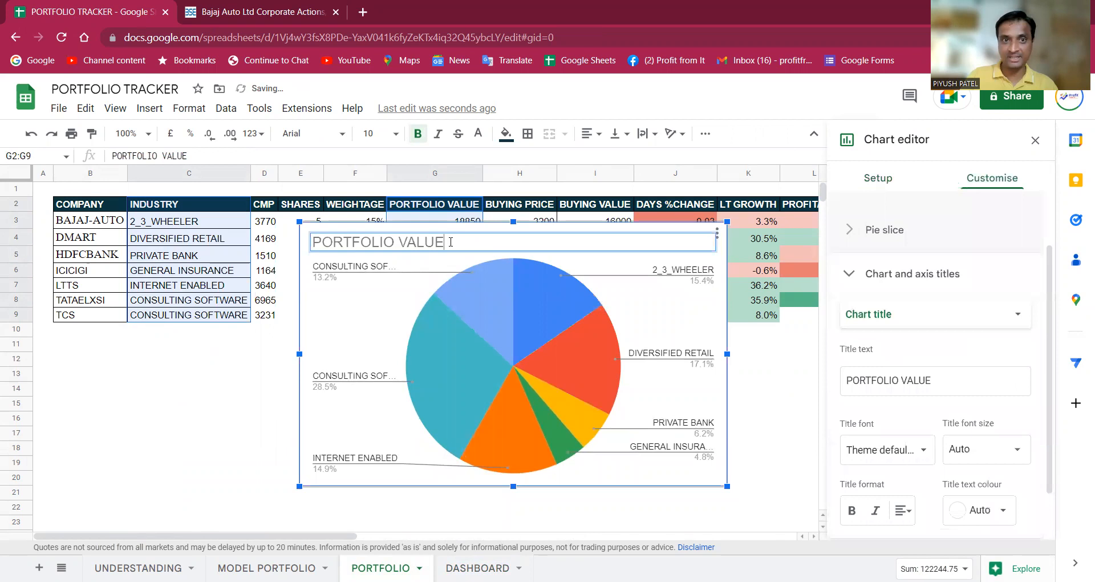
pyautogui.press('BackSpace')
pyautogui.press('BackSpace')
pyautogui.press('BackSpace')
pyautogui.press('BackSpace')
pyautogui.press('BackSpace')
pyautogui.press('BackSpace')
pyautogui.press('BackSpace')
pyautogui.press('BackSpace')
pyautogui.press('BackSpace')
pyautogui.press('BackSpace')
pyautogui.press('BackSpace')
pyautogui.press('BackSpace')
pyautogui.press('BackSpace')
pyautogui.press('BackSpace')
pyautogui.press('BackSpace')
pyautogui.write('SECTOR WISE ALLOCATION')
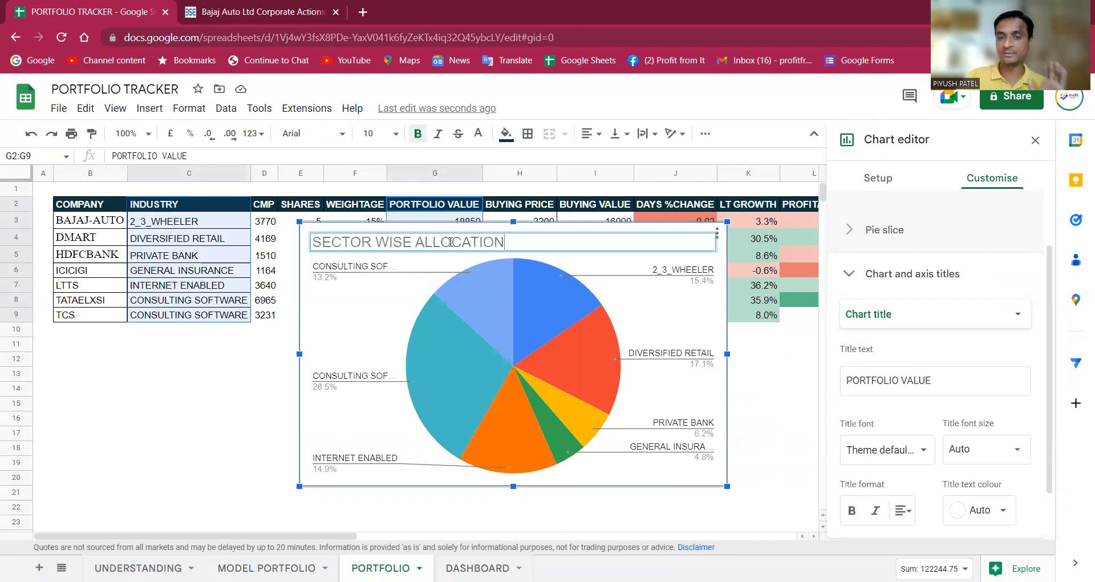
pyautogui.click(686, 311)
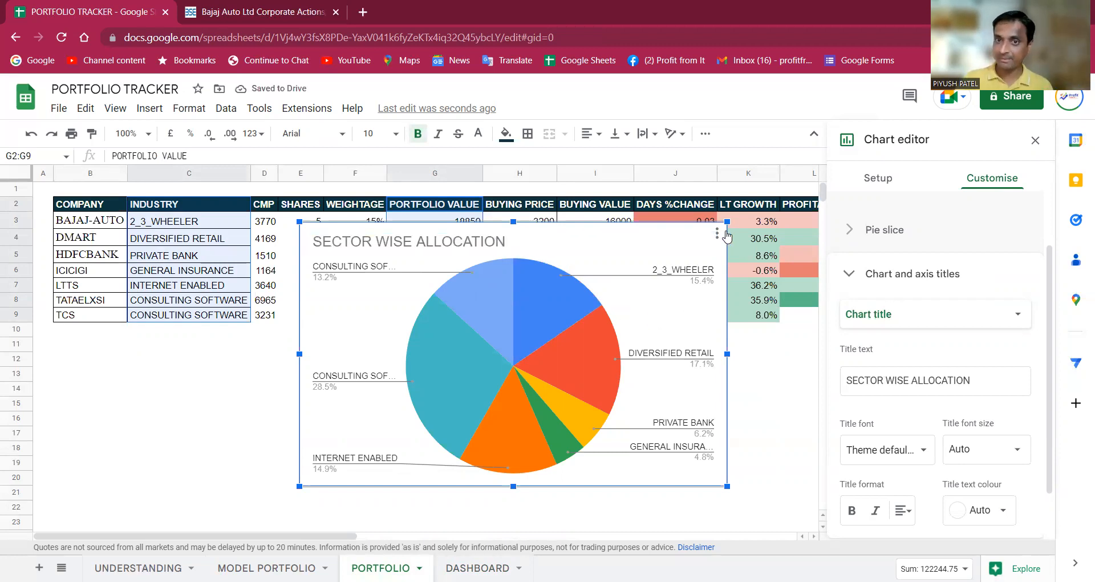
# Copy the SECTOR WISE ALLOCATION chart and paste it at cell B18 of the DASHBOARD sheet.
pyautogui.click(717, 234)
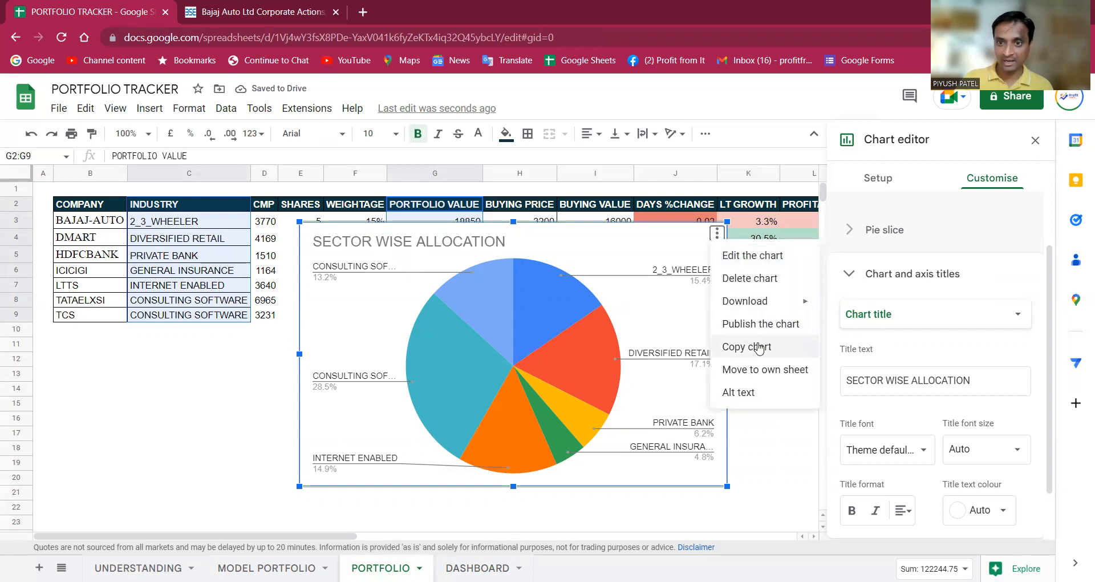
pyautogui.click(747, 347)
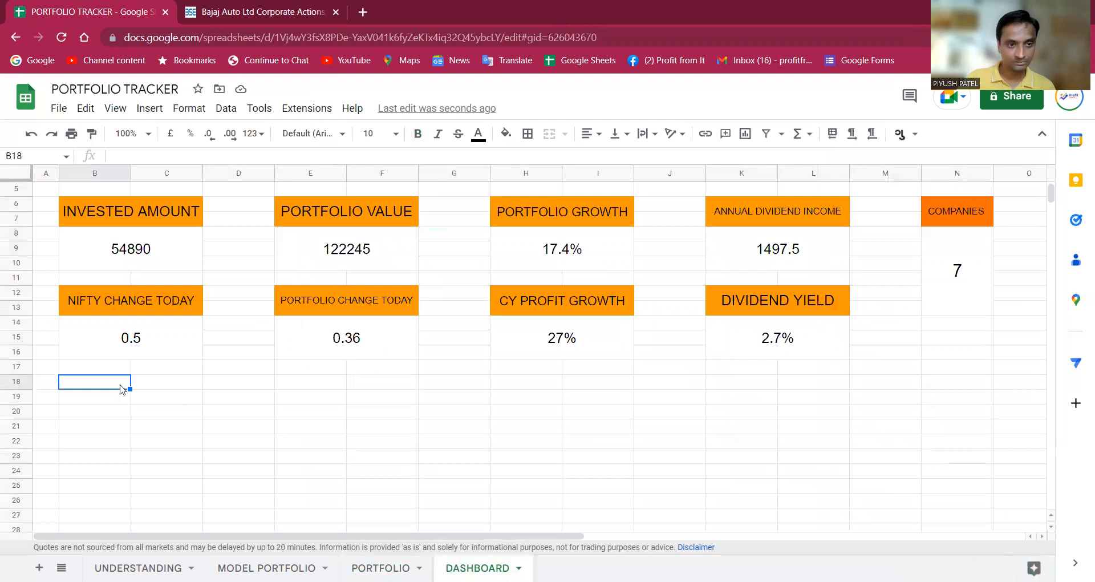
pyautogui.hotkey('ctrl', 'v')
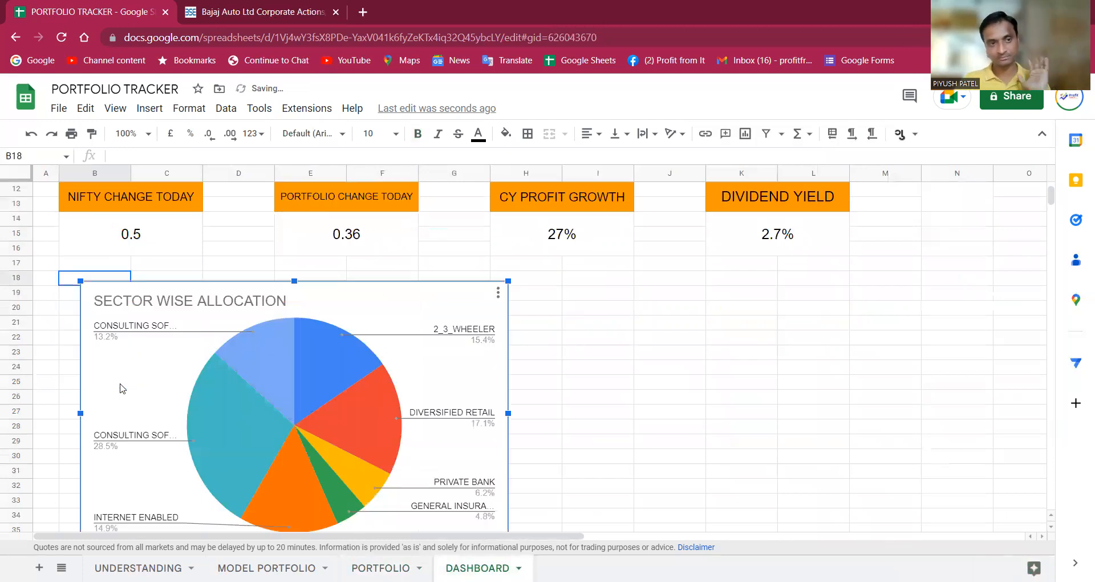
# Shrink the pasted sector chart and place it below the NIFTY CHANGE TODAY card, covering about B18 to E28.
pyautogui.moveTo(310, 397); pyautogui.dragTo(286, 373)
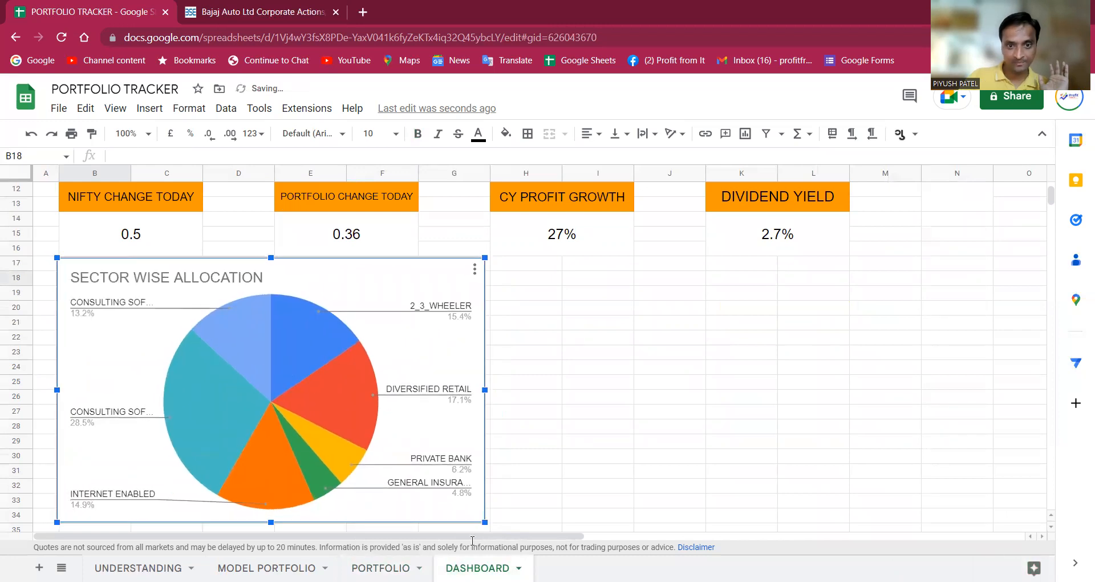
pyautogui.moveTo(483, 522); pyautogui.dragTo(318, 419)
pyautogui.moveTo(230, 346); pyautogui.dragTo(230, 368)
pyautogui.click(467, 366)
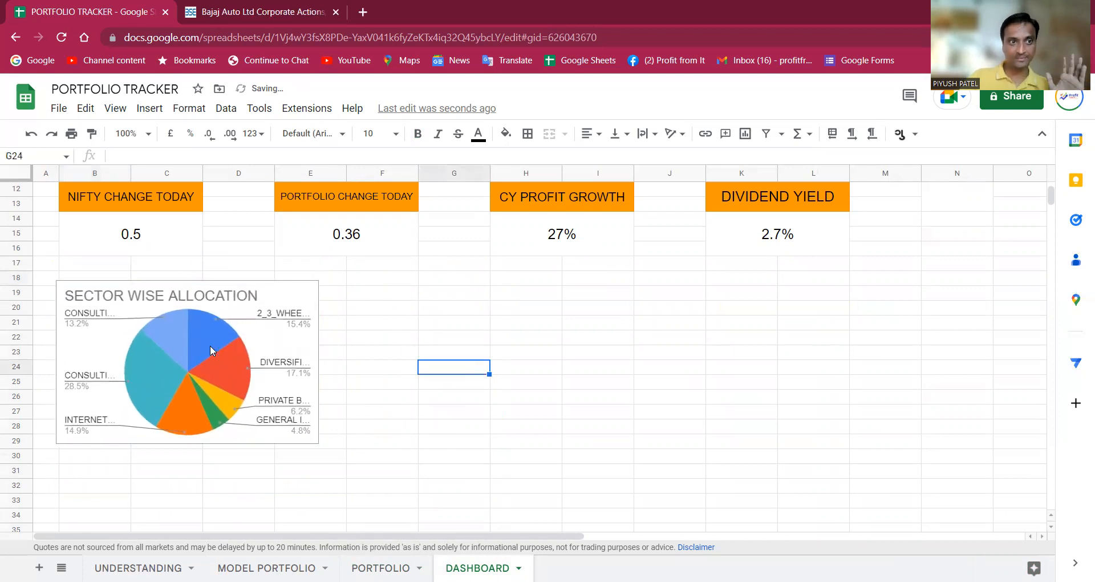
pyautogui.moveTo(213, 327); pyautogui.dragTo(216, 316)
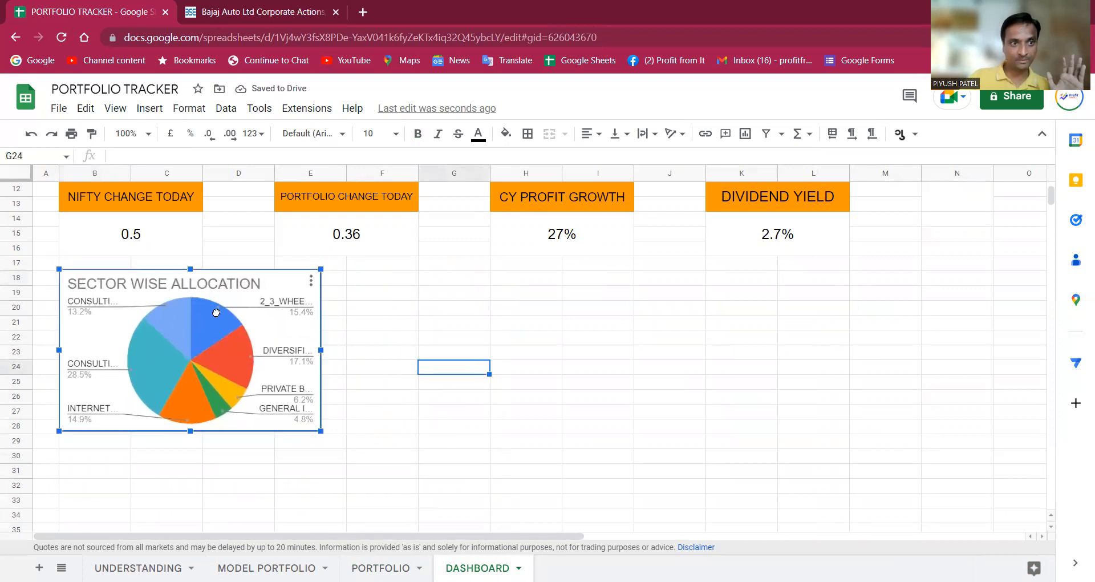
pyautogui.click(394, 324)
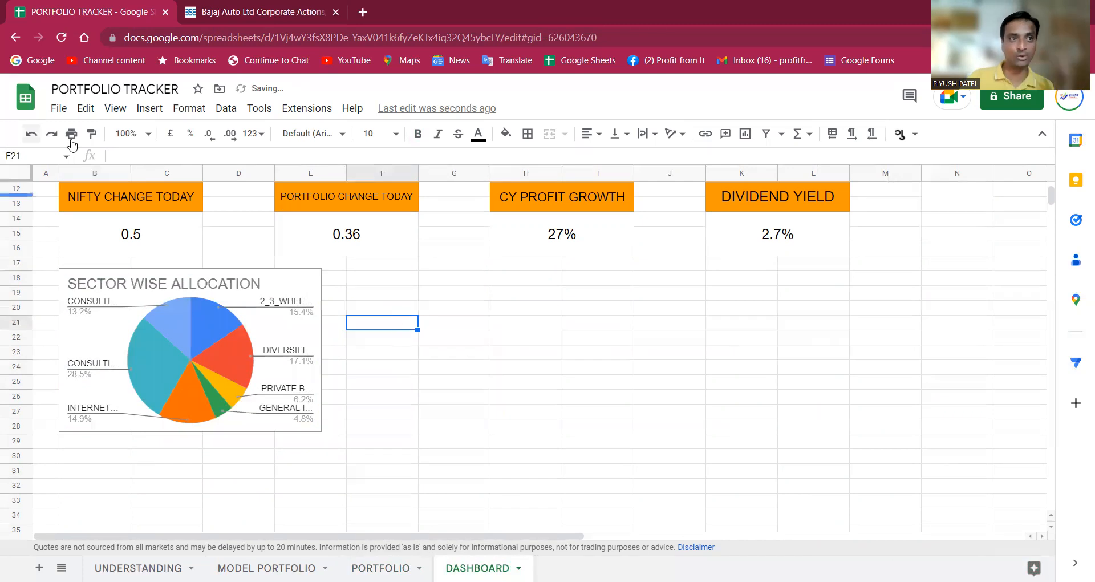
# Hide the gridlines on the DASHBOARD sheet.
pyautogui.click(116, 108)
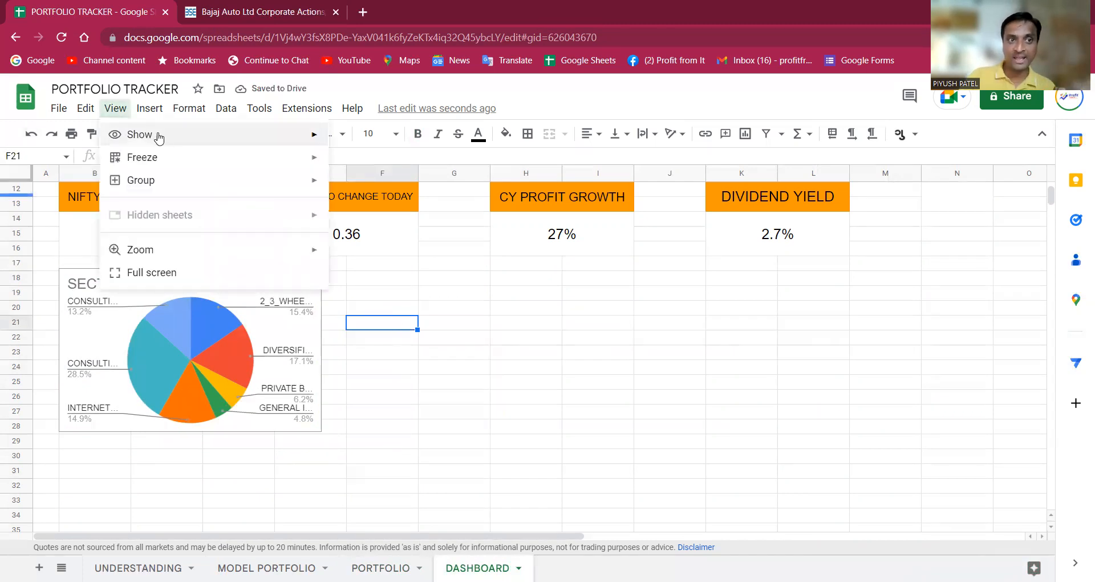
pyautogui.moveTo(311, 139)
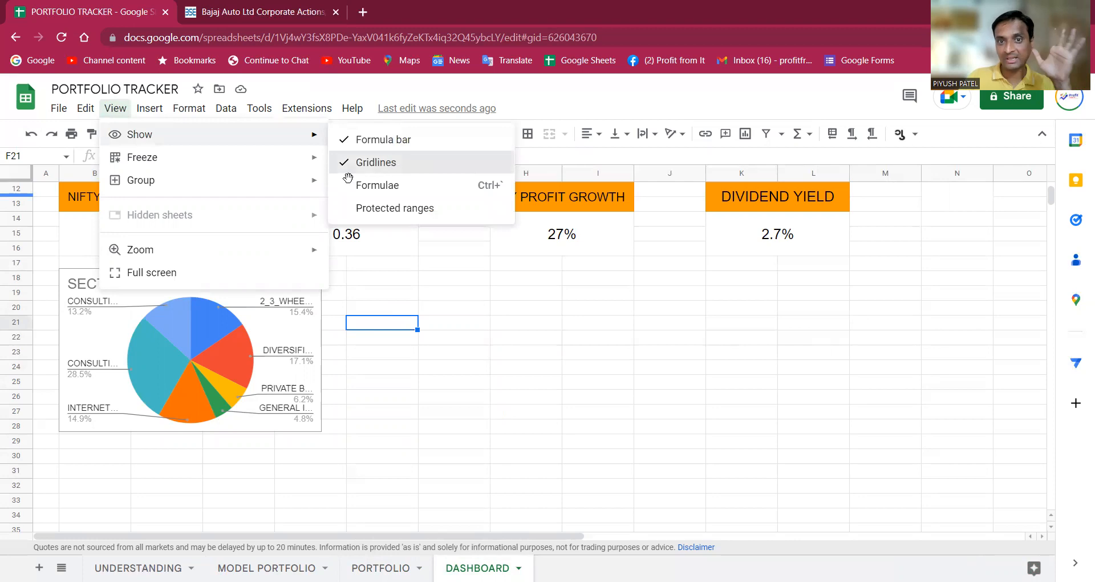
pyautogui.click(393, 164)
pyautogui.click(715, 386)
pyautogui.click(621, 415)
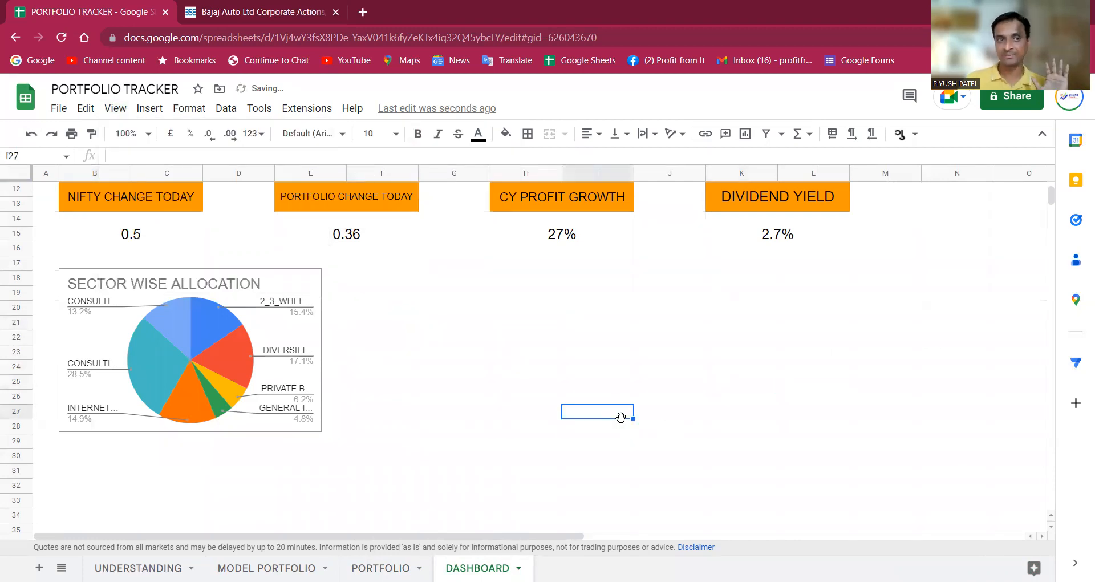
pyautogui.click(190, 315)
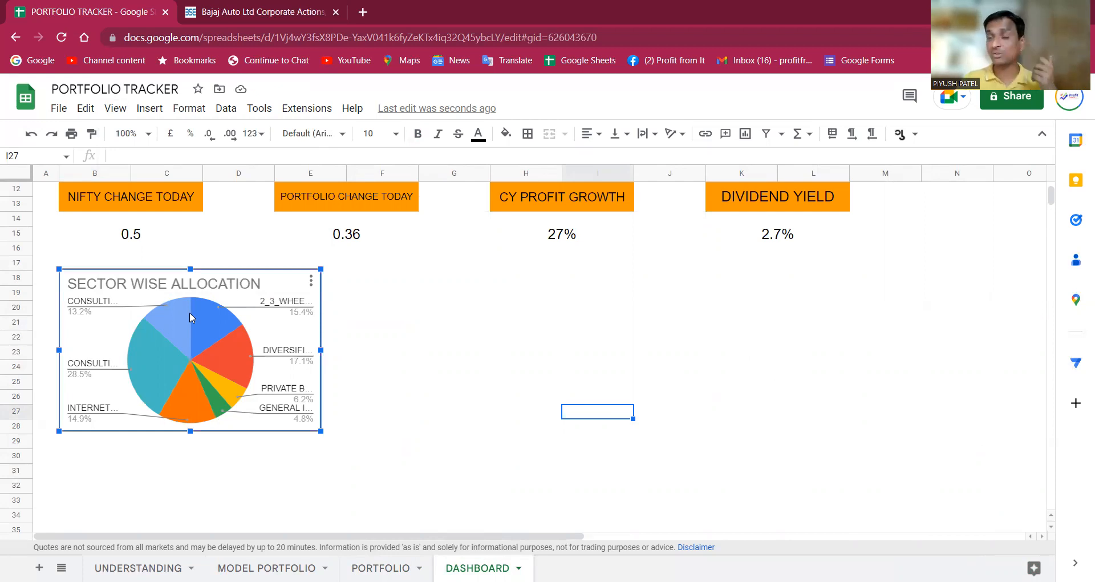
# Delete the original SECTOR WISE ALLOCATION chart from the PORTFOLIO sheet.
pyautogui.click(421, 560)
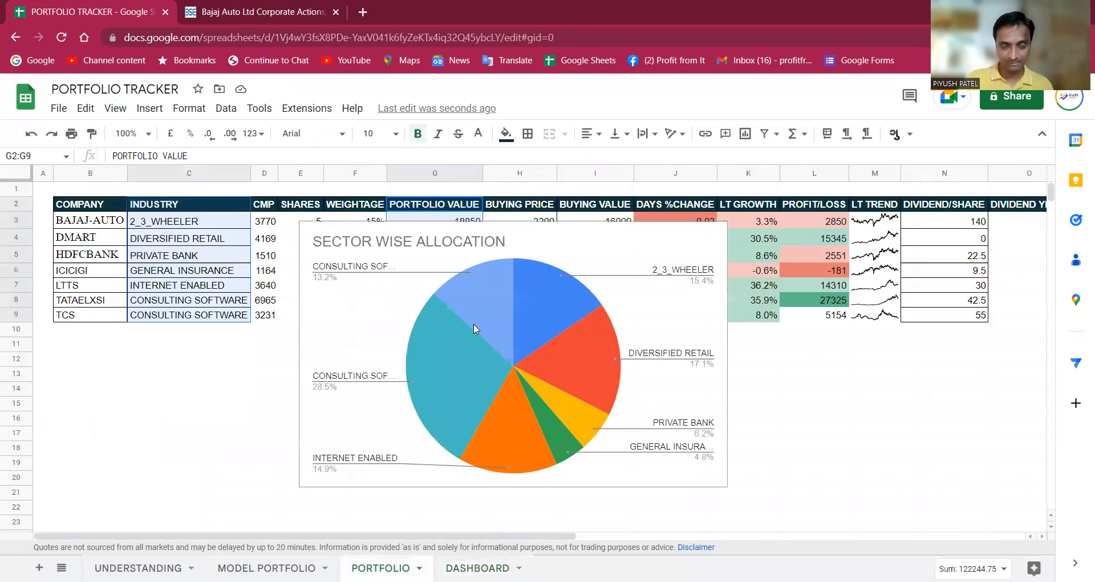
pyautogui.click(433, 361)
pyautogui.press('Delete')
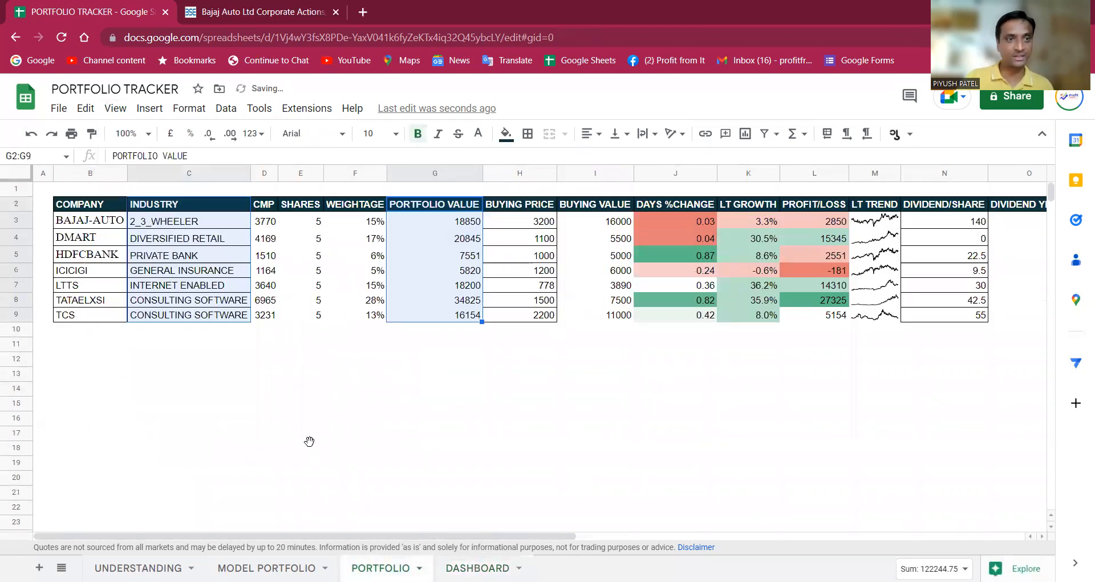
pyautogui.click(300, 447)
# Insert a pie chart of PORTFOLIO VALUE by COMPANY from B2:B9 and G2:G9 on the PORTFOLIO sheet.
pyautogui.moveTo(97, 204); pyautogui.dragTo(103, 315)
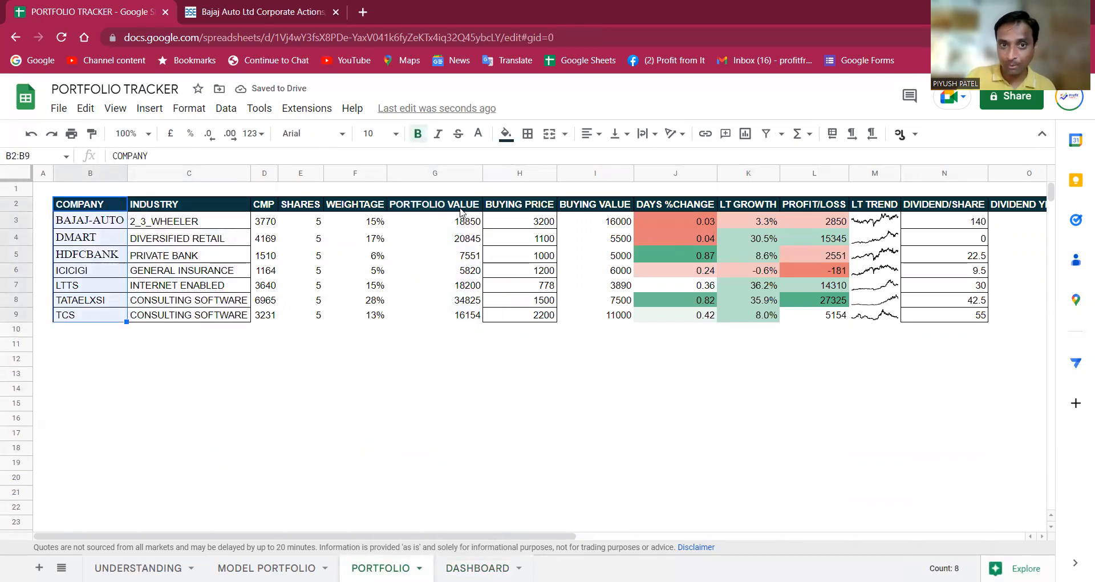
pyautogui.keyDown('ctrl'); pyautogui.moveTo(433, 204); pyautogui.dragTo(456, 317); pyautogui.keyUp('ctrl')
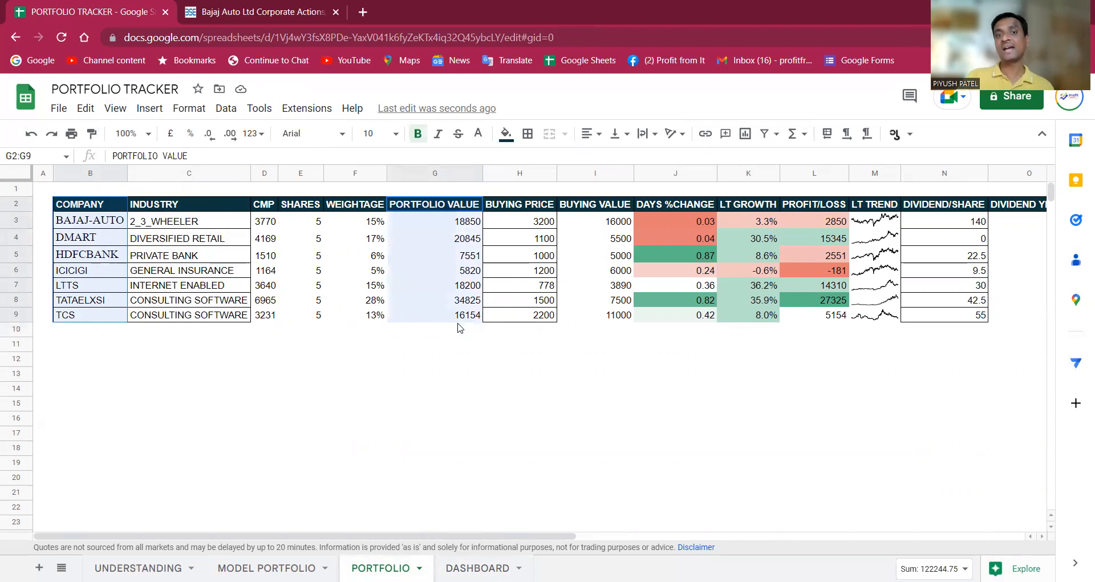
pyautogui.click(745, 135)
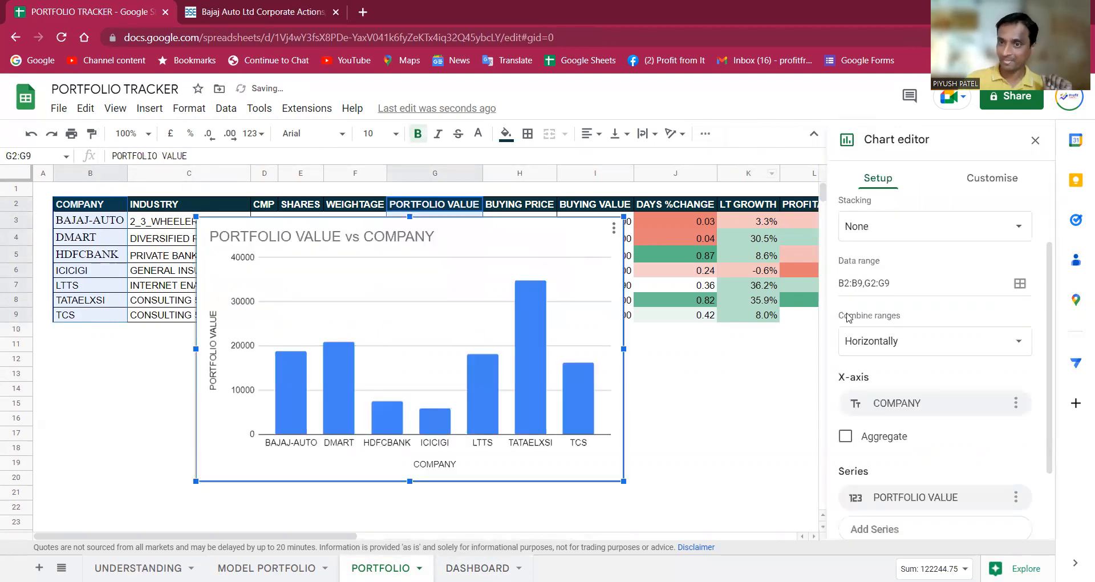
pyautogui.click(992, 178)
pyautogui.click(888, 183)
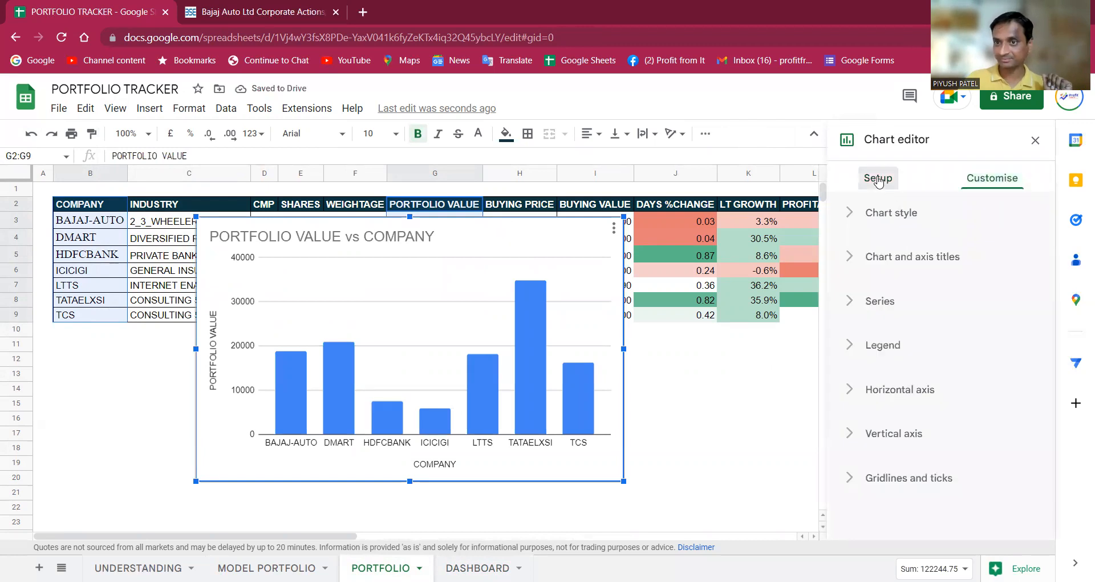
pyautogui.click(940, 238)
pyautogui.click(986, 298)
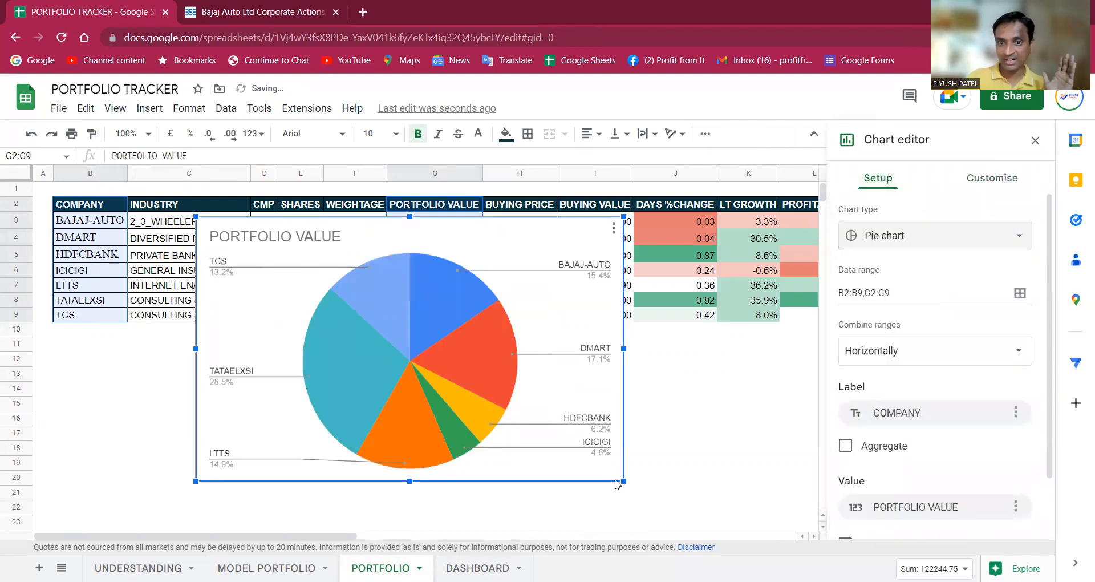
# Change the title of the company pie chart to COMPANY WISE WEIGHTAGE.
pyautogui.click(613, 229)
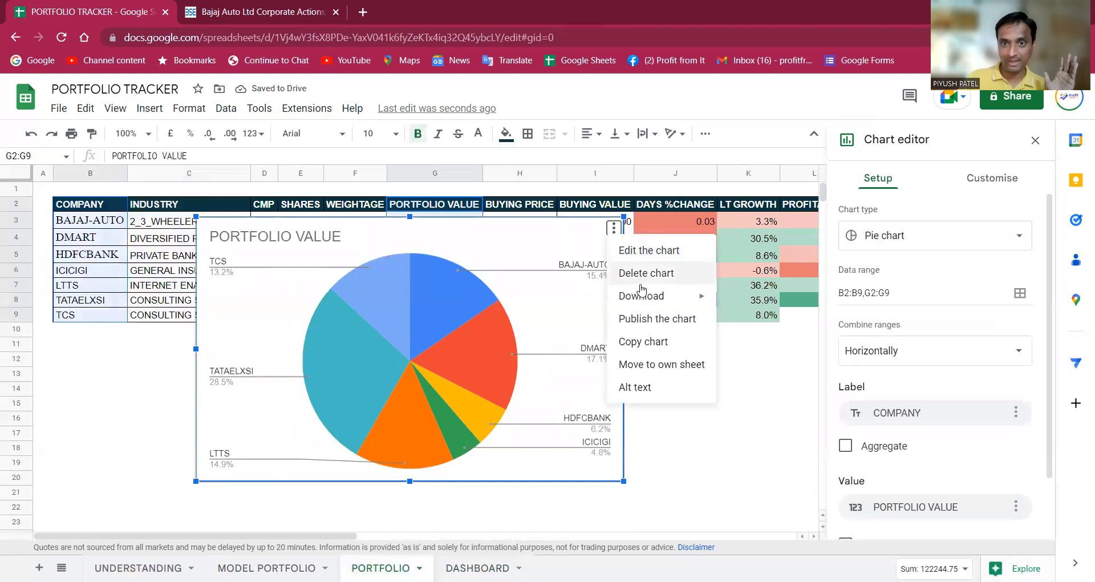
pyautogui.press('Escape')
pyautogui.doubleClick(334, 236)
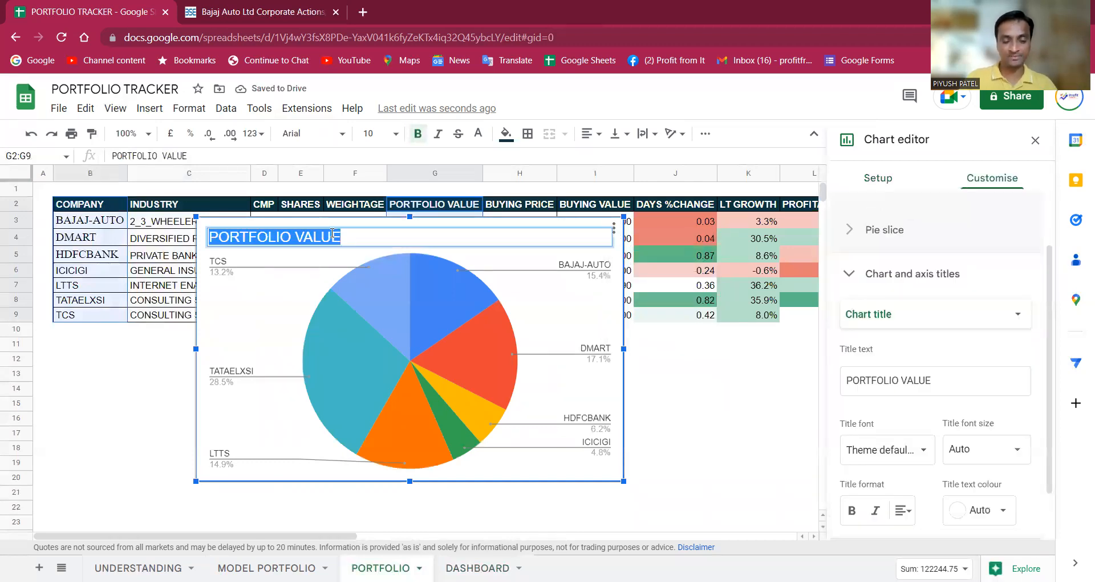
pyautogui.write('COMPANIE')
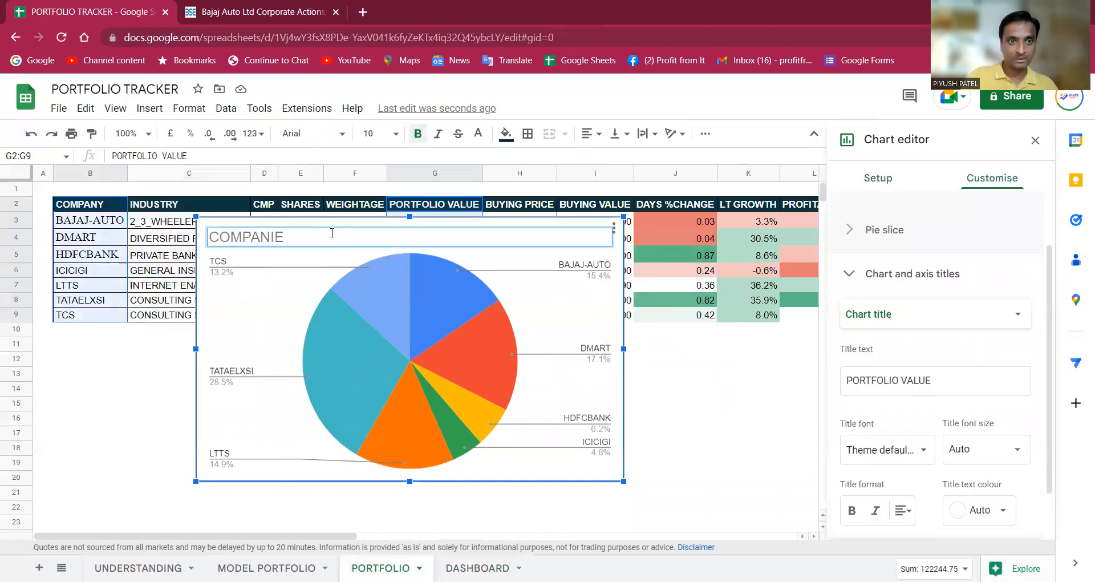
pyautogui.press('BackSpace')
pyautogui.press('BackSpace')
pyautogui.write('Y WISE W')
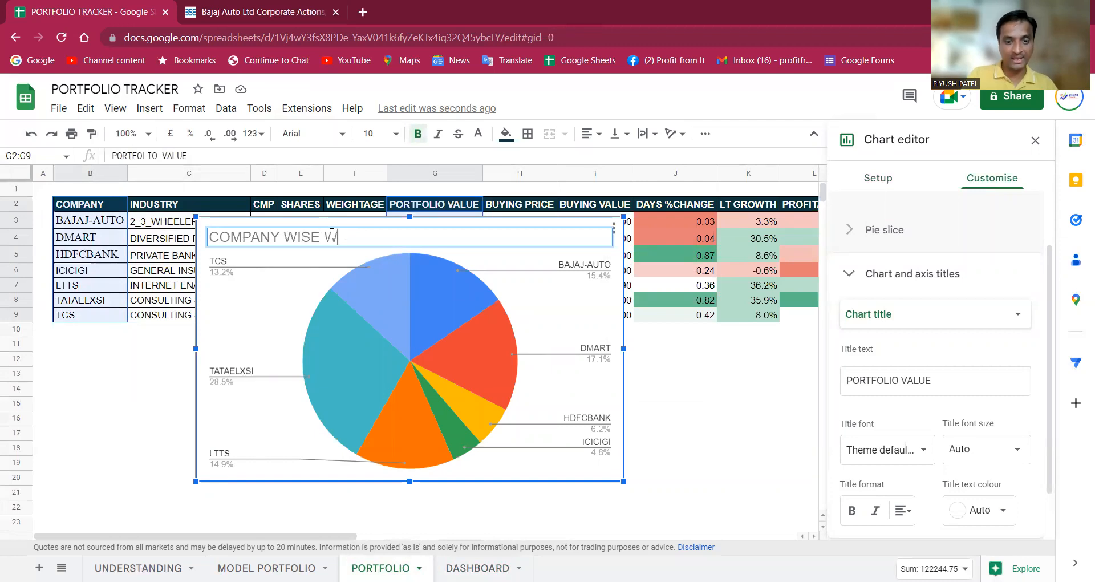
pyautogui.write('EIGHTAGE')
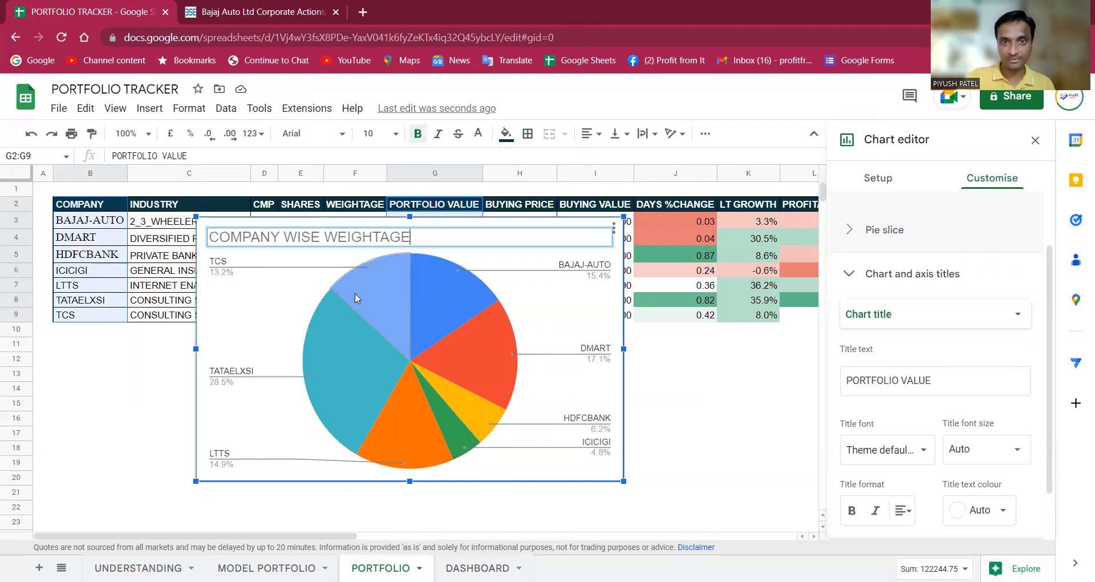
pyautogui.press('Return')
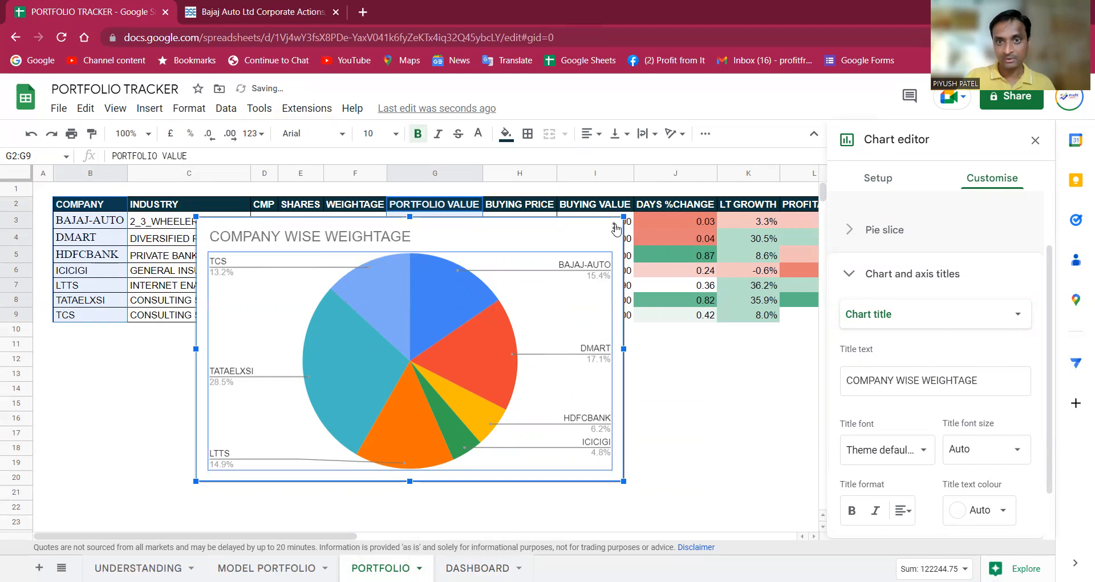
# Copy the COMPANY WISE WEIGHTAGE chart and paste it at F18 on the DASHBOARD sheet.
pyautogui.click(614, 227)
pyautogui.click(650, 341)
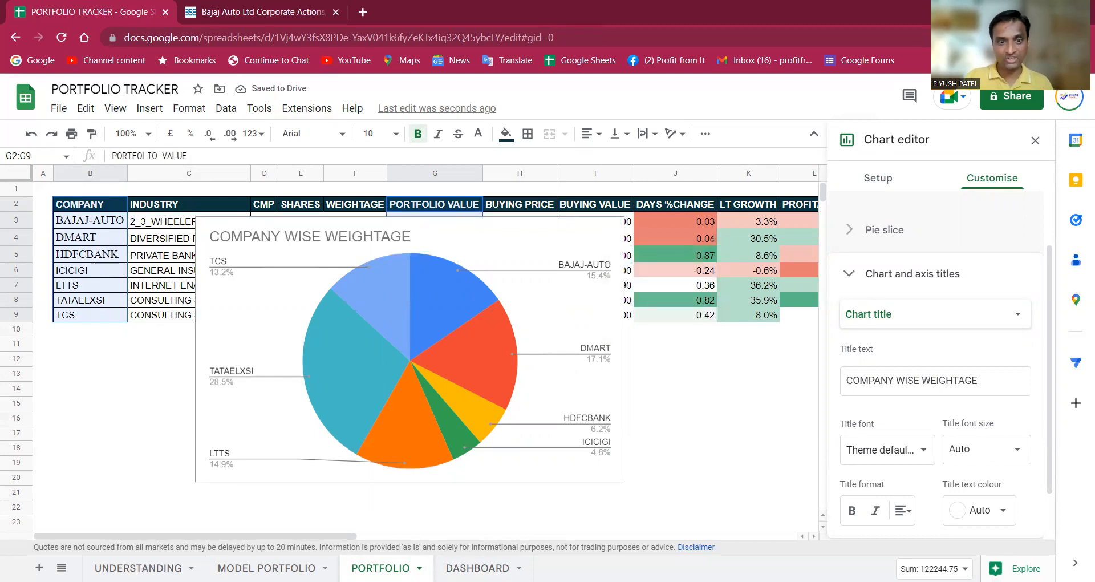
pyautogui.click(477, 567)
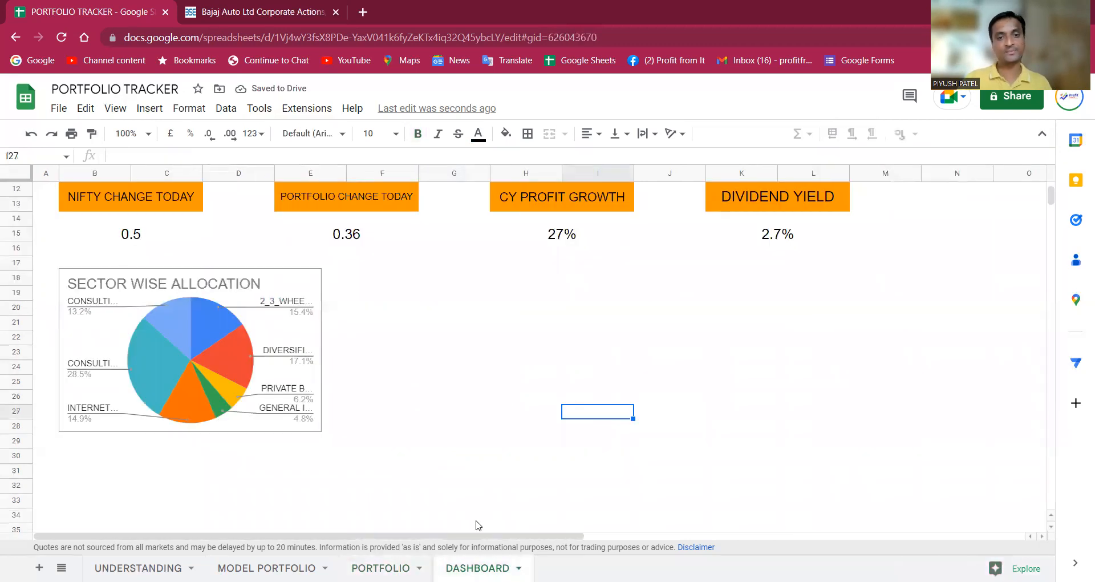
pyautogui.click(377, 279)
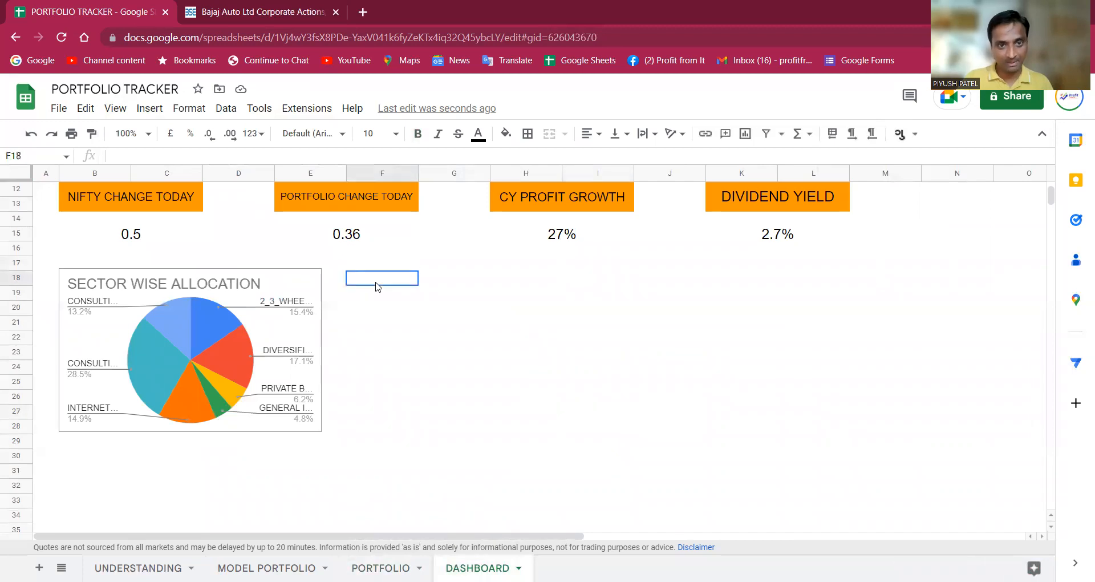
pyautogui.hotkey('ctrl', 'v')
# Shrink the pasted company chart and align it beside the SECTOR WISE ALLOCATION chart at matching height, covering about F18 to I28.
pyautogui.moveTo(663, 416); pyautogui.dragTo(595, 337)
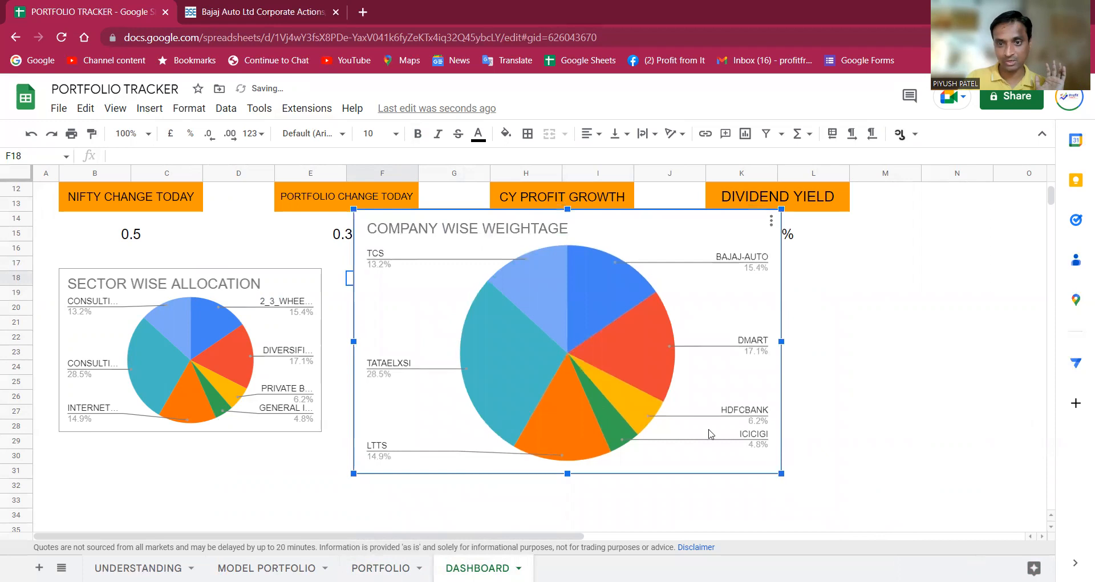
pyautogui.moveTo(782, 473); pyautogui.dragTo(606, 367)
pyautogui.moveTo(470, 251); pyautogui.dragTo(460, 318)
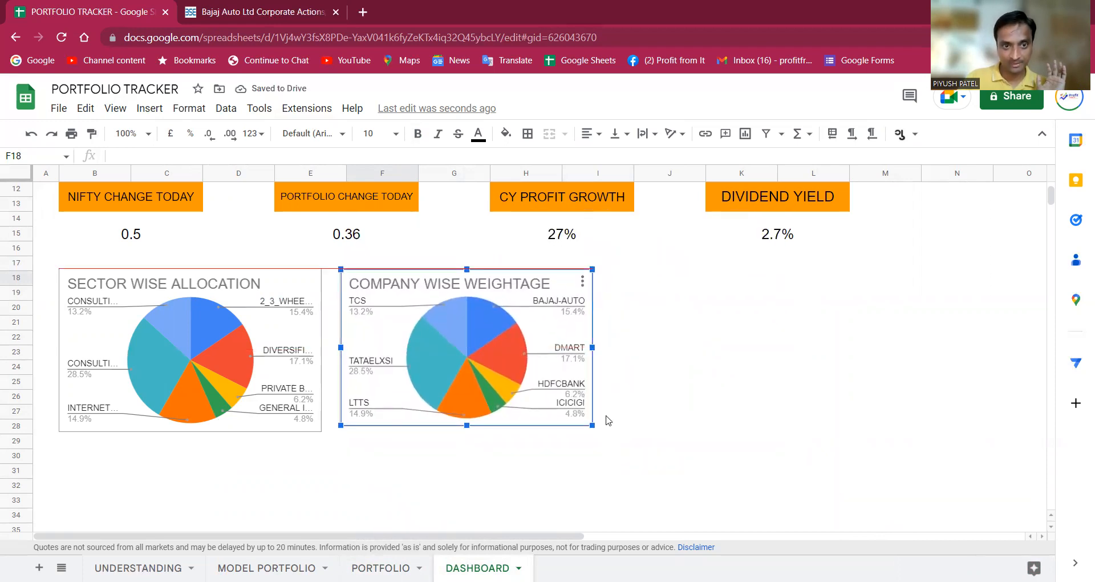
pyautogui.moveTo(593, 424); pyautogui.dragTo(601, 431)
pyautogui.click(530, 474)
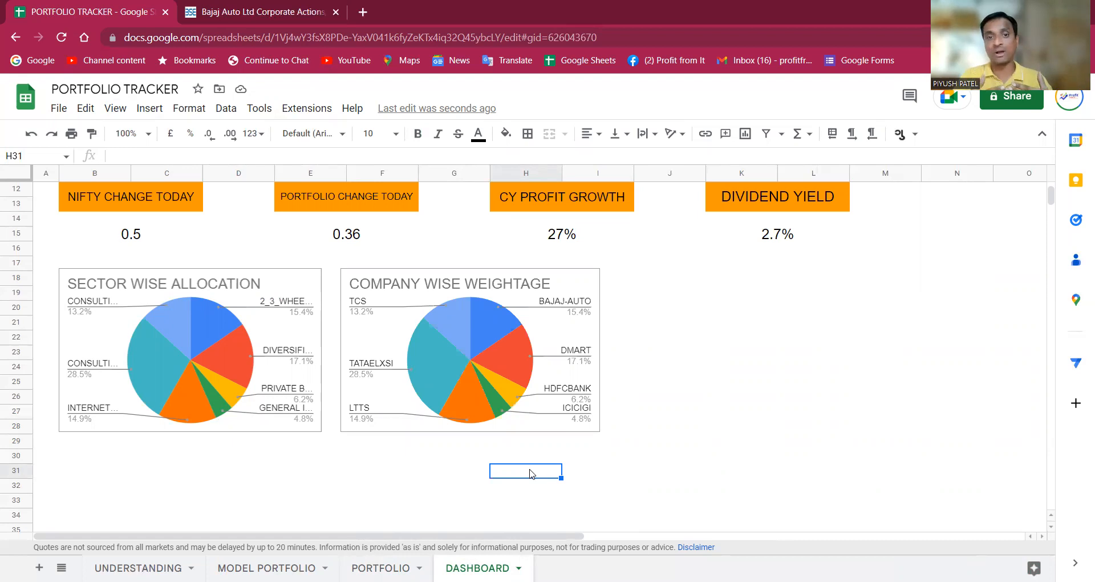
pyautogui.click(710, 387)
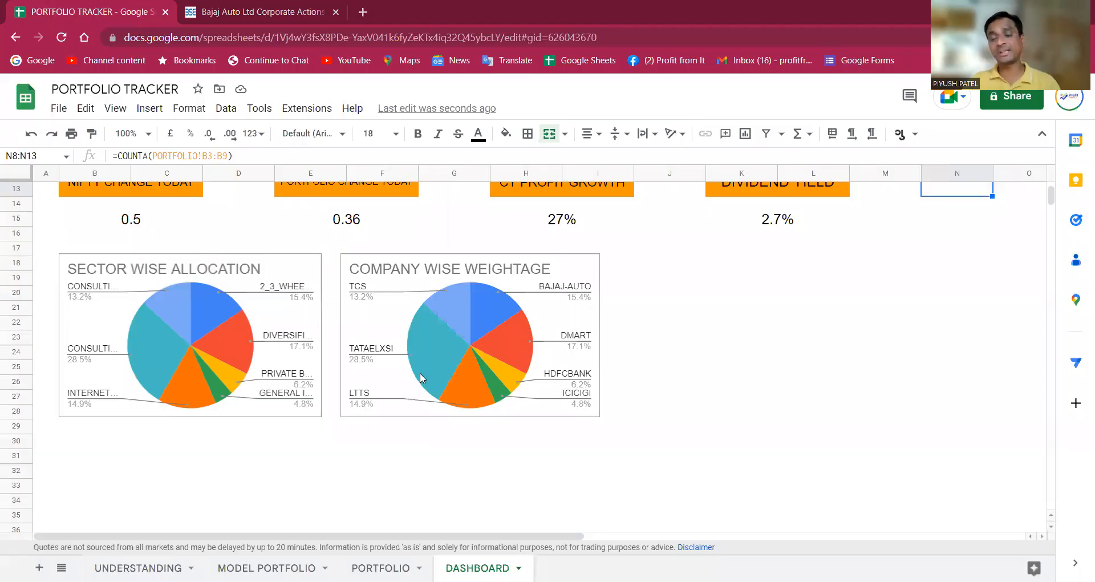
pyautogui.scroll(-1, 343, 454)
pyautogui.scroll(2, 342, 453)
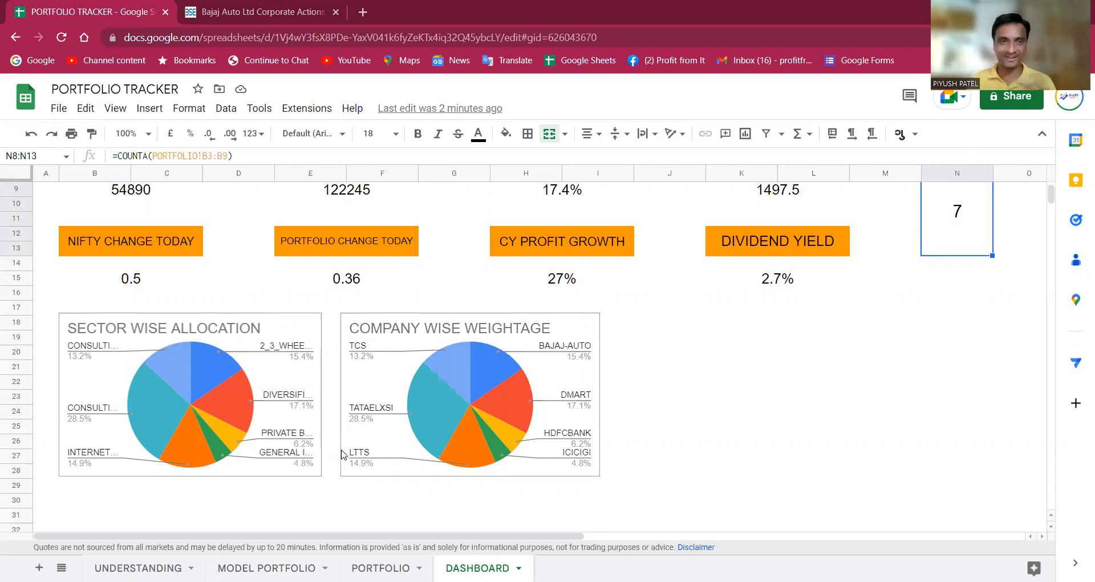
pyautogui.scroll(-1, 225, 427)
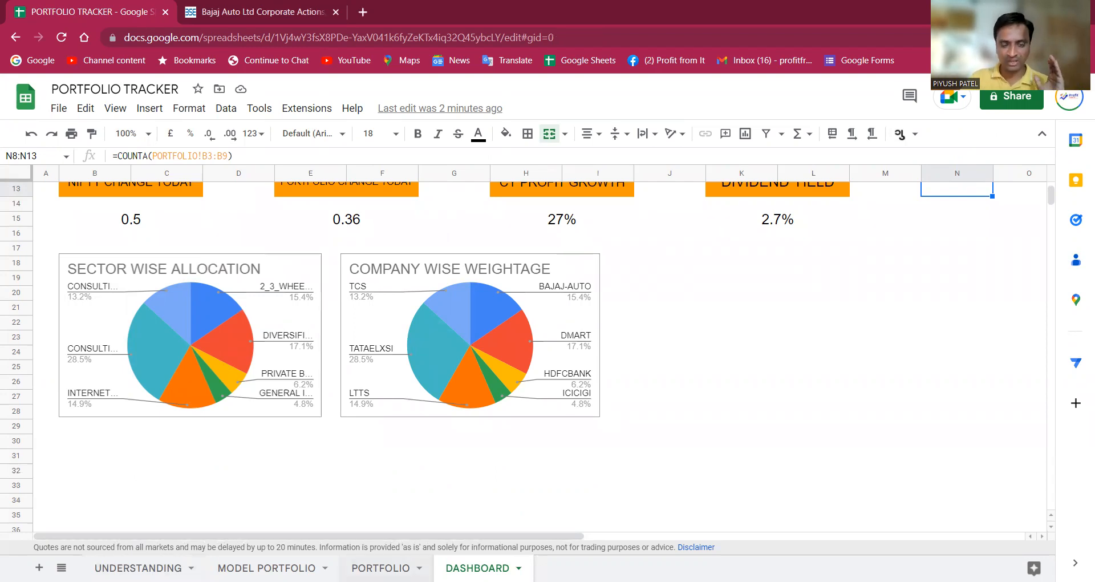
# Insert a column chart on the PORTFOLIO sheet comparing BUYING VALUE and PORTFOLIO VALUE by COMPANY, from B2:B9, I2:I9 and G2:G9.
pyautogui.click(388, 567)
pyautogui.moveTo(101, 210); pyautogui.dragTo(120, 319)
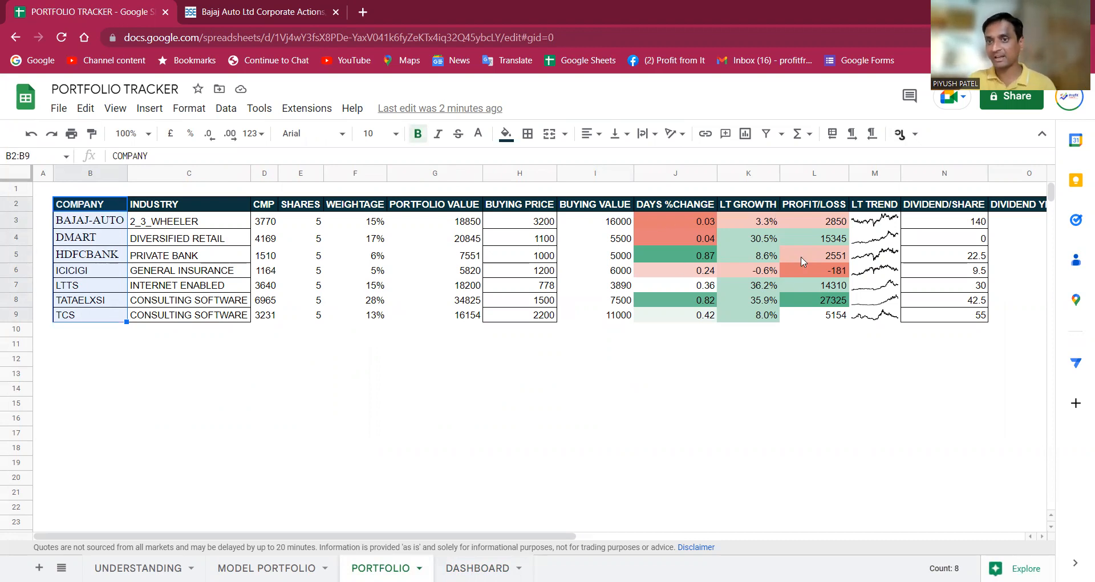
pyautogui.moveTo(597, 207); pyautogui.dragTo(601, 319)
pyautogui.moveTo(460, 205); pyautogui.dragTo(459, 317)
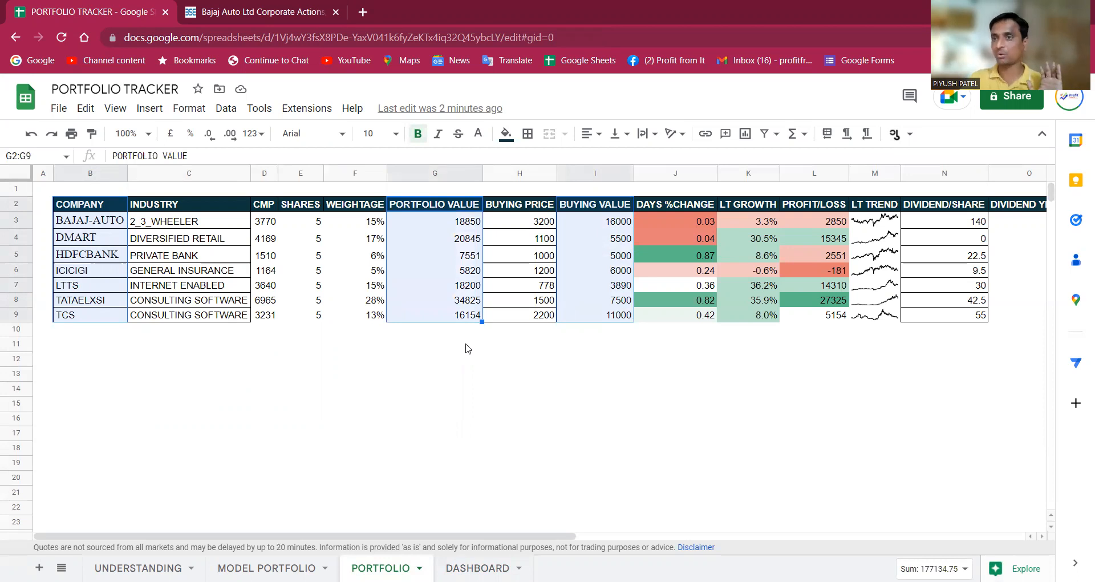
pyautogui.hotkey('ctrl', 'c')
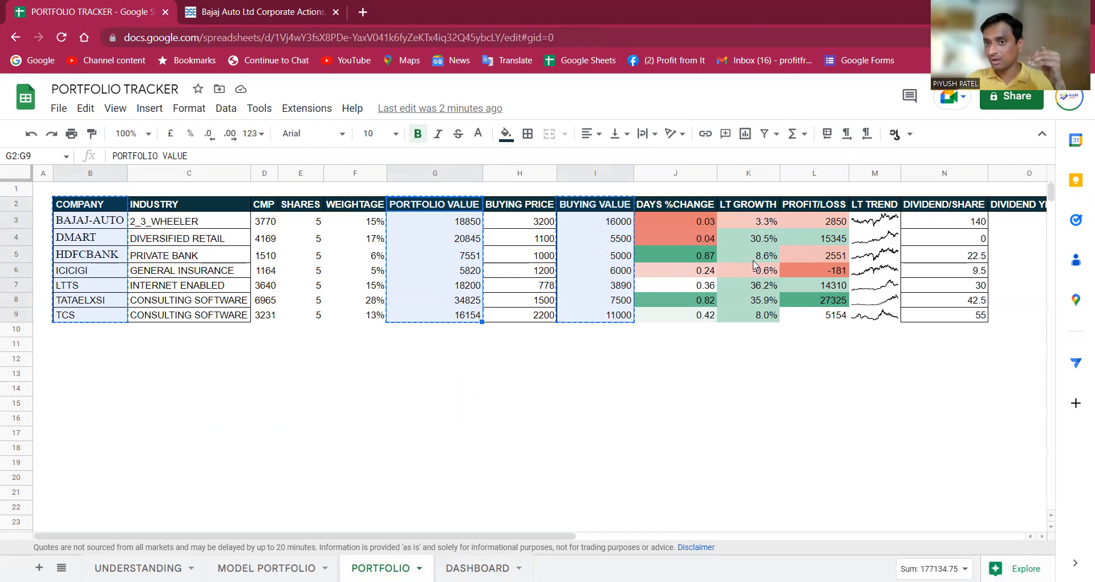
pyautogui.click(746, 133)
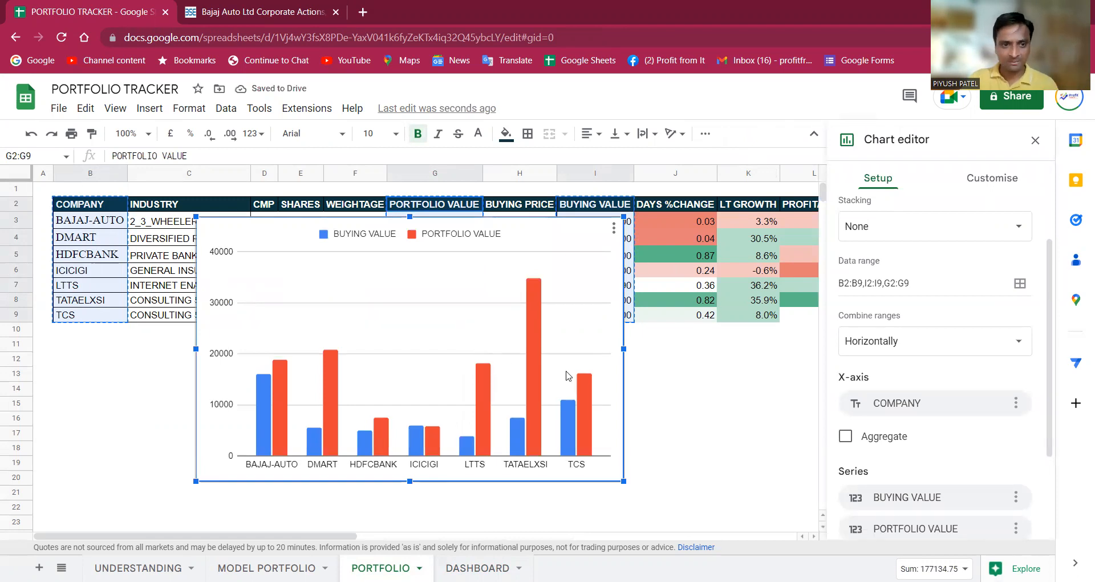
# Set the column chart to use row 2 as headers and column B as labels.
pyautogui.scroll(2, 899, 308)
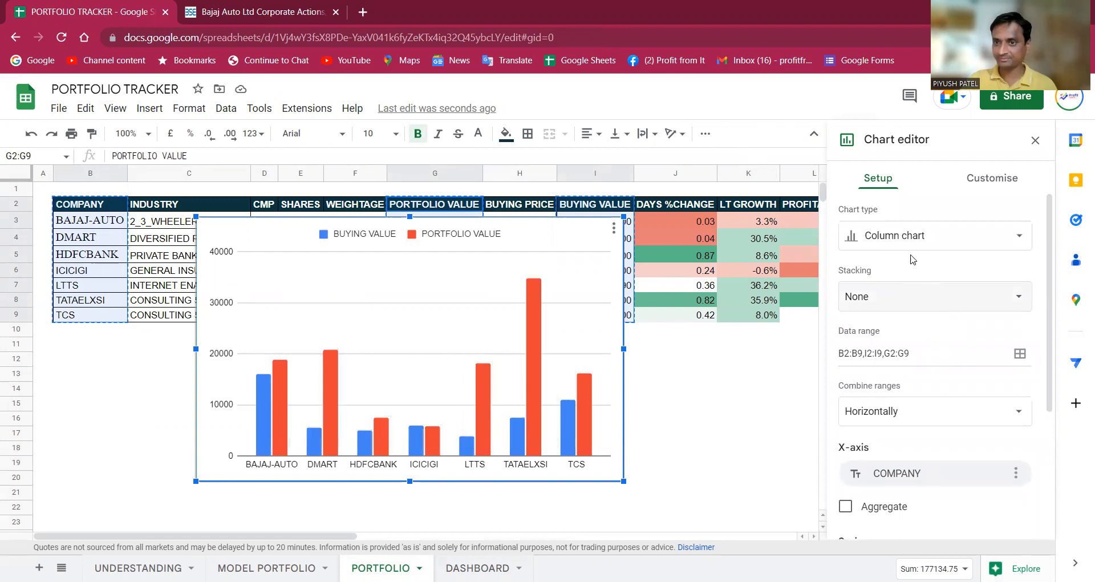
pyautogui.scroll(-3, 958, 334)
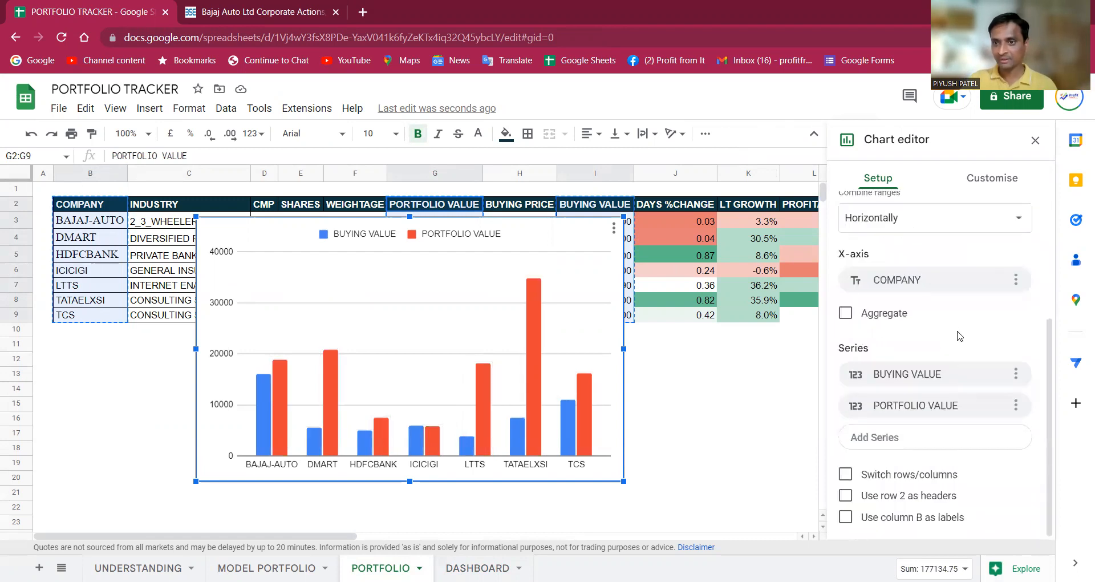
pyautogui.click(845, 496)
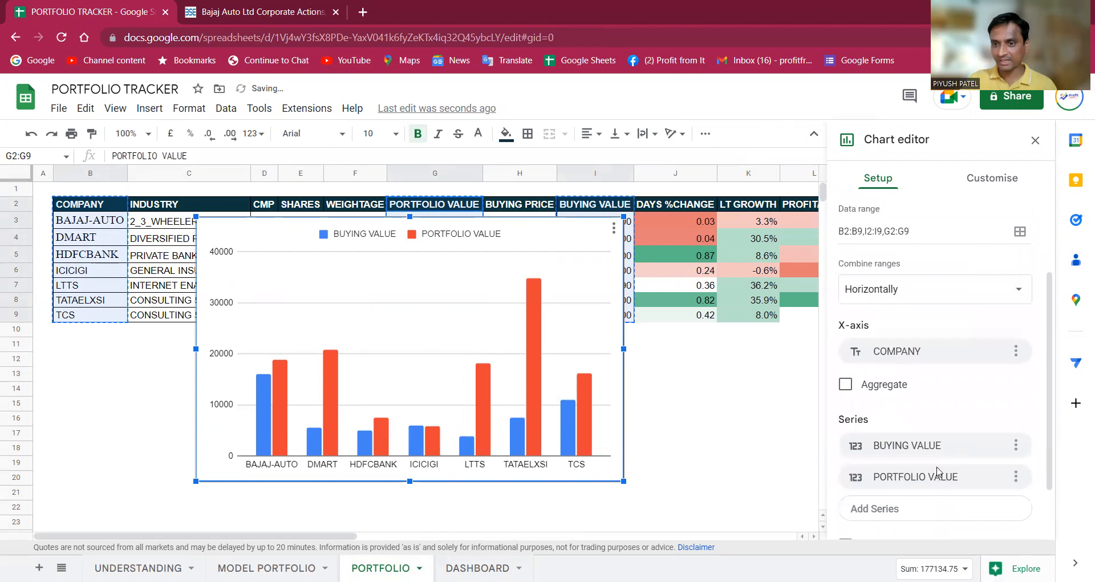
pyautogui.click(845, 517)
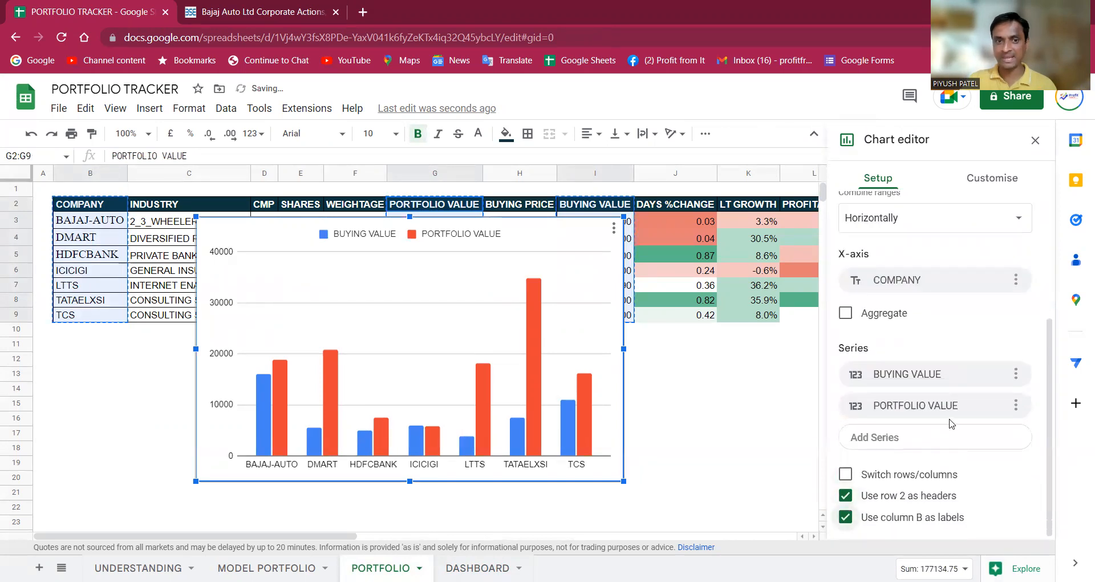
pyautogui.scroll(4, 949, 422)
pyautogui.scroll(-1, 958, 428)
pyautogui.scroll(1, 998, 402)
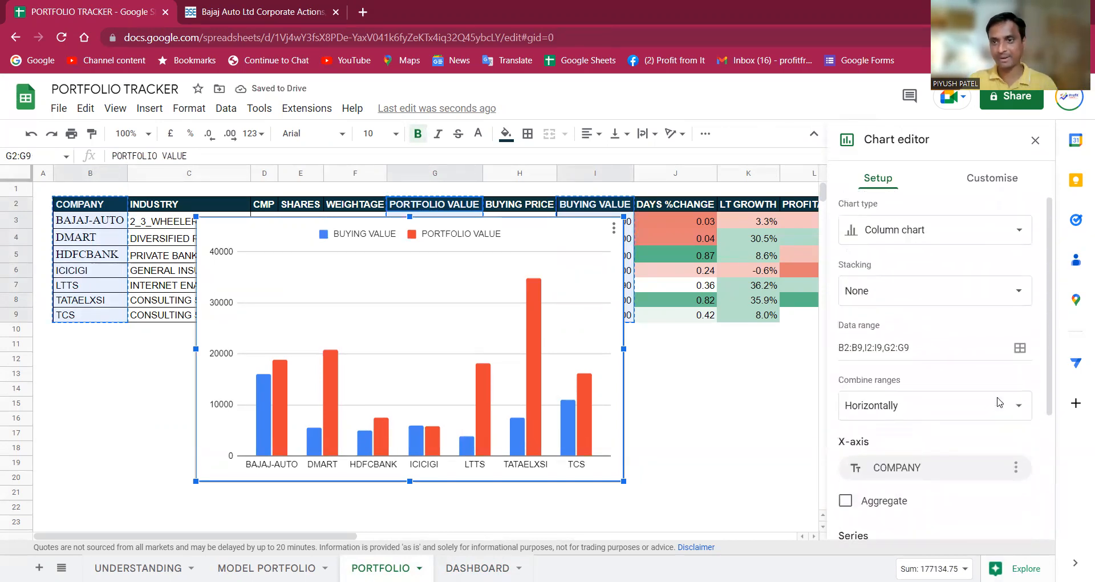
# Turn on data labels for all series of the column chart.
pyautogui.click(995, 188)
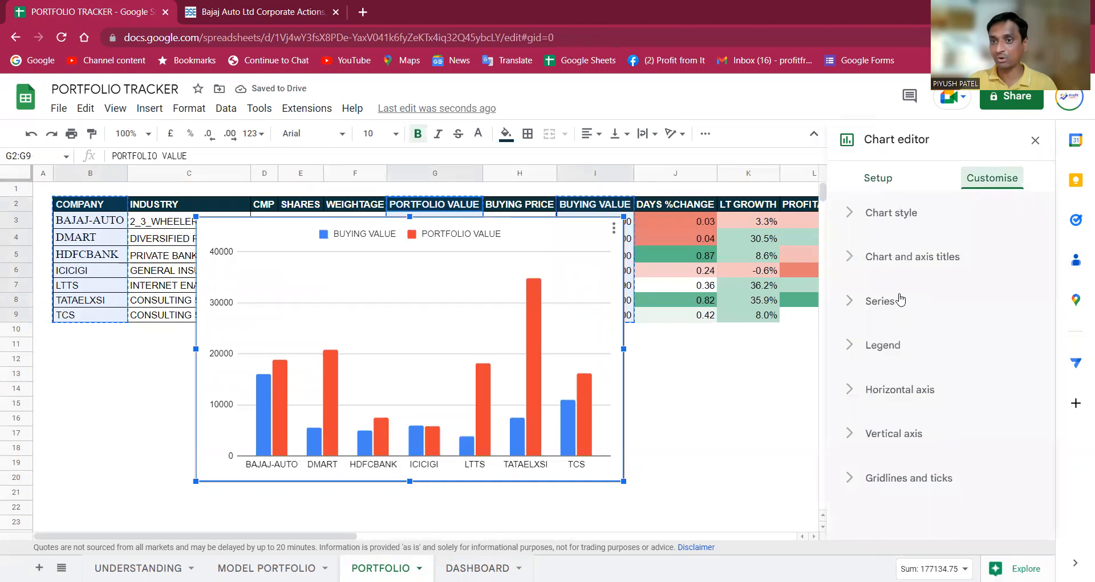
pyautogui.click(899, 299)
pyautogui.scroll(-4, 924, 325)
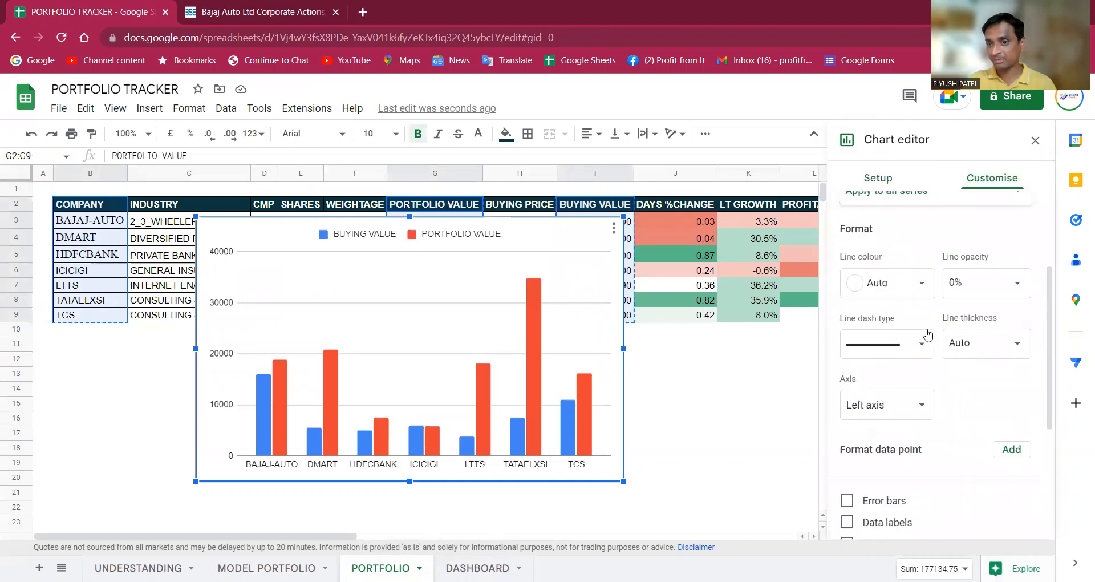
pyautogui.click(847, 460)
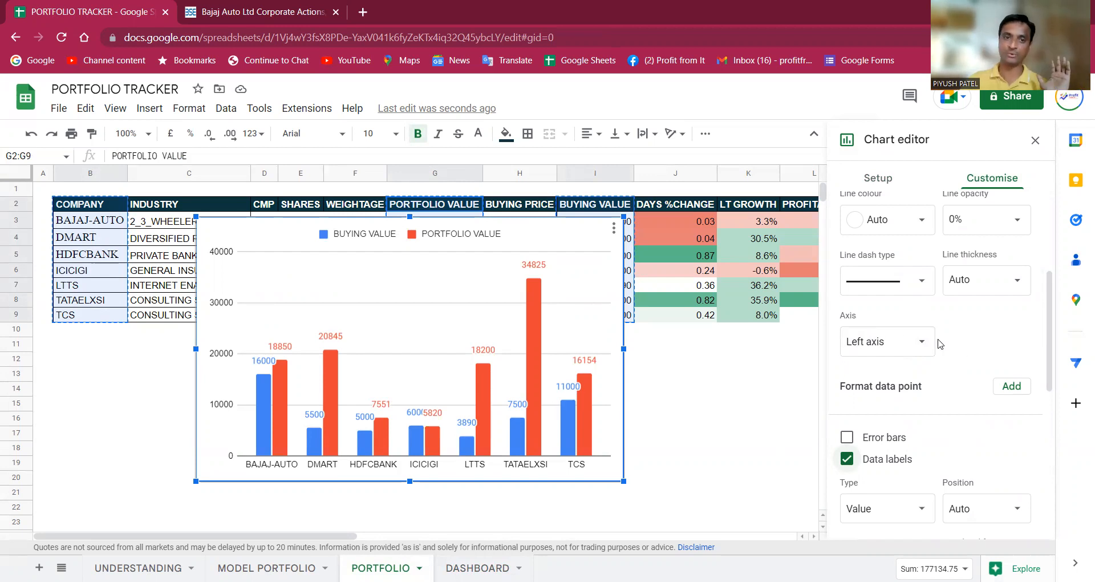
pyautogui.scroll(5, 938, 342)
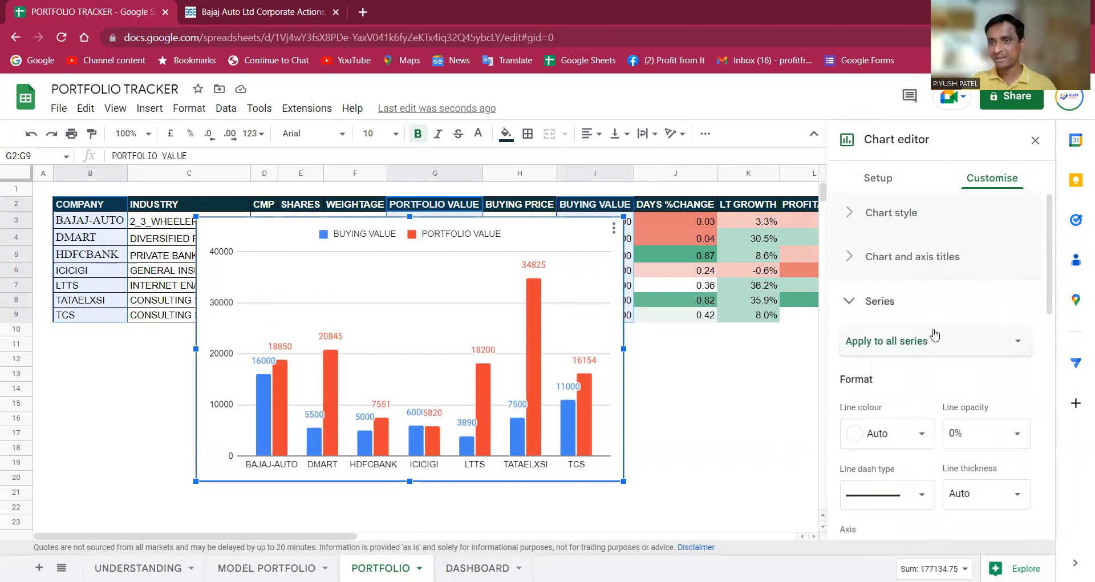
# Title the column chart BUYING PRICE V/S PORTFOLIO VALUE and close the chart editor.
pyautogui.click(918, 256)
pyautogui.click(881, 367)
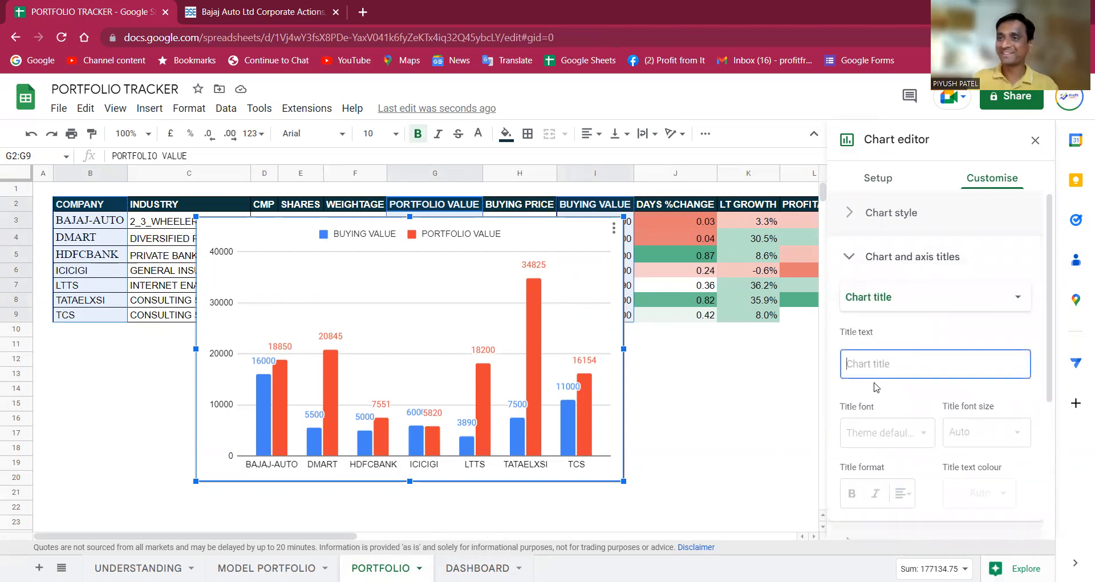
pyautogui.write('BUYIN')
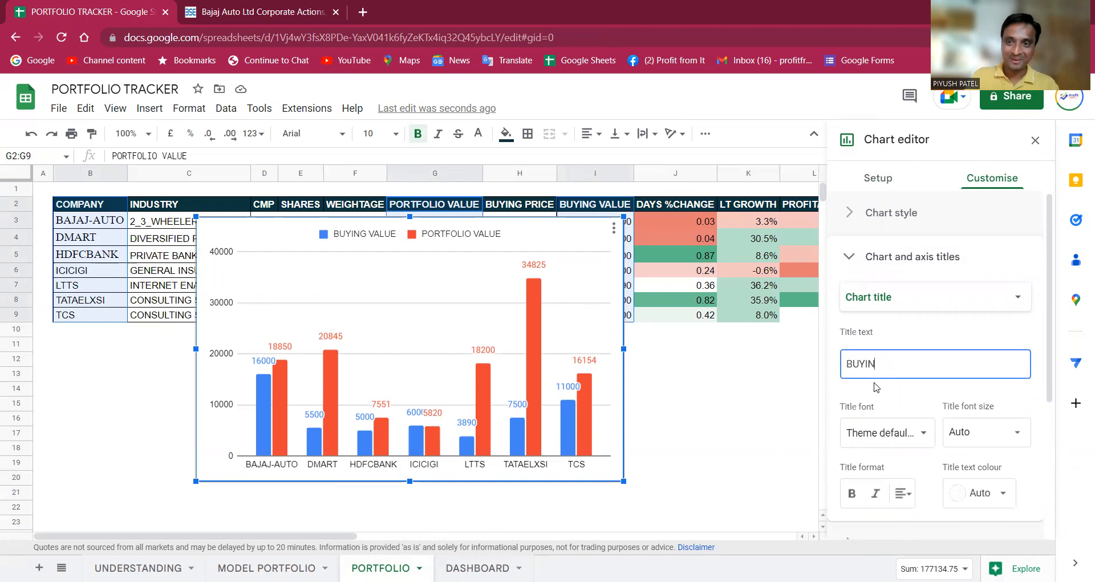
pyautogui.write('G PRICE V')
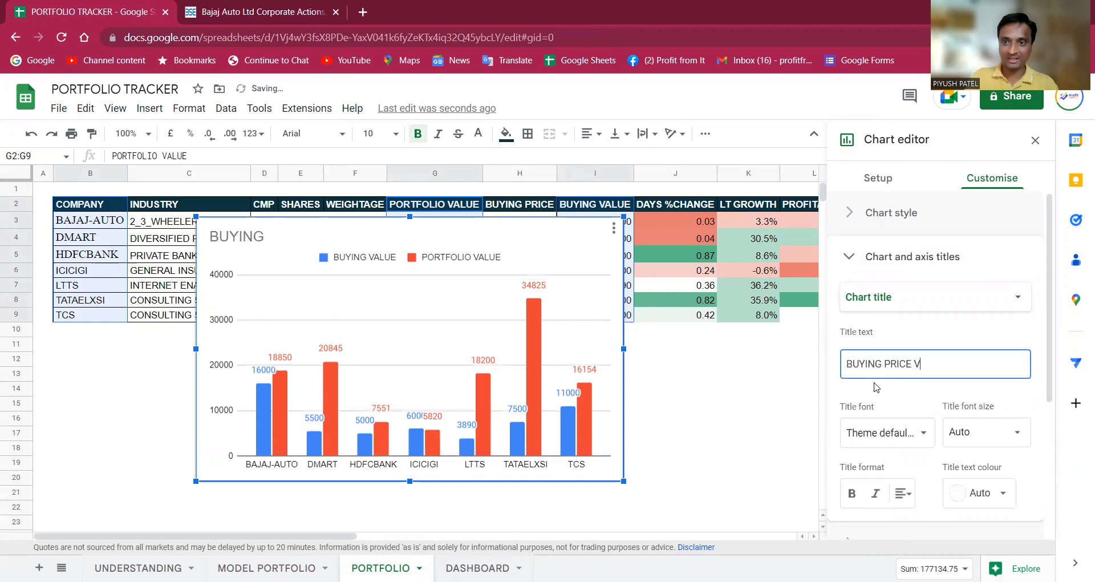
pyautogui.write('/S POR')
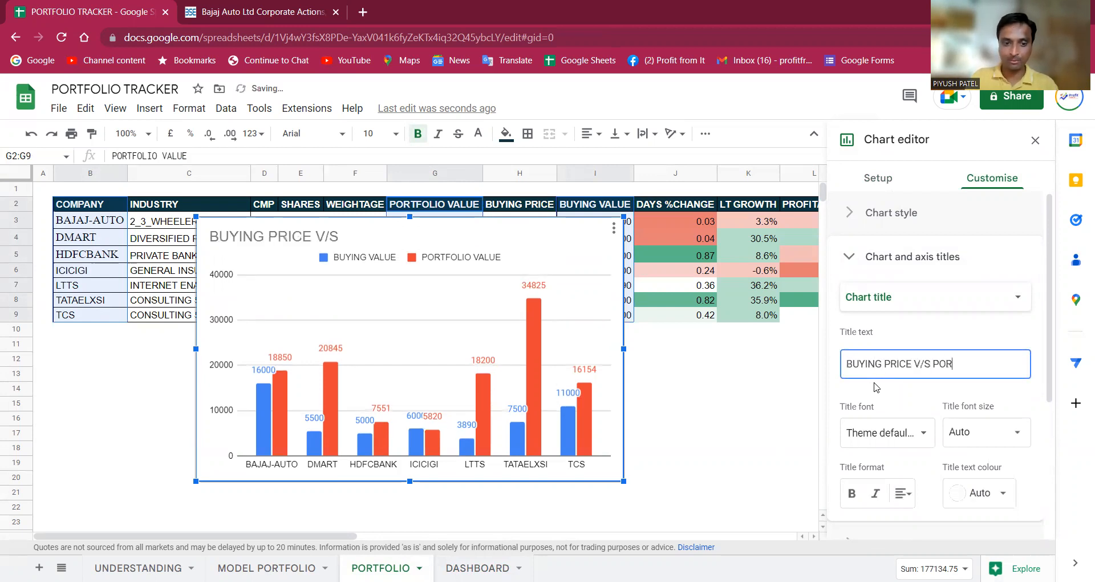
pyautogui.write('TFOLIO VALUE')
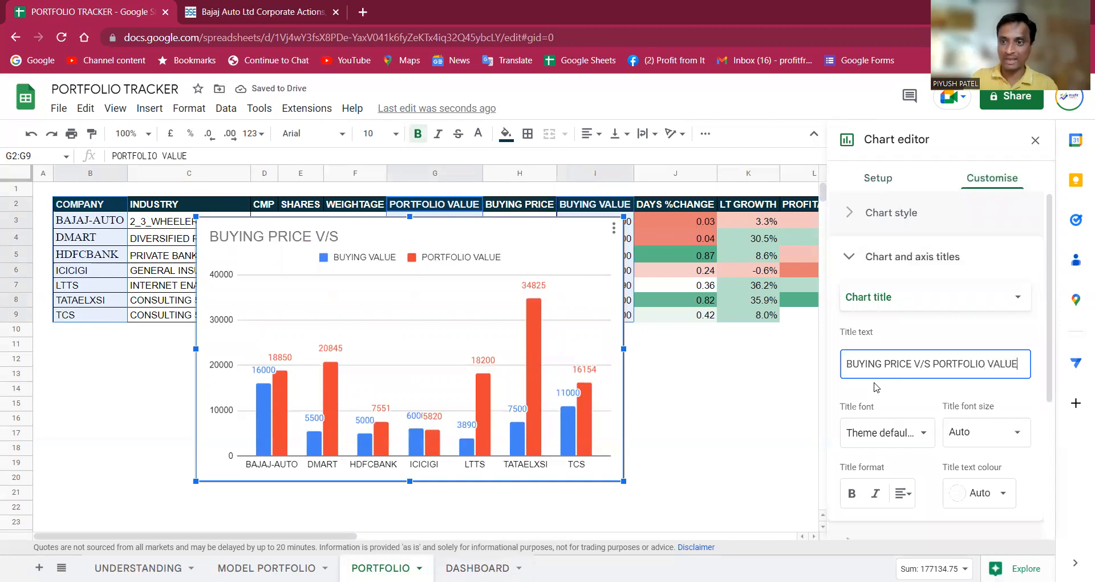
pyautogui.click(1035, 140)
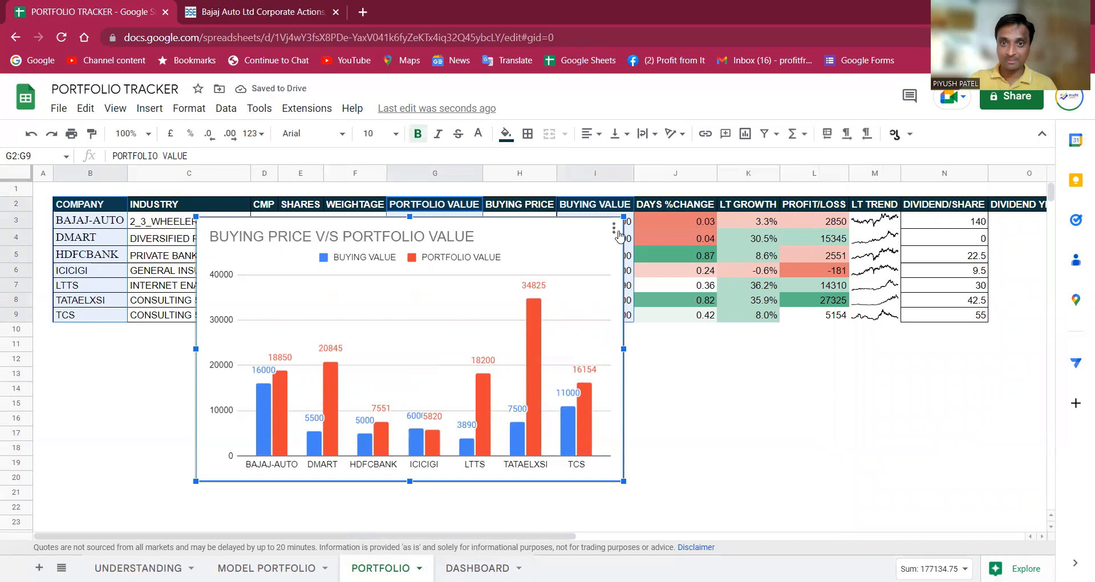
# Copy the BUYING PRICE V/S PORTFOLIO VALUE chart from the PORTFOLIO sheet and paste it into the DASHBOARD sheet at J18.
pyautogui.click(614, 228)
pyautogui.click(644, 341)
pyautogui.click(477, 568)
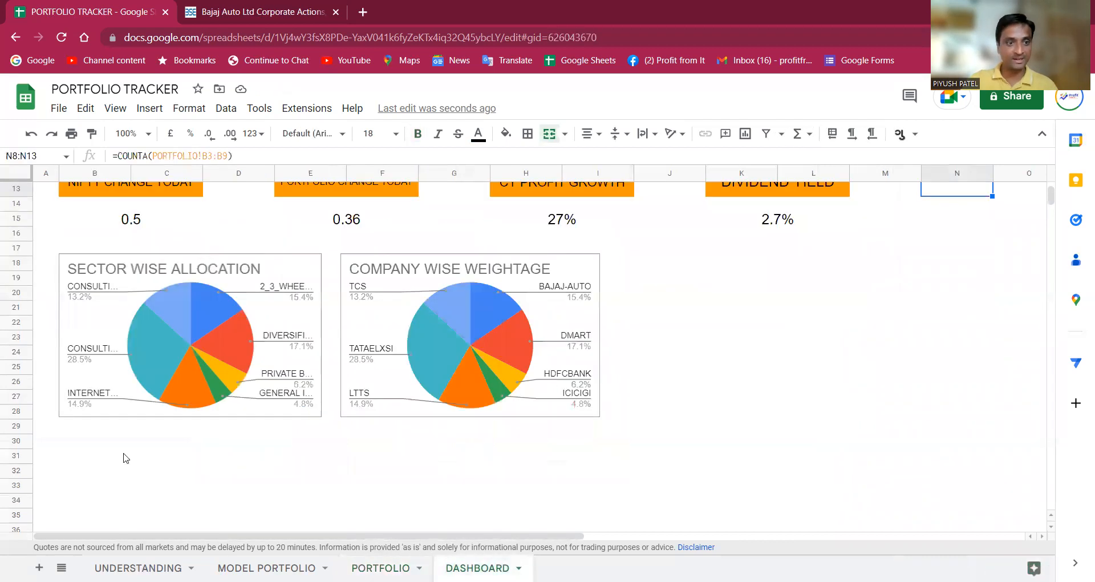
pyautogui.click(646, 266)
pyautogui.hotkey('ctrl', 'v')
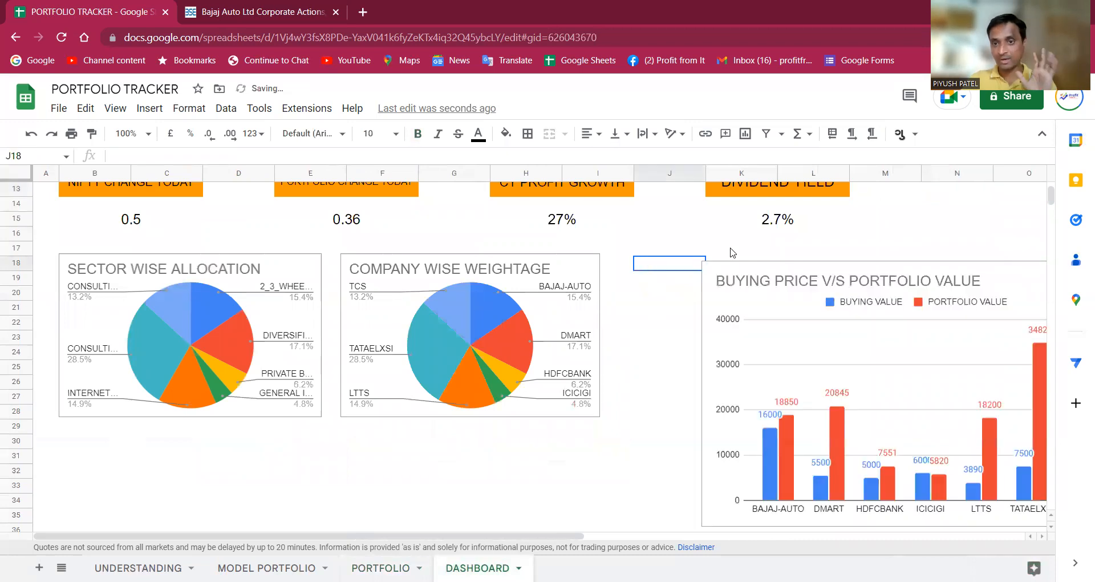
# Place the pasted column chart beside the COMPANY WISE WEIGHTAGE pie, shrink it to the pie's height and widen it into column M.
pyautogui.moveTo(765, 309); pyautogui.dragTo(715, 313)
pyautogui.moveTo(1035, 522); pyautogui.dragTo(873, 416)
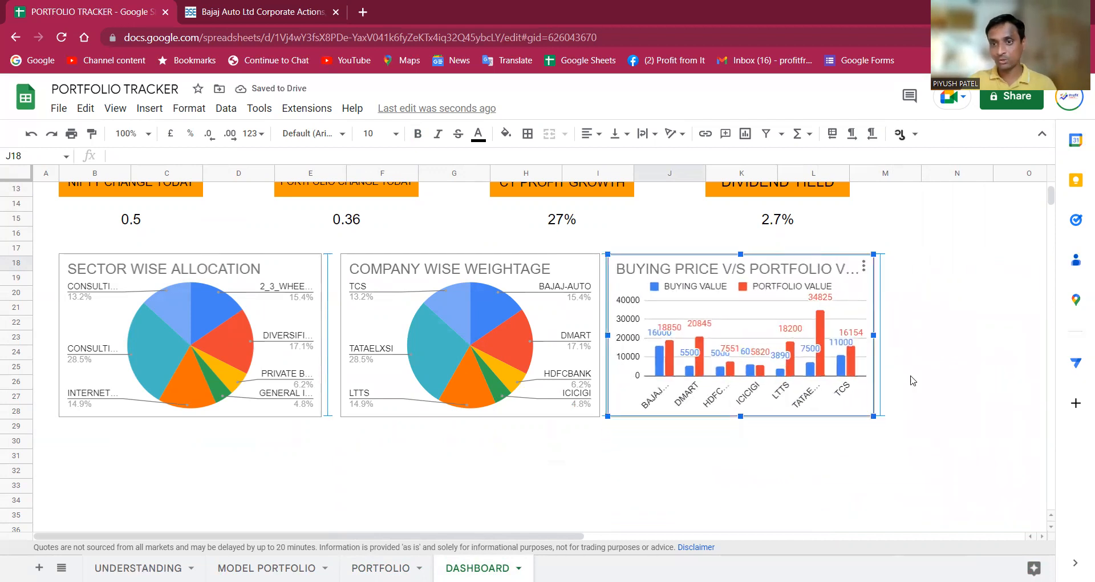
pyautogui.moveTo(872, 335); pyautogui.dragTo(944, 342)
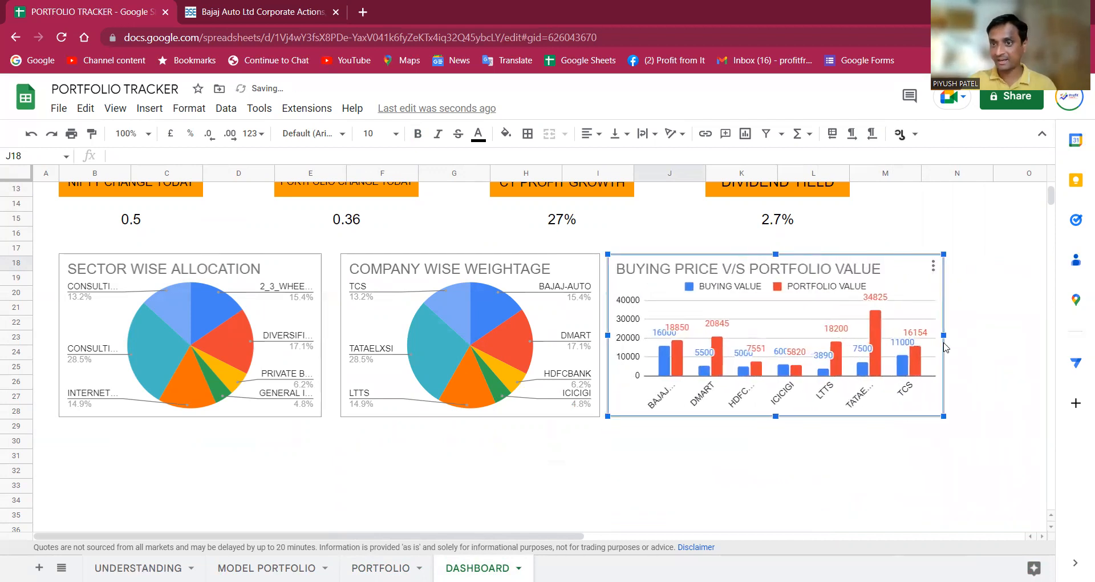
pyautogui.click(813, 514)
# Move the column chart below the two pie charts, starting at column B, and widen it into column N.
pyautogui.click(780, 325)
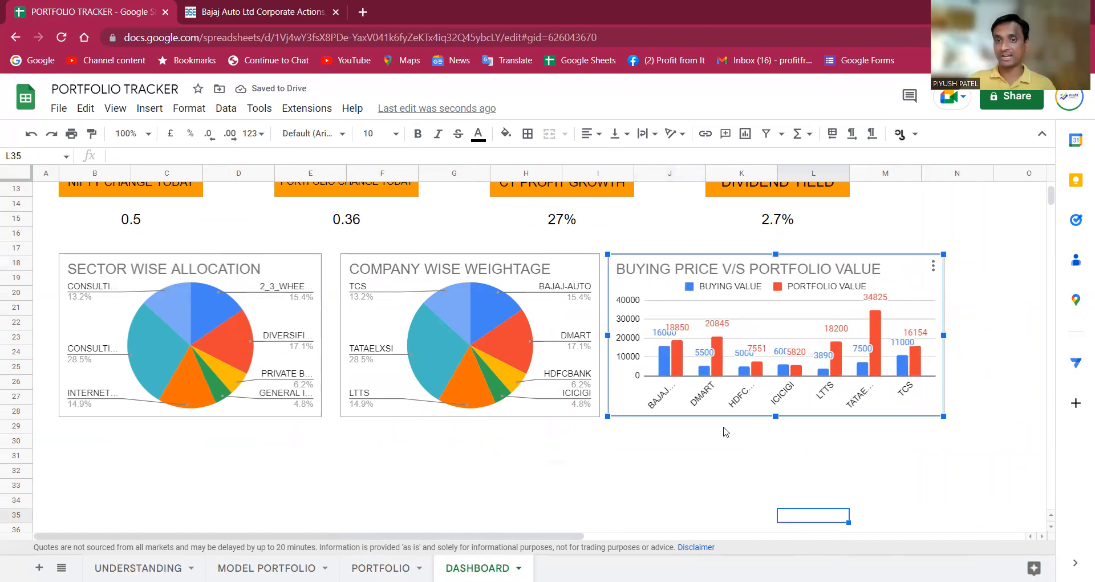
pyautogui.moveTo(698, 334); pyautogui.dragTo(147, 444)
pyautogui.moveTo(394, 447); pyautogui.dragTo(987, 447)
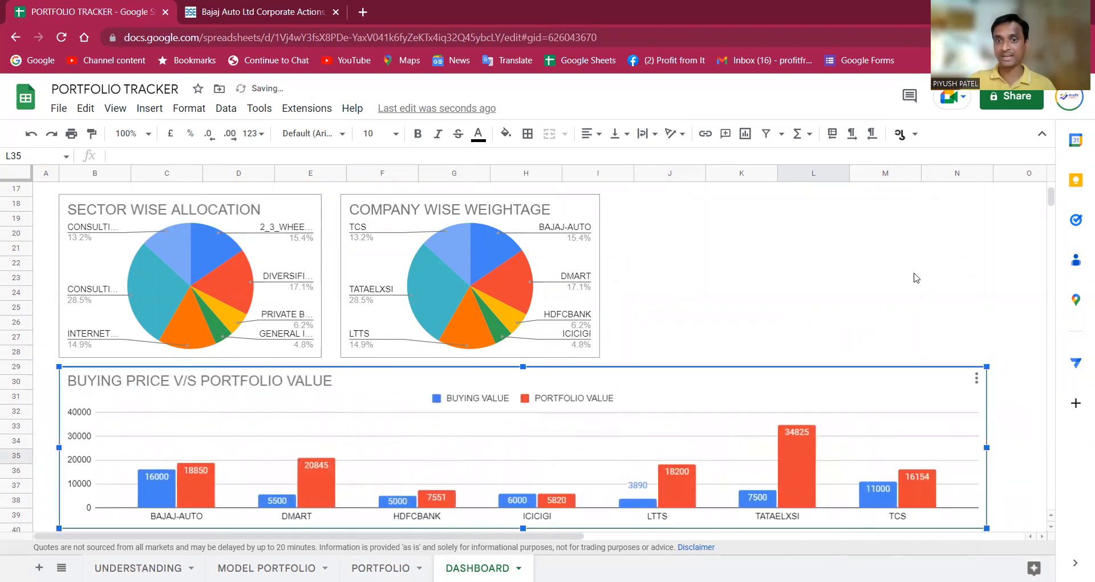
pyautogui.scroll(-2, 915, 278)
pyautogui.click(755, 489)
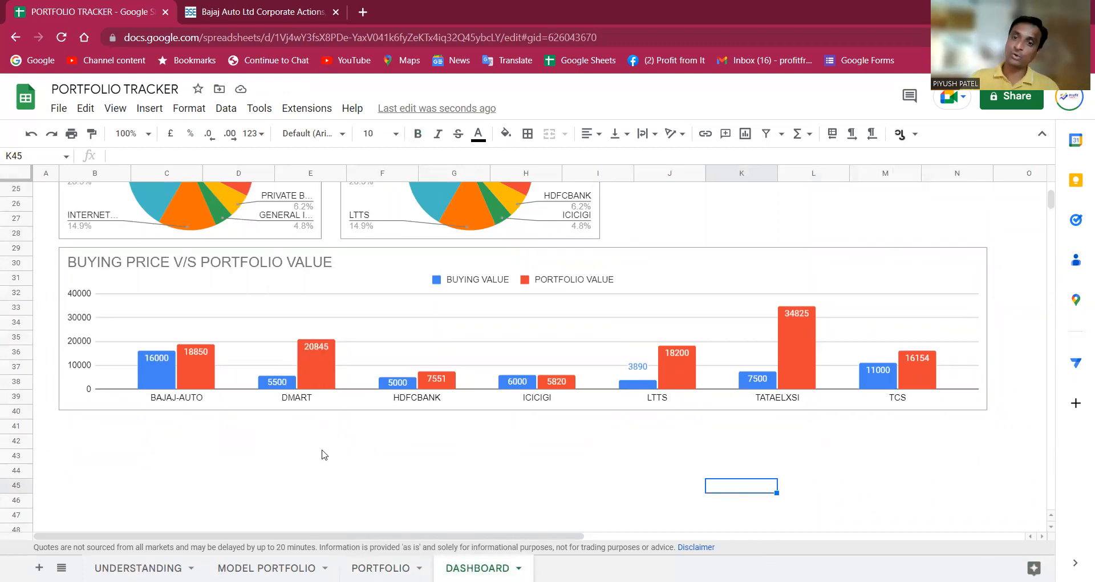
# Review the dashboard's metric cards, pie charts and column chart, including the PORTFOLIO CHANGE TODAY card.
pyautogui.click(315, 489)
pyautogui.scroll(2, 469, 449)
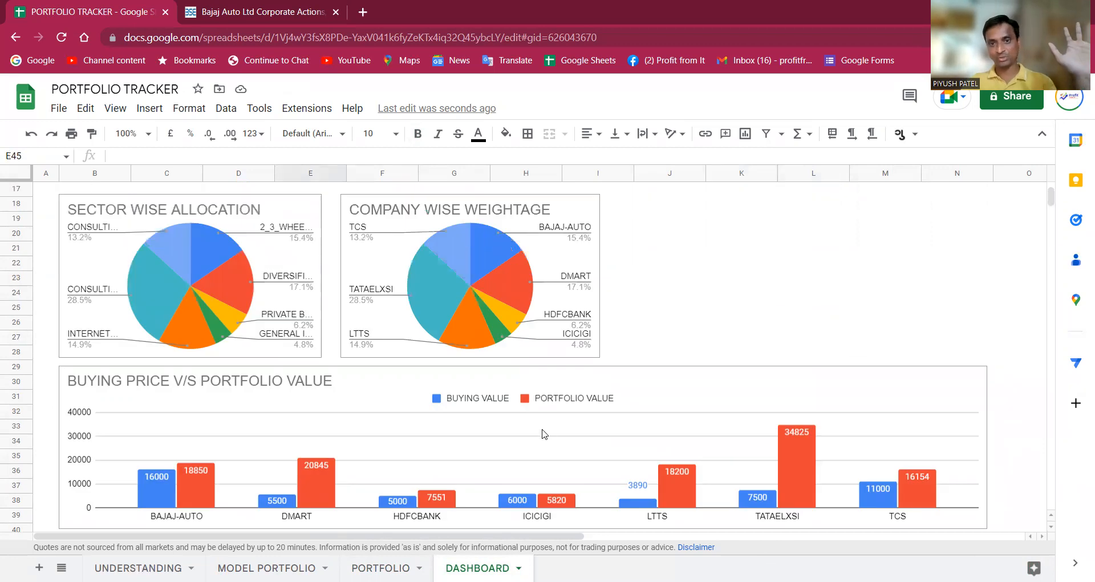
pyautogui.scroll(-1, 552, 430)
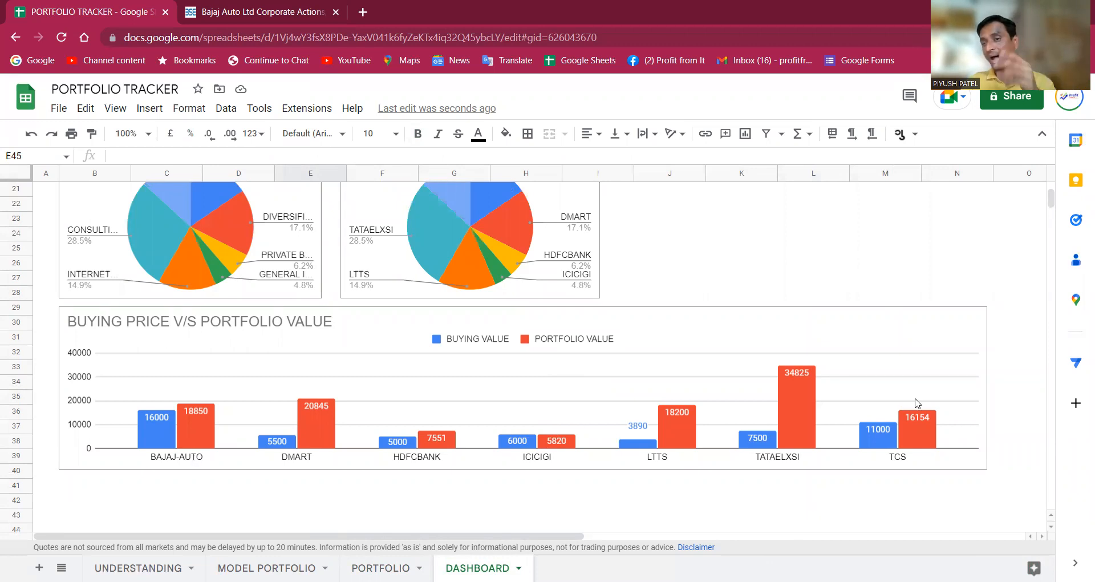
pyautogui.scroll(2, 870, 406)
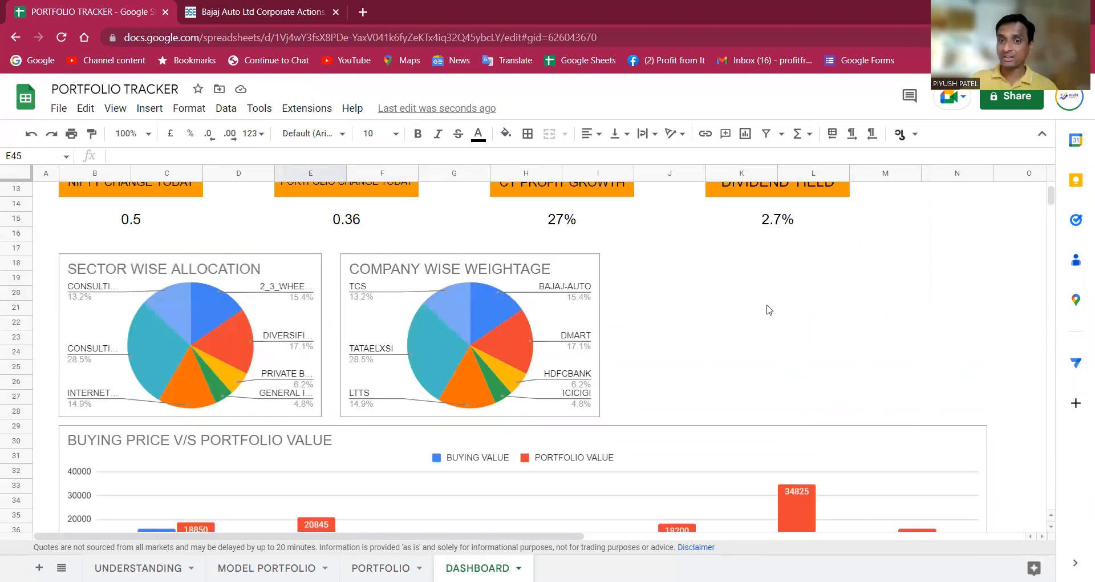
pyautogui.scroll(3, 797, 321)
pyautogui.scroll(-1, 819, 340)
pyautogui.scroll(-3, 819, 341)
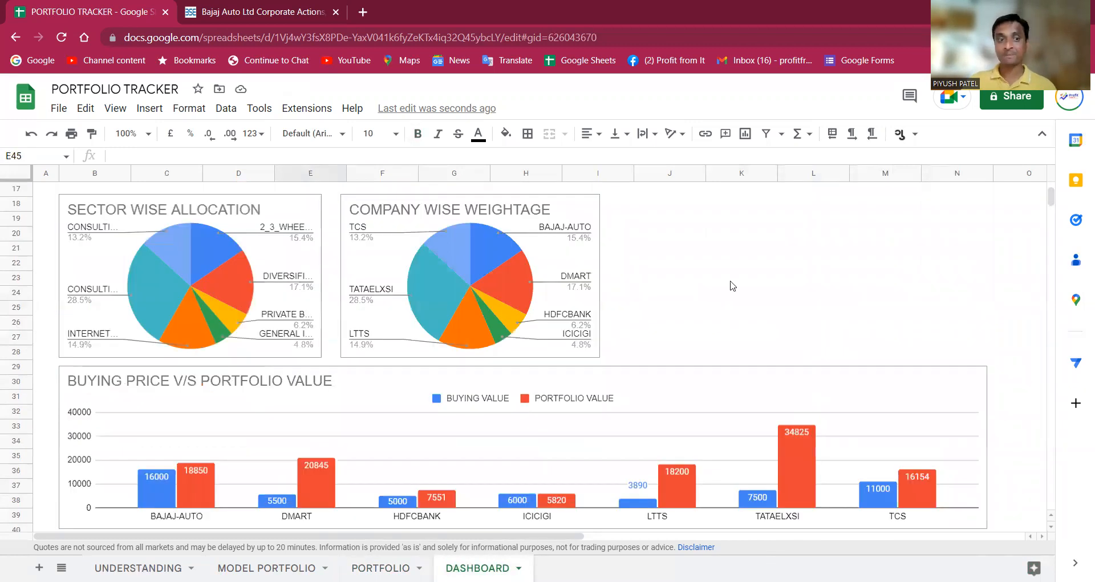
pyautogui.scroll(-1, 732, 286)
pyautogui.scroll(3, 733, 286)
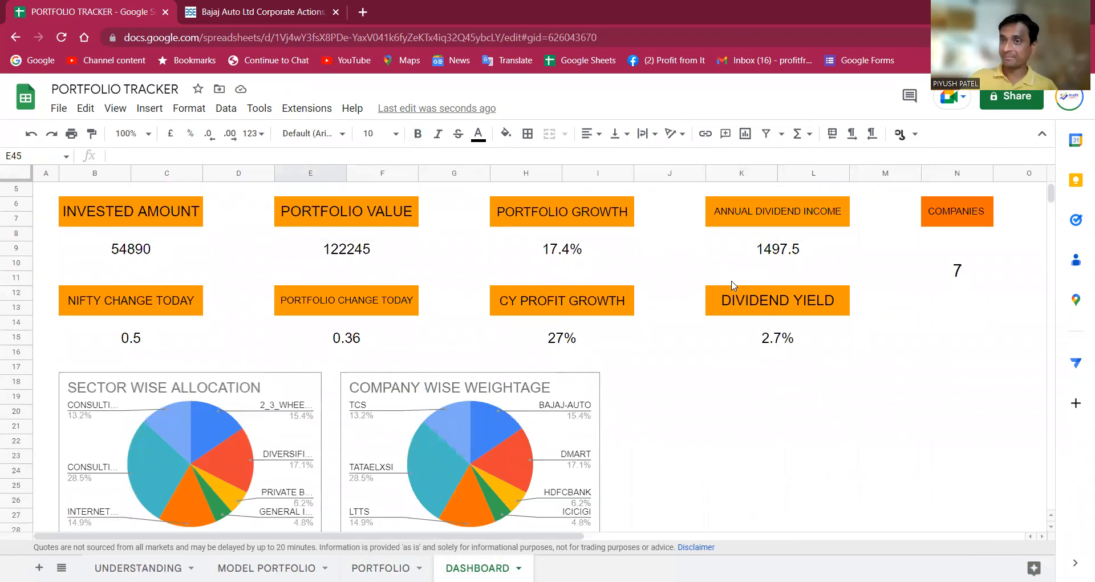
pyautogui.click(361, 340)
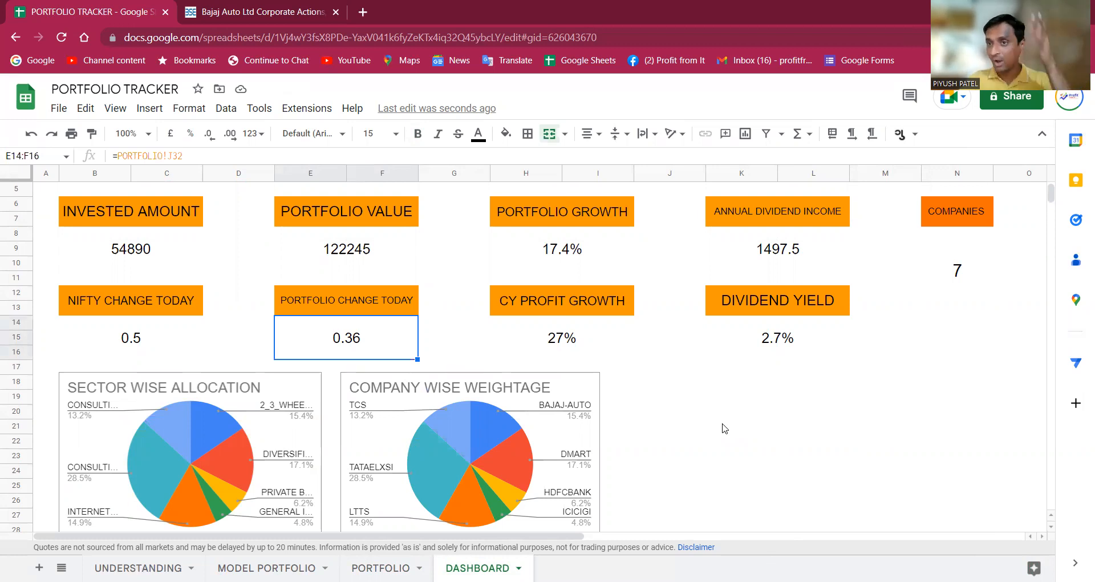
pyautogui.scroll(-6, 724, 428)
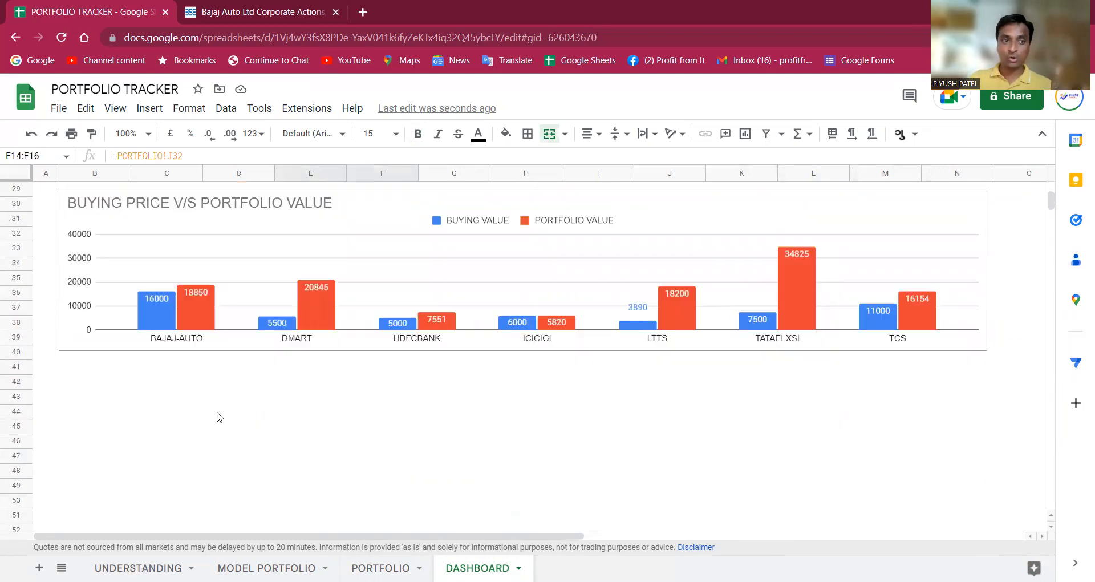
# Select B41 below the dashboard's column chart, and delete the original column chart from the PORTFOLIO sheet.
pyautogui.click(92, 371)
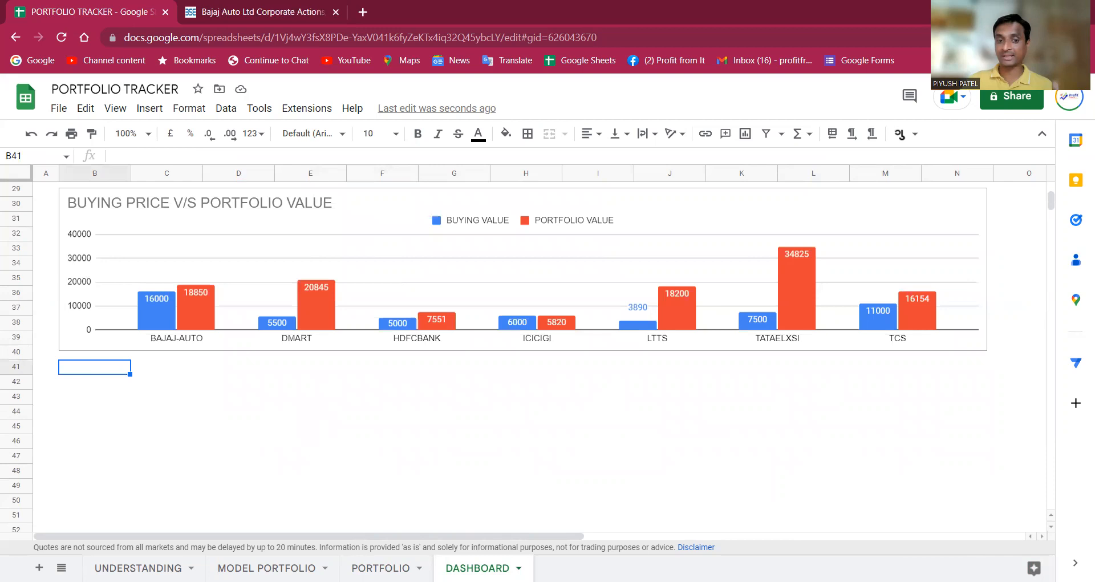
pyautogui.click(381, 568)
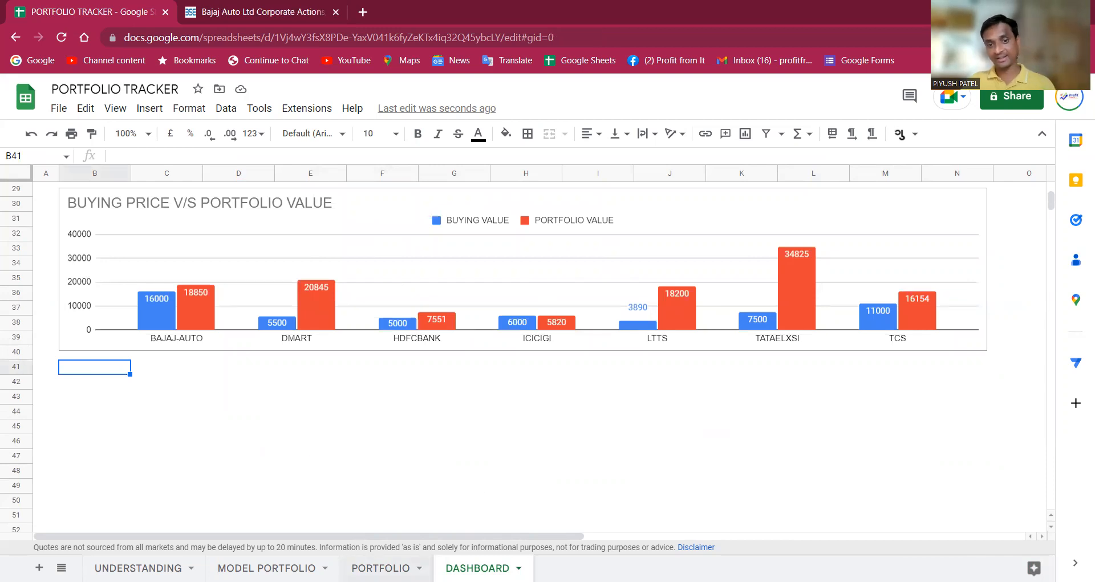
pyautogui.click(576, 366)
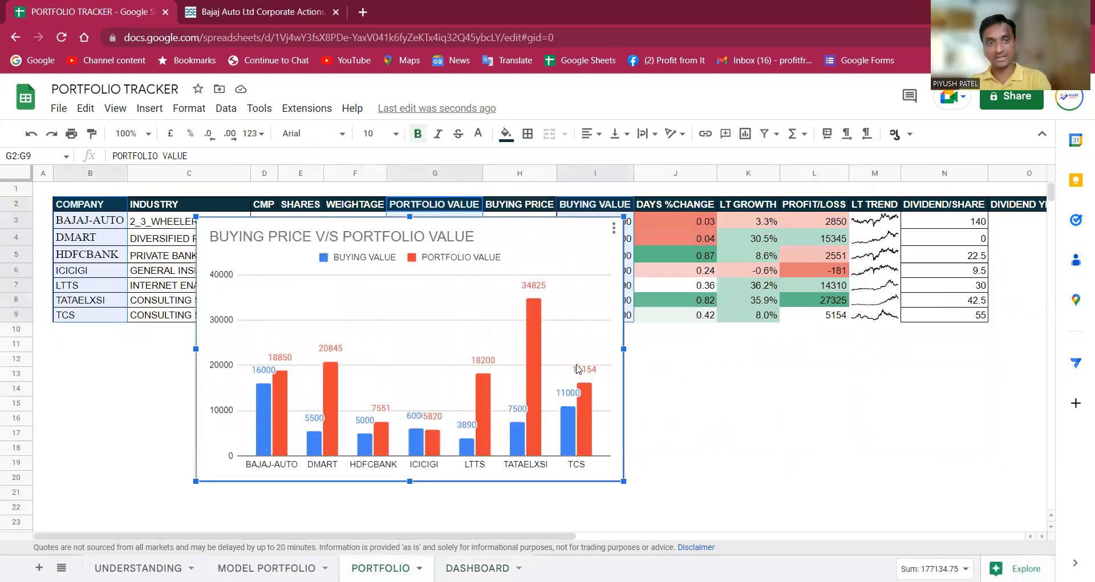
pyautogui.press('Delete')
pyautogui.click(356, 433)
# Insert a column chart on the PORTFOLIO sheet showing DAYS %CHANGE by COMPANY, from B2:B9 and J2:J9.
pyautogui.moveTo(96, 206); pyautogui.dragTo(93, 317)
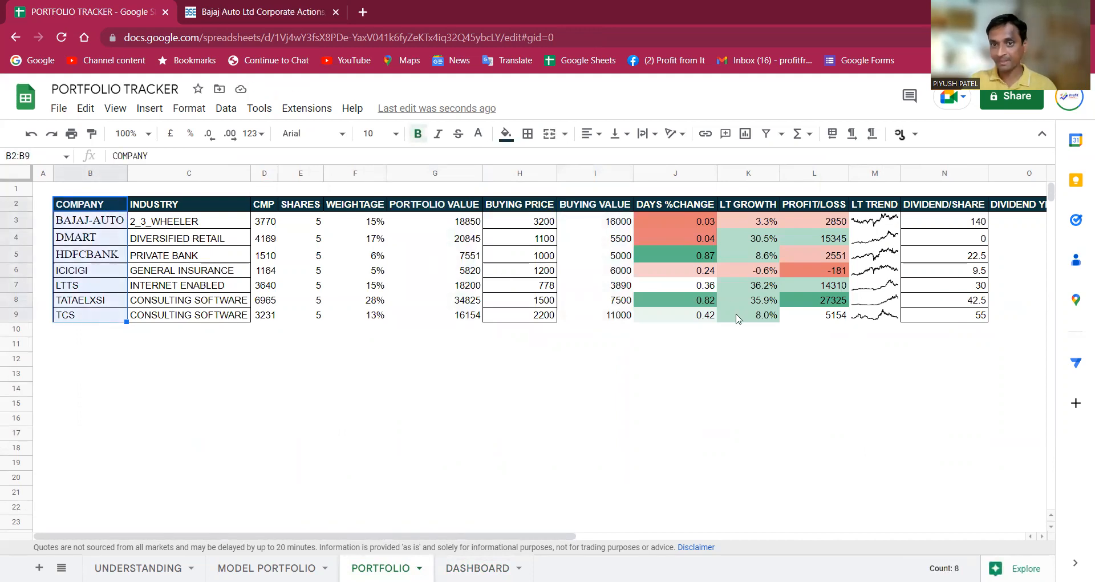
pyautogui.moveTo(696, 207); pyautogui.dragTo(696, 326)
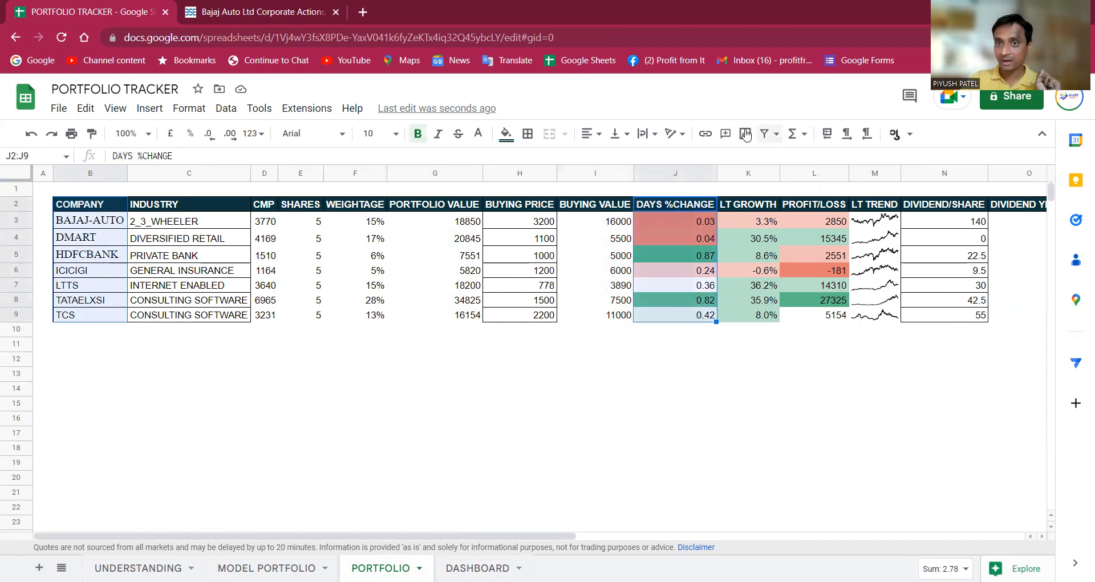
pyautogui.click(745, 133)
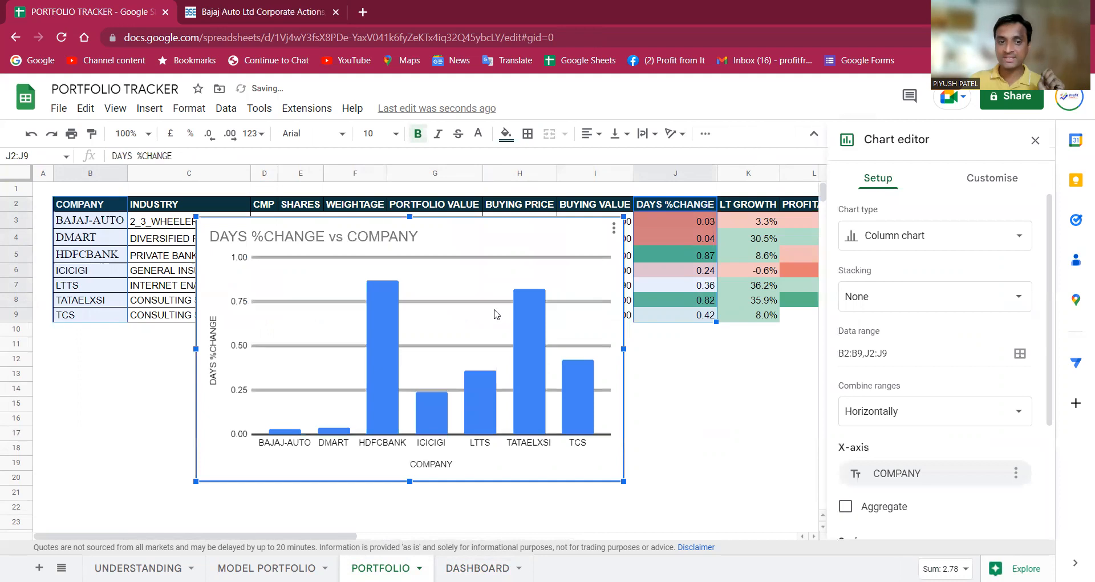
pyautogui.scroll(-3, 947, 348)
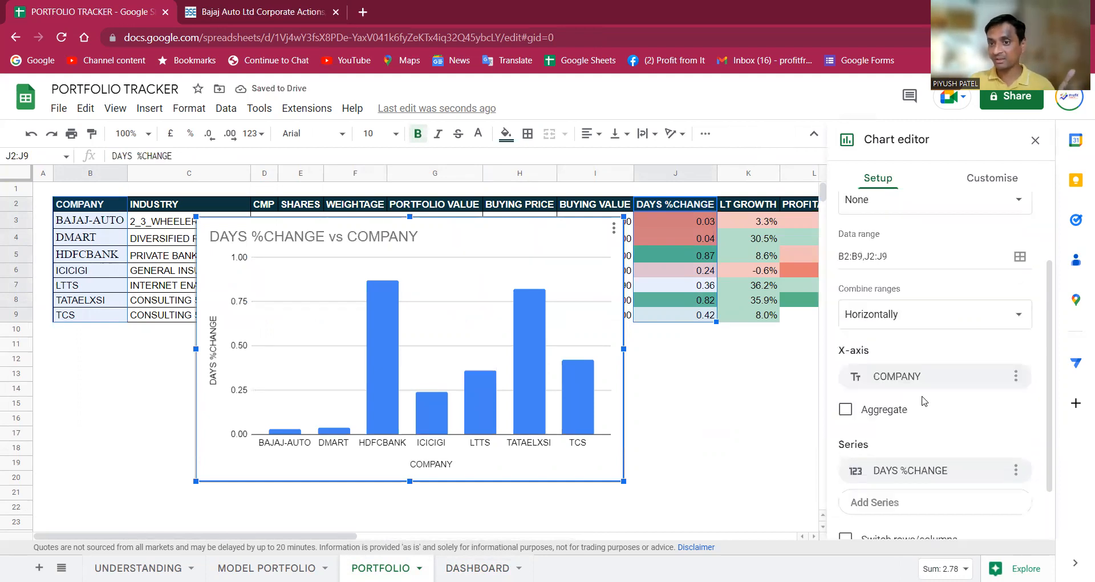
pyautogui.scroll(2, 924, 377)
pyautogui.scroll(2, 921, 348)
pyautogui.scroll(-2, 921, 348)
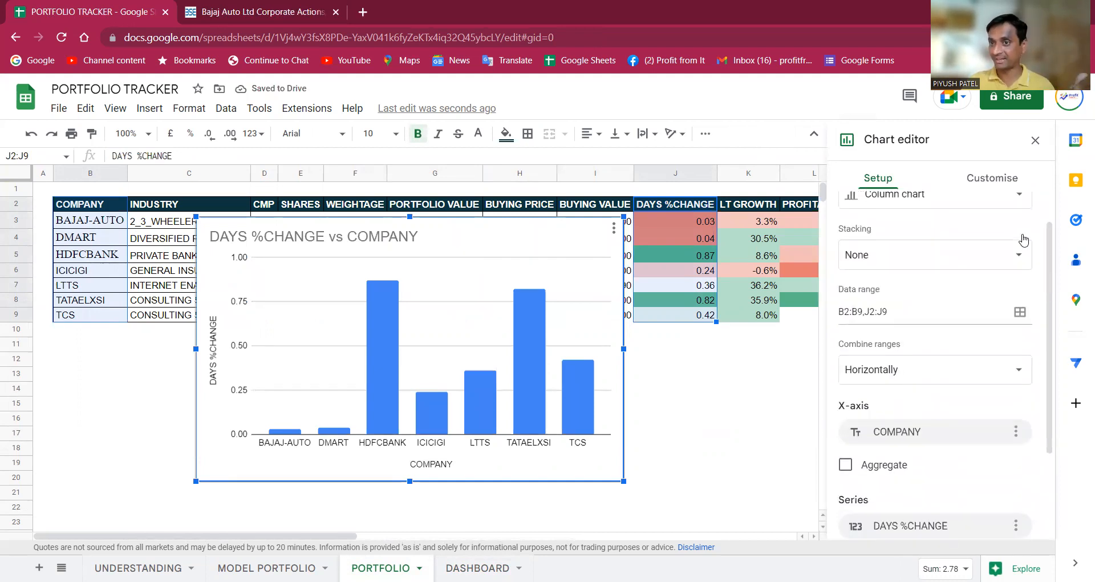
# Turn on data labels for the DAYS %CHANGE series of the new column chart.
pyautogui.click(992, 177)
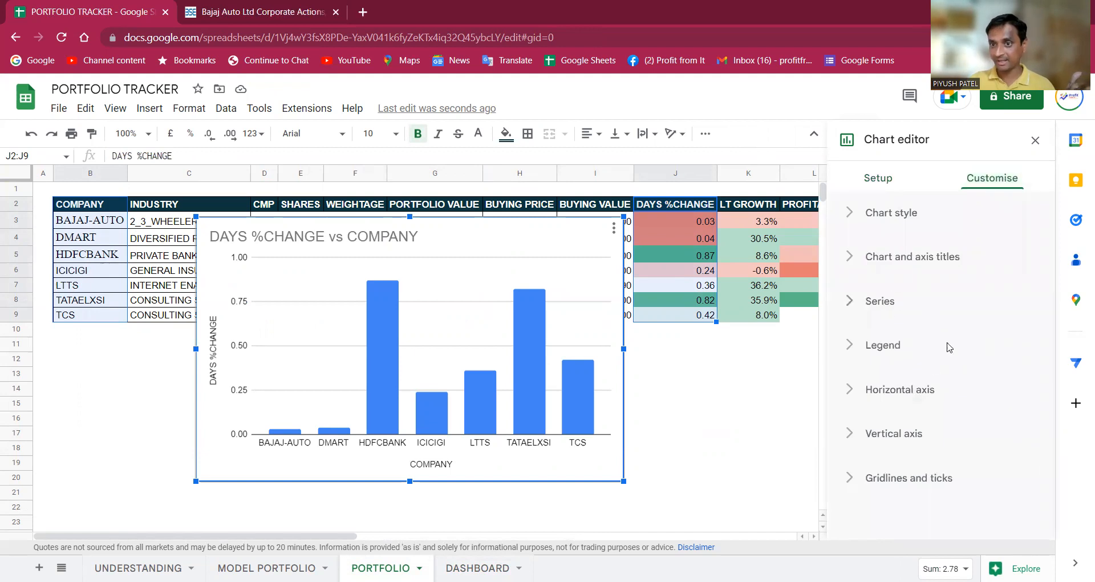
pyautogui.click(884, 300)
pyautogui.scroll(-5, 845, 493)
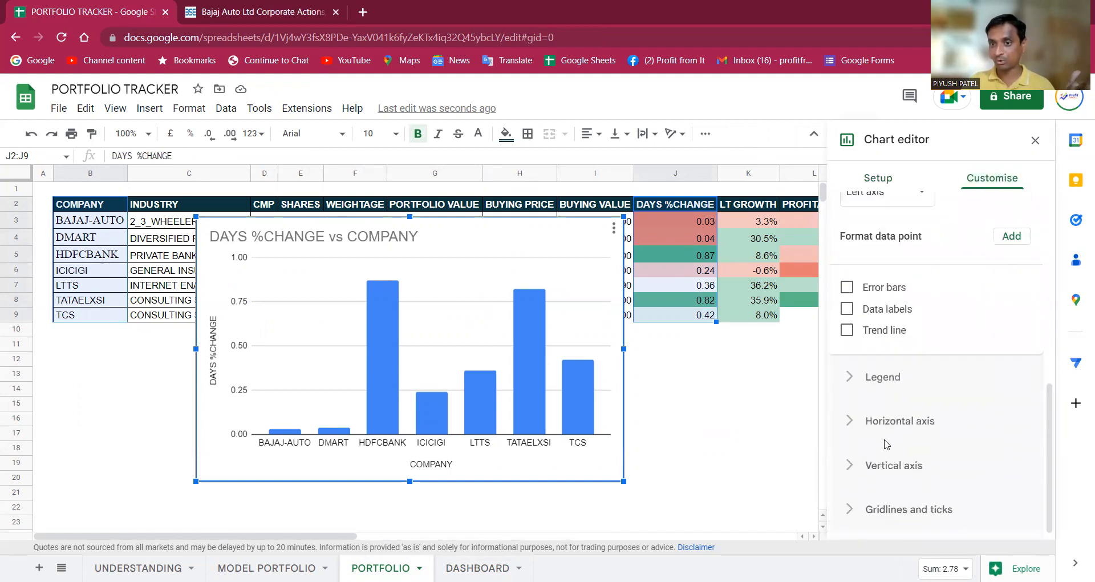
pyautogui.click(847, 306)
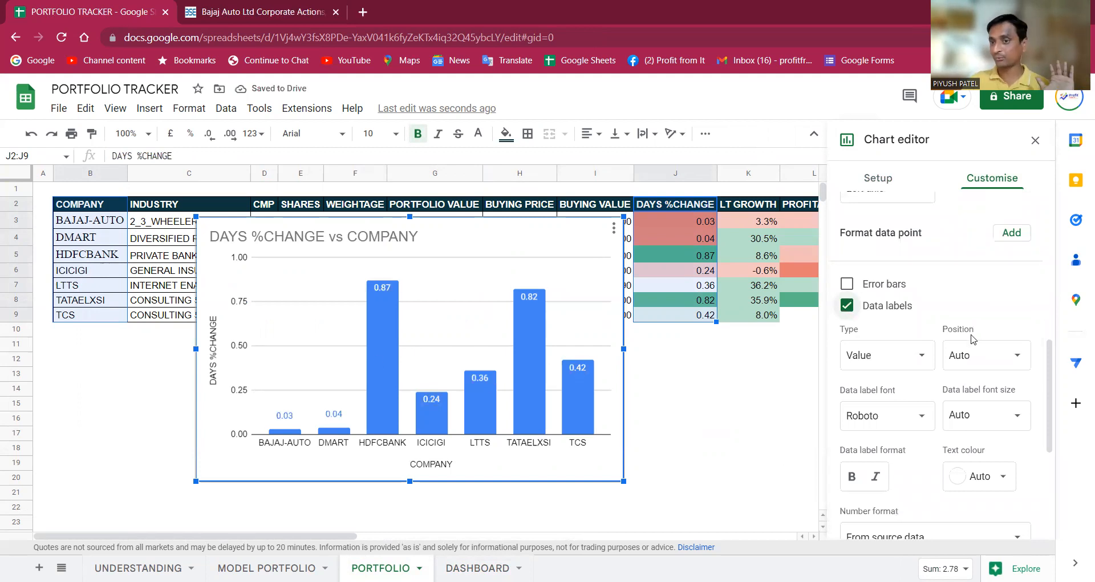
# Shorten the new chart's title to DAYS %CHANGE and close the chart editor.
pyautogui.scroll(6, 972, 339)
pyautogui.scroll(1, 972, 339)
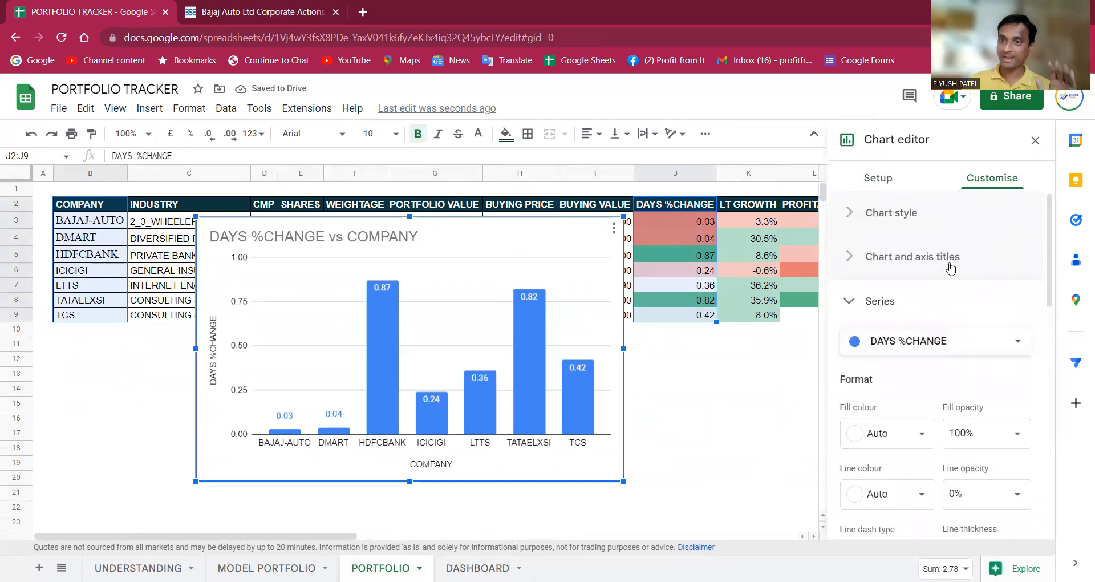
pyautogui.click(947, 263)
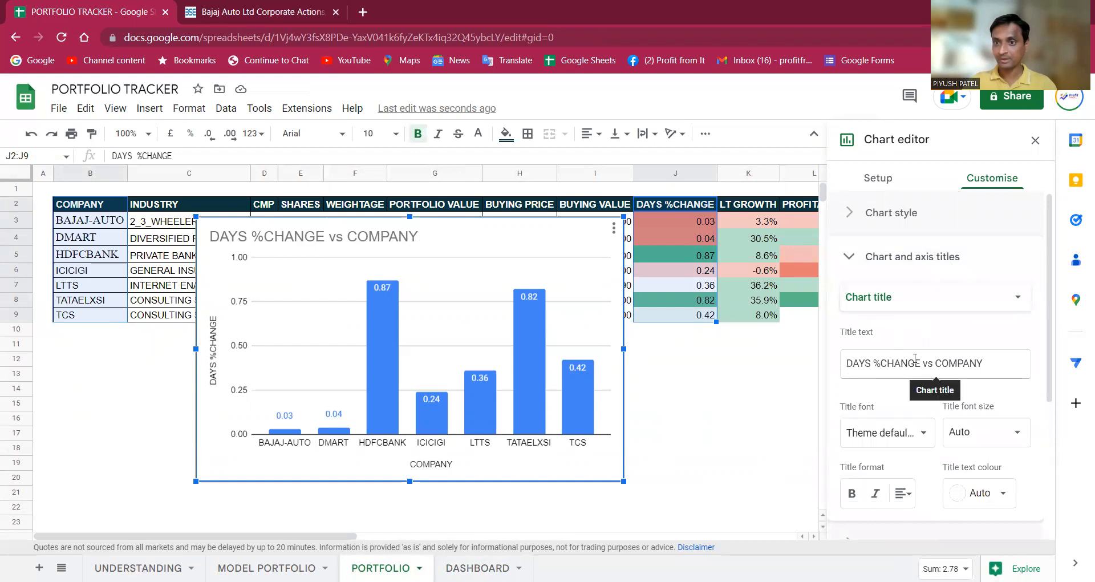
pyautogui.click(987, 365)
pyautogui.press('BackSpace')
pyautogui.press('BackSpace')
pyautogui.press('BackSpace')
pyautogui.press('BackSpace')
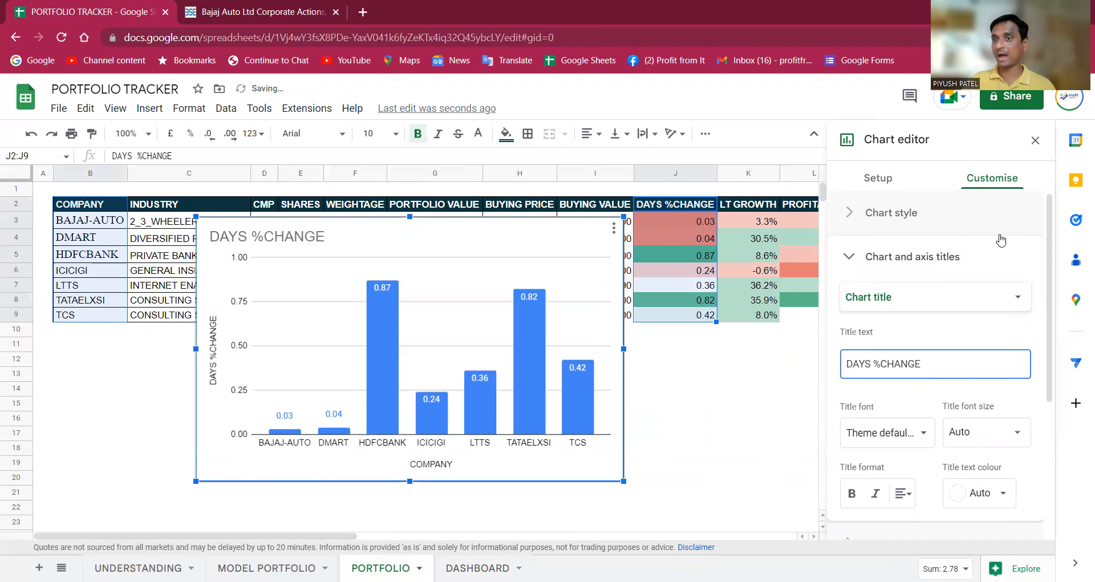
pyautogui.click(1035, 140)
# Copy the DAYS %CHANGE chart and paste it into the DASHBOARD sheet.
pyautogui.click(502, 268)
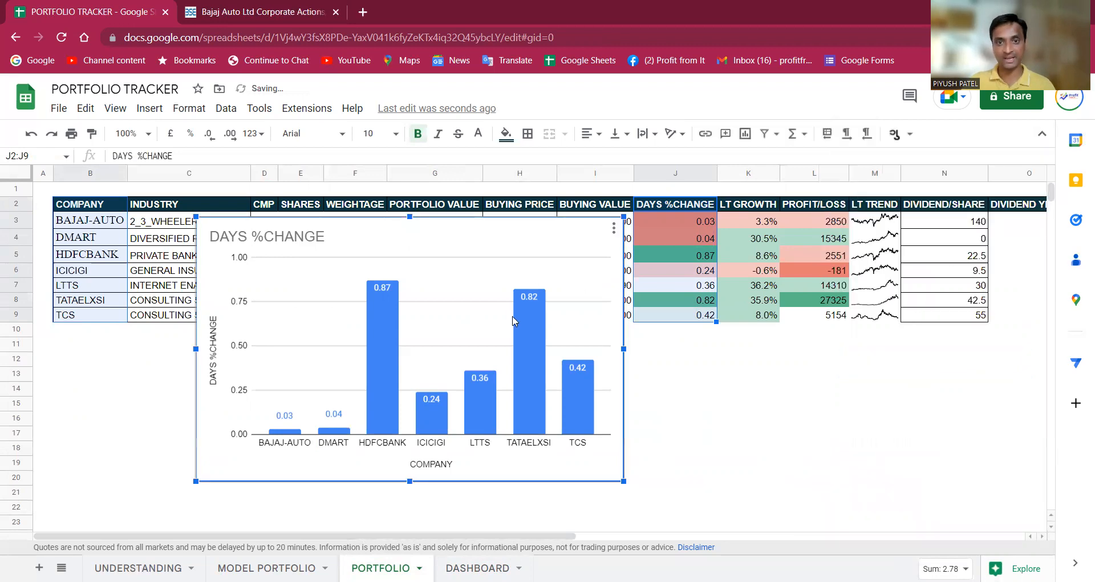
pyautogui.click(614, 228)
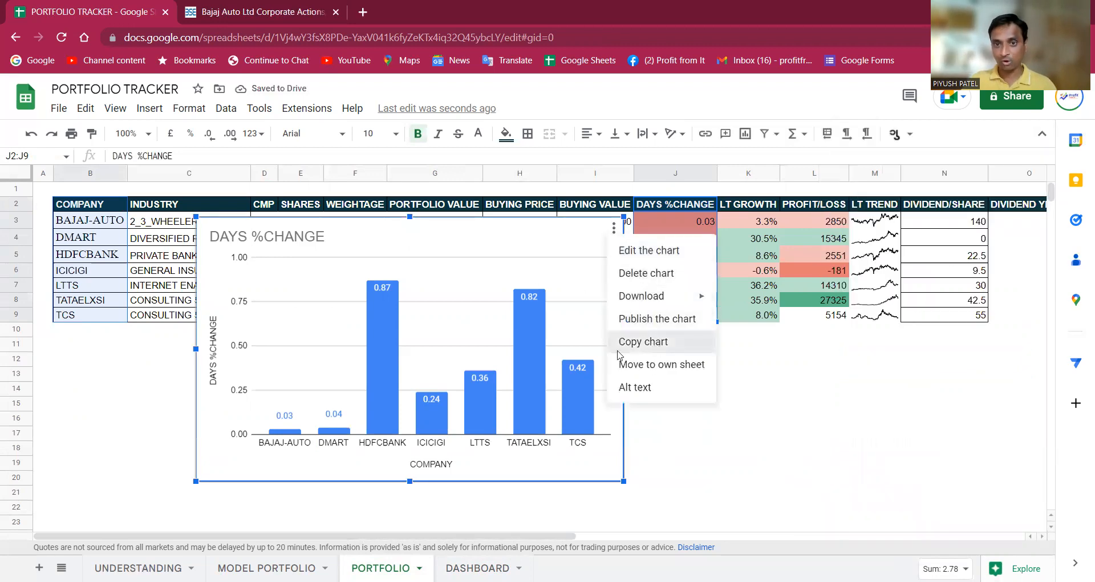
pyautogui.click(656, 342)
pyautogui.hotkey('ctrl', 'shift', 'pagedown')
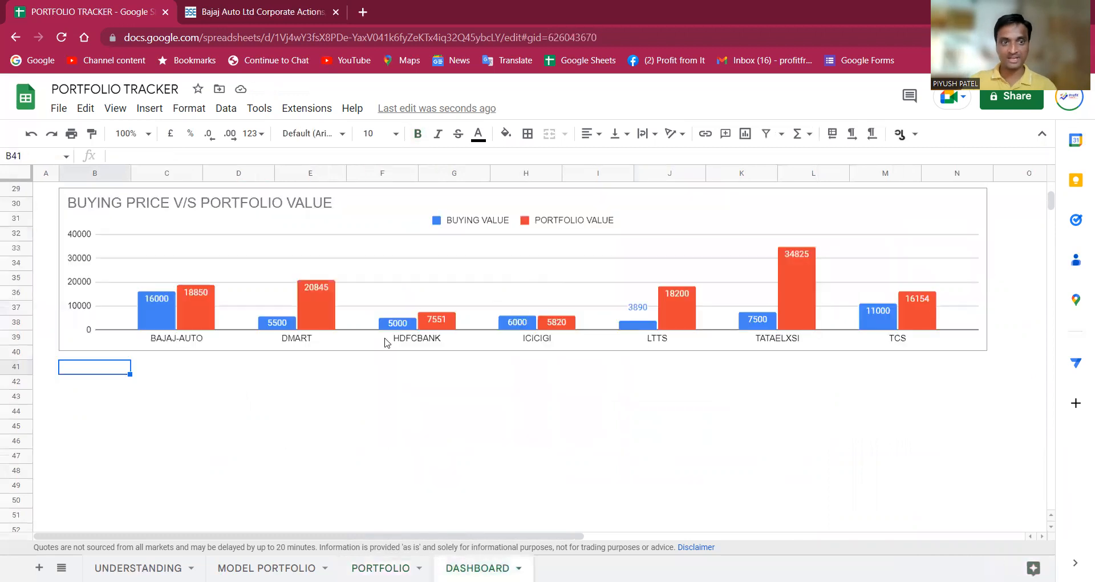
pyautogui.hotkey('ctrl', 'v')
# Position the DAYS %CHANGE chart directly below the buying-versus-portfolio chart, reduce its height to end around row 53, and widen it into column N.
pyautogui.moveTo(325, 410); pyautogui.dragTo(300, 399)
pyautogui.scroll(-5, 492, 415)
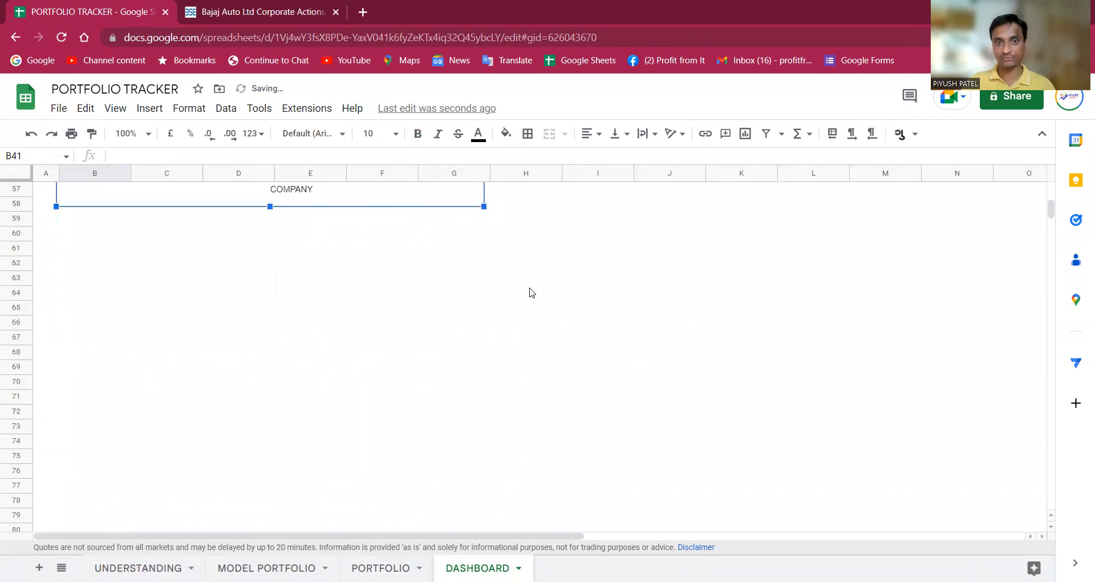
pyautogui.scroll(1, 530, 291)
pyautogui.scroll(3, 496, 297)
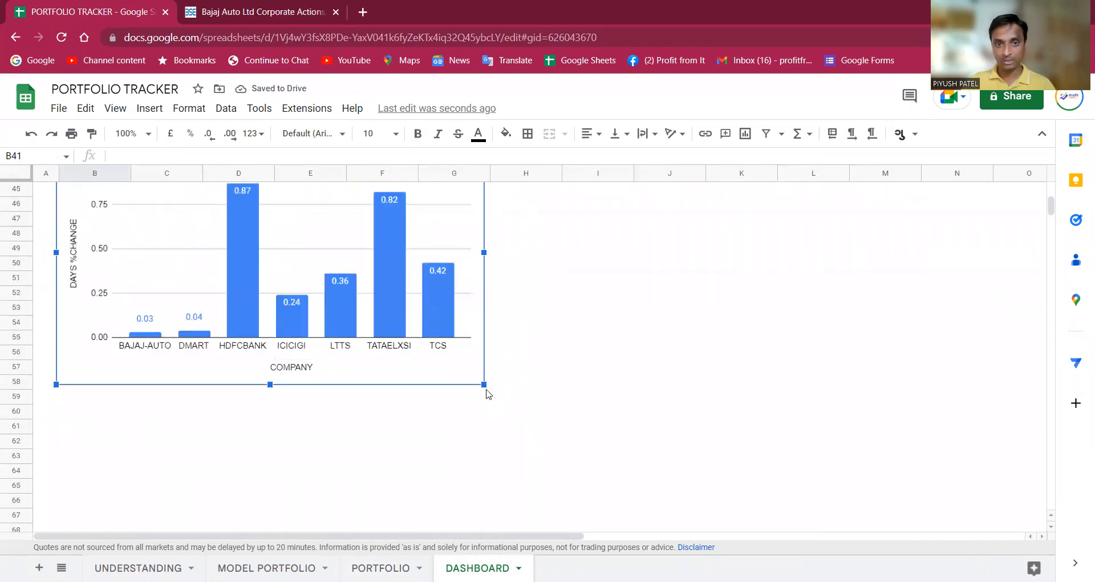
pyautogui.moveTo(484, 385); pyautogui.dragTo(370, 314)
pyautogui.scroll(4, 448, 342)
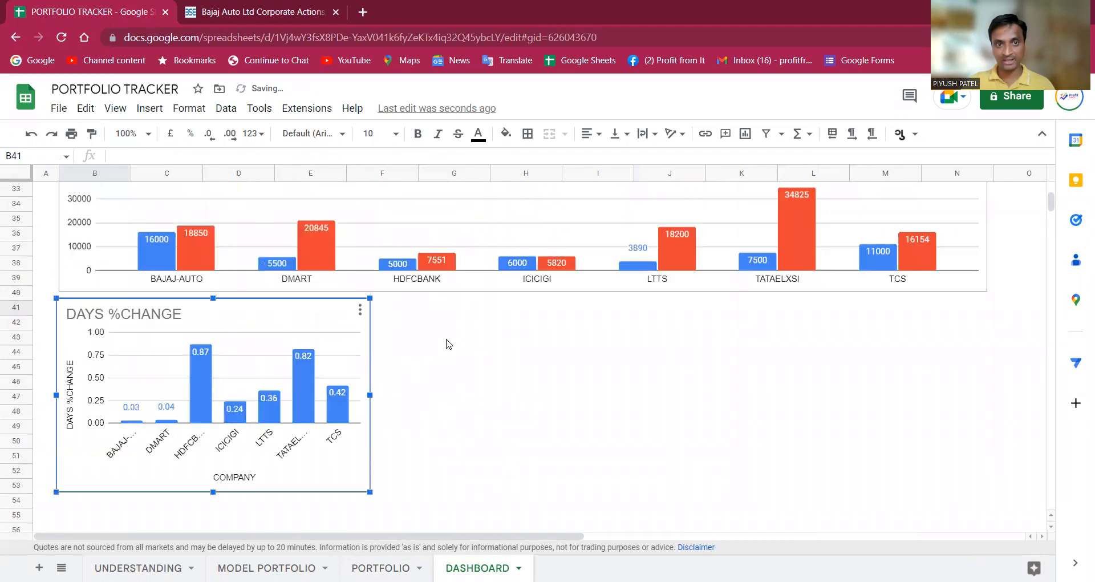
pyautogui.moveTo(369, 394); pyautogui.dragTo(982, 394)
pyautogui.click(809, 518)
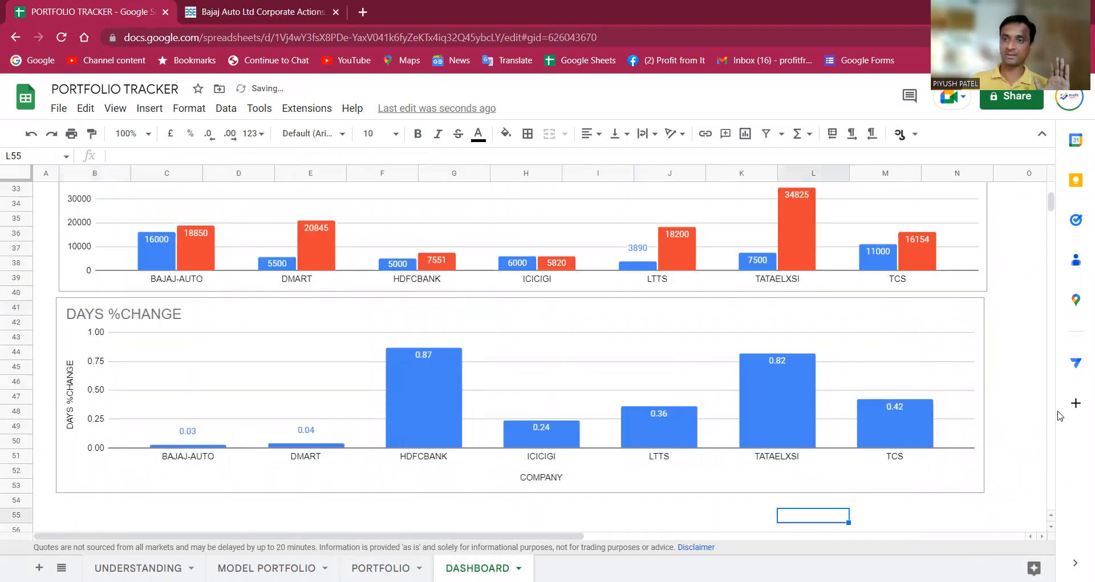
# Review the dashboard layout and examine the empty area J18:N28 beside the pie charts as space for another chart.
pyautogui.click(1025, 411)
pyautogui.scroll(5, 732, 426)
pyautogui.scroll(2, 732, 426)
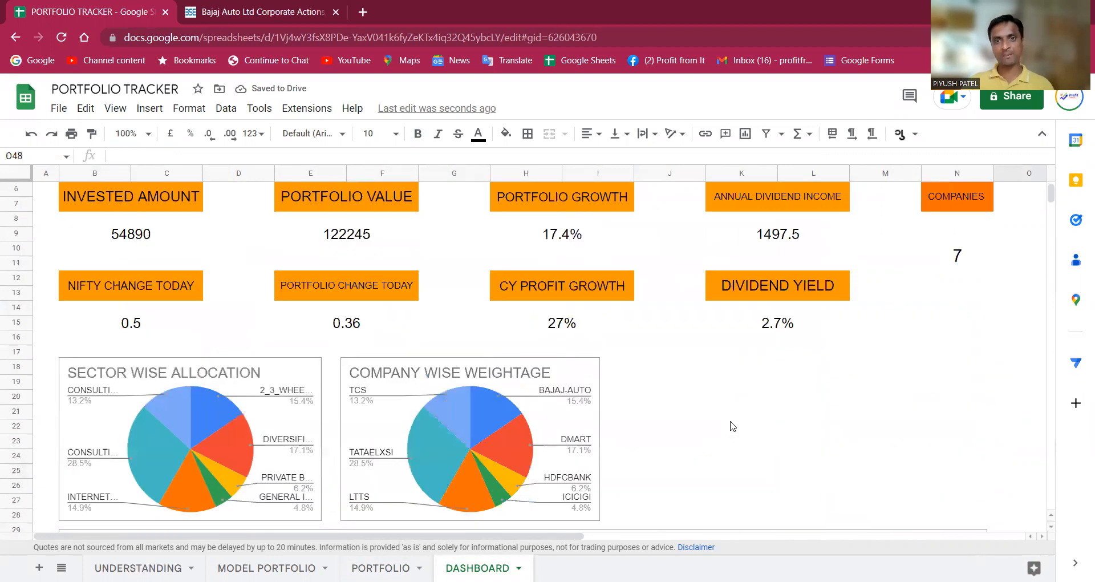
pyautogui.scroll(1, 733, 426)
pyautogui.moveTo(677, 388); pyautogui.dragTo(949, 444)
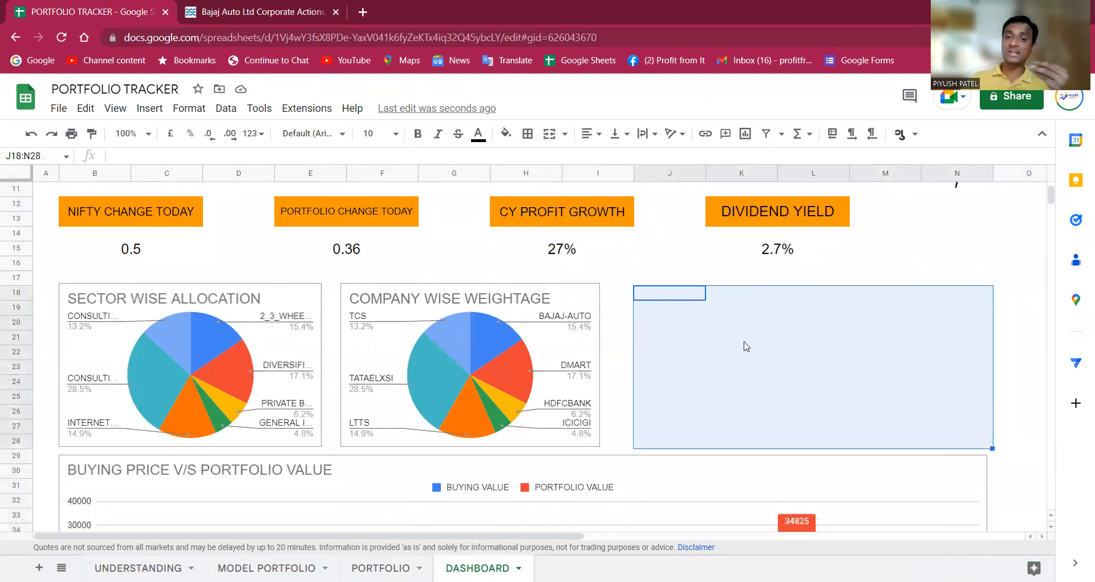
pyautogui.click(735, 332)
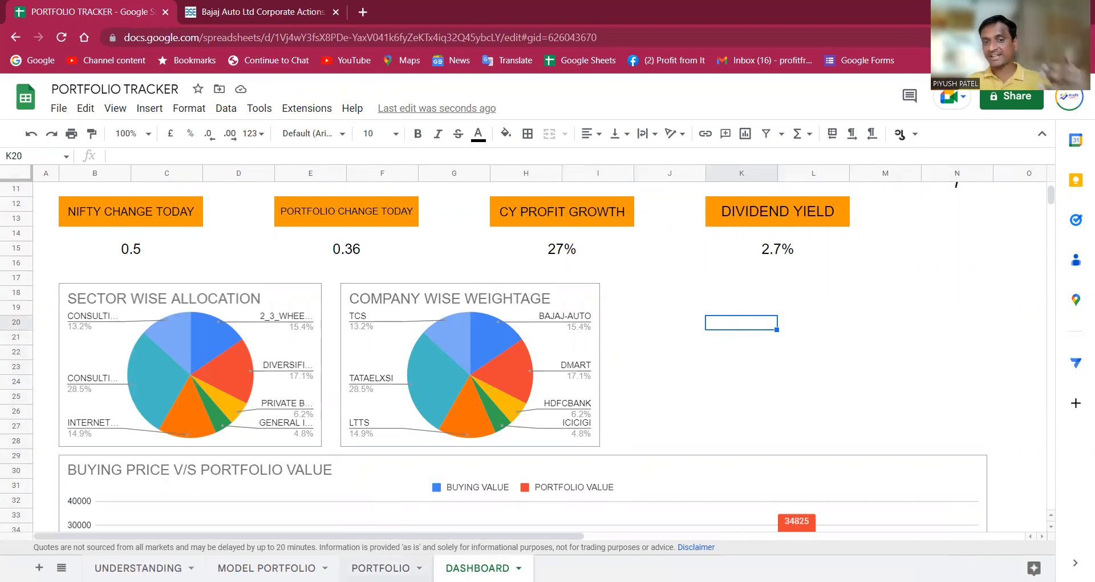
pyautogui.click(387, 568)
pyautogui.click(459, 565)
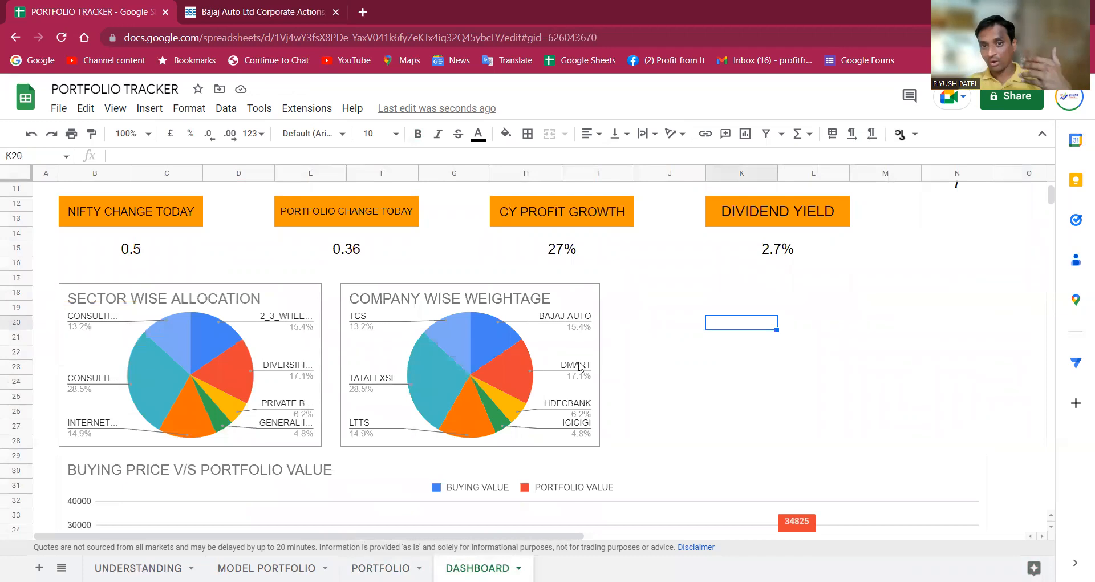
pyautogui.click(647, 299)
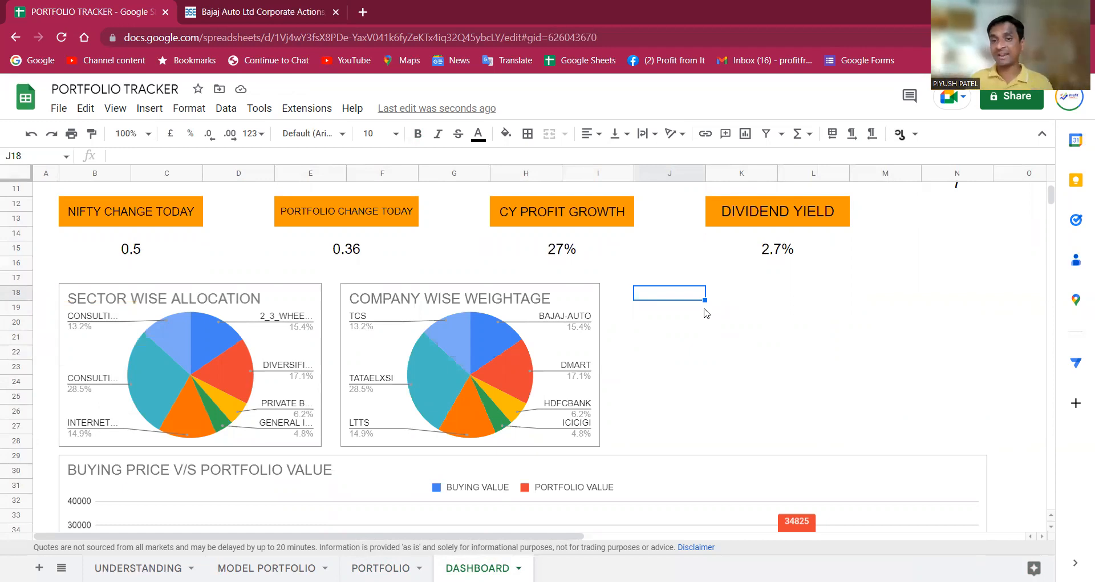
pyautogui.hotkey('ctrl', 'c')
pyautogui.click(722, 375)
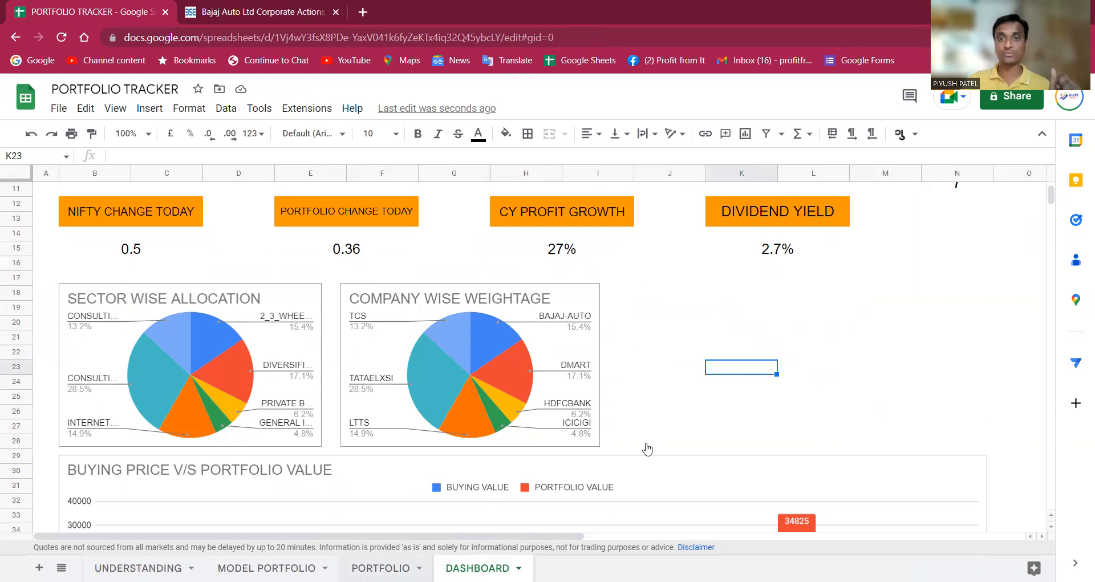
# Delete the original DAYS %CHANGE chart from the PORTFOLIO sheet.
pyautogui.hotkey('ctrl', 'pageup')
pyautogui.click(556, 383)
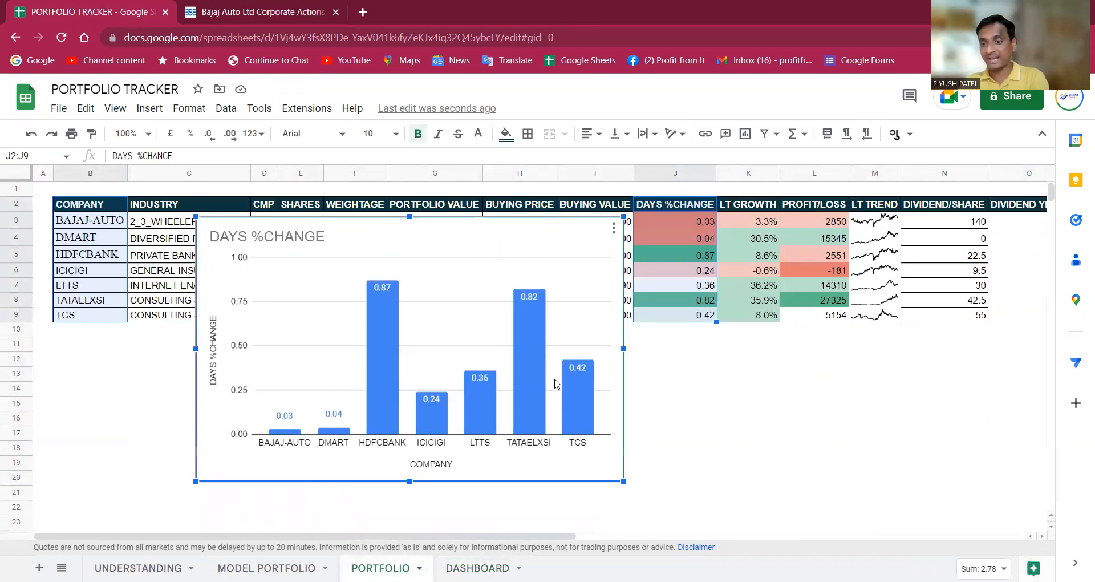
pyautogui.press('Delete')
pyautogui.click(753, 433)
# Insert a column chart of DIVIDEND INCOME by COMPANY from ranges B2:B9 and Q2:Q9 on the PORTFOLIO sheet.
pyautogui.moveTo(81, 205); pyautogui.dragTo(85, 315)
pyautogui.moveTo(447, 537); pyautogui.dragTo(703, 516)
pyautogui.moveTo(806, 207); pyautogui.dragTo(804, 316)
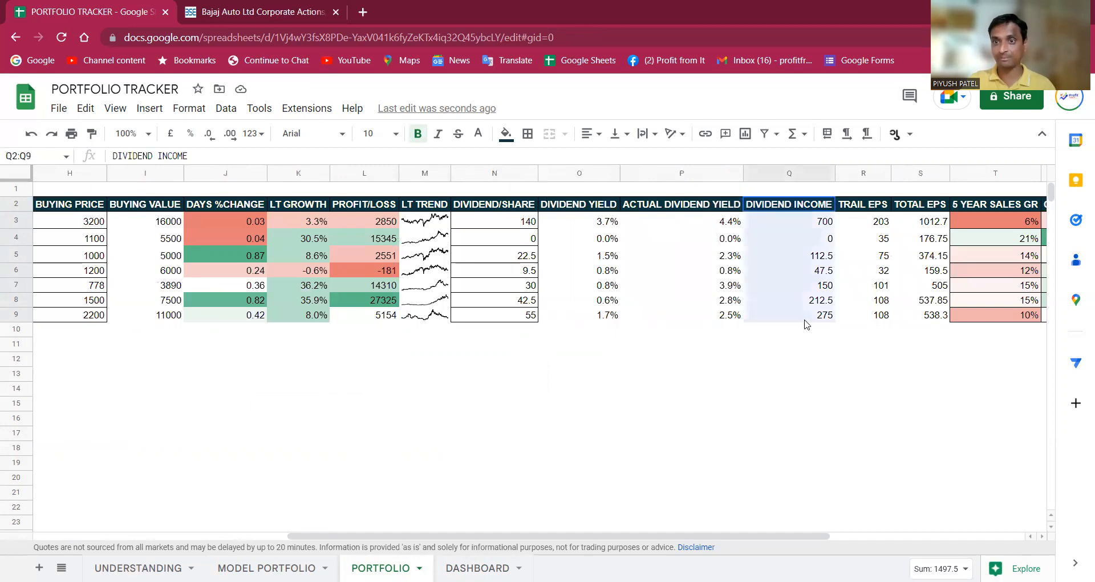
pyautogui.click(745, 135)
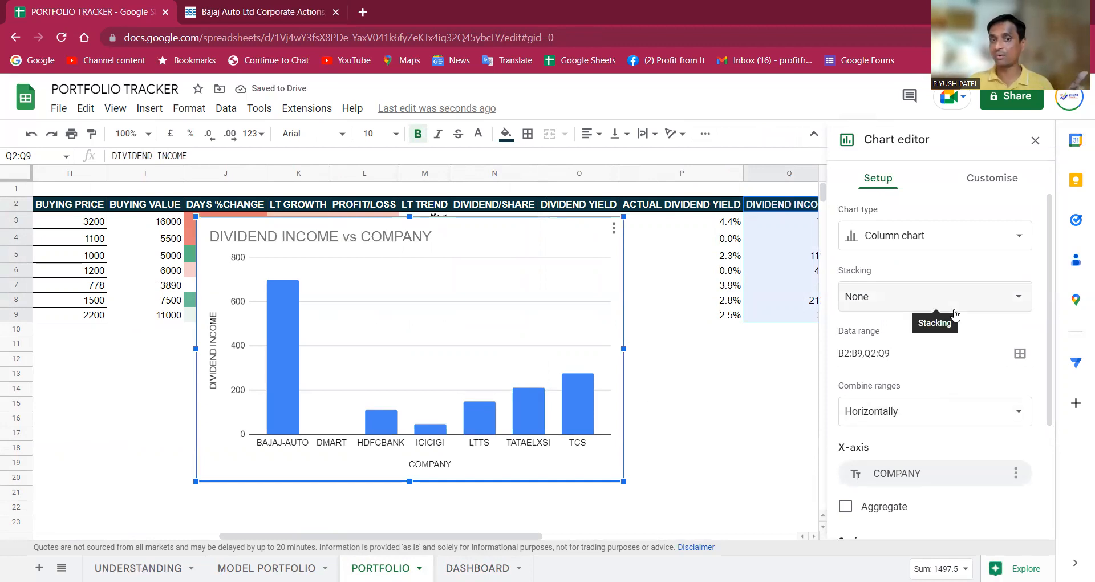
# Turn on data labels for the DIVIDEND INCOME series of the new column chart.
pyautogui.scroll(-5, 955, 313)
pyautogui.scroll(4, 955, 314)
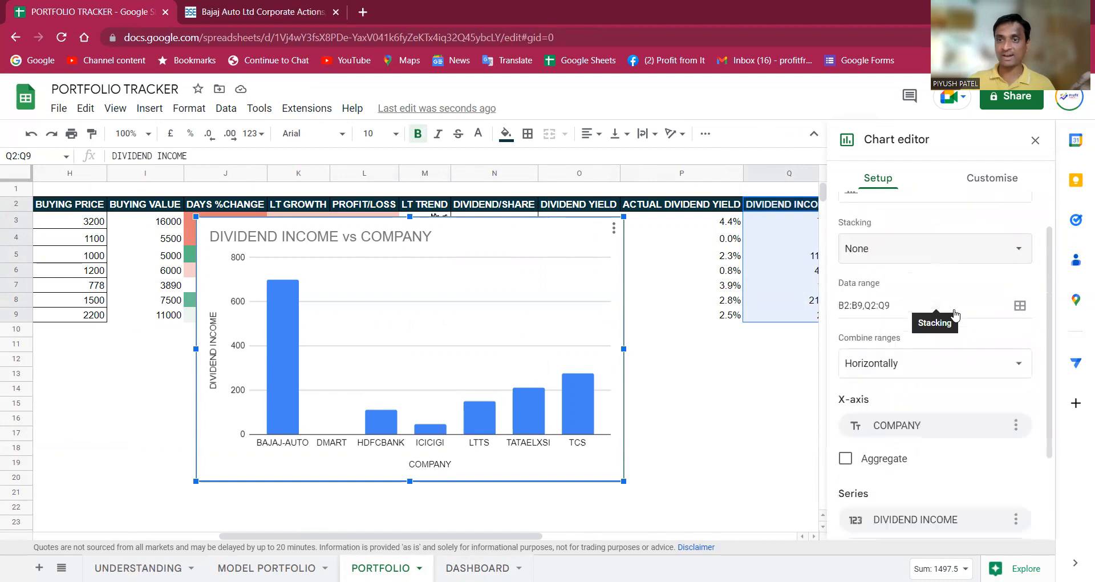
pyautogui.scroll(-2, 955, 314)
pyautogui.scroll(3, 955, 314)
pyautogui.click(993, 179)
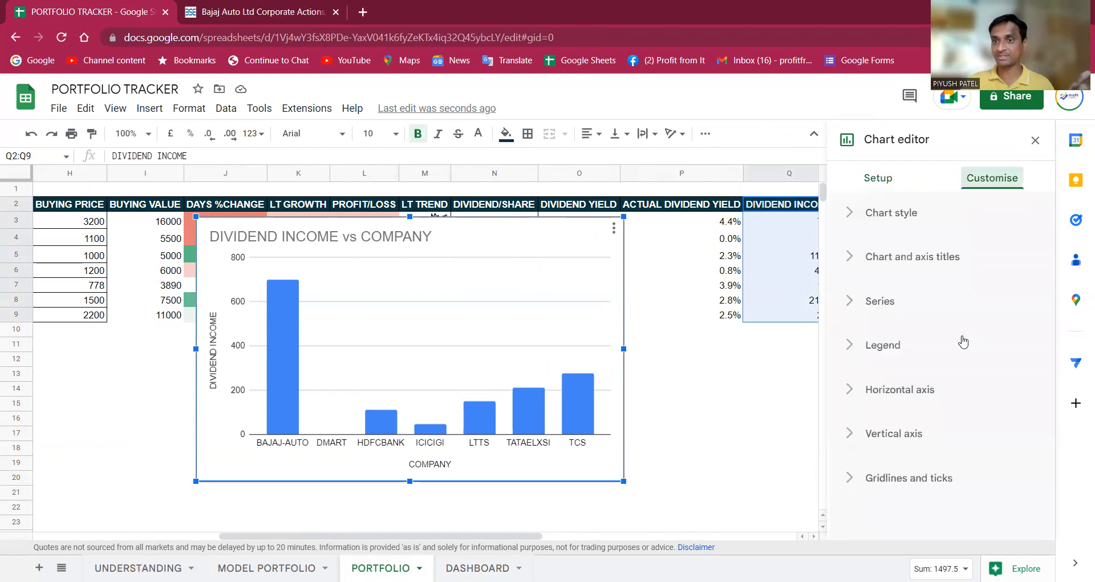
pyautogui.click(886, 305)
pyautogui.scroll(-3, 918, 433)
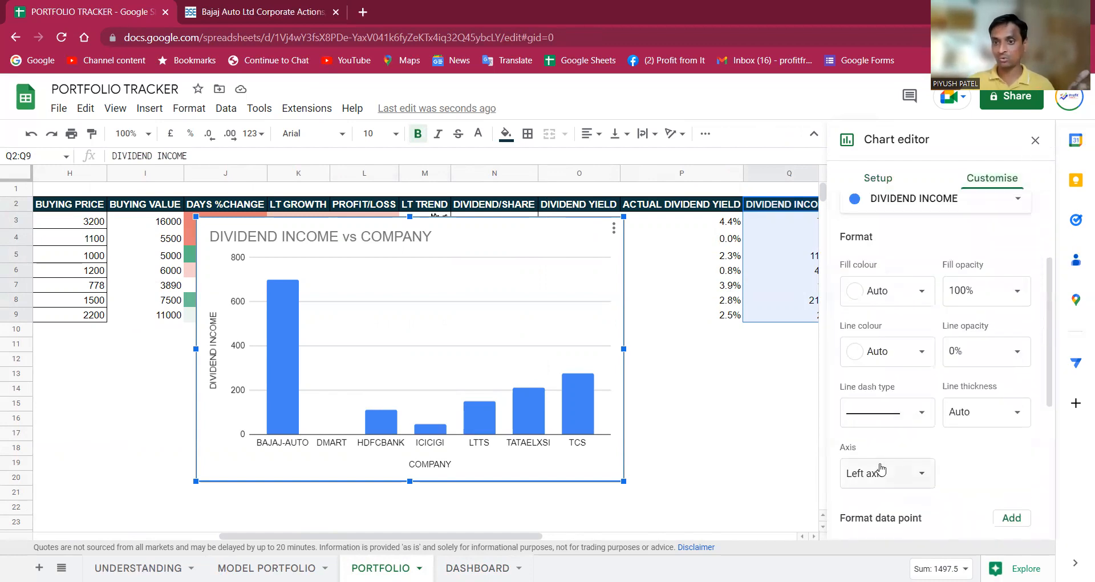
pyautogui.scroll(-2, 918, 456)
pyautogui.click(847, 519)
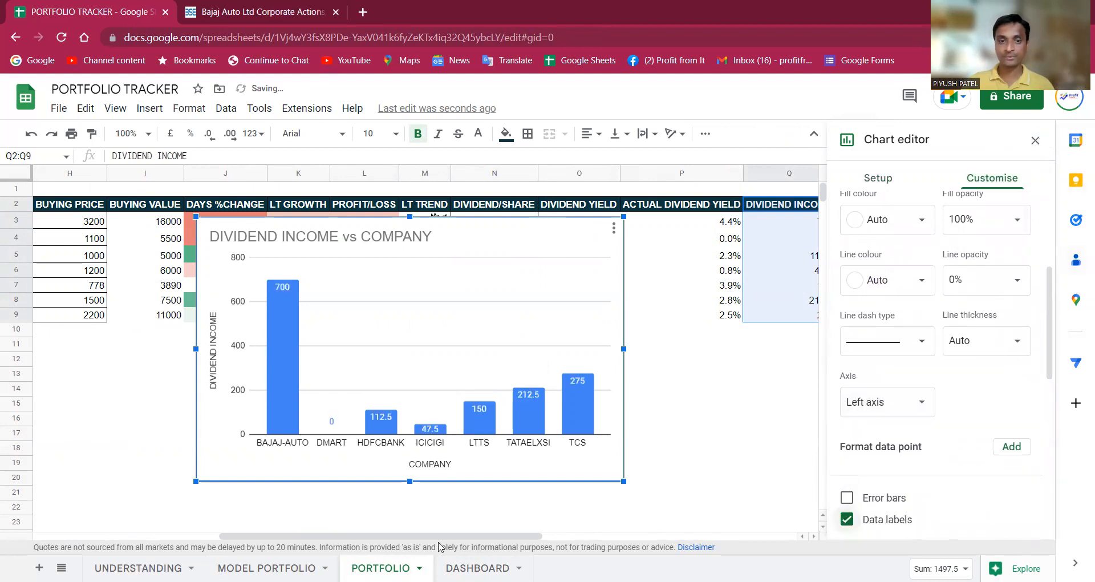
# Copy the DIVIDEND INCOME vs COMPANY chart and paste it into the DASHBOARD sheet at cell J18.
pyautogui.click(477, 567)
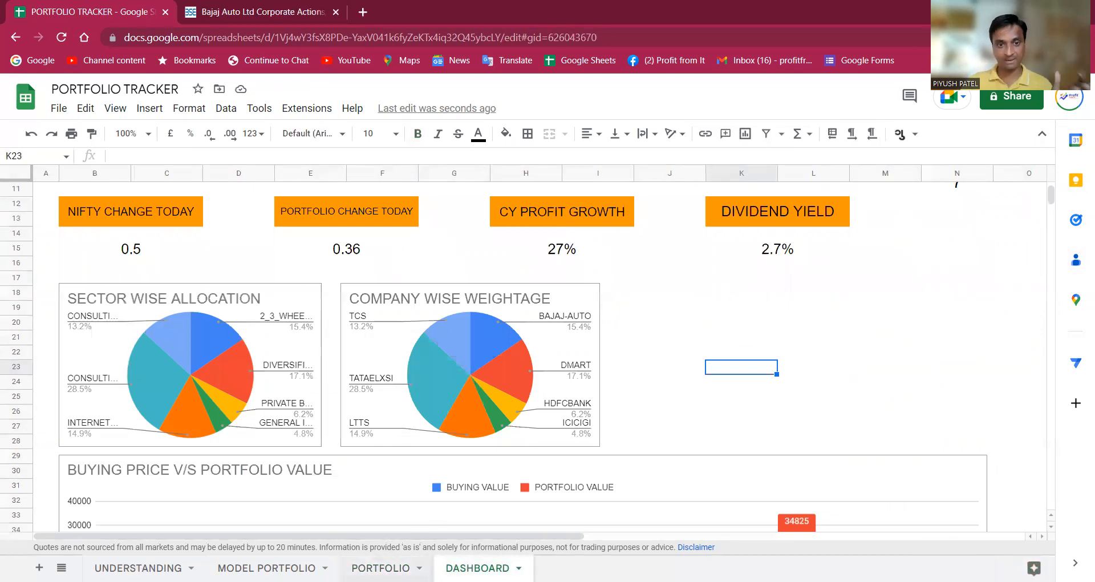
pyautogui.click(381, 567)
pyautogui.click(596, 247)
pyautogui.click(613, 228)
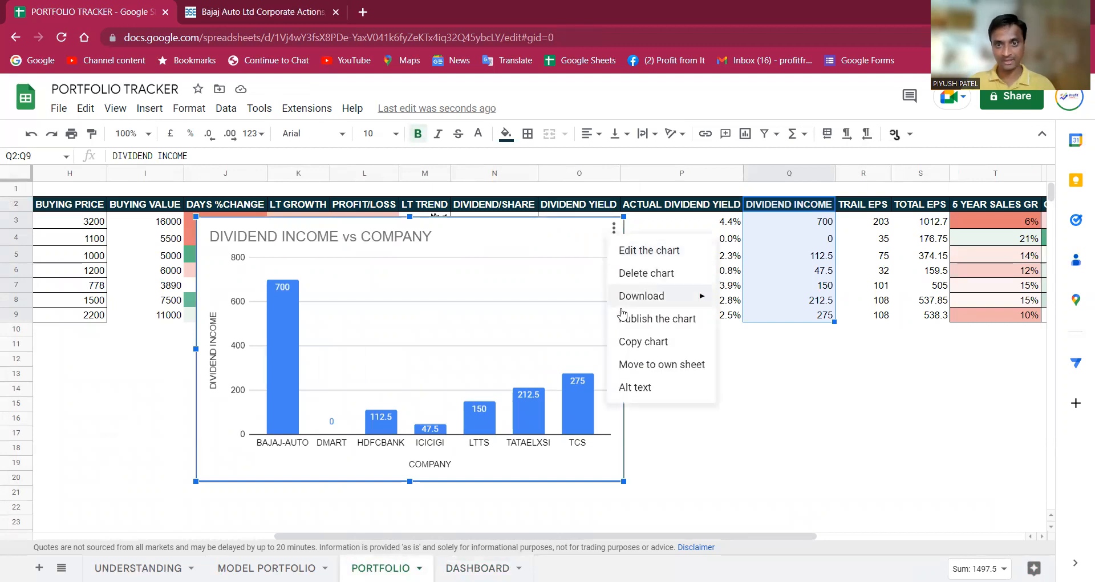
pyautogui.click(633, 342)
pyautogui.click(478, 568)
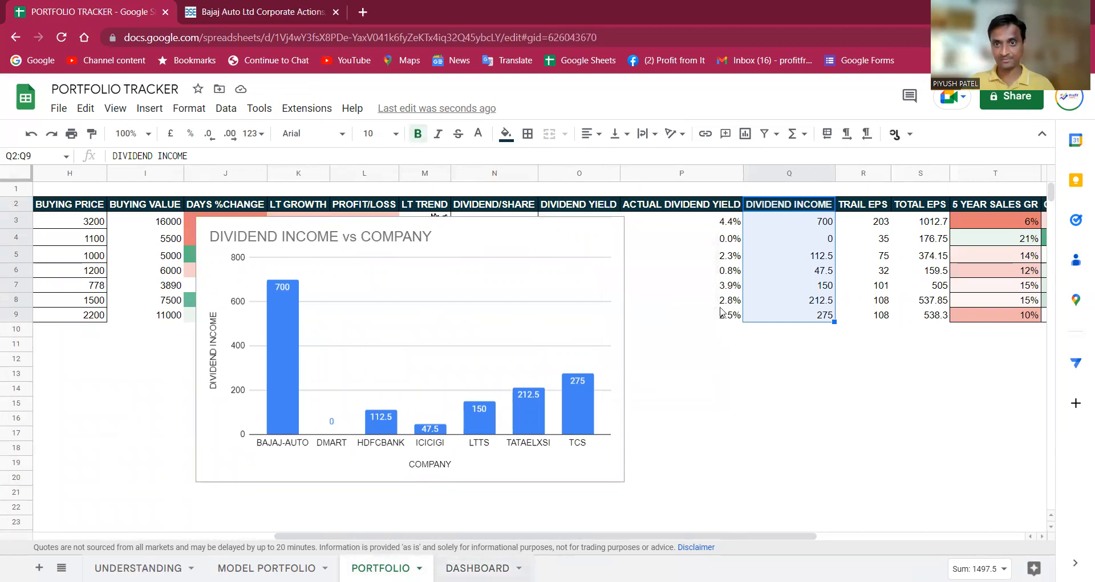
pyautogui.click(644, 294)
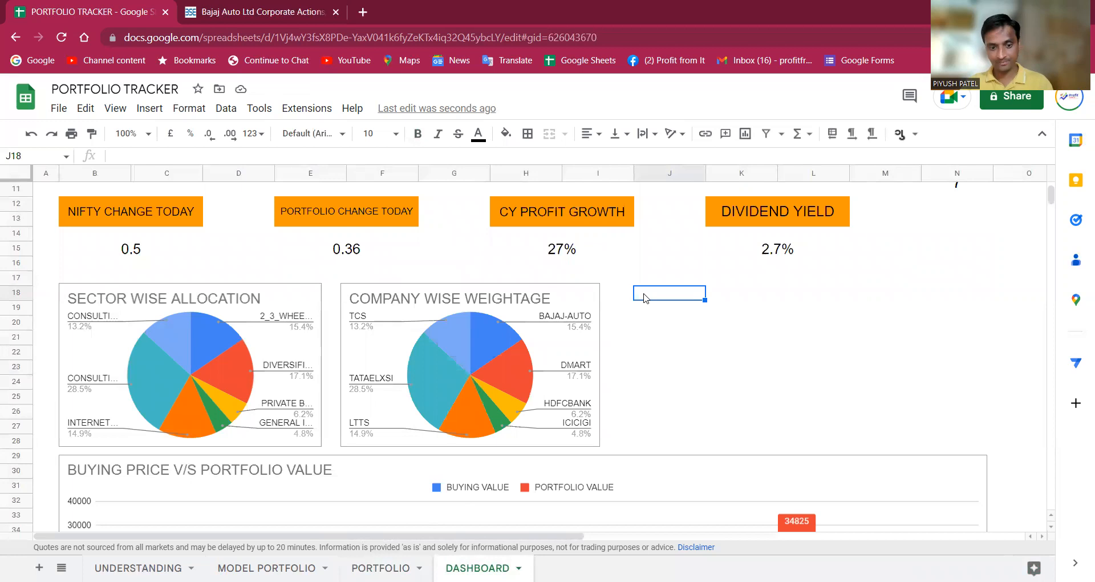
pyautogui.hotkey('ctrl', 'v')
# Place the dividend income chart beside the COMPANY WISE WEIGHTAGE pie, shrink it to rows 18 to 28, and widen it to match the charts below in column N.
pyautogui.moveTo(782, 378); pyautogui.dragTo(740, 364)
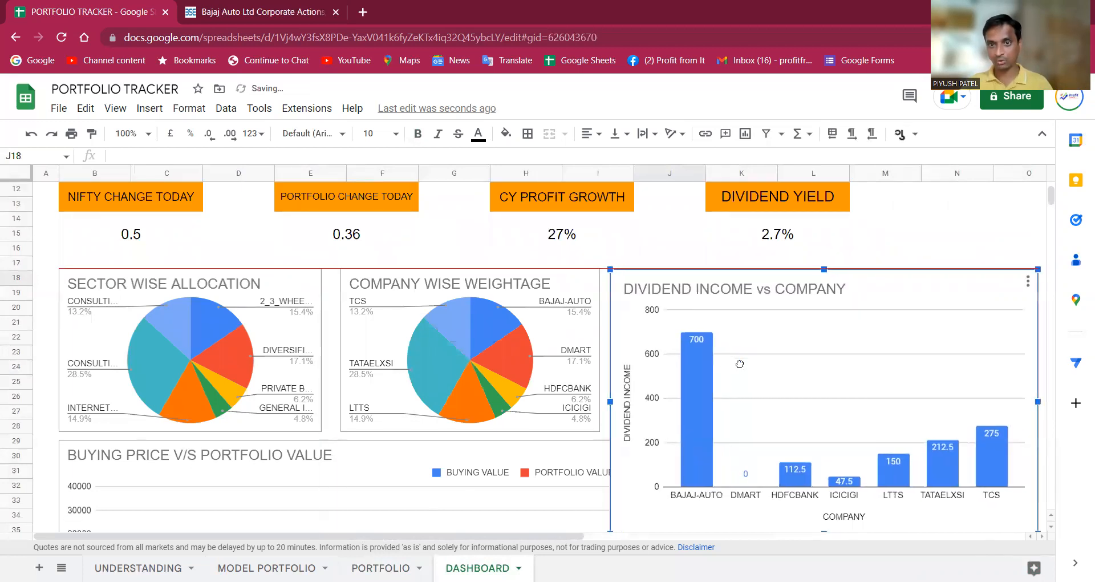
pyautogui.moveTo(973, 487); pyautogui.dragTo(973, 488)
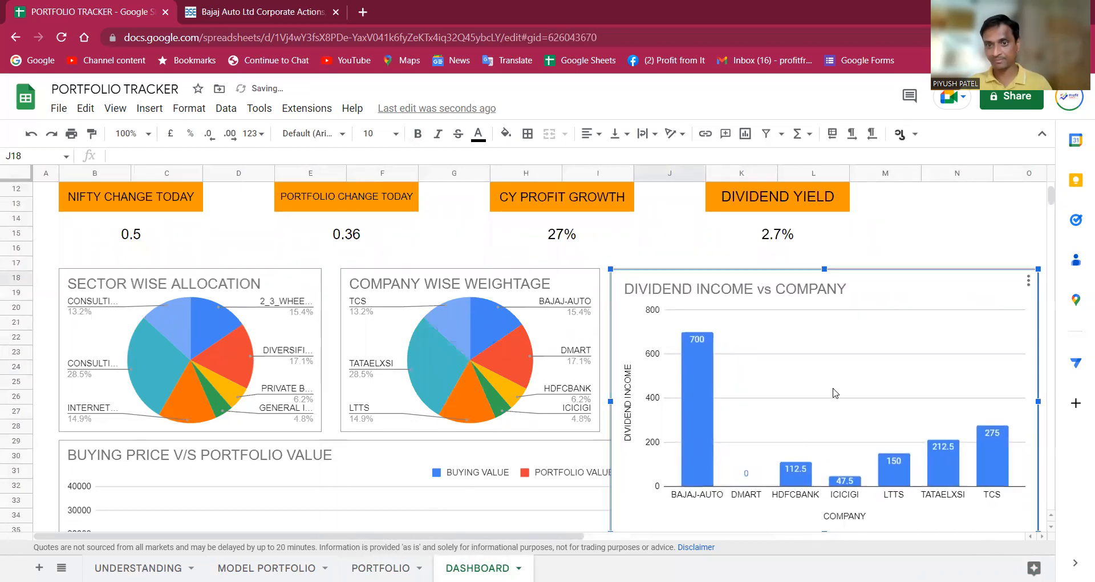
pyautogui.moveTo(610, 269); pyautogui.dragTo(740, 349)
pyautogui.moveTo(804, 385); pyautogui.dragTo(673, 305)
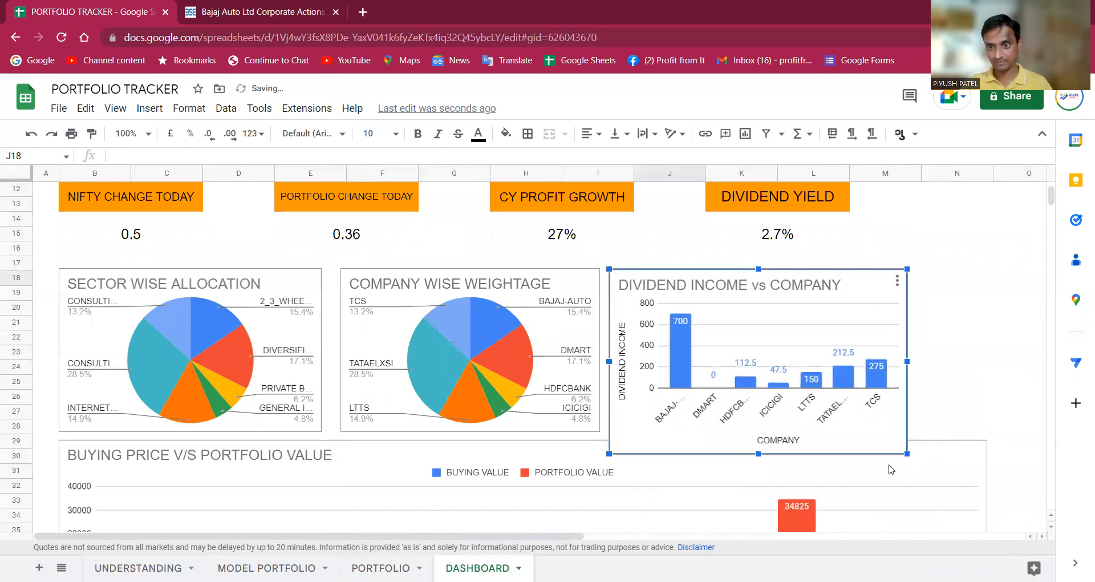
pyautogui.moveTo(906, 454); pyautogui.dragTo(866, 427)
pyautogui.moveTo(867, 348); pyautogui.dragTo(988, 348)
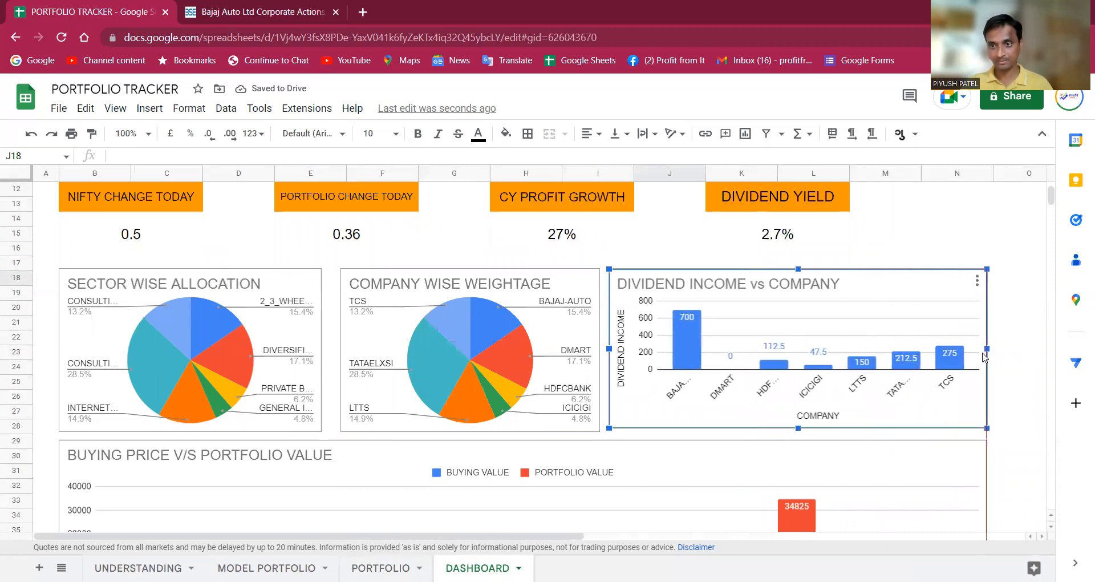
pyautogui.click(1002, 390)
# Review the finished dashboard from the metric cards through the allocation, dividend income, buying-versus-portfolio and DAYS %CHANGE charts.
pyautogui.scroll(3, 440, 388)
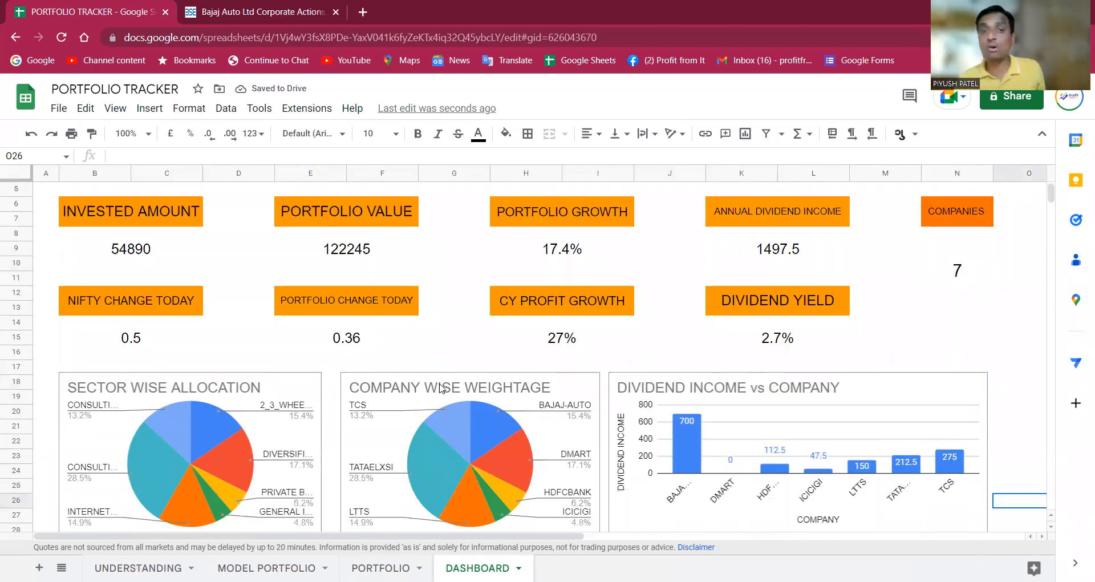
pyautogui.scroll(2, 457, 369)
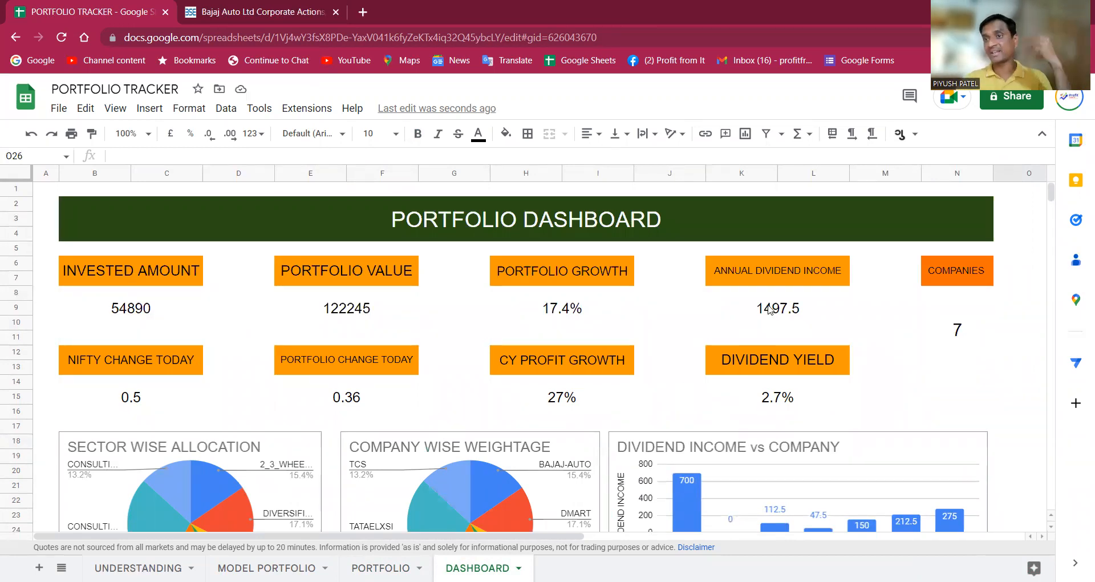
pyautogui.scroll(-5, 687, 421)
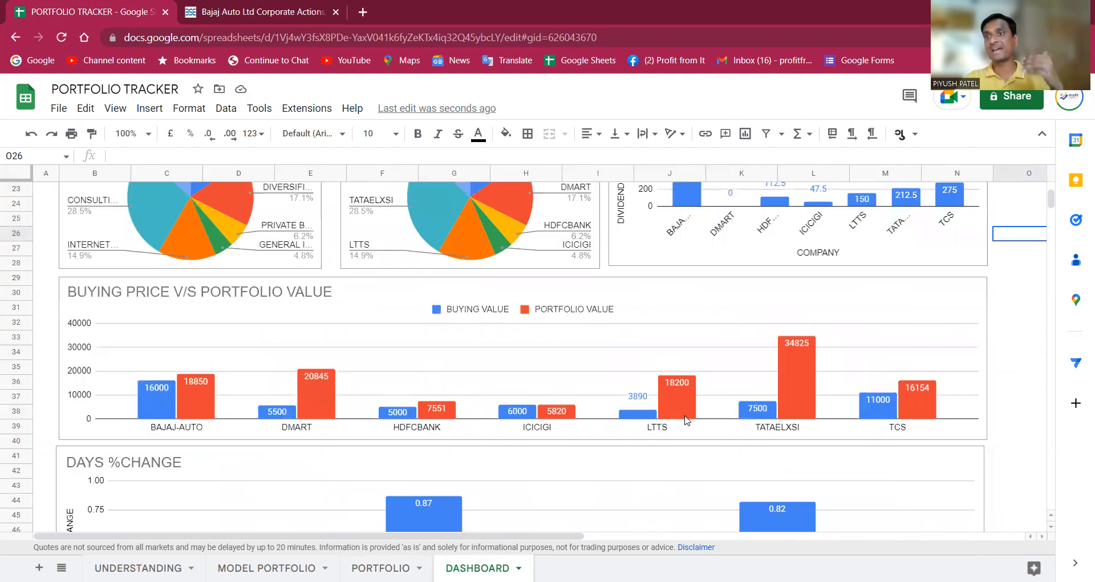
pyautogui.scroll(-4, 650, 415)
pyautogui.scroll(10, 612, 412)
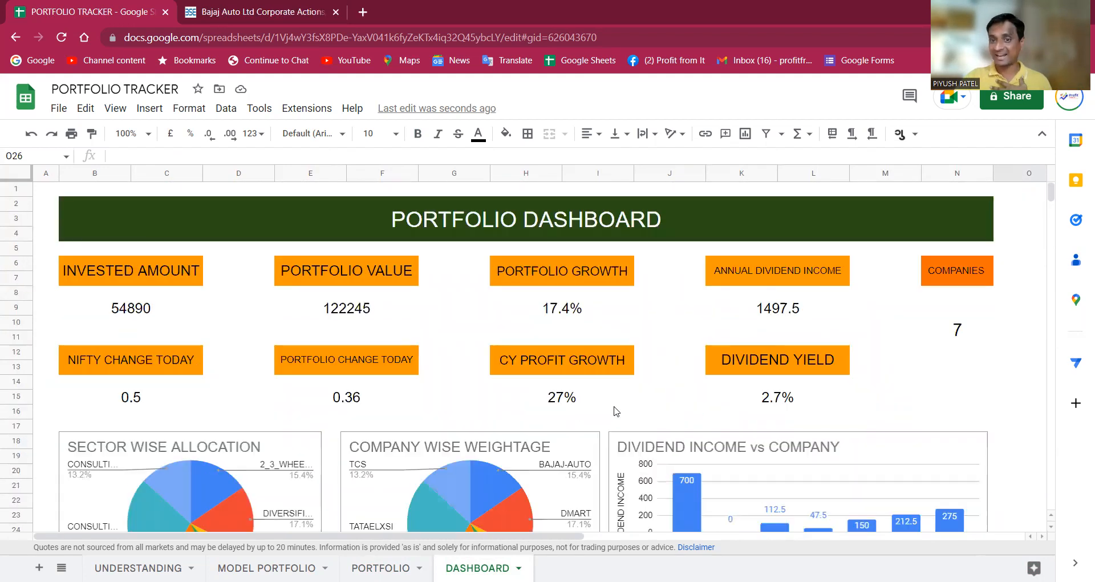
pyautogui.click(371, 395)
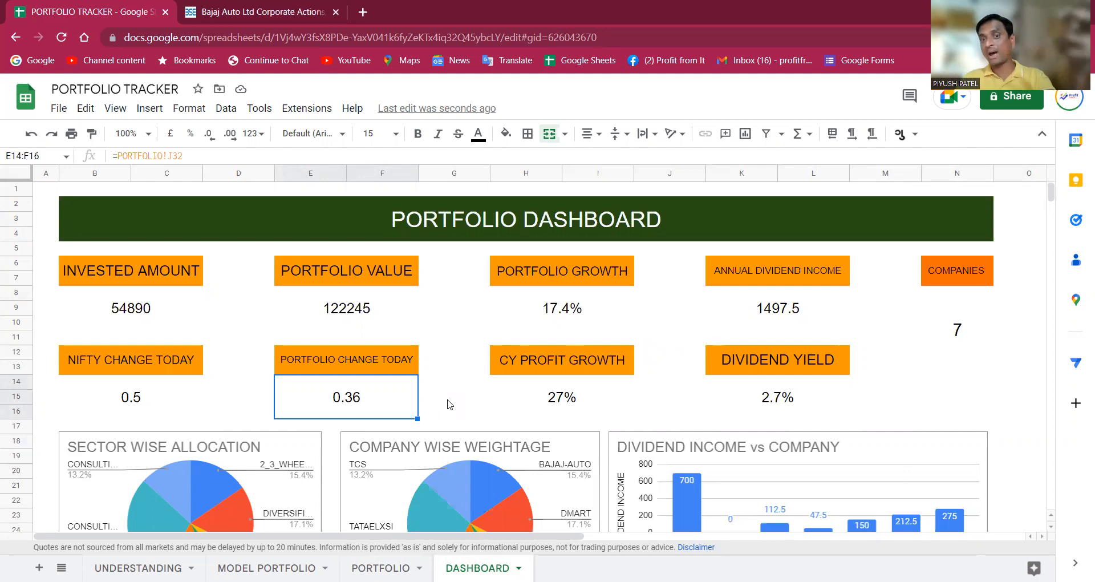
pyautogui.click(603, 320)
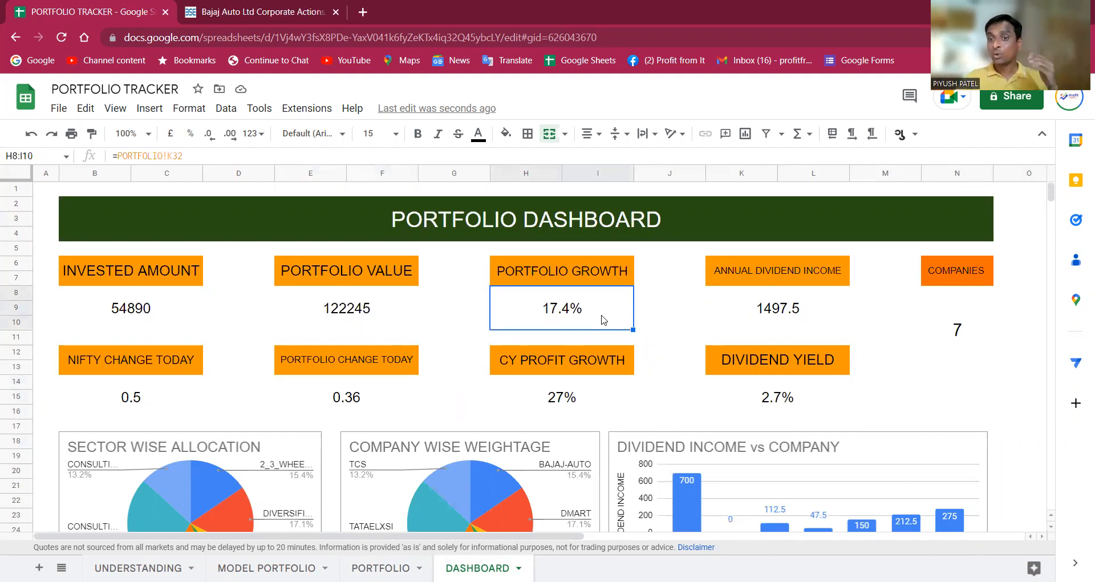
pyautogui.scroll(-3, 660, 318)
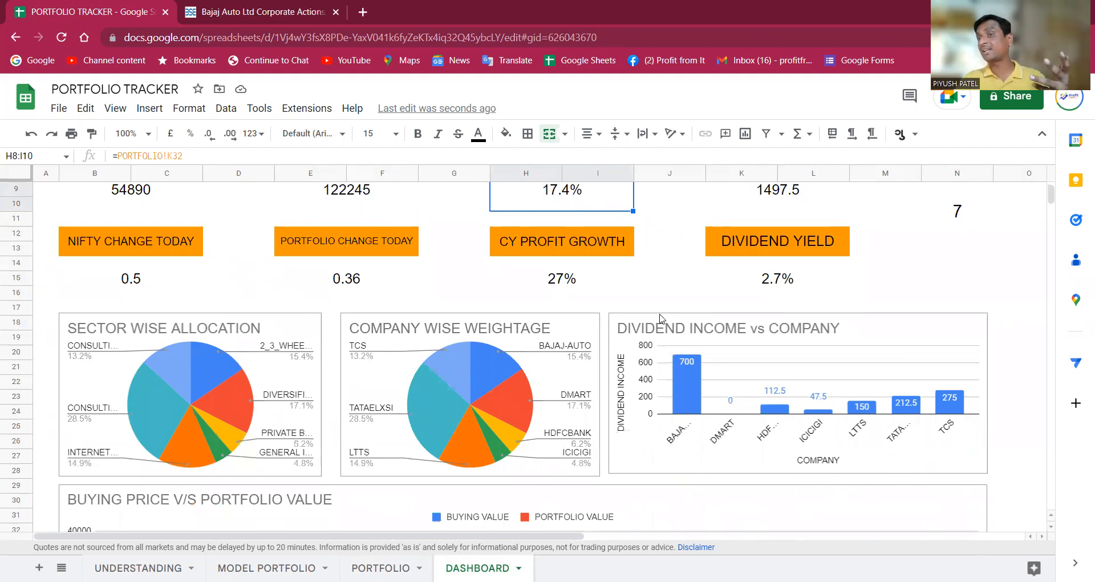
pyautogui.scroll(-6, 679, 322)
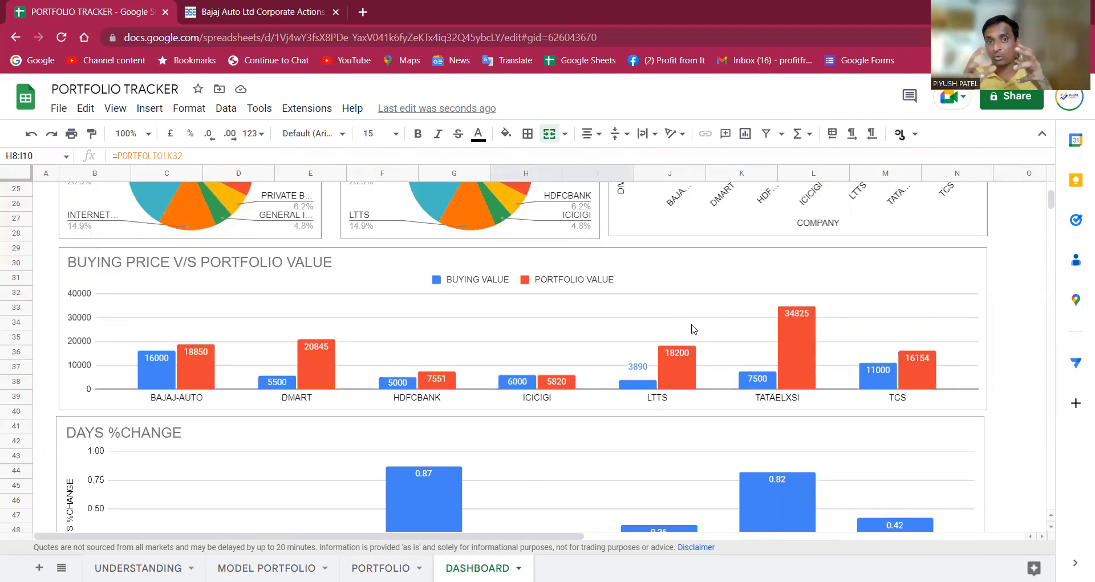
pyautogui.scroll(-2, 717, 405)
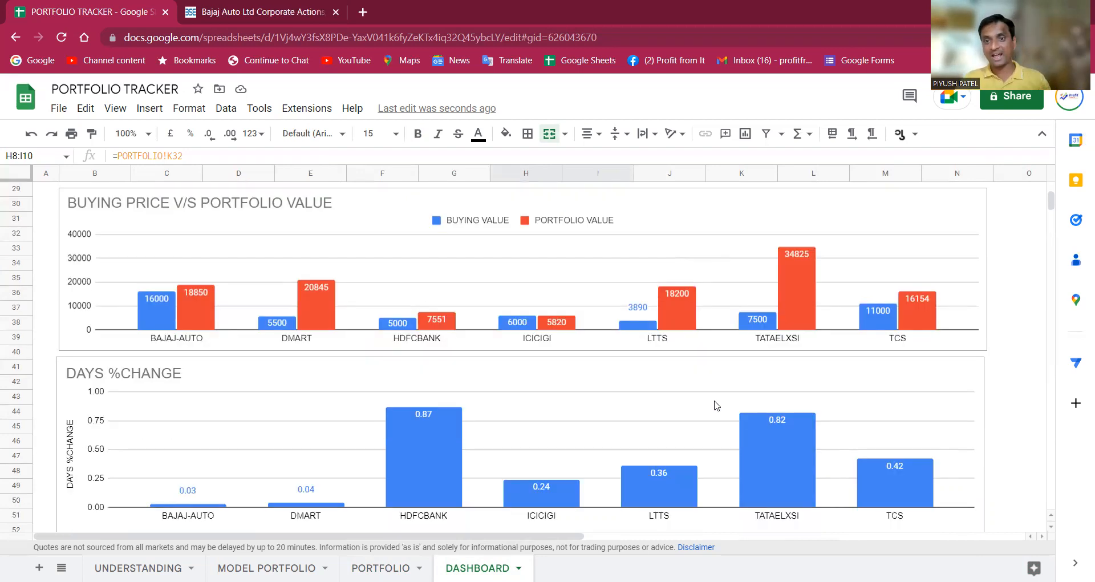
pyautogui.scroll(10, 713, 402)
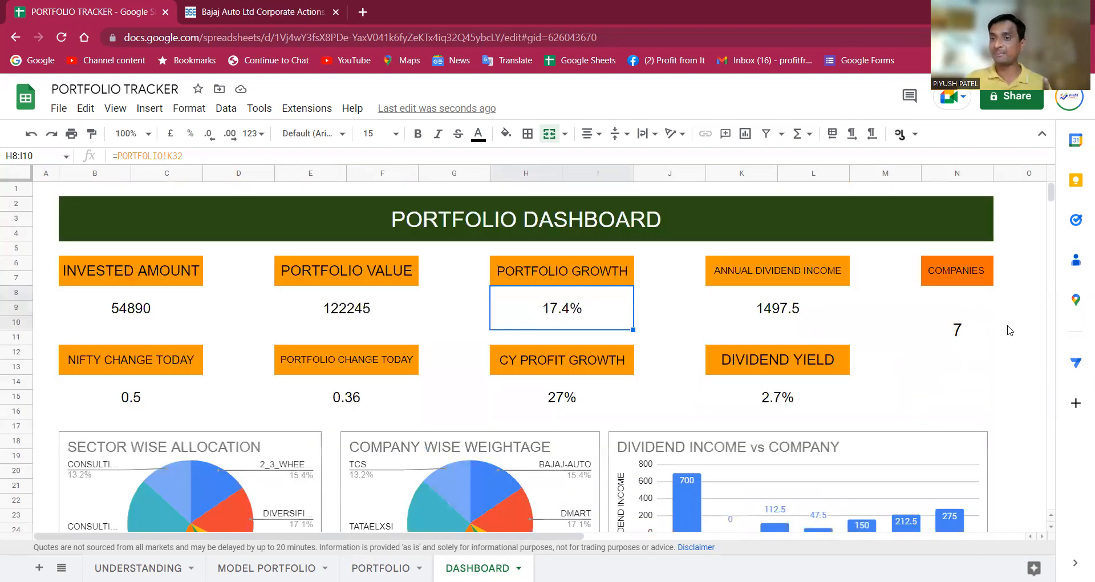
pyautogui.click(1017, 342)
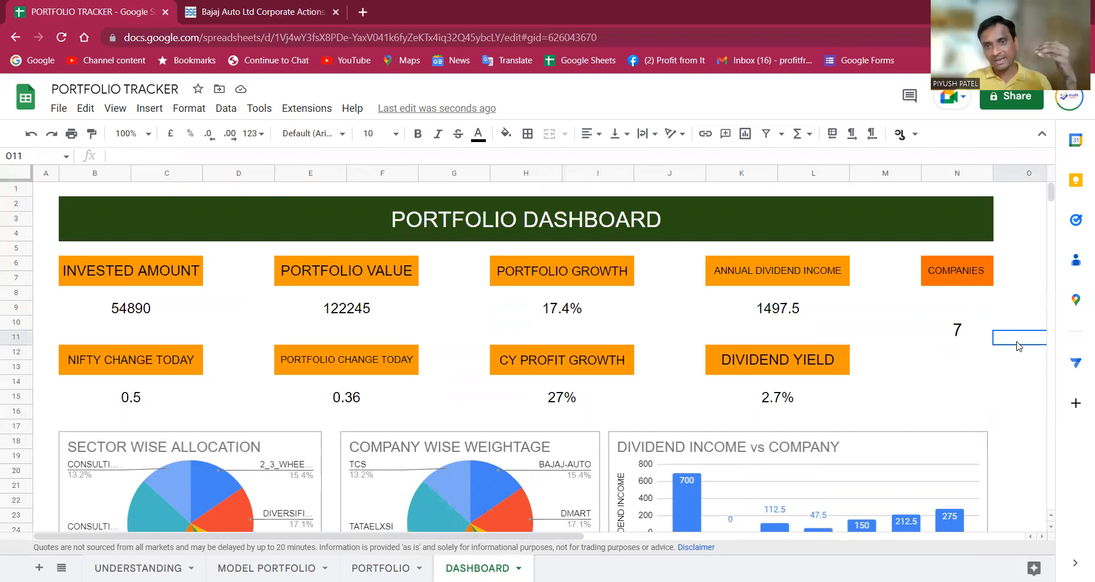
pyautogui.scroll(-3, 1019, 346)
pyautogui.scroll(3, 981, 365)
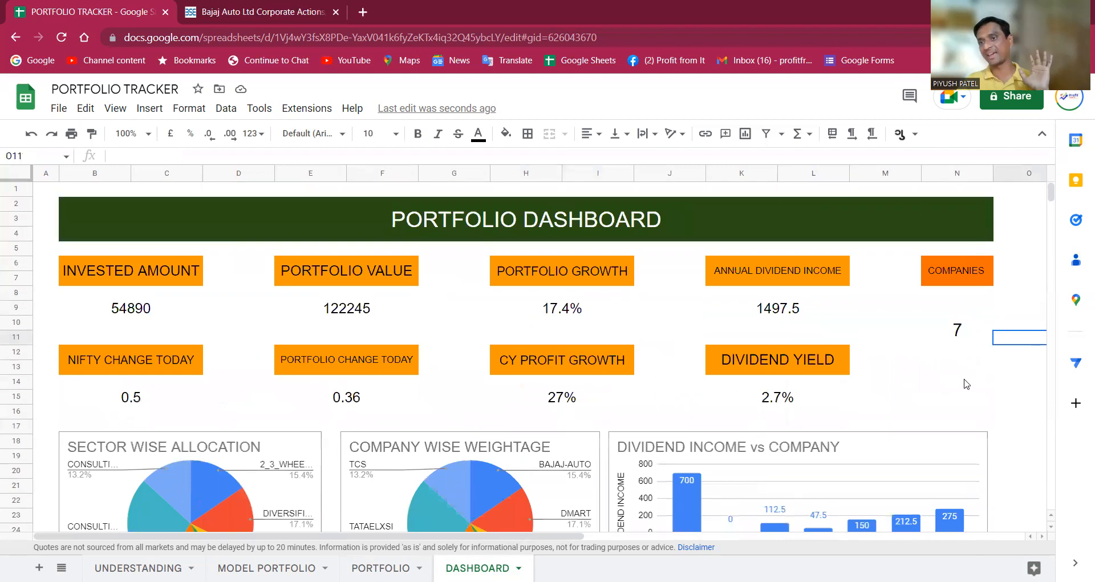
pyautogui.click(967, 385)
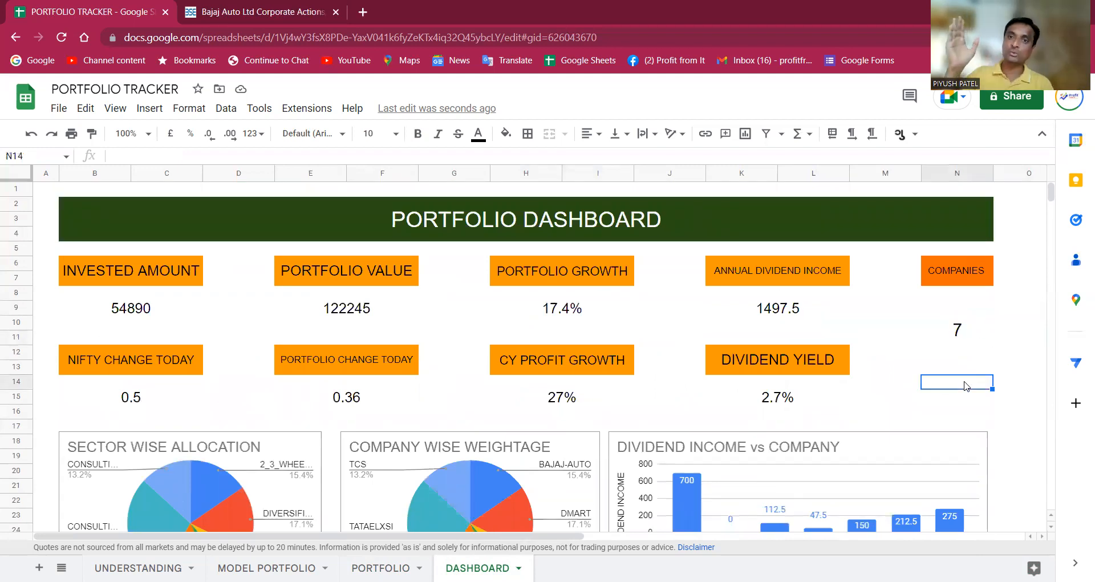